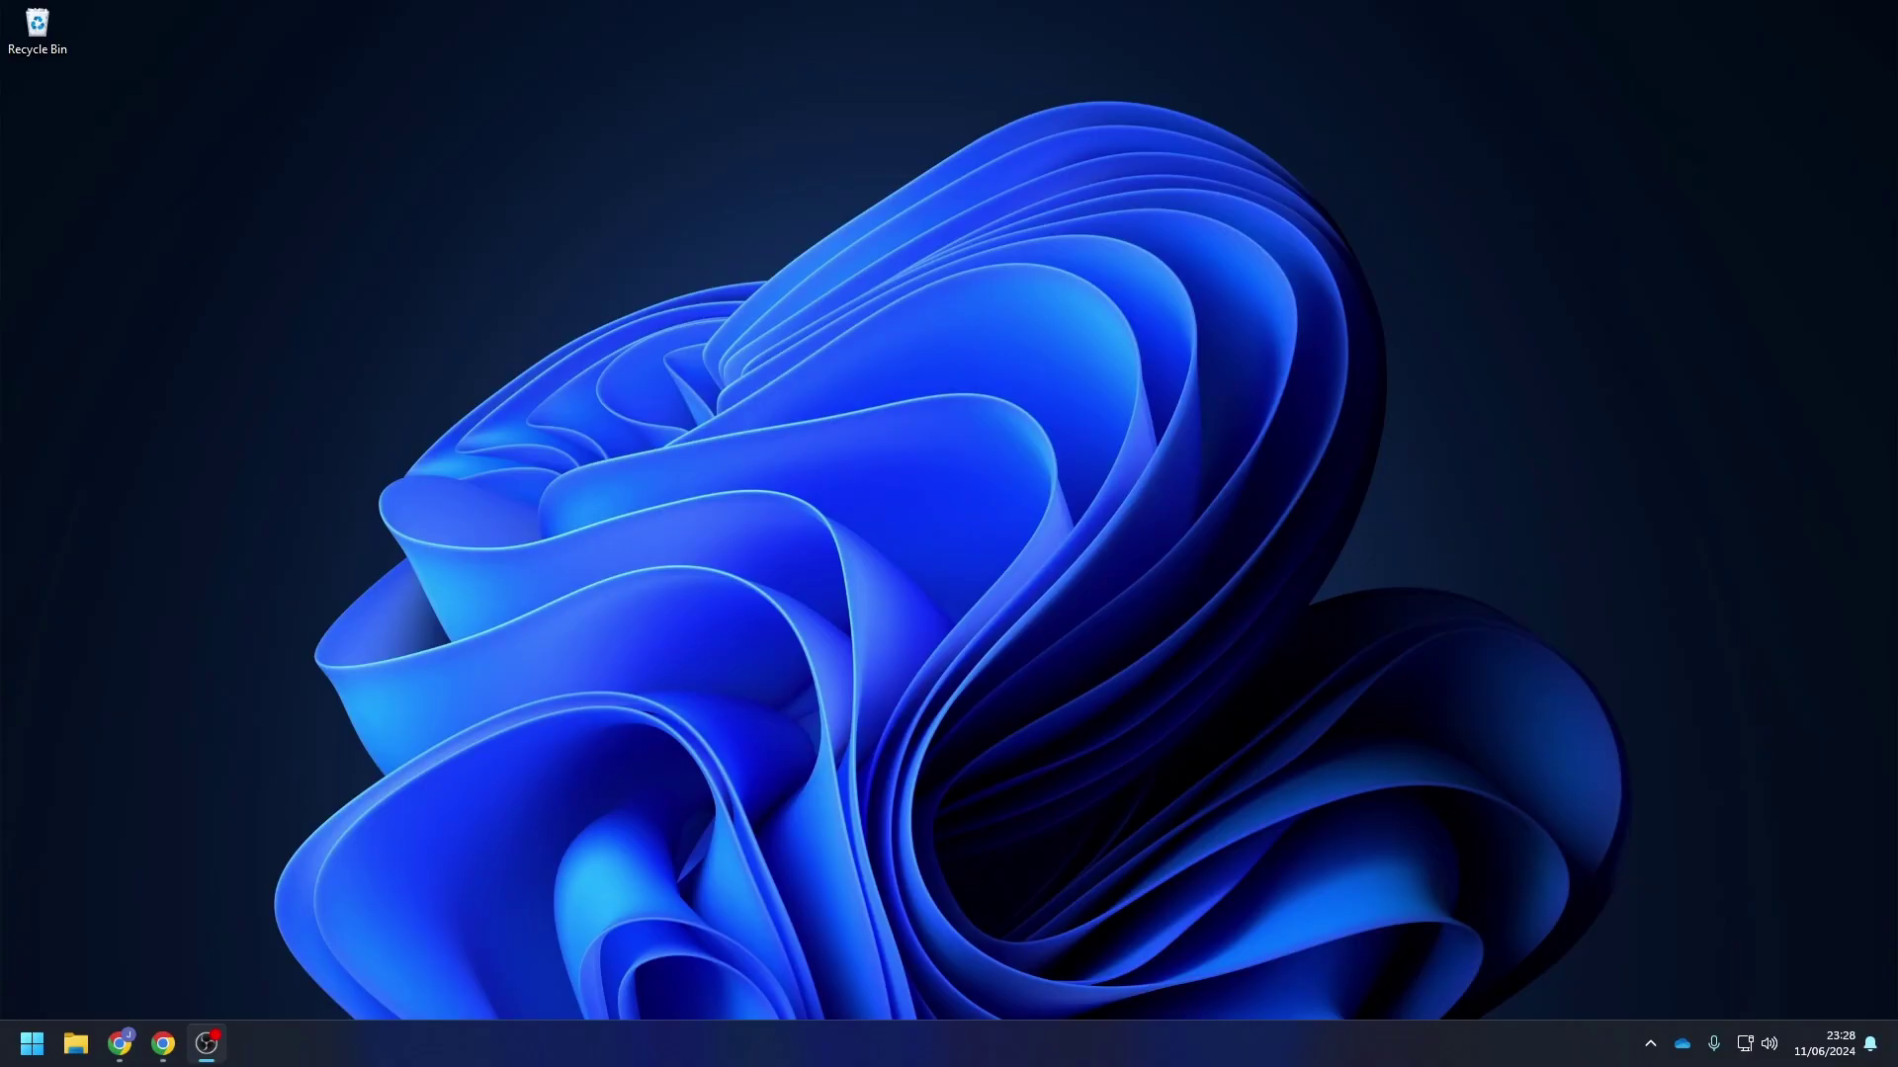
Open the Local Security Policy console by running secpol.msc and move its window toward the middle of the desktop
click(1093, 577)
key(super+r)
text(s)
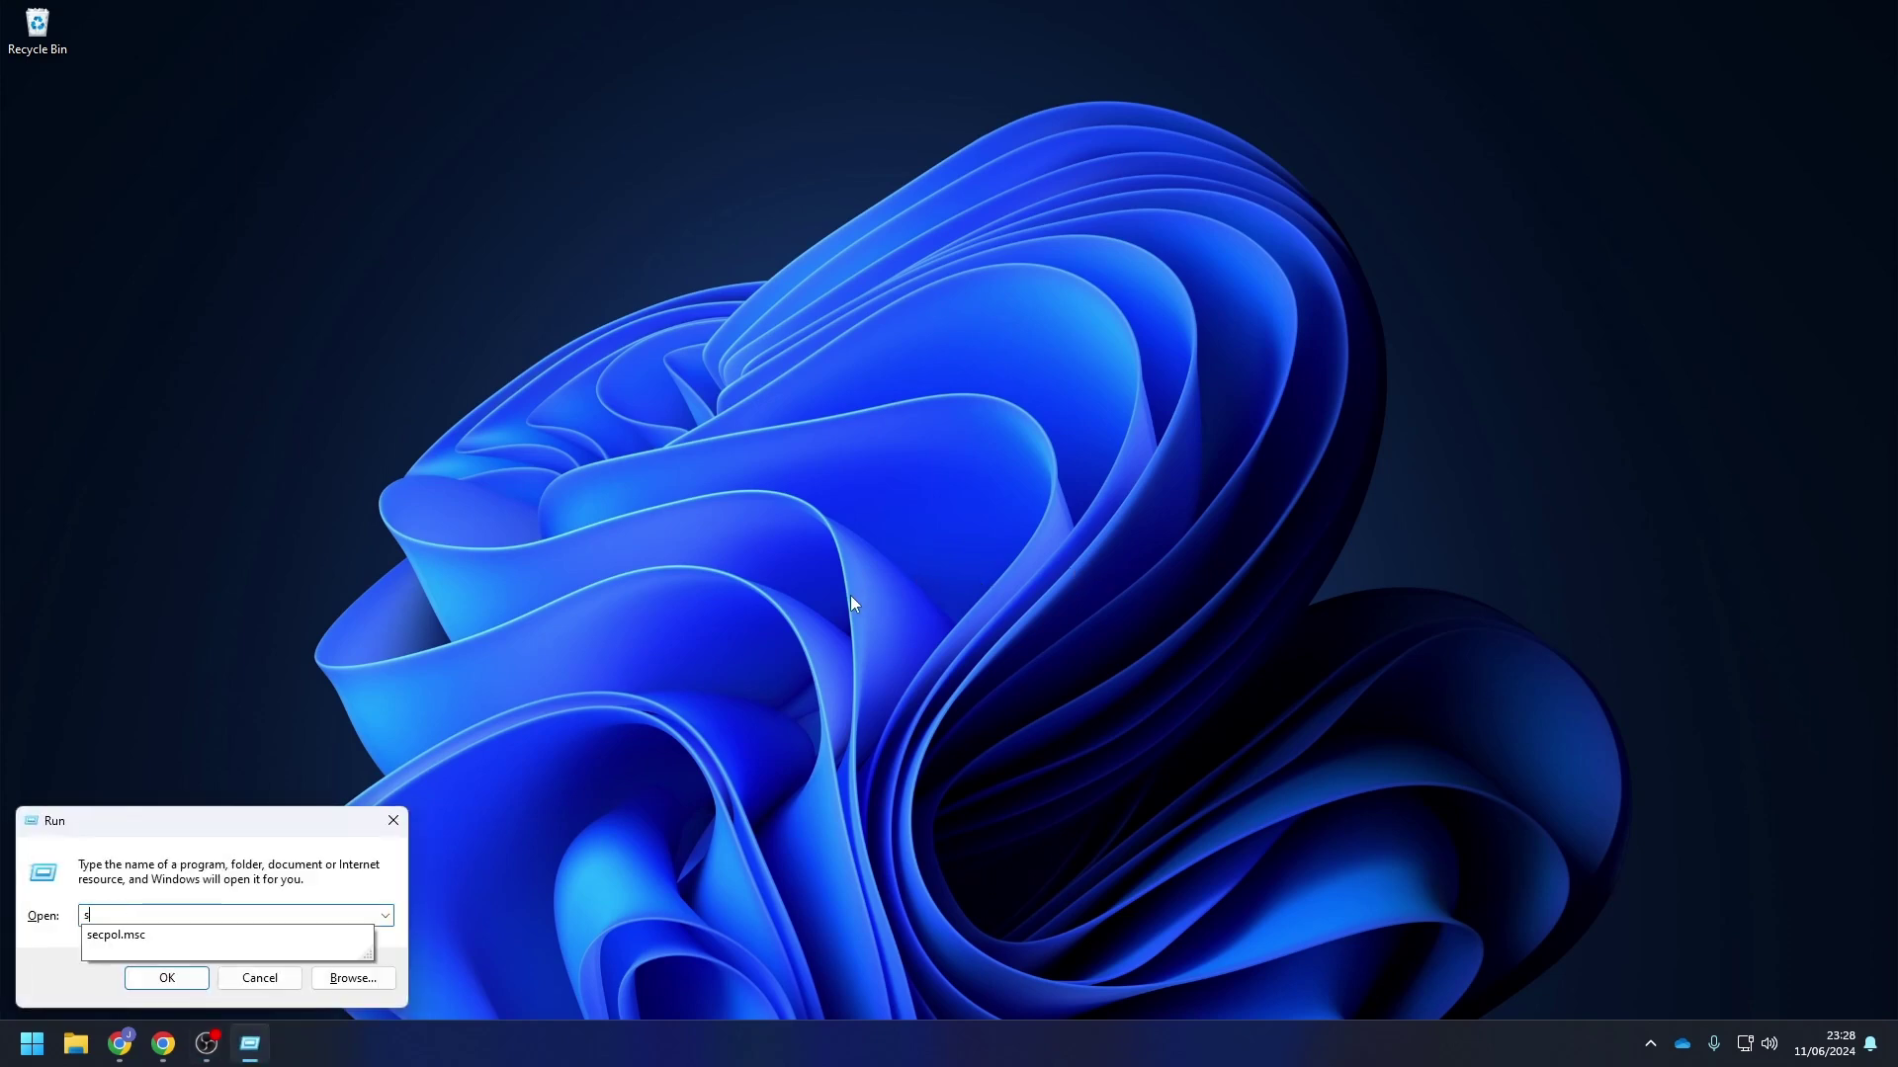
text(ecpol.msc)
key(Return)
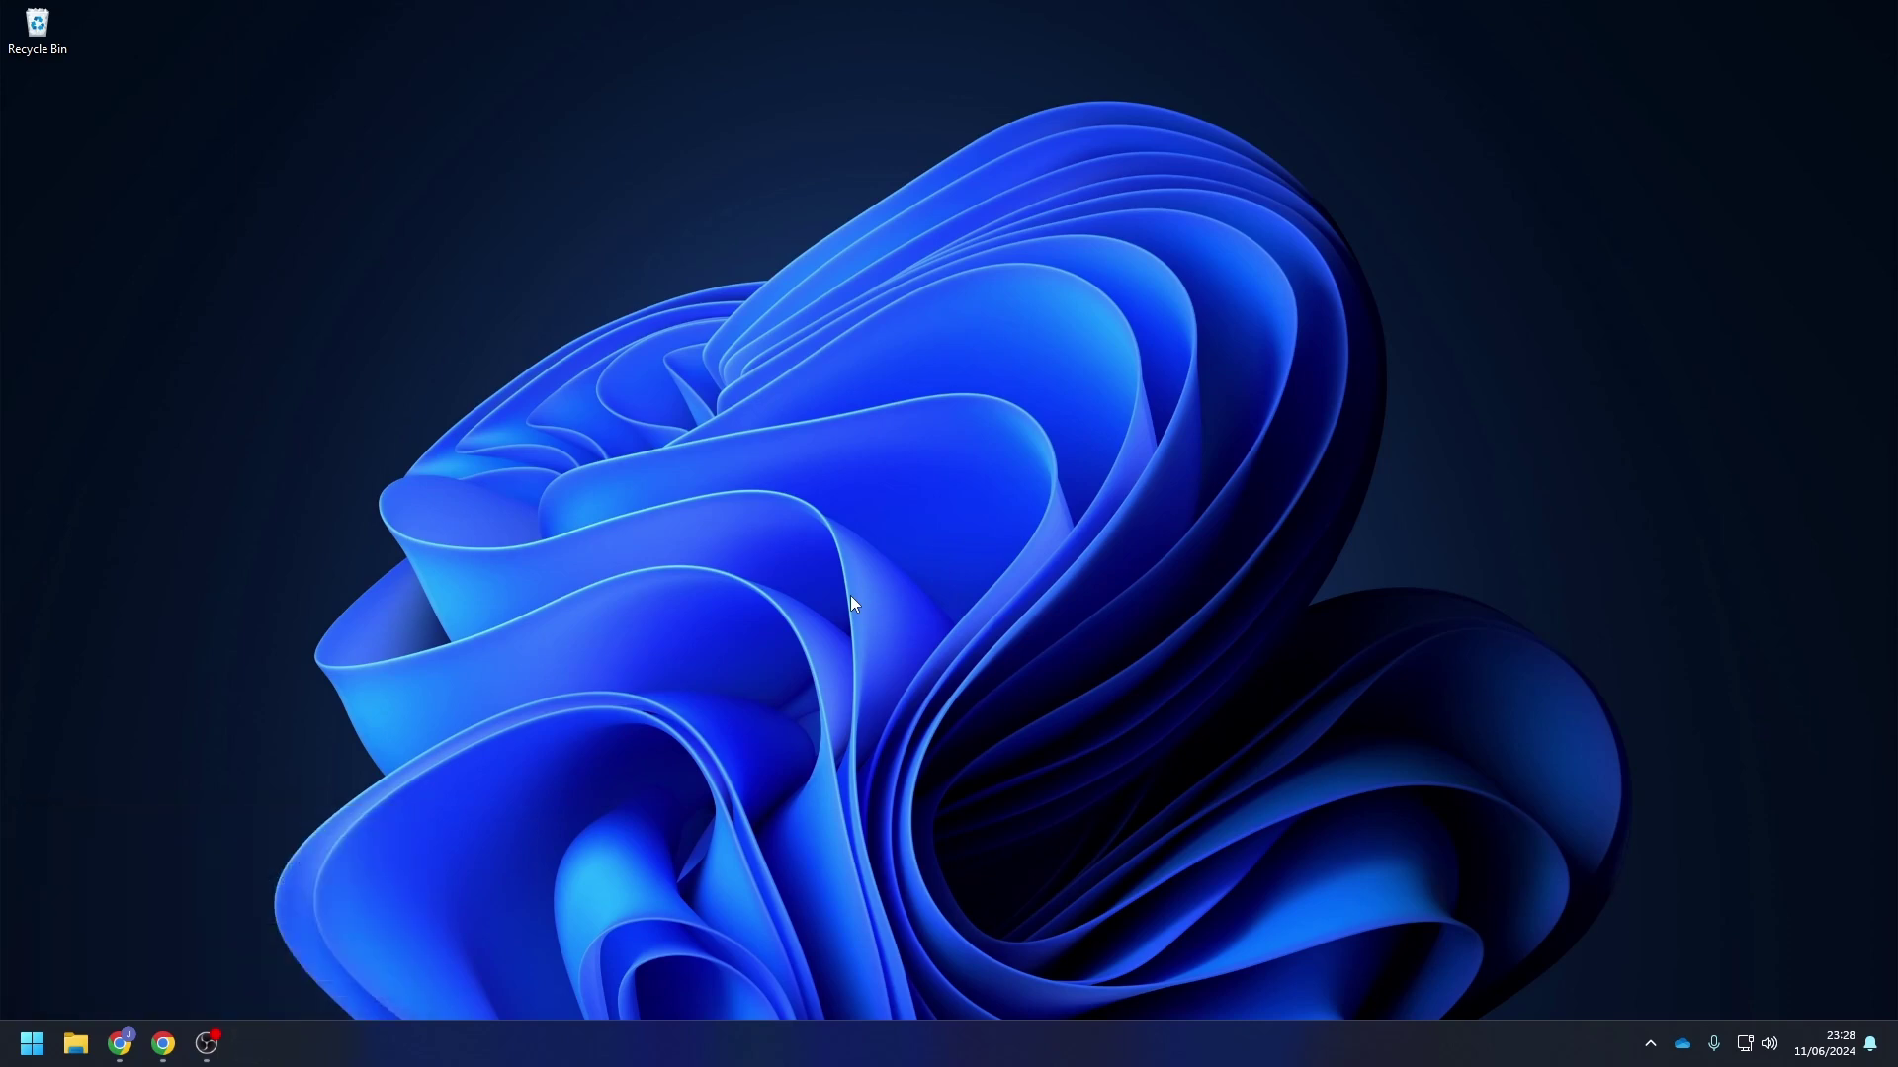
drag(432, 27, 847, 199)
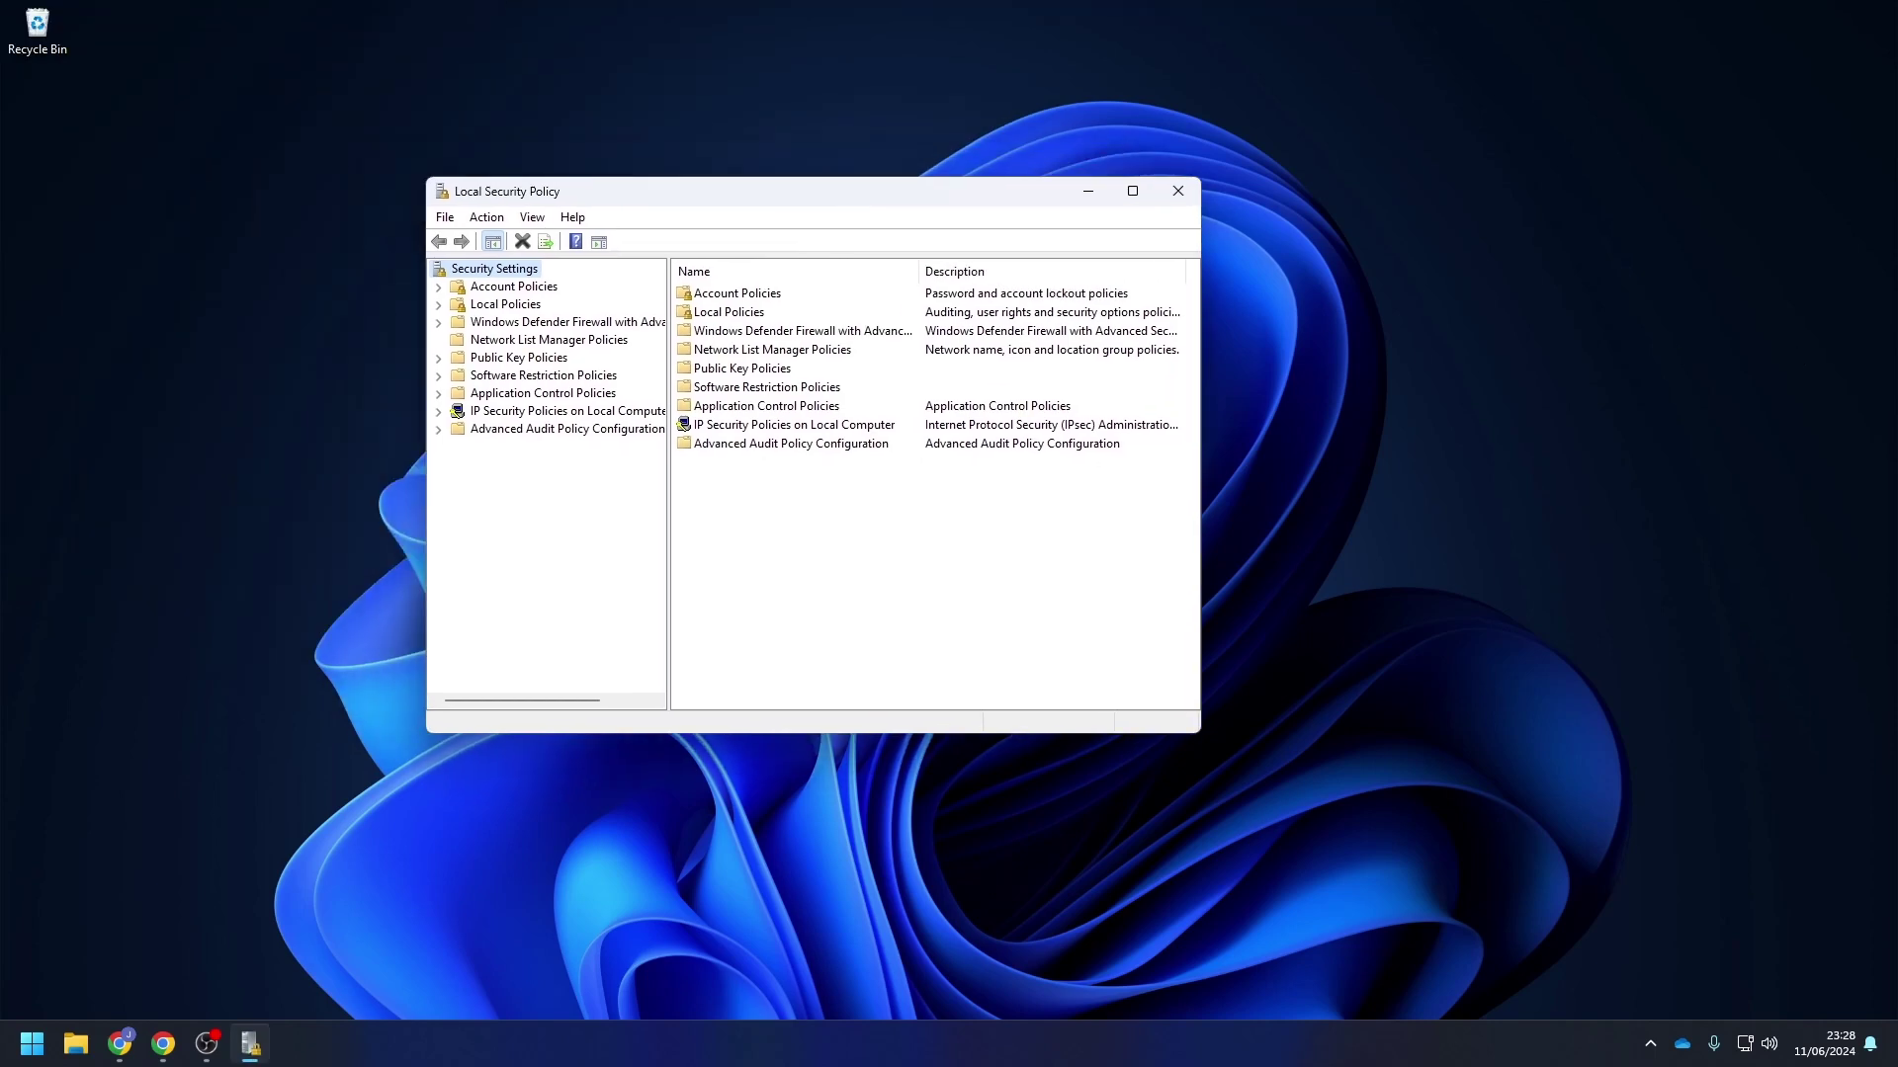
Expand Application Control Policies and AppLocker to show the four rule collections
double_click(499, 393)
key(Down)
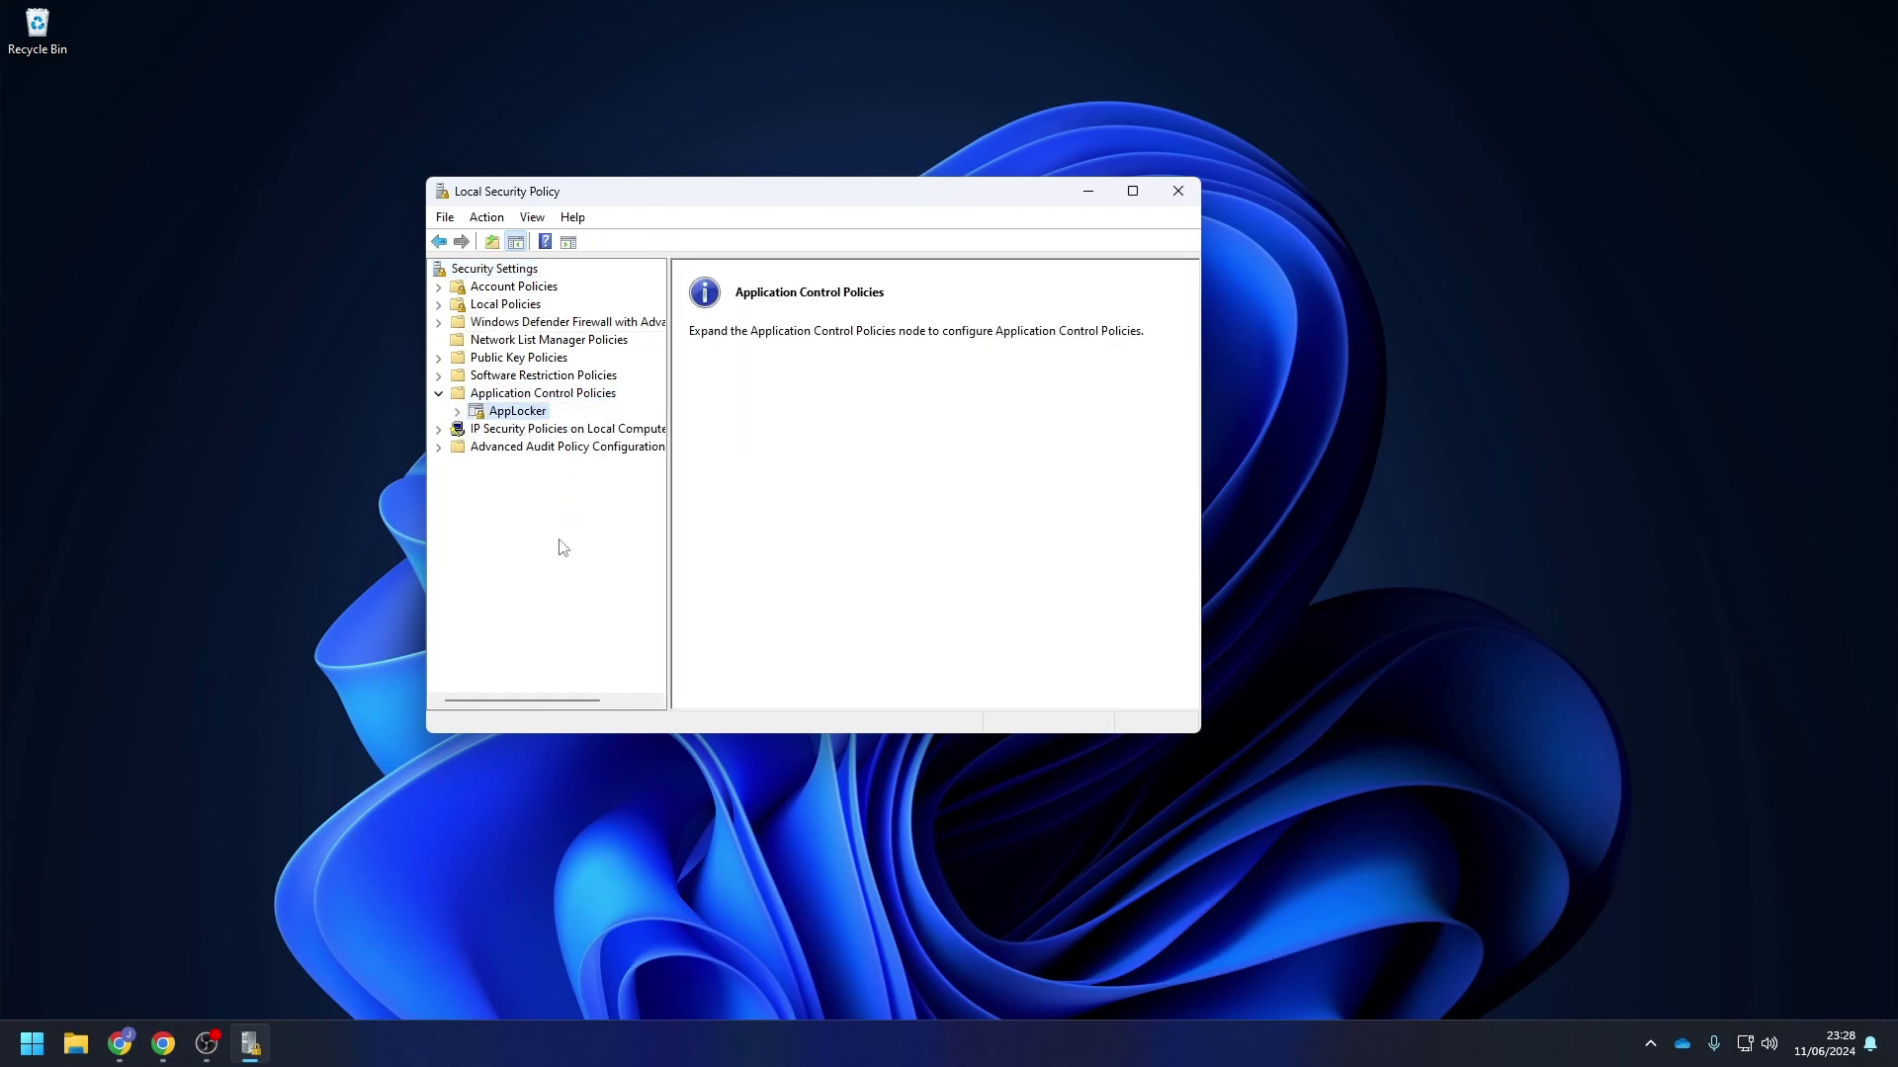
key(Right)
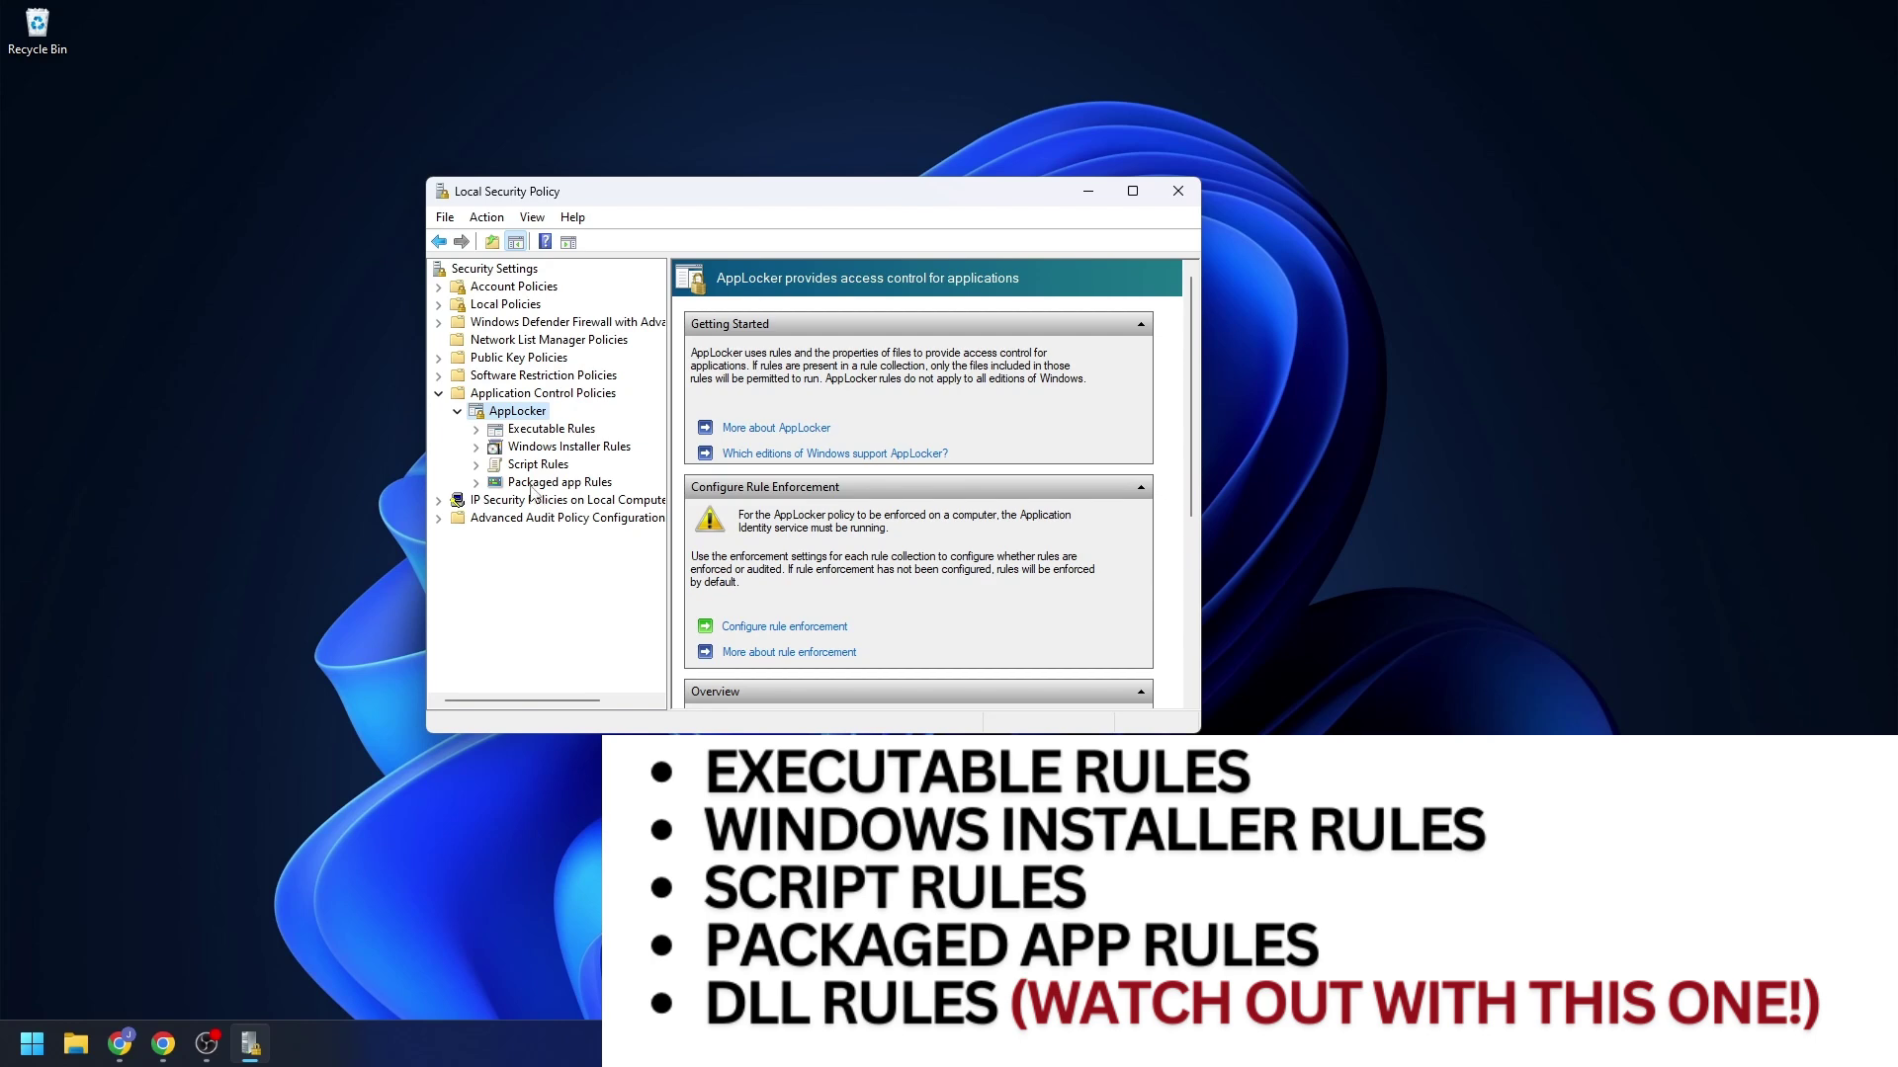
Configure AppLocker's executable, Windows Installer, script and packaged app rules to Enforce rules, and apply the properties
right_click(505, 413)
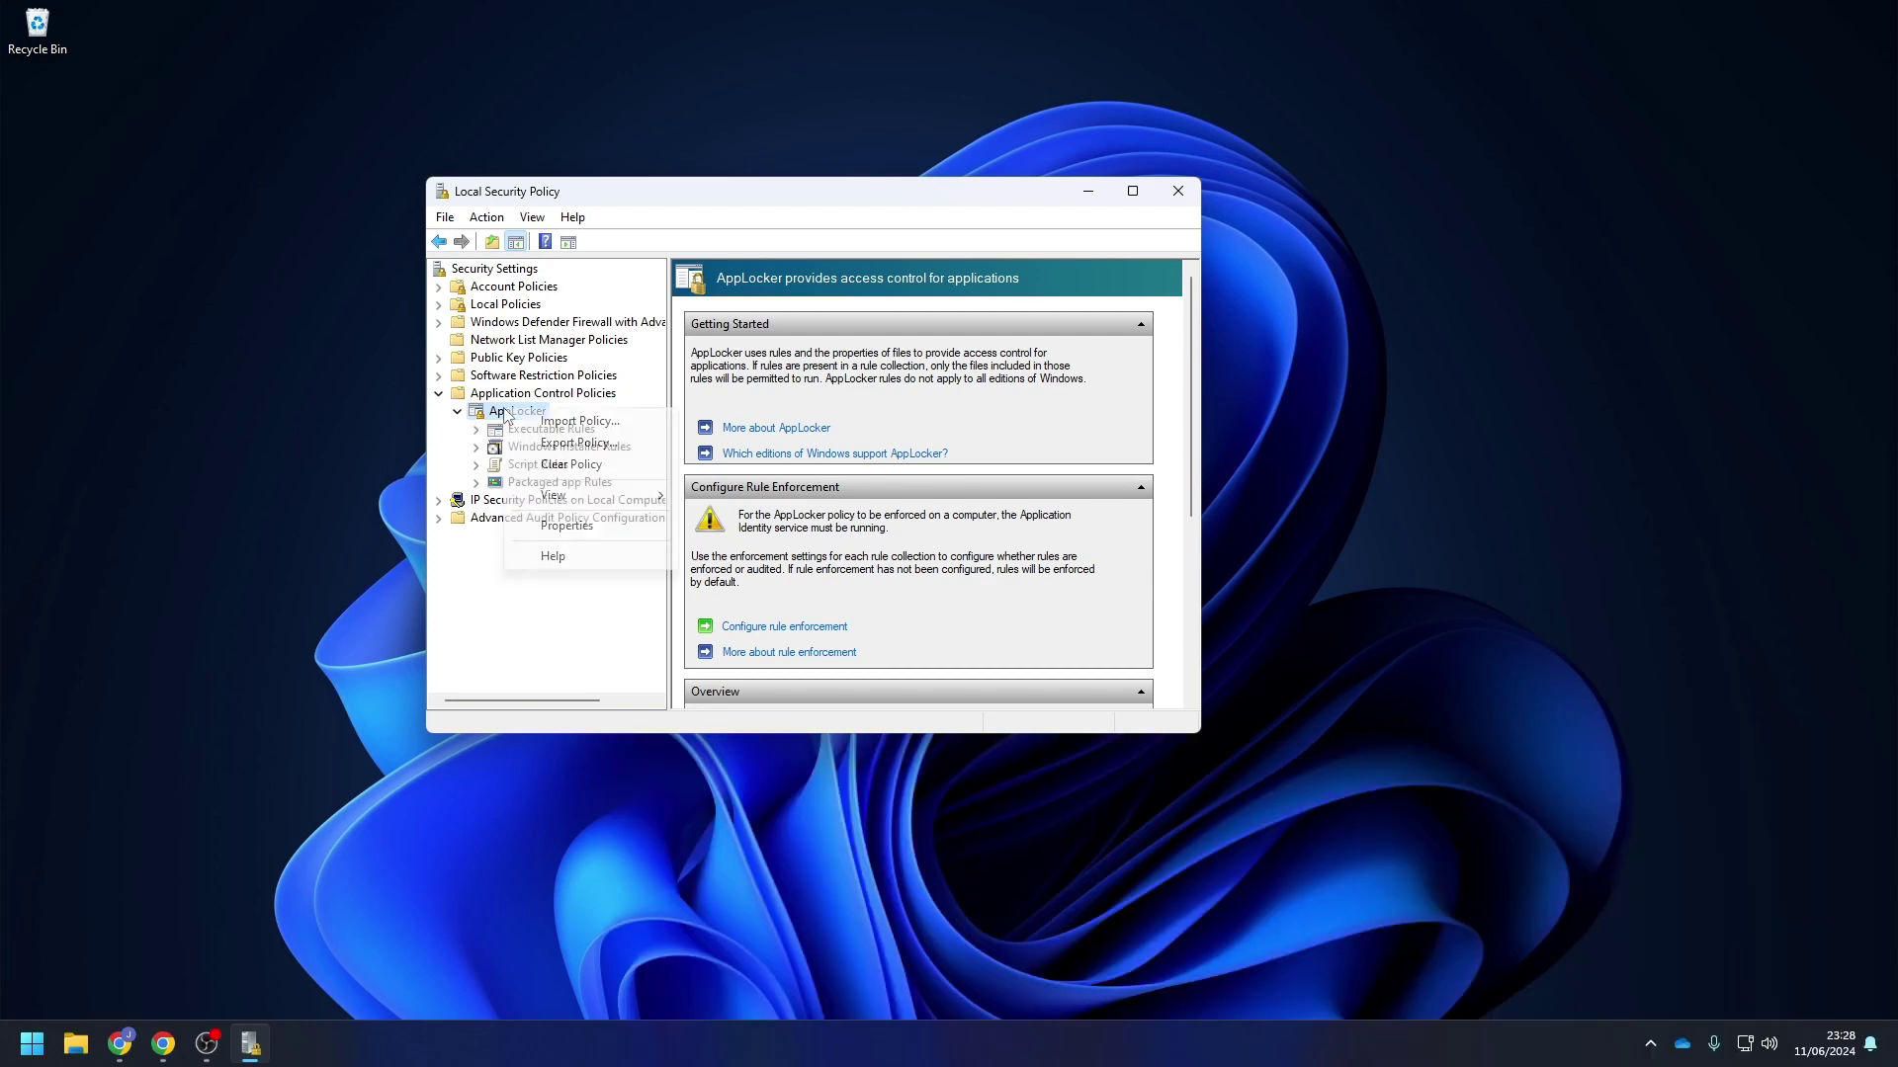
click(568, 526)
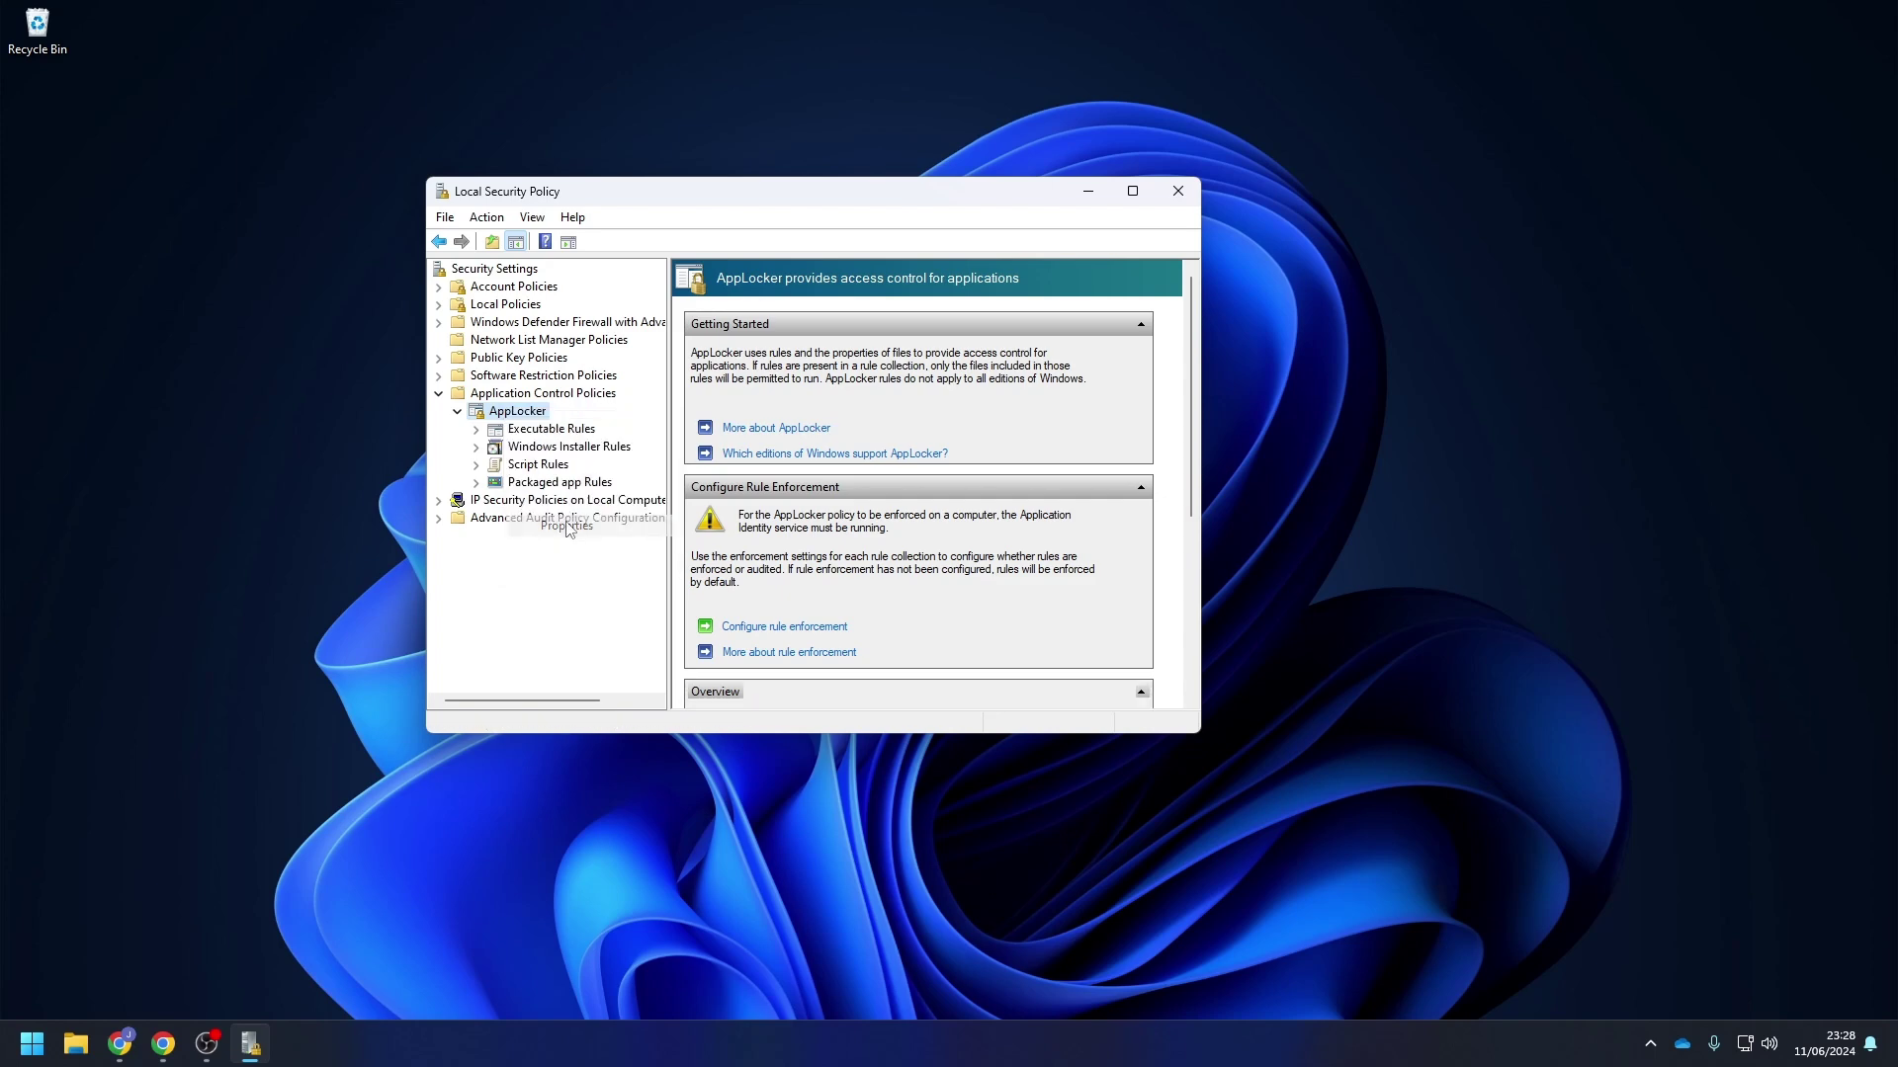
click(776, 166)
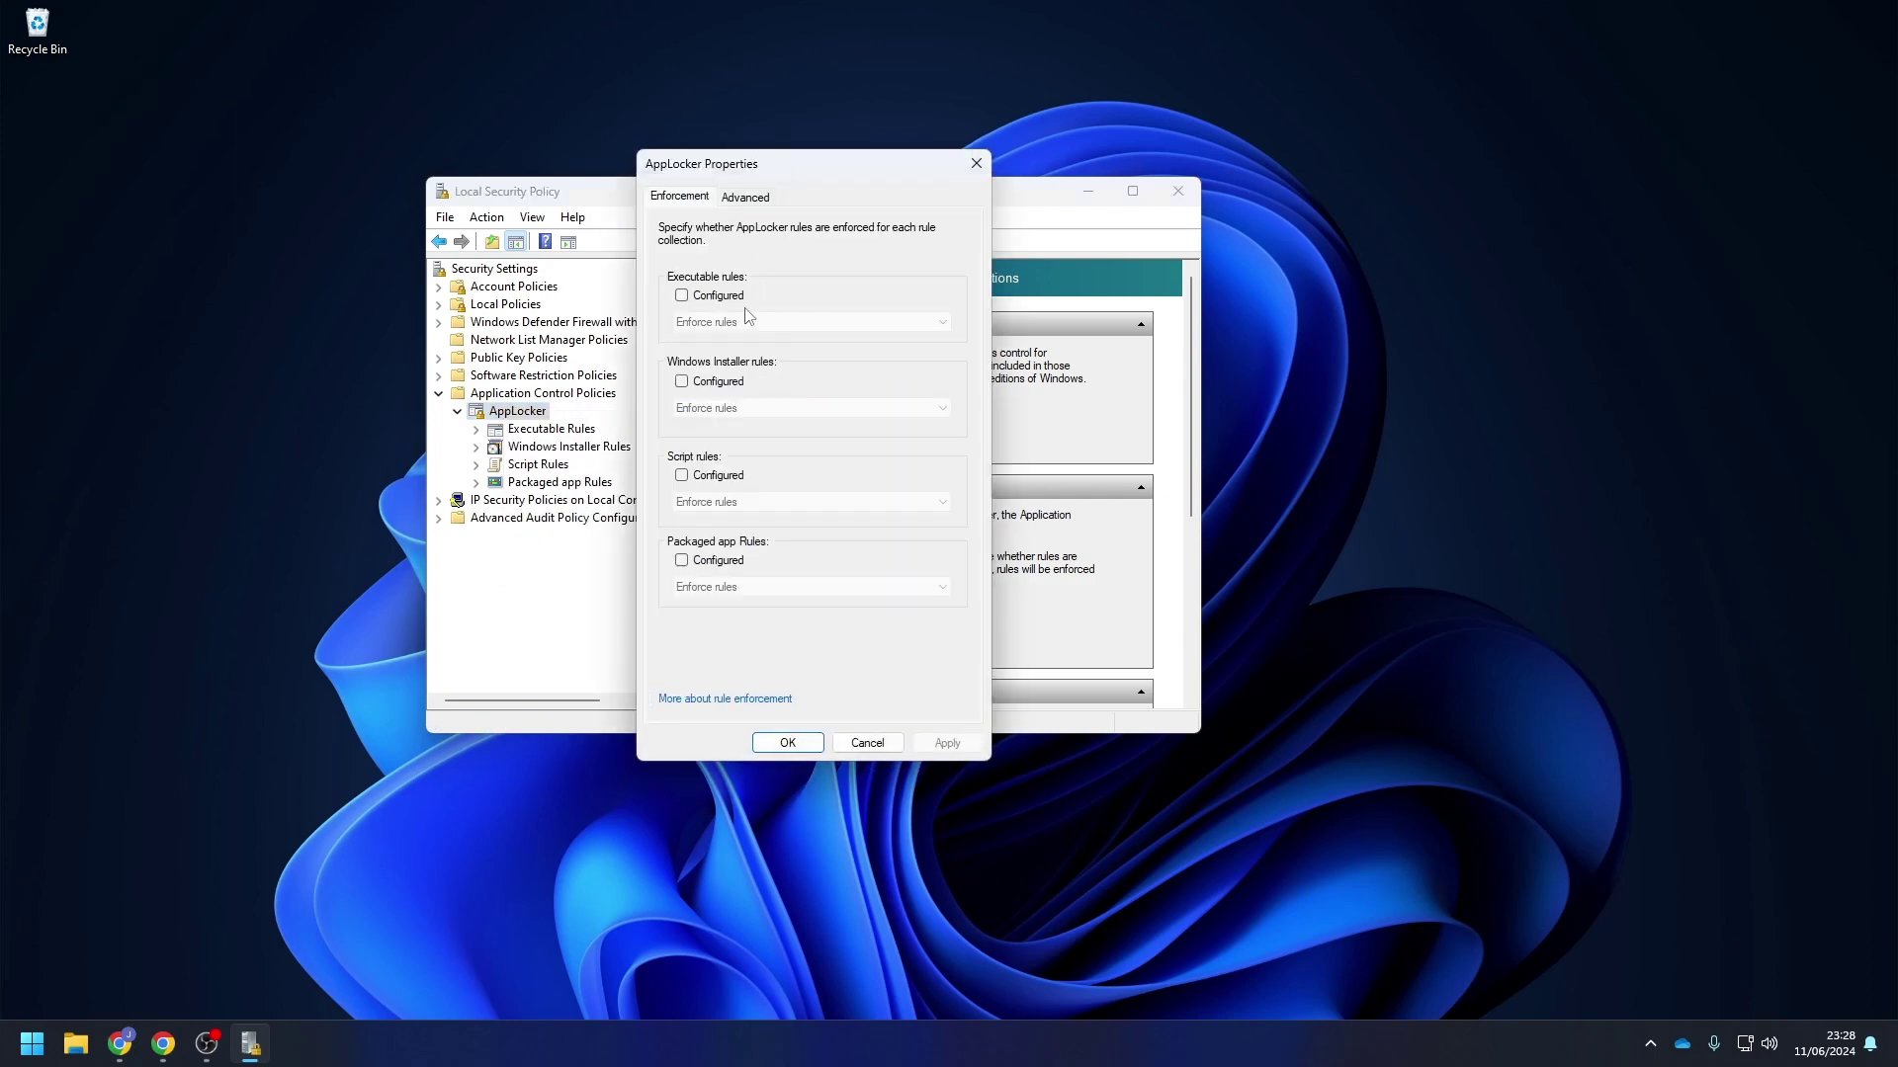
click(713, 296)
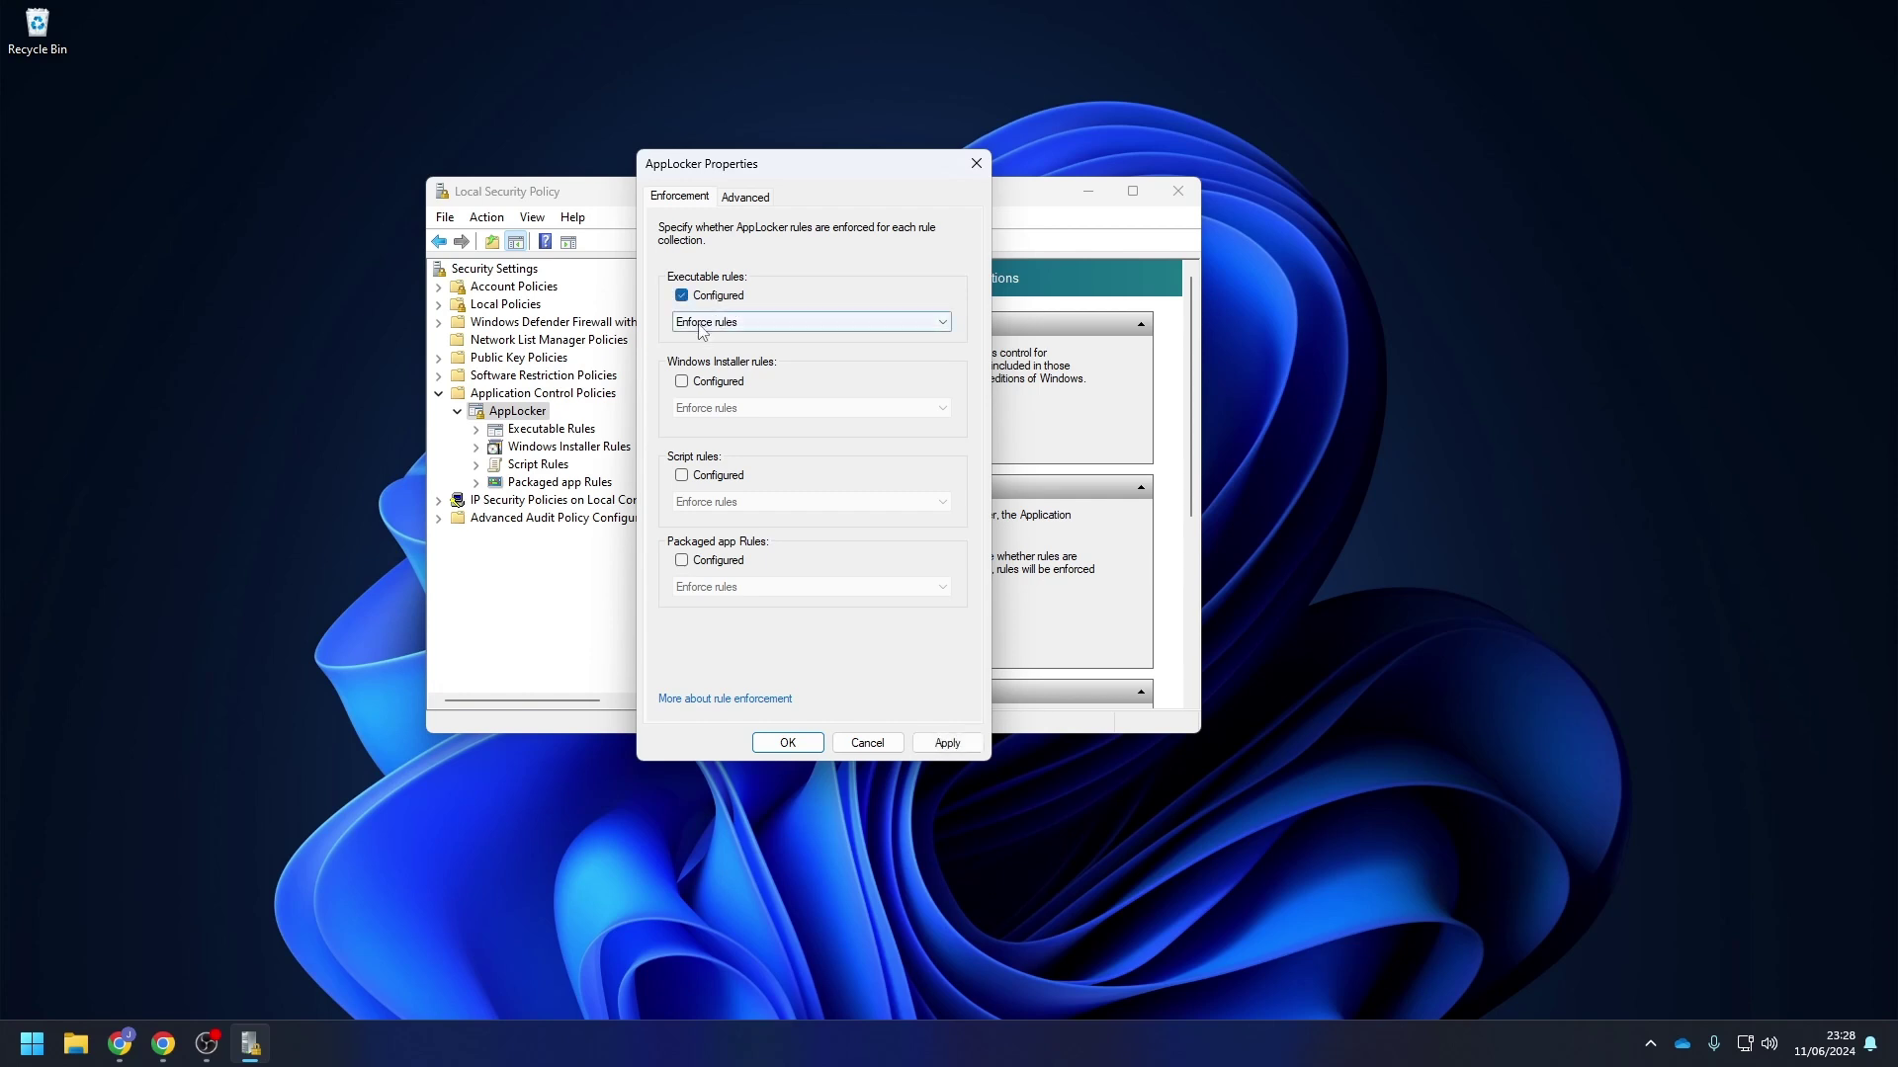
click(721, 383)
click(704, 477)
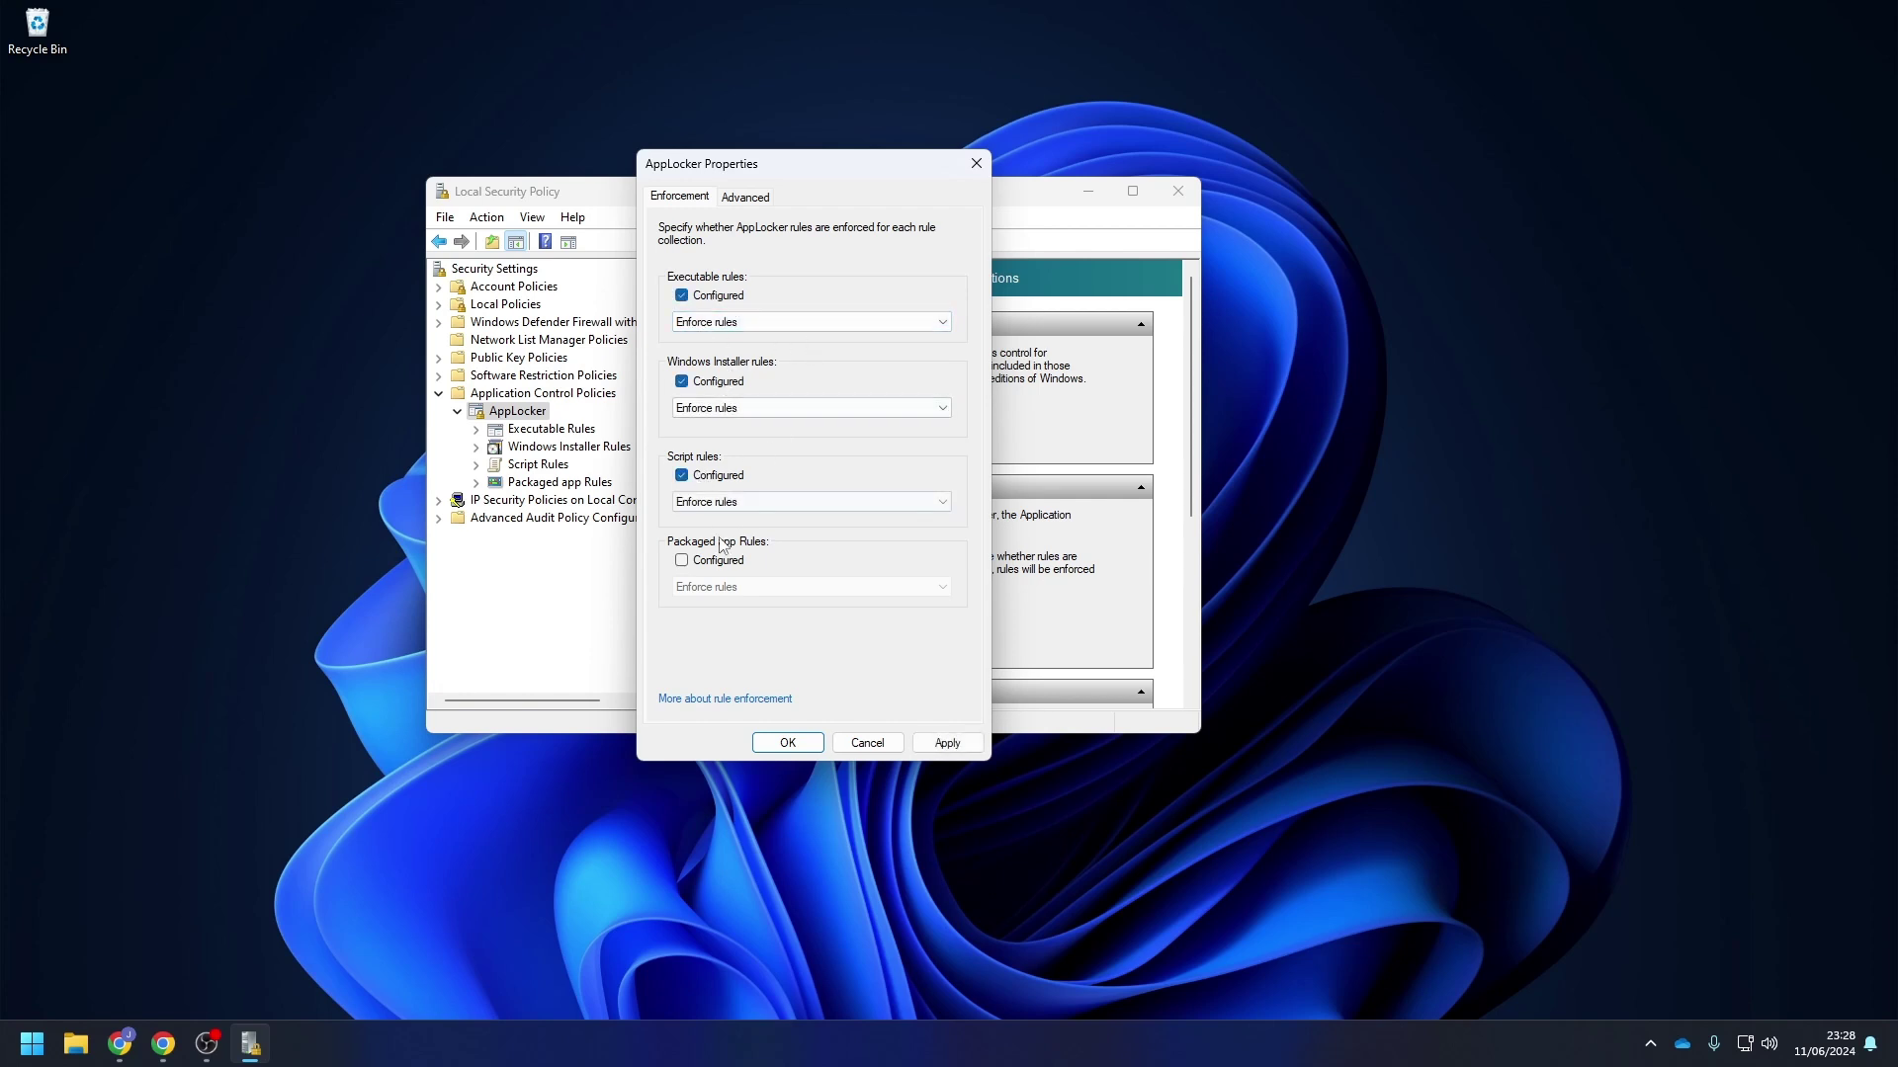
click(718, 562)
click(945, 744)
click(788, 743)
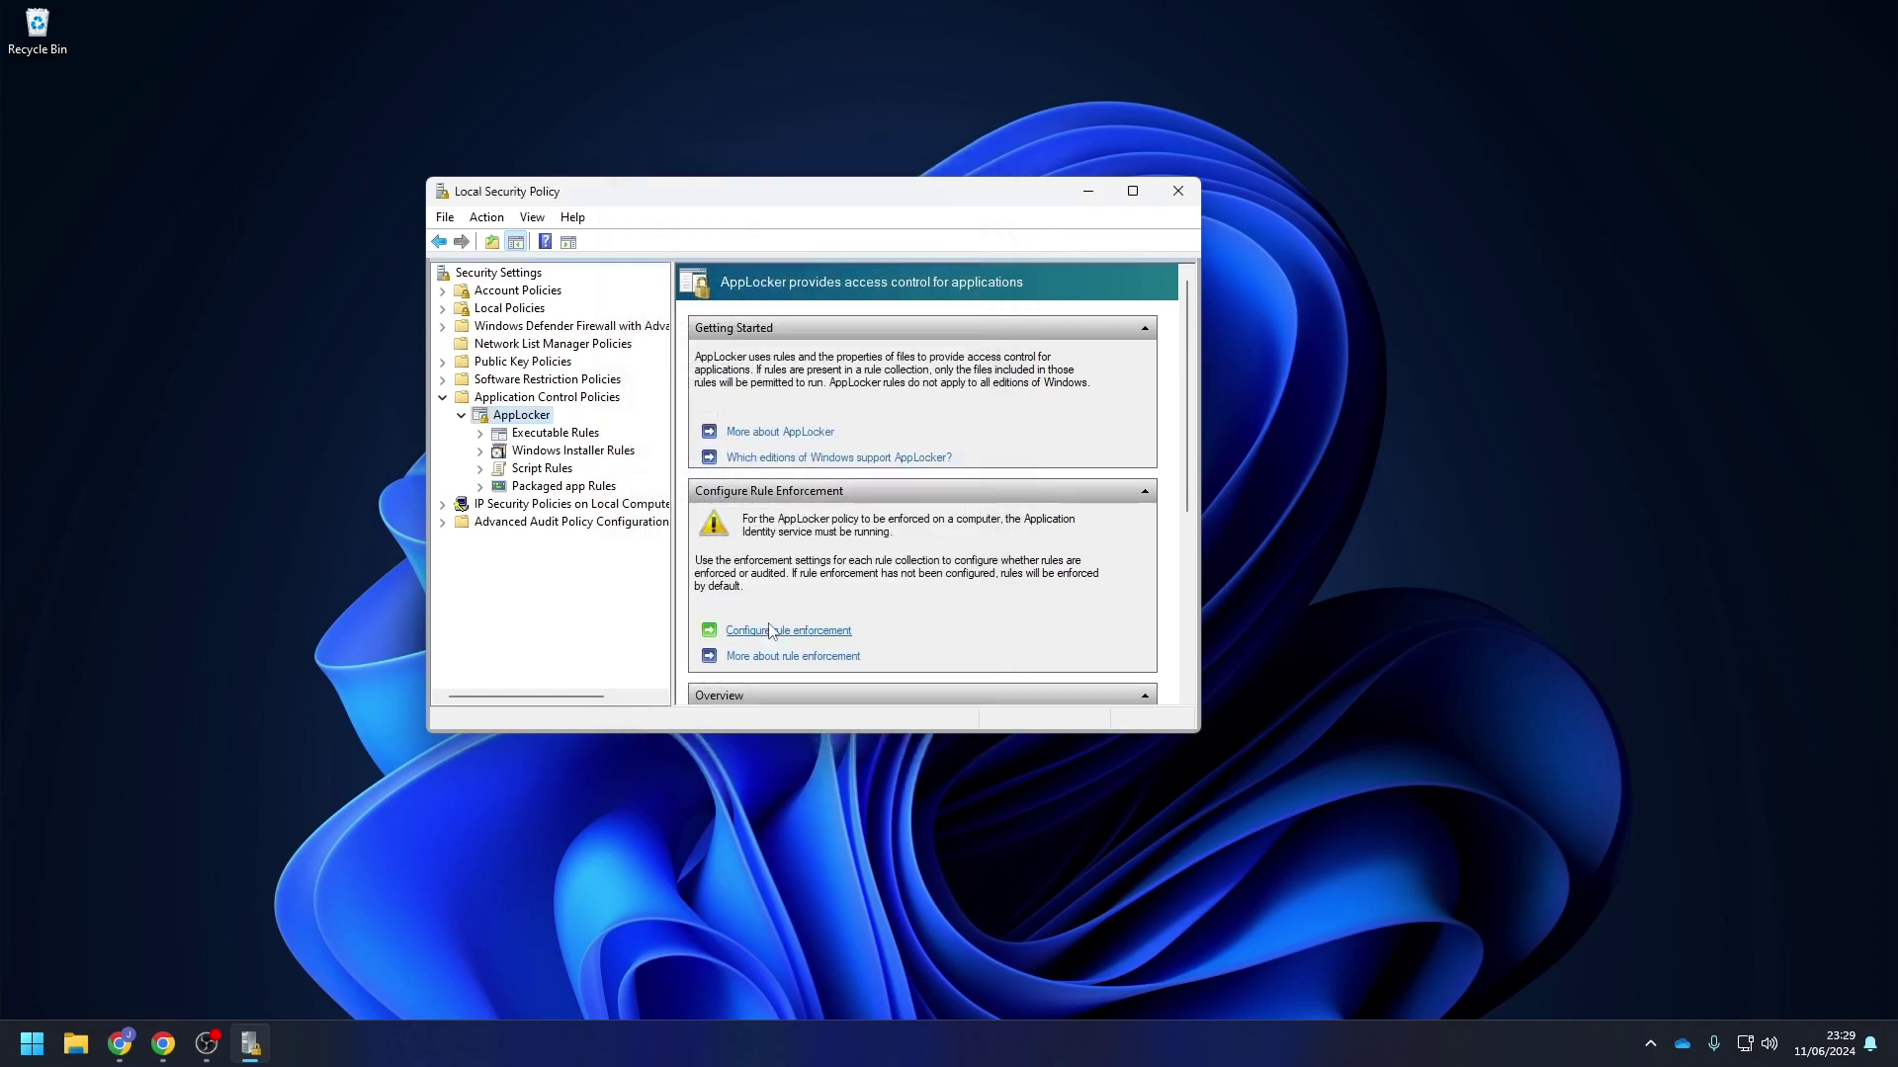
Create the default rules for AppLocker's Executable Rules collection
click(573, 434)
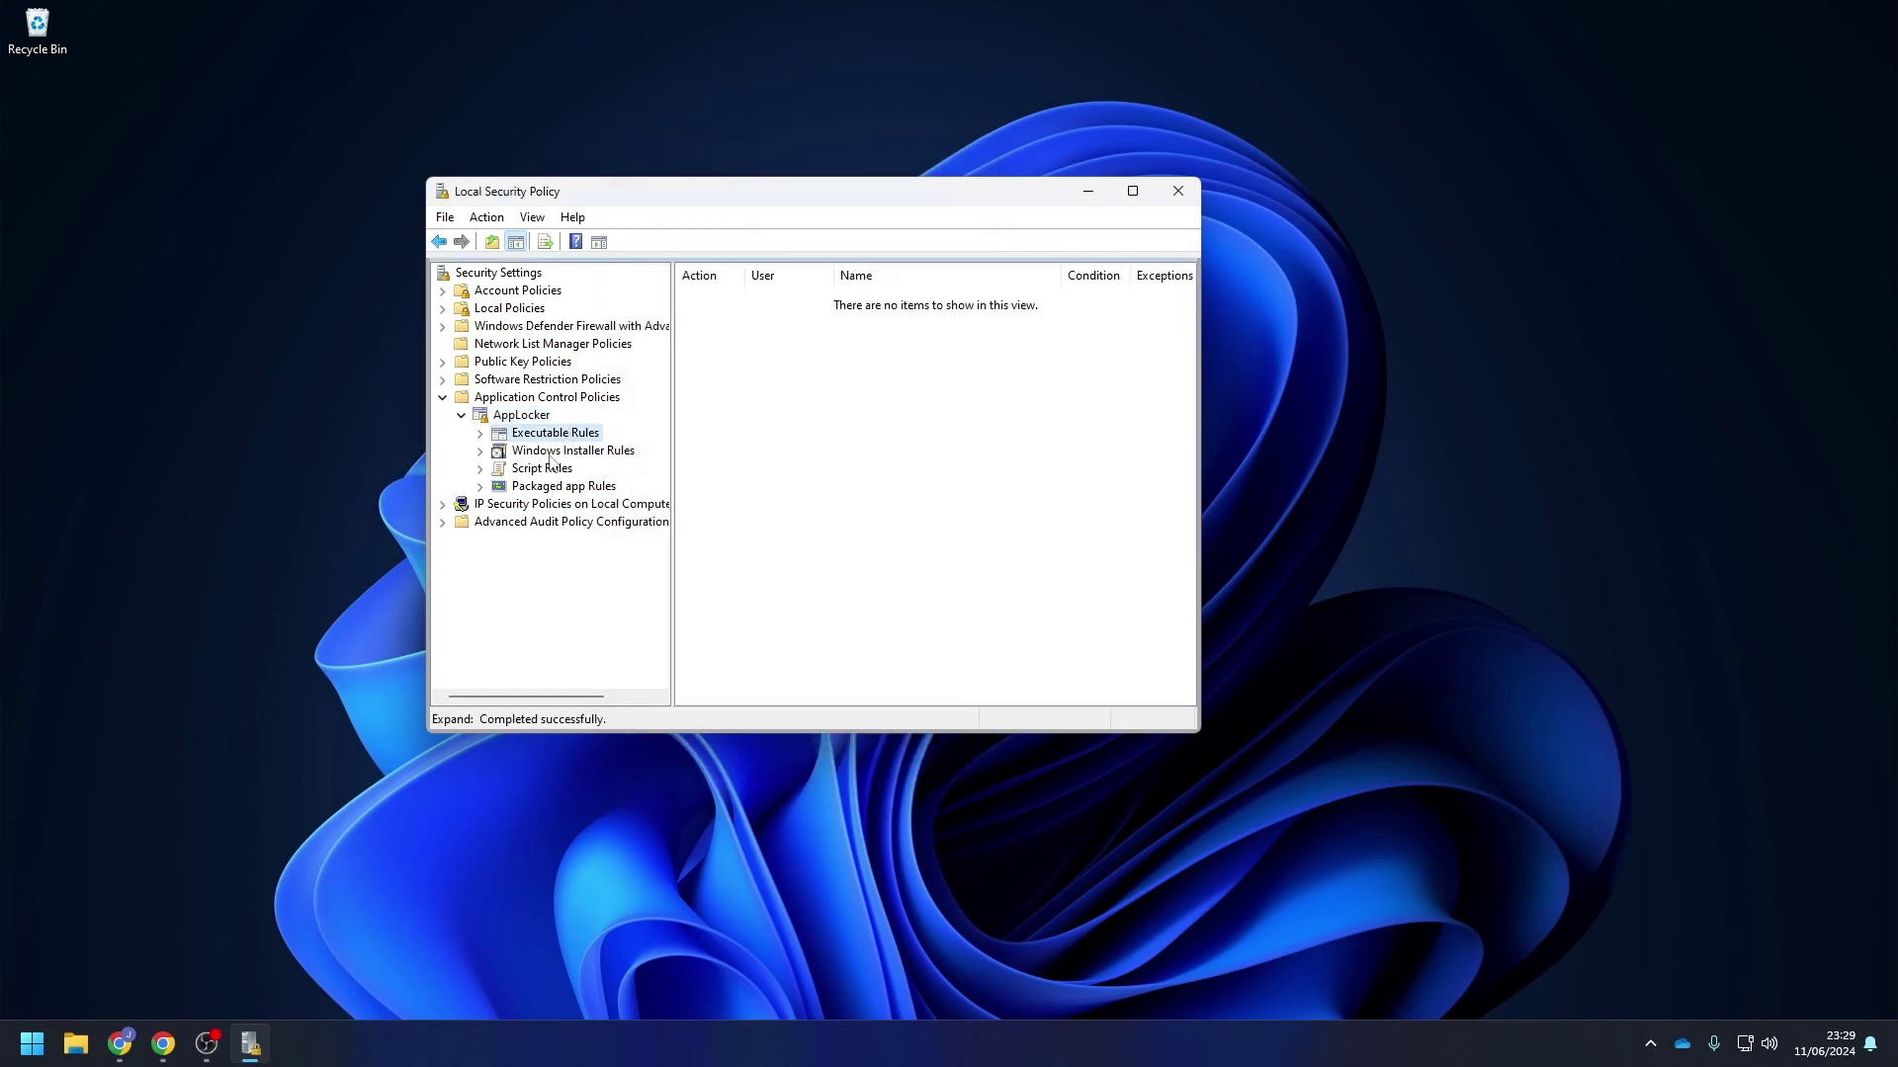
click(549, 485)
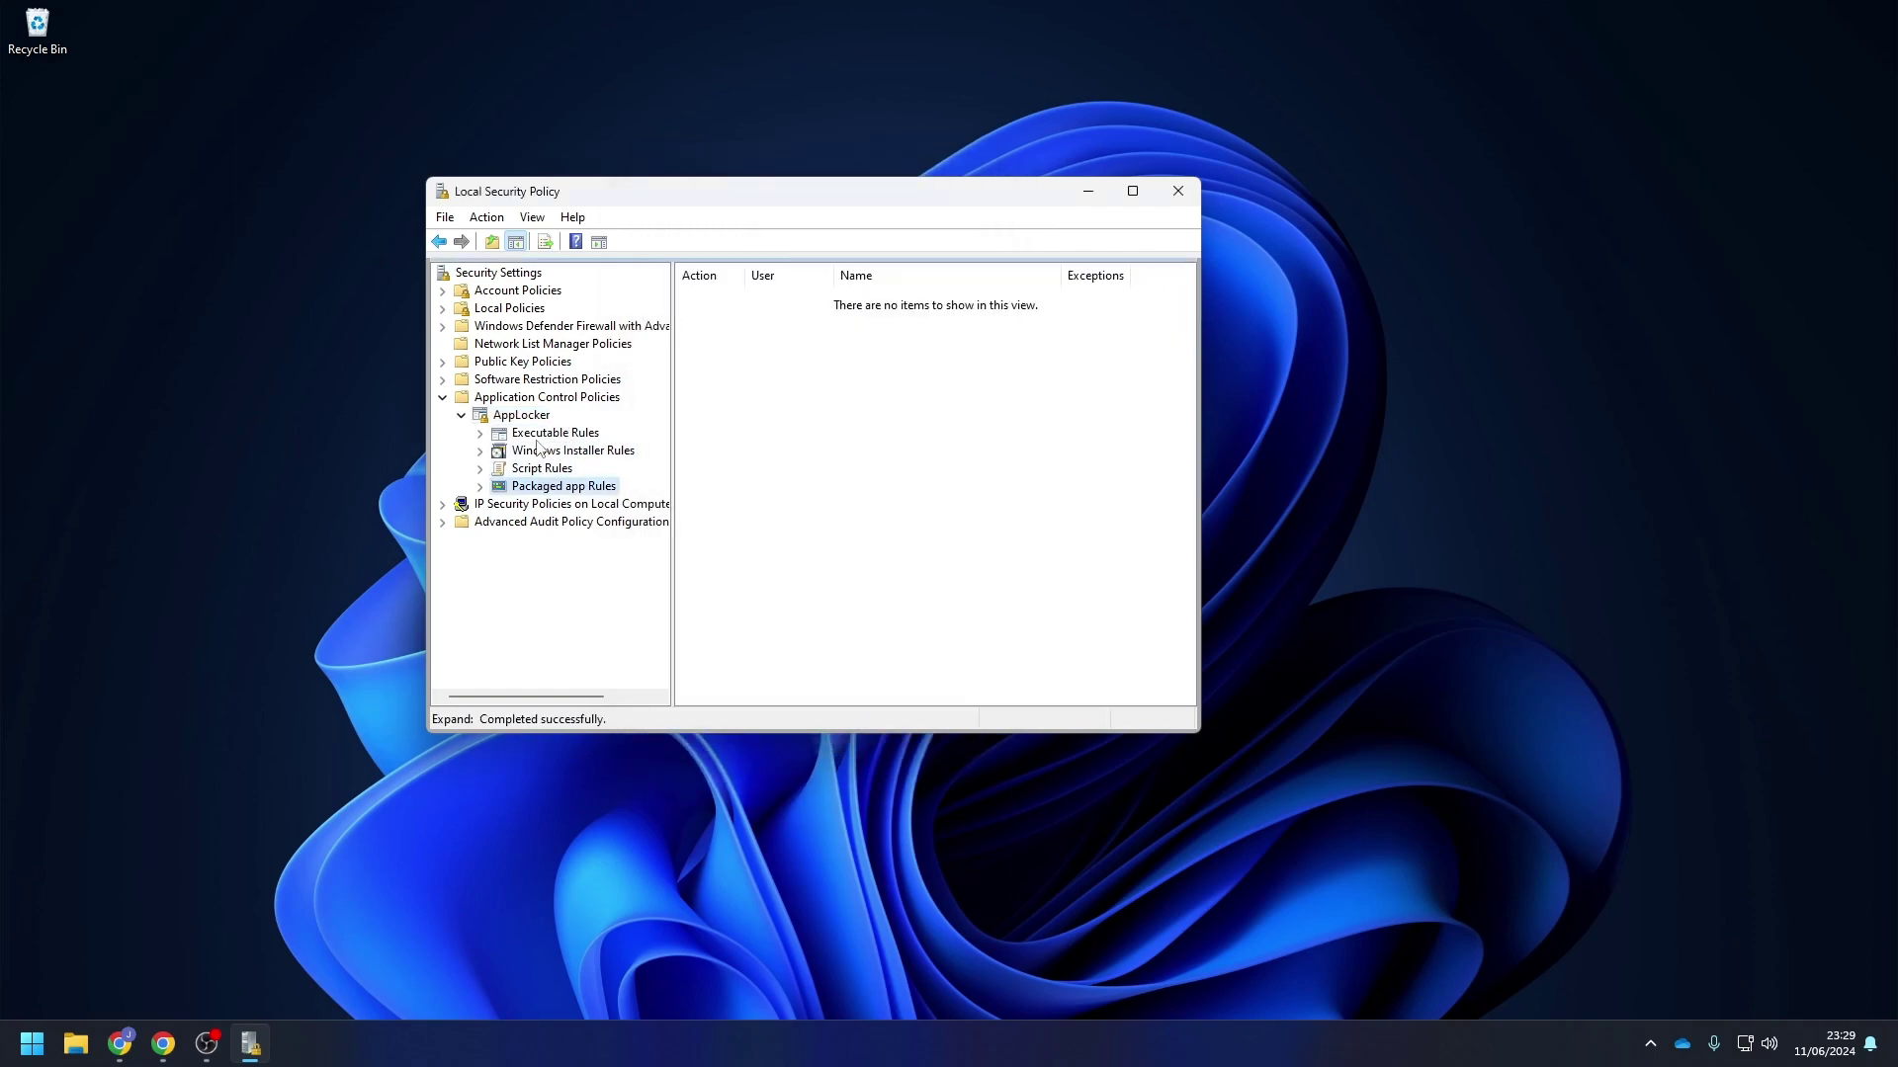
click(539, 434)
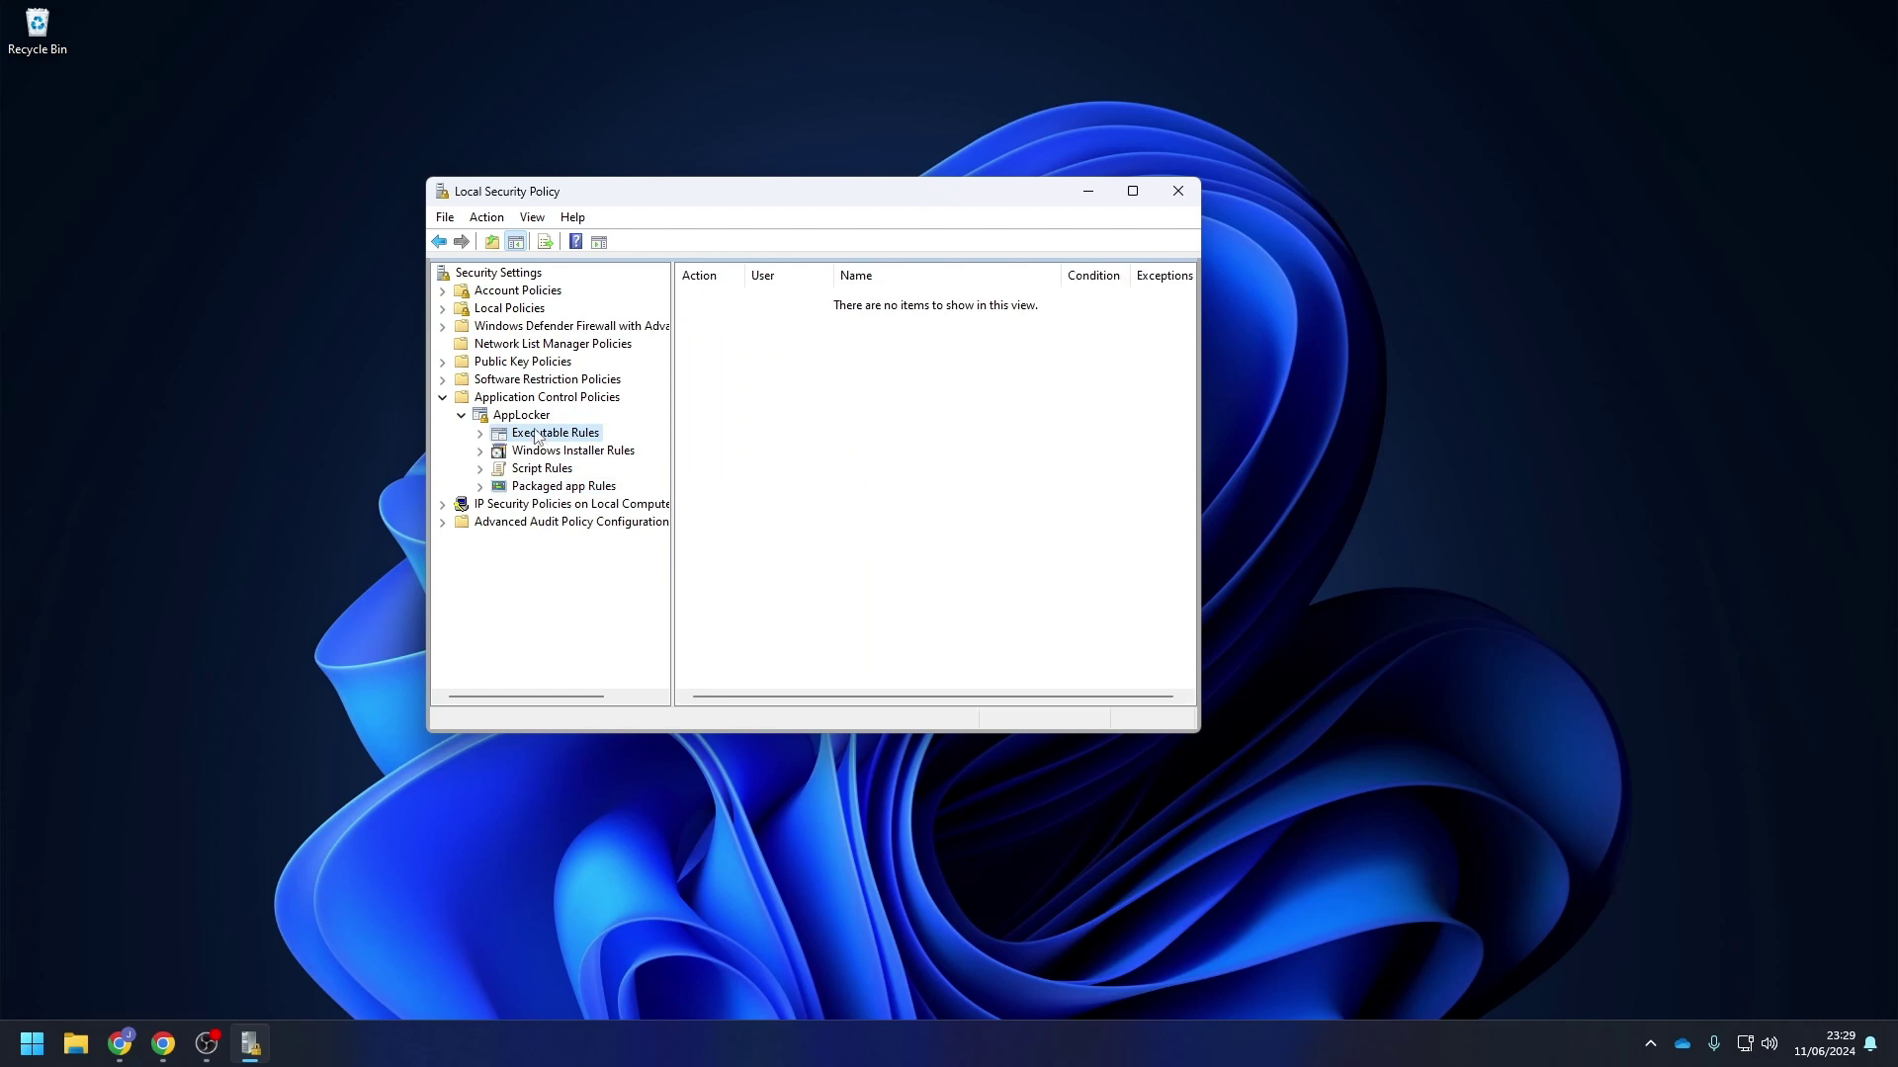
right_click(536, 436)
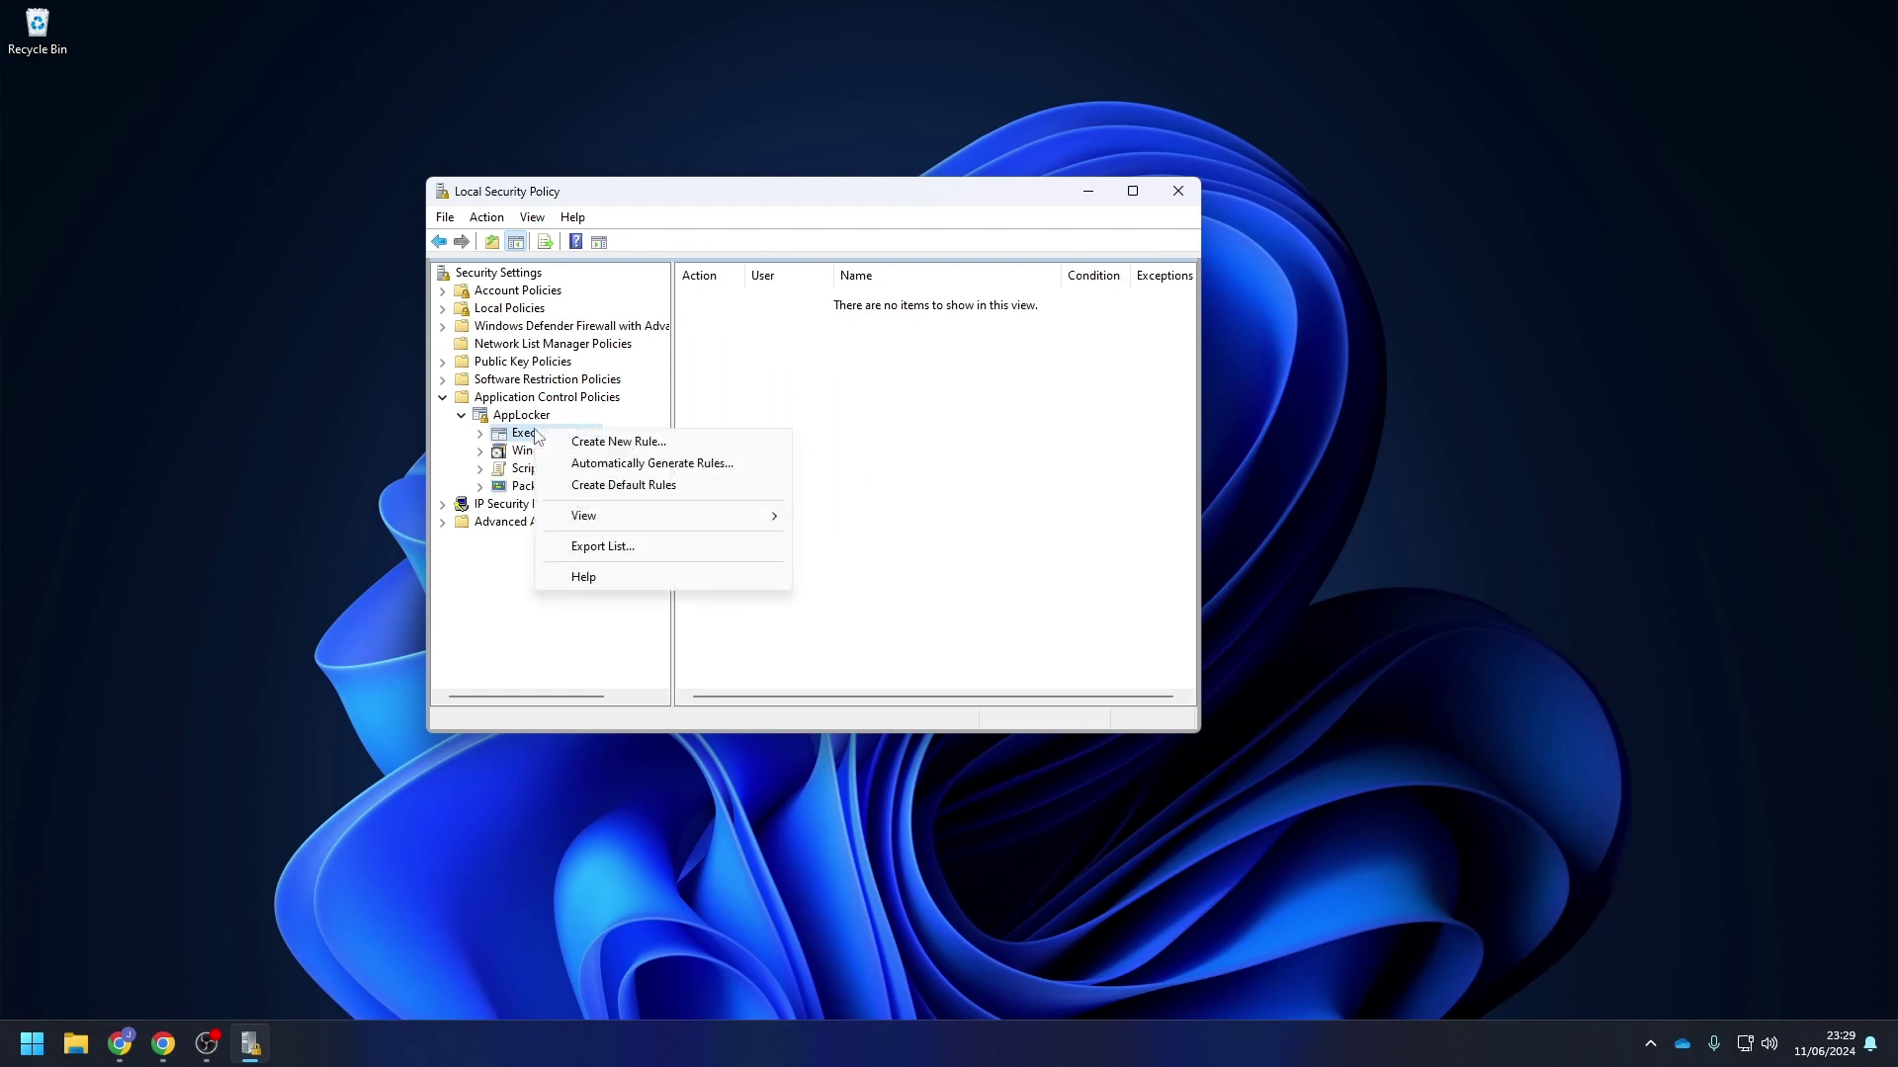
click(608, 488)
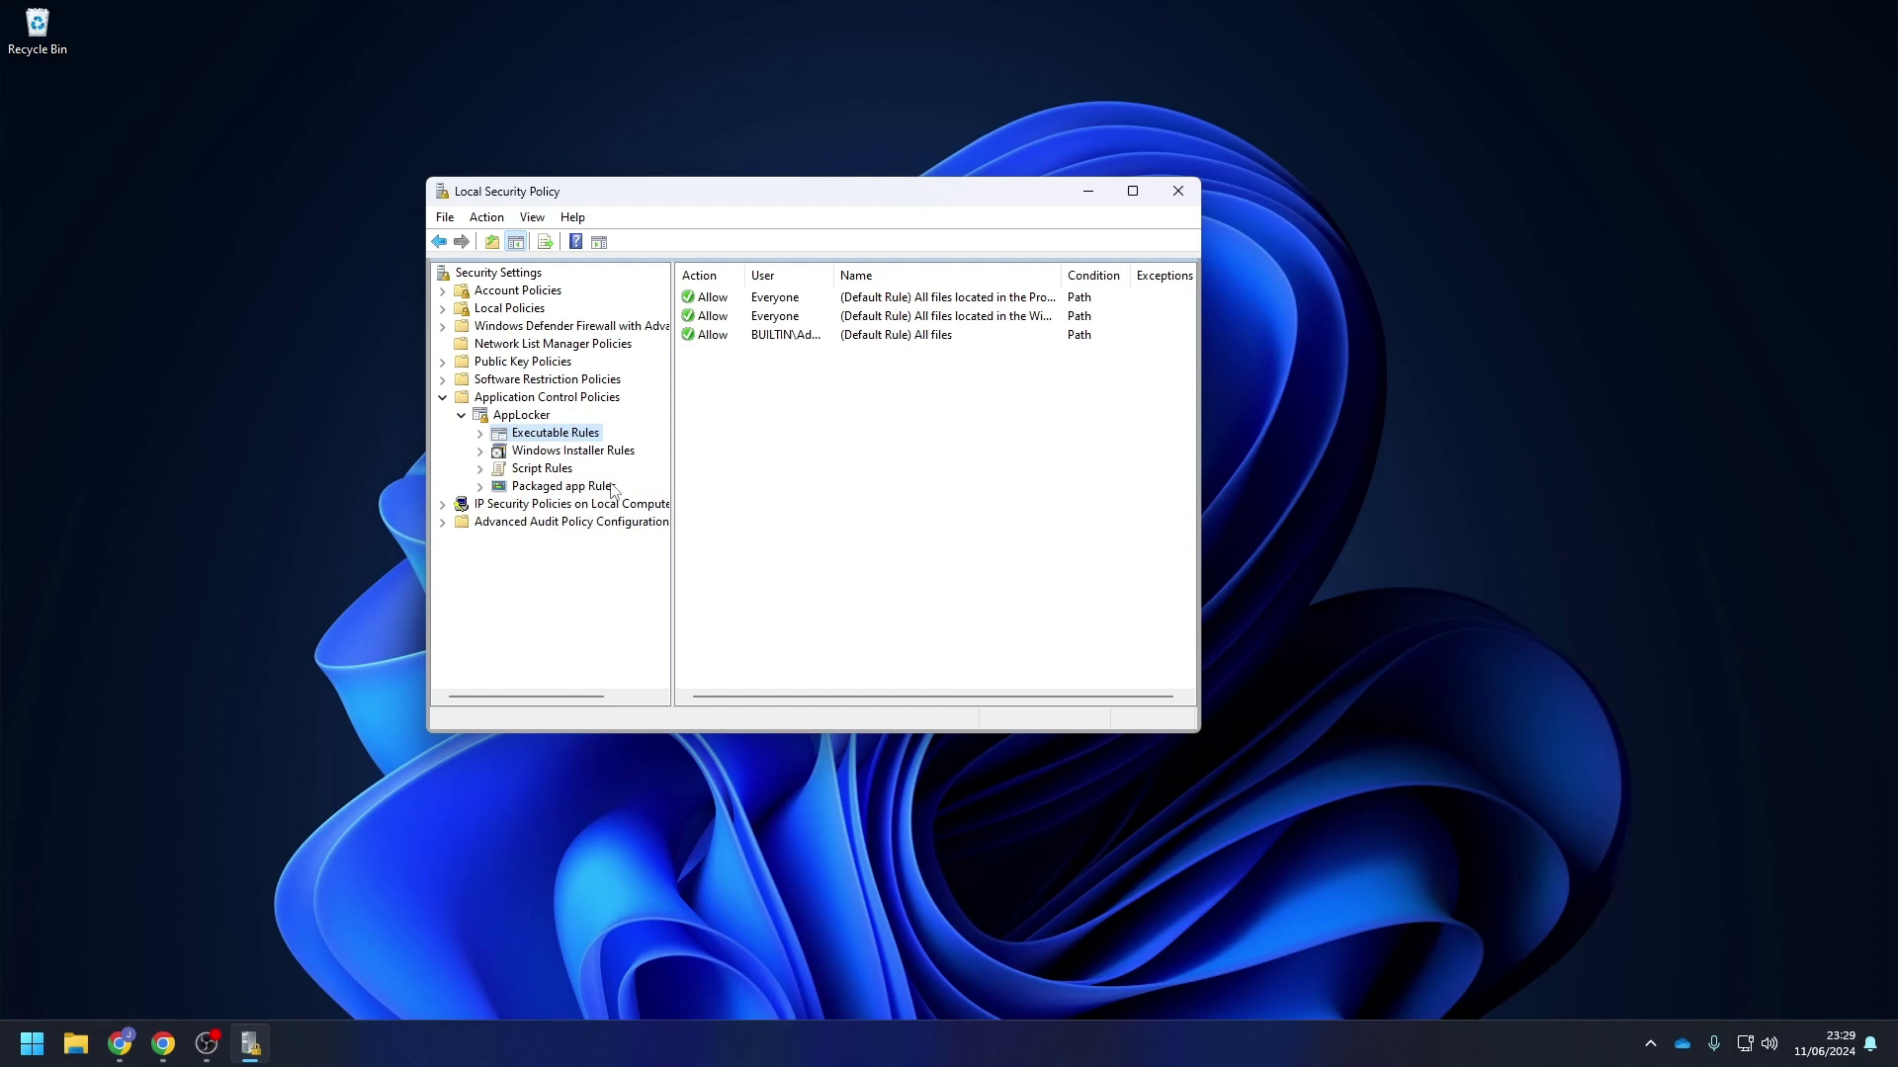
Create the default rules for the Windows Installer Rules and Script Rules collections
click(605, 452)
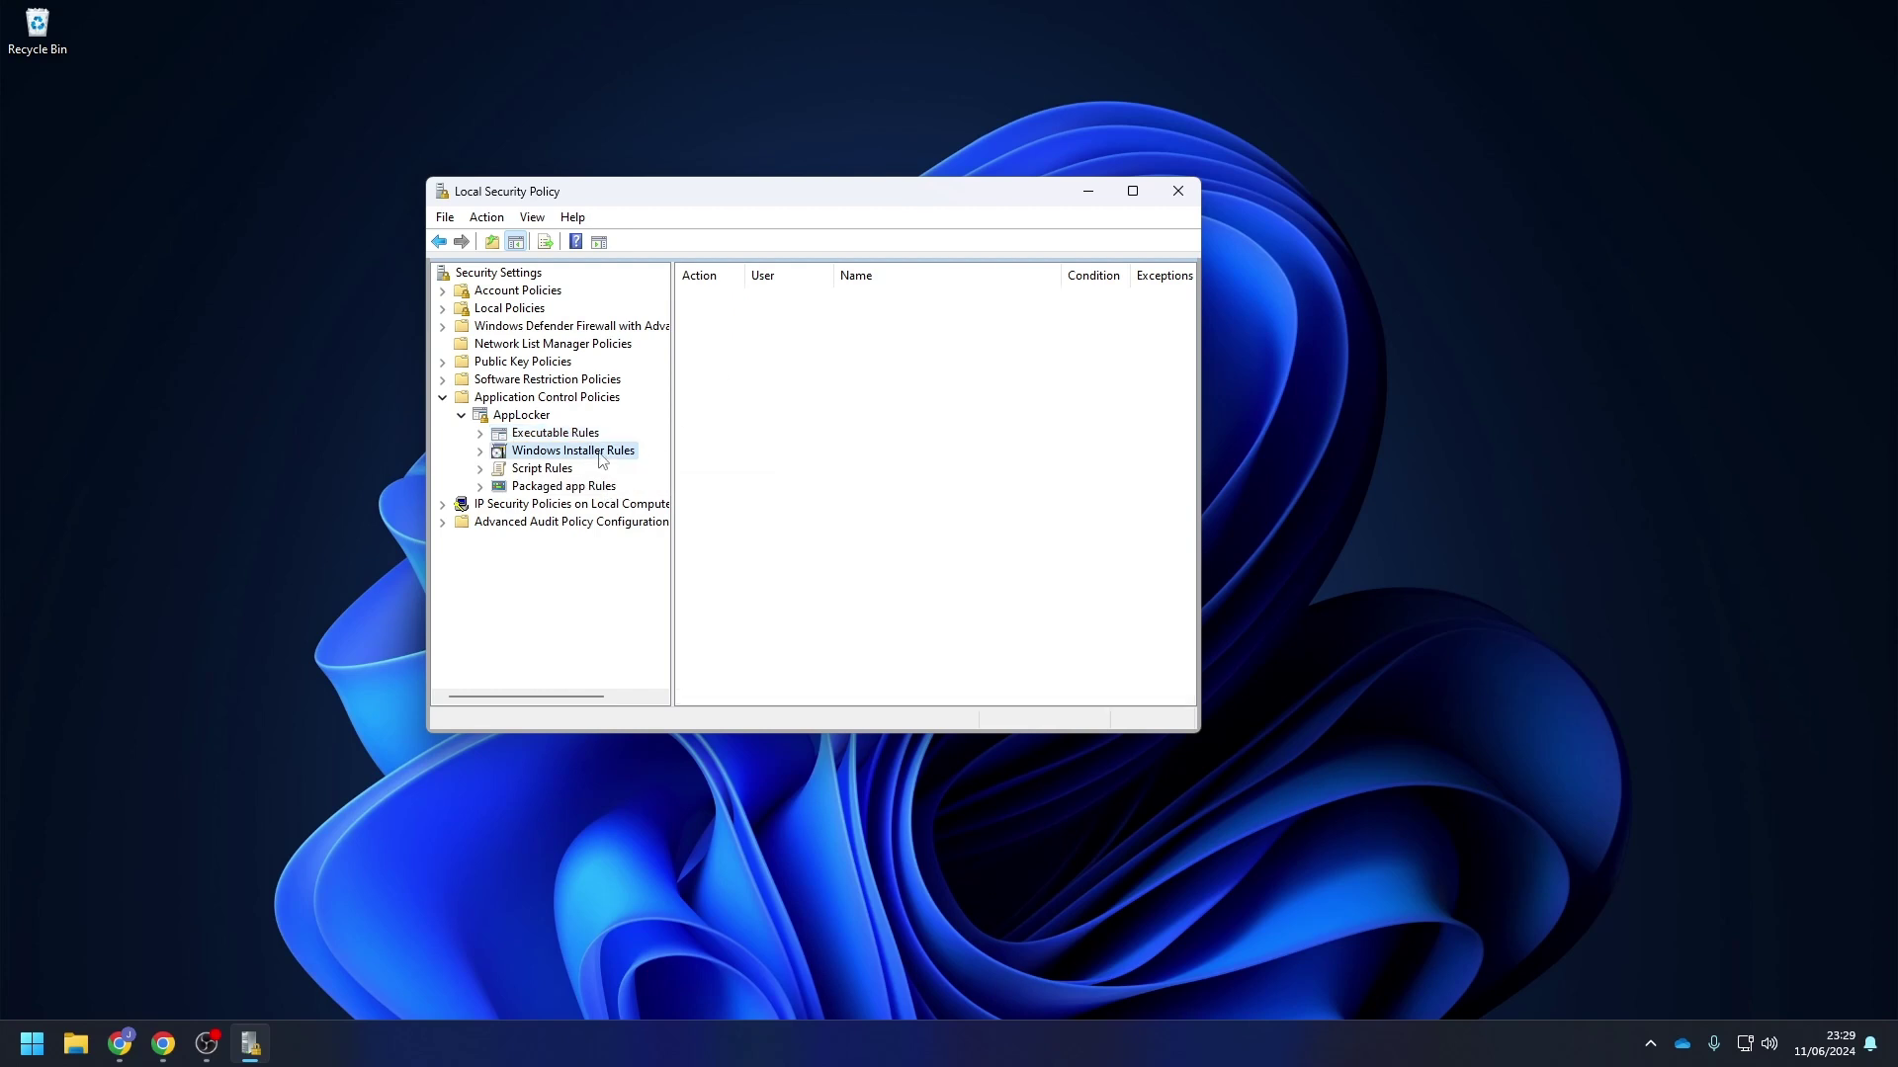
right_click(579, 454)
click(659, 510)
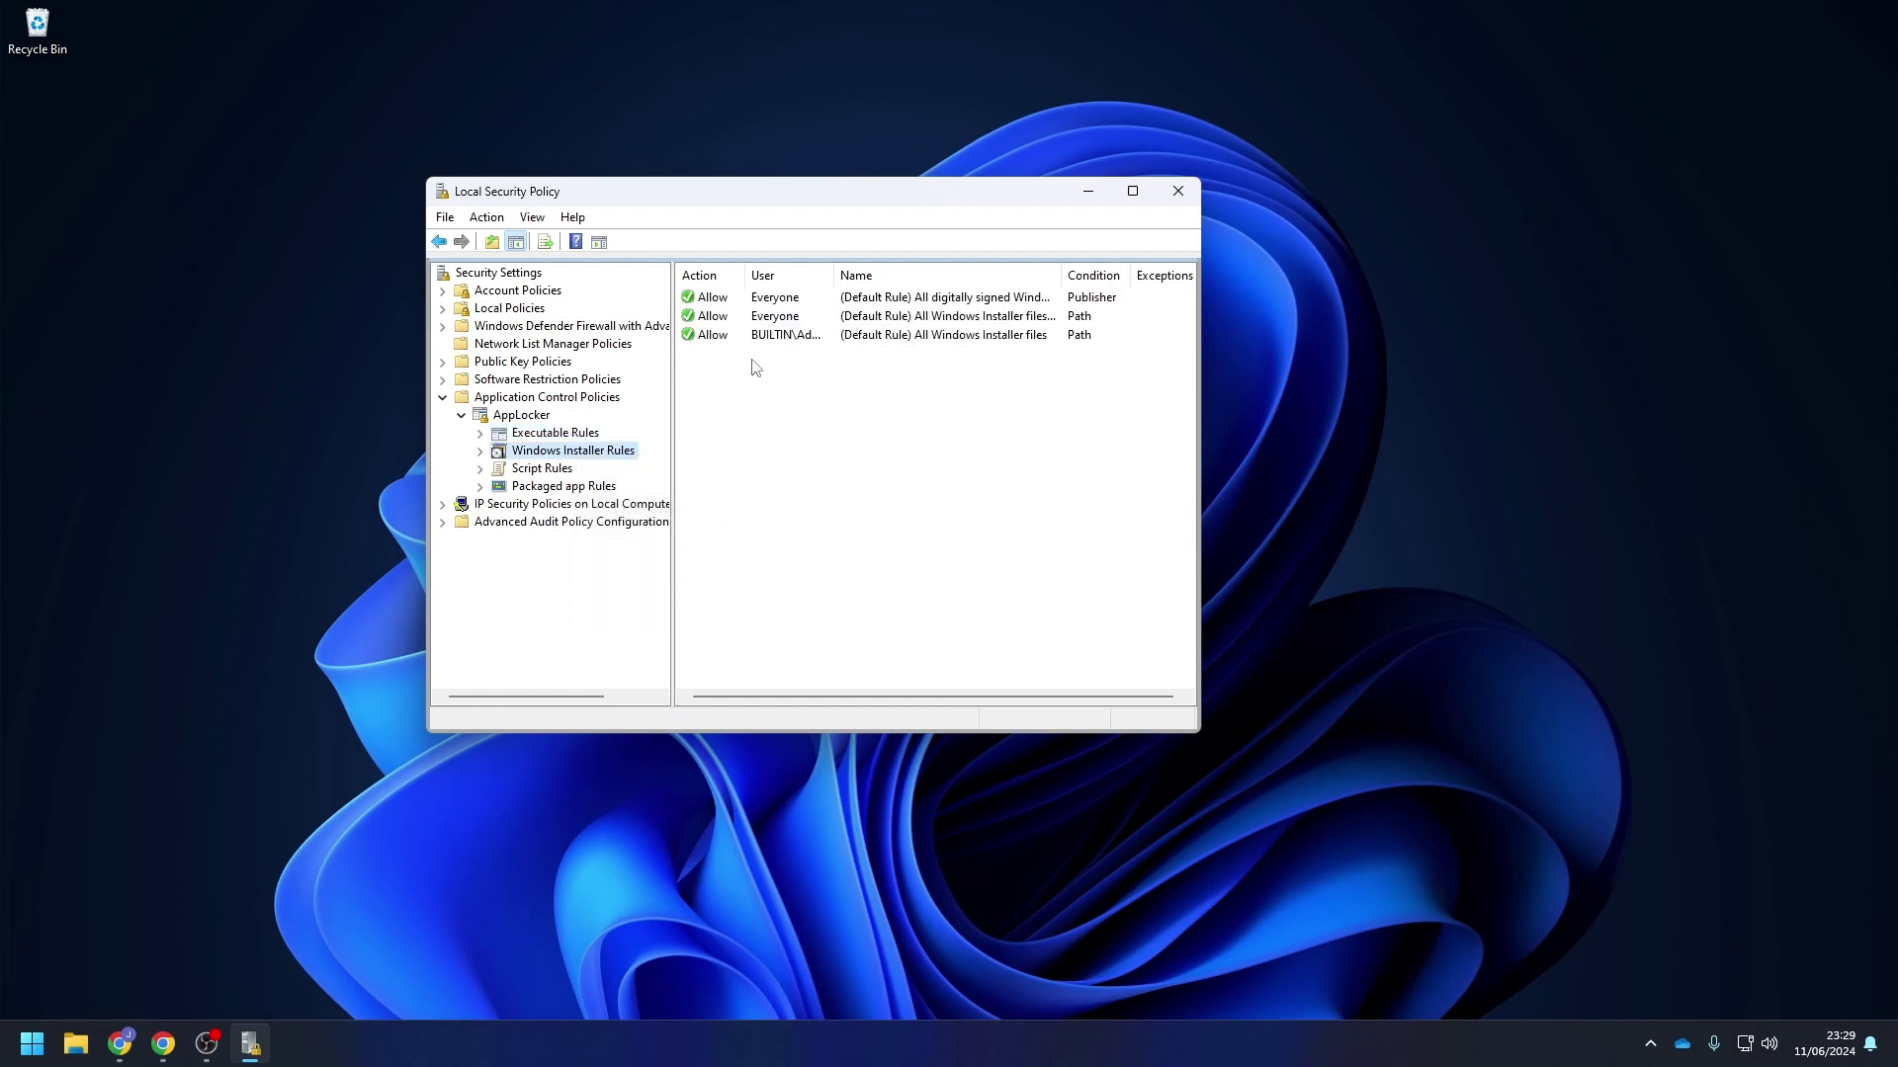
click(564, 472)
right_click(564, 473)
click(622, 525)
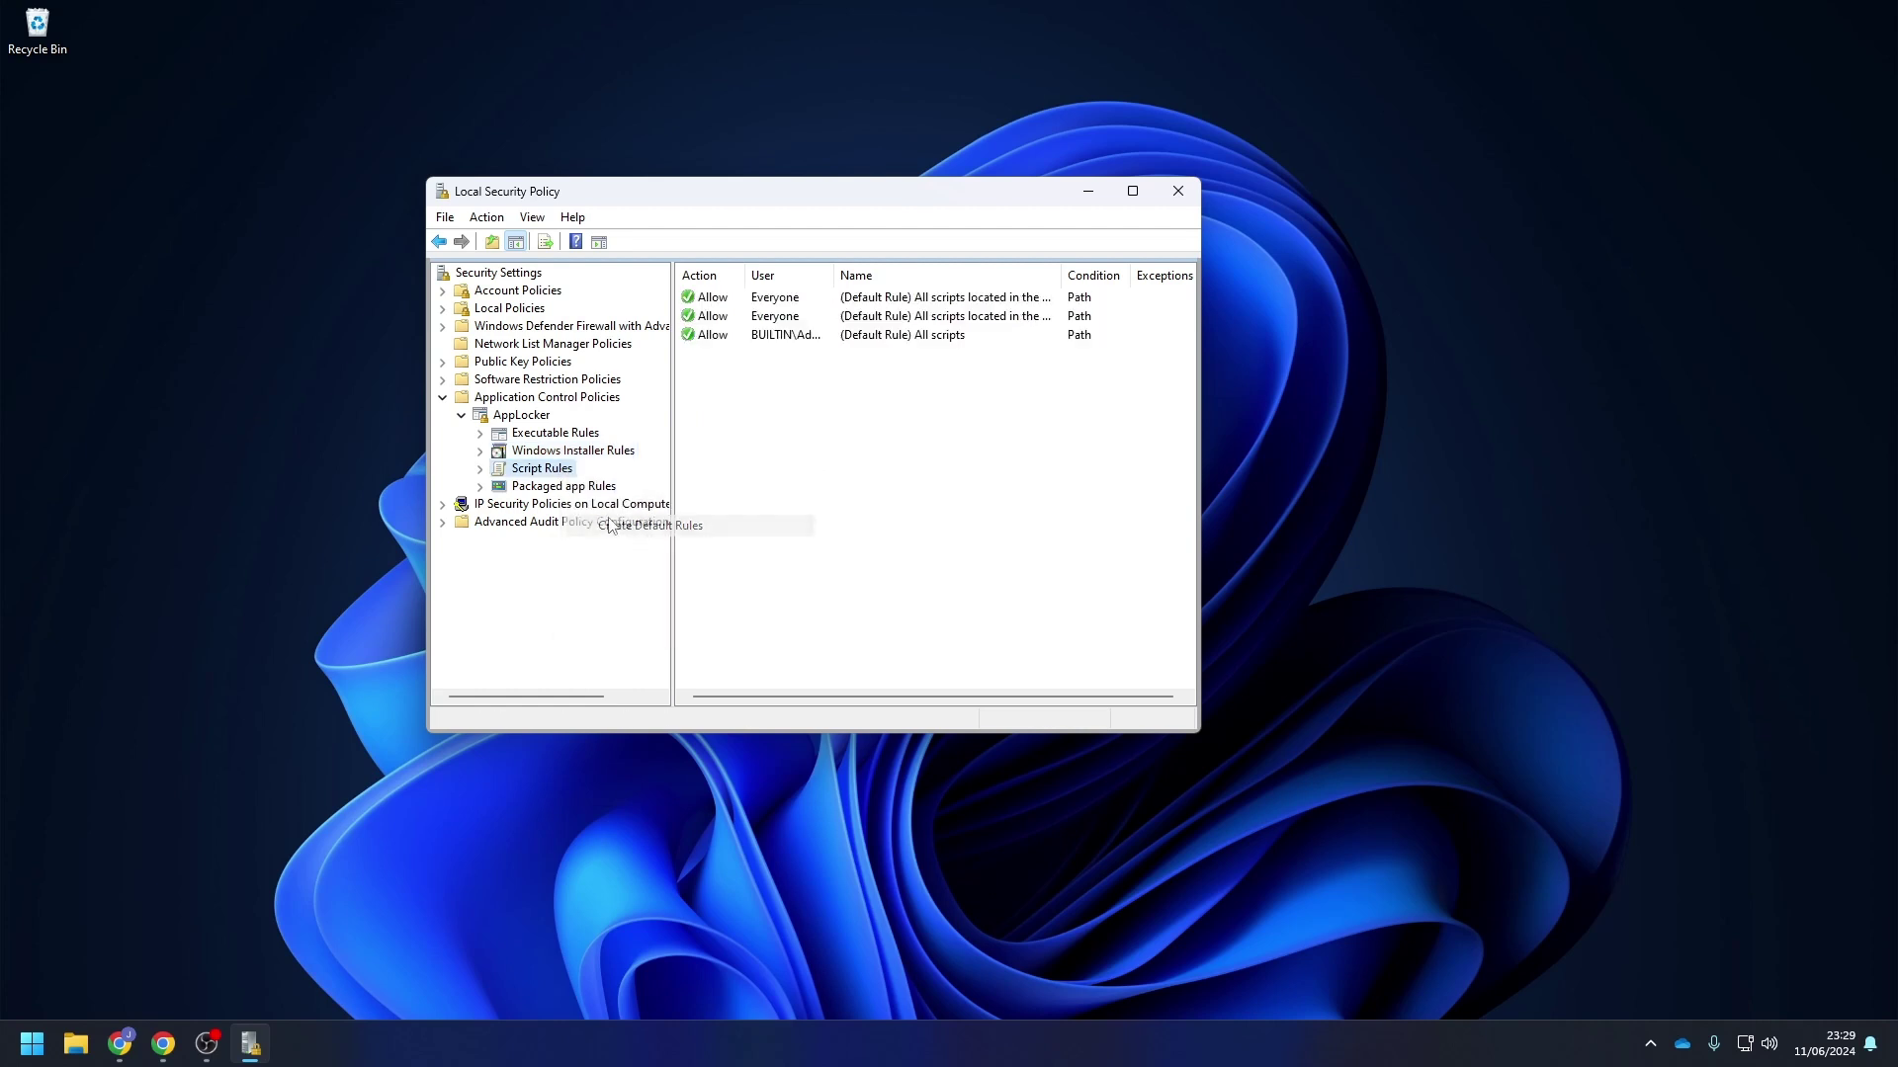
Create the default rules for the Packaged app Rules collection
click(567, 486)
right_click(565, 495)
click(623, 542)
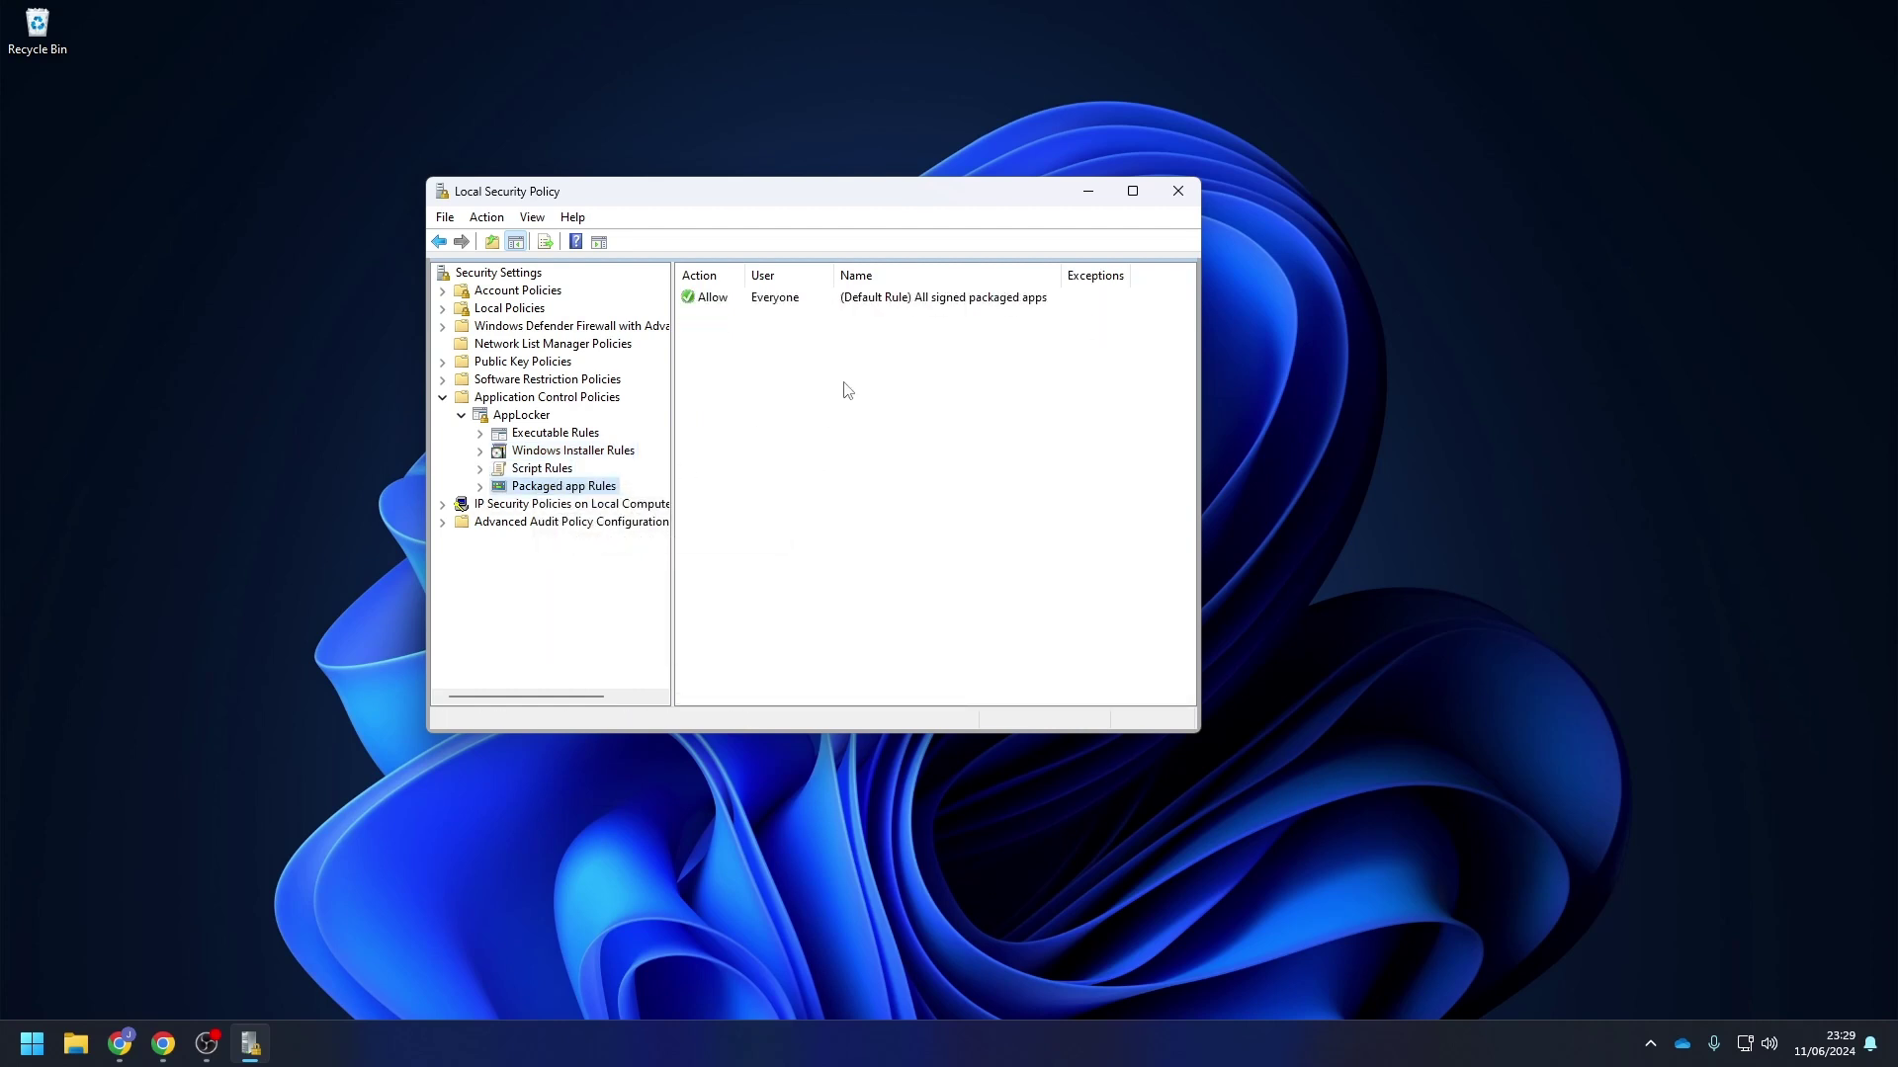
Start a new rule under Executable Rules and set its permissions to the Deny action for Everyone
click(554, 432)
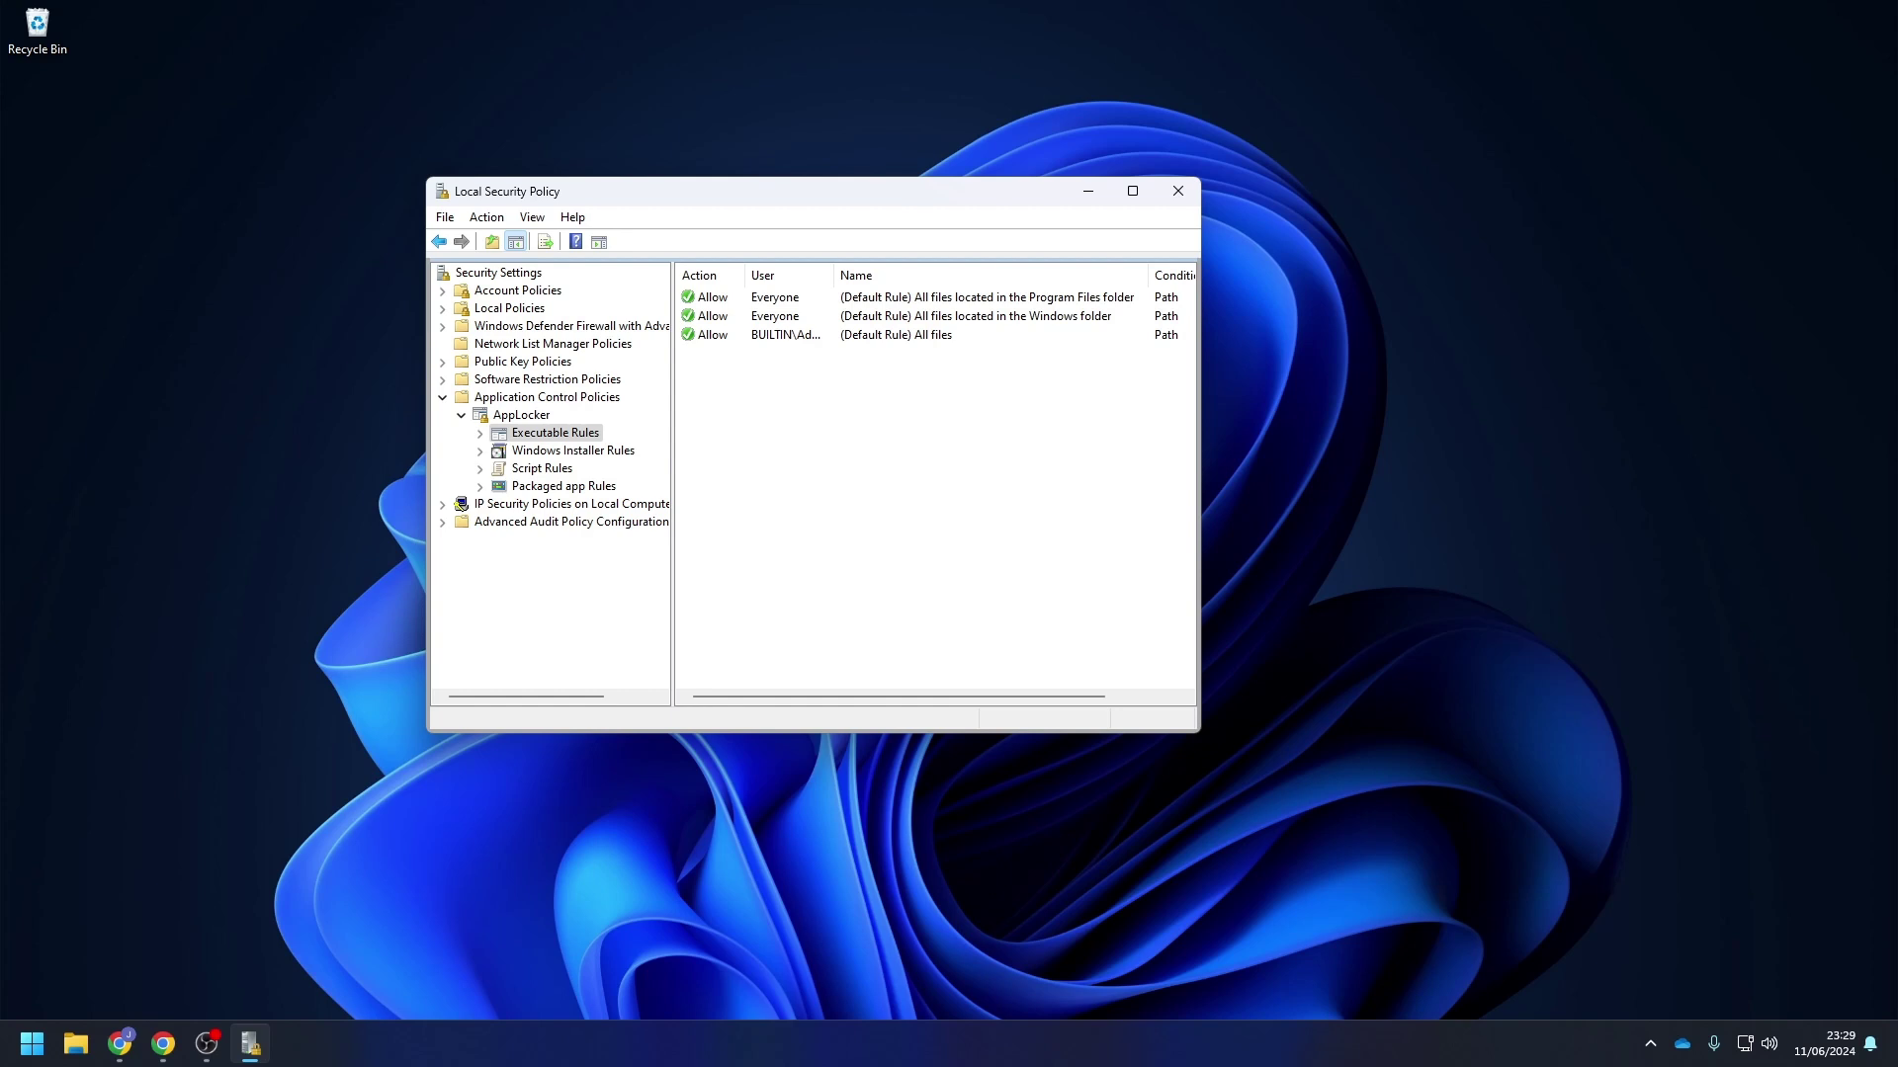
click(537, 451)
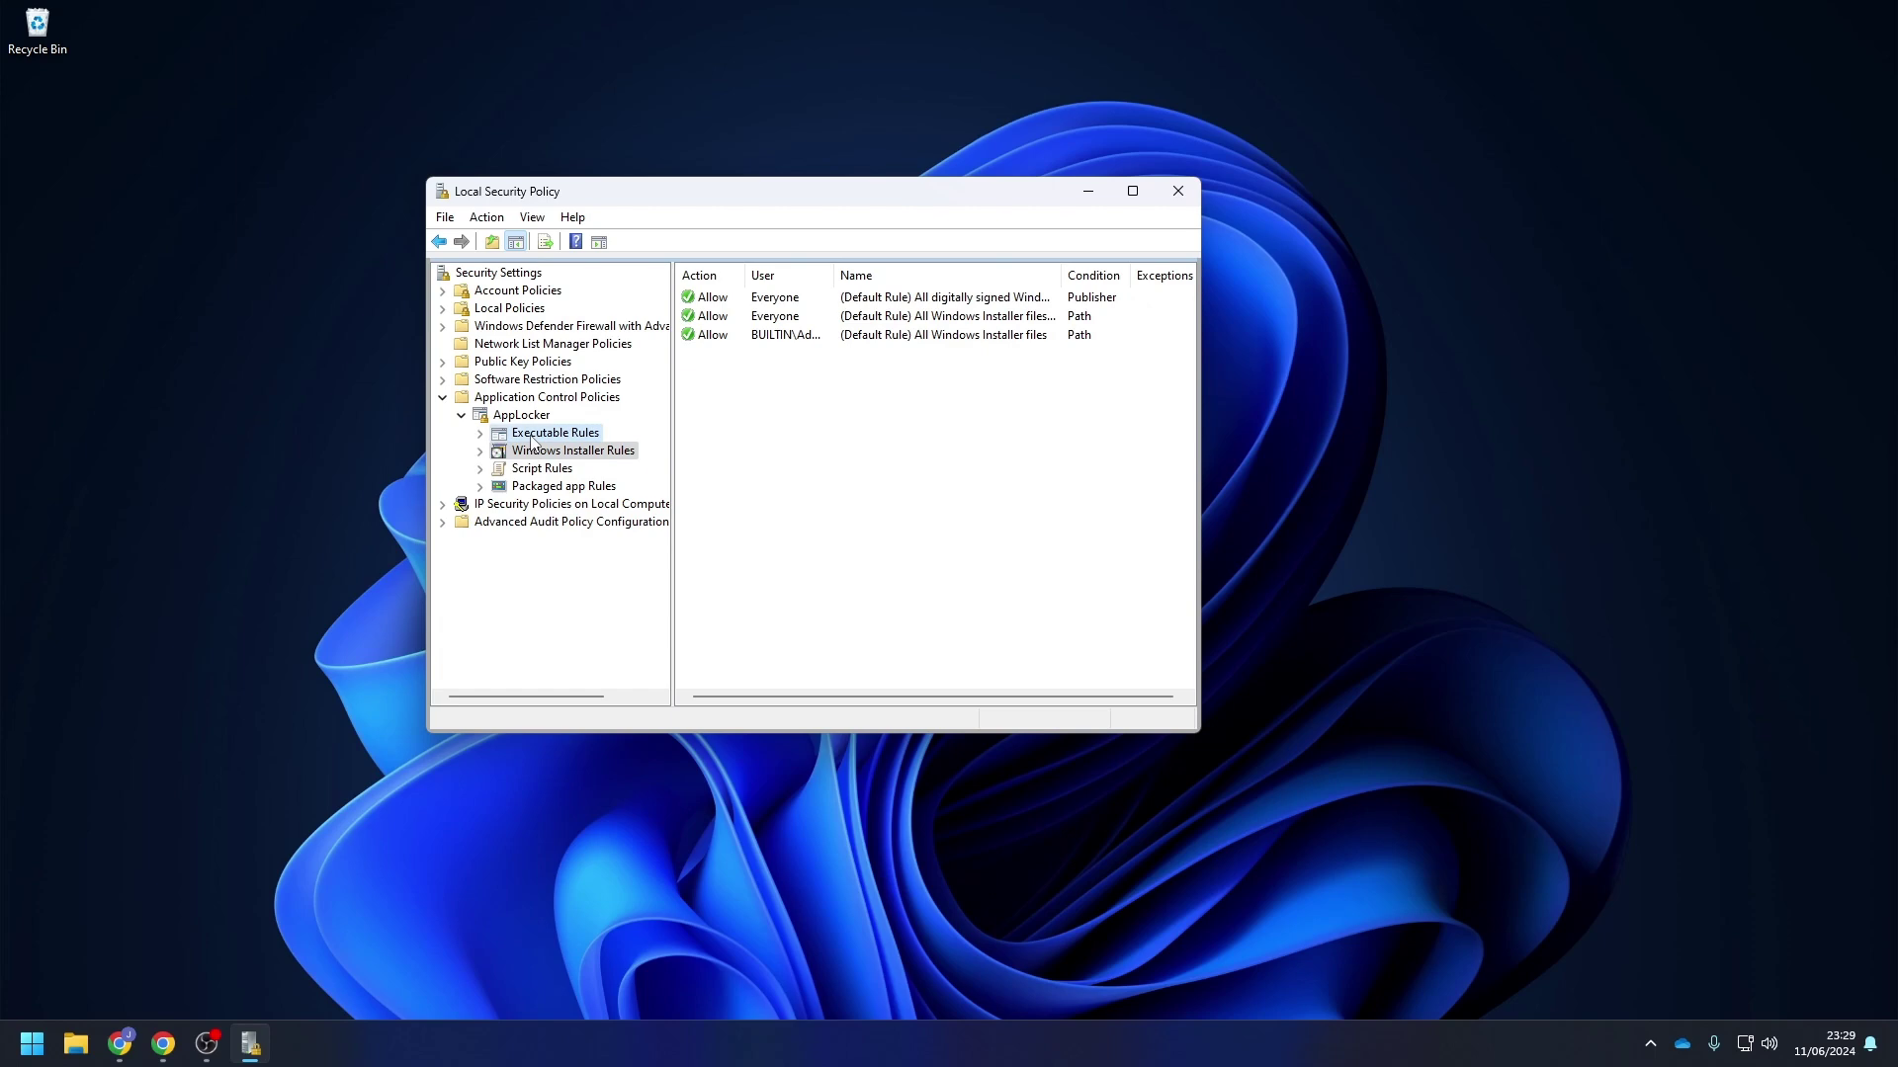
click(532, 437)
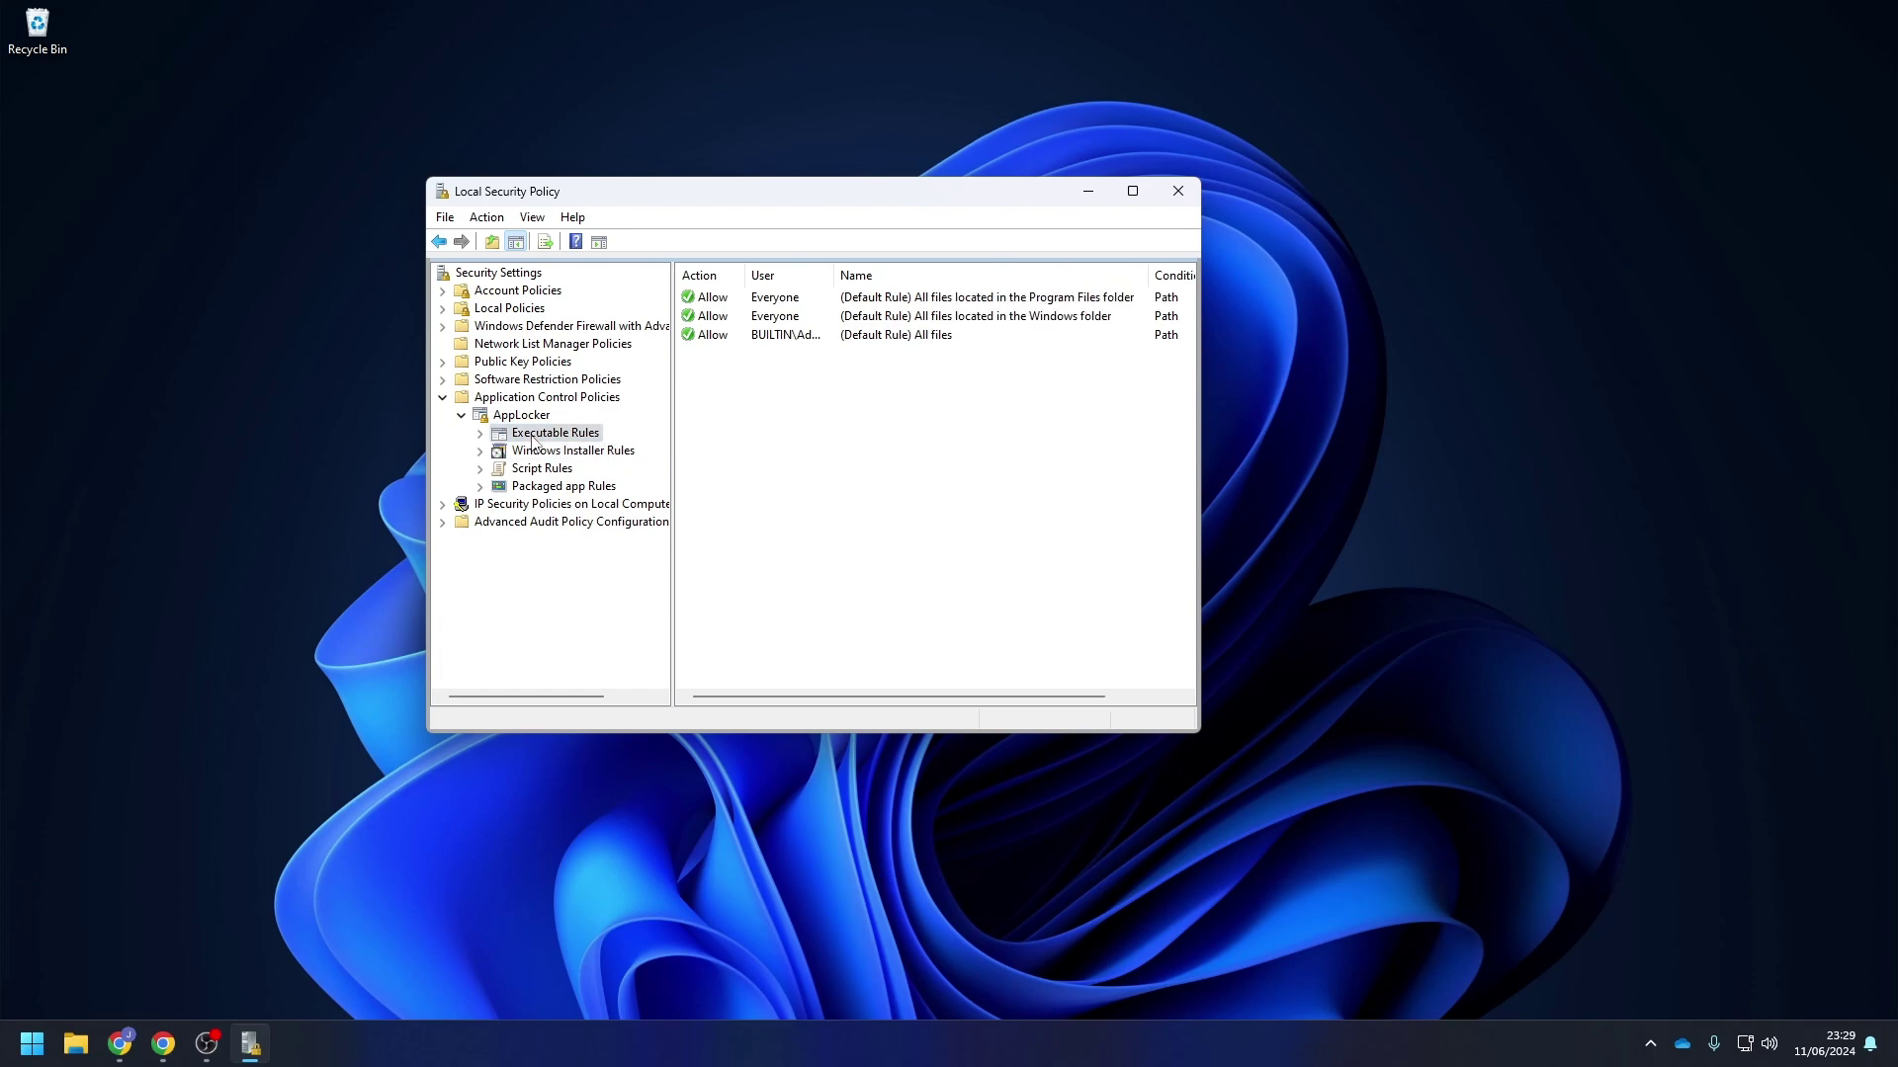
right_click(537, 442)
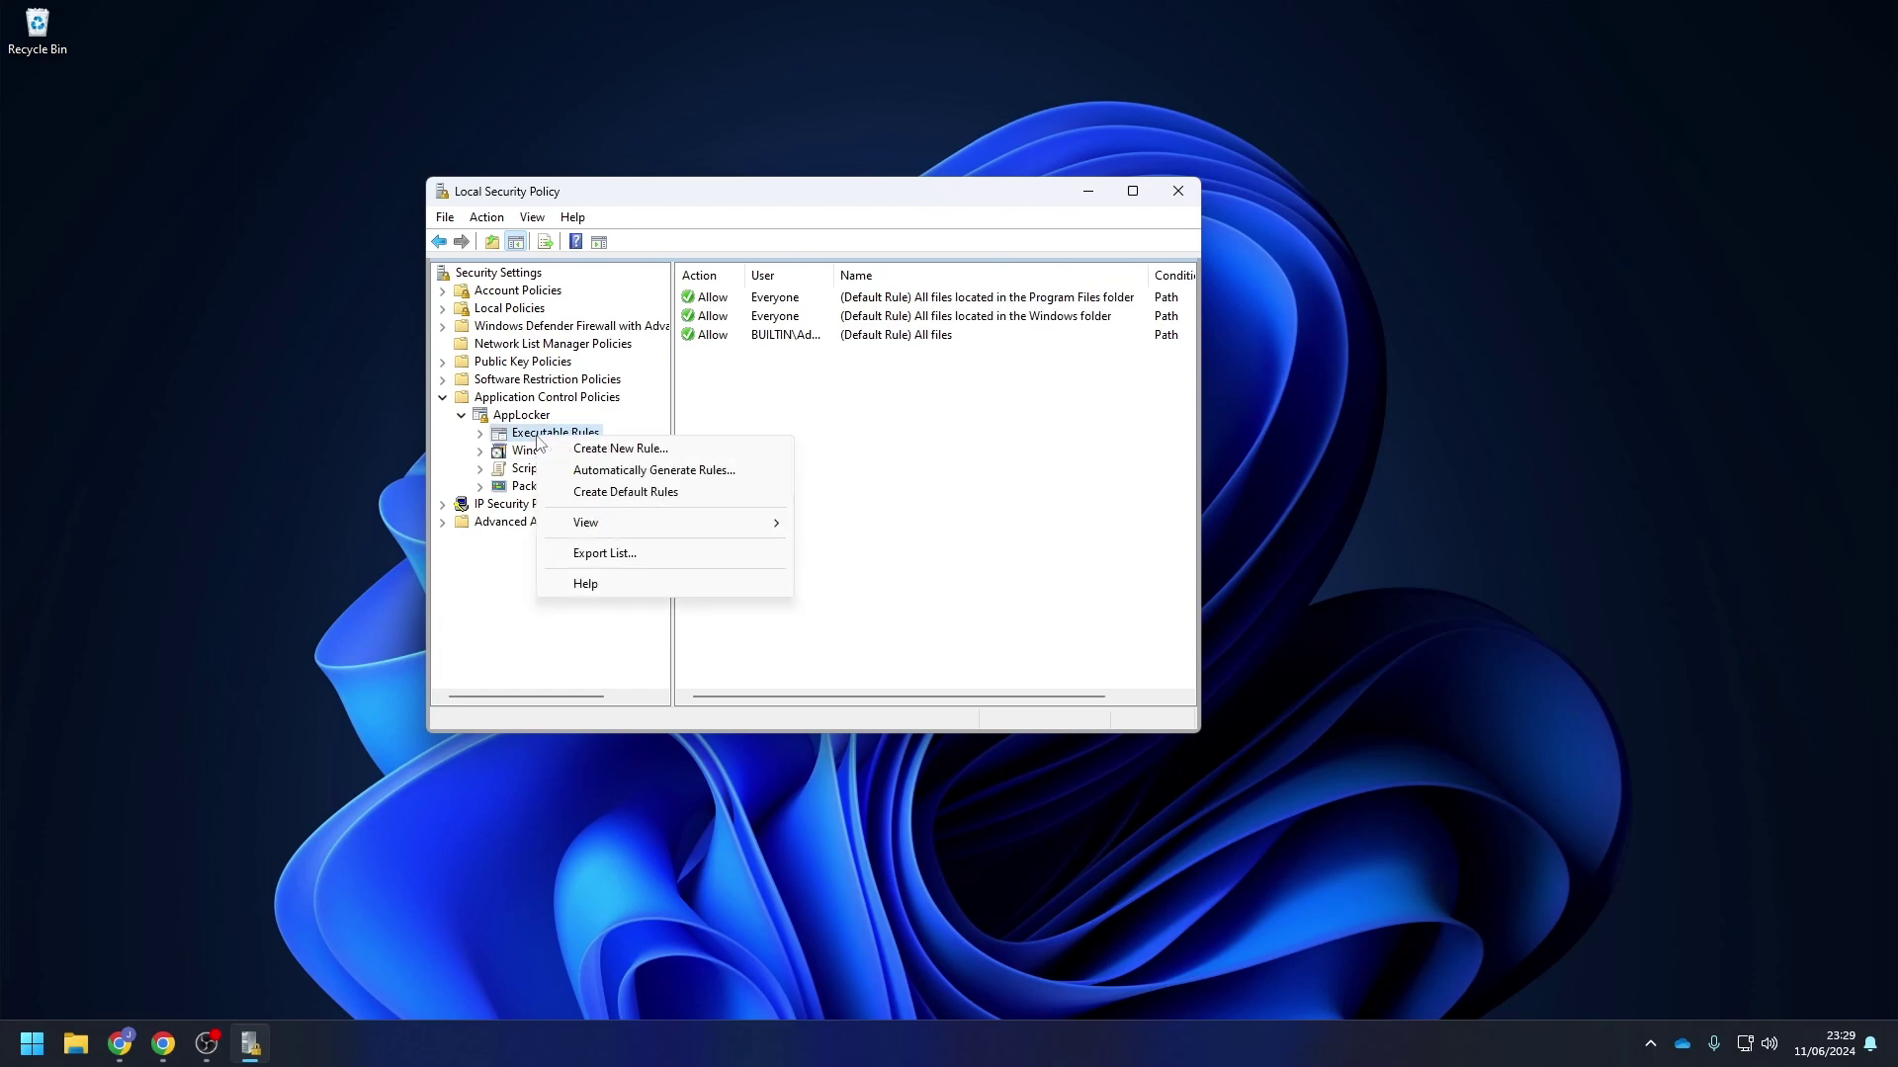
click(594, 450)
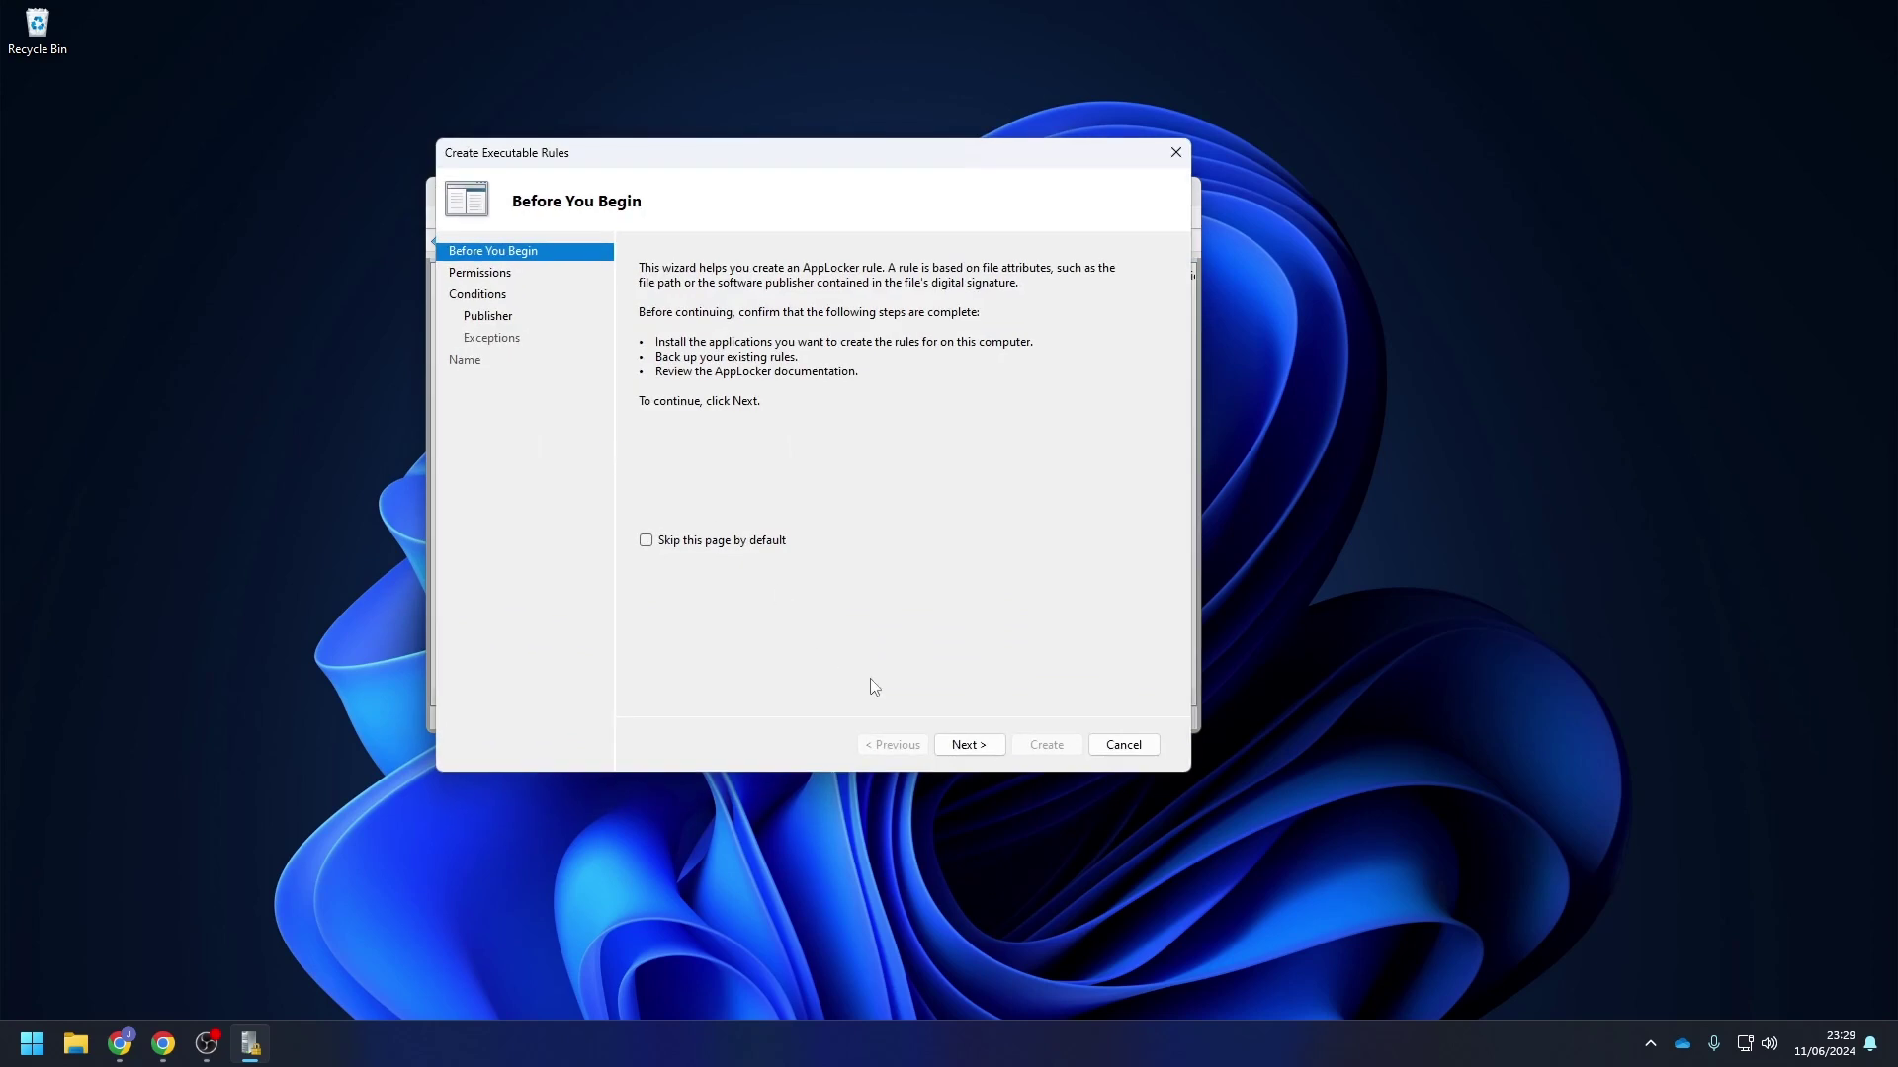
click(956, 743)
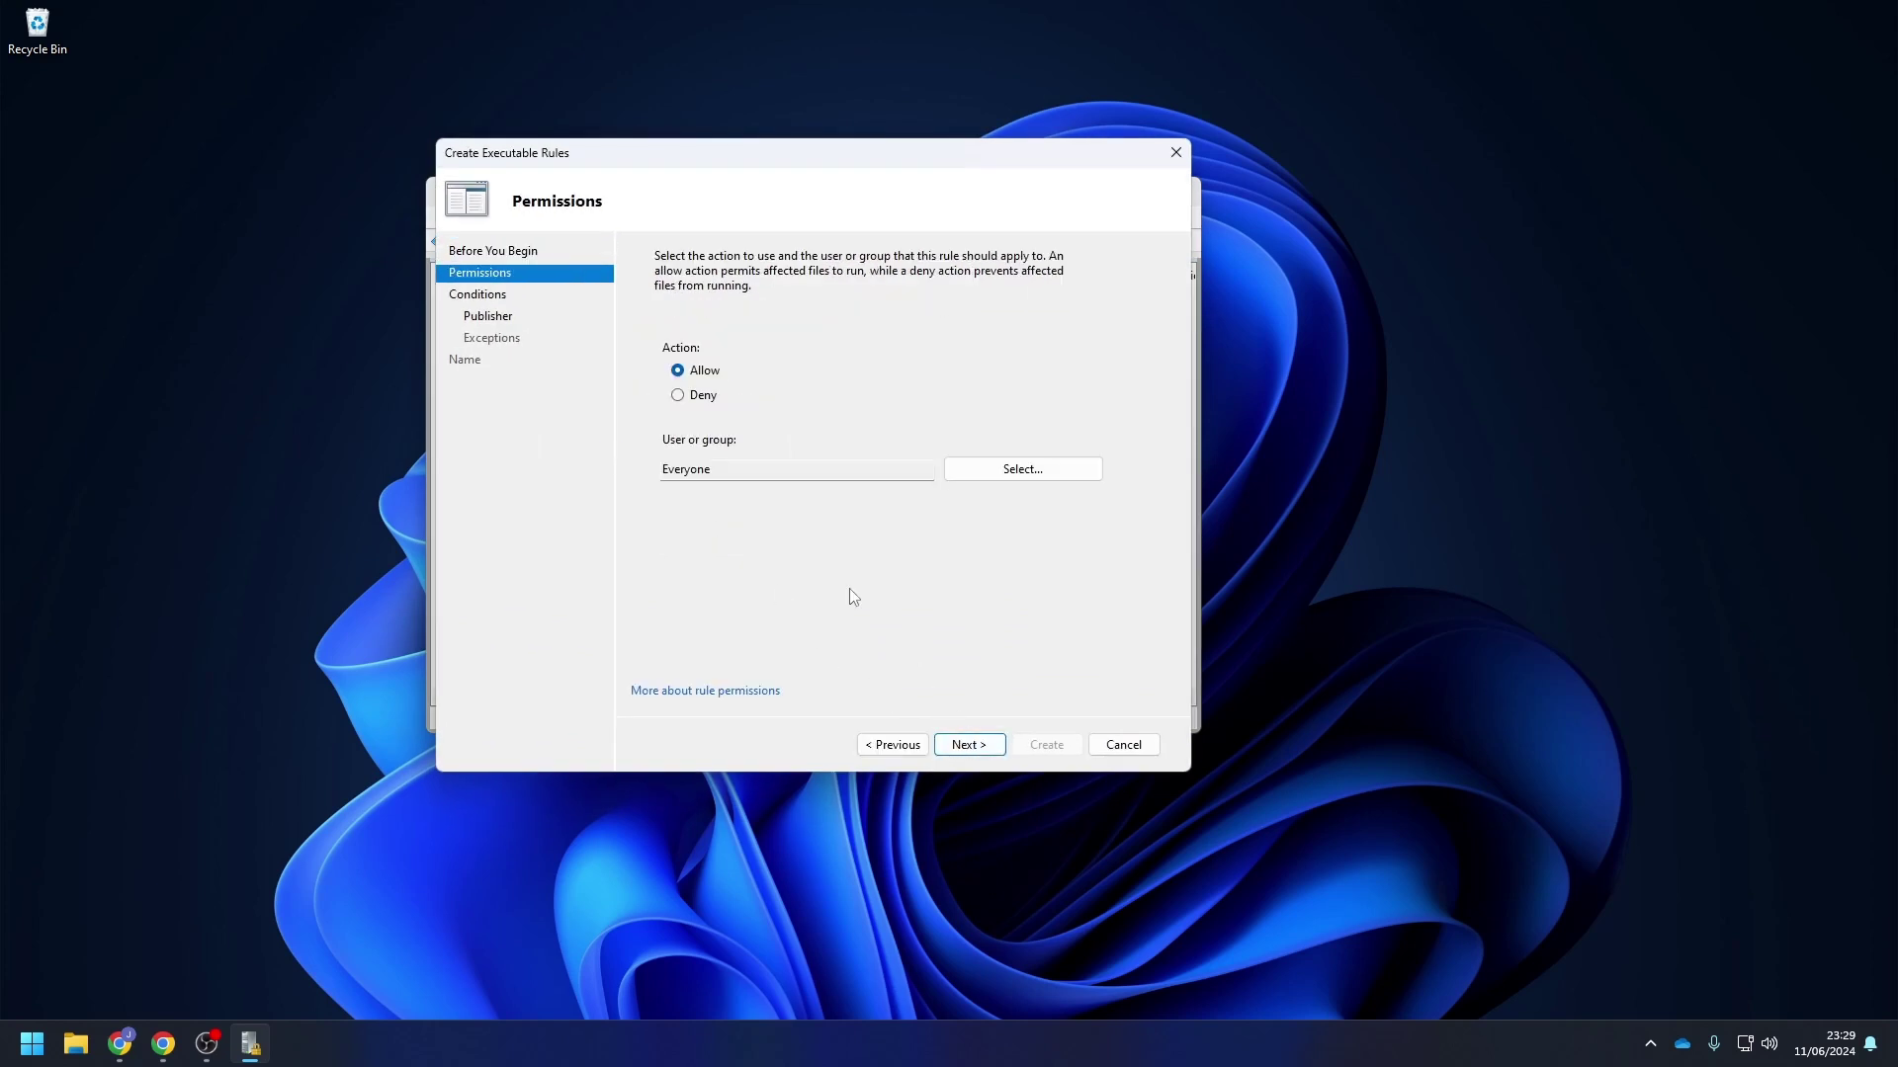
click(665, 396)
click(965, 744)
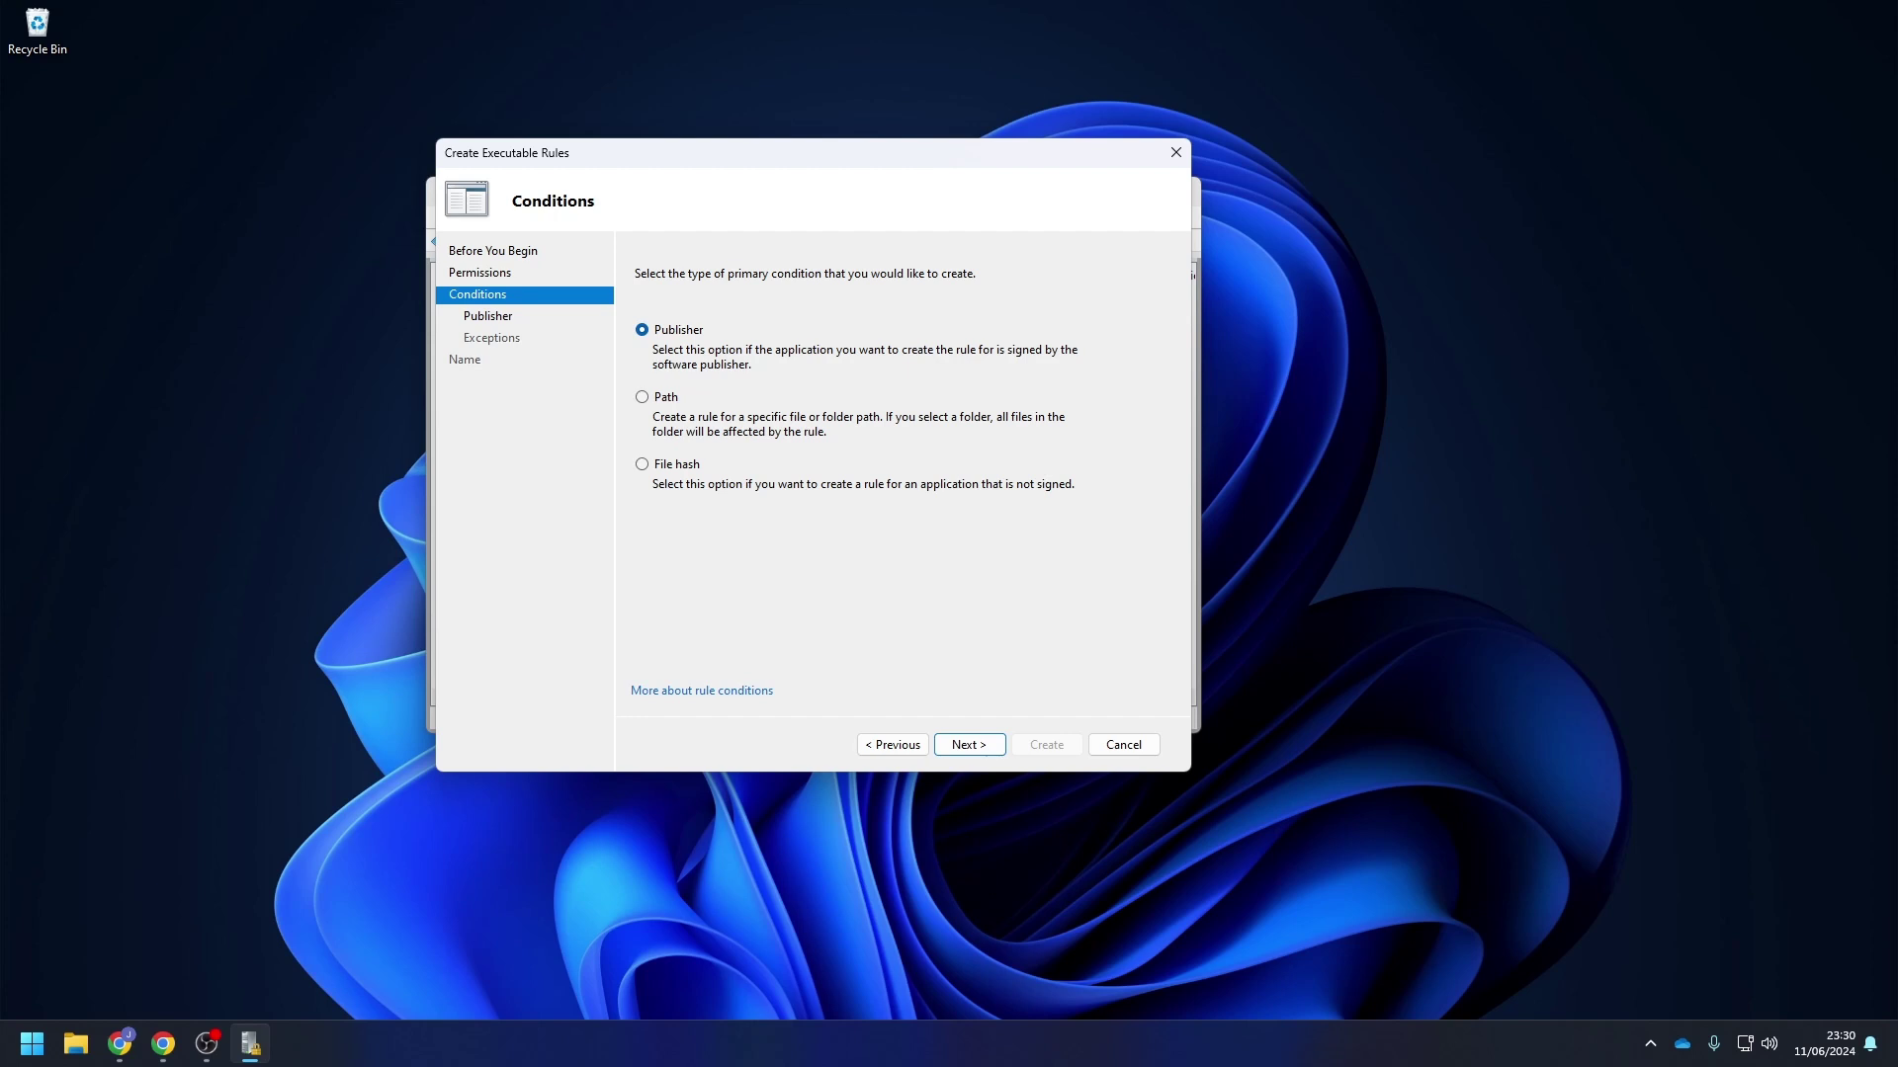
Keep Publisher as the rule's primary condition and browse to C:\Windows\System32 for the reference file
click(969, 744)
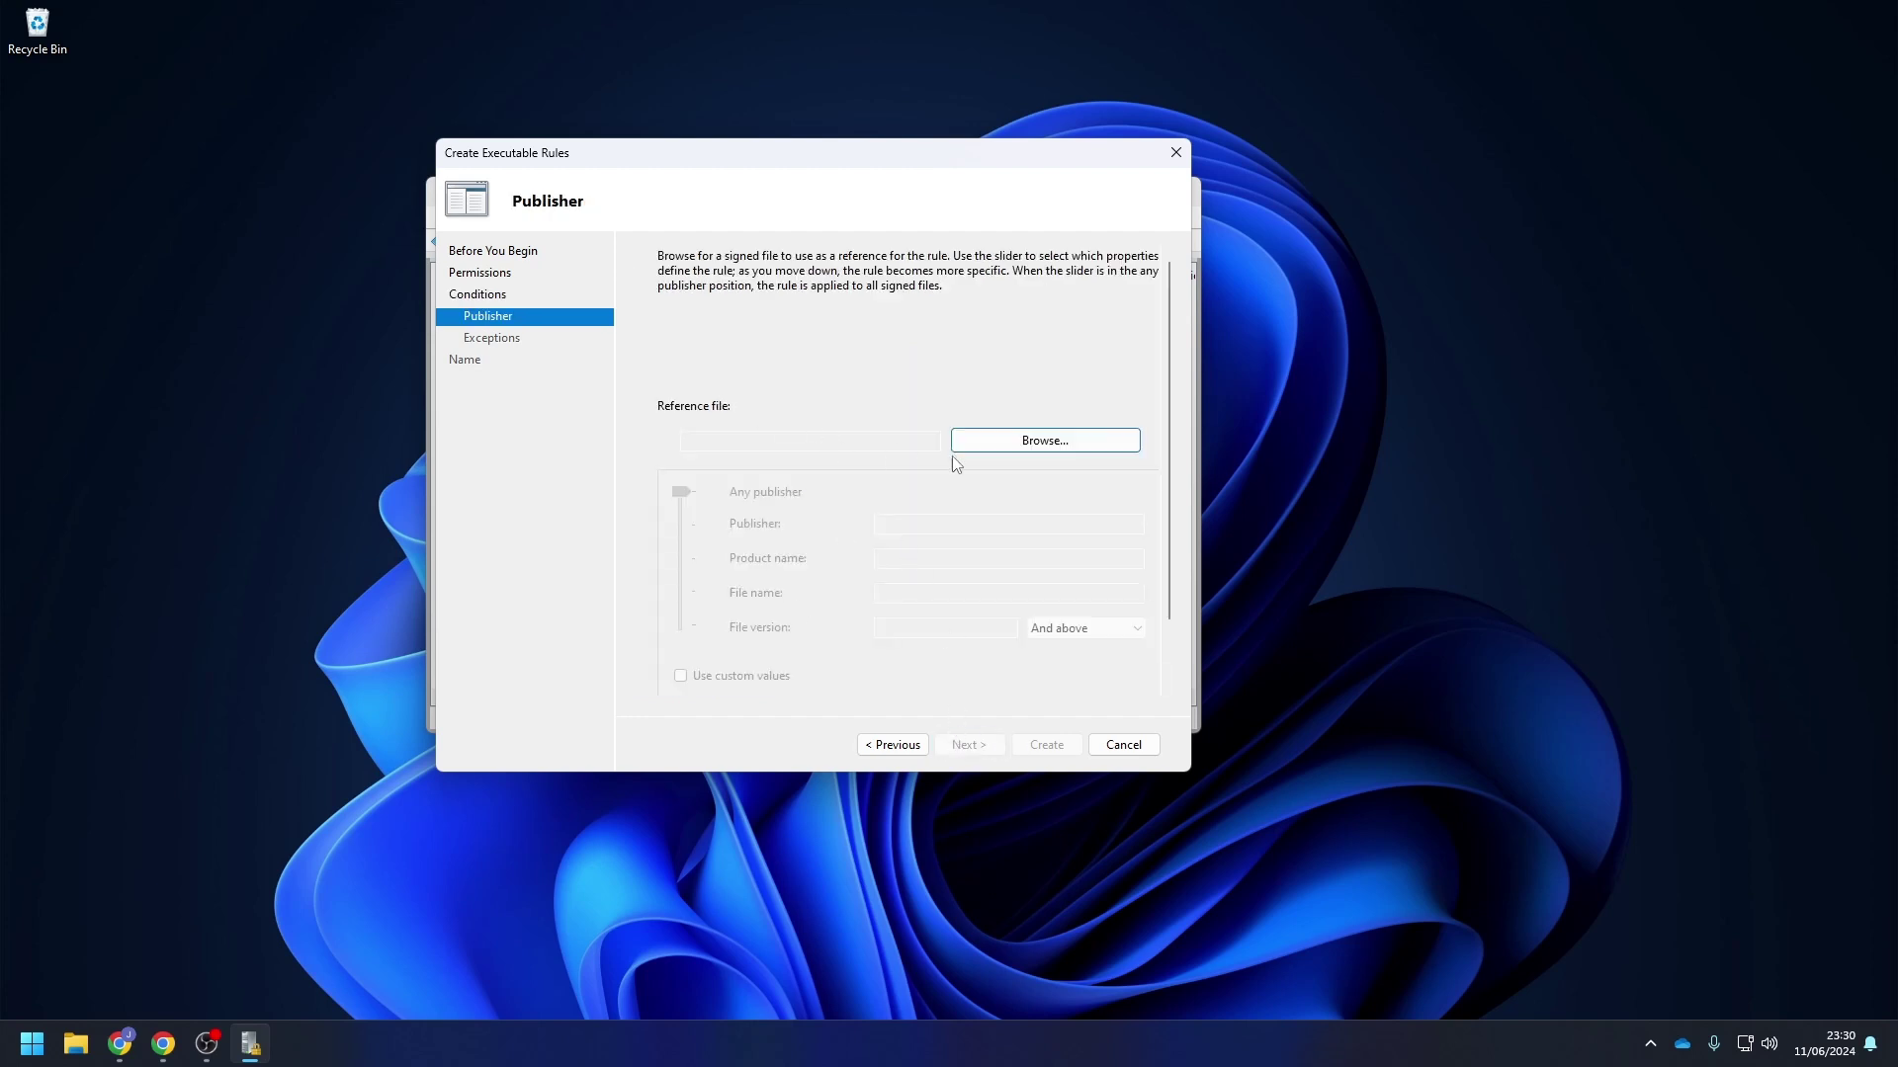
click(1000, 442)
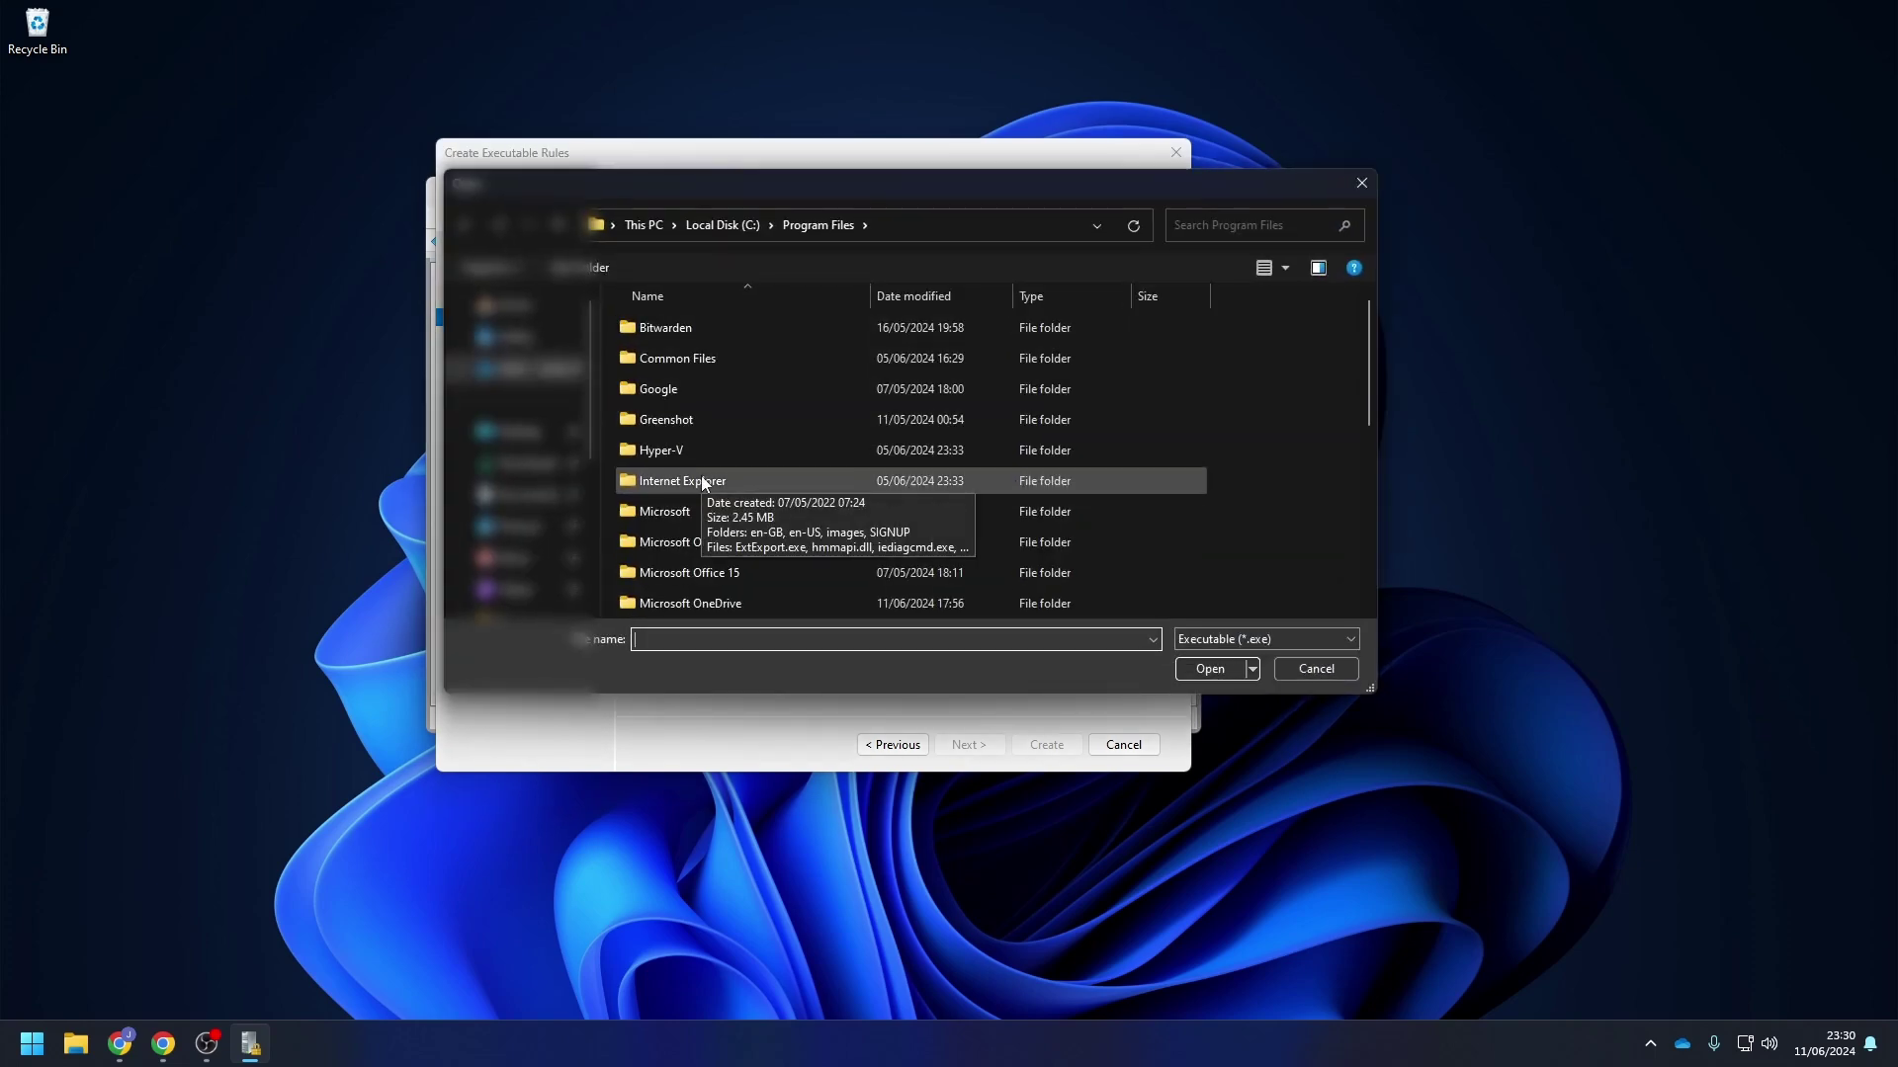
click(723, 225)
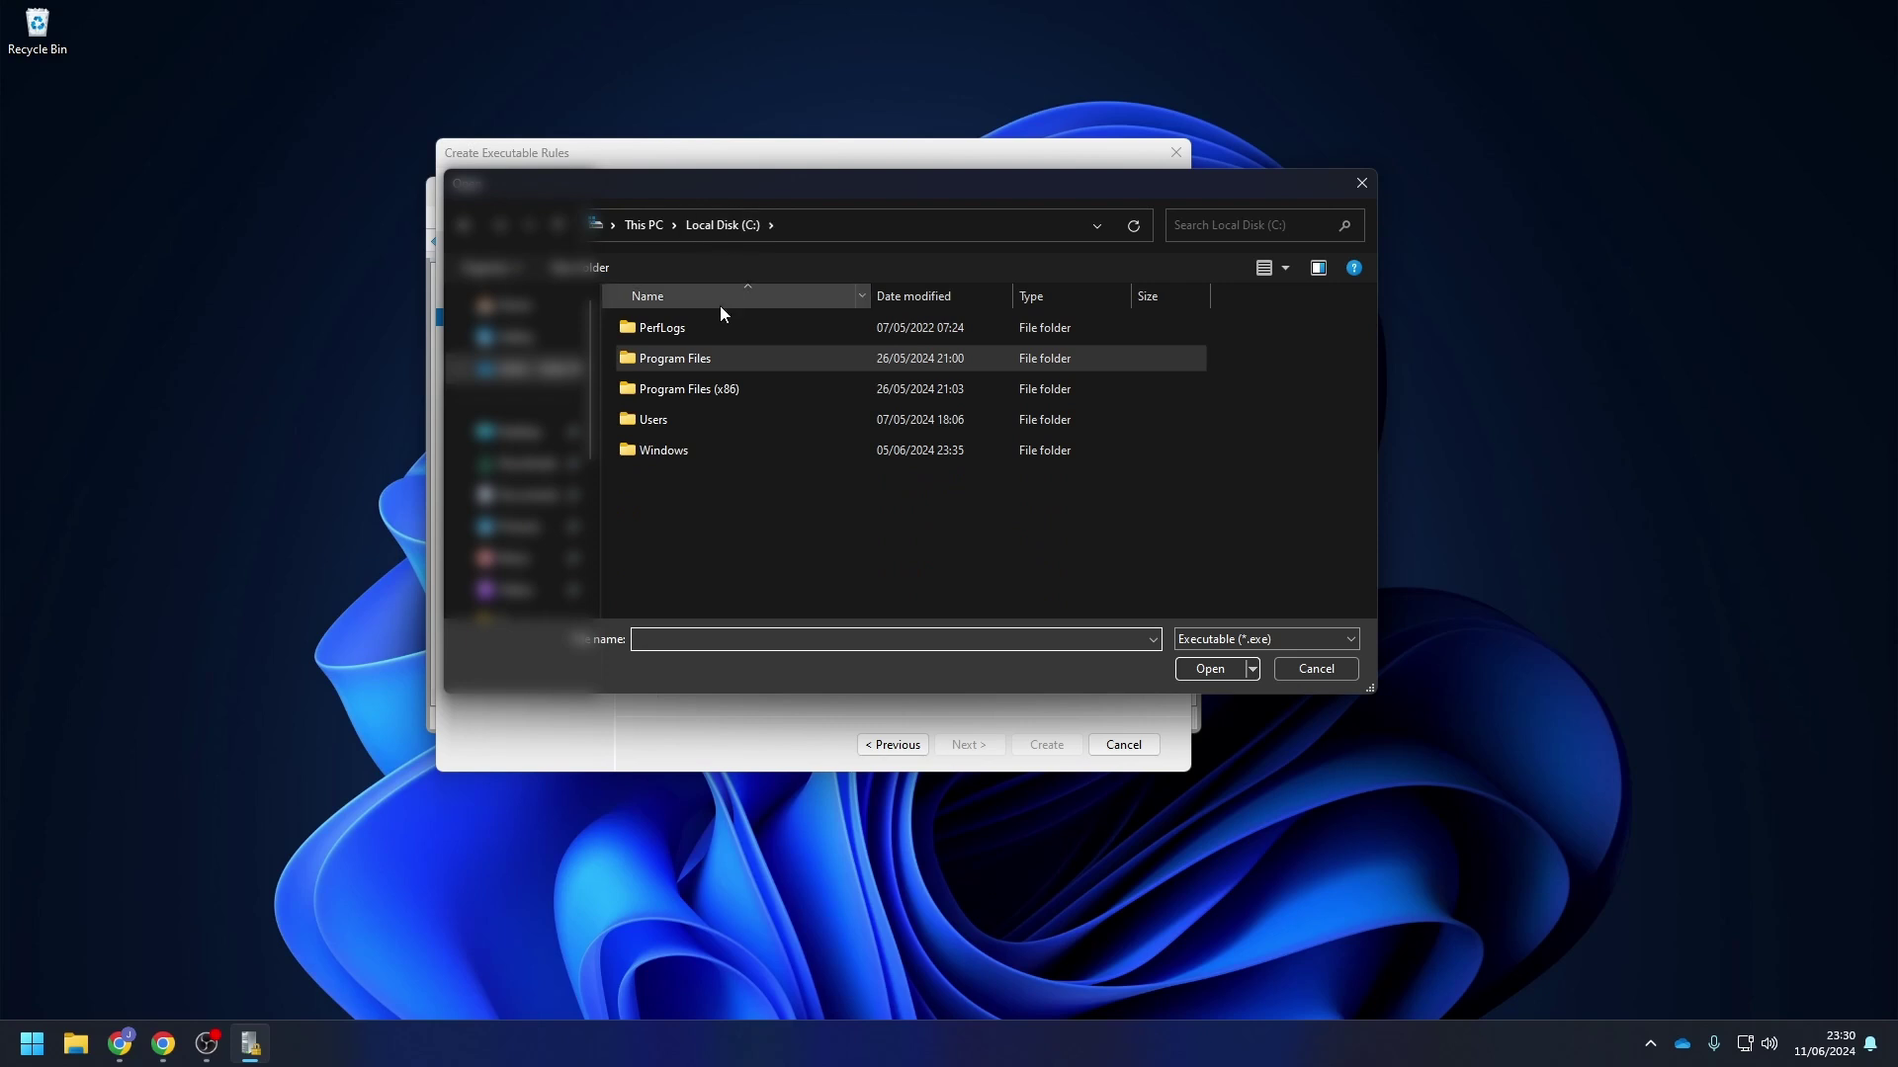
double_click(691, 449)
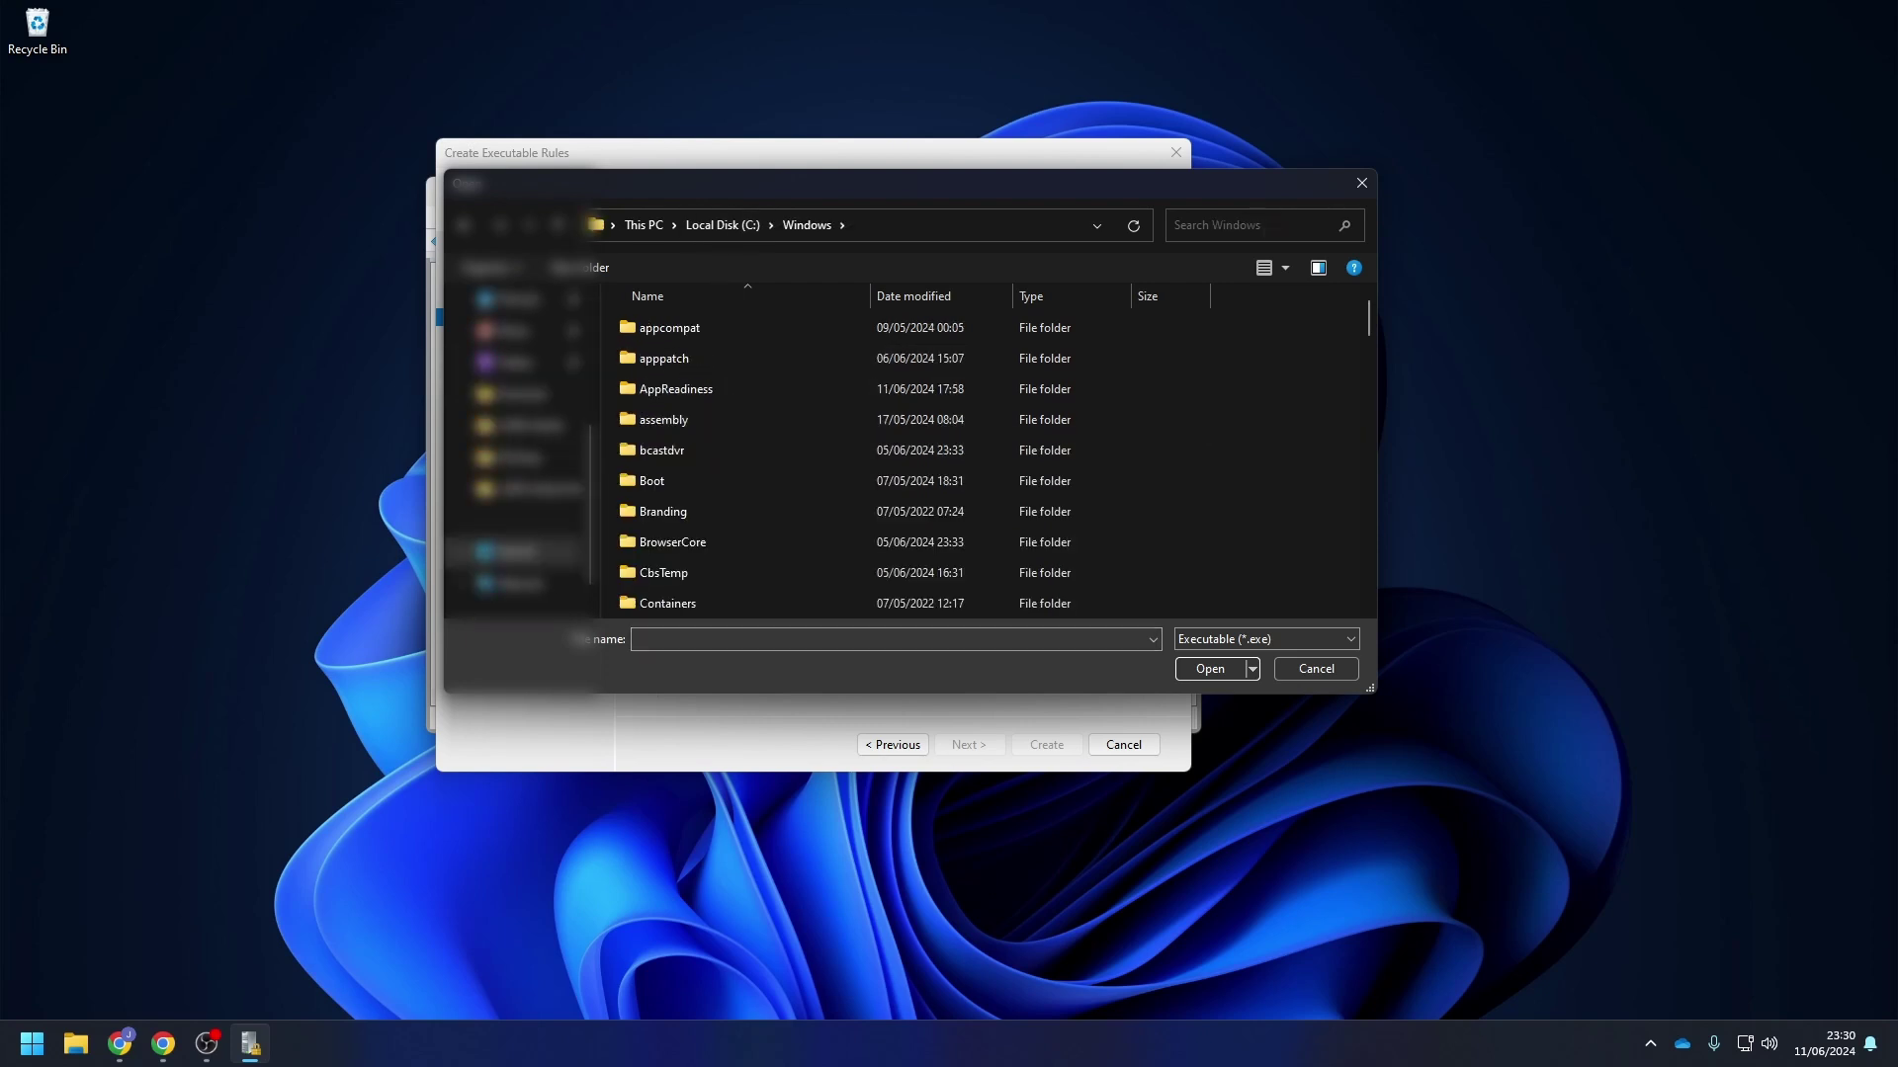
key(alt+Tab)
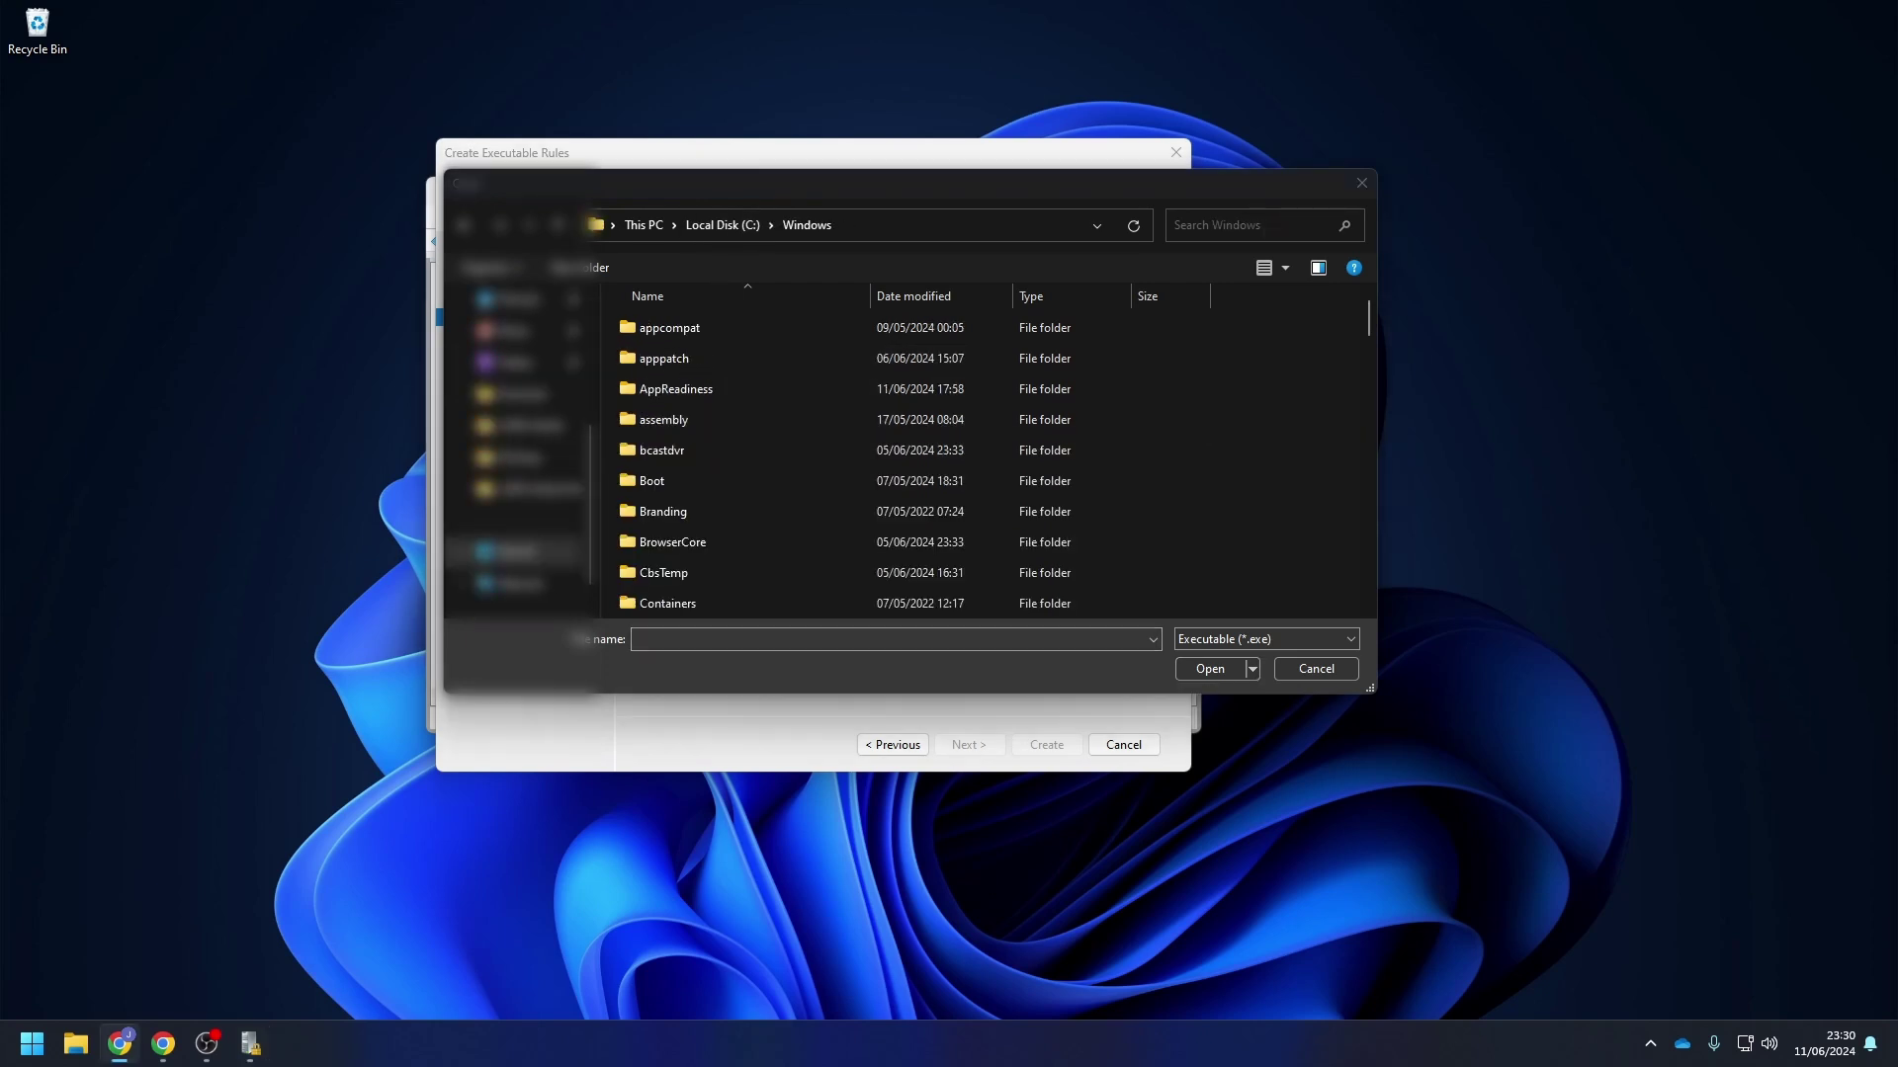
key(s)
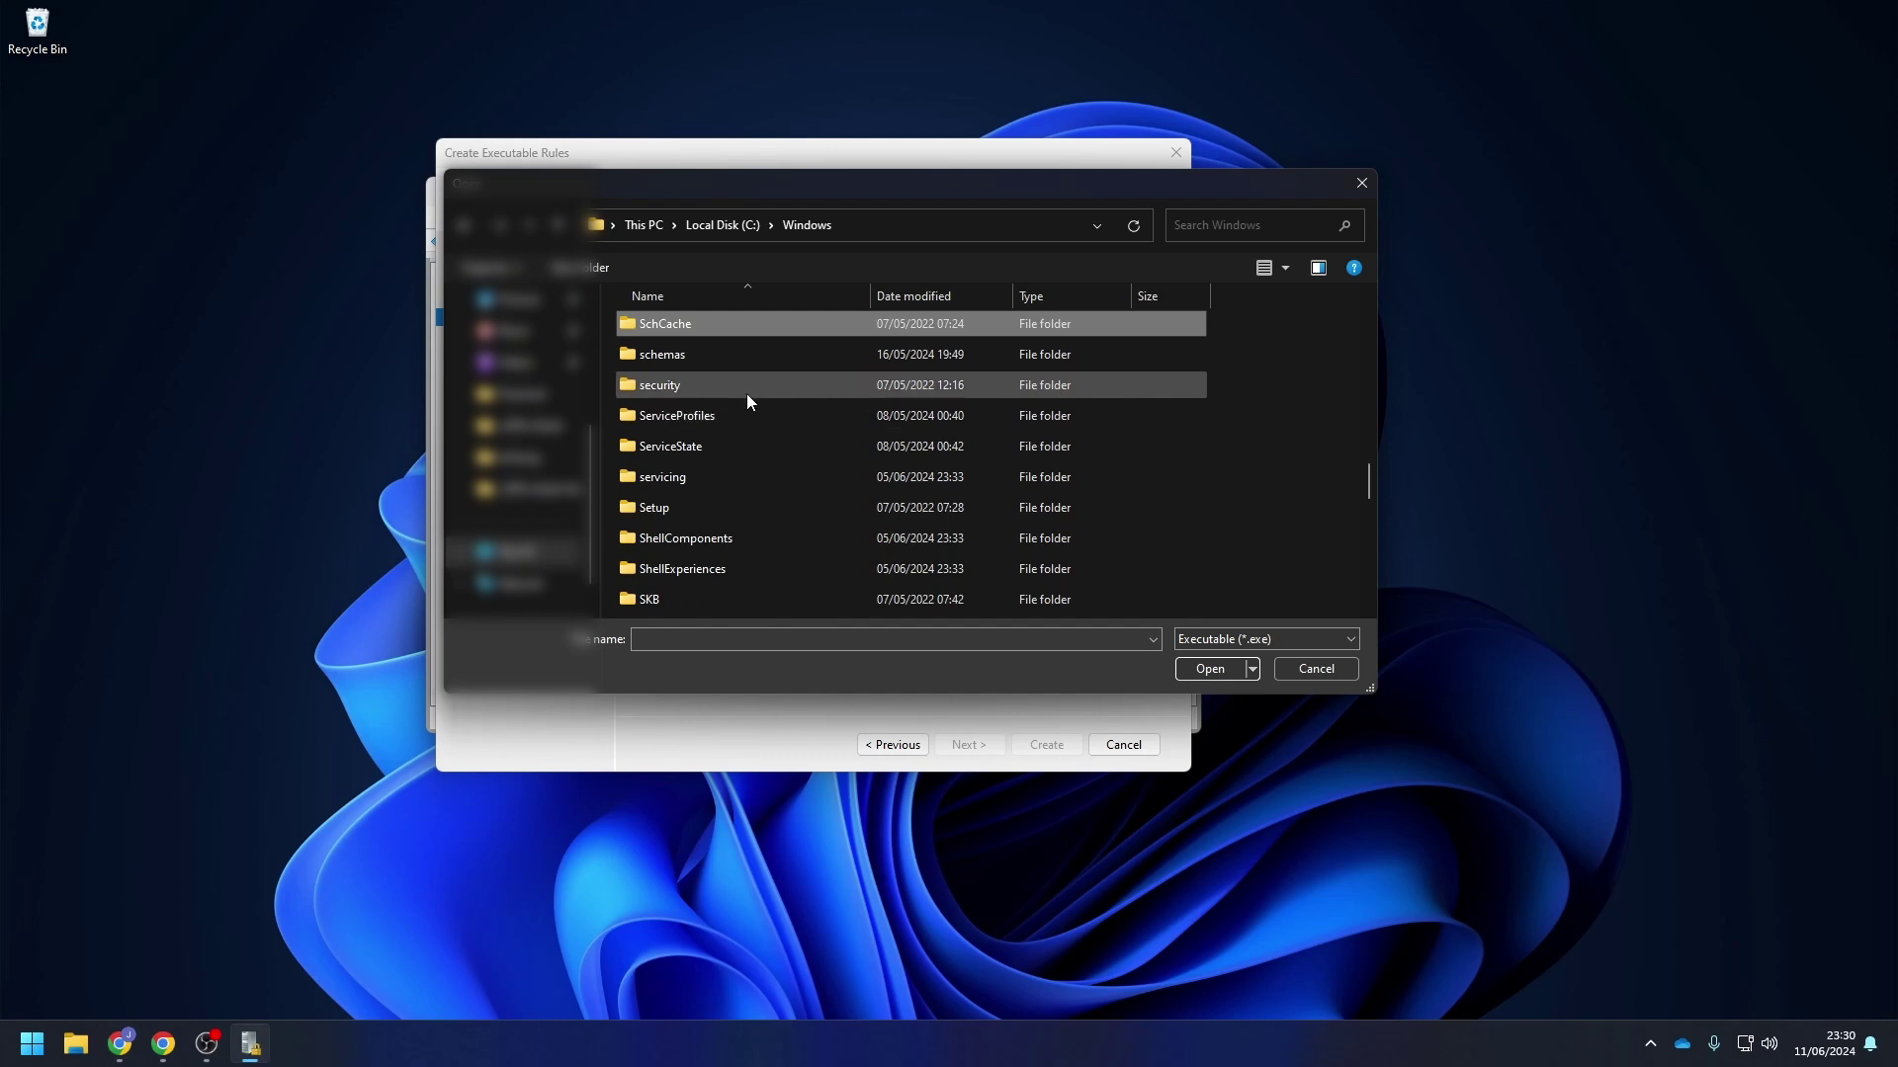
key(s)
key(y)
key(s)
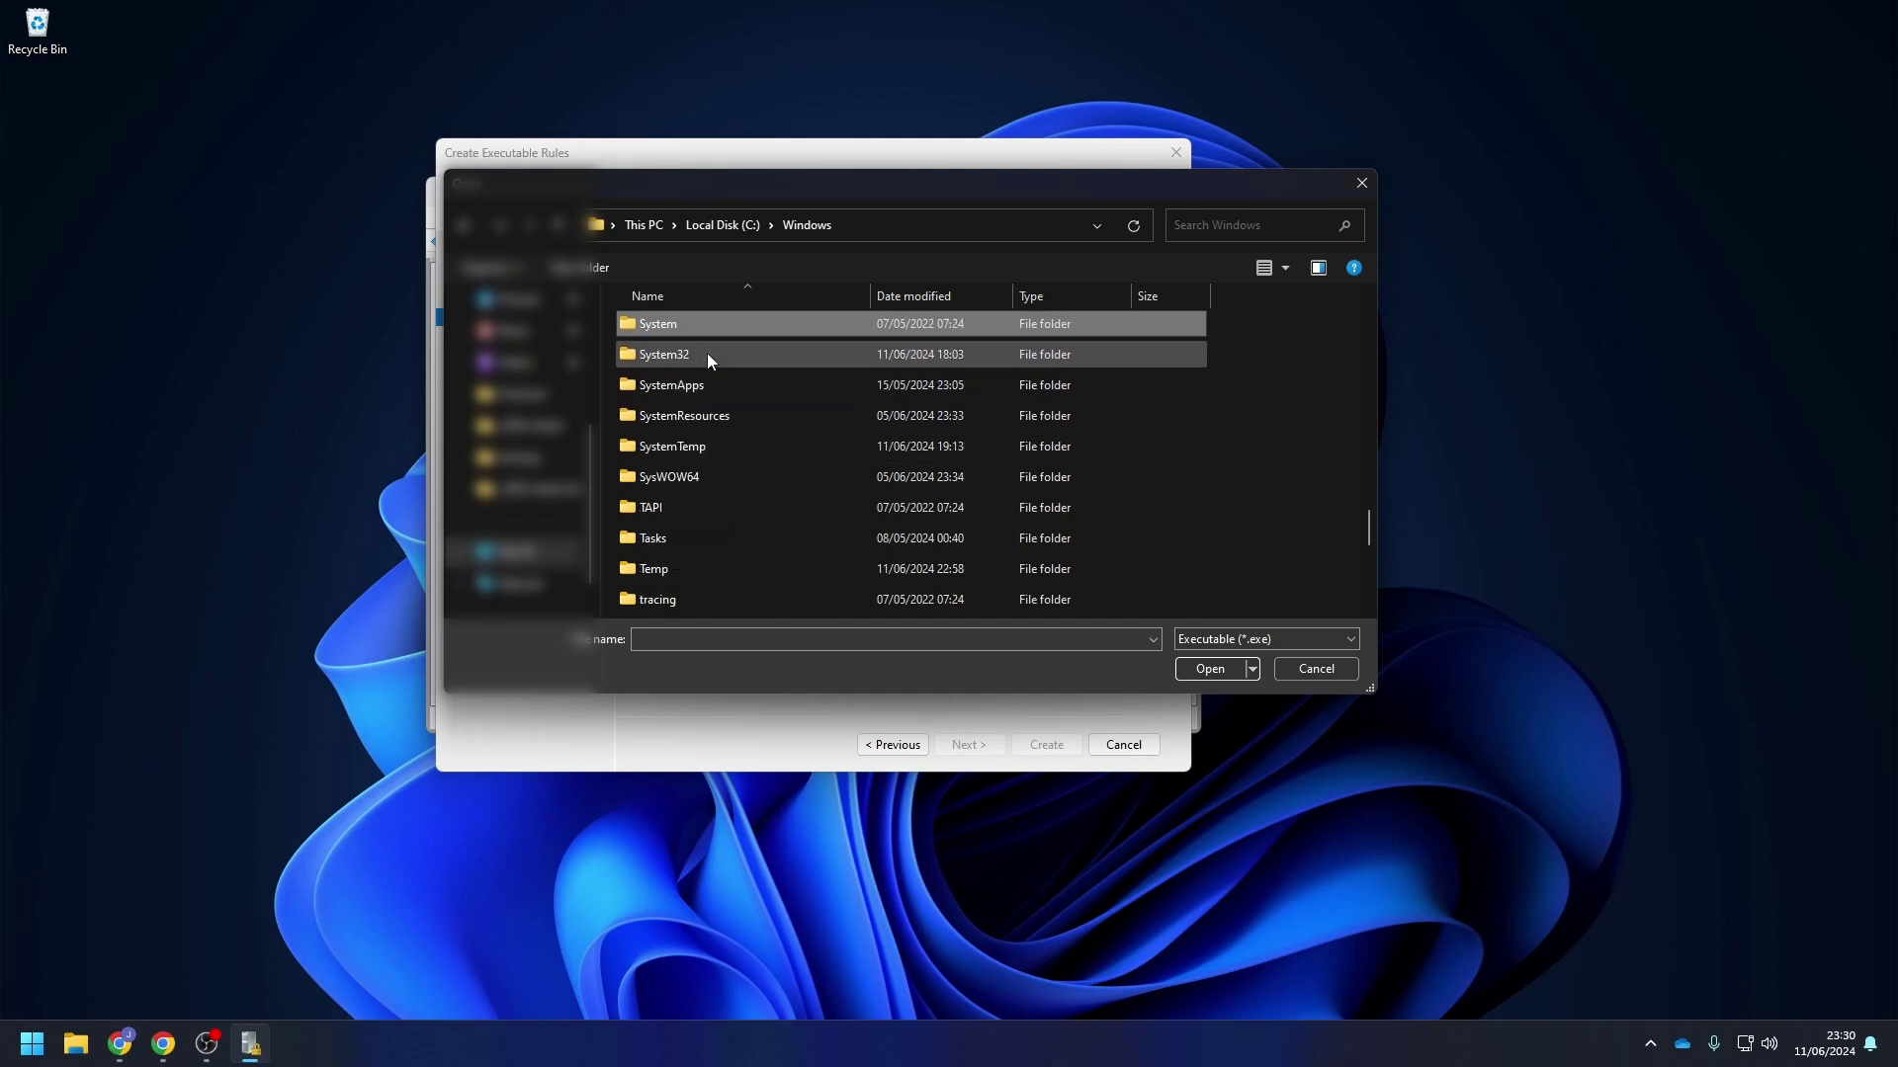
double_click(692, 354)
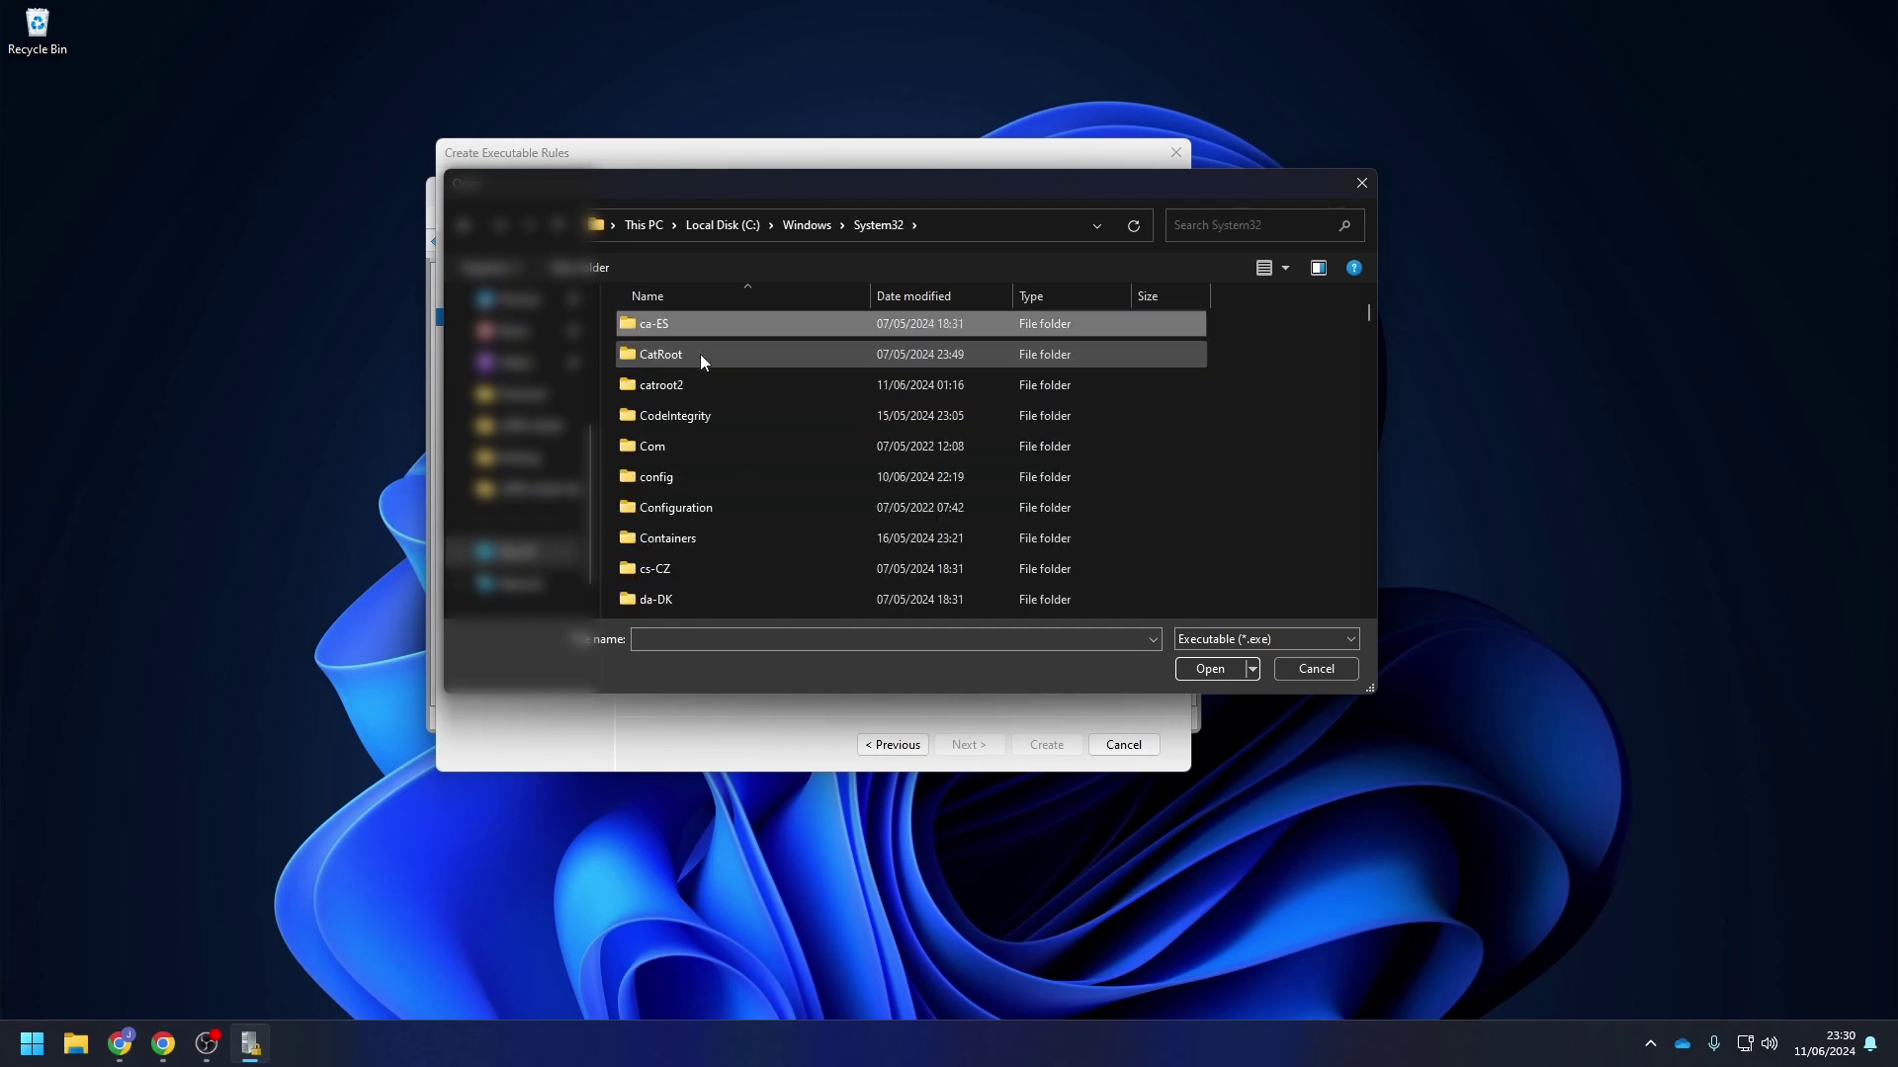
Choose cmd.exe from the System32 folder as the publisher rule's reference file
click(700, 353)
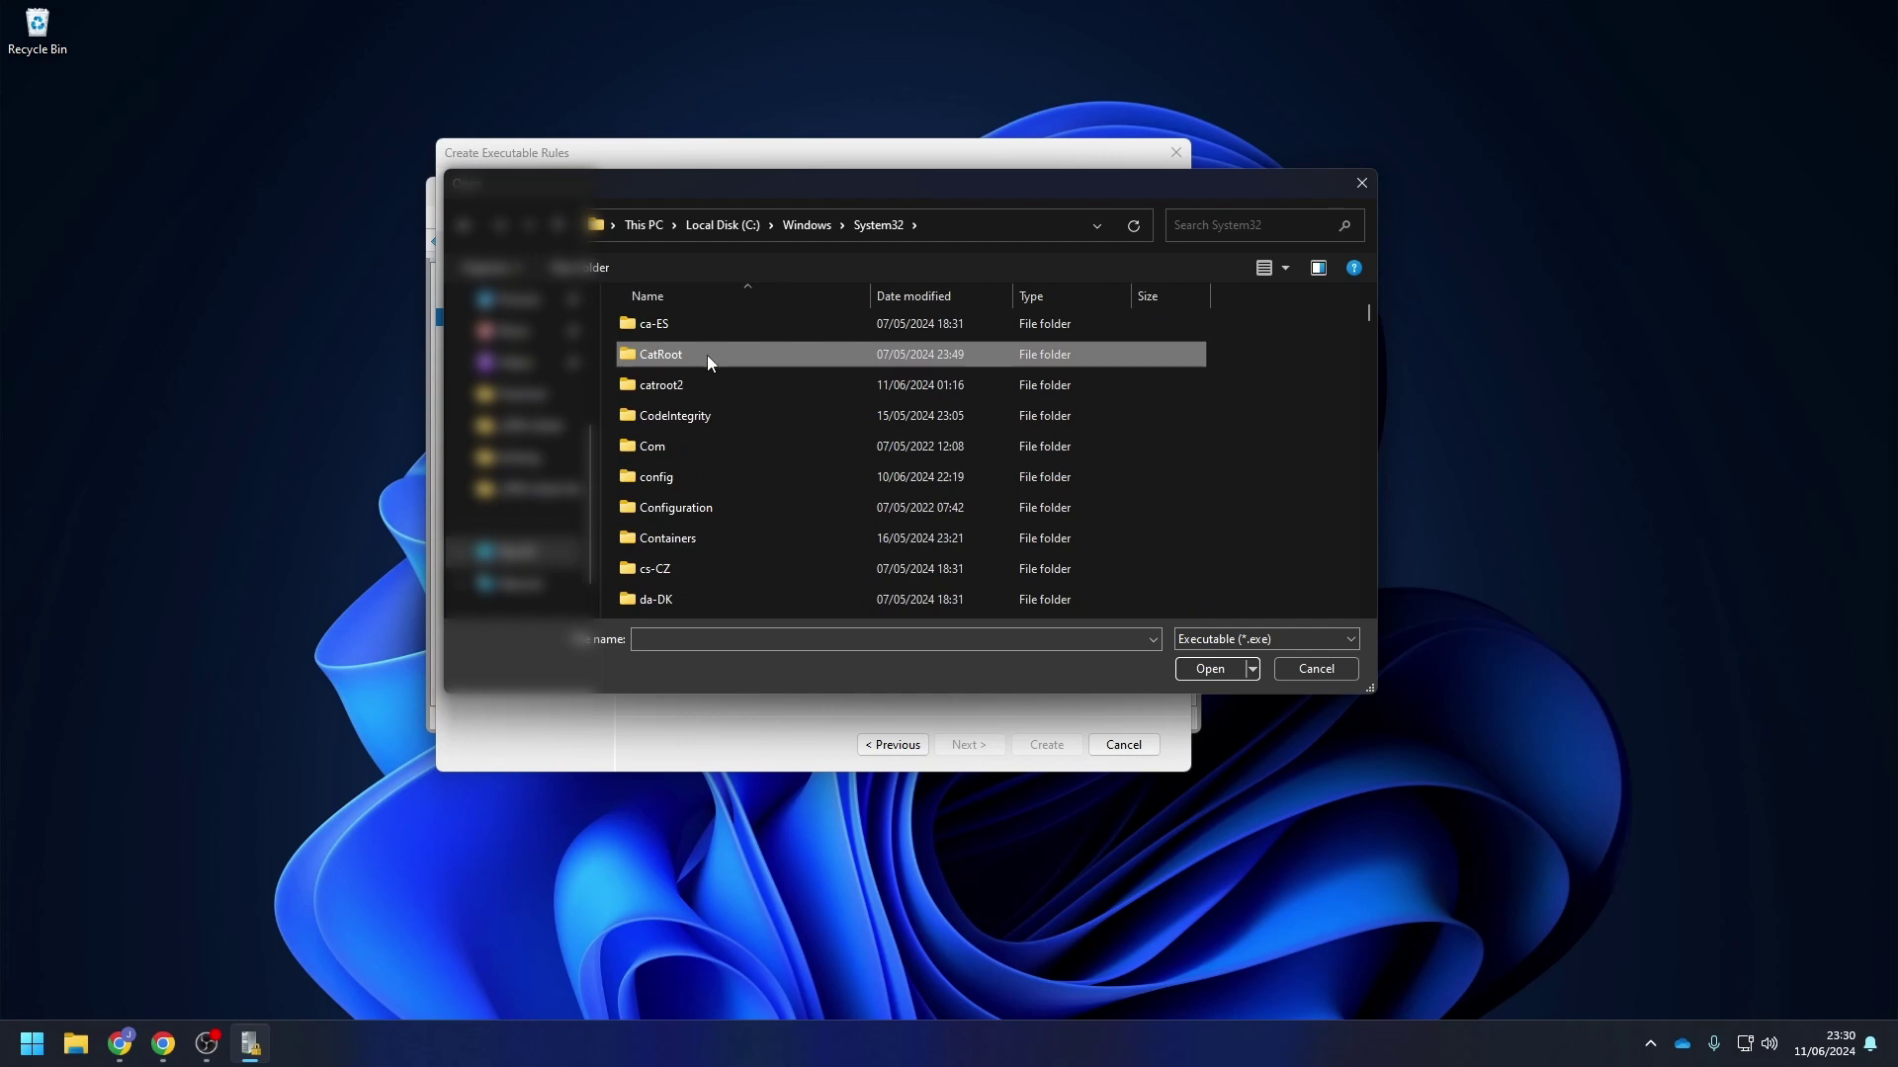
click(747, 381)
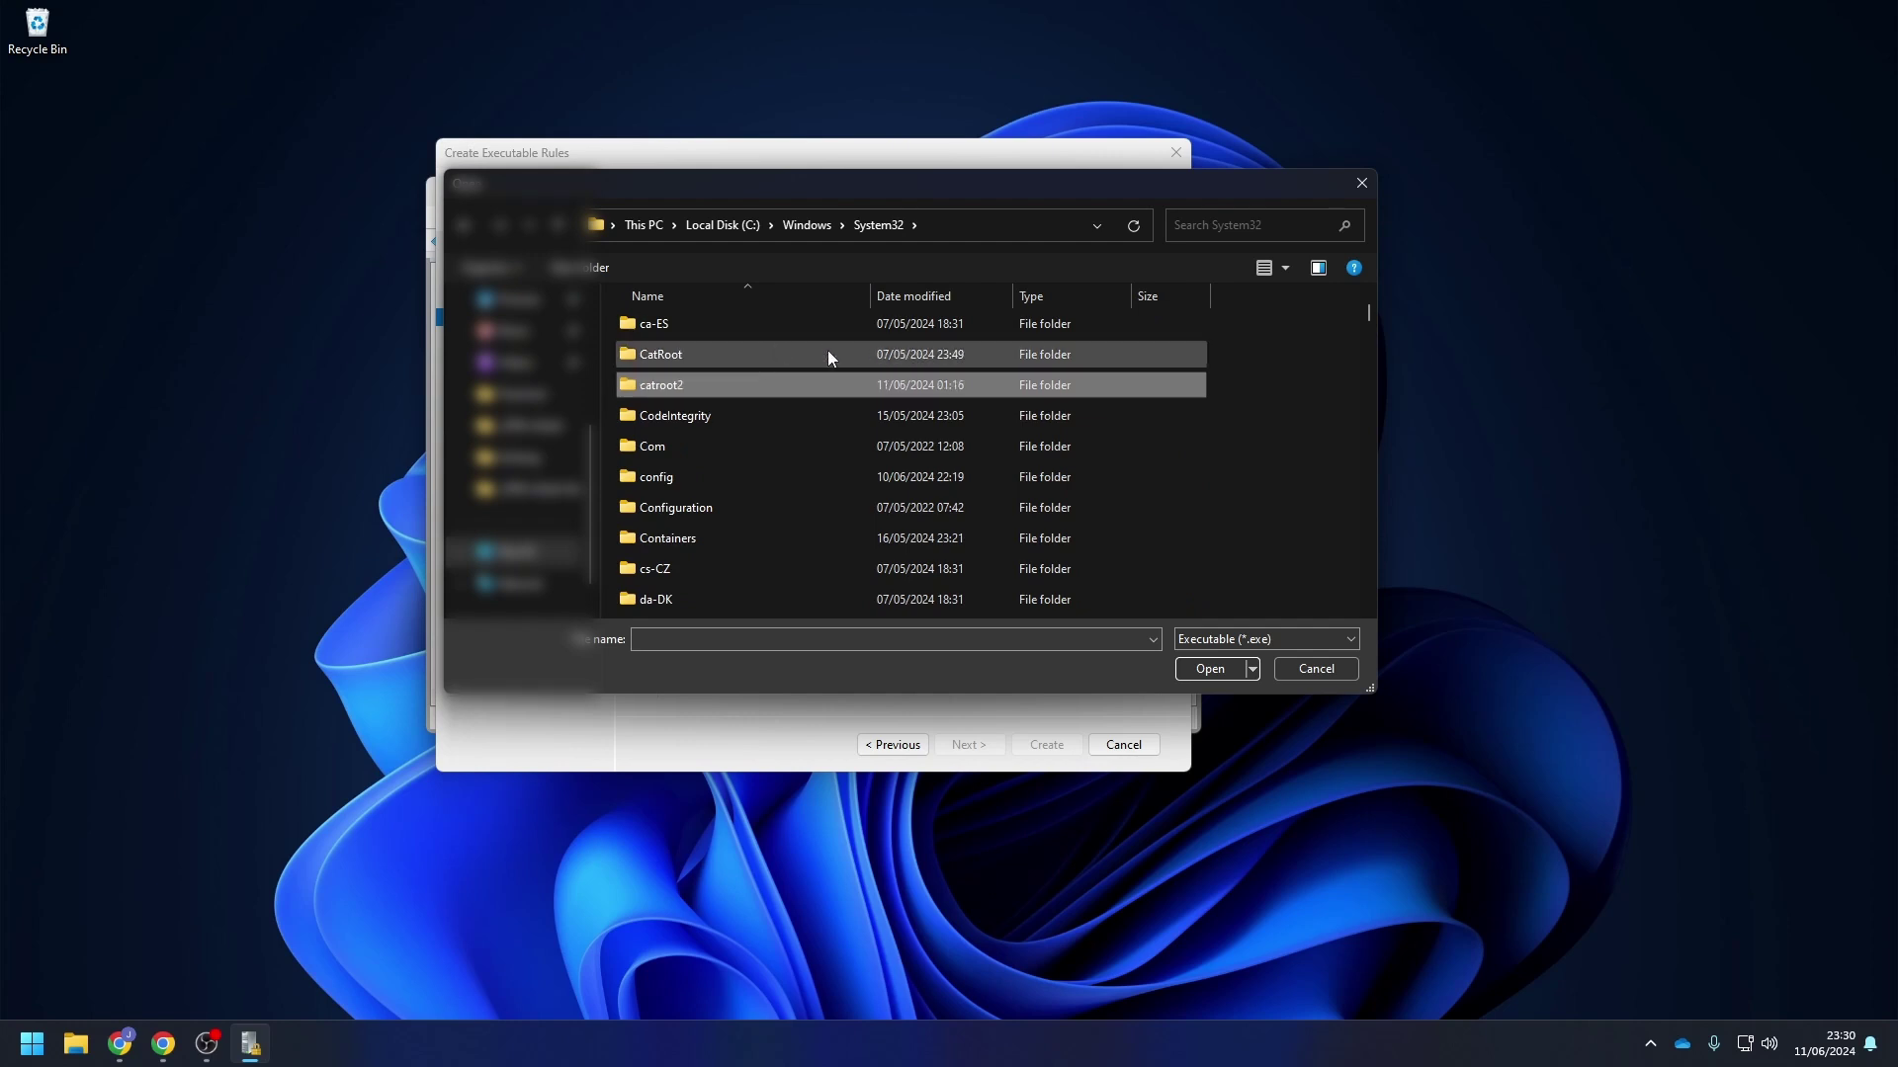
text(cmd.exe)
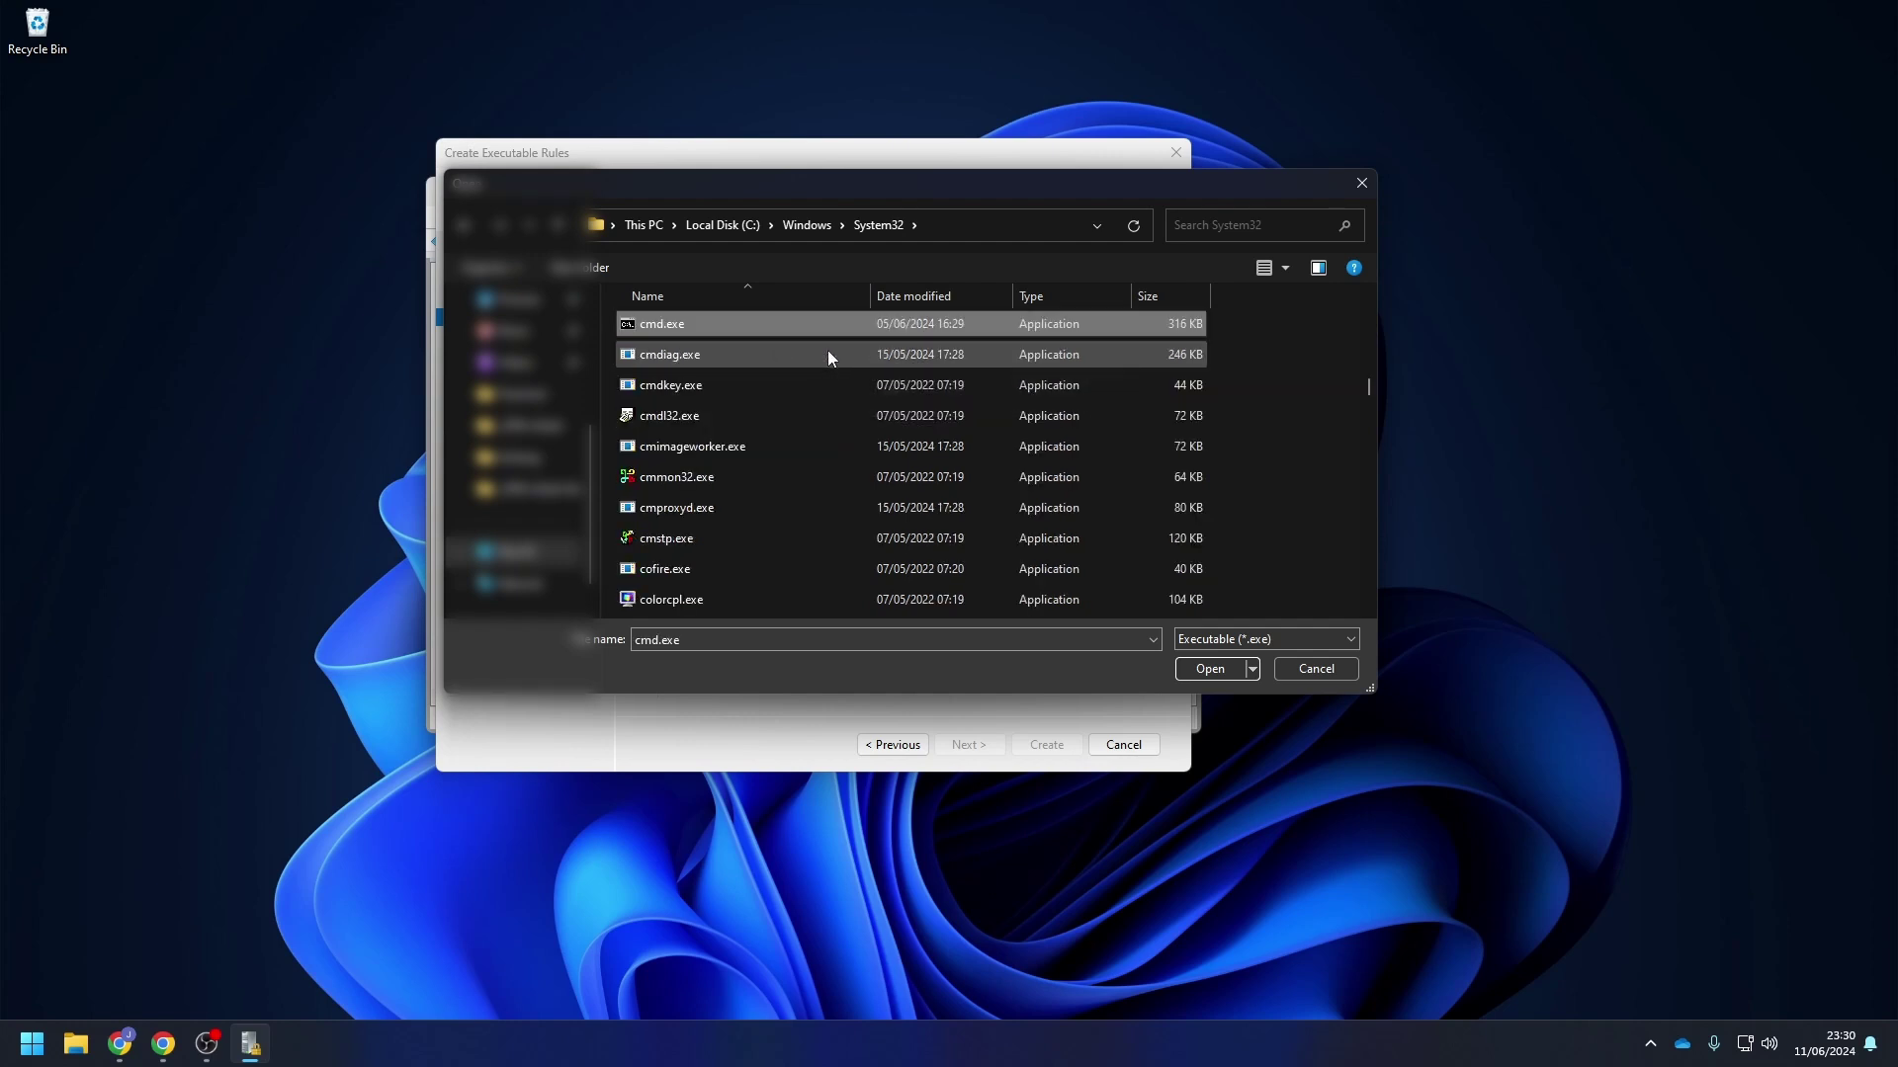
double_click(720, 324)
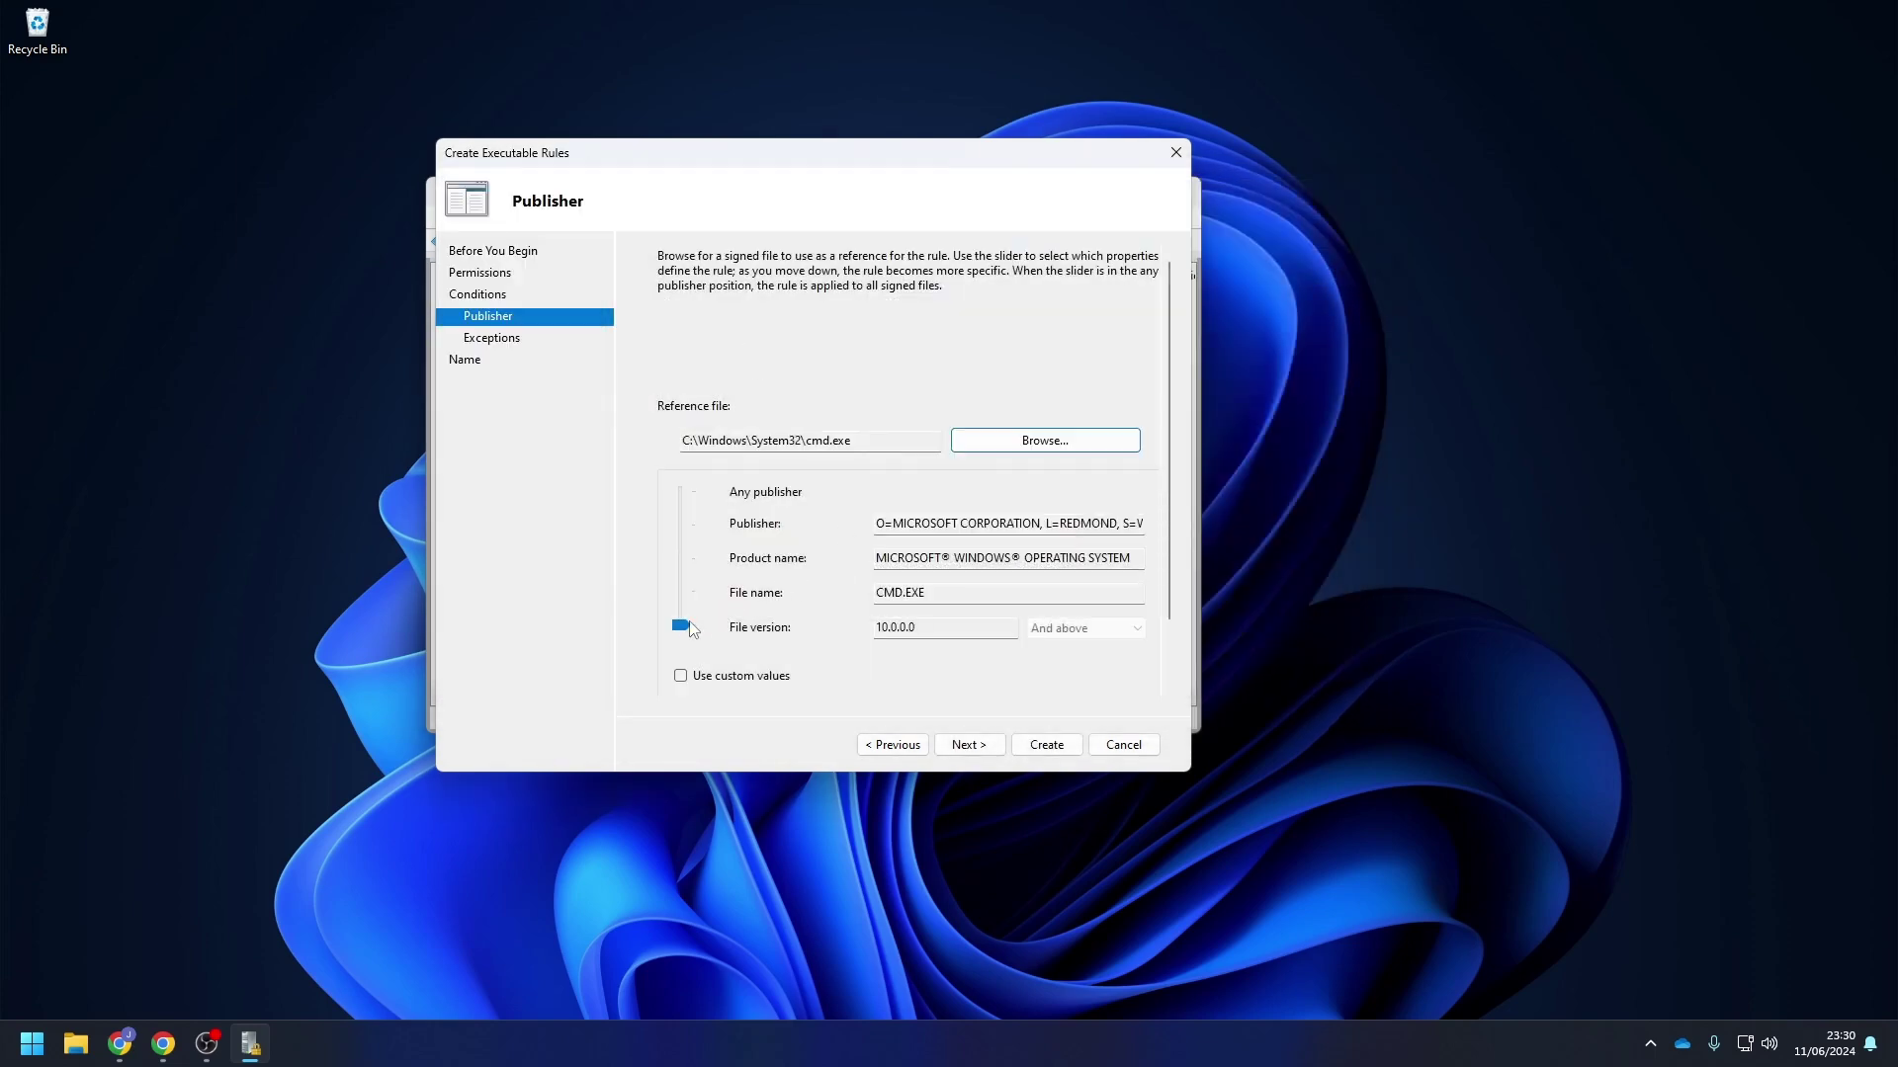
Set the publisher rule's scope to File name and create the CMD.EXE rule with the default name and no exceptions
drag(682, 626, 686, 587)
click(957, 748)
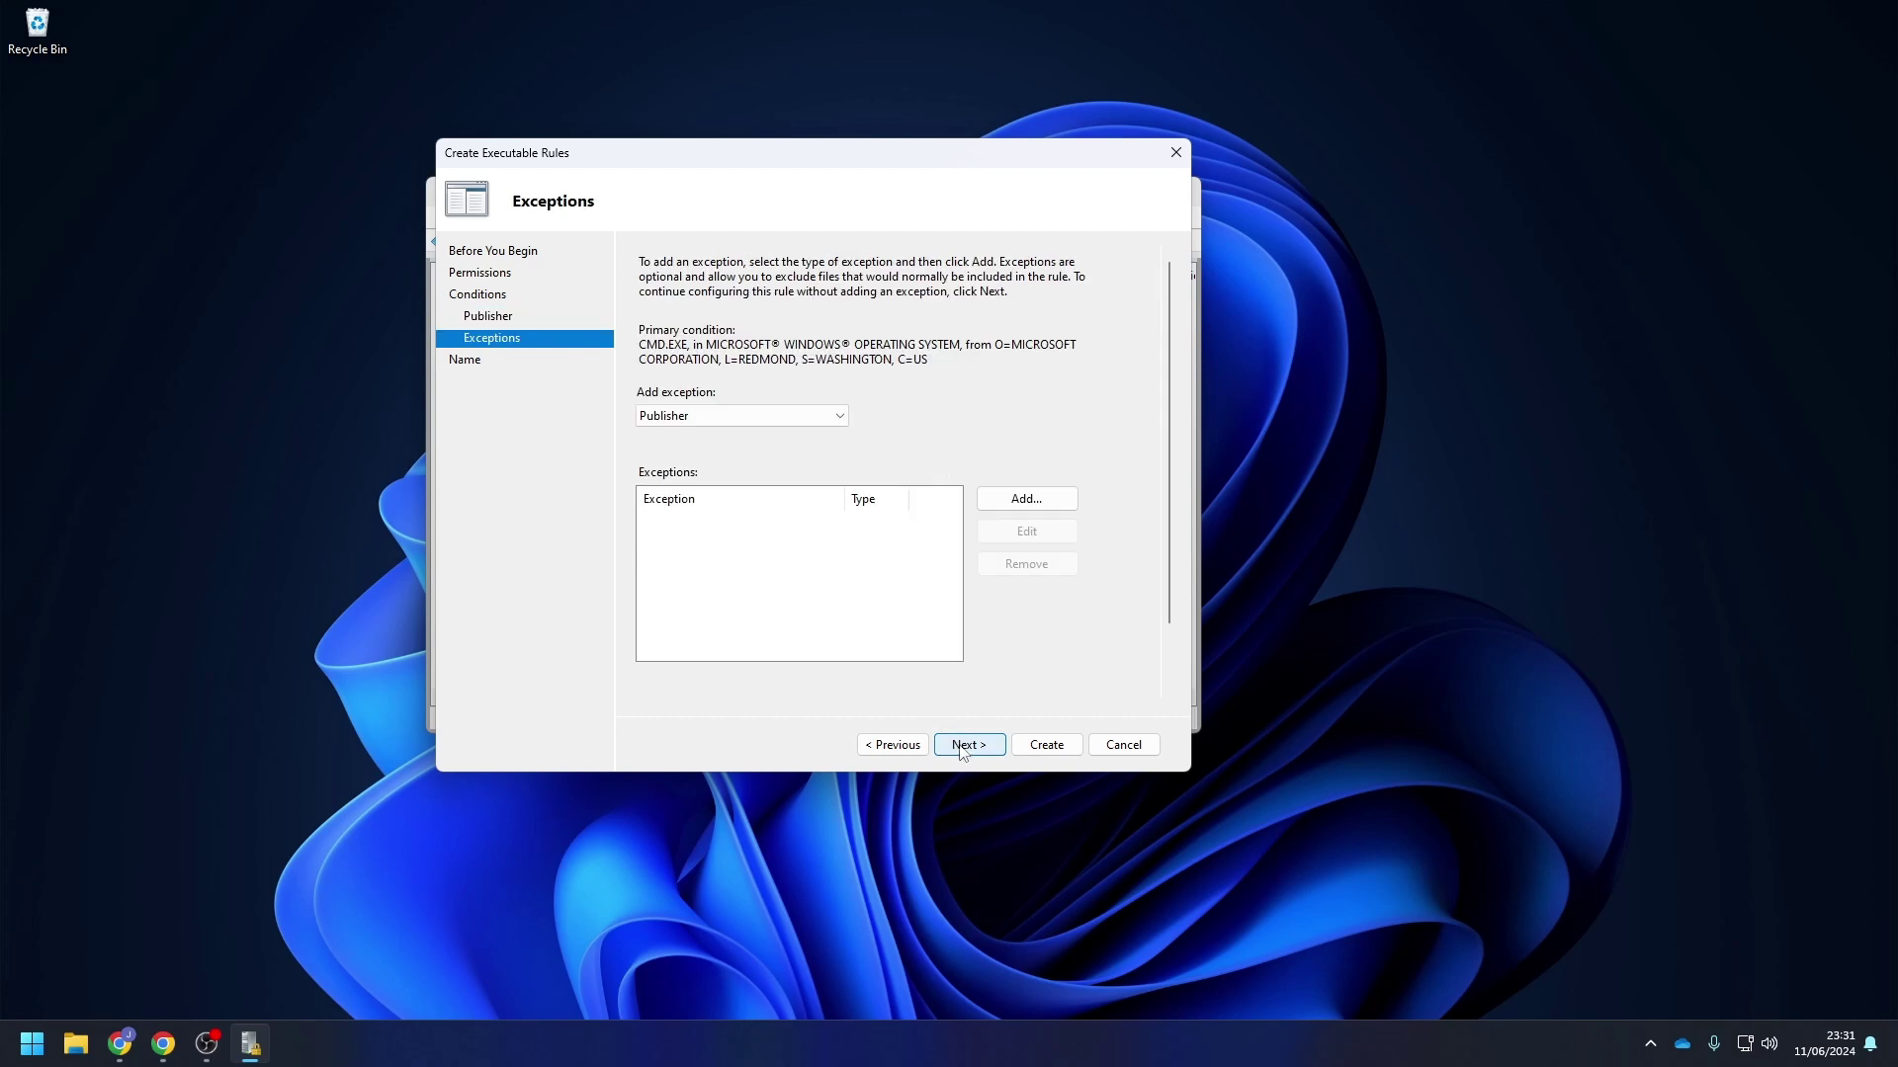
click(964, 751)
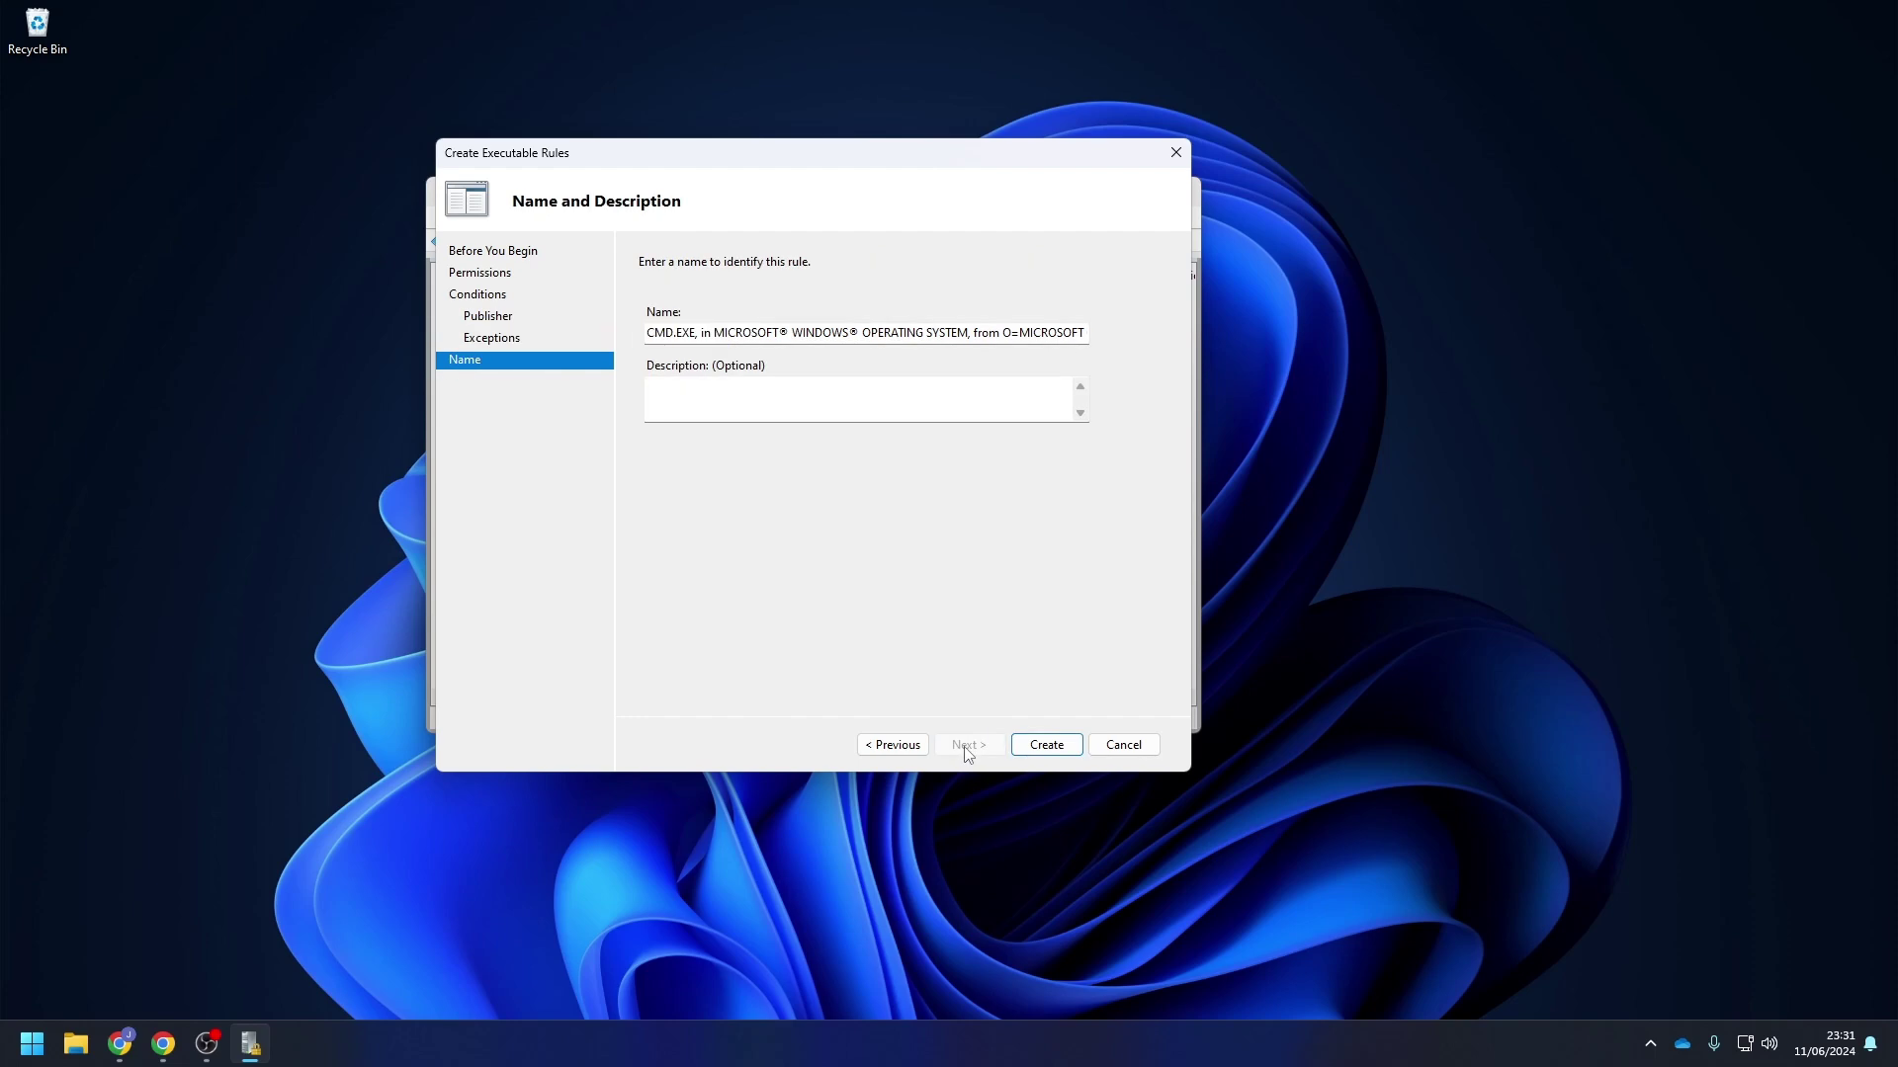
click(1028, 741)
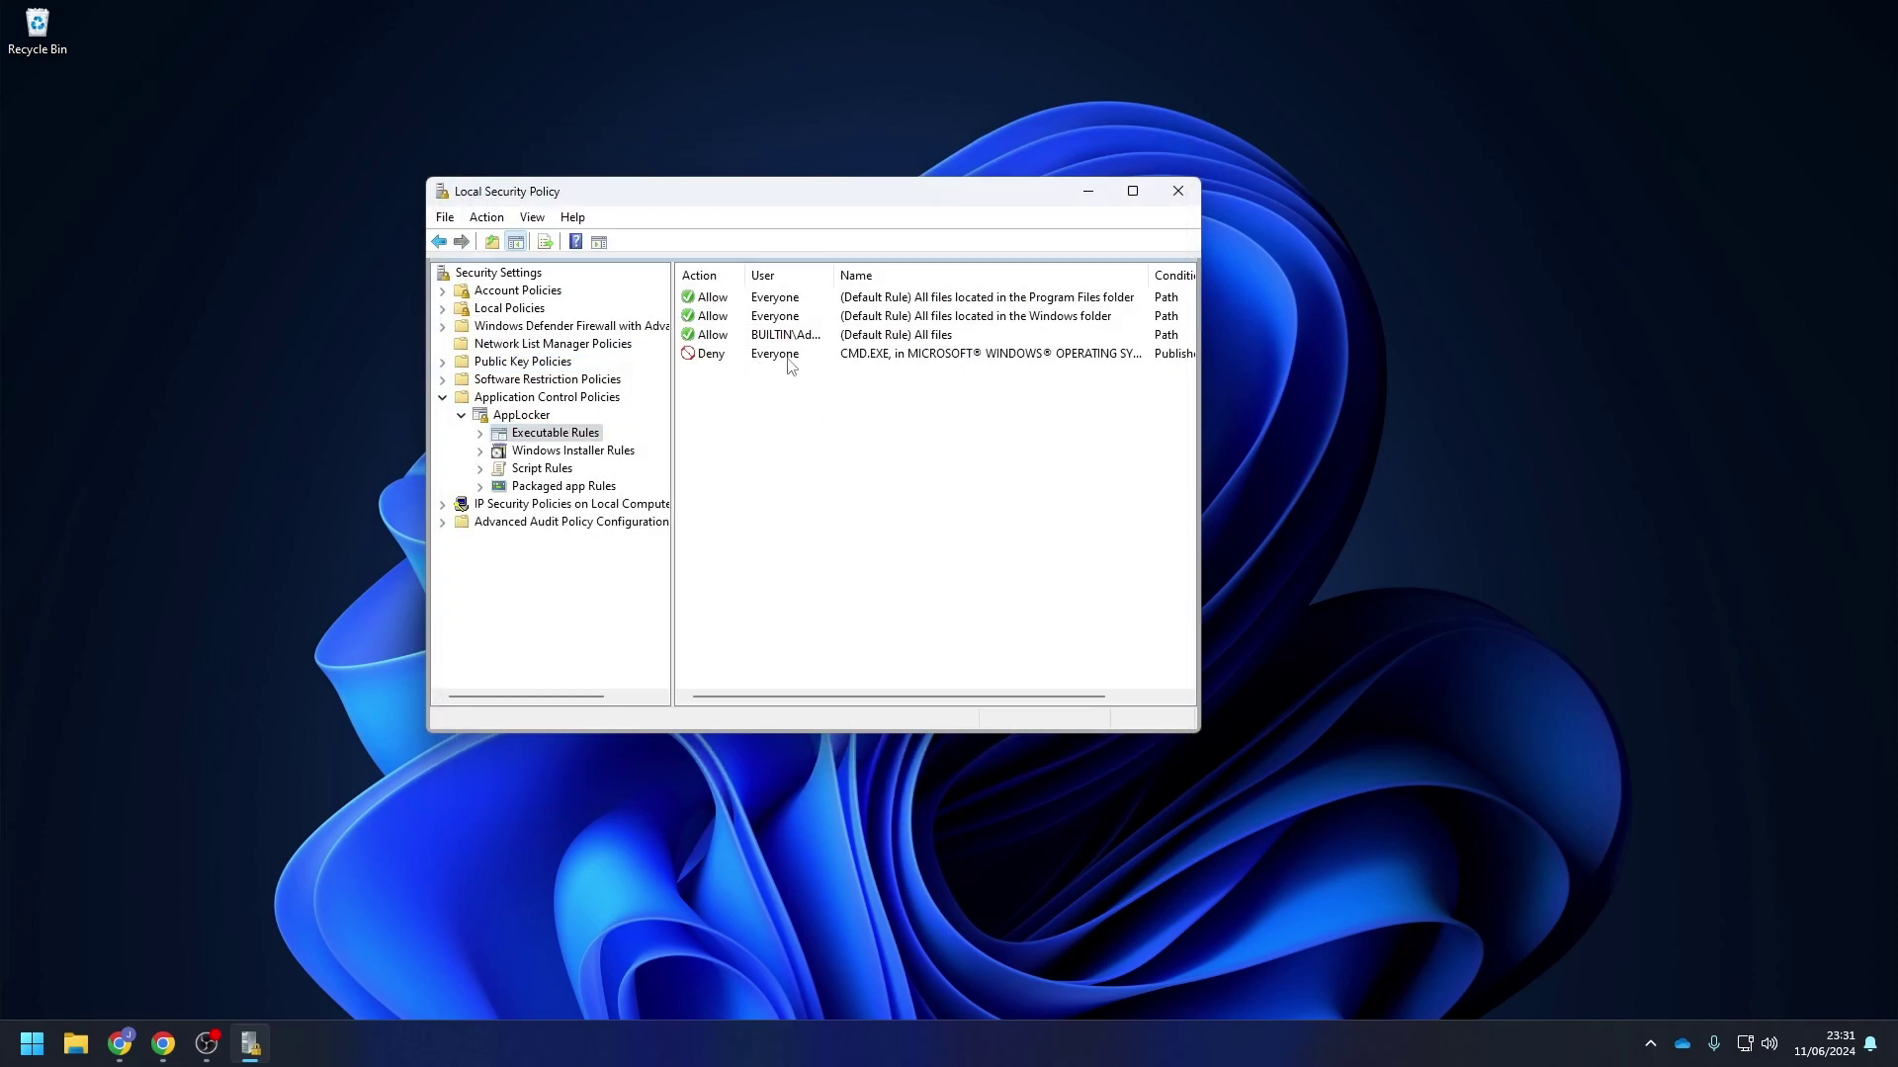
Examine the new CMD.EXE deny rule and the rule lists of the other AppLocker collections
click(720, 354)
click(793, 357)
click(839, 467)
click(838, 468)
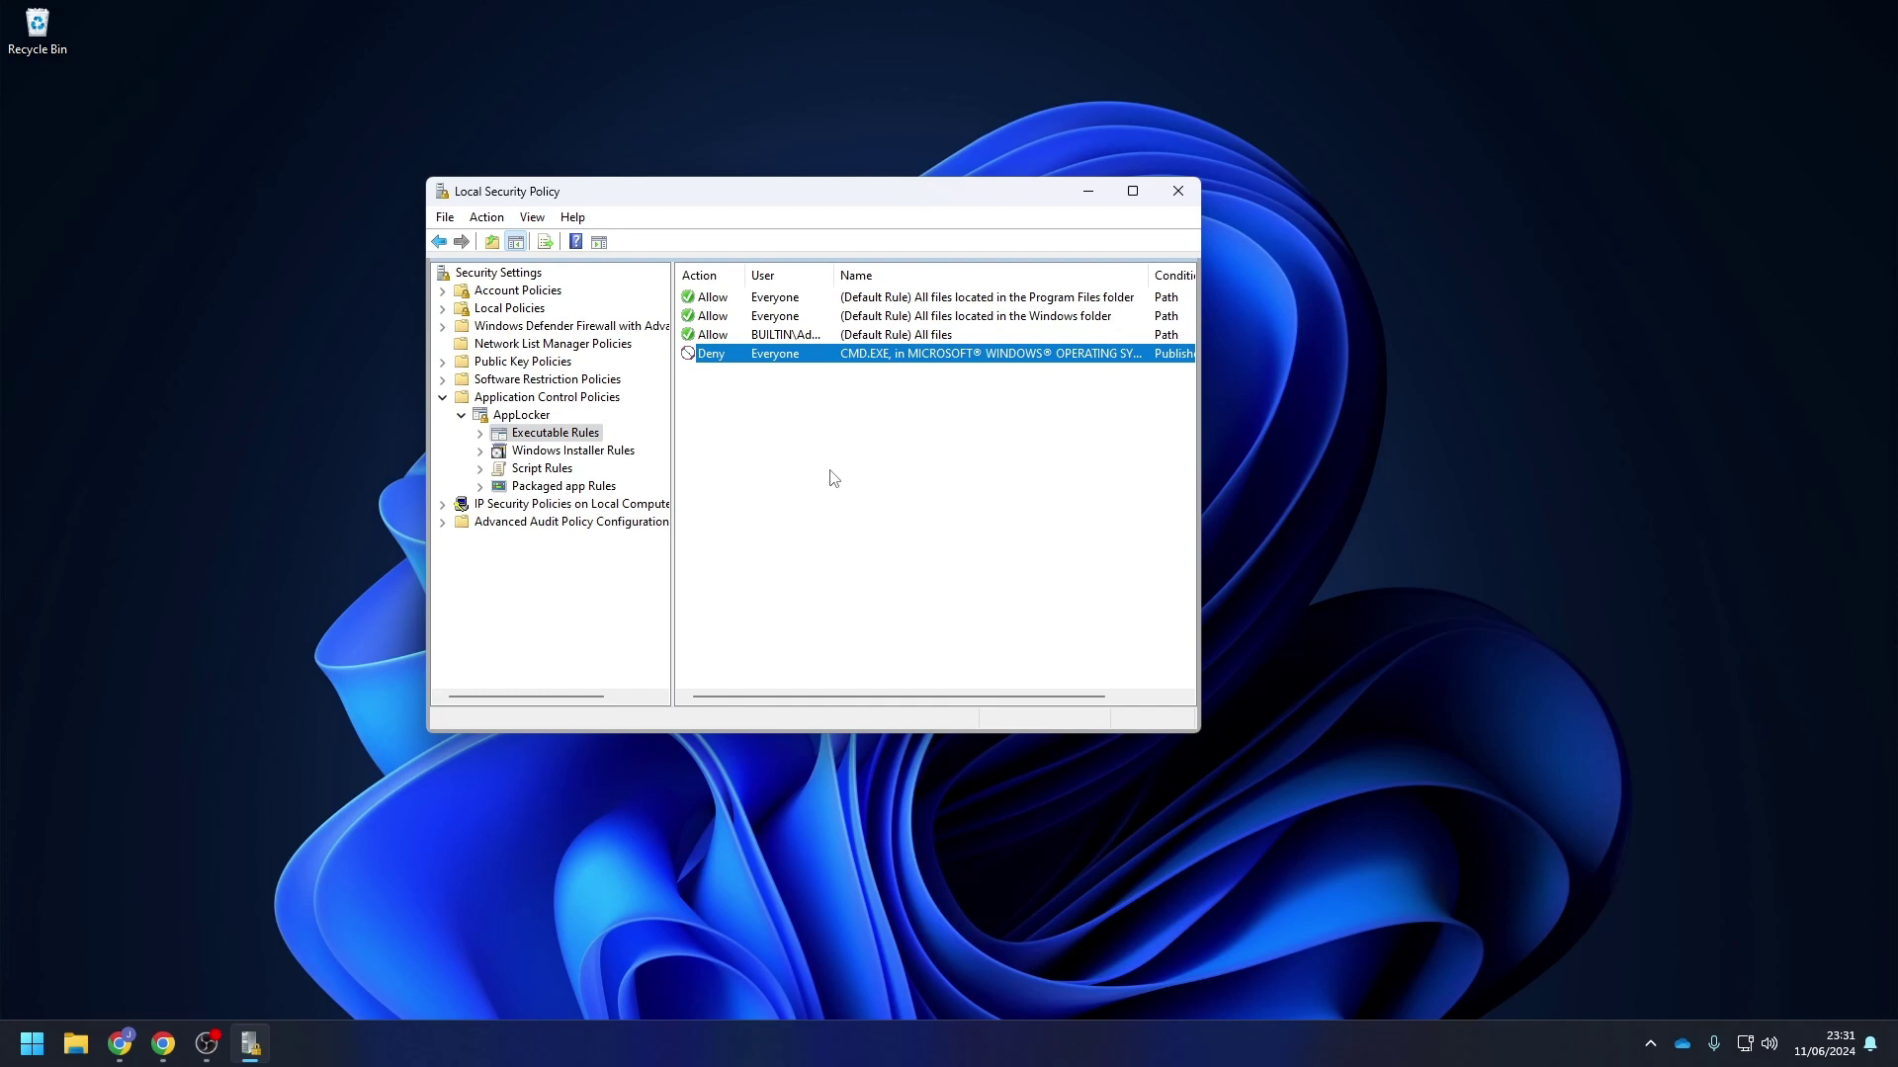
click(827, 467)
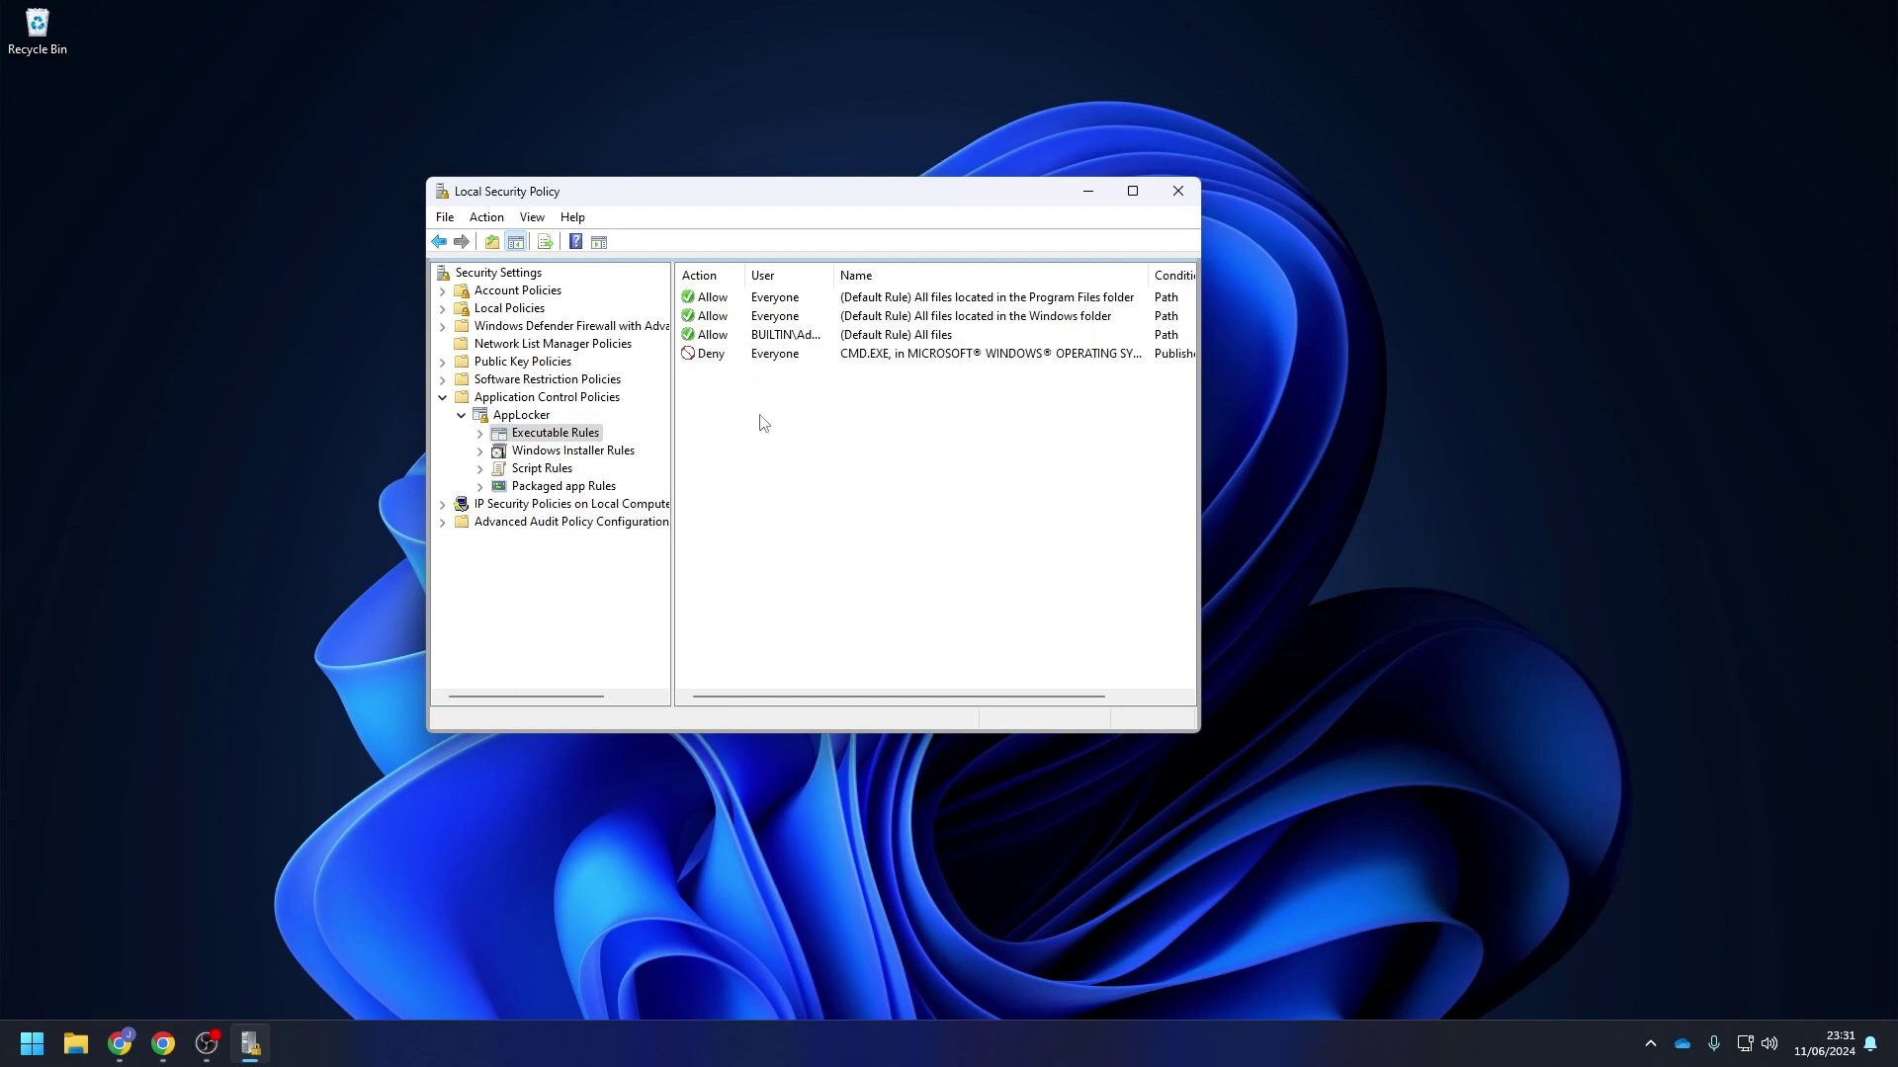
click(579, 451)
key(Down)
key(Down)
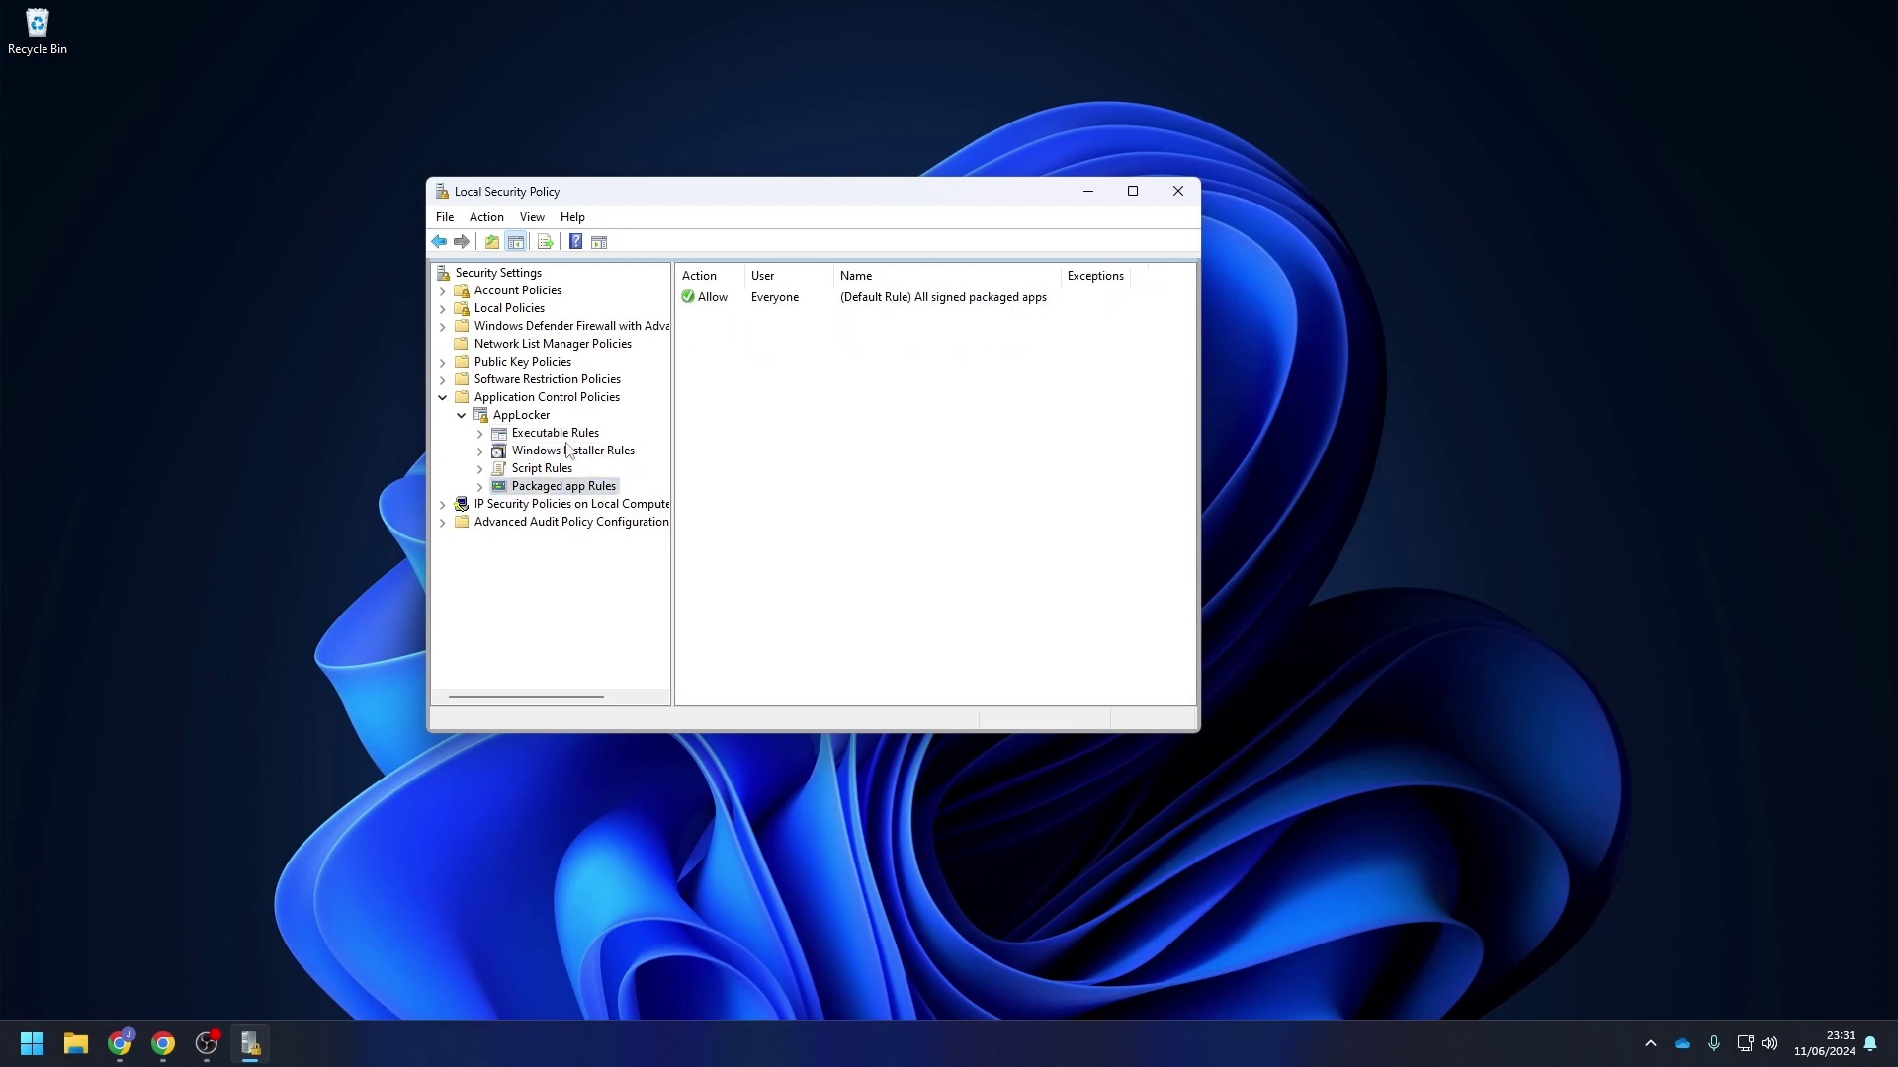
Start another rule under Executable Rules and set its permissions to the Deny action for Everyone
click(568, 435)
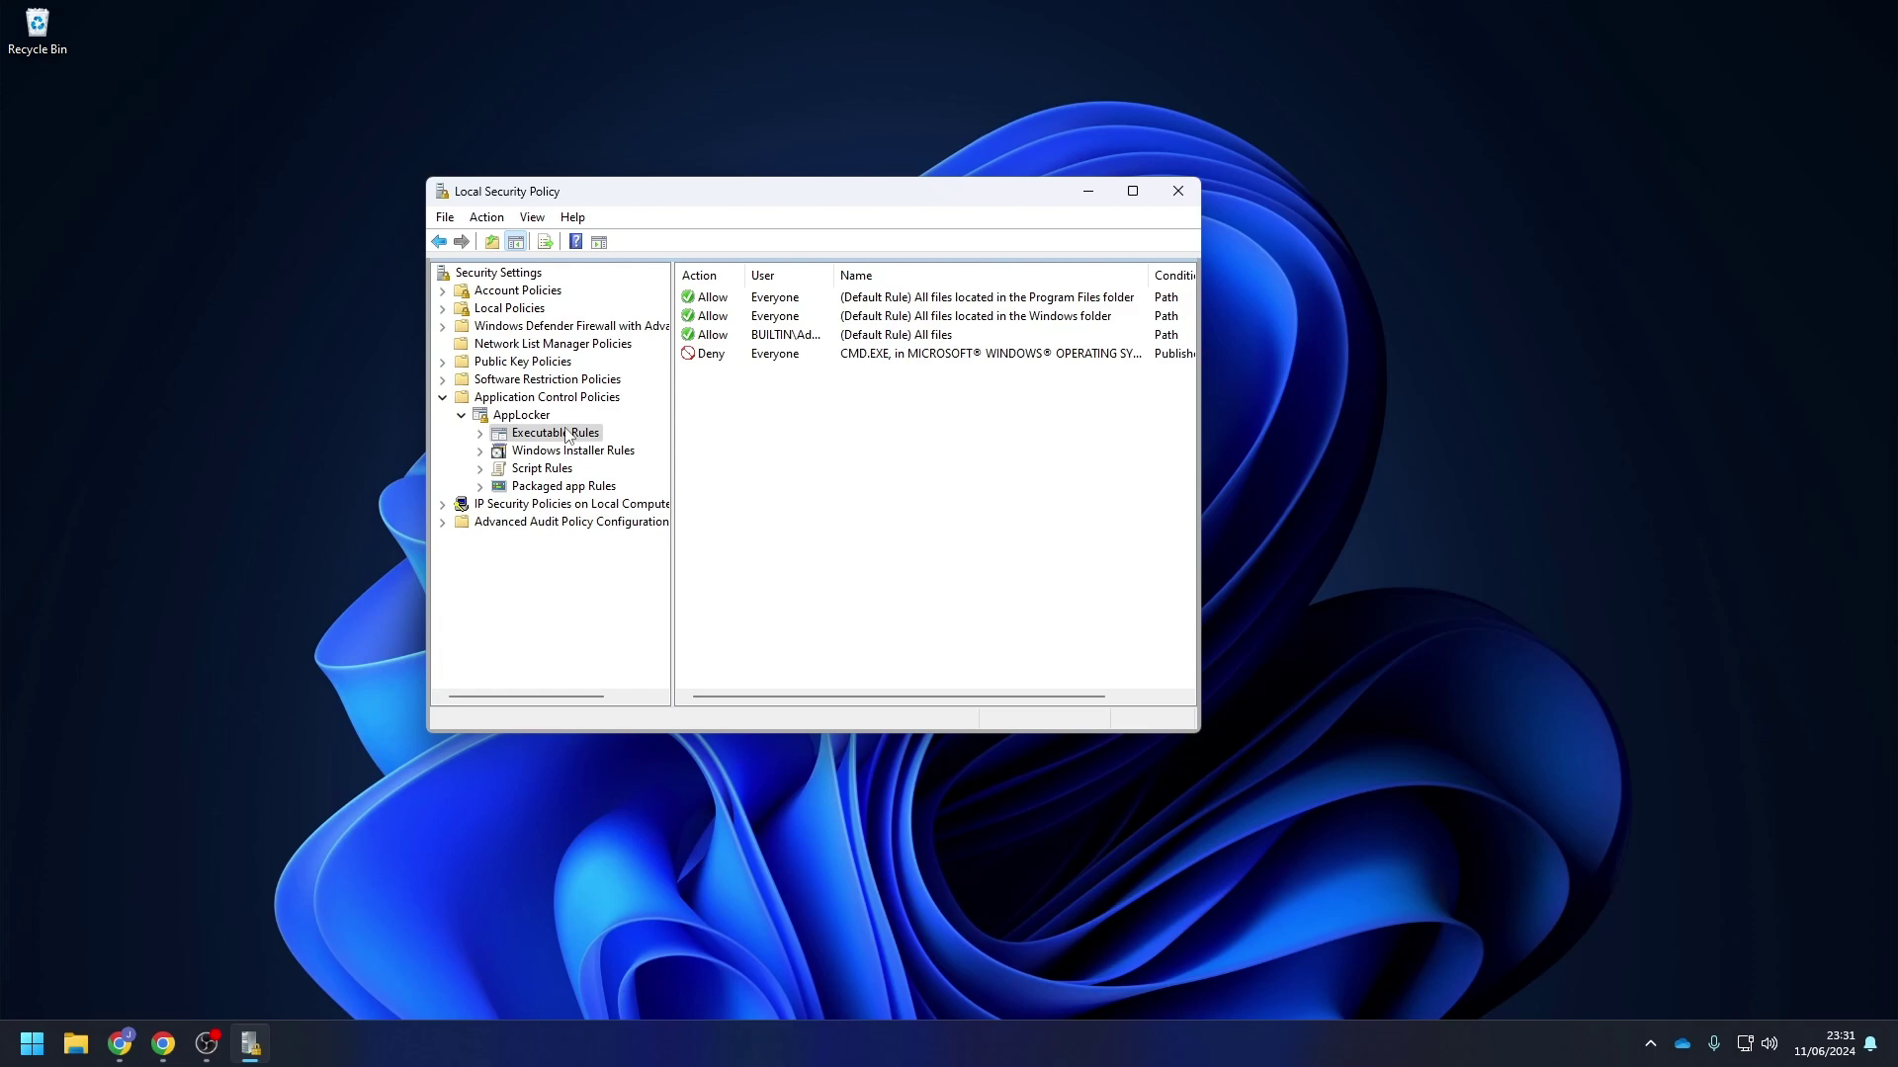
right_click(816, 468)
click(852, 480)
click(969, 744)
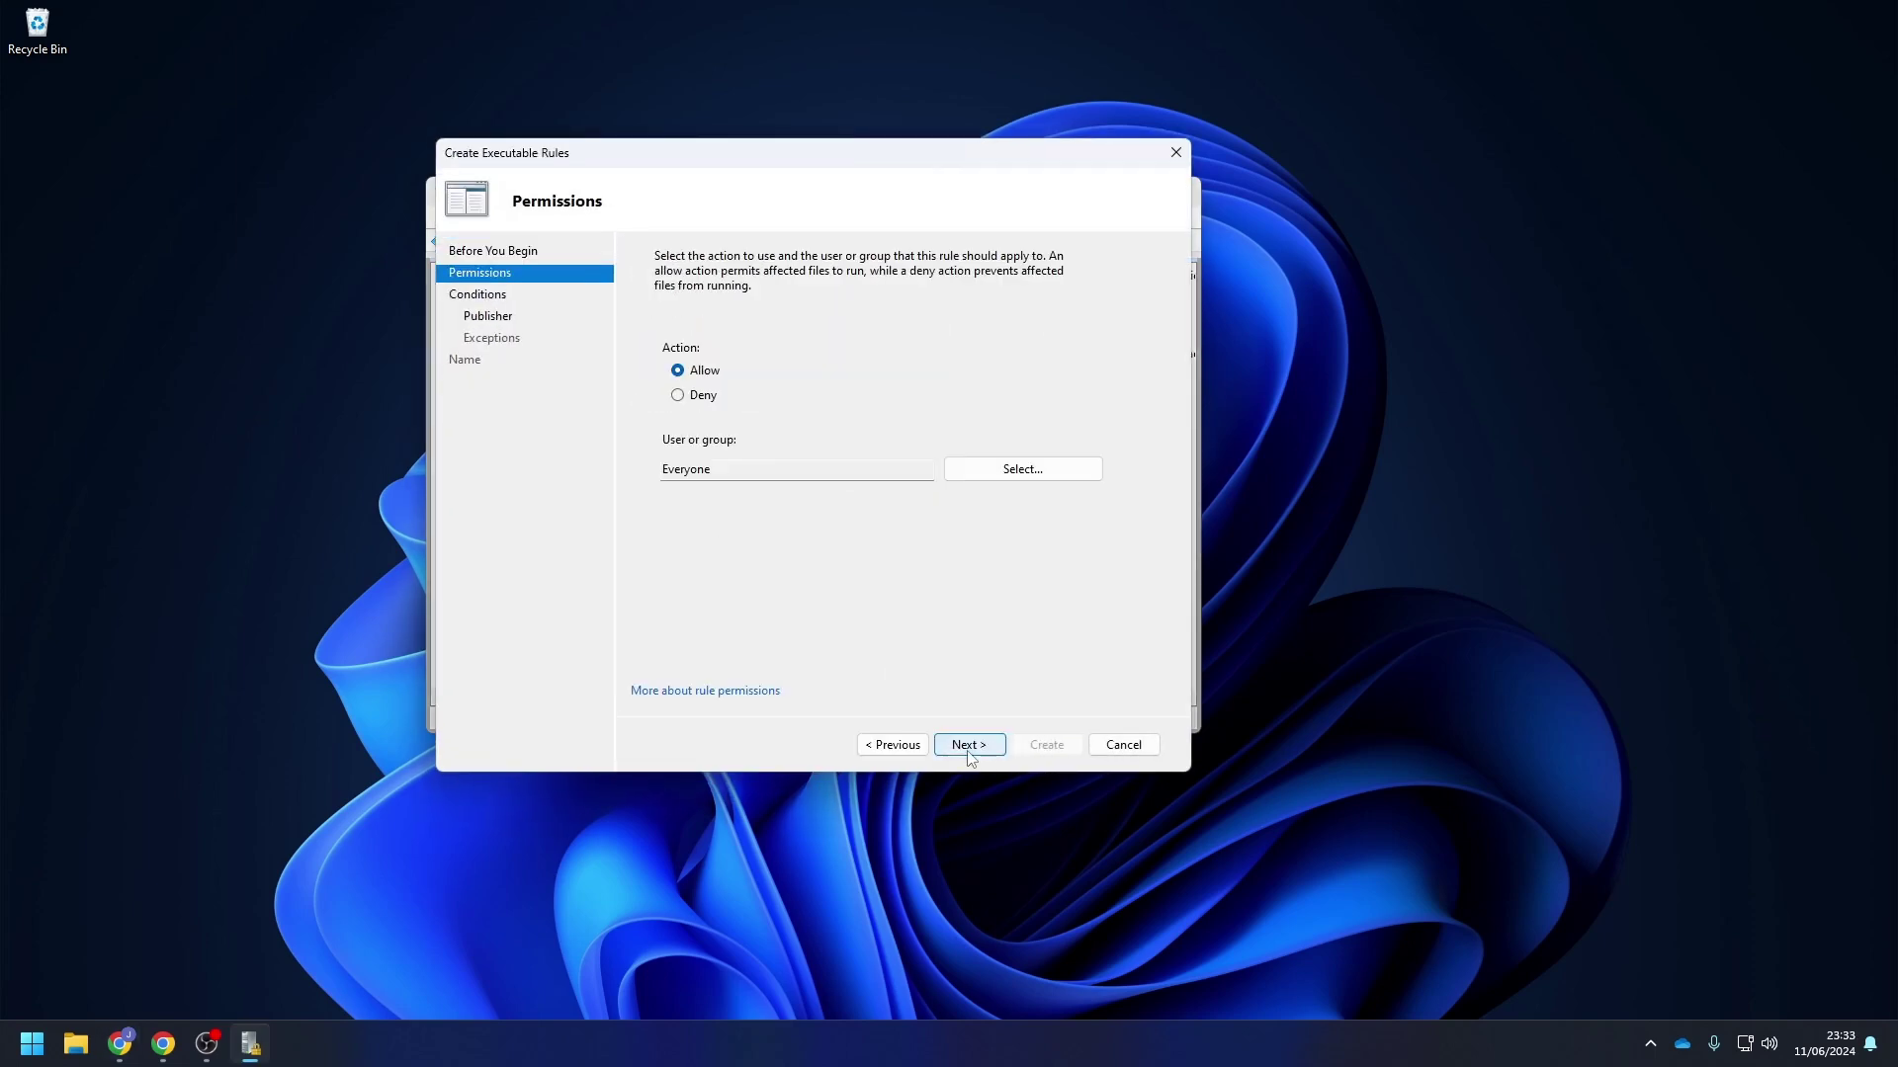
click(714, 400)
click(969, 744)
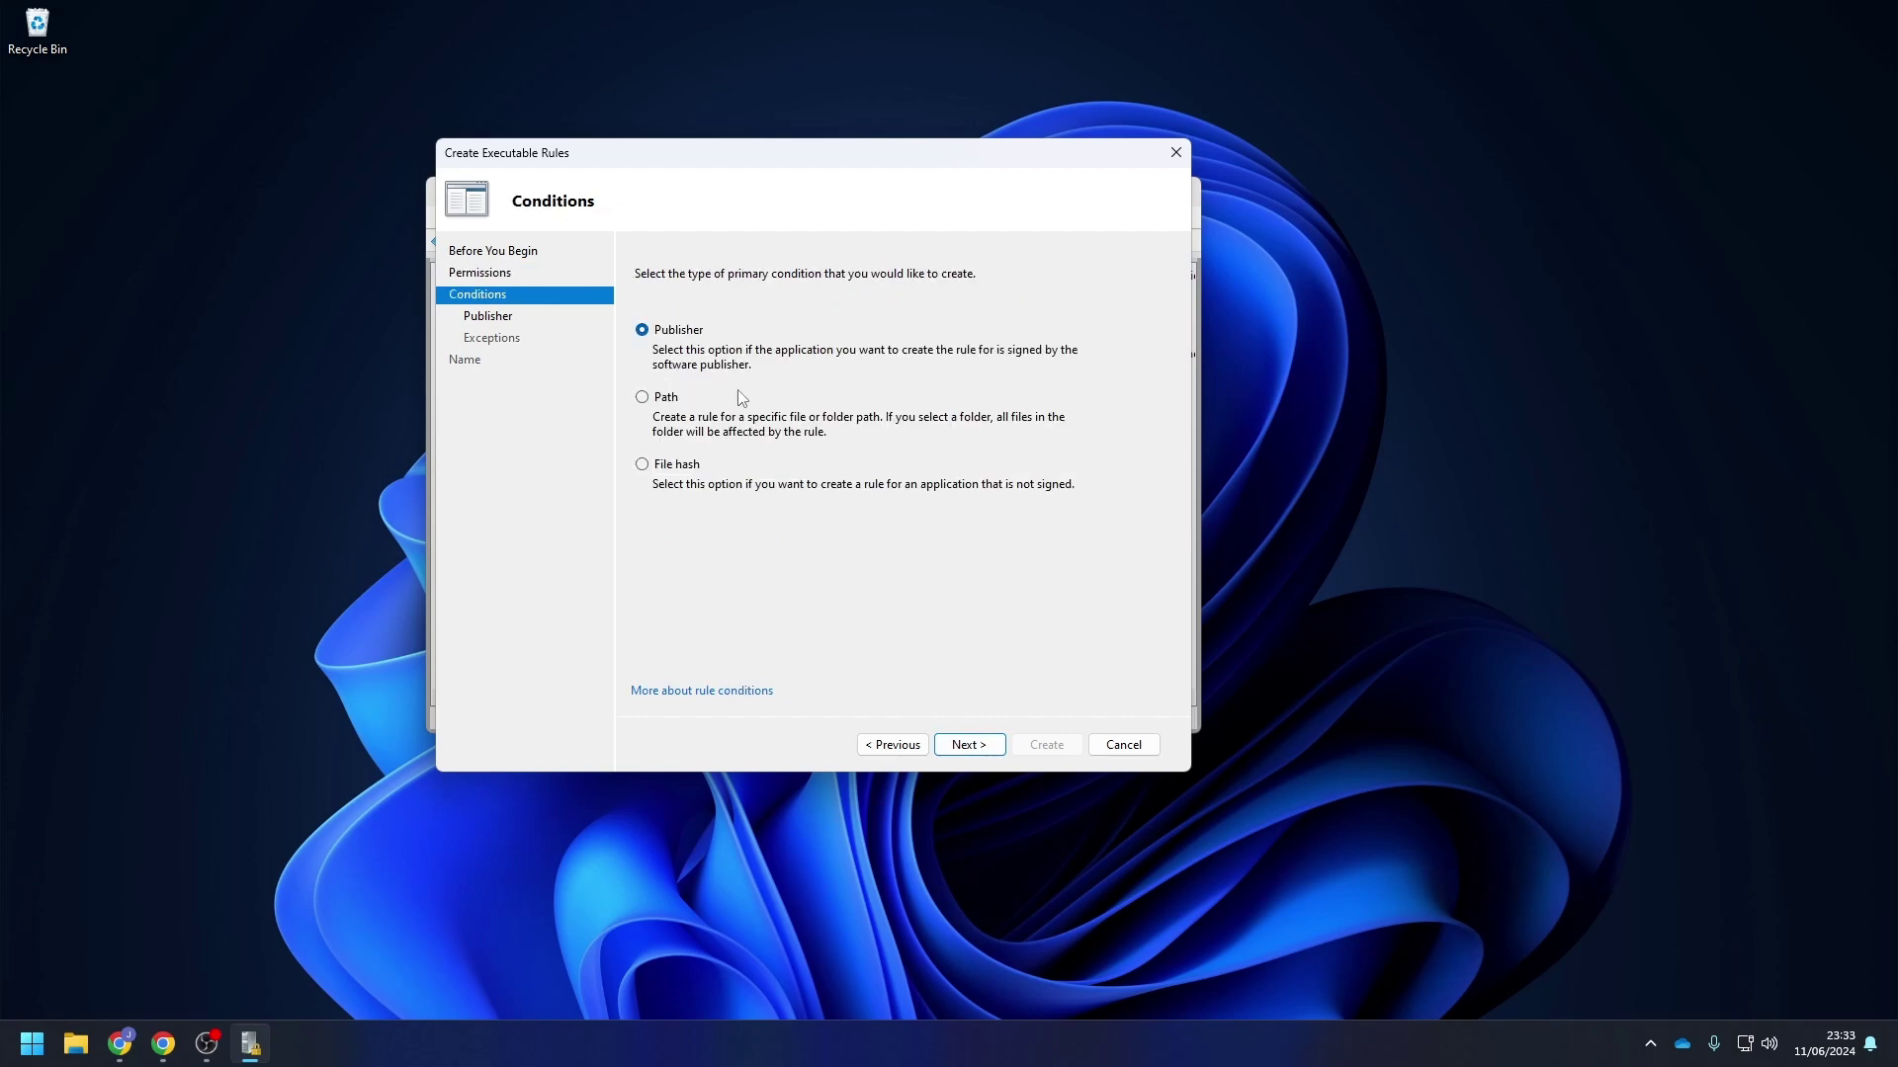
Keep the Publisher condition and choose C:\Windows\regedit.exe as the rule's reference file
click(969, 745)
click(1105, 360)
click(728, 226)
double_click(691, 444)
text(r)
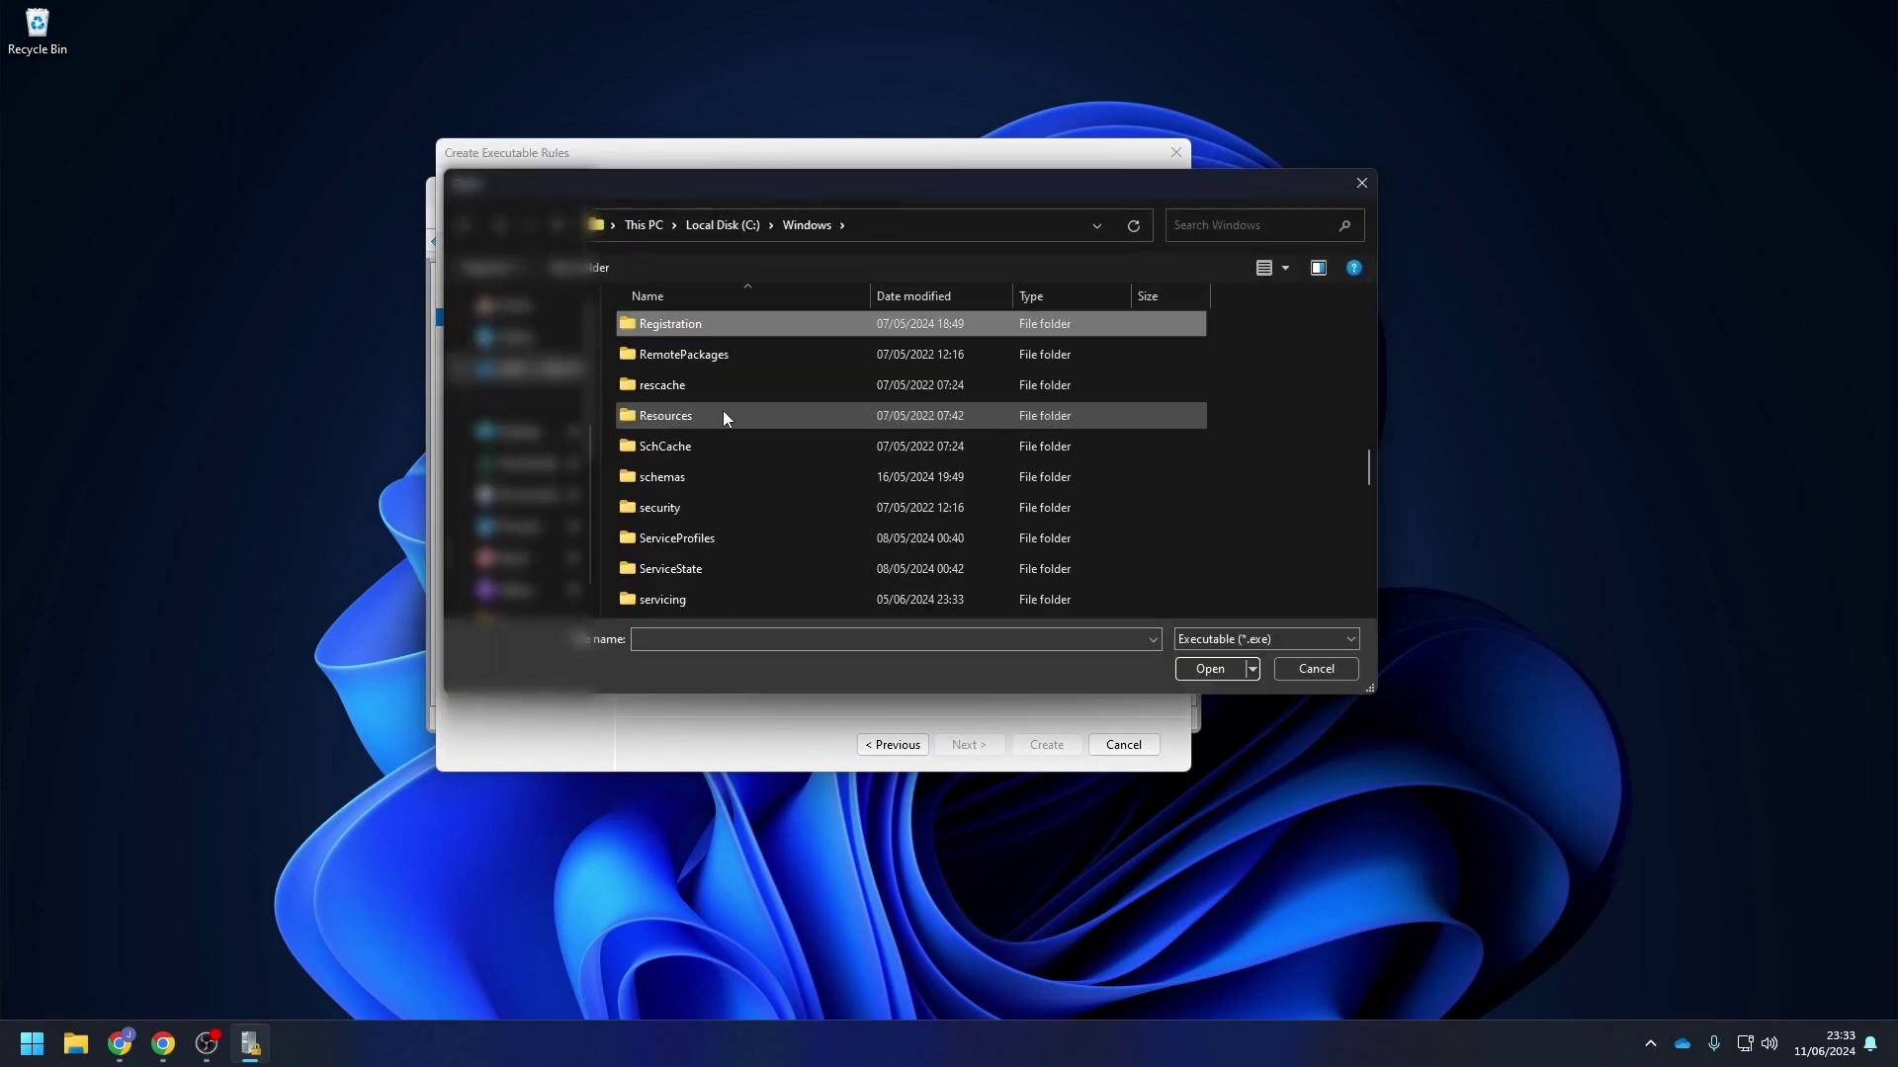
text(egedit.exe)
double_click(690, 516)
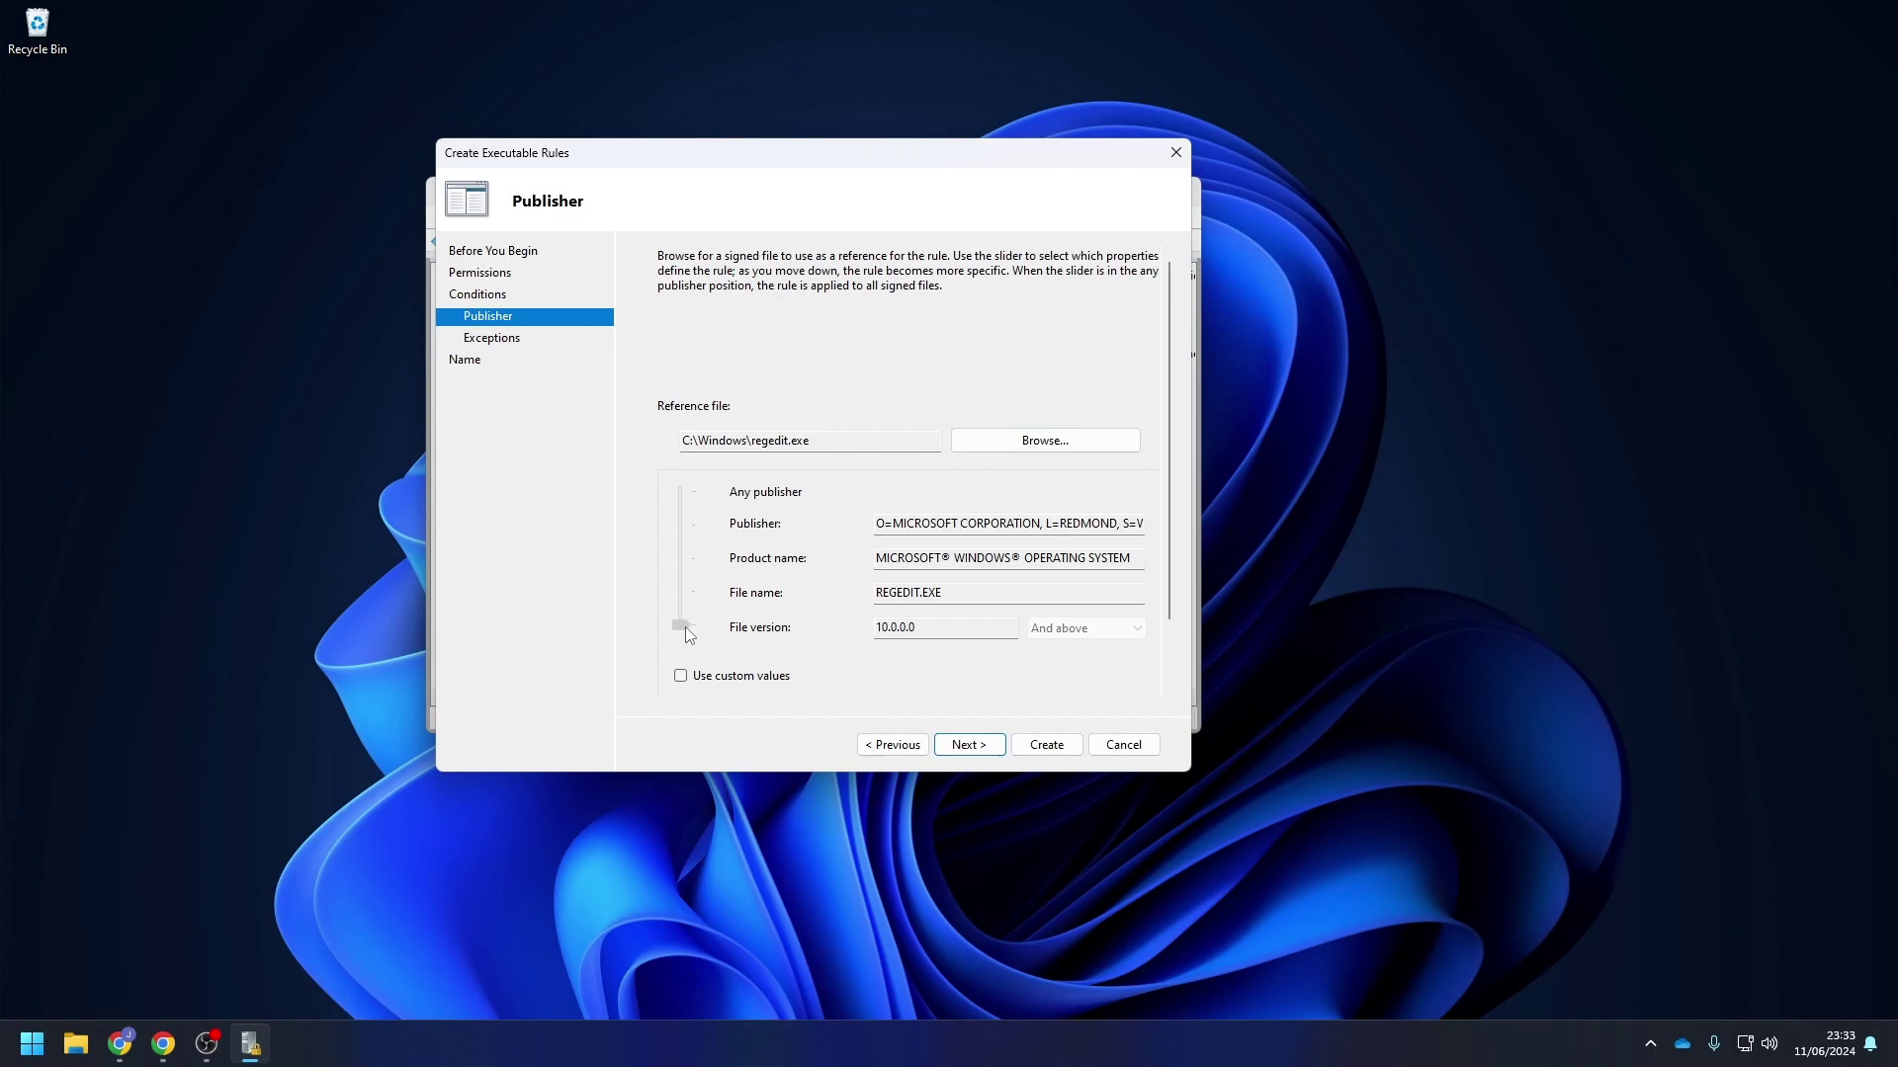
Set the publisher scope to File name and create the REGEDIT.EXE rule with the default name and no exceptions
drag(689, 629, 841, 593)
click(968, 745)
click(968, 744)
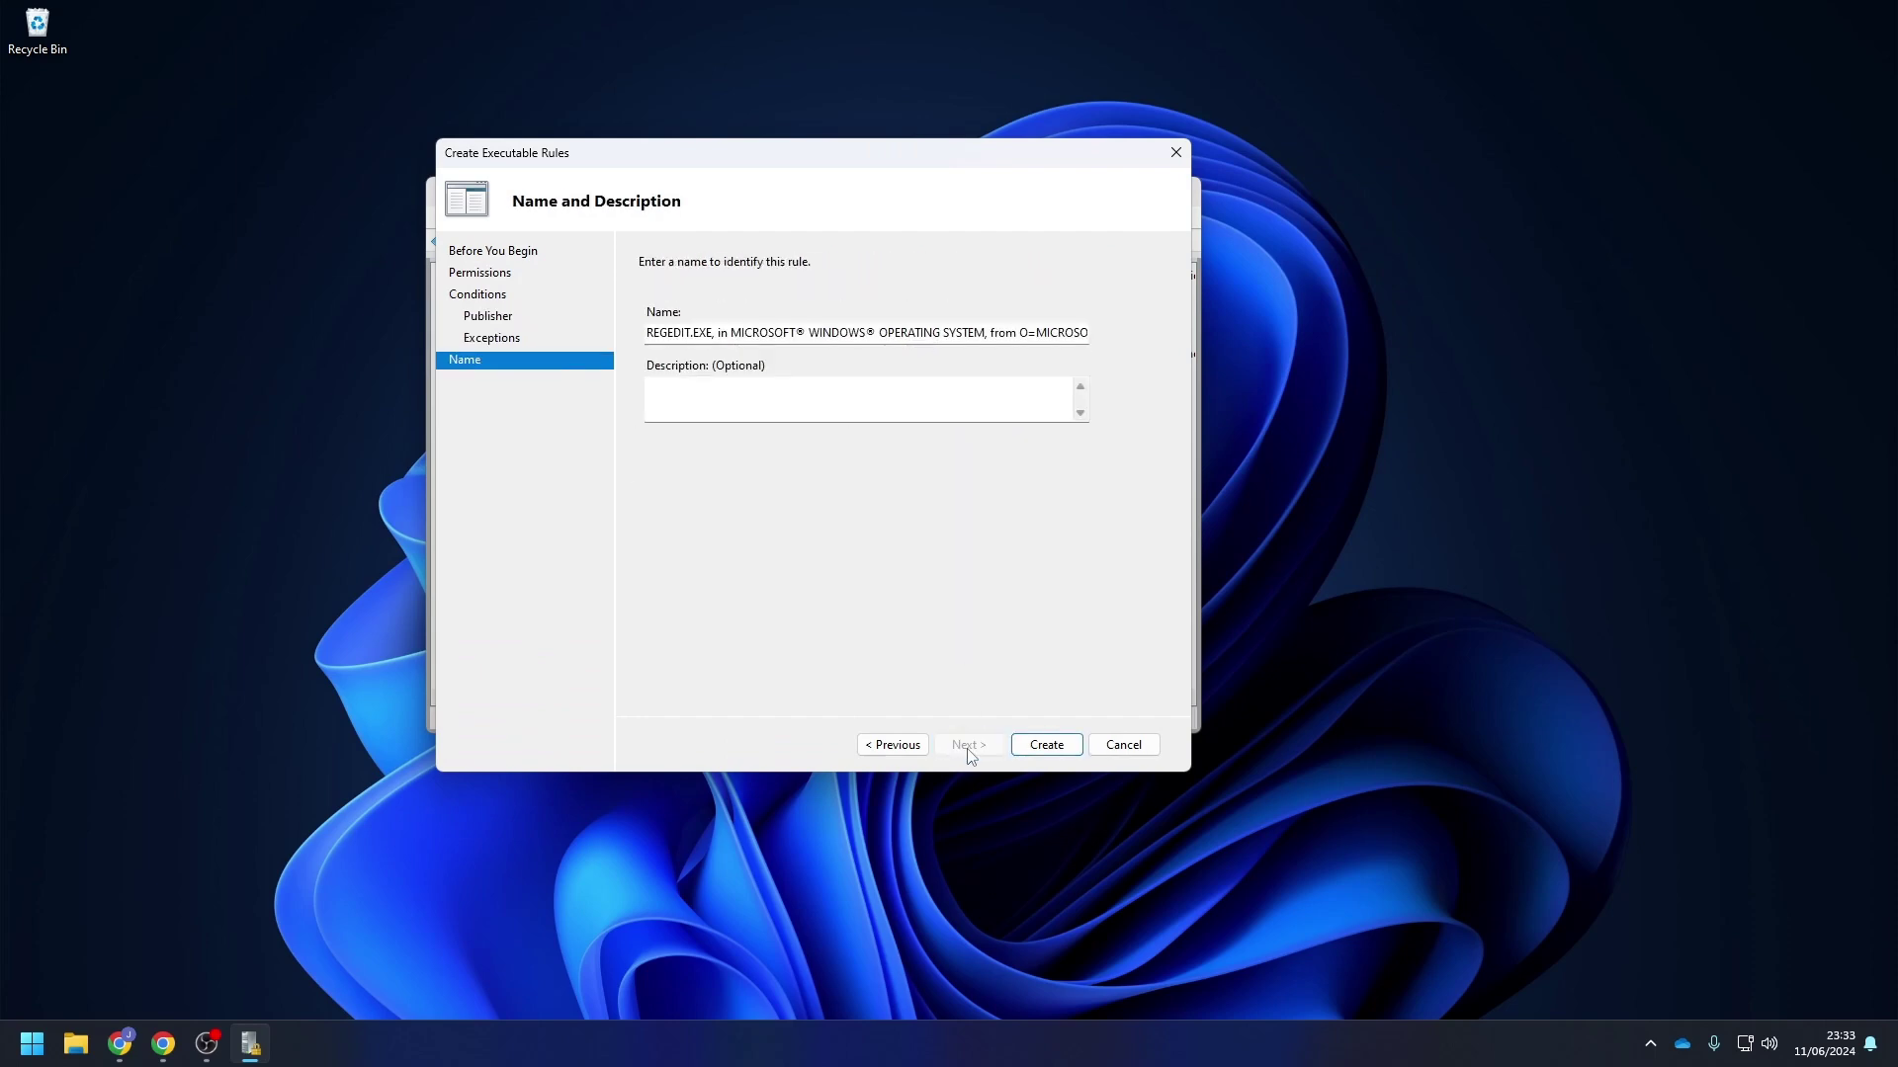
click(1031, 747)
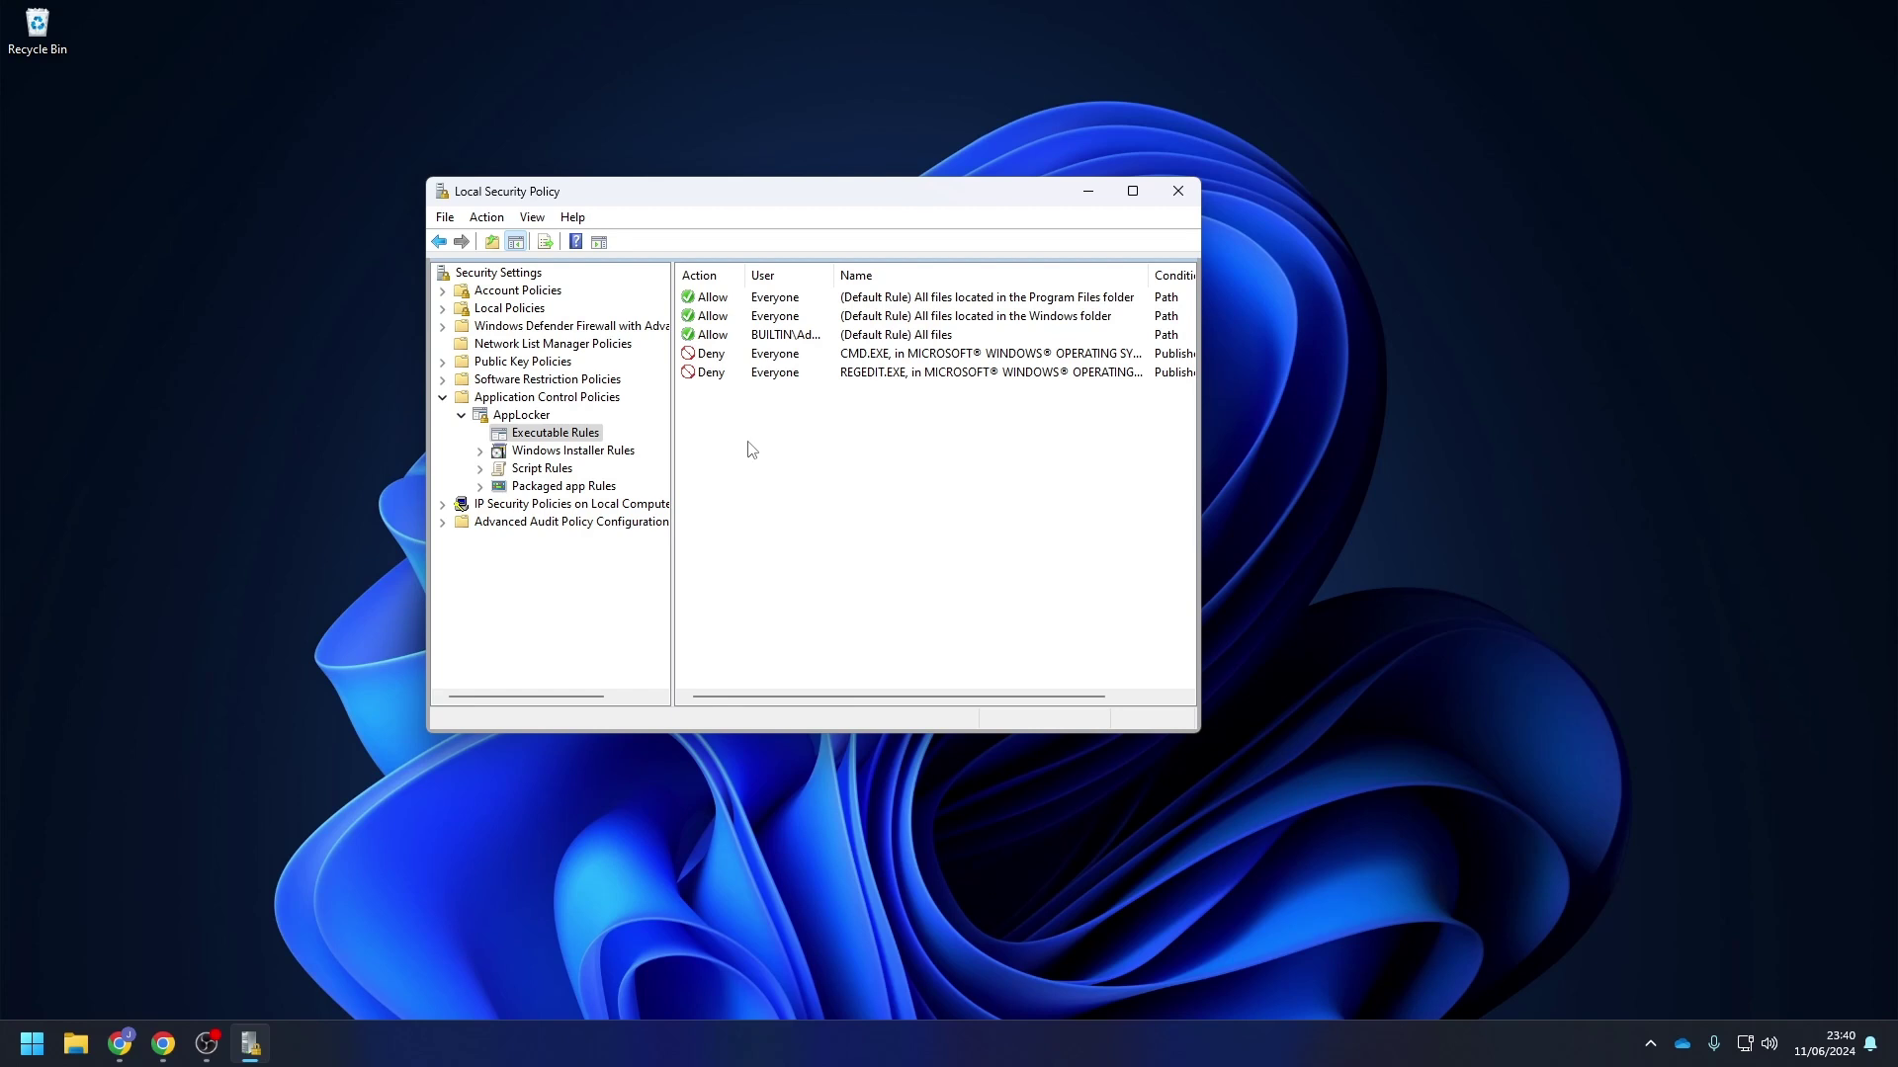
Export the AppLocker policy to the desktop as AppLockerPolicy.xml and move the file to a free area of the desktop
click(515, 416)
right_click(515, 419)
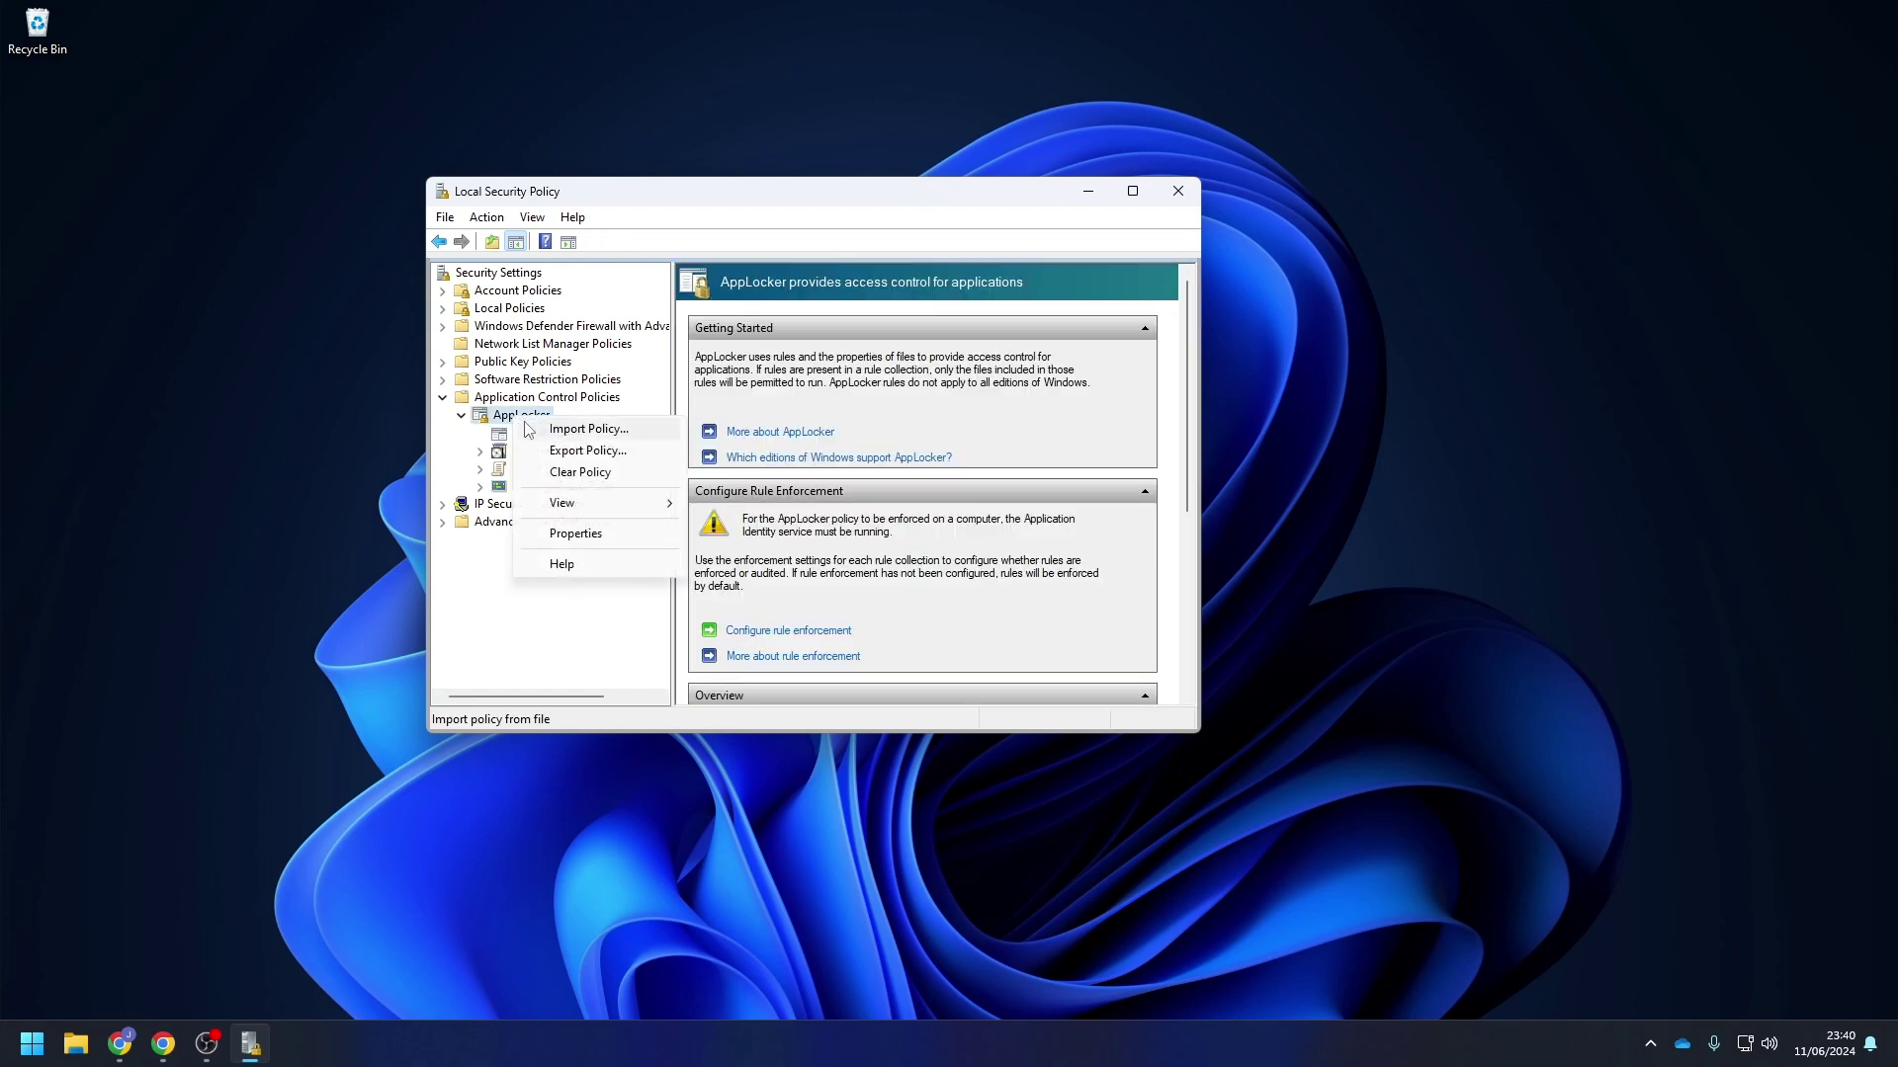
click(567, 453)
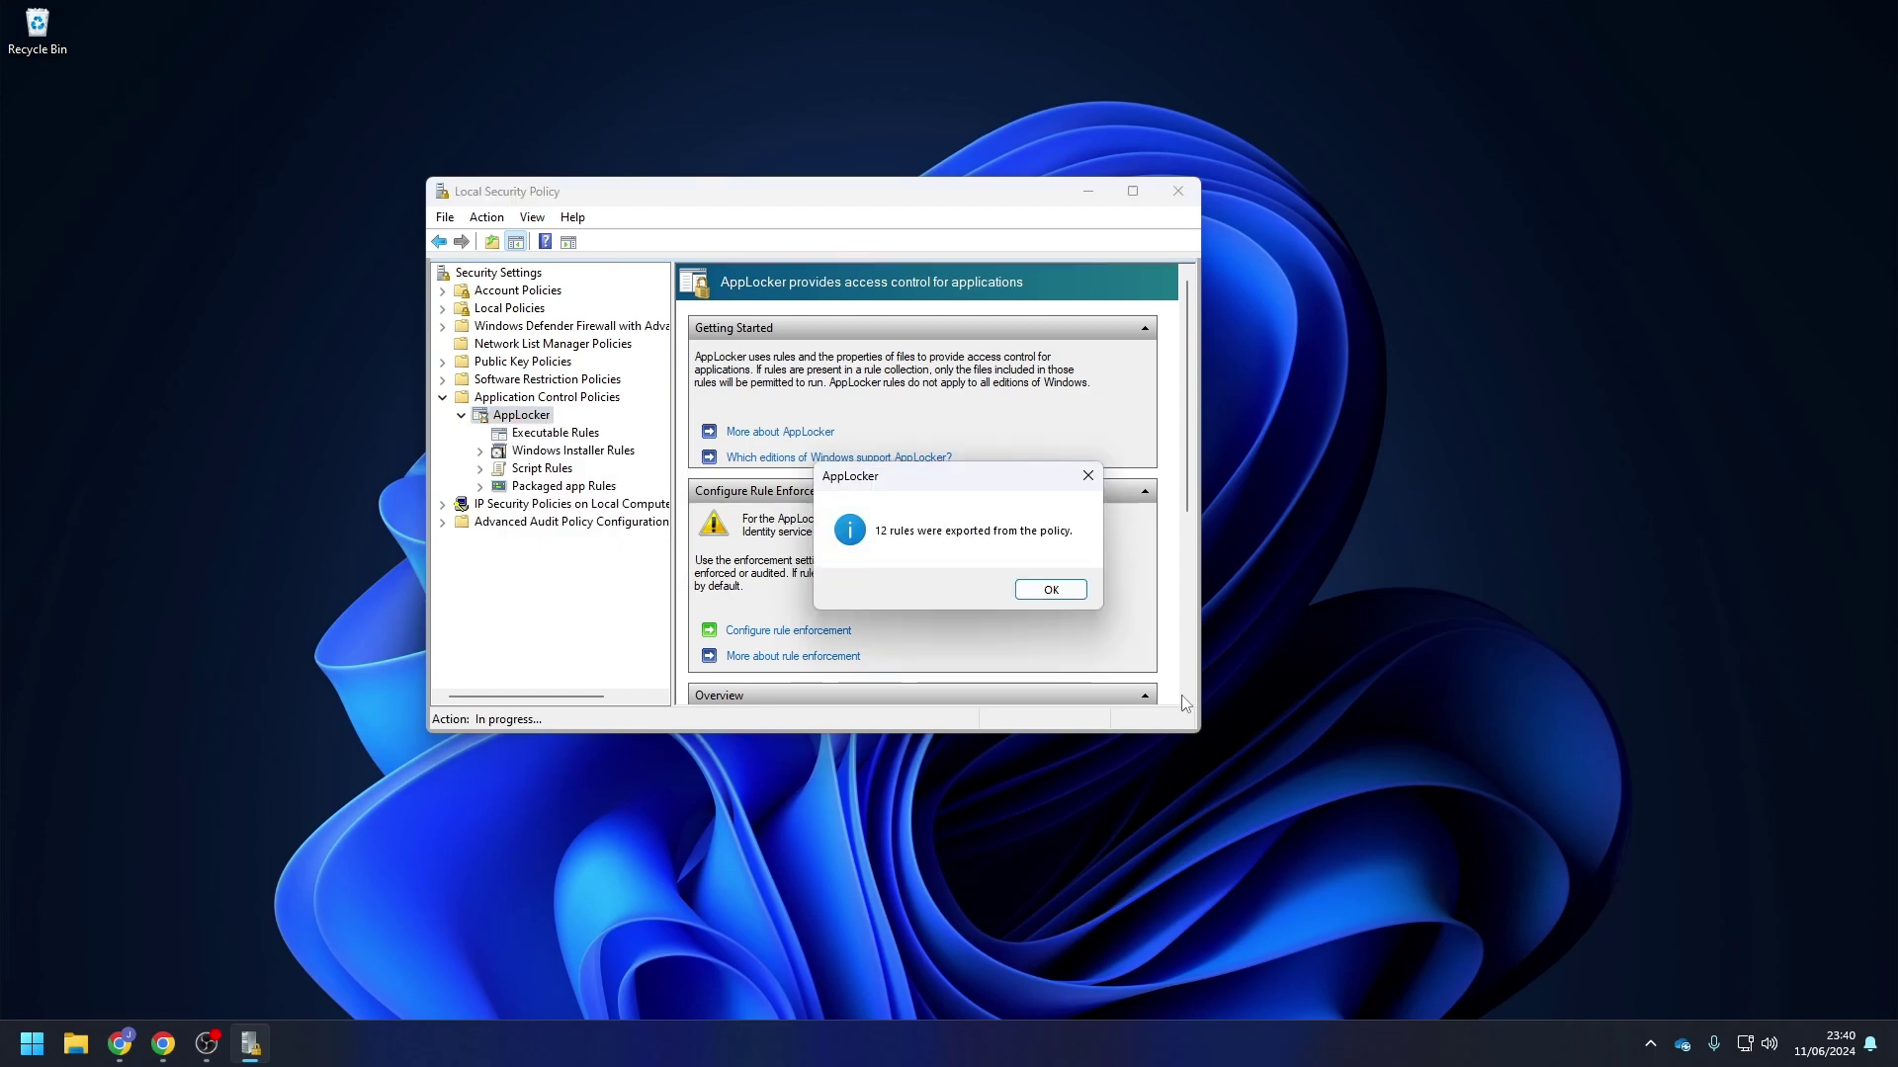
click(1047, 592)
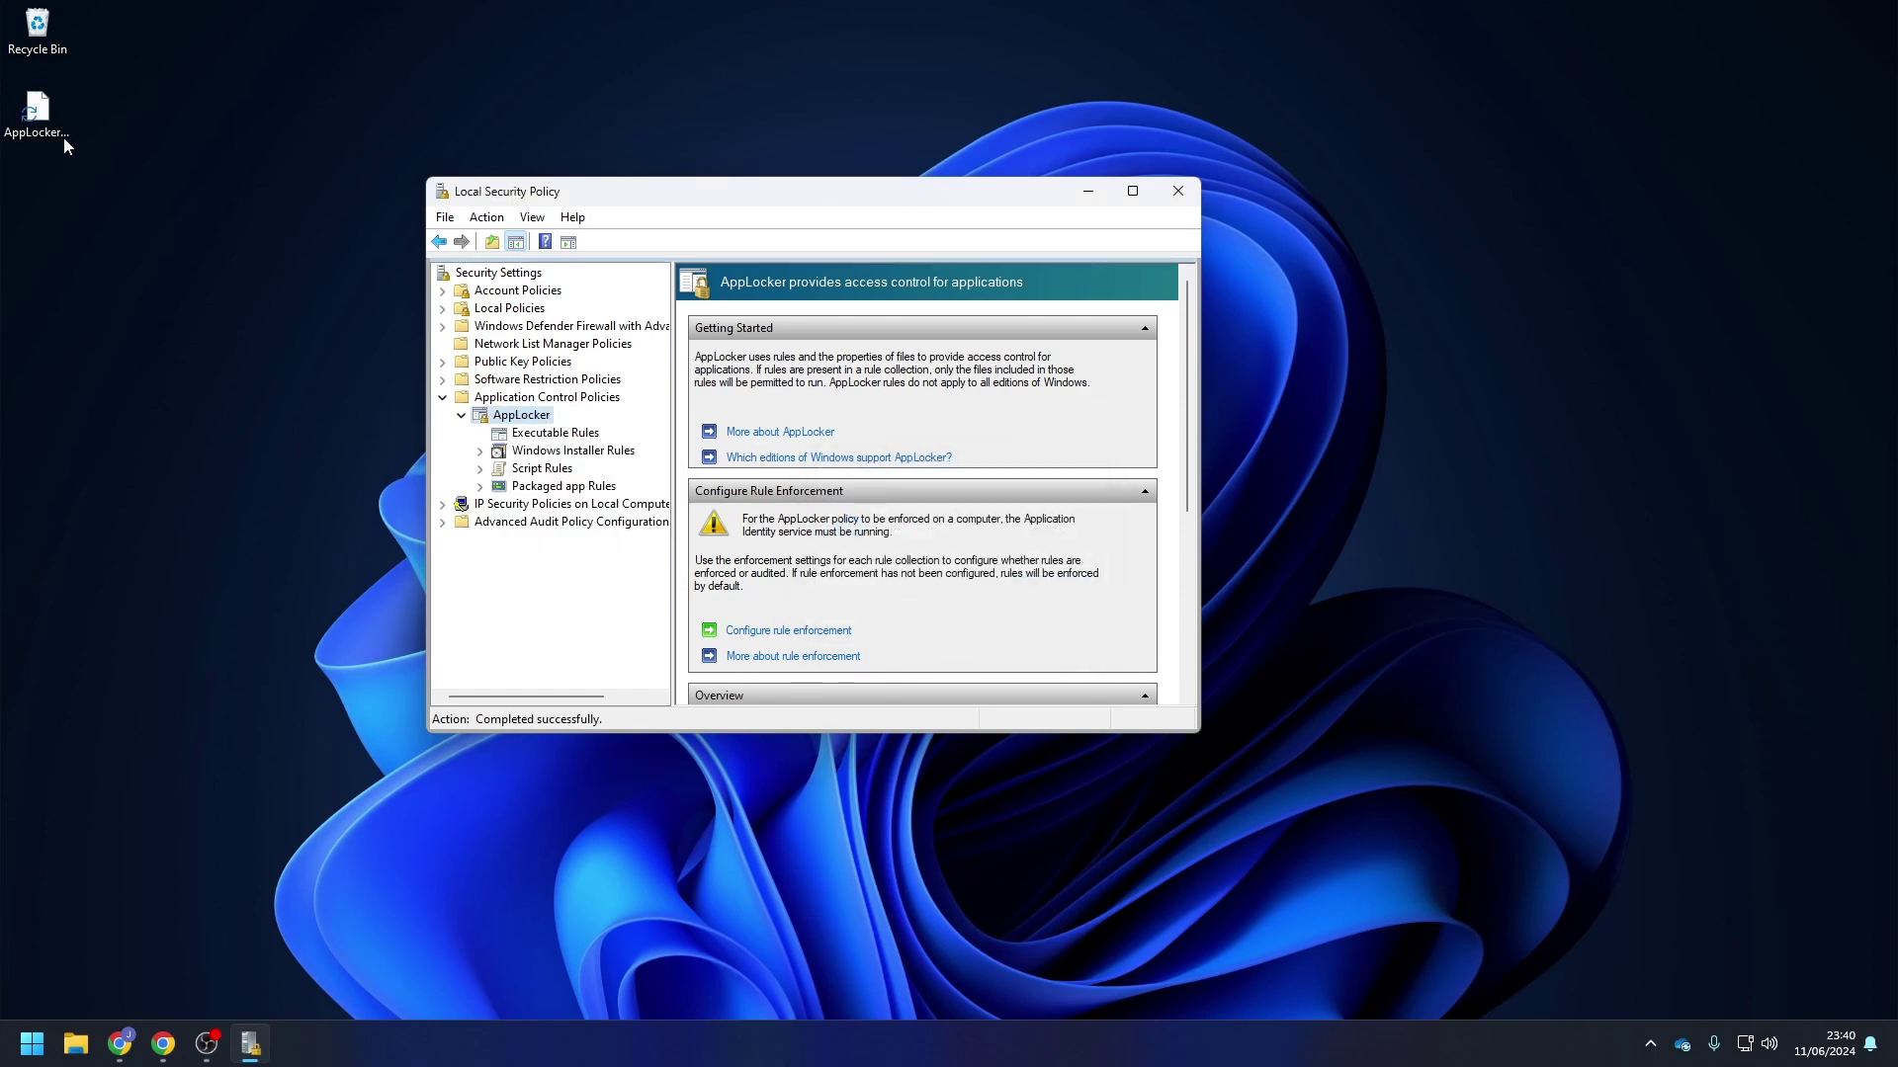
drag(65, 144, 1332, 391)
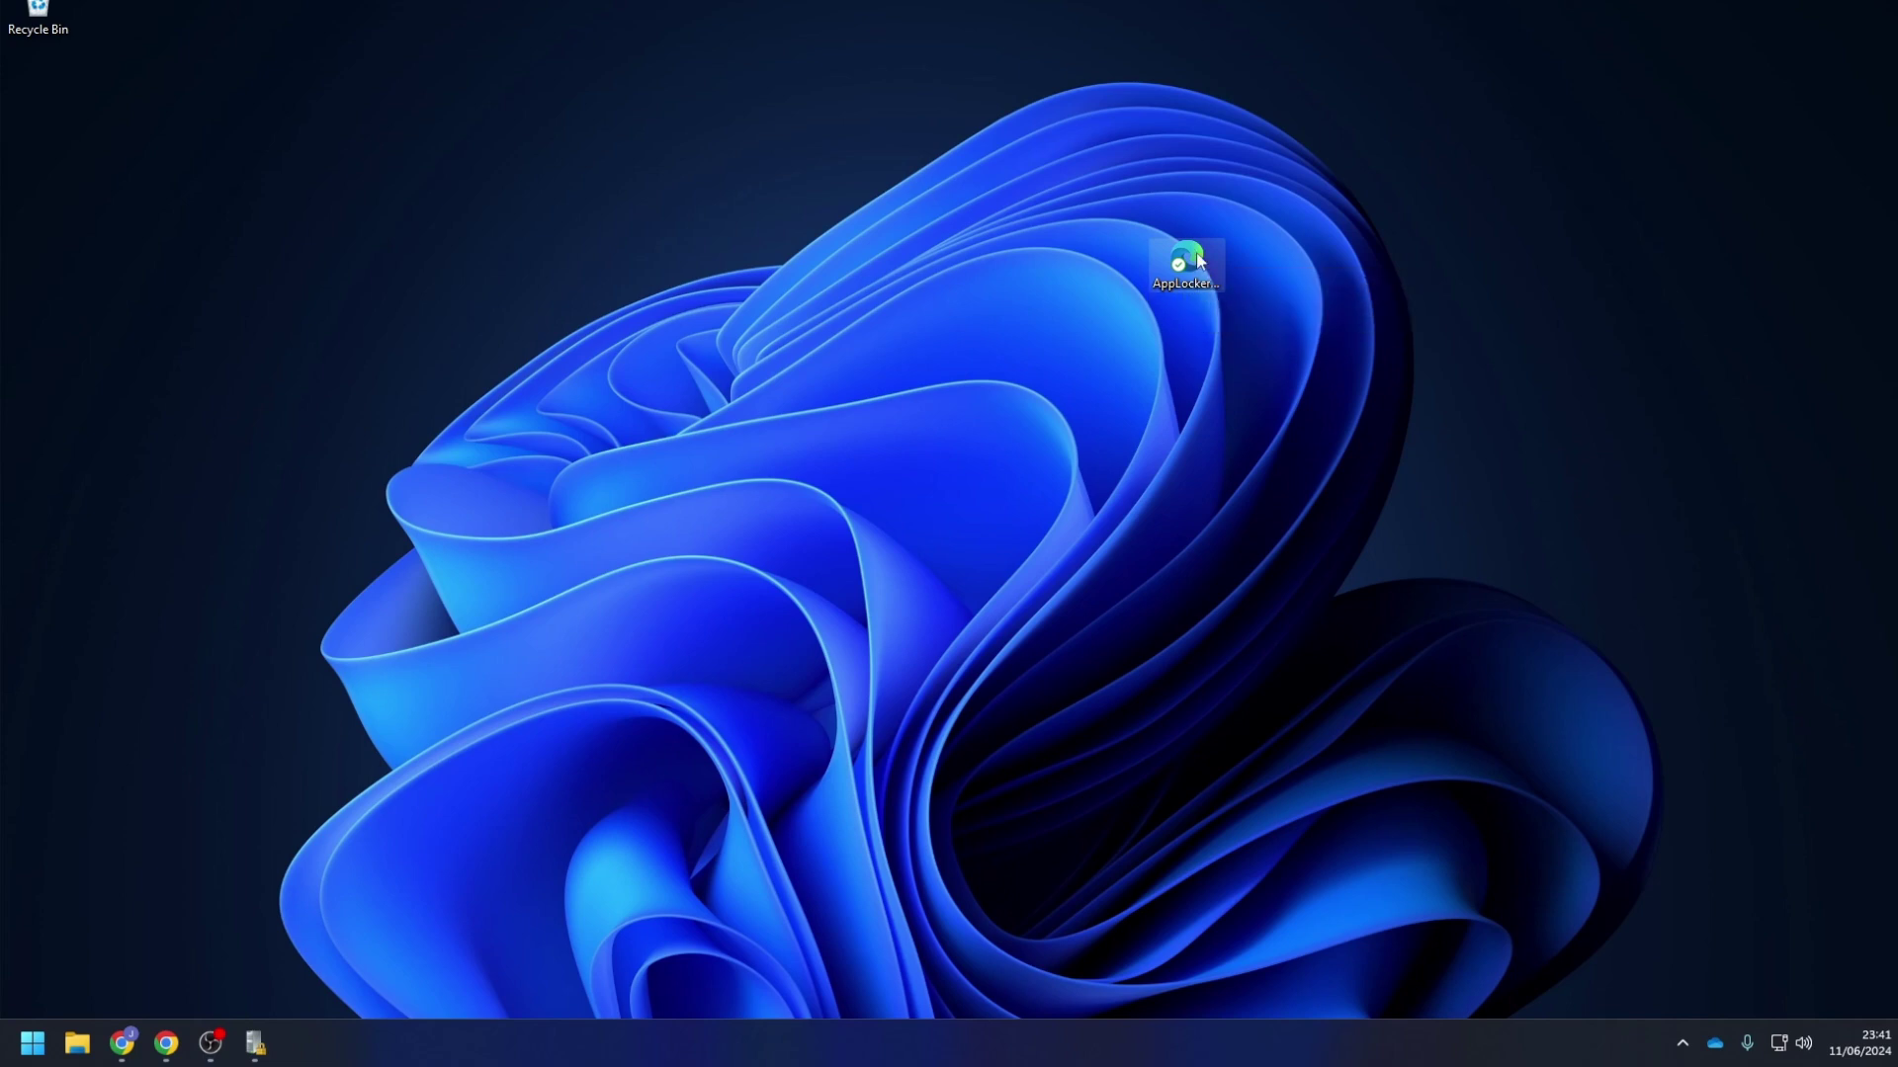
Open the exported AppLockerPolicy.xml in Notepad++ and review its rule collections
right_click(1201, 255)
click(1272, 732)
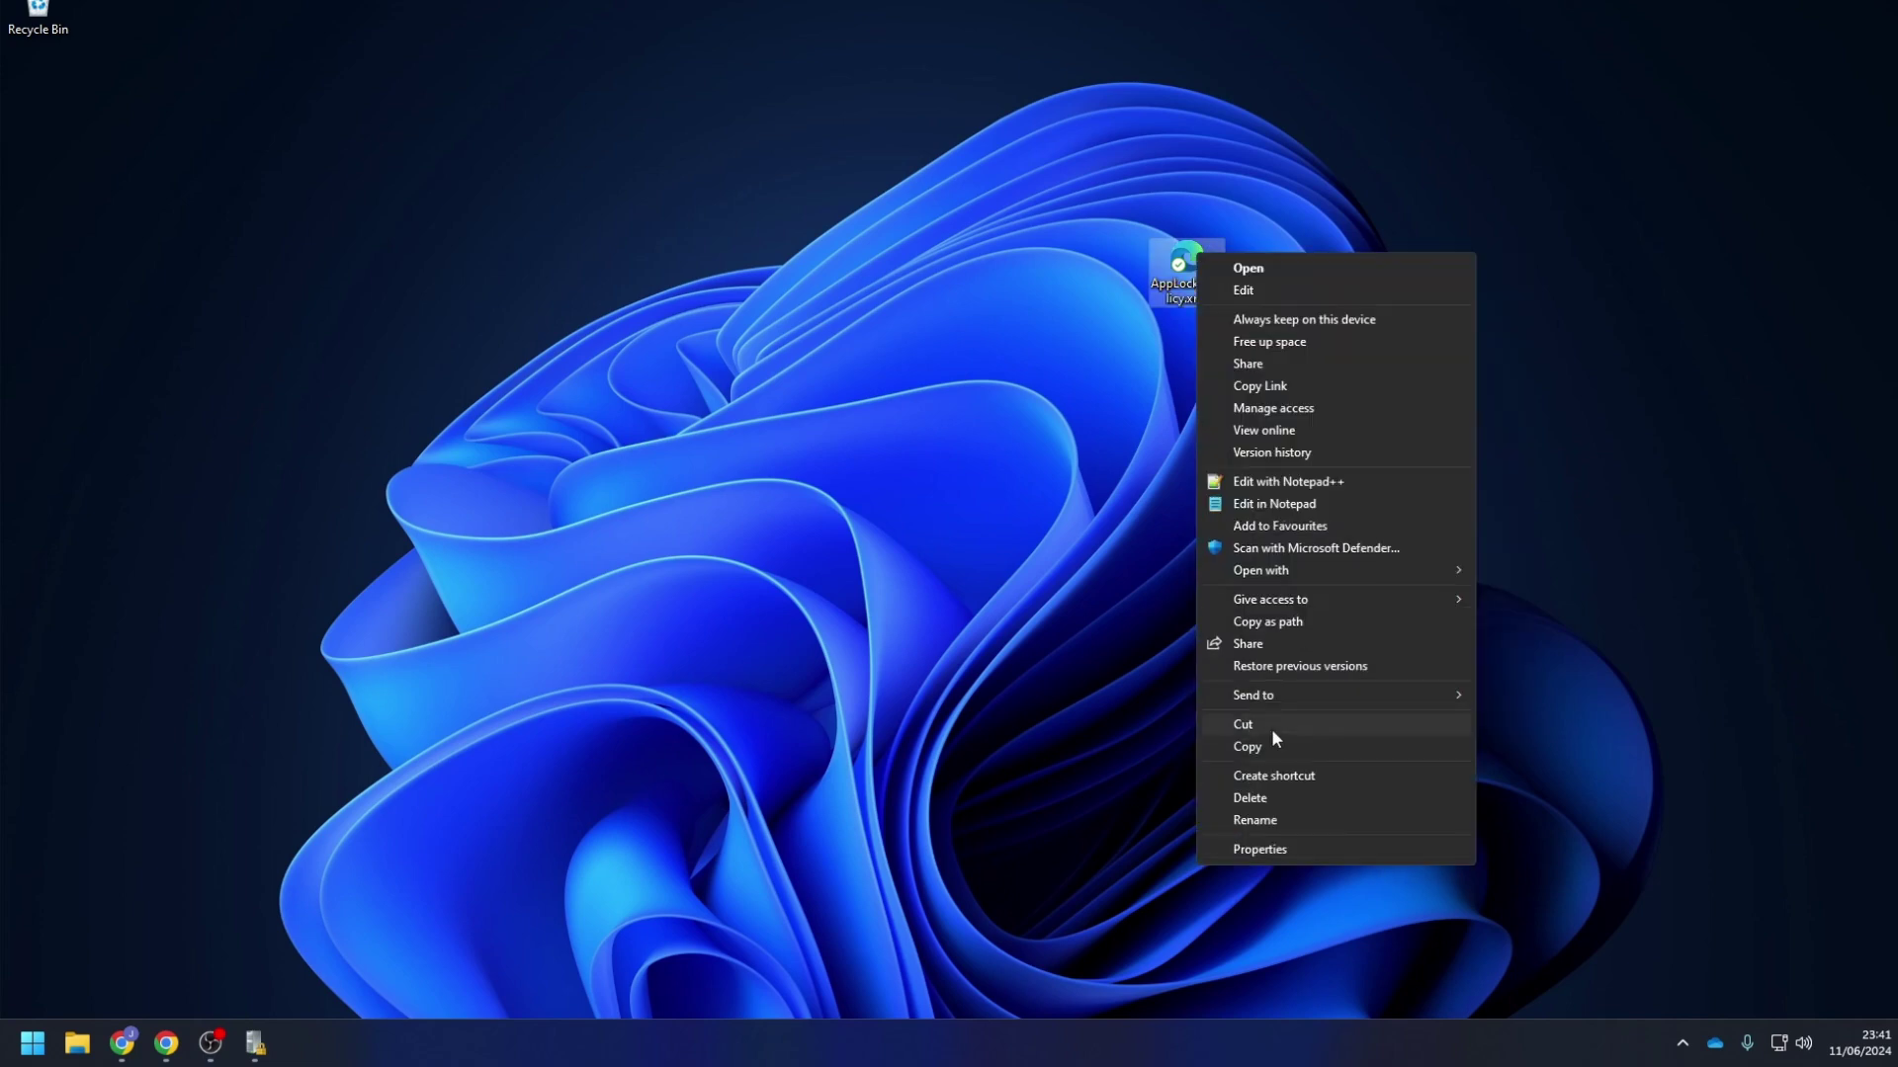
click(1276, 482)
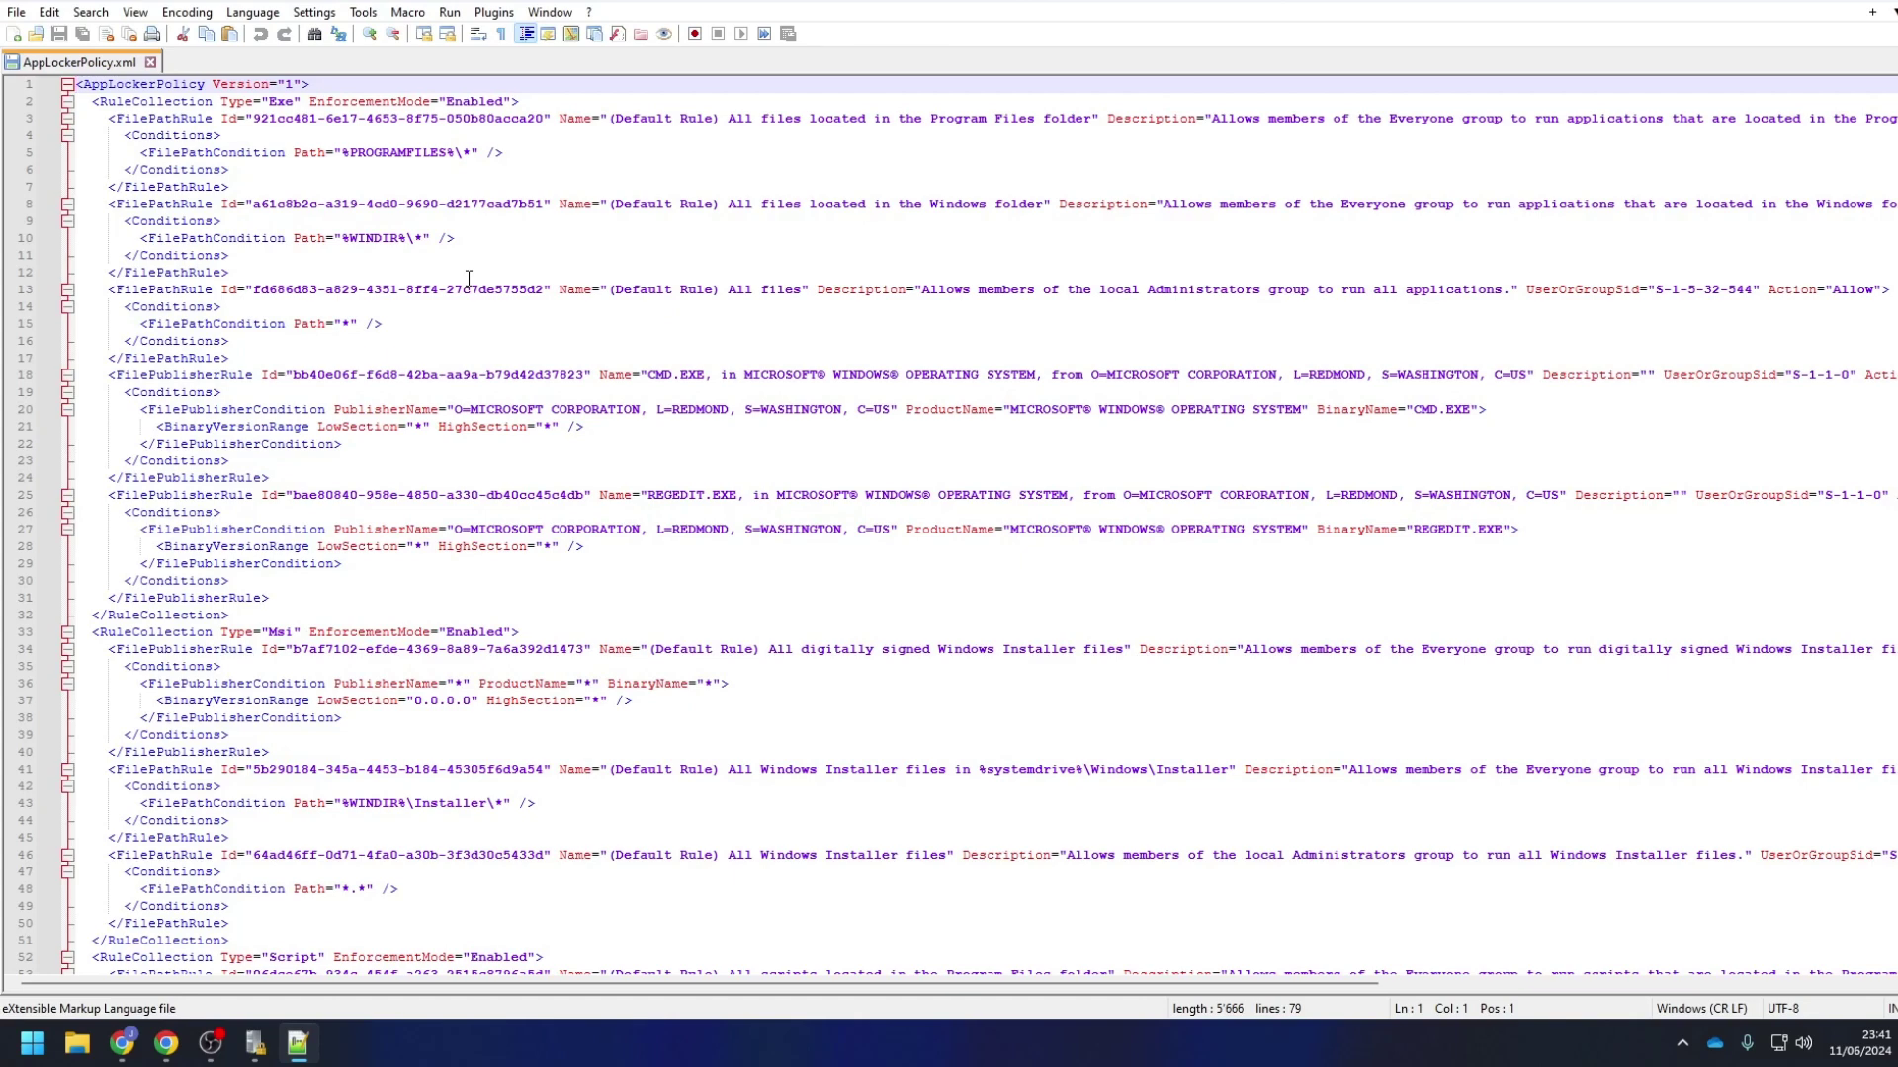
scroll(423, 220, down, 16)
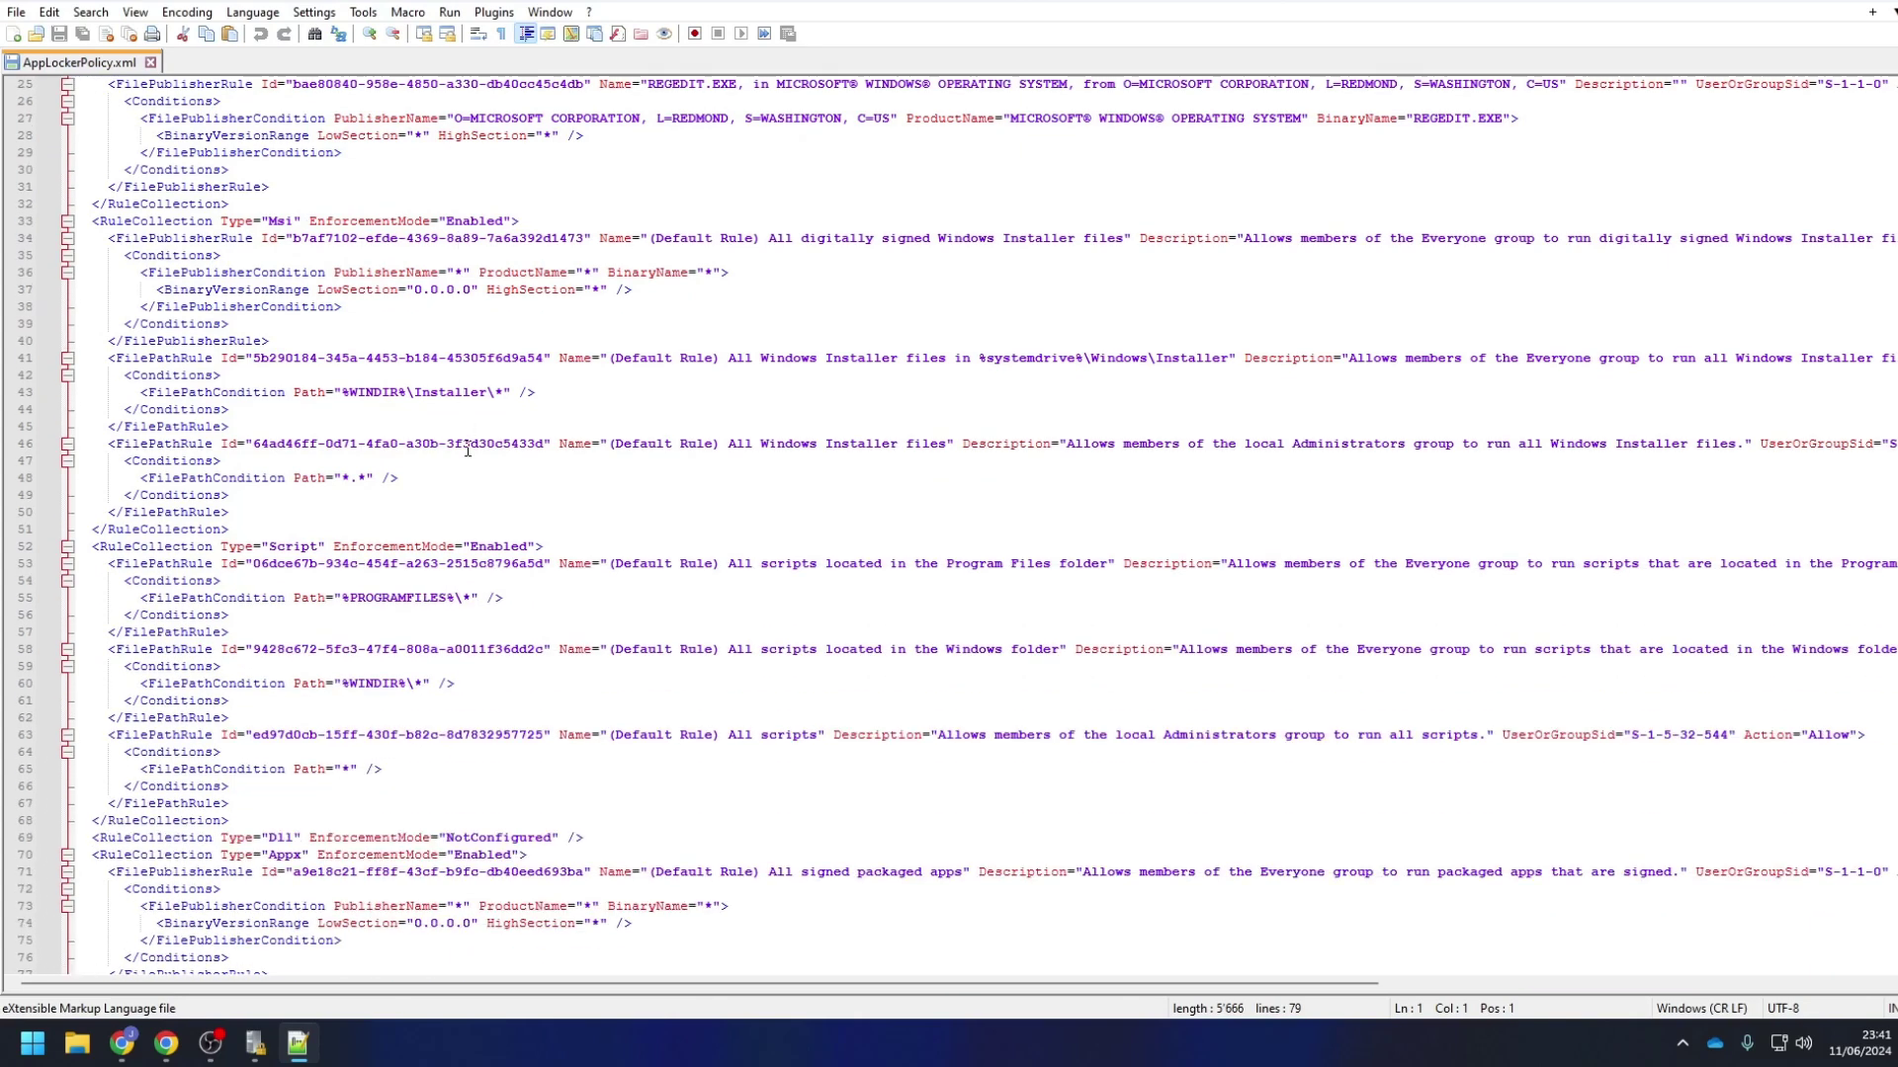
scroll(466, 618, down, 7)
scroll(474, 626, up, 12)
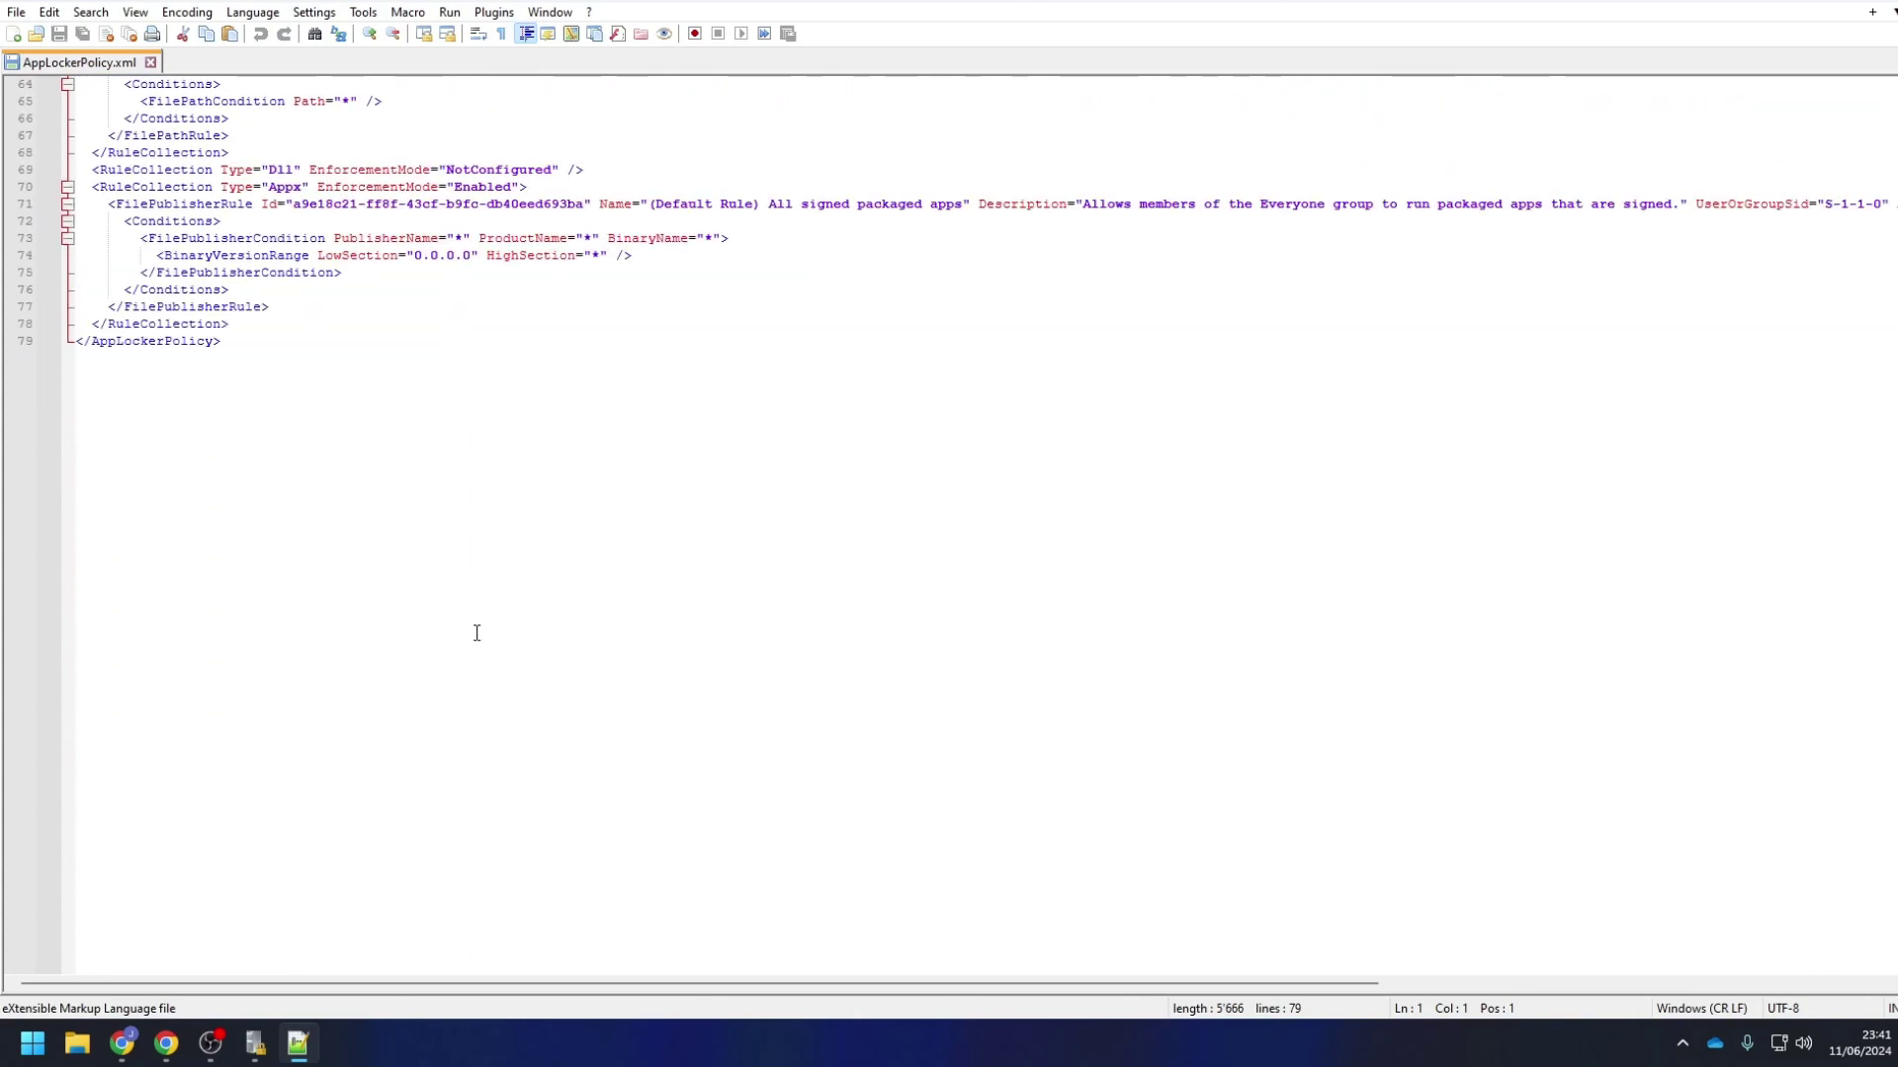
scroll(476, 632, up, 11)
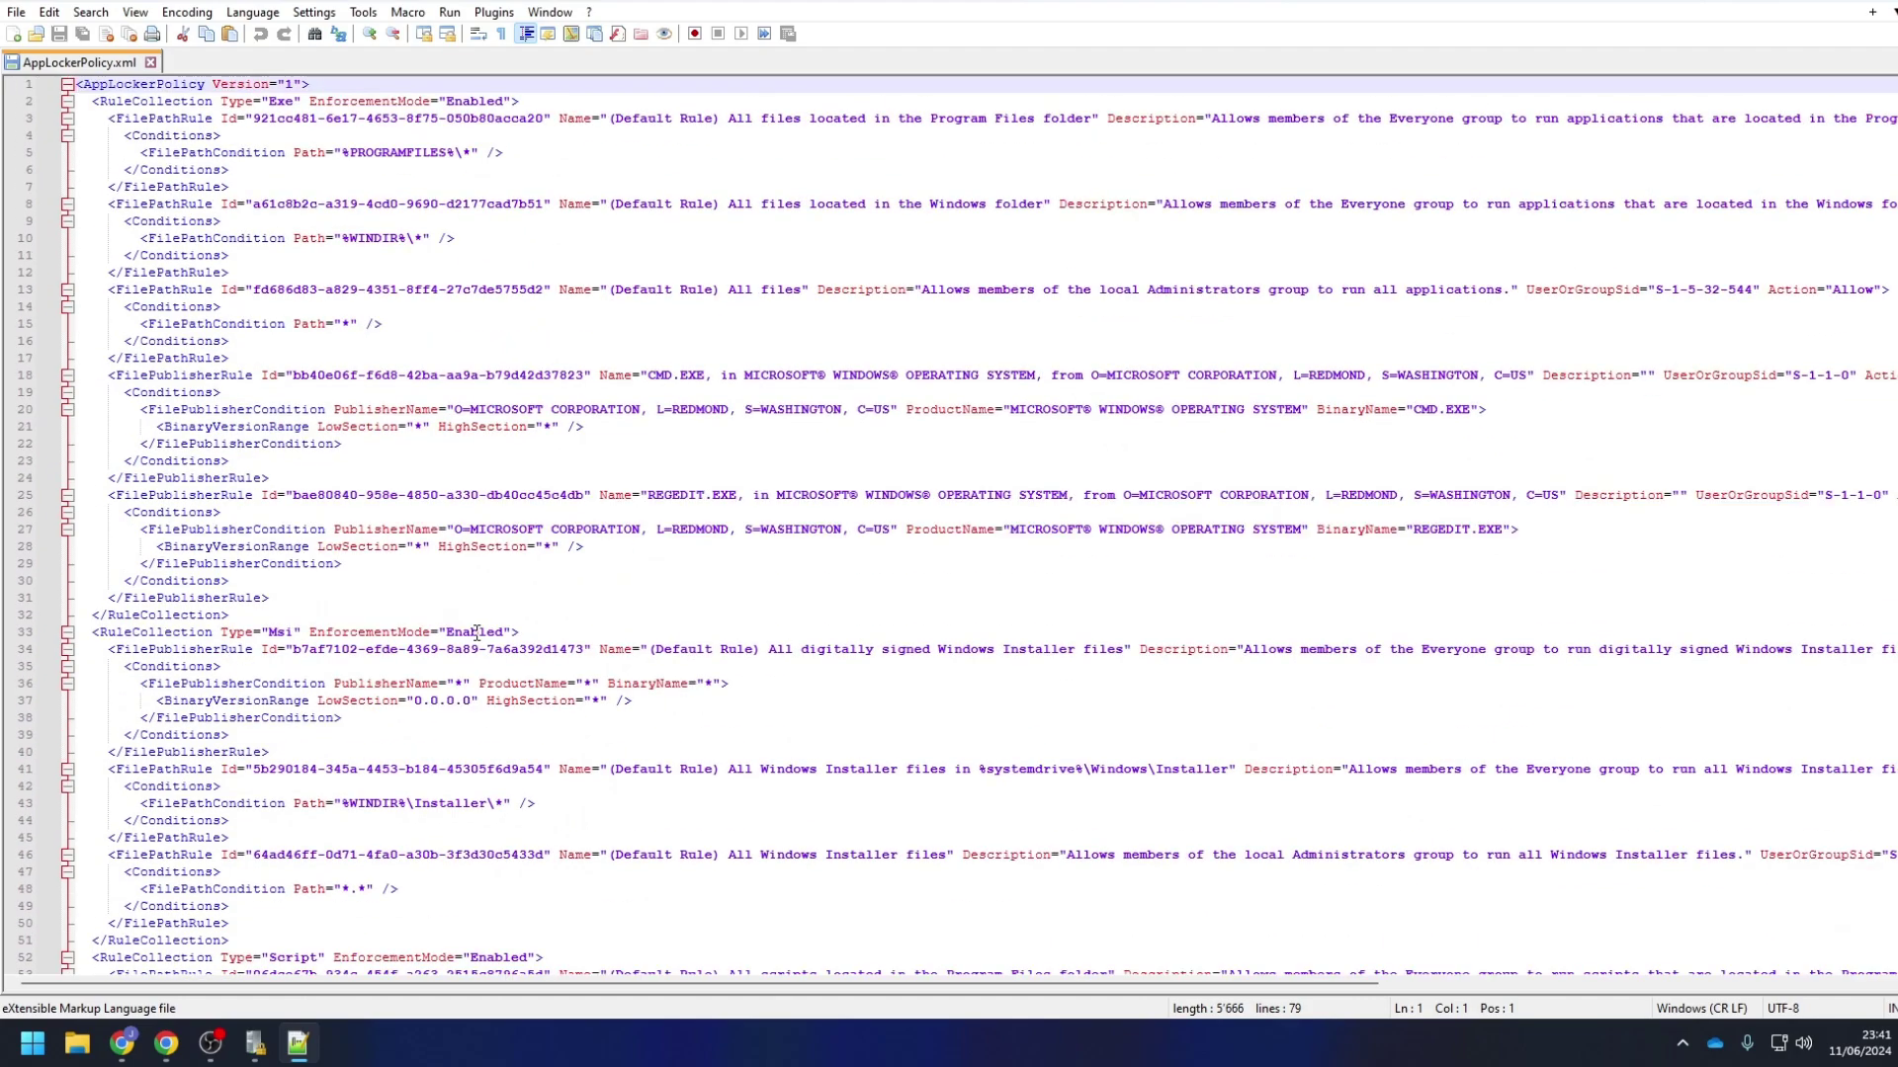
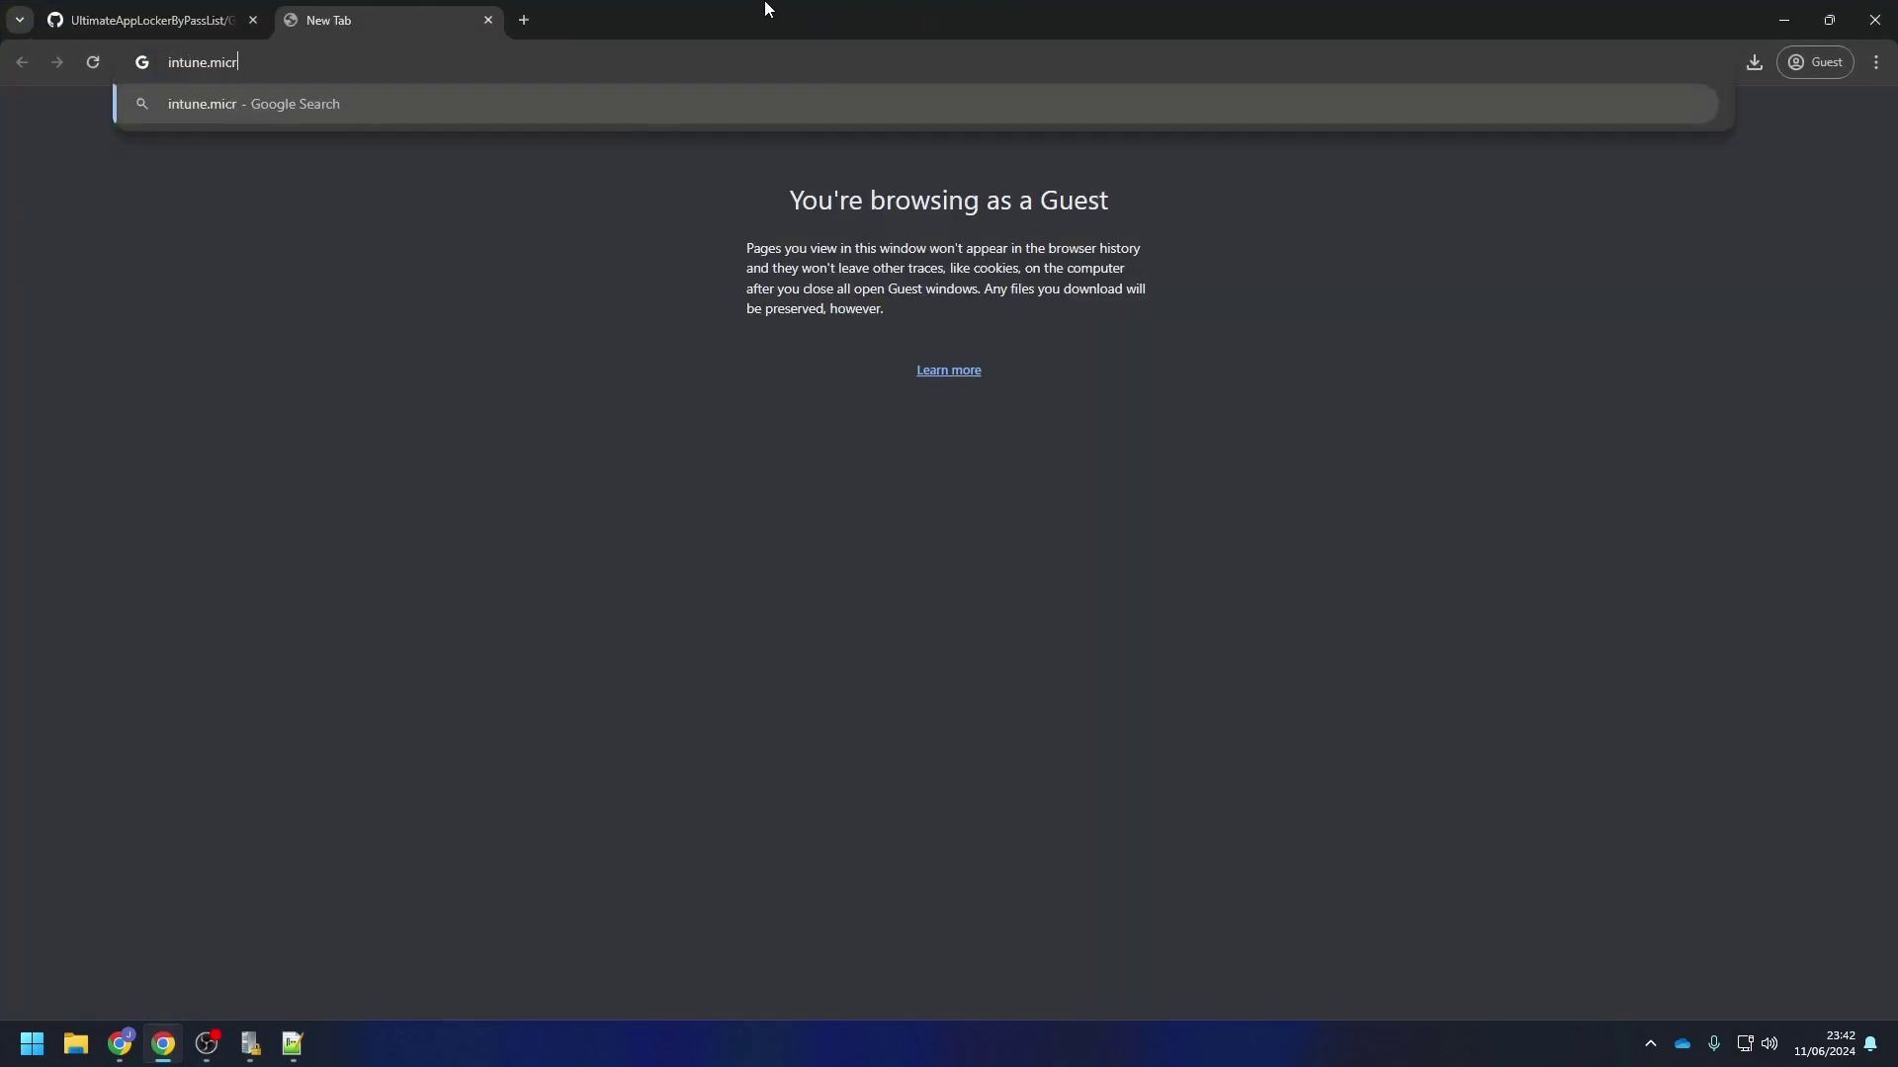
Go to intune.microsoft.com in Chrome and submit the administrator account's e-mail and password to sign in
key(Return)
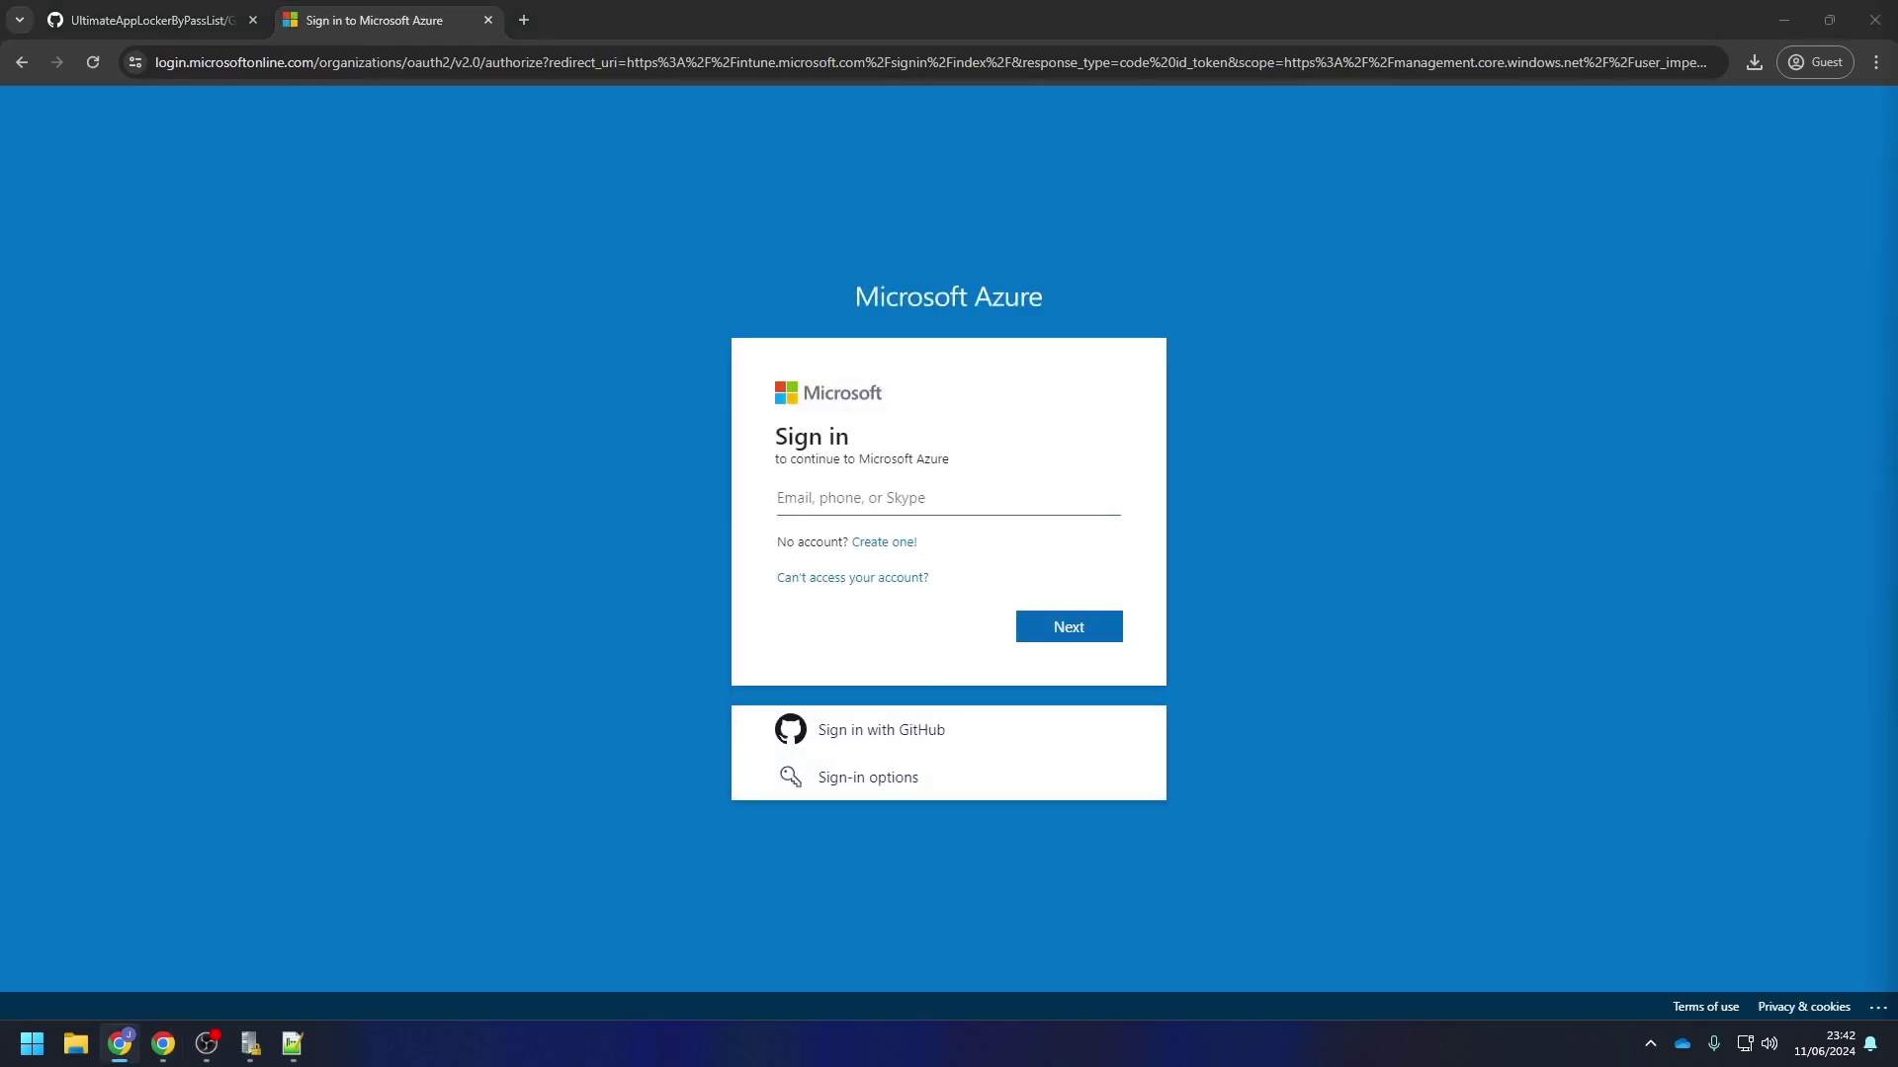
click(940, 490)
key(ctrl+v)
click(1070, 627)
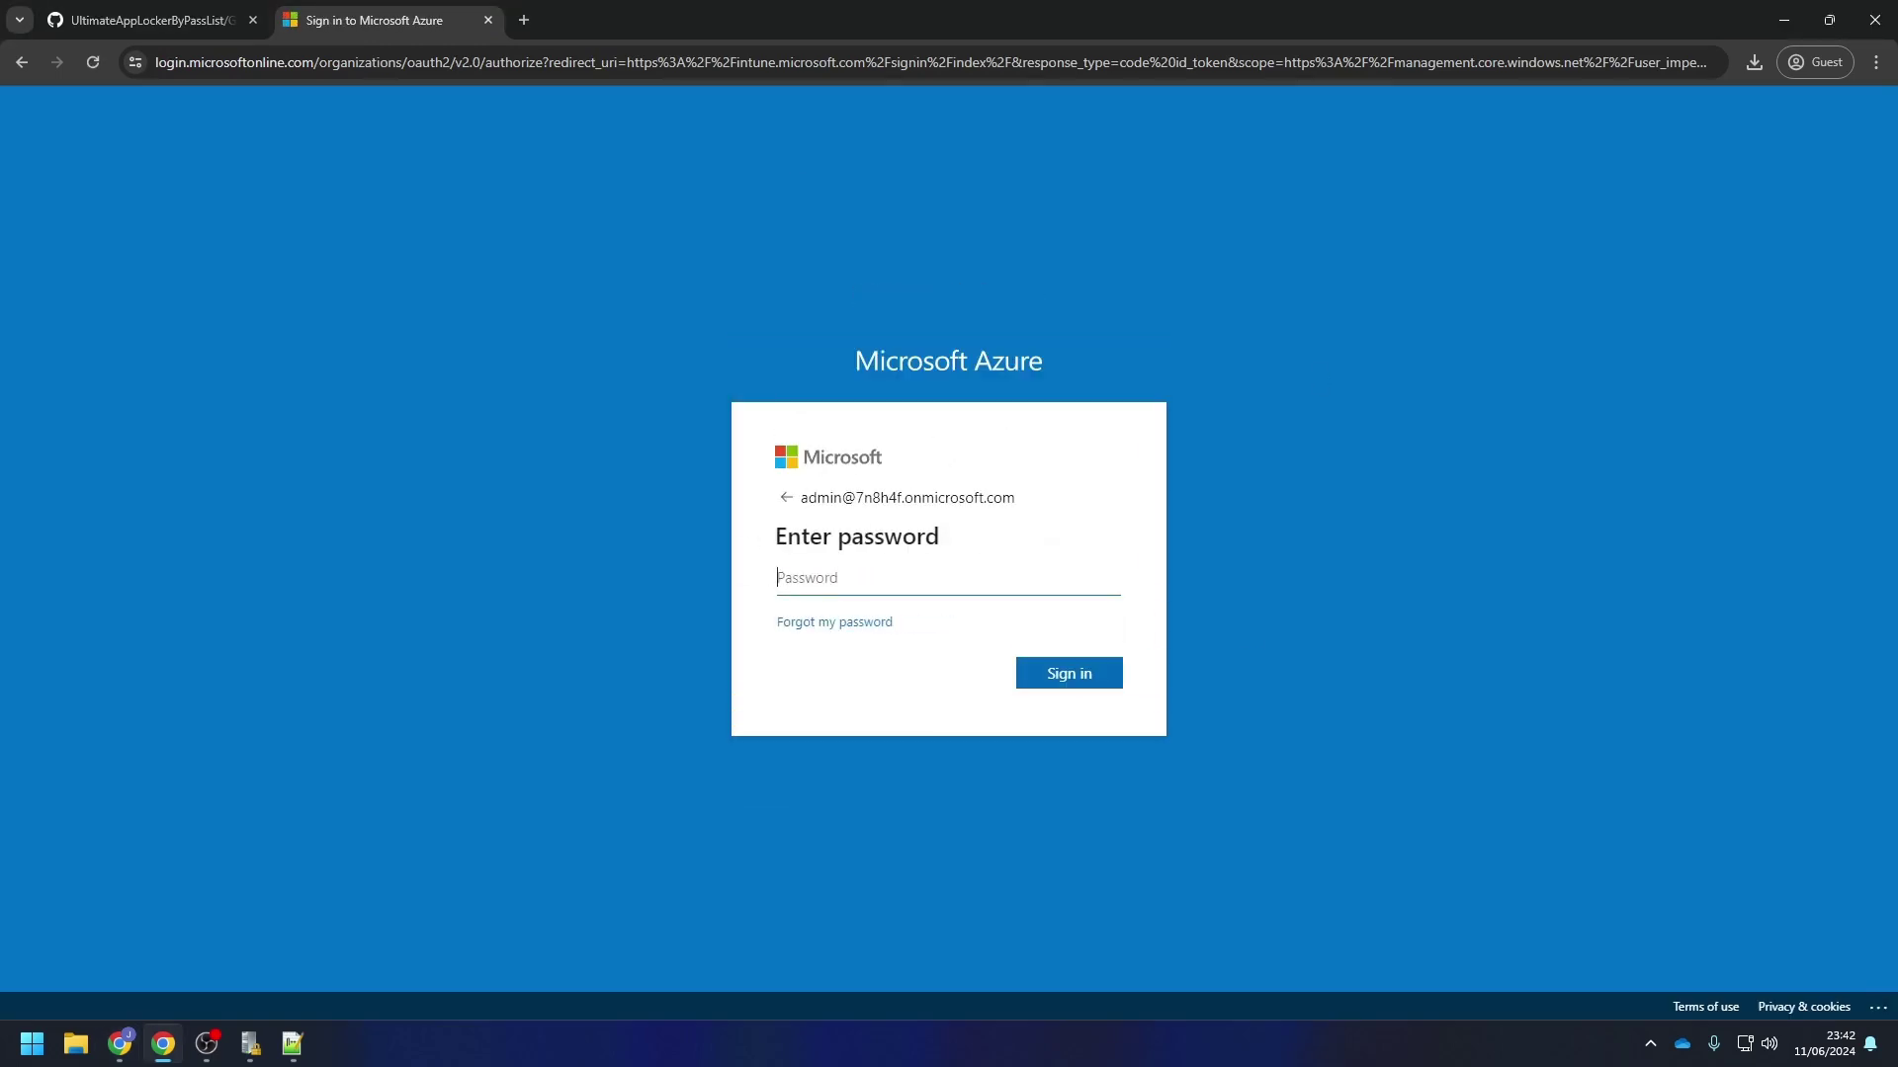
click(948, 577)
key(ctrl+v)
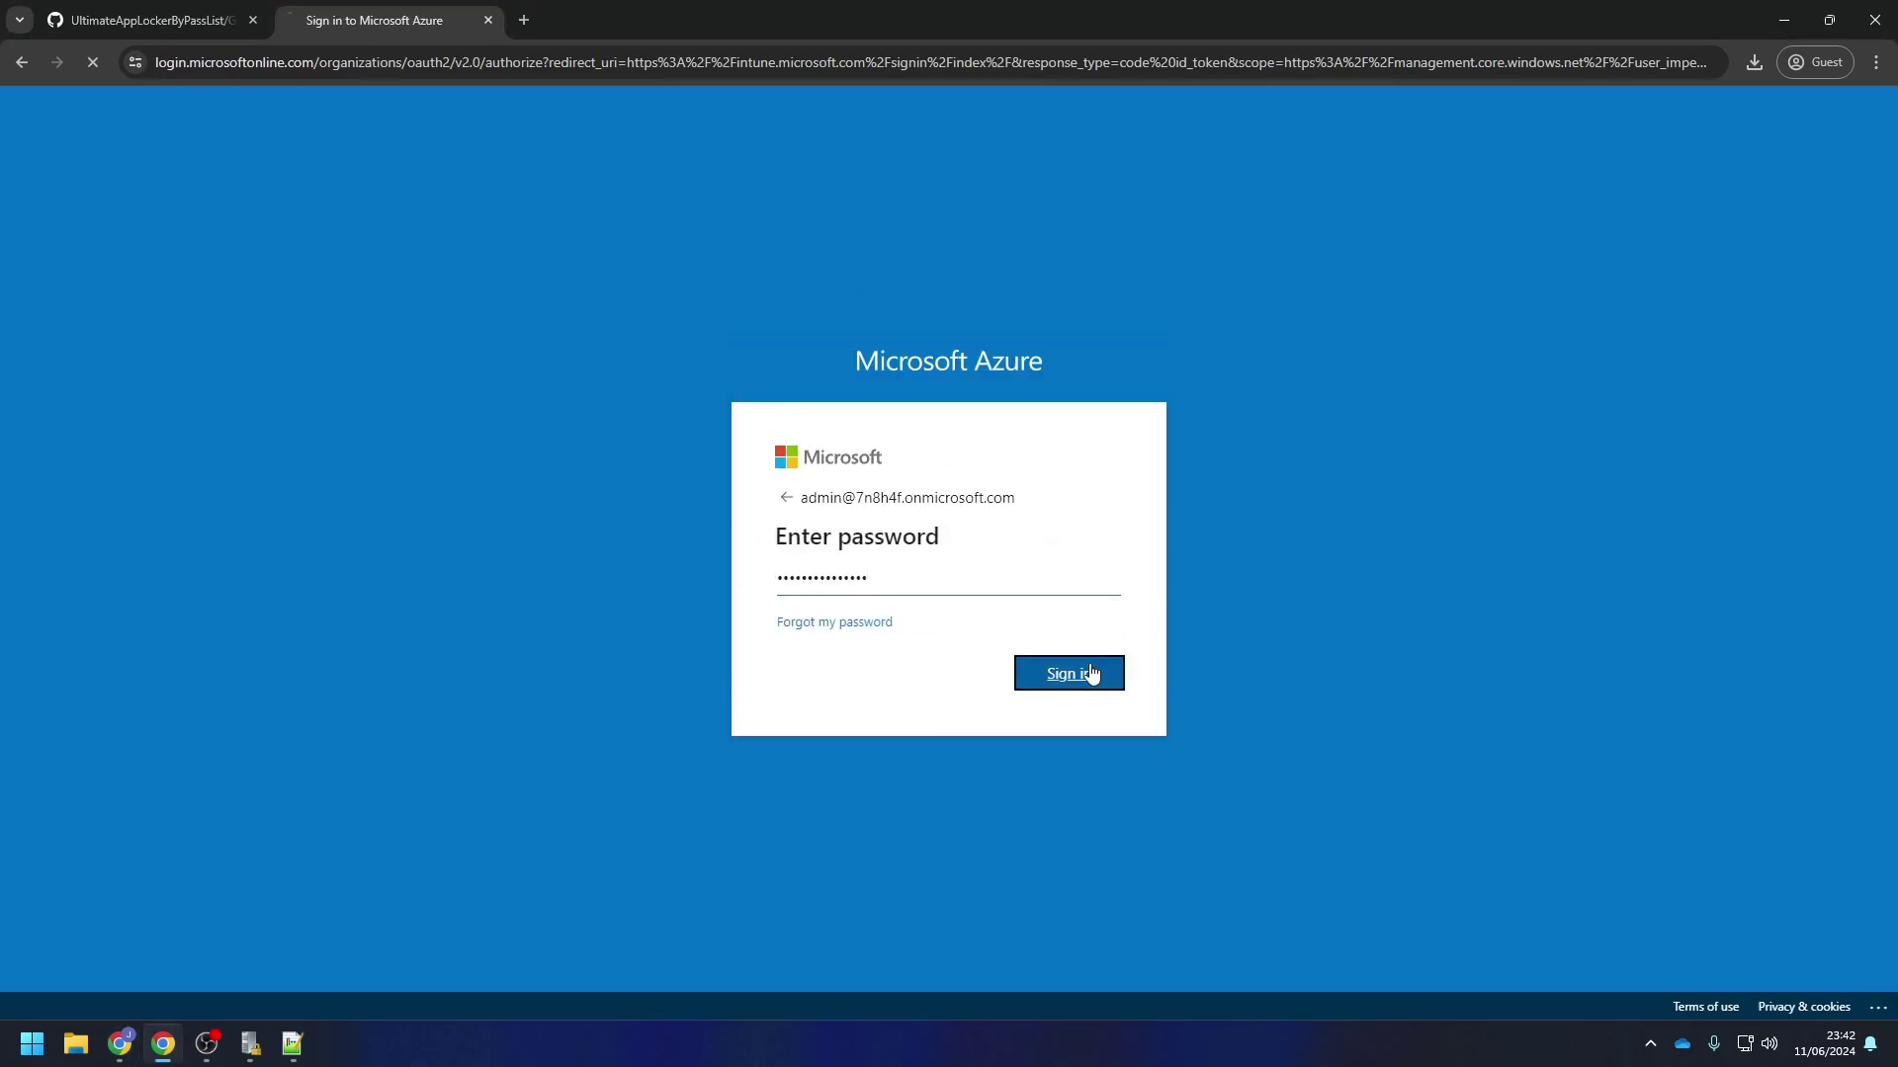
click(1088, 670)
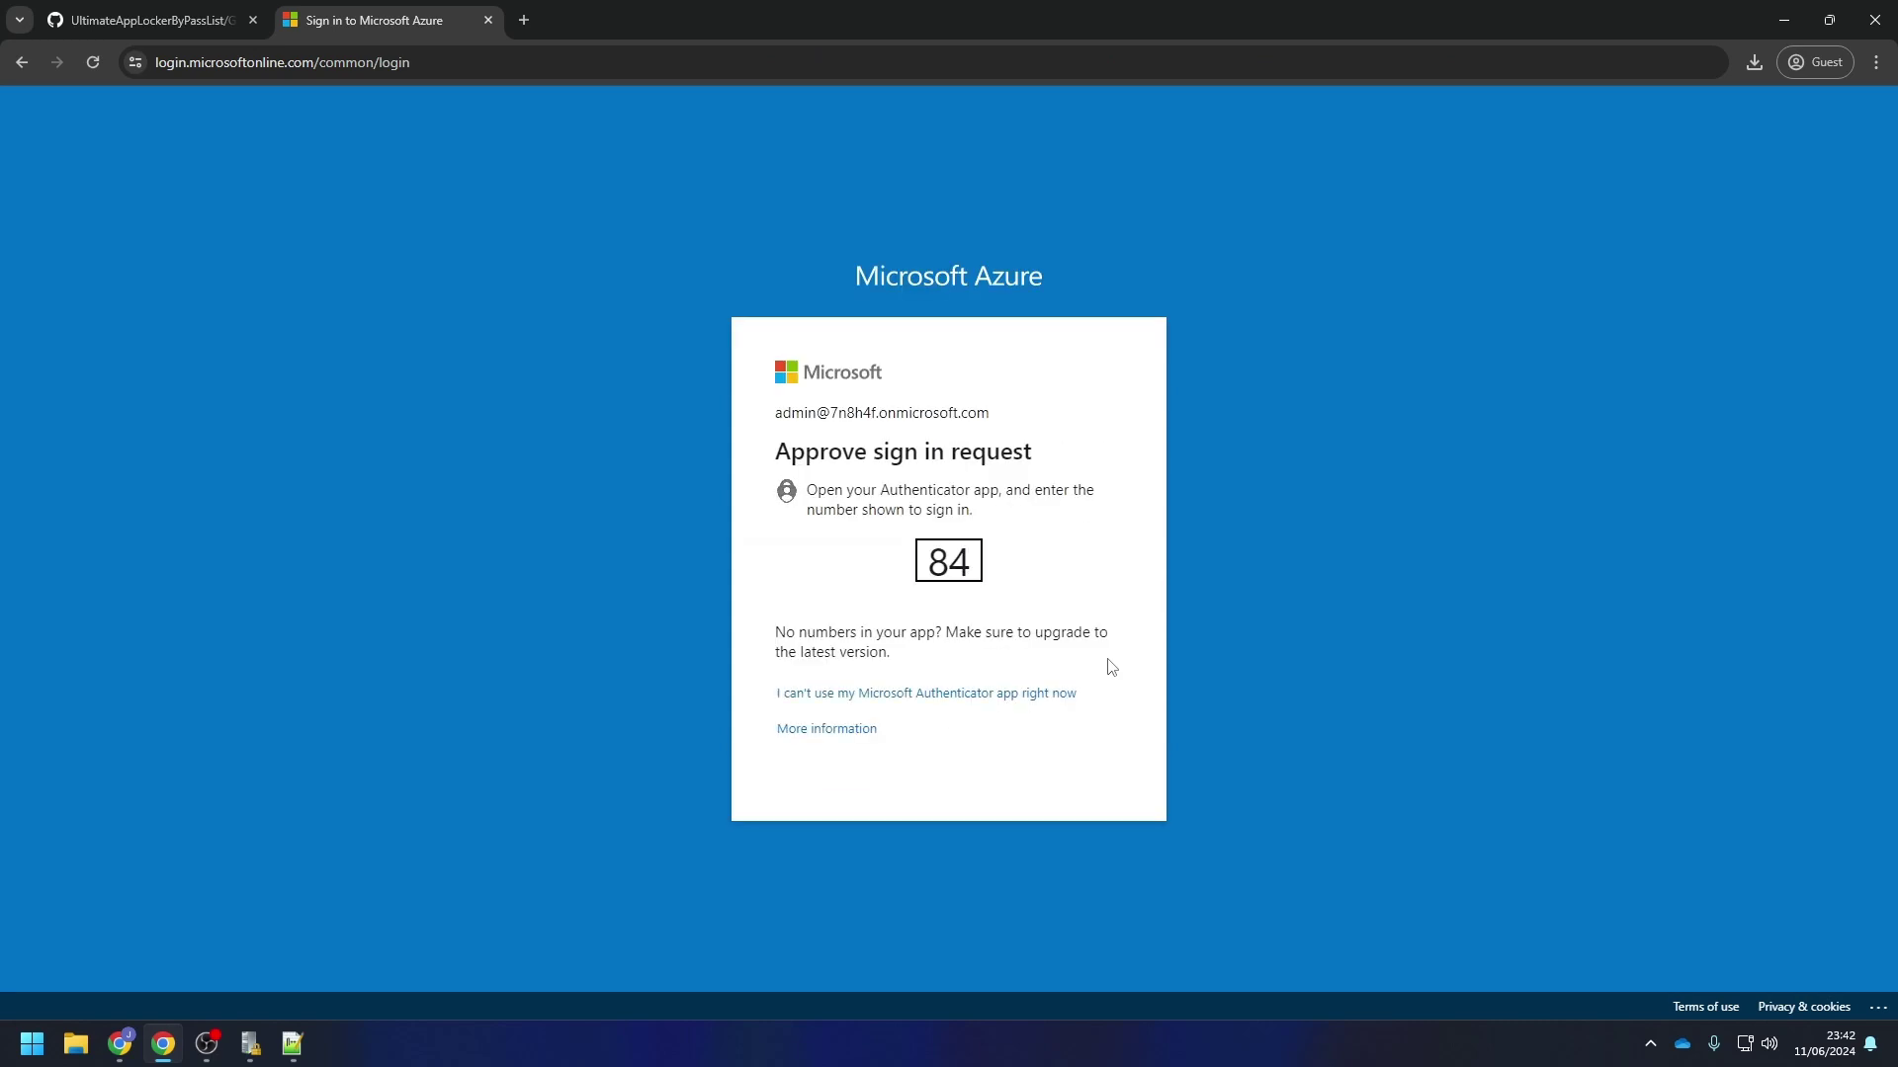
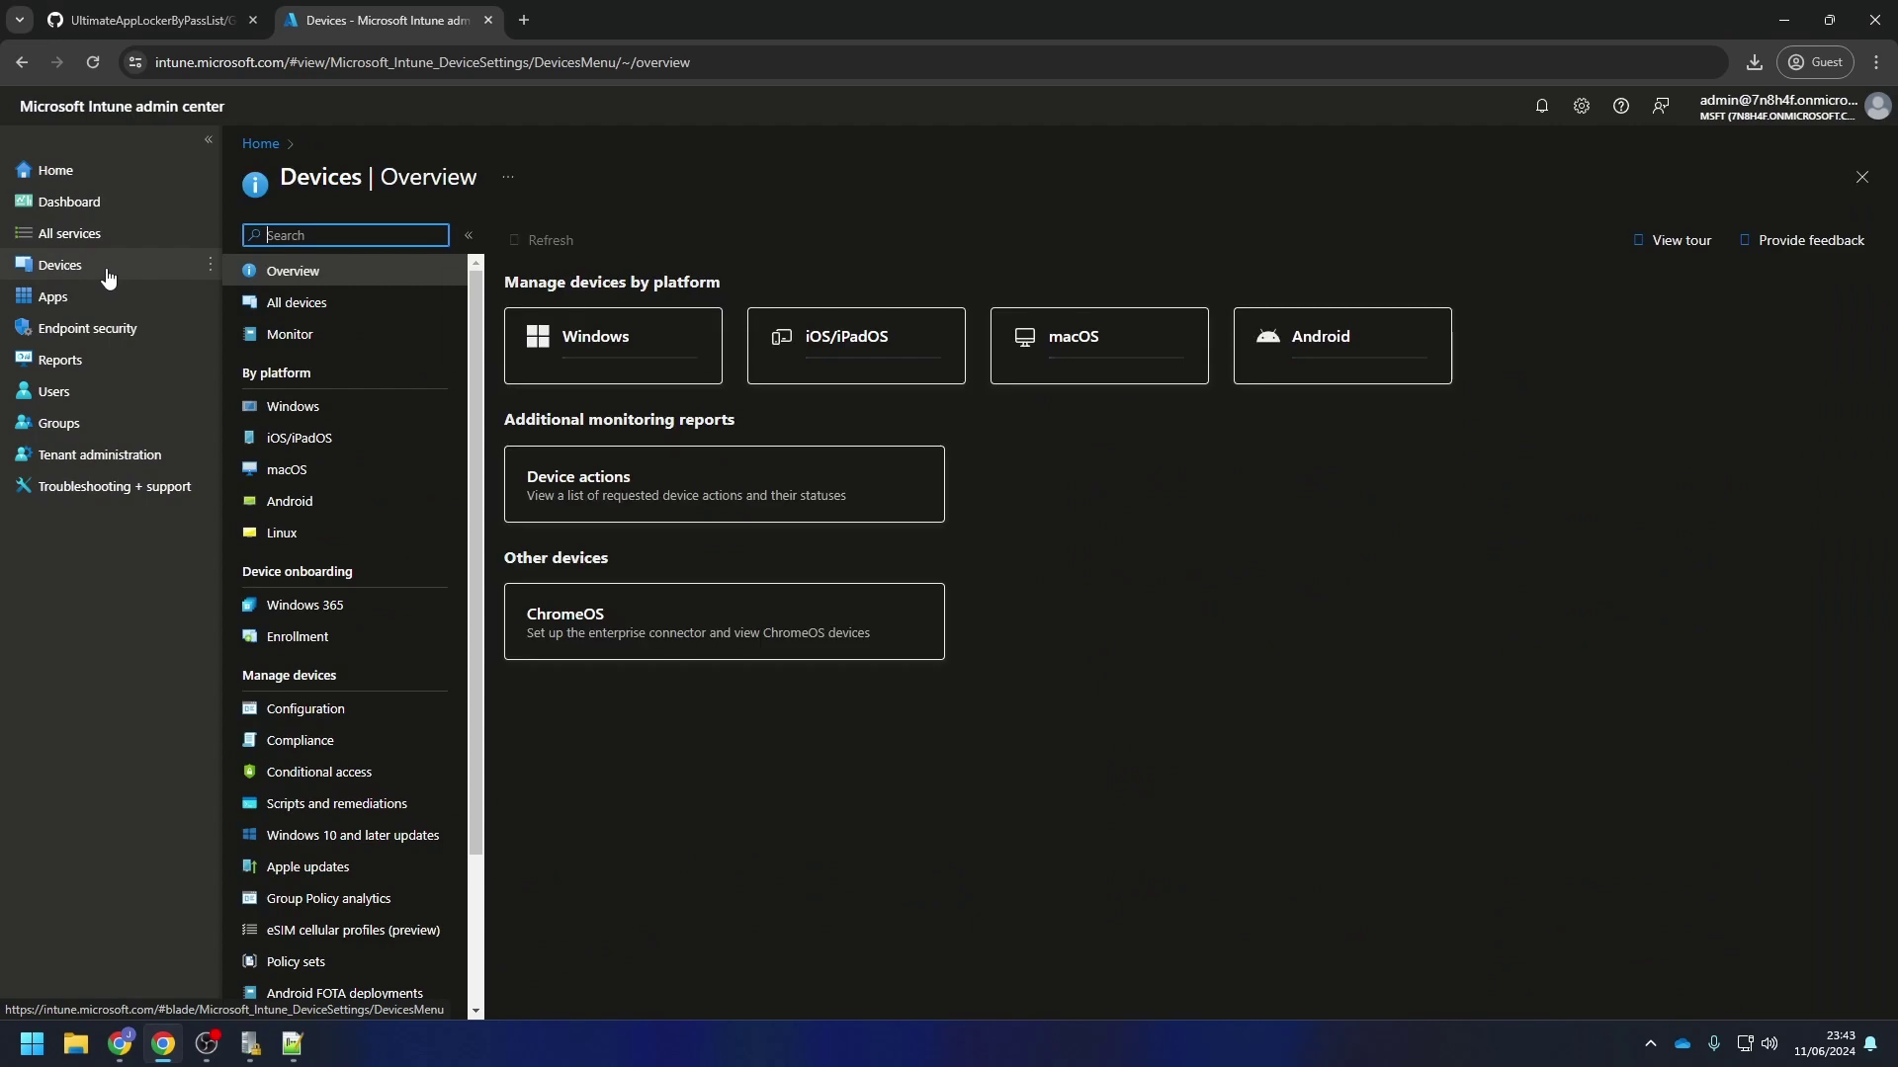
Start a new Windows configuration profile for the Windows 10 and later platform, using the Custom template
click(310, 410)
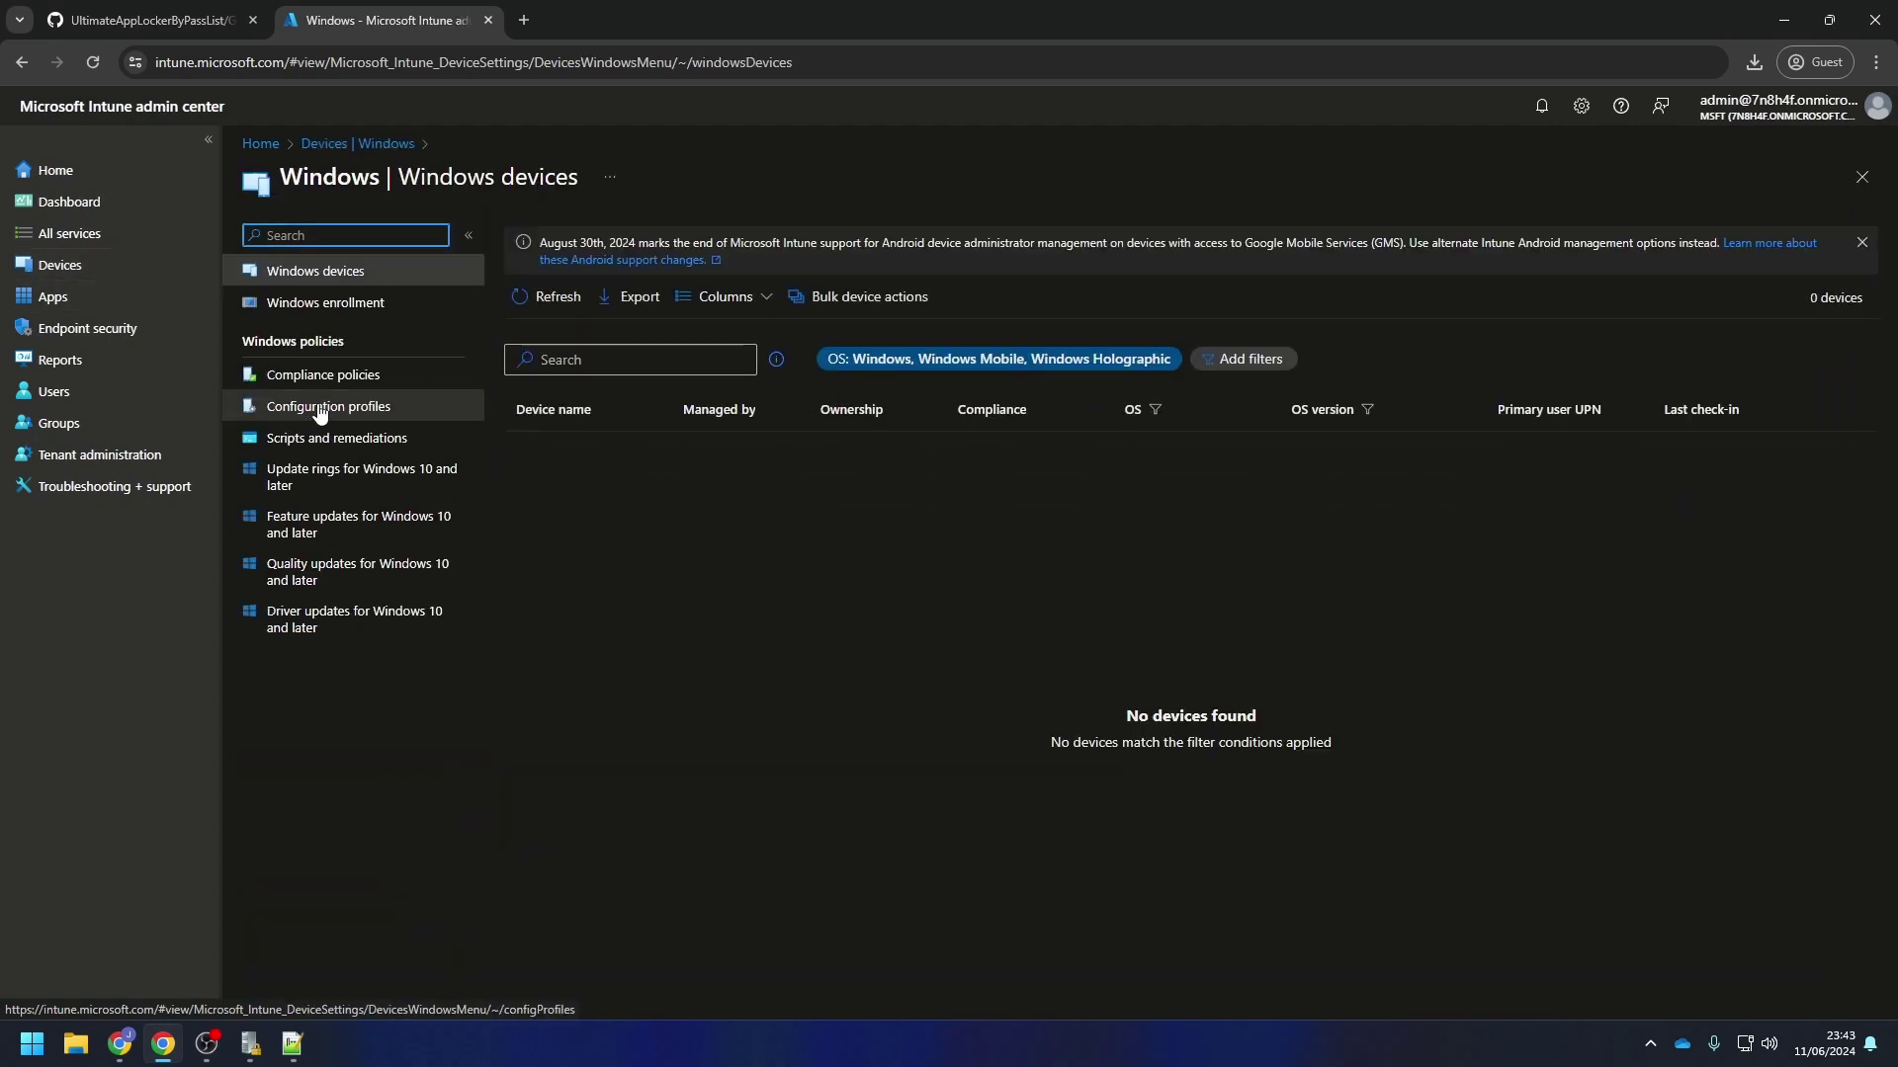
click(337, 413)
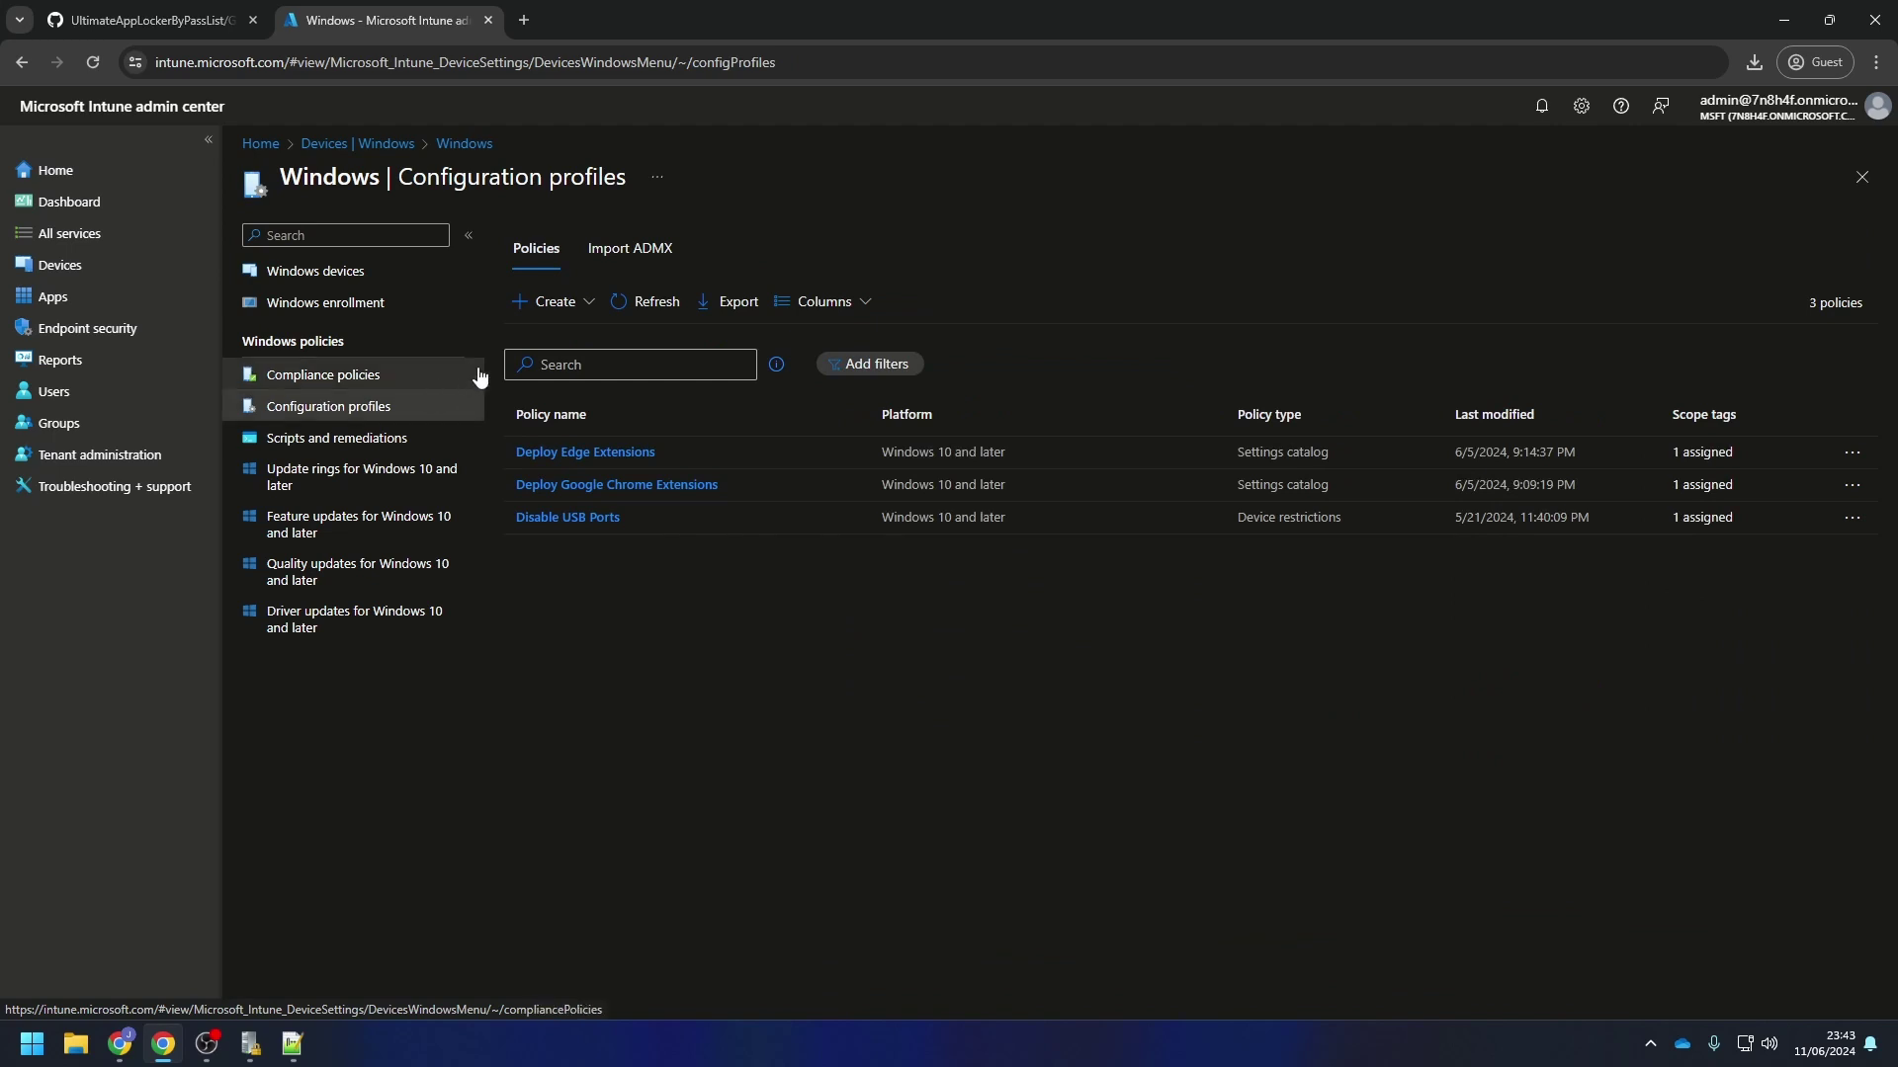
click(554, 301)
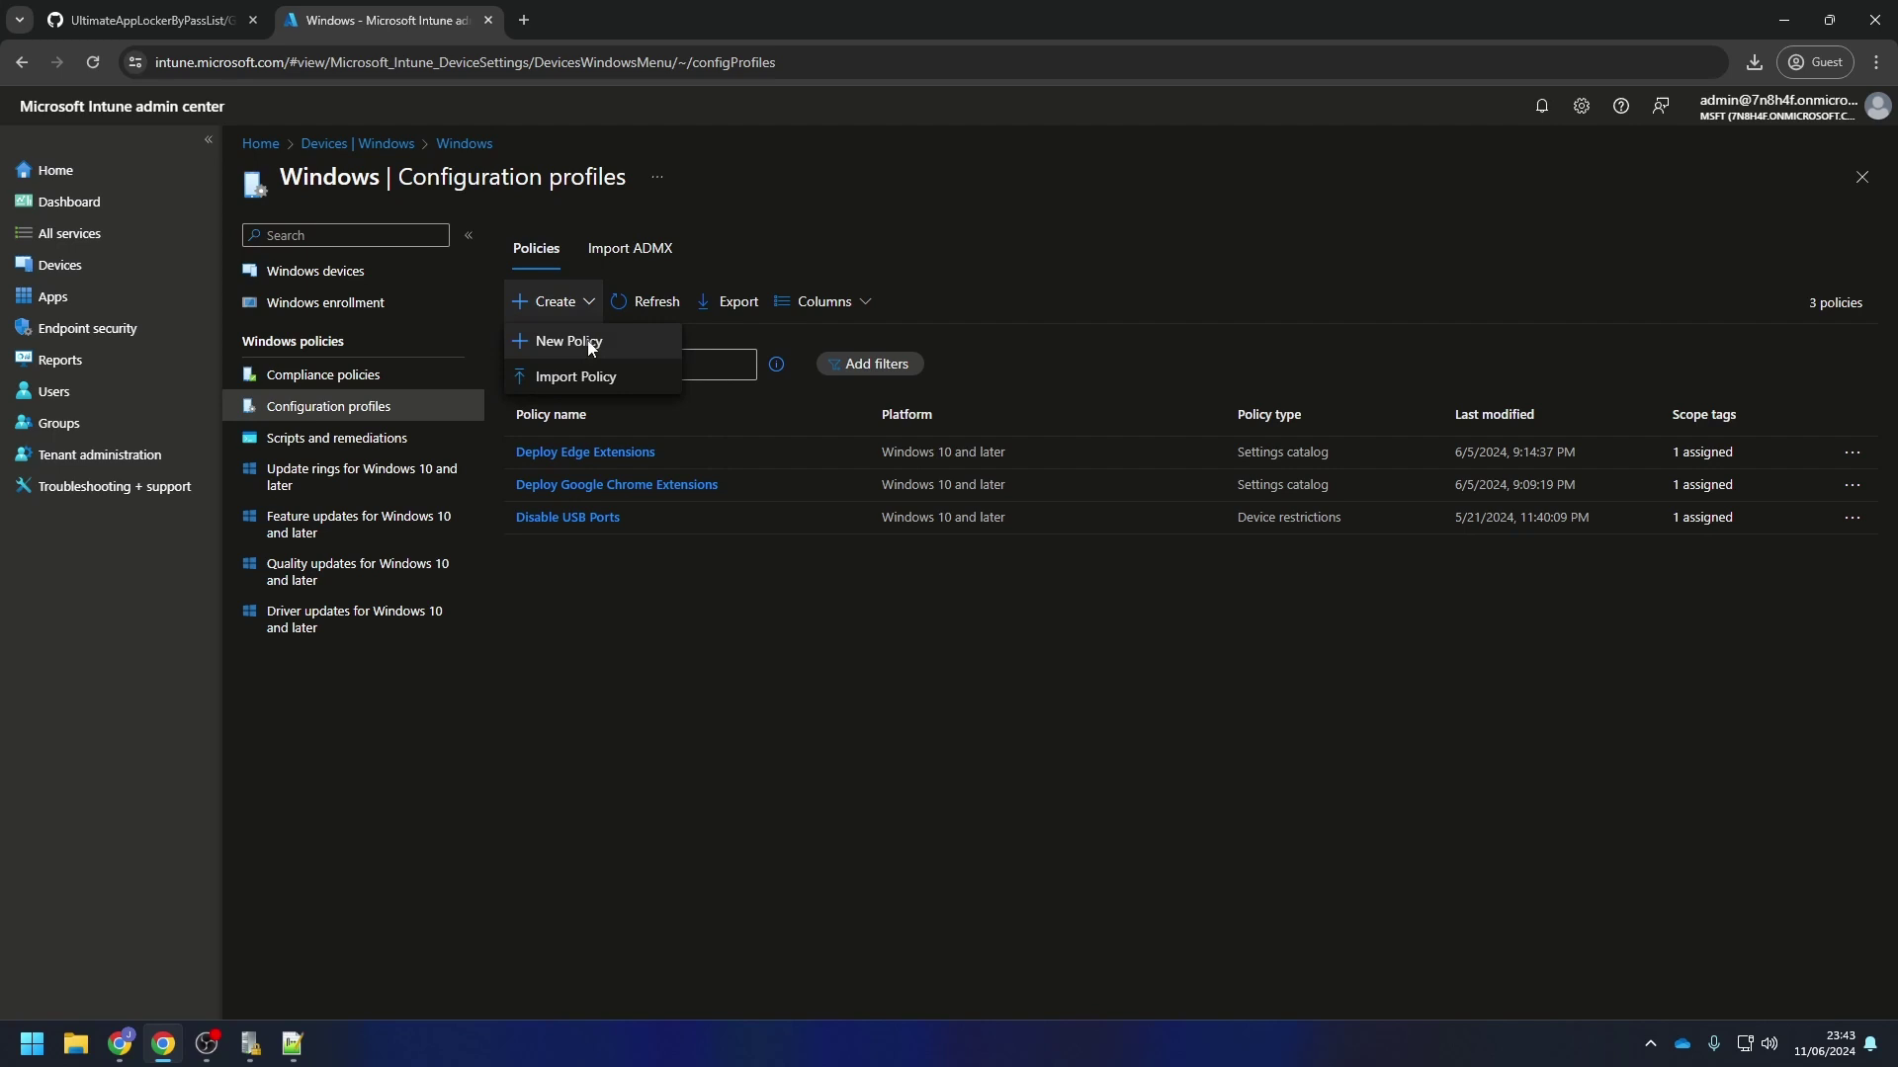
click(590, 346)
click(1462, 244)
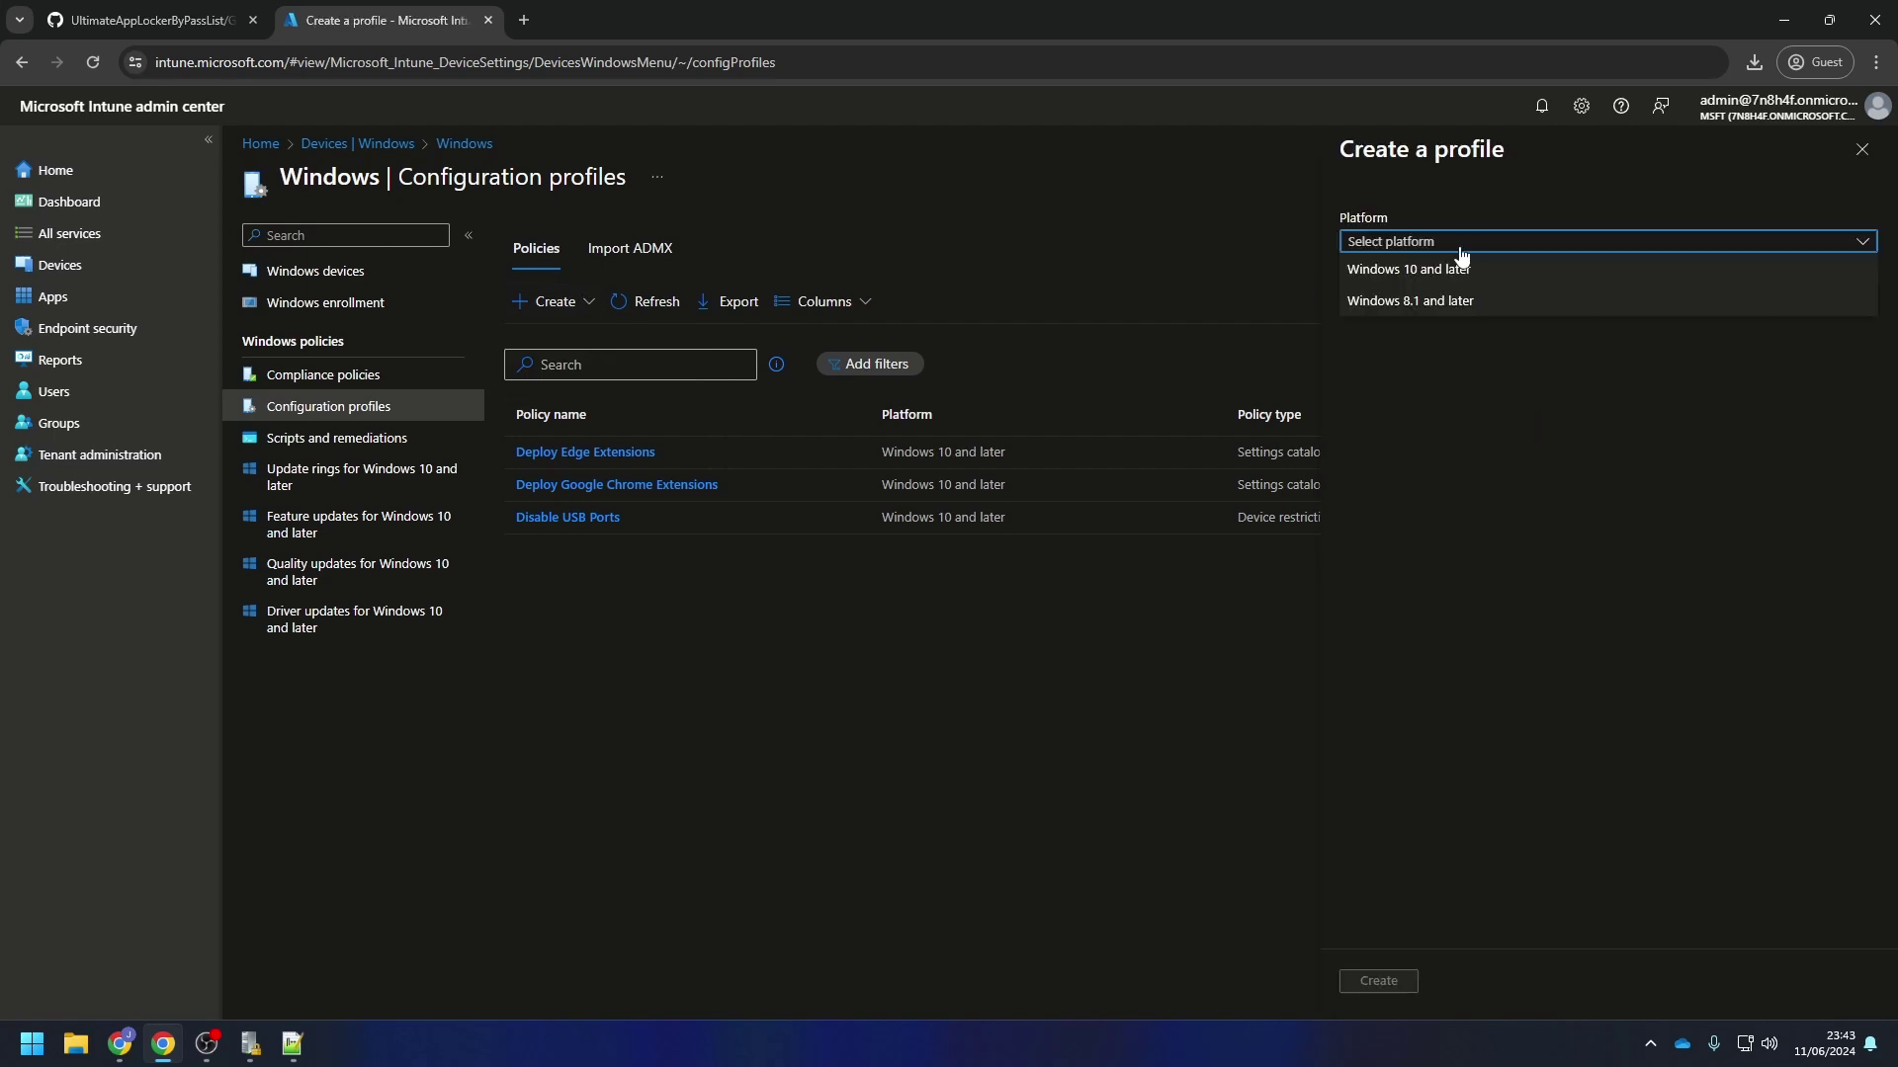
click(1466, 271)
click(1467, 300)
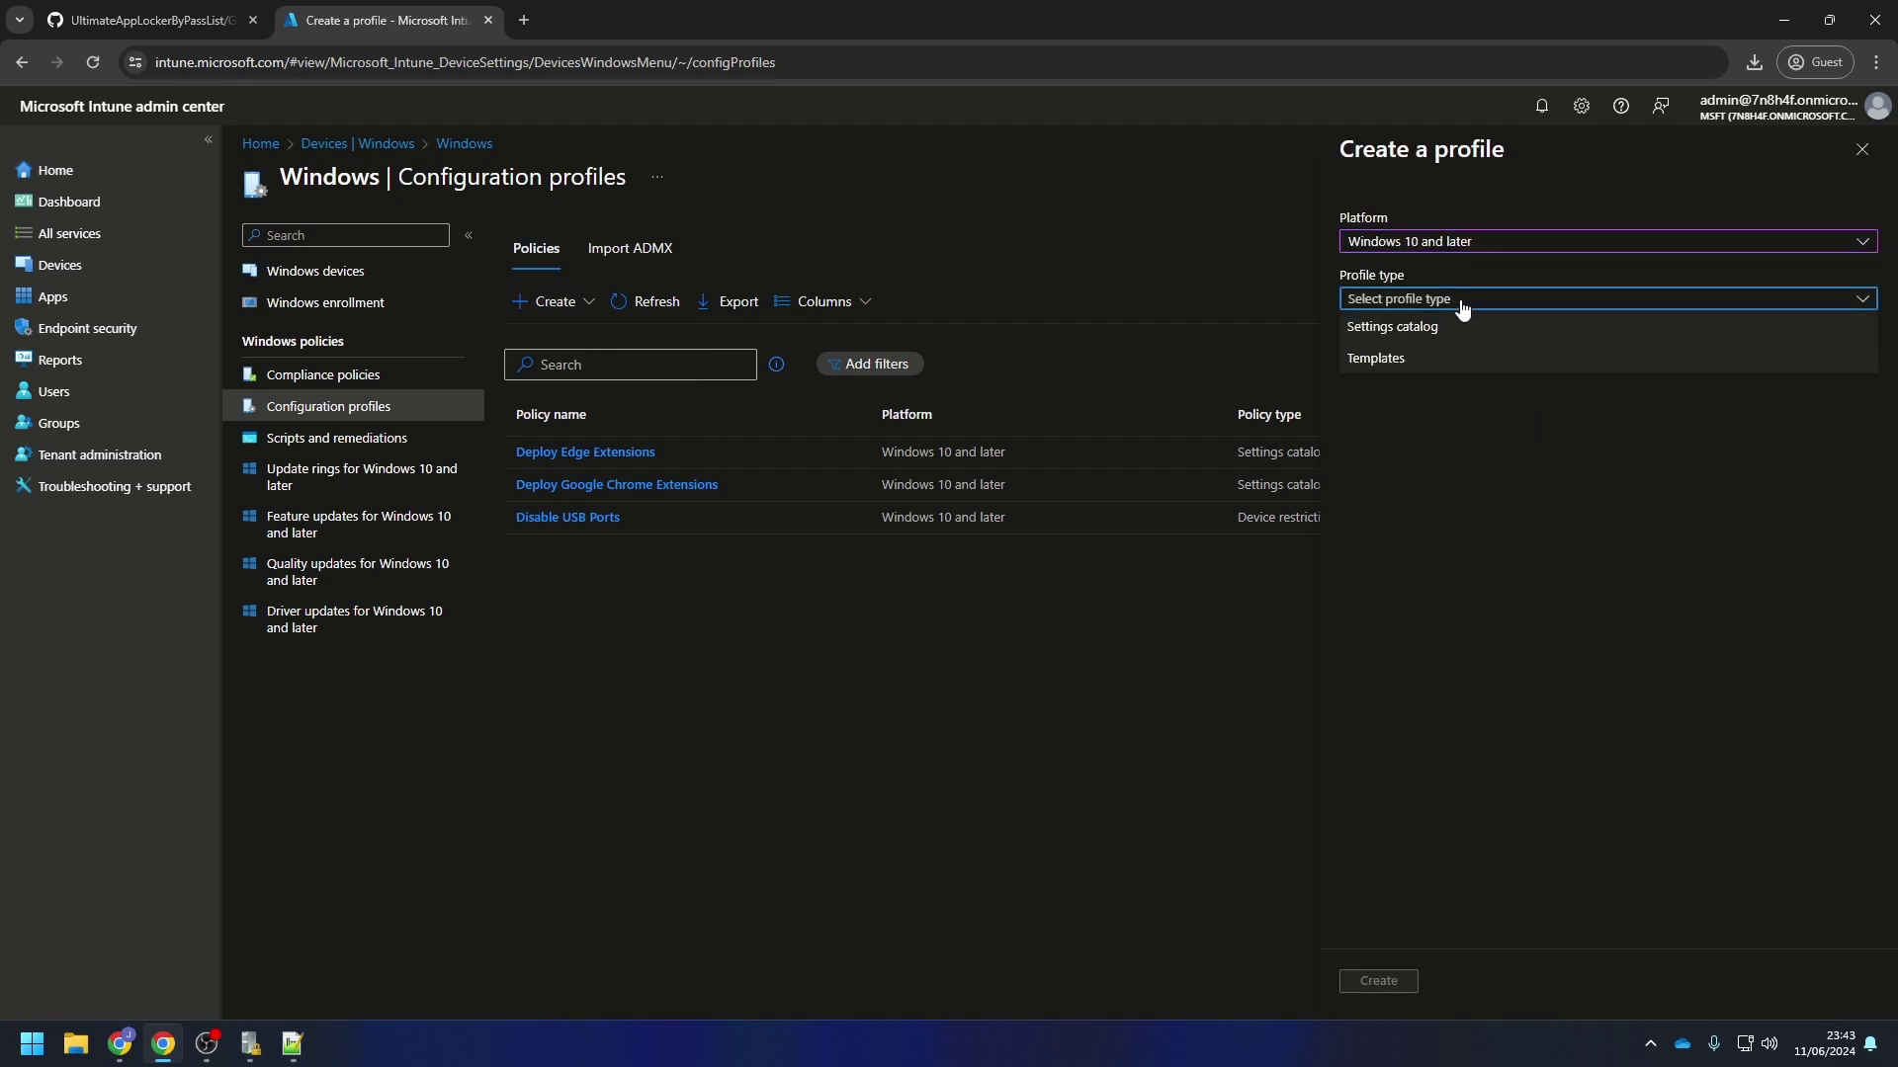
click(1468, 358)
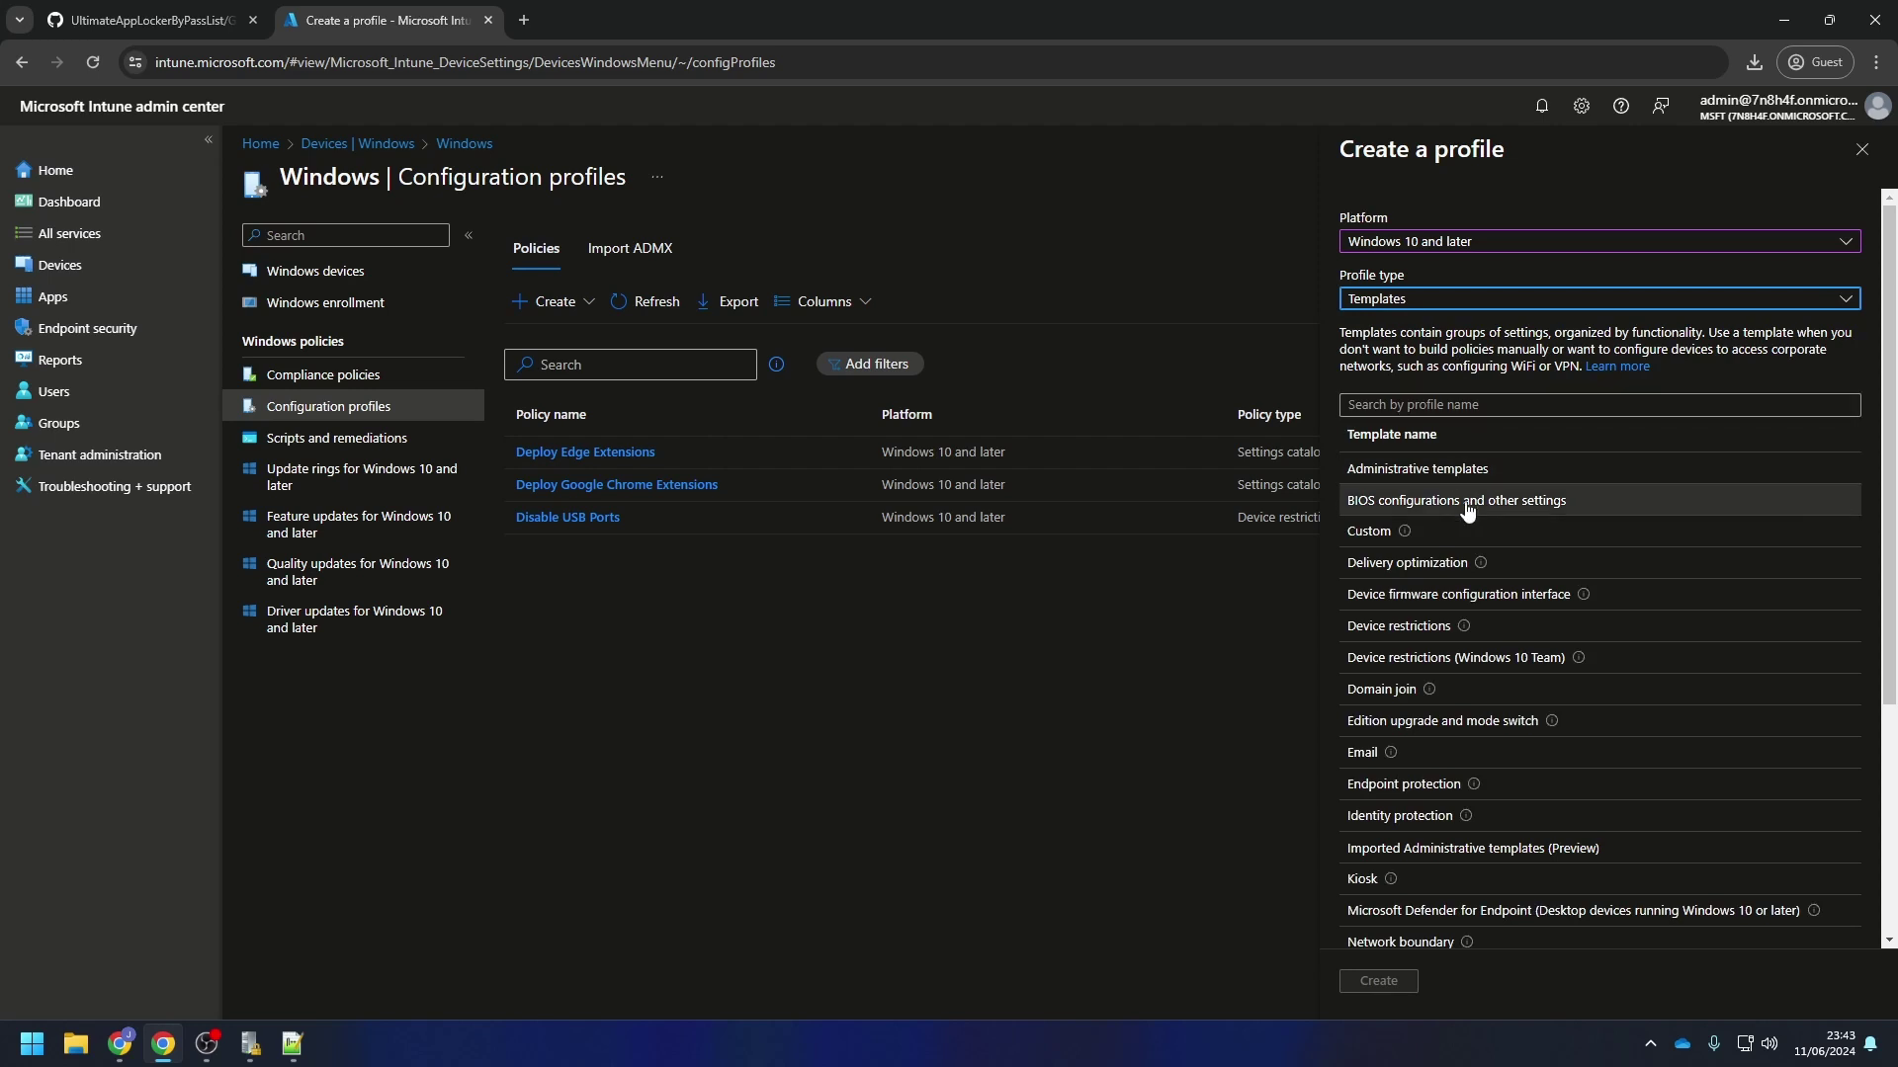
click(1379, 546)
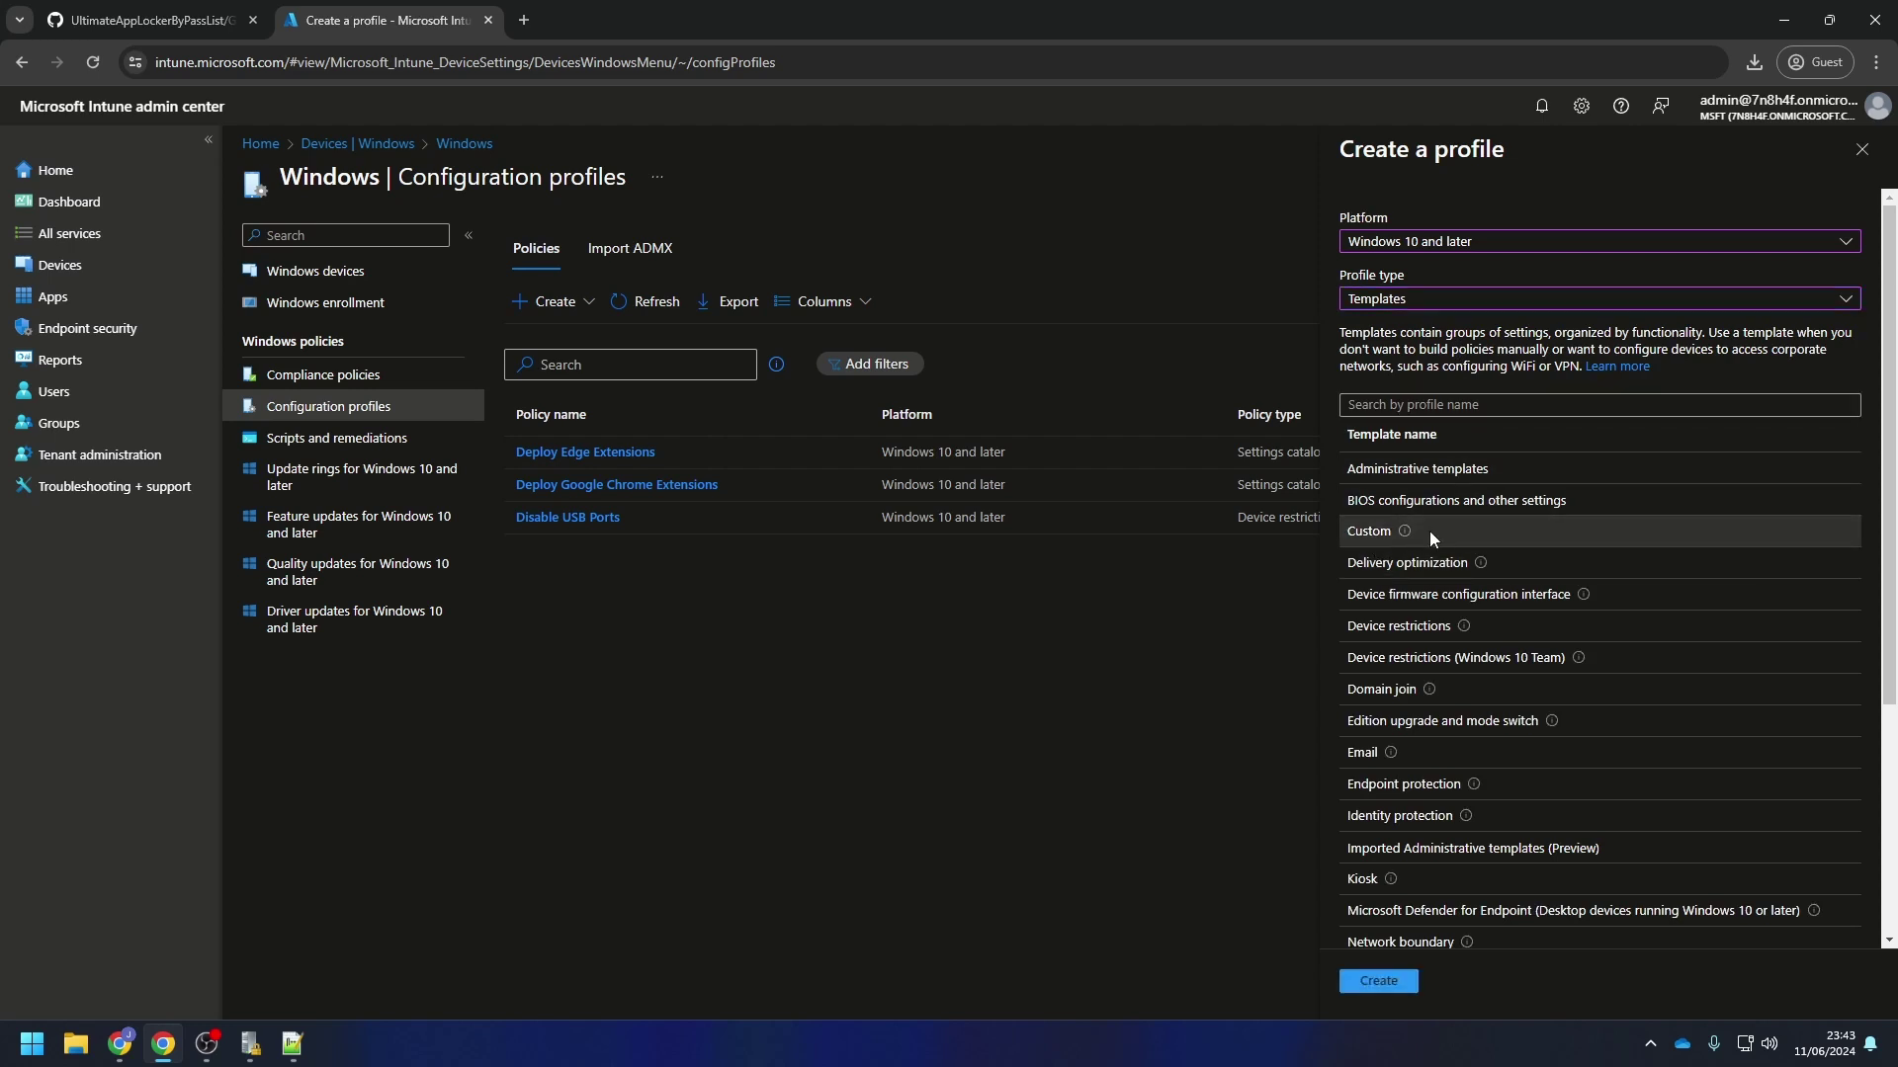
click(1404, 981)
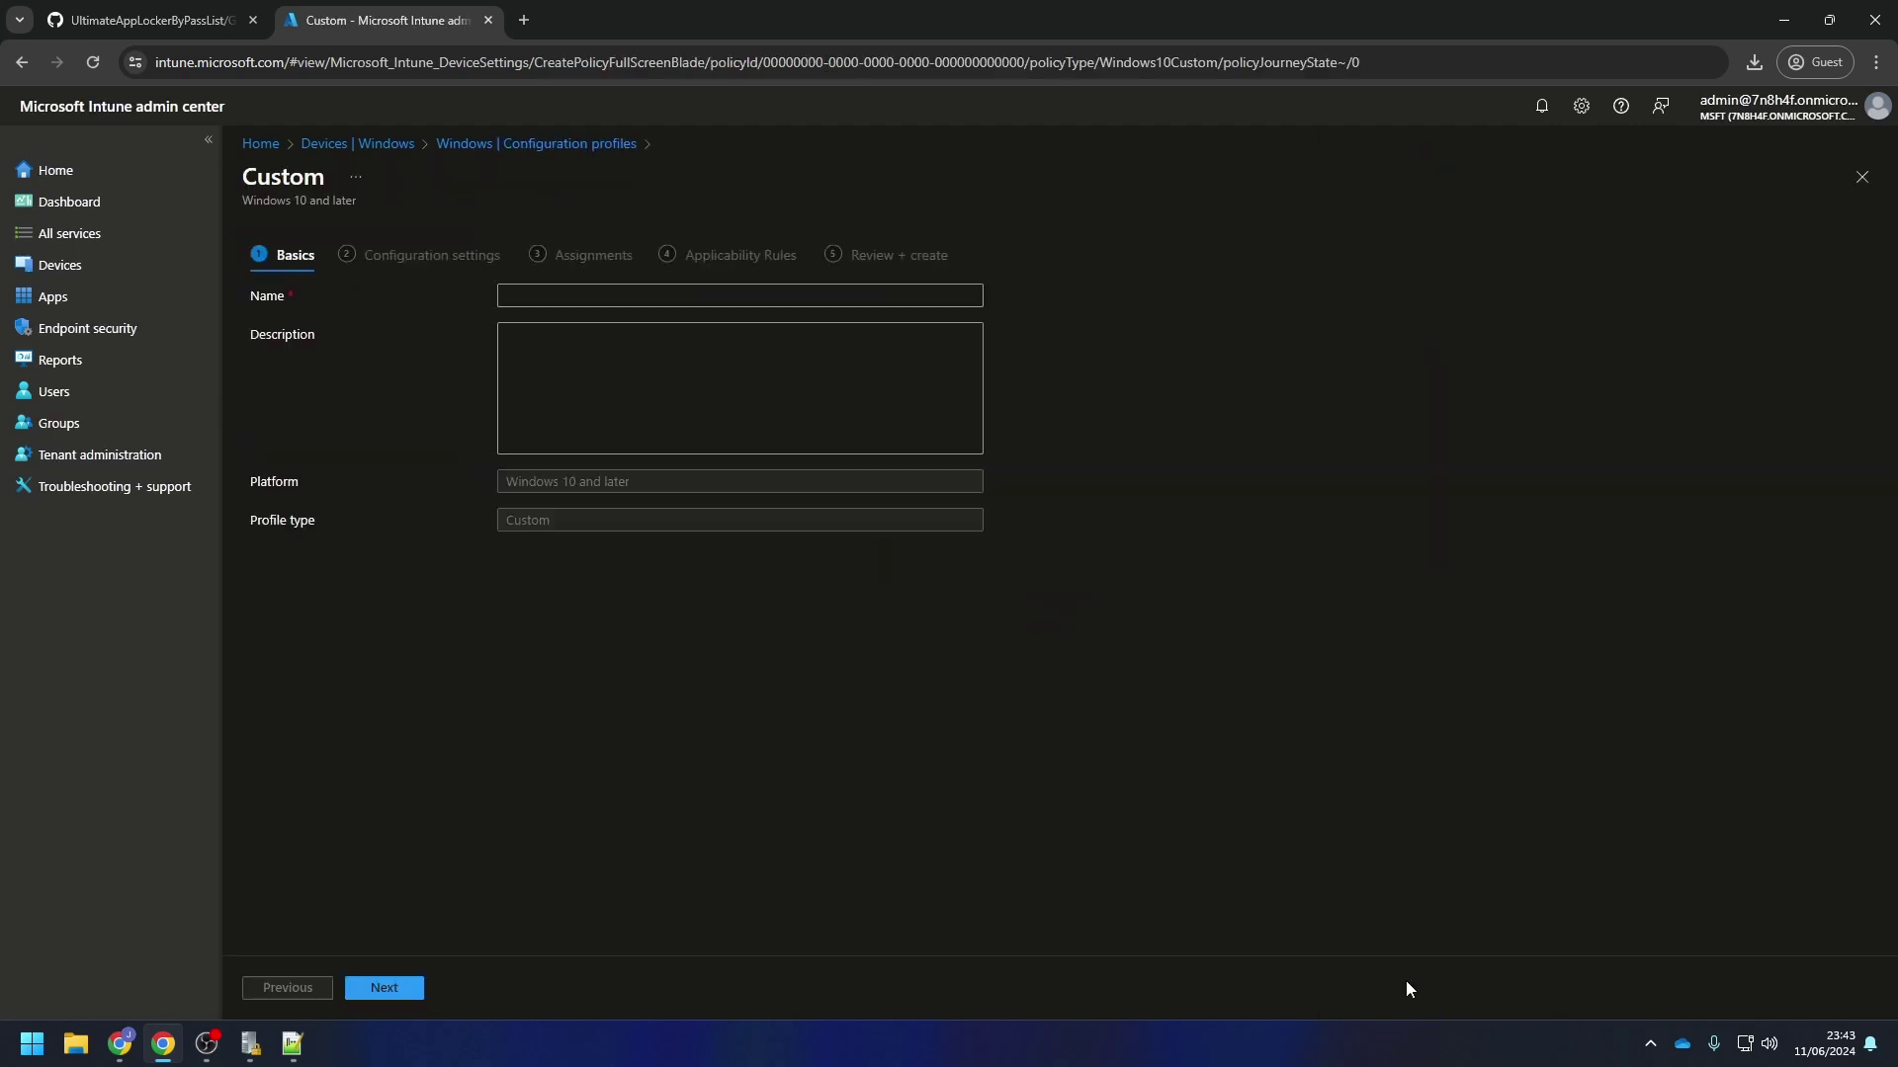
Name the custom profile "AppLocker Production" and proceed to its configuration settings
click(680, 296)
text(A)
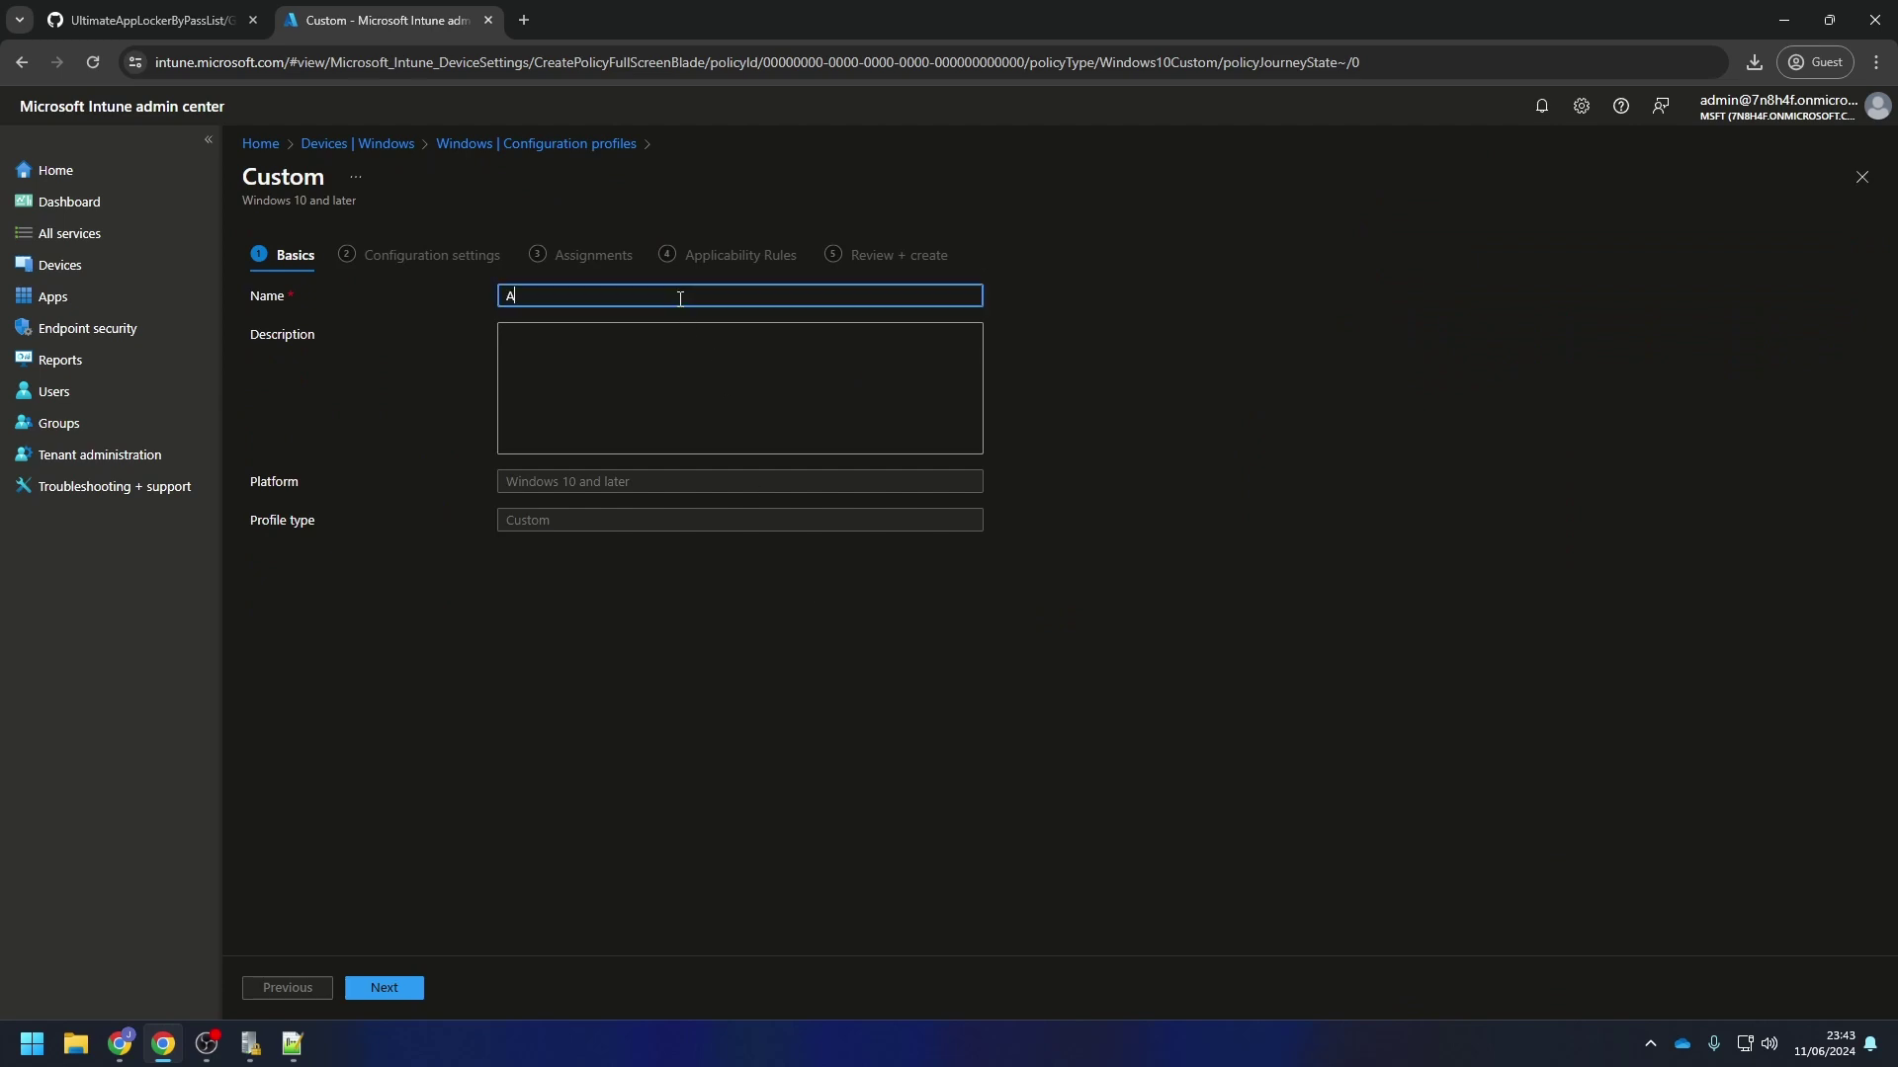
text(ppLocker Production)
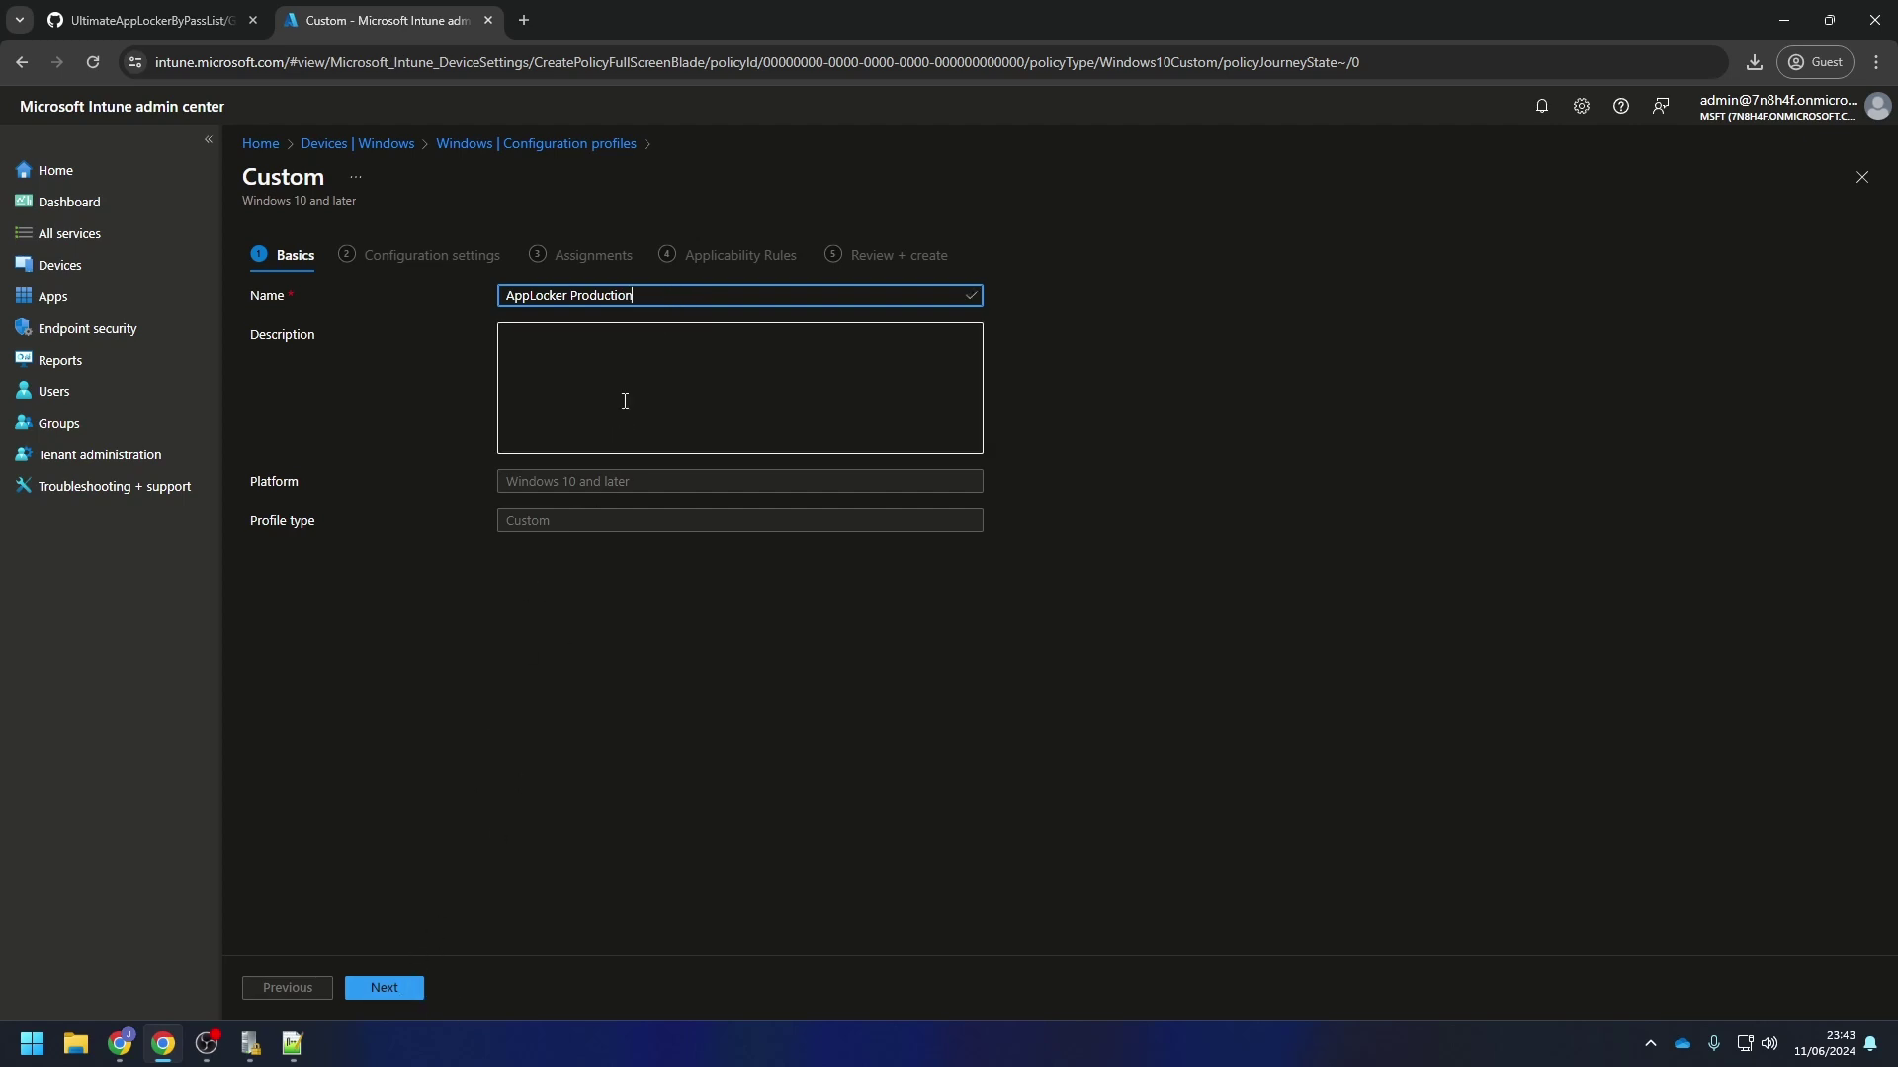
click(407, 997)
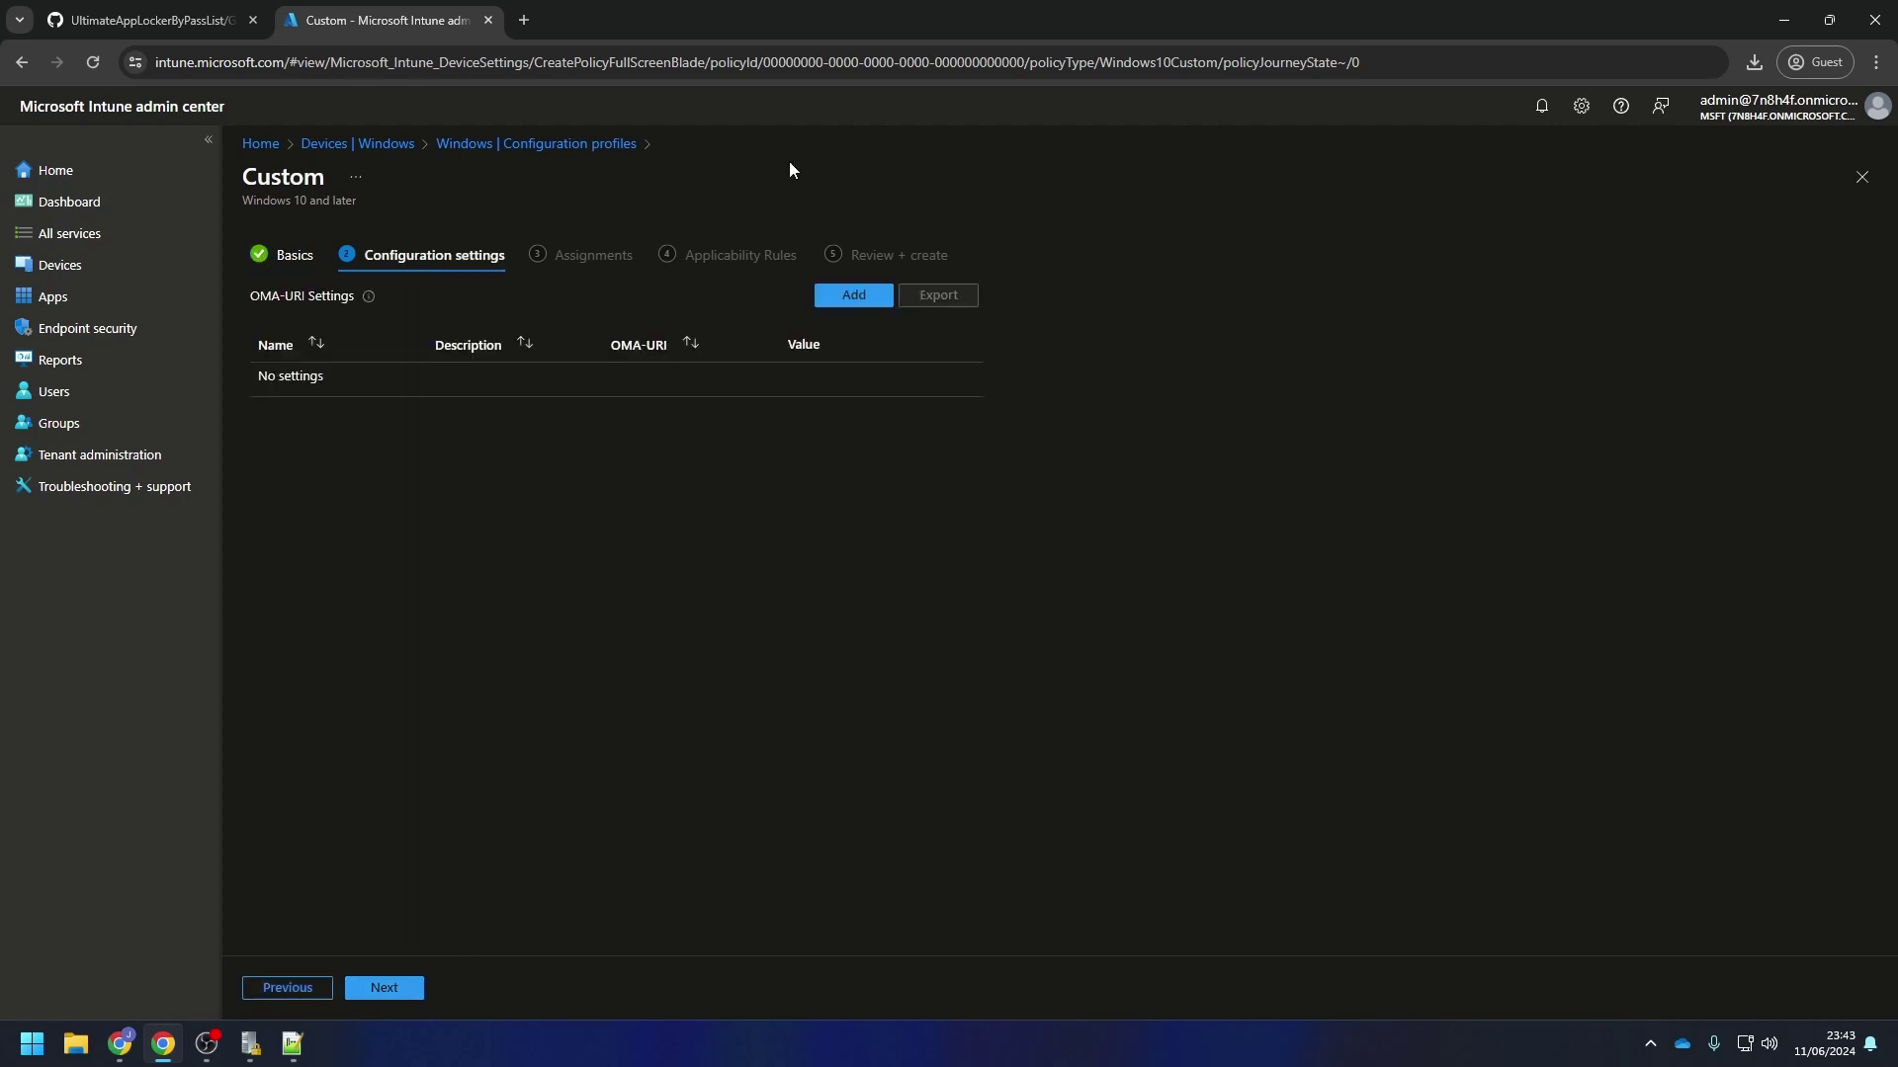
Add an OMA-URI settings row named "Exe Rule Collection", leave the description empty, and switch windows to fetch the OMA-URI
click(831, 292)
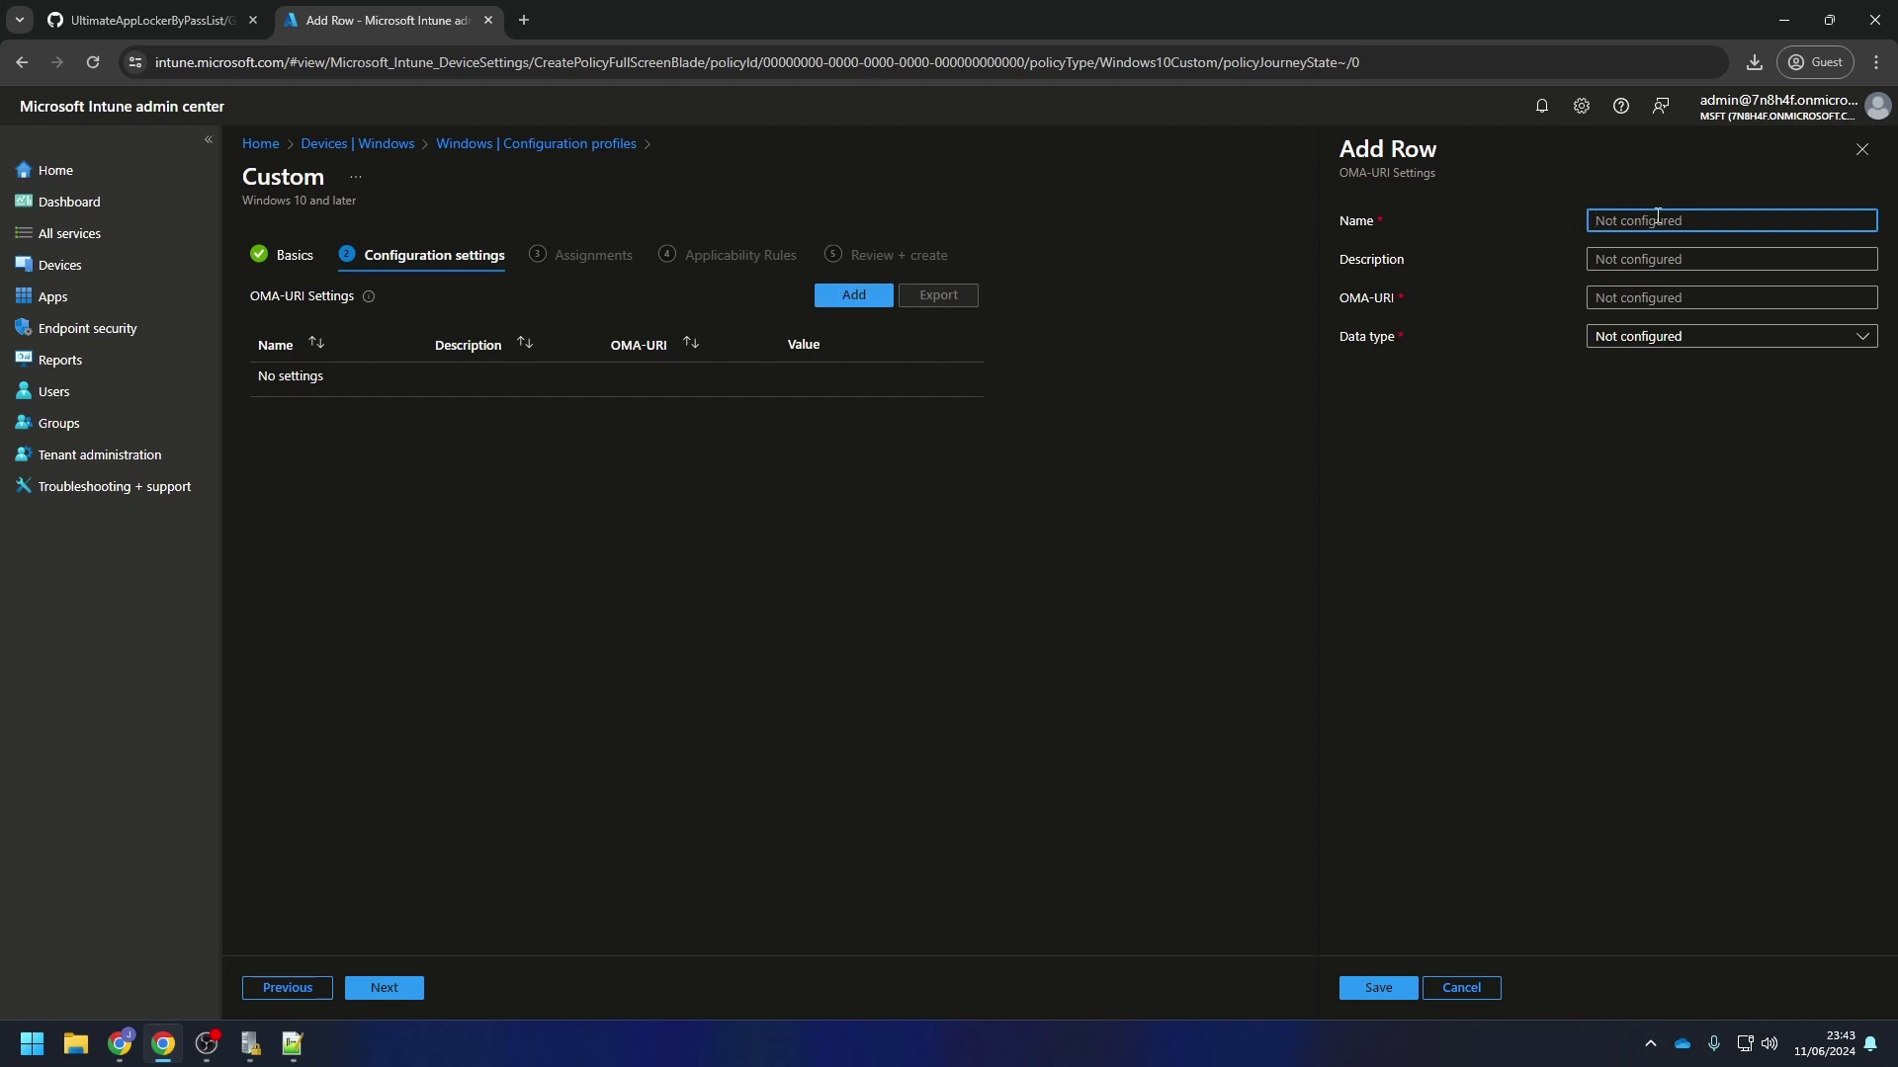
text(Exe Rule Collection)
click(1688, 259)
key(Tab)
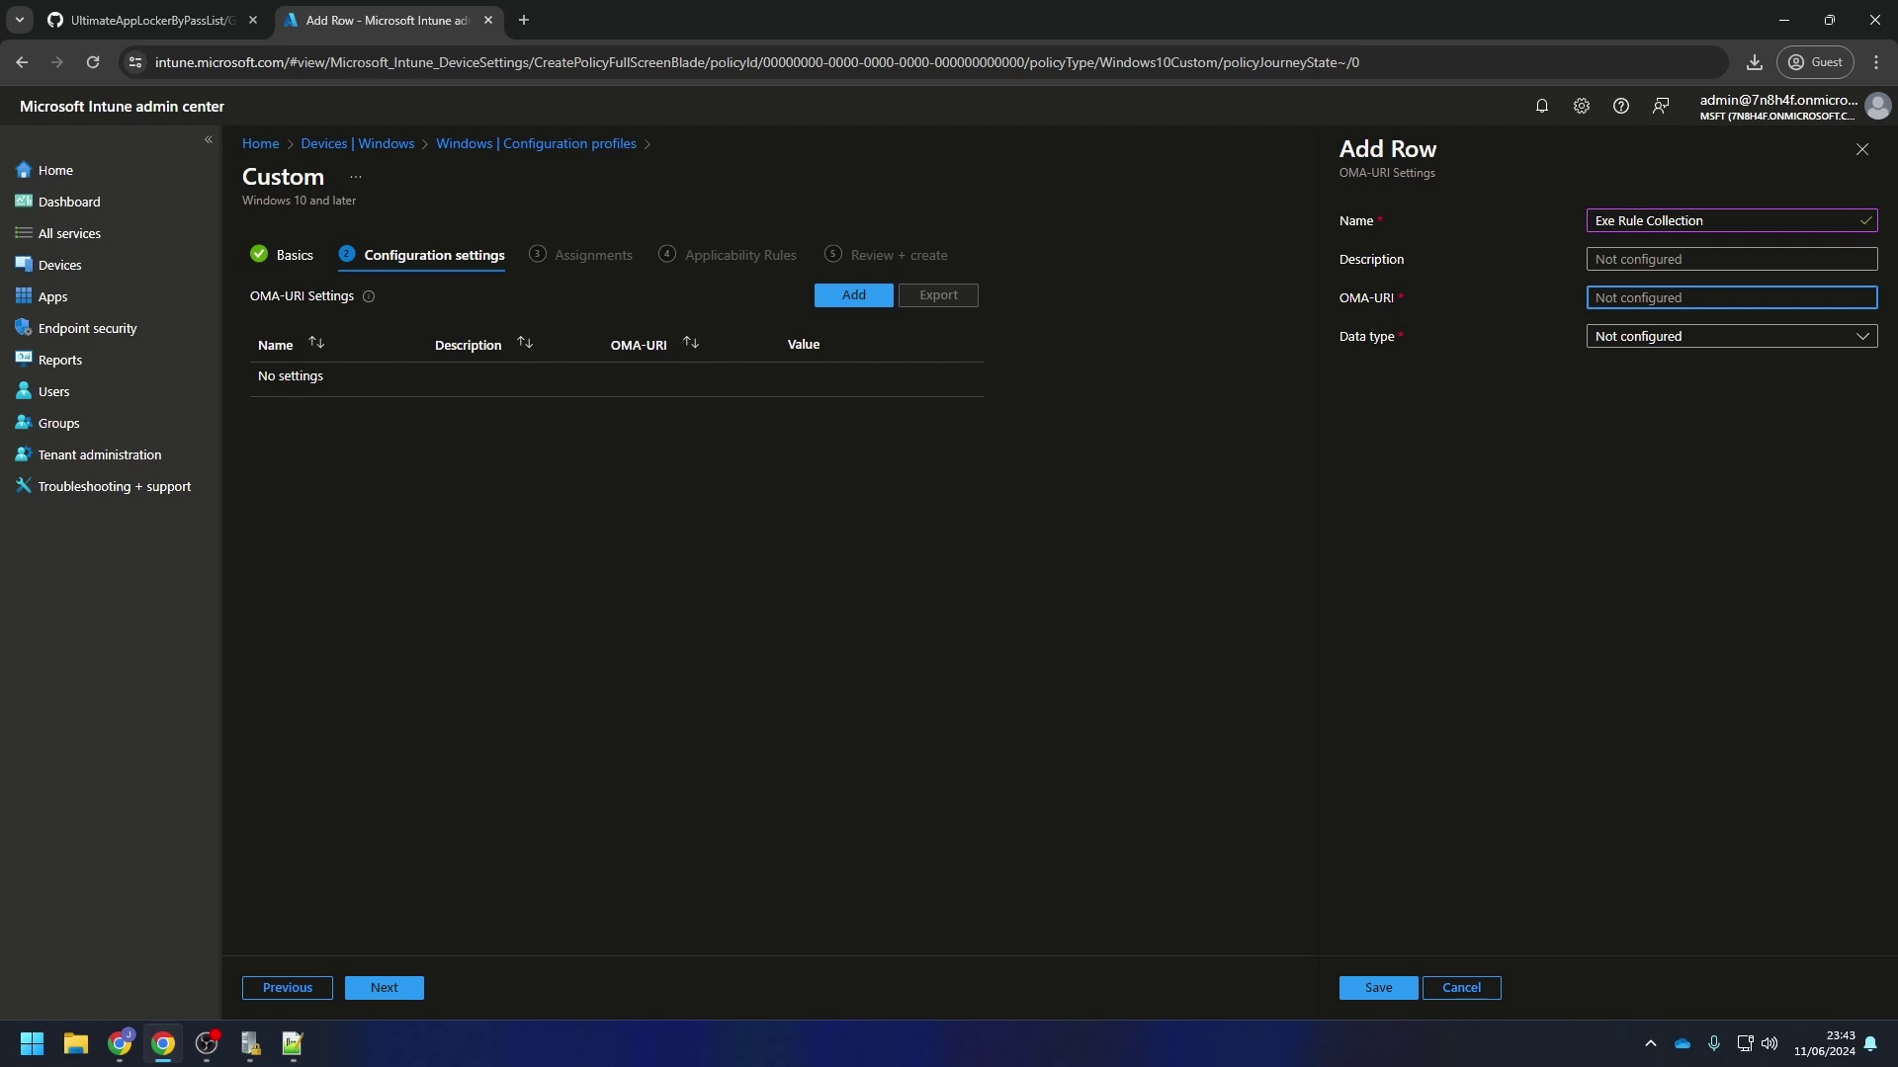
key(alt+Tab)
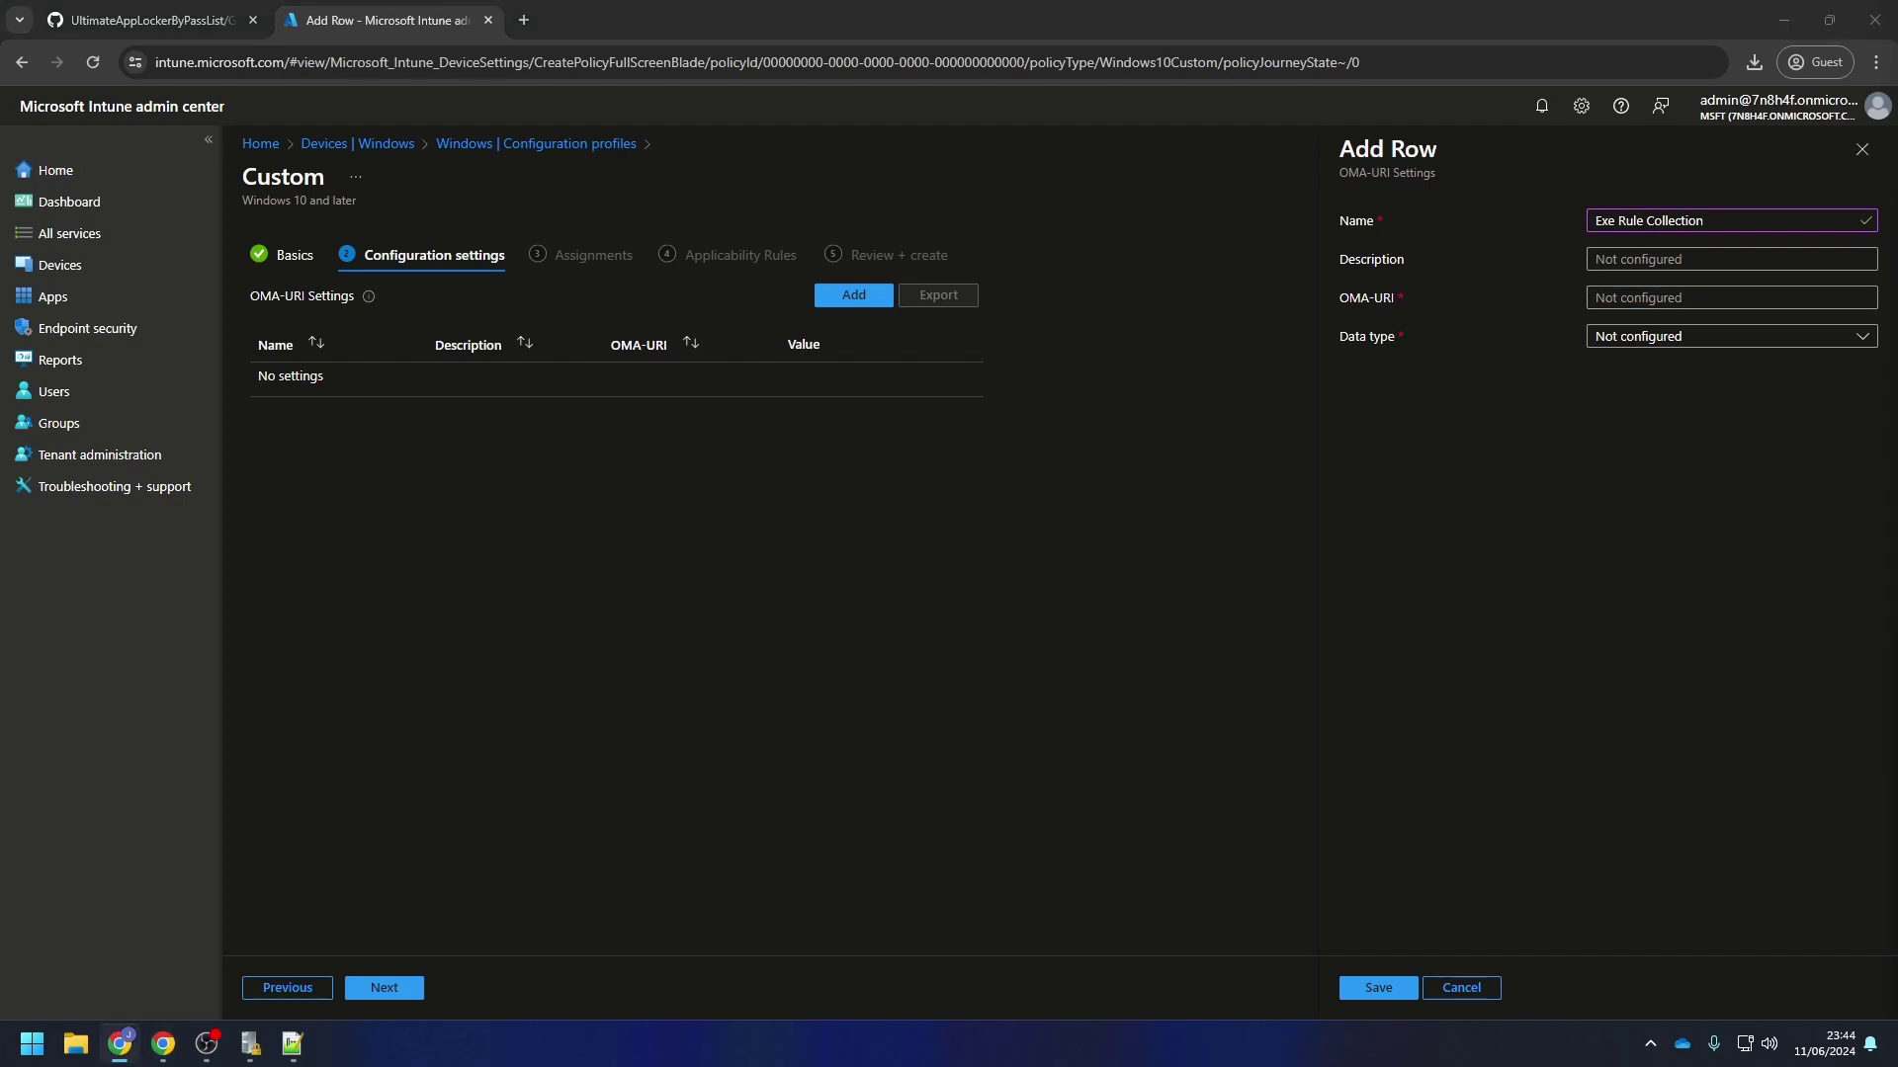
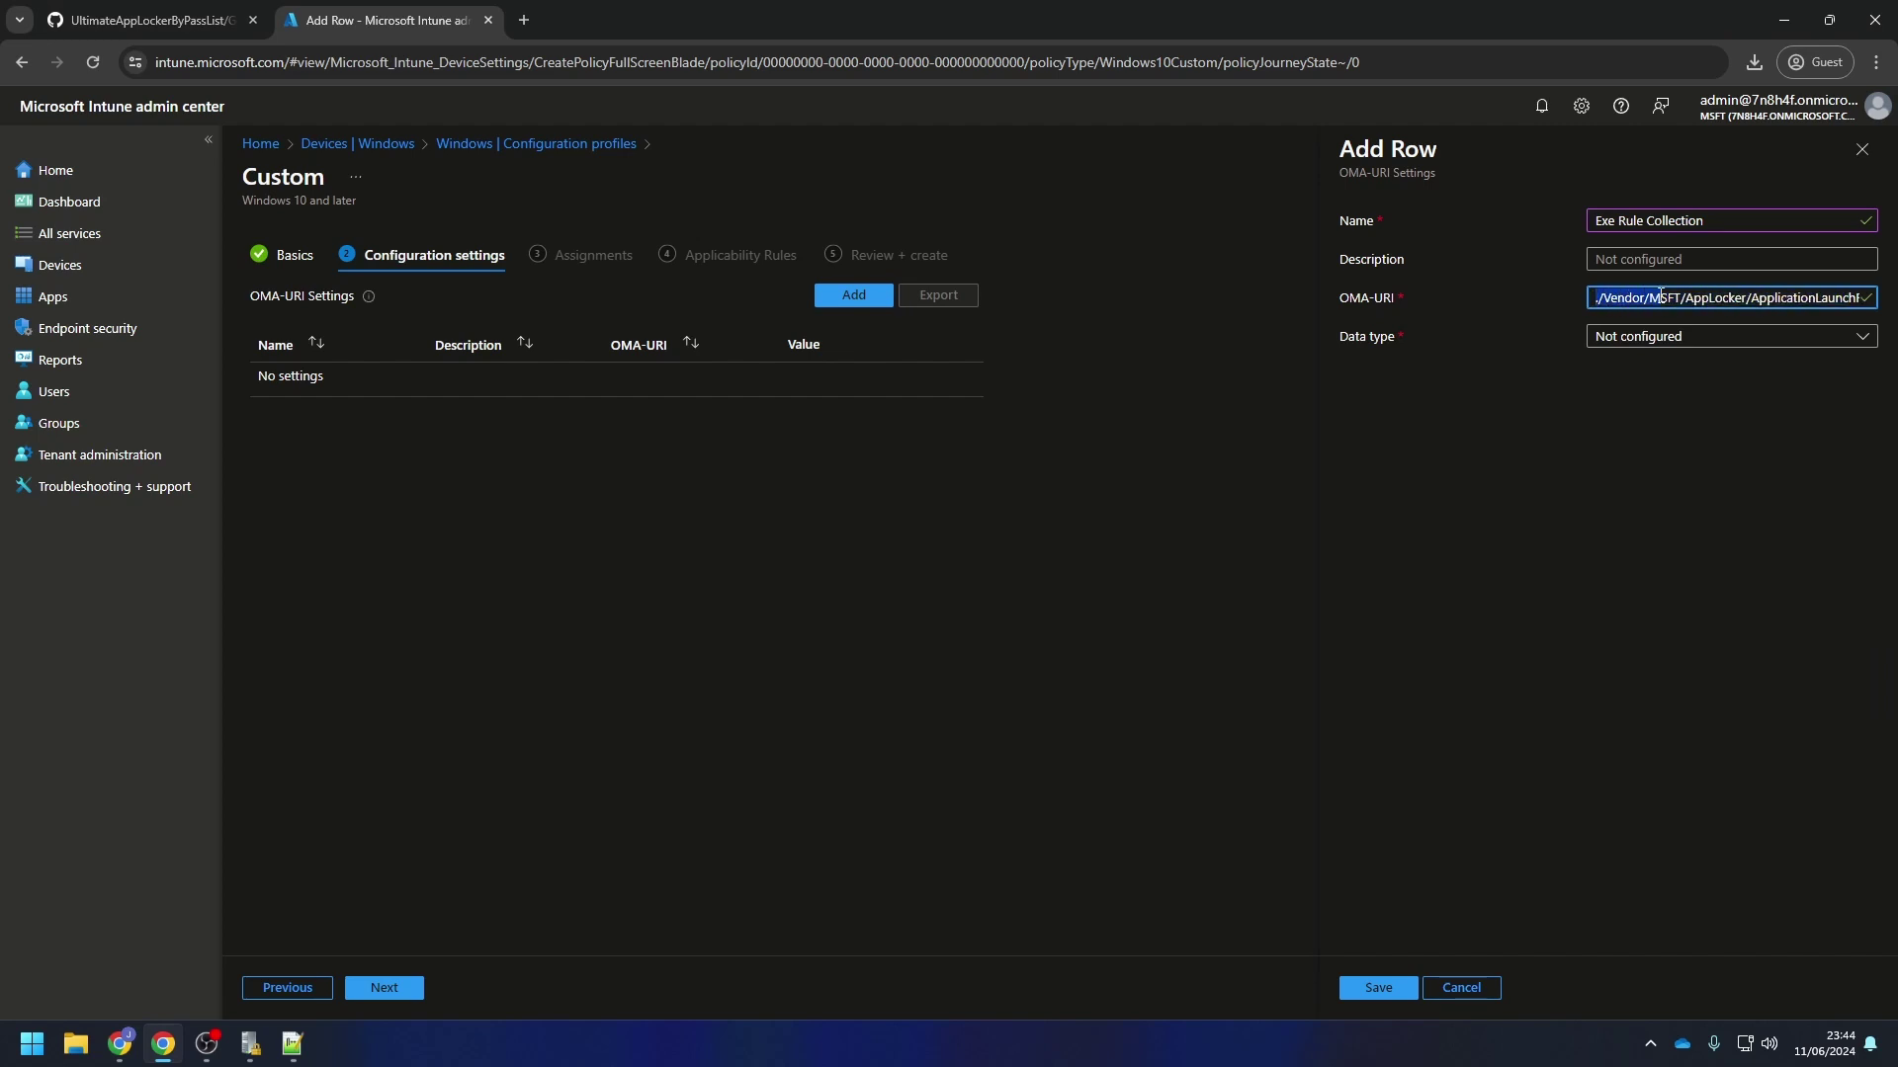
Review the full OMA-URI path entered for the Exe Rule Collection row, moving through it towards its end
click(1674, 298)
key(Right)
key(Right)
key(Right)
key(Right)
key(Right)
key(Right)
key(Right)
key(Right)
key(Right)
key(Right)
key(Right)
key(Right)
key(Right)
key(Right)
key(Right)
key(Right)
key(Right)
key(Right)
key(Right)
key(Right)
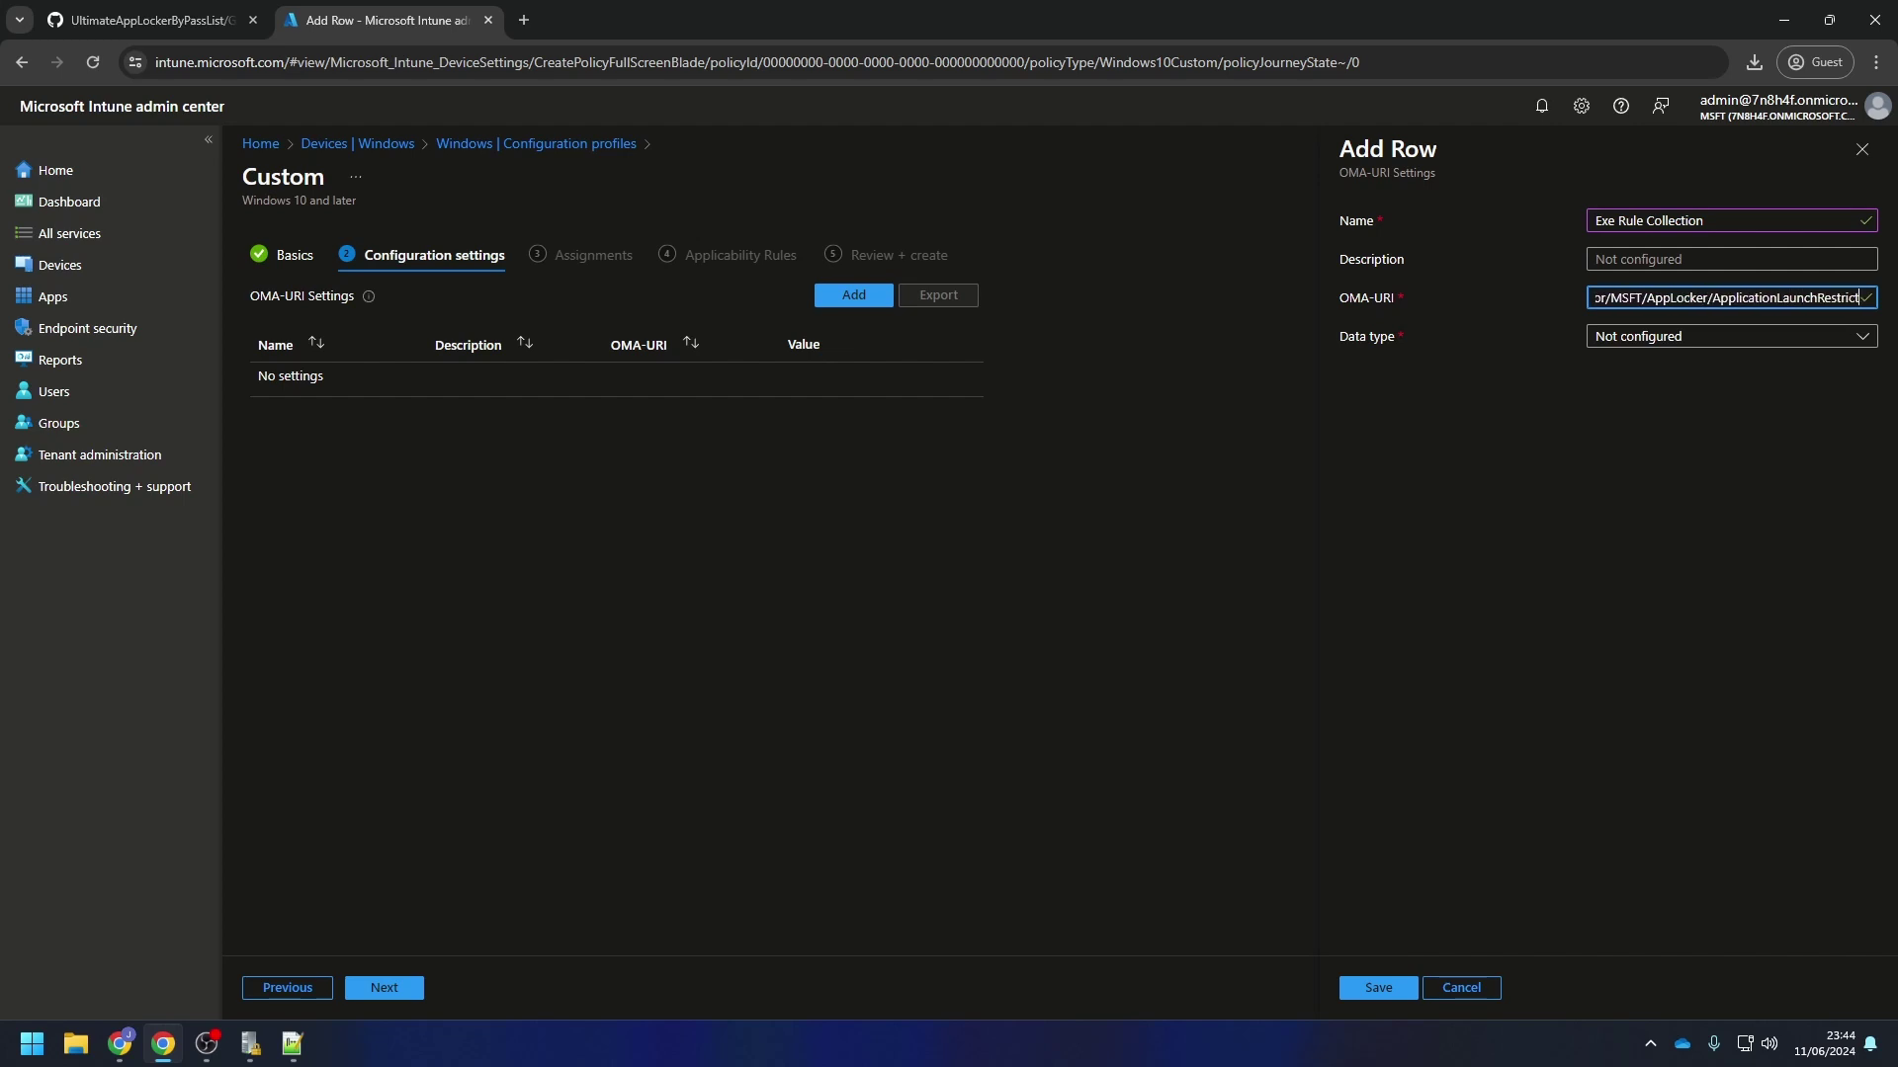
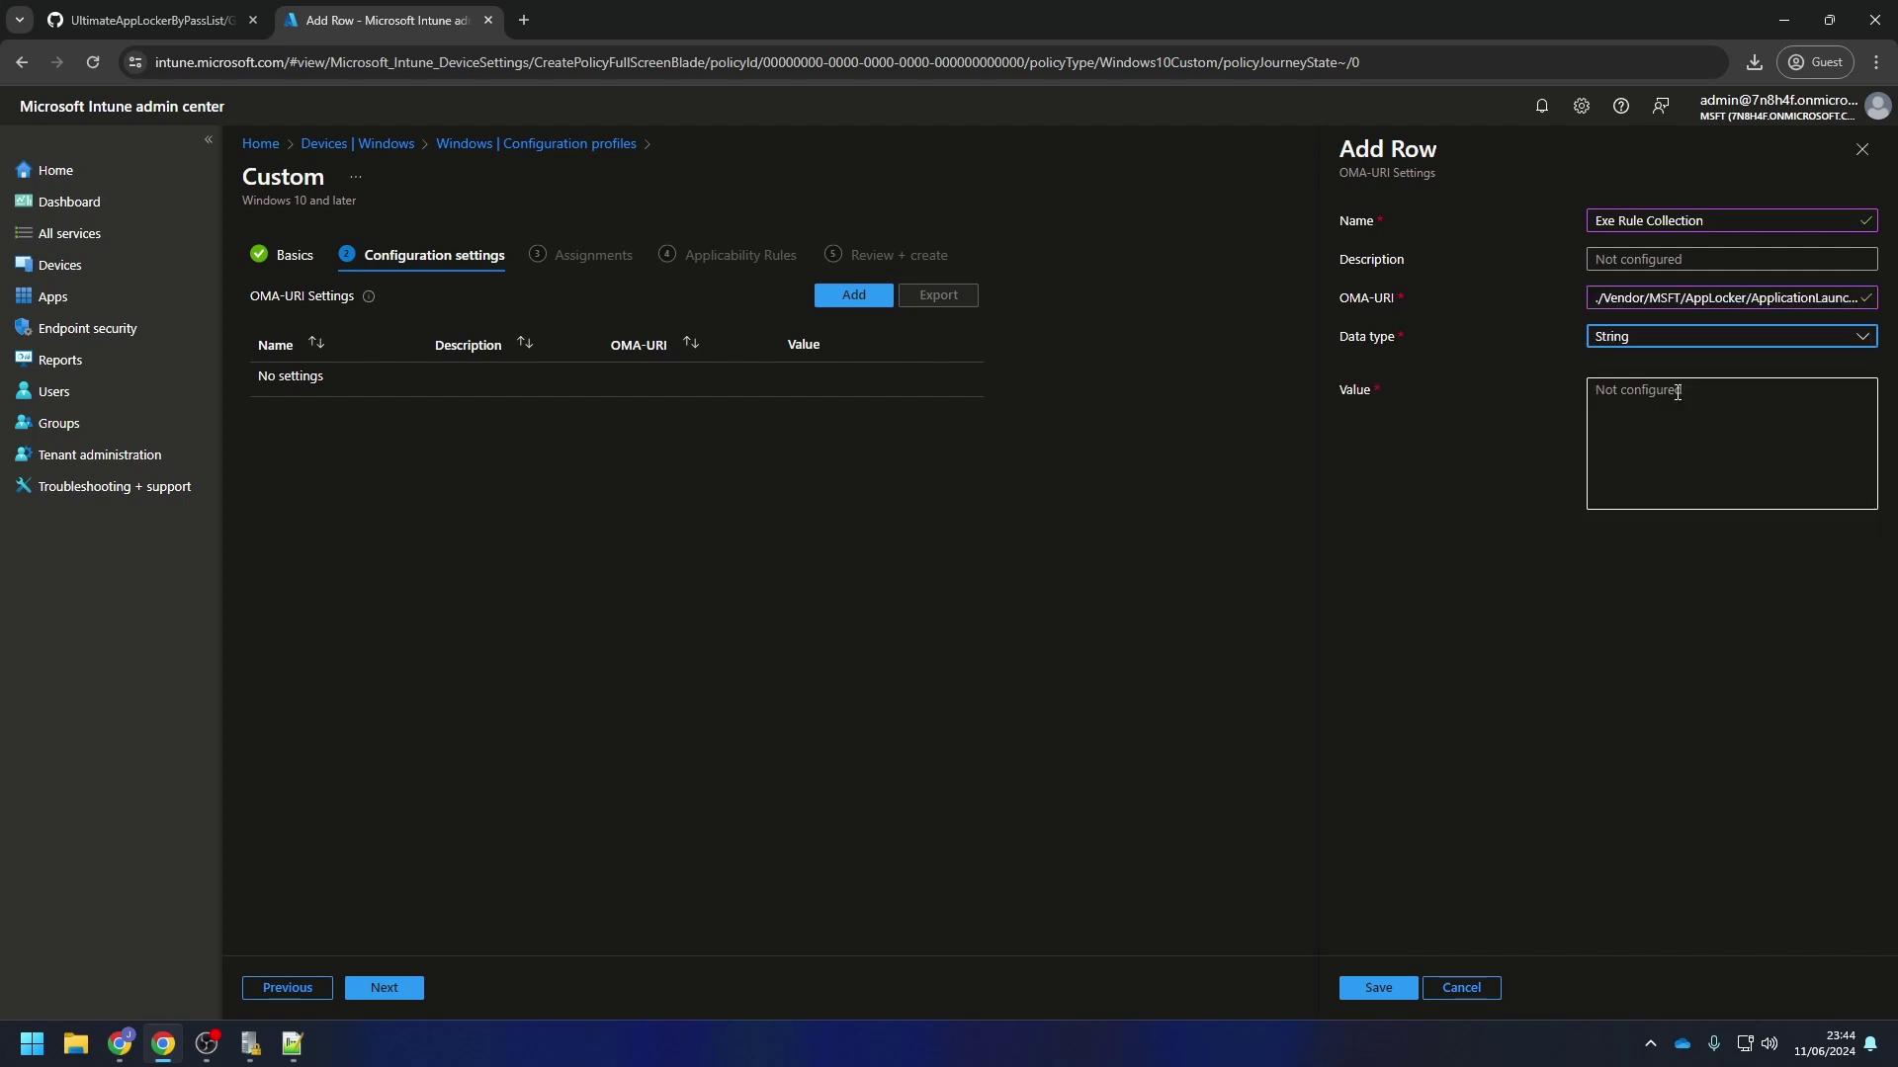
Switch to Notepad++ and select the complete Exe RuleCollection block in AppLockerPolicy.xml, from its opening tag through its closing tag
click(1681, 409)
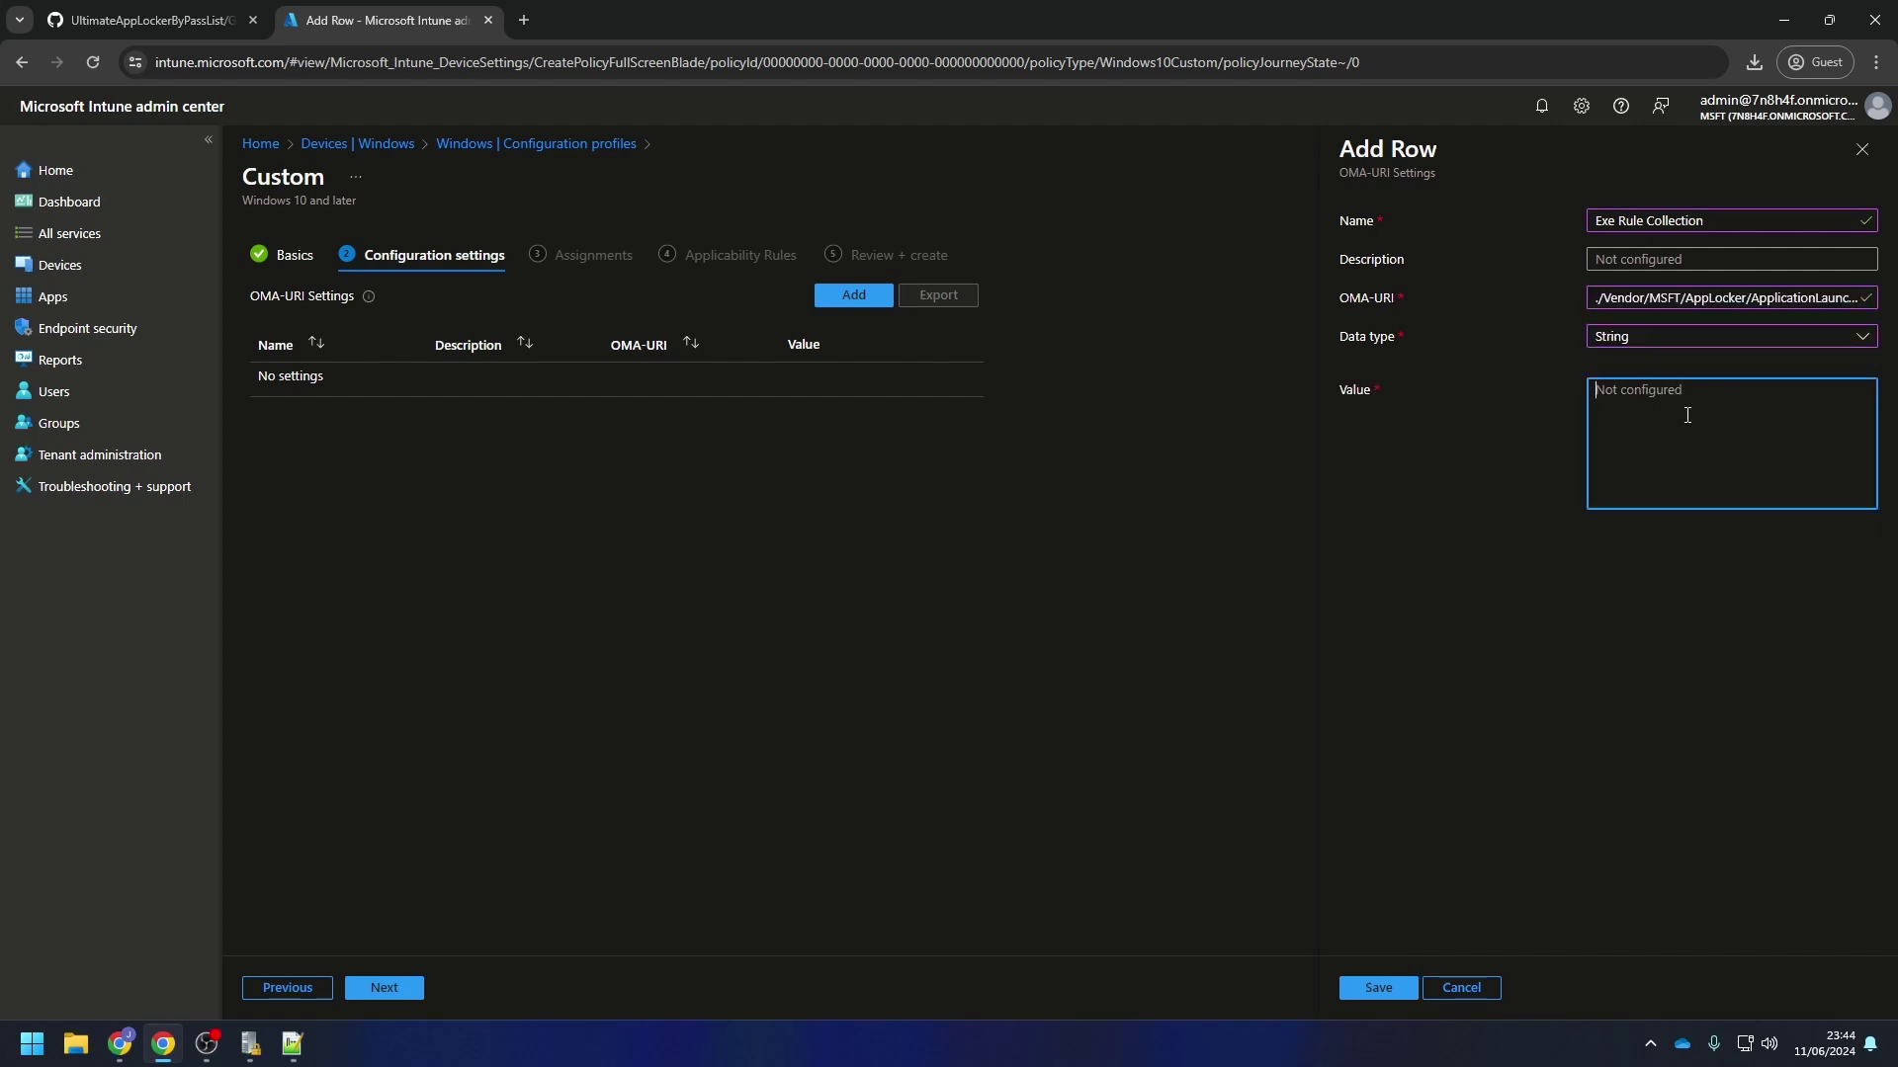
click(291, 1043)
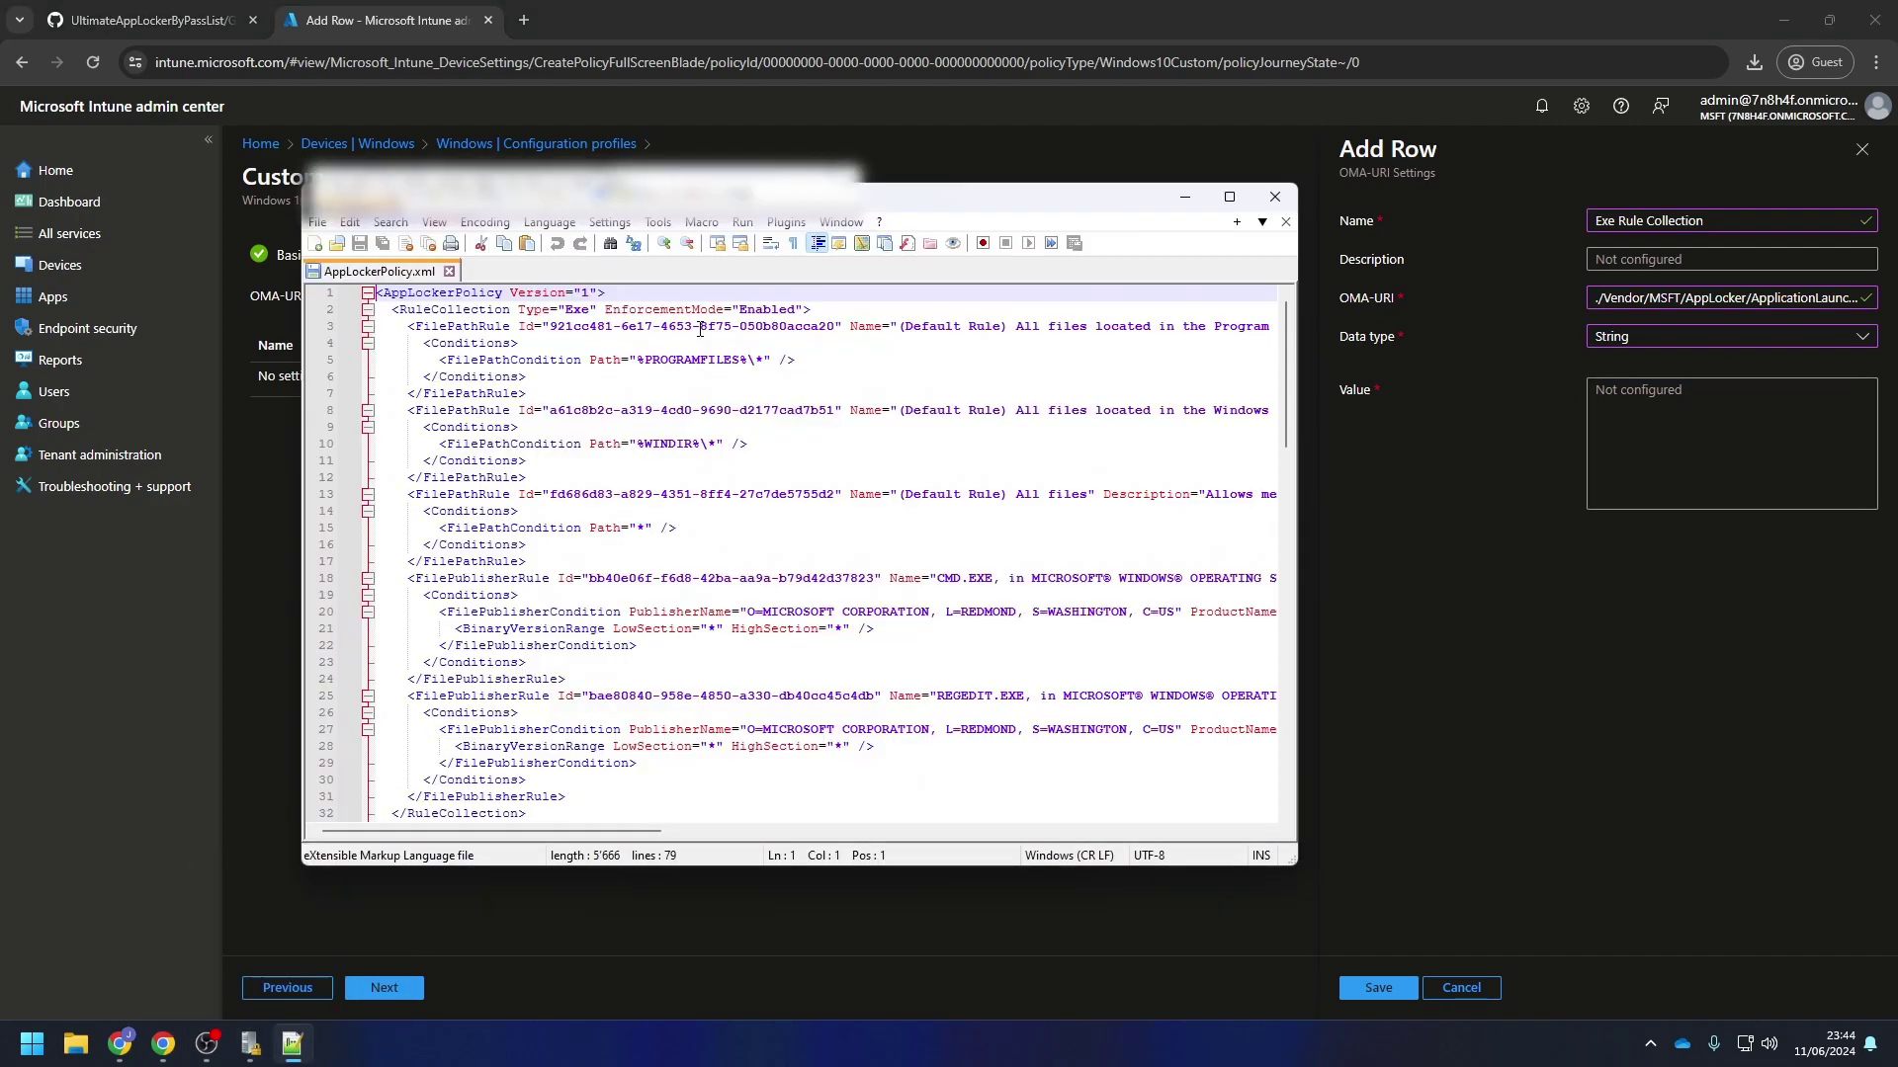
click(580, 309)
click(599, 326)
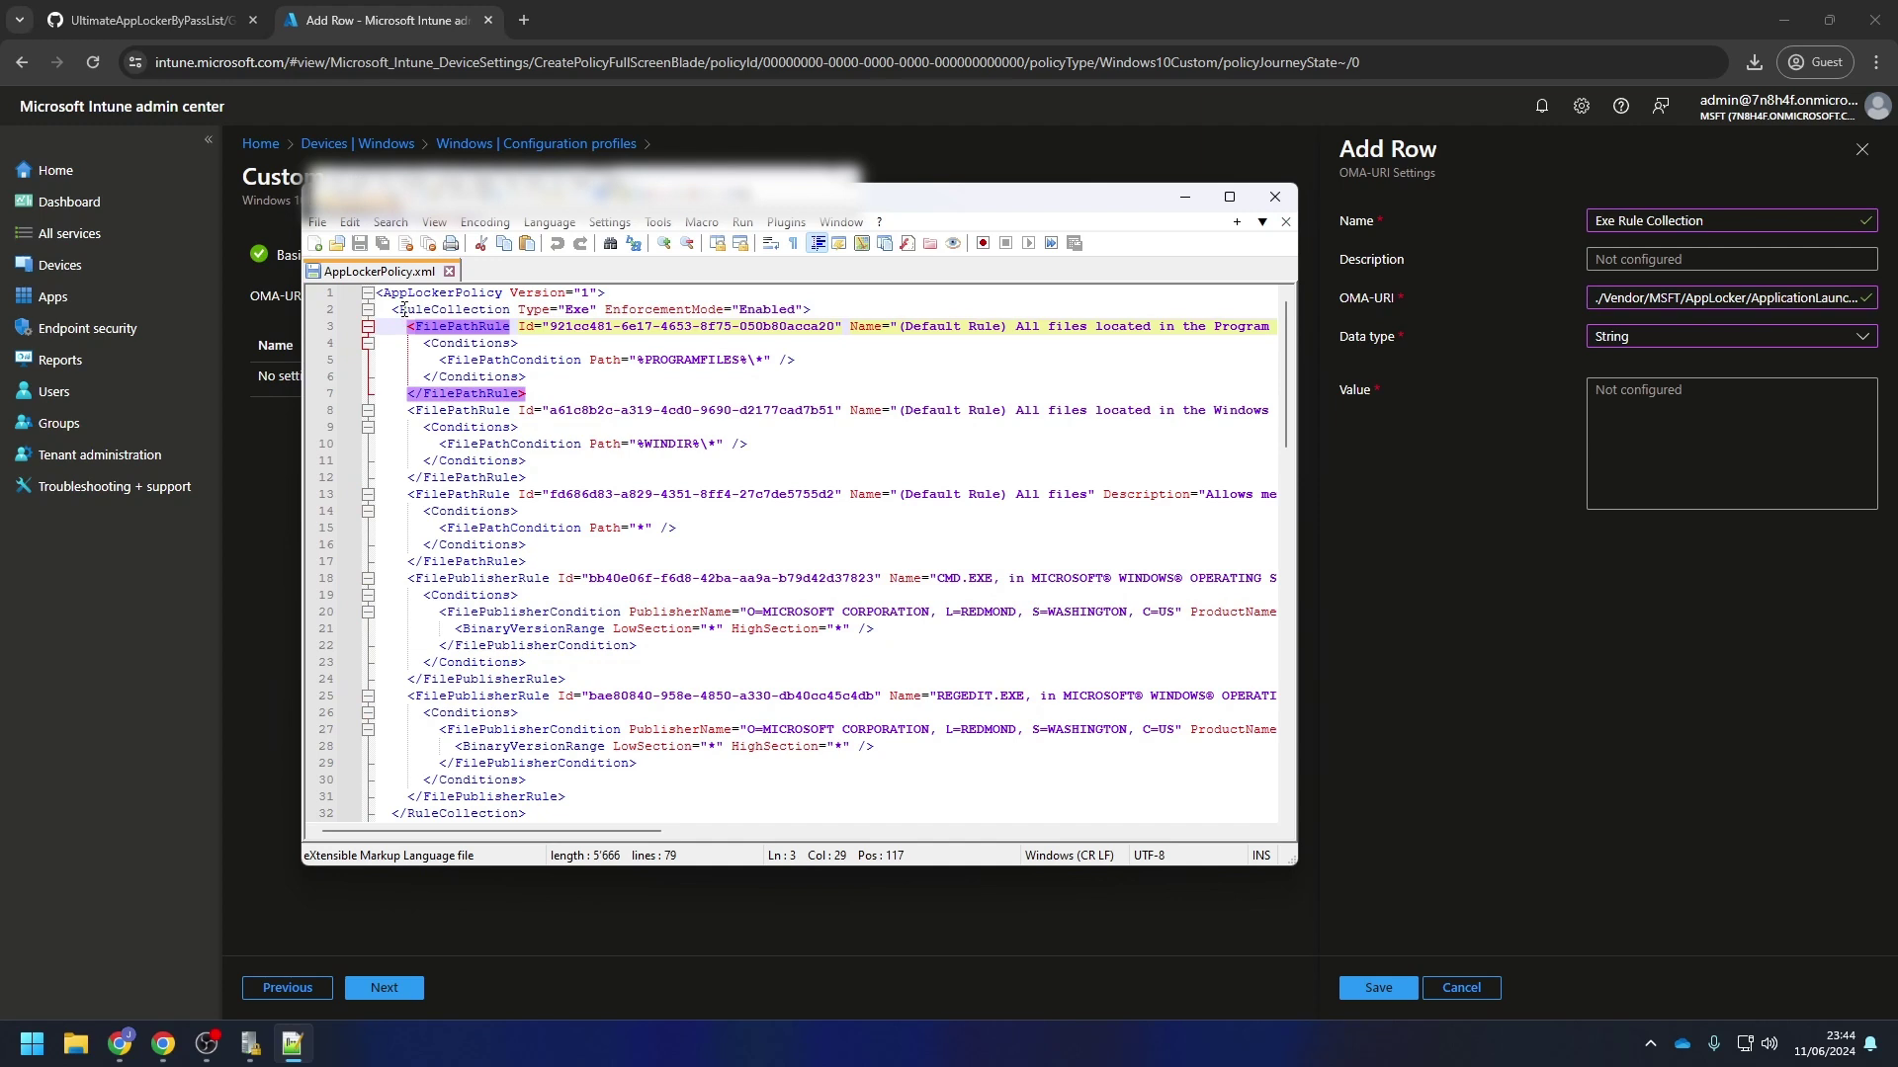
drag(399, 310, 508, 315)
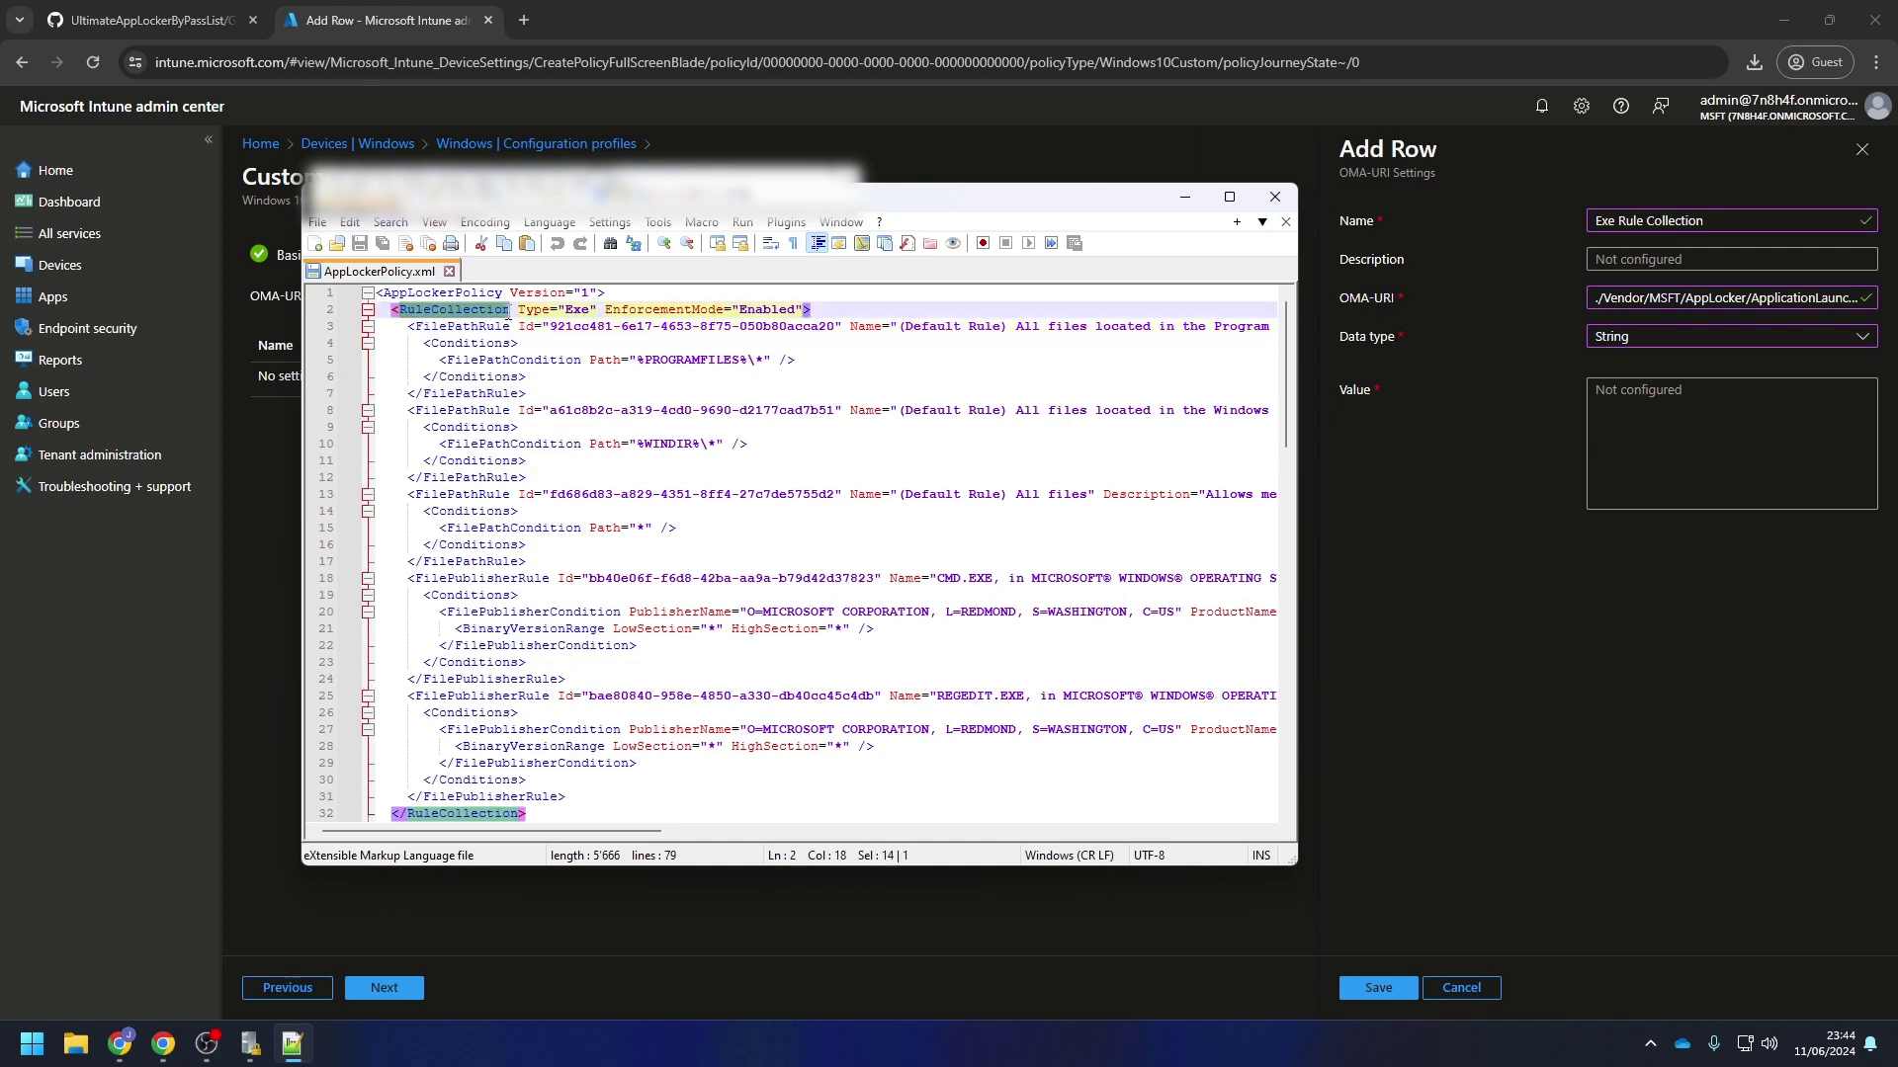
double_click(578, 309)
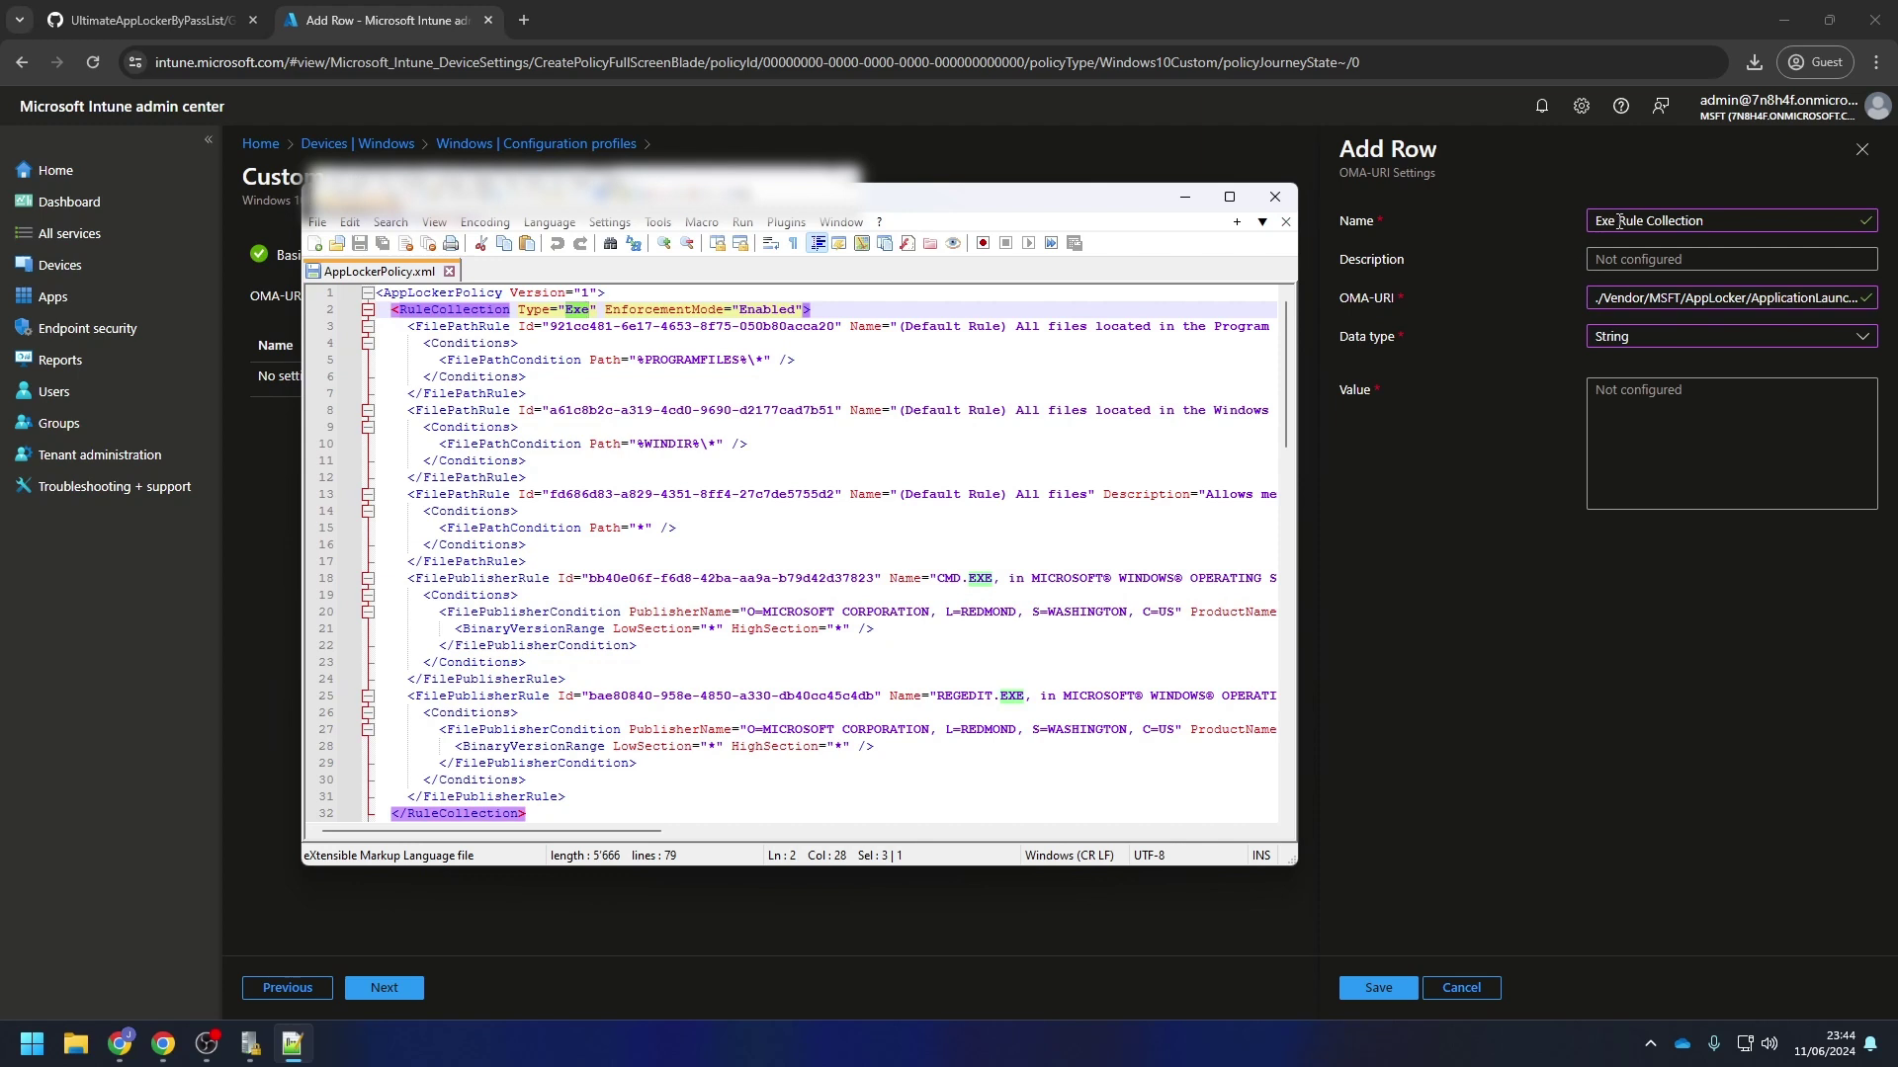
click(573, 310)
drag(479, 813, 613, 293)
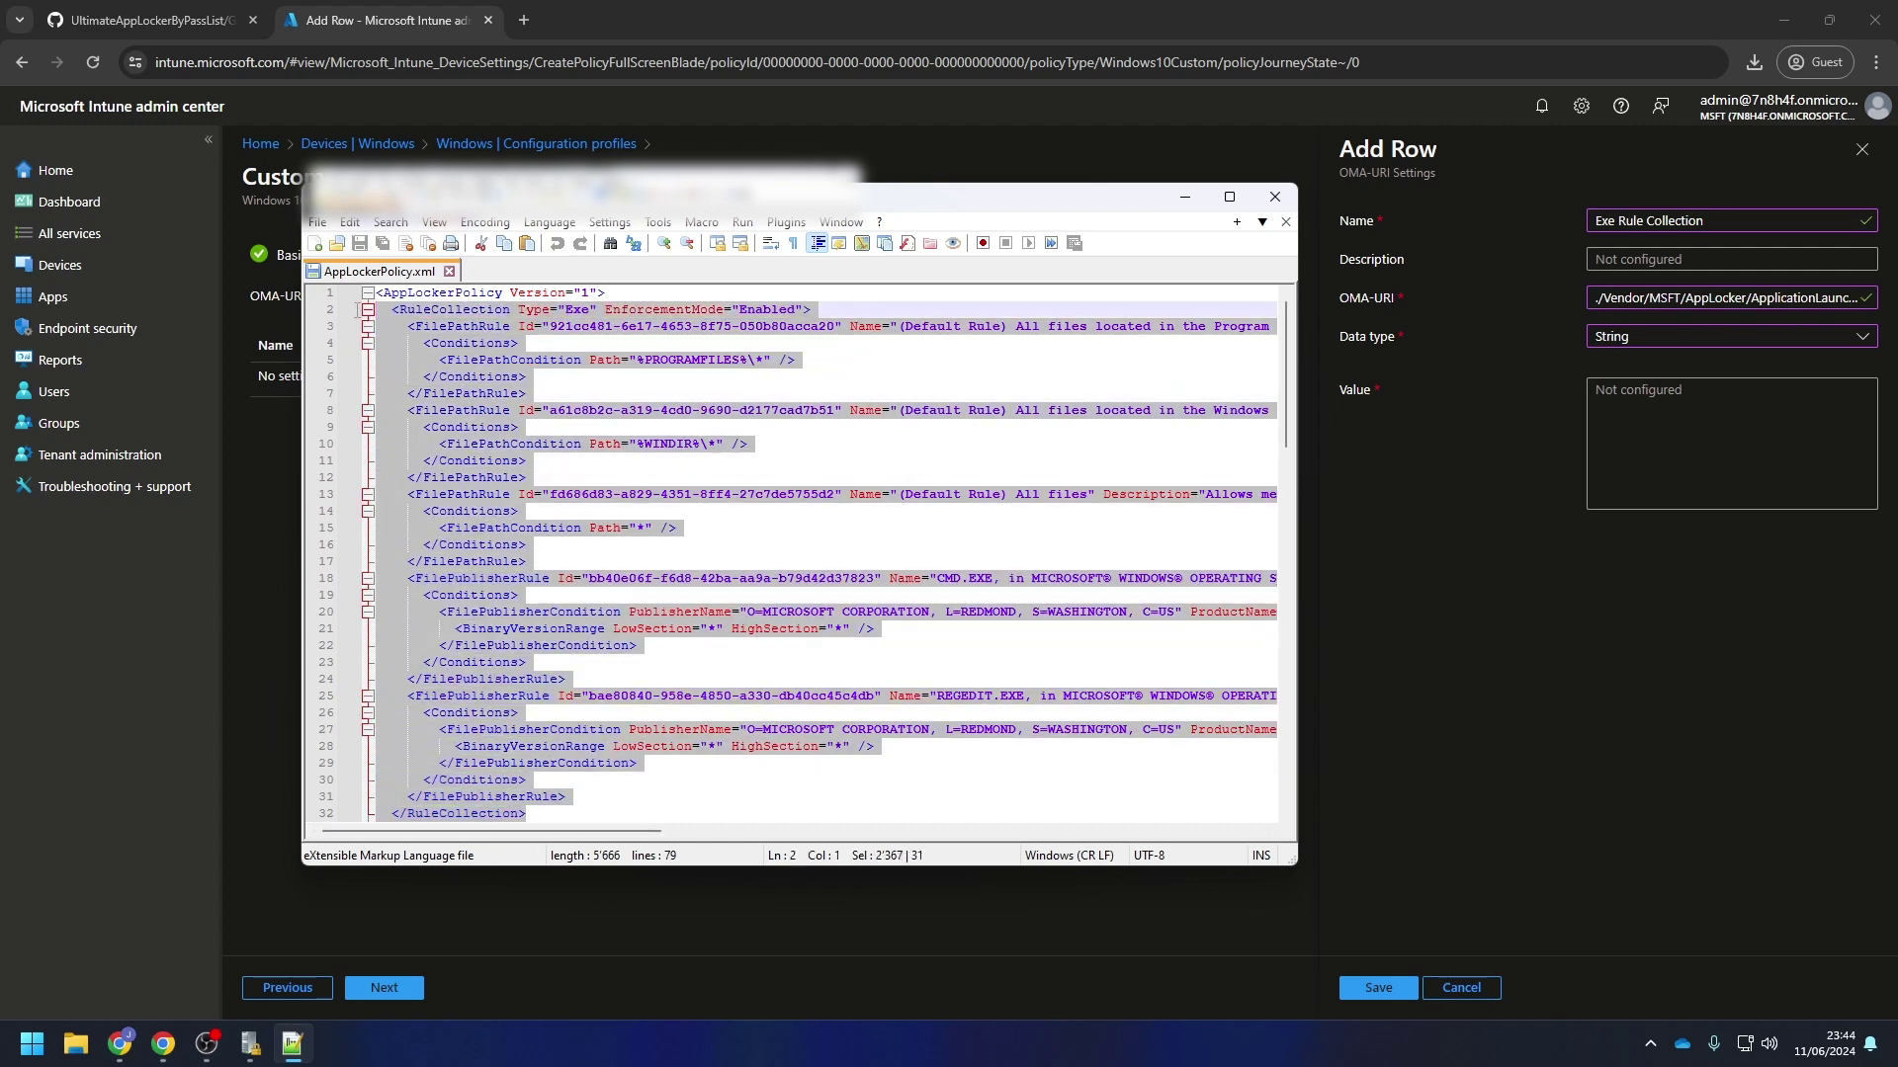
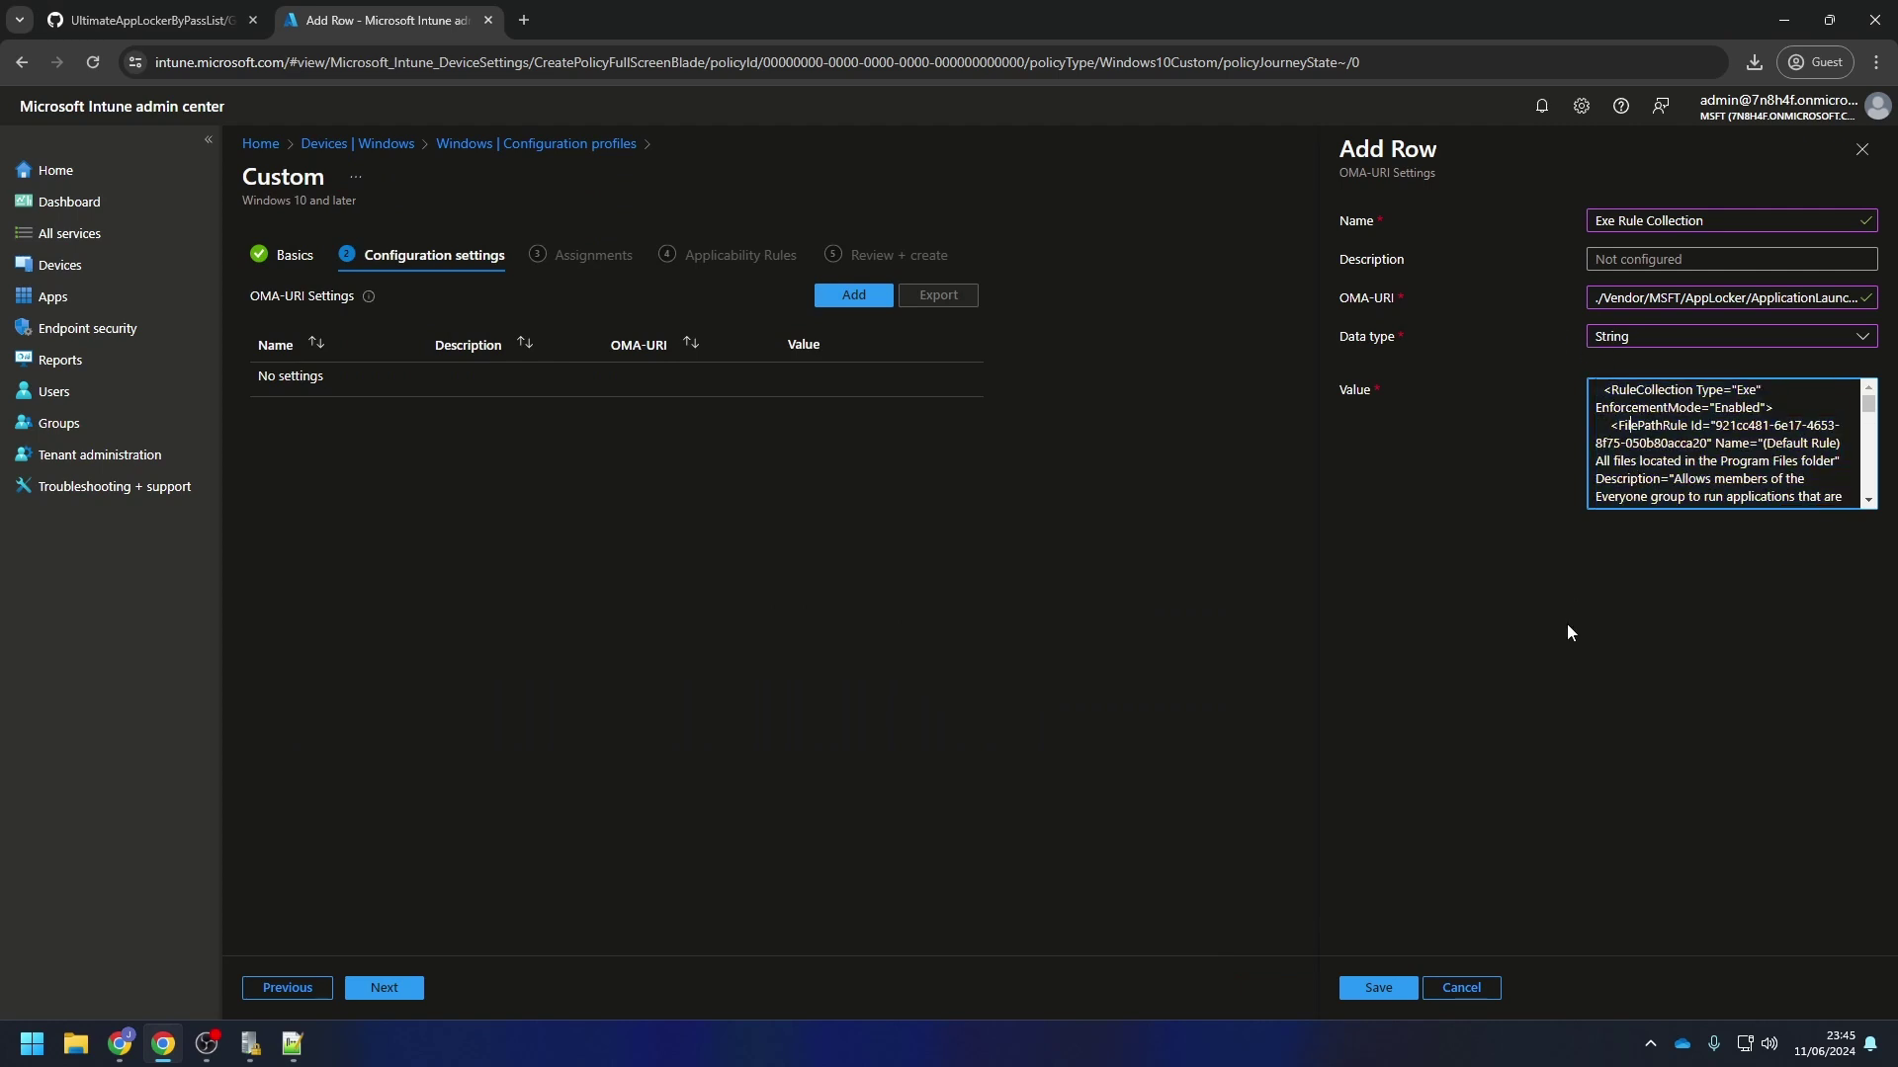
Save the Exe Rule Collection row and name the next OMA-URI settings row MSI Rule Collection
click(1380, 989)
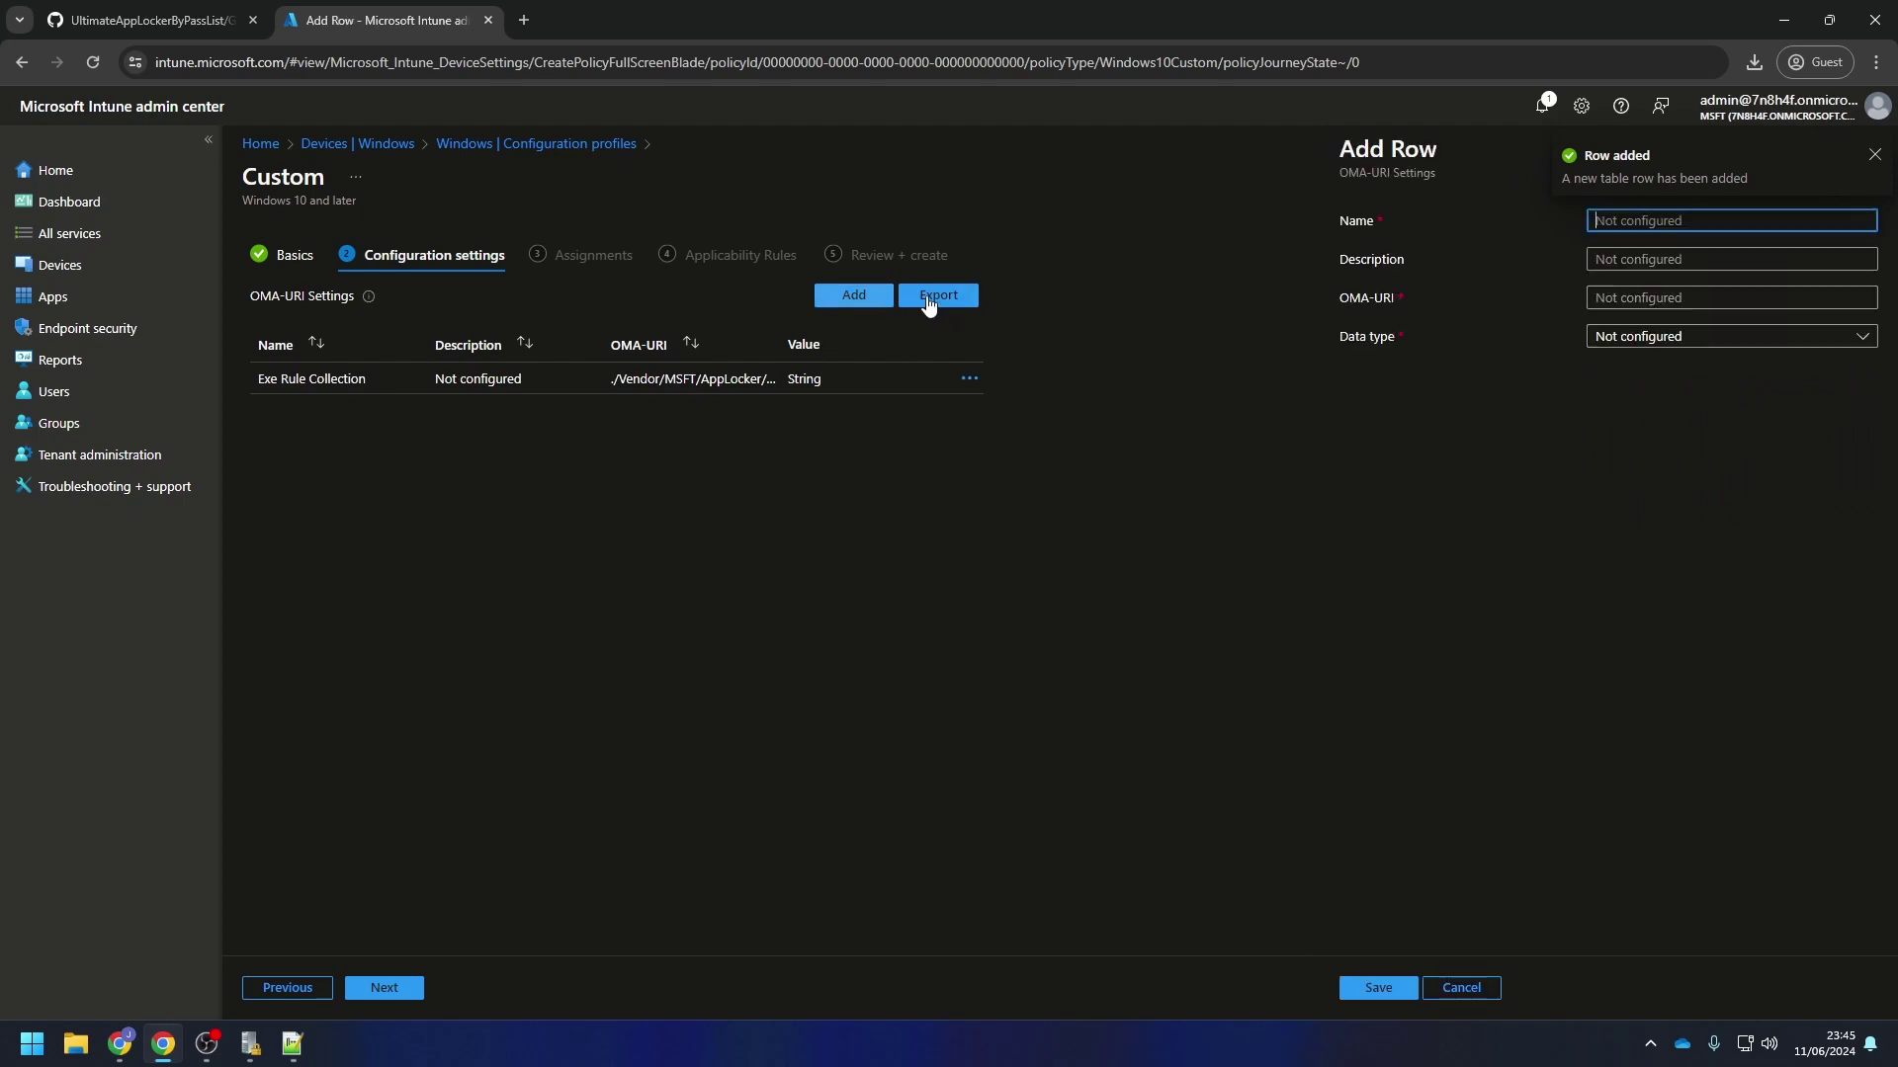
text(M)
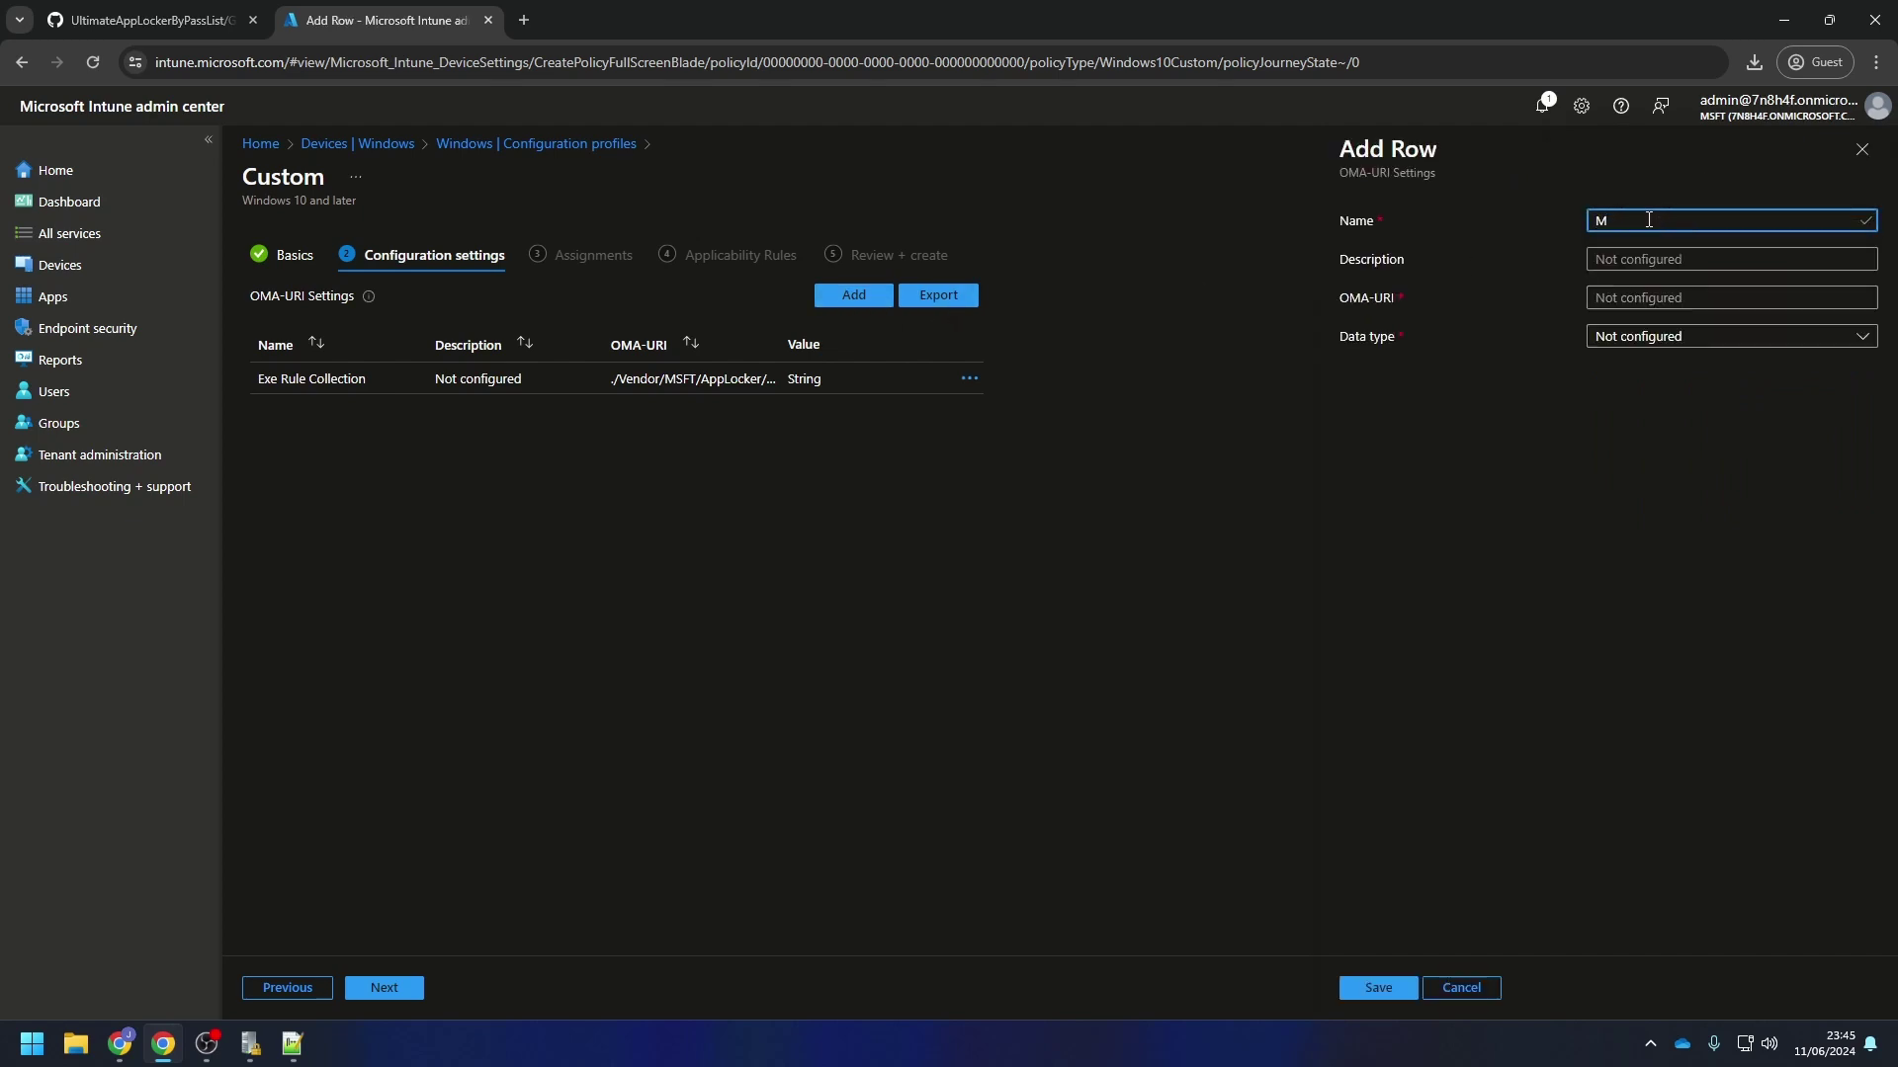
text(SI Rule Collection)
key(Tab)
key(Tab)
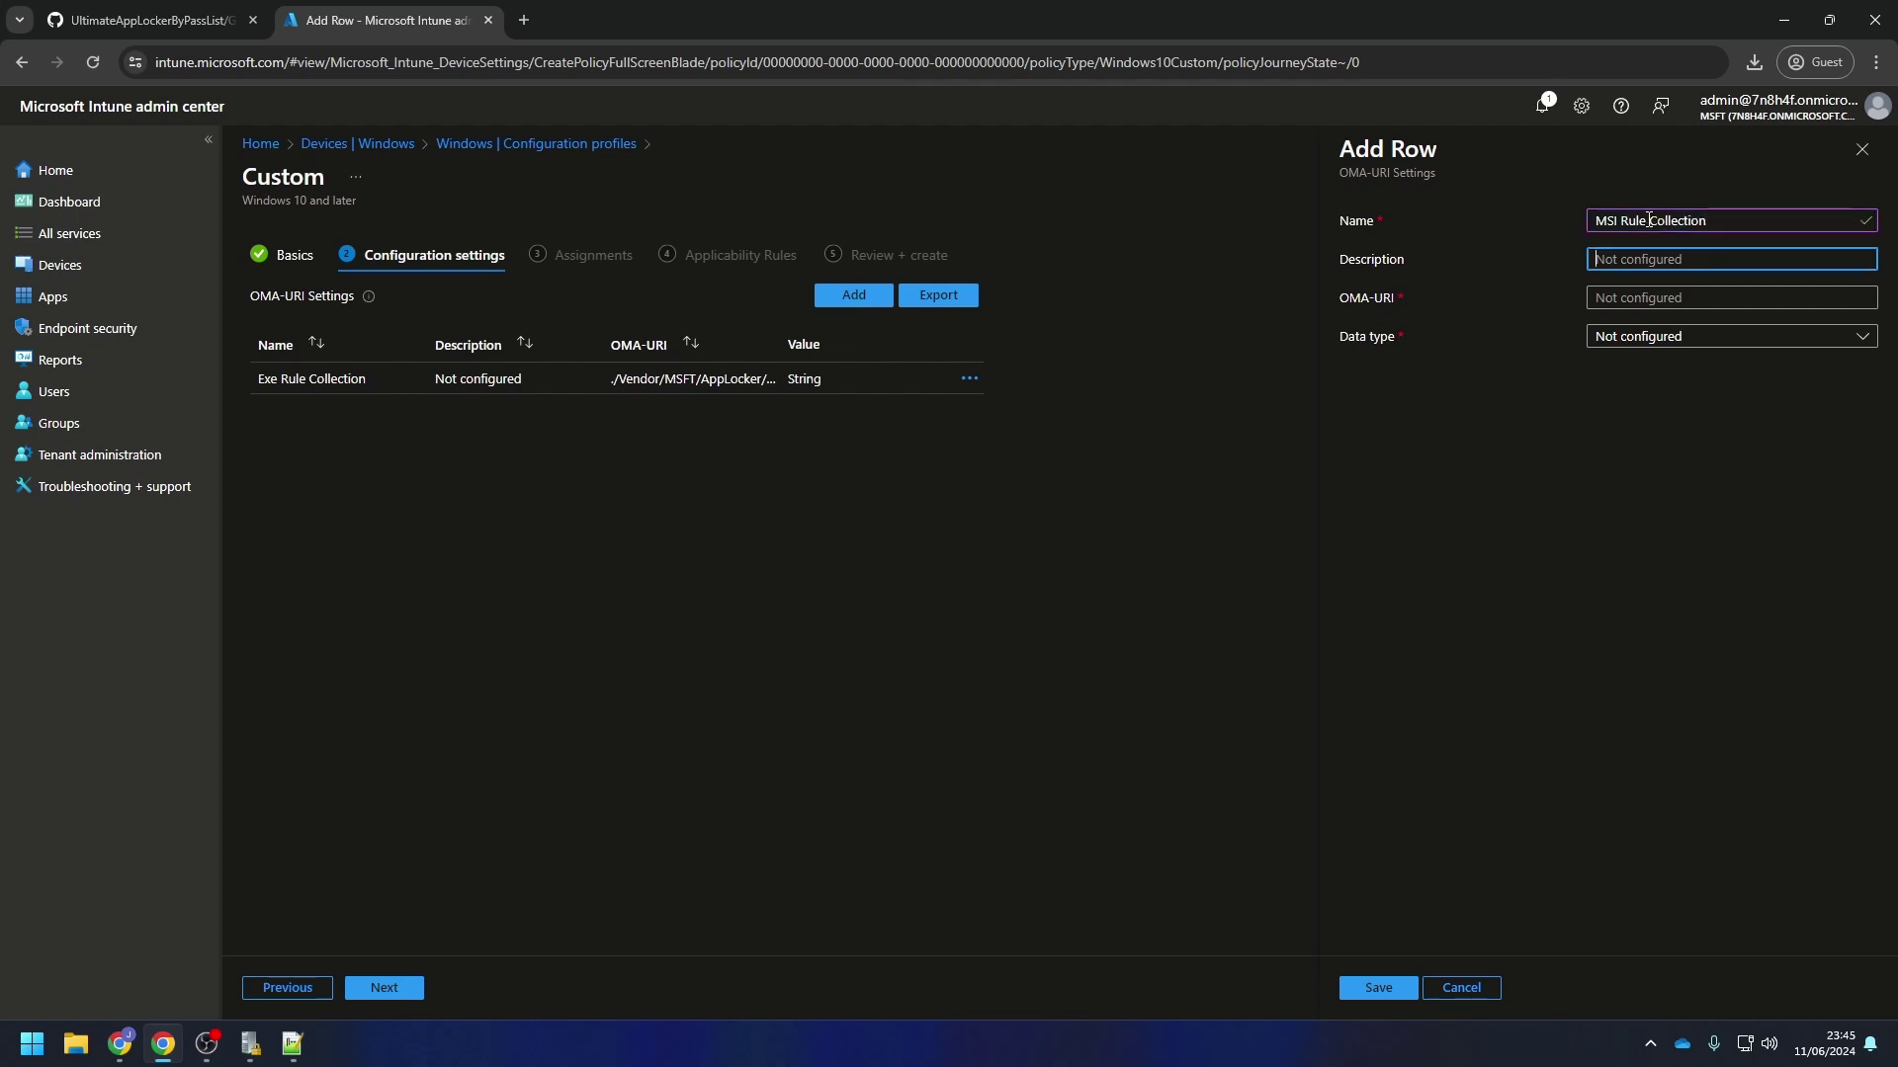
Set the MSI row's OMA-URI to ./Vendor/MSFT/AppLocker/ApplicationLaunchRestrictions/apps/MSI/Policy, leaving the description empty
key(alt+Tab)
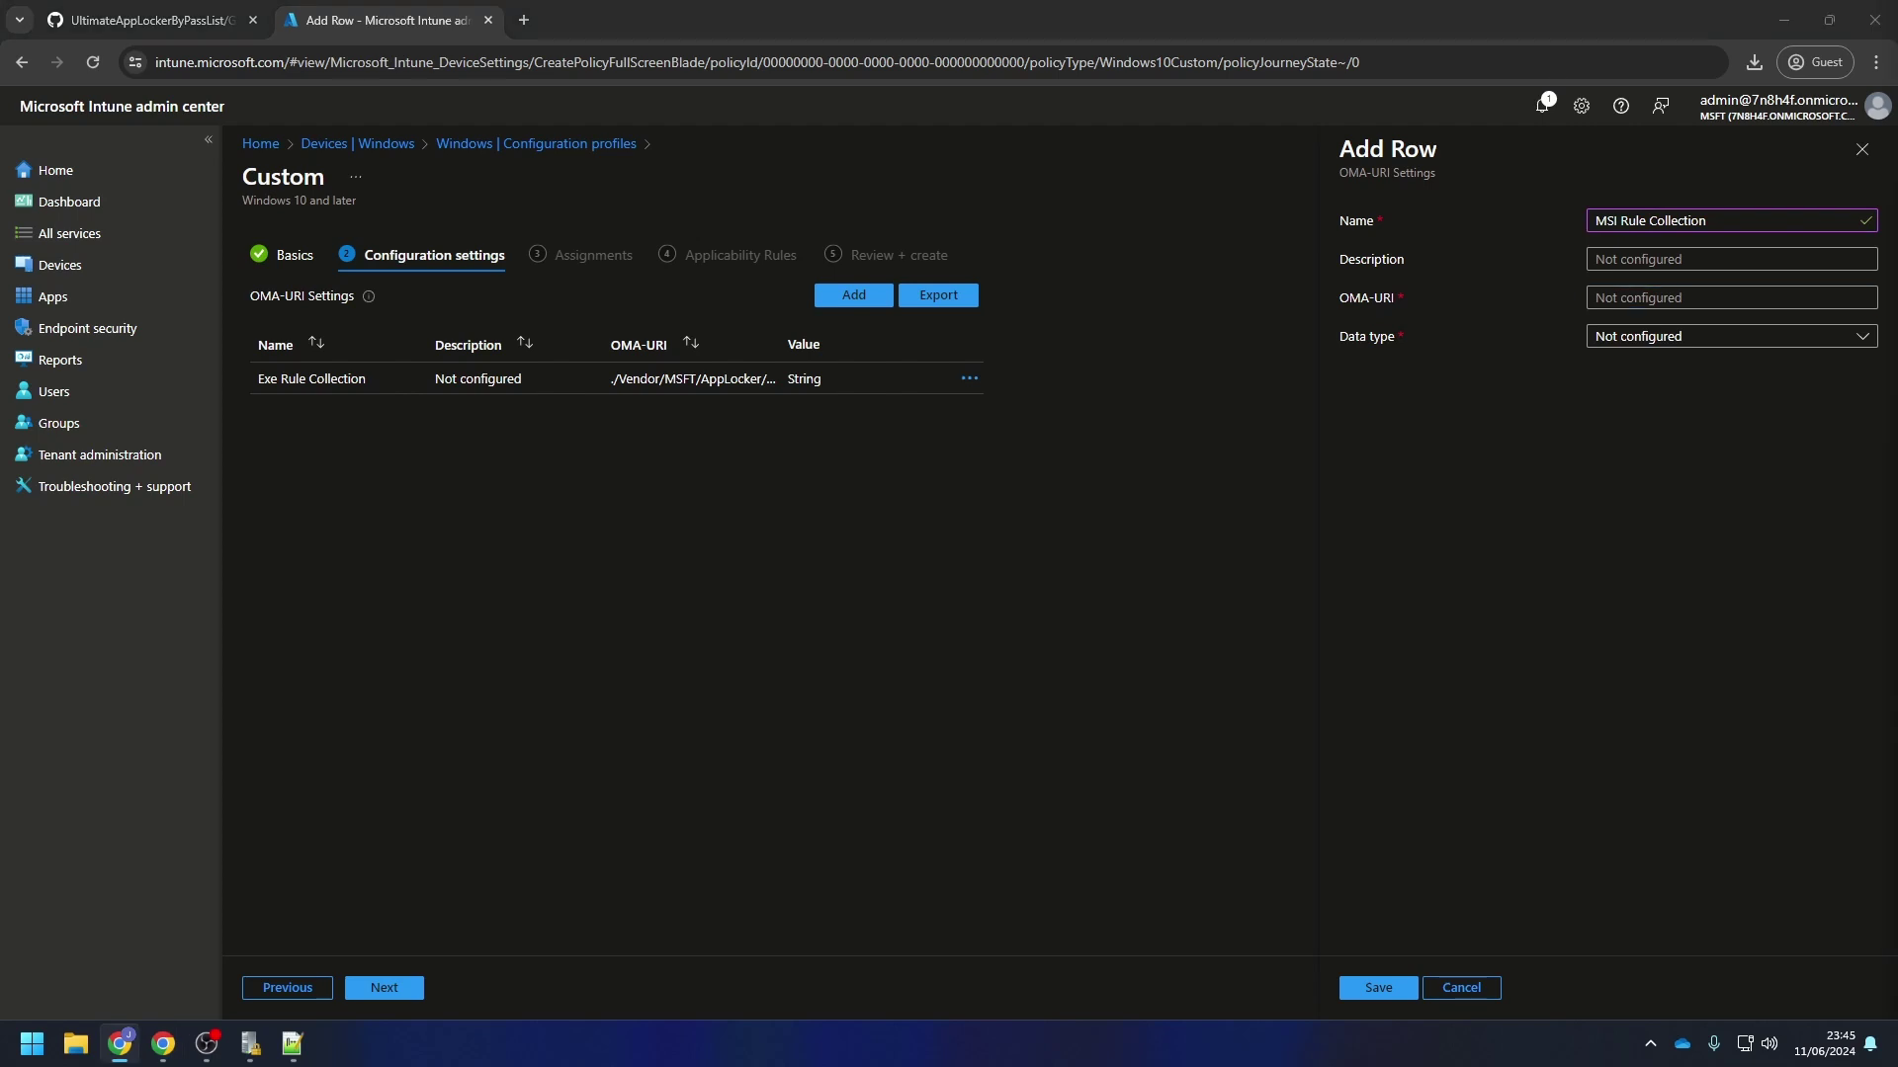
click(1680, 260)
text(./Vendor/MSFT/AppLocker/ApplicationLaunchRestrictions/apps/MSI/Policy)
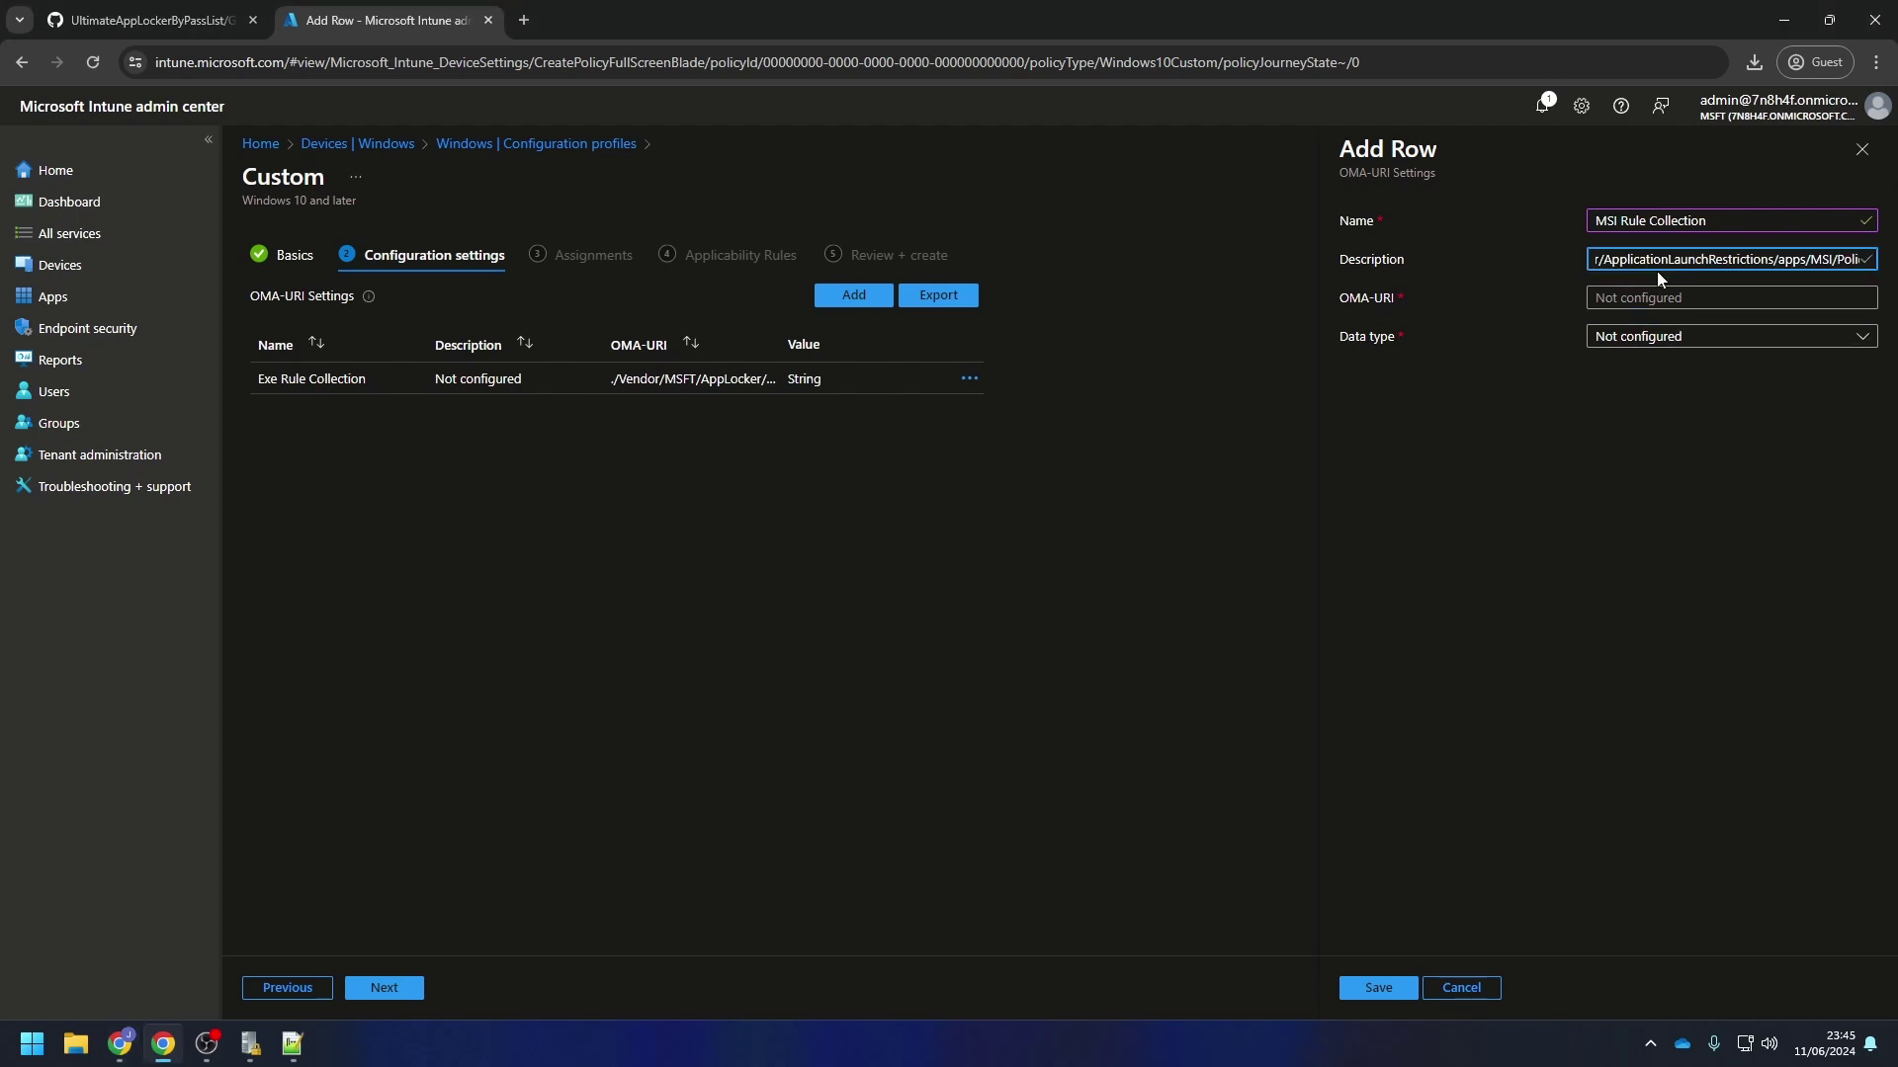
key(ctrl+a)
key(ctrl+x)
key(Tab)
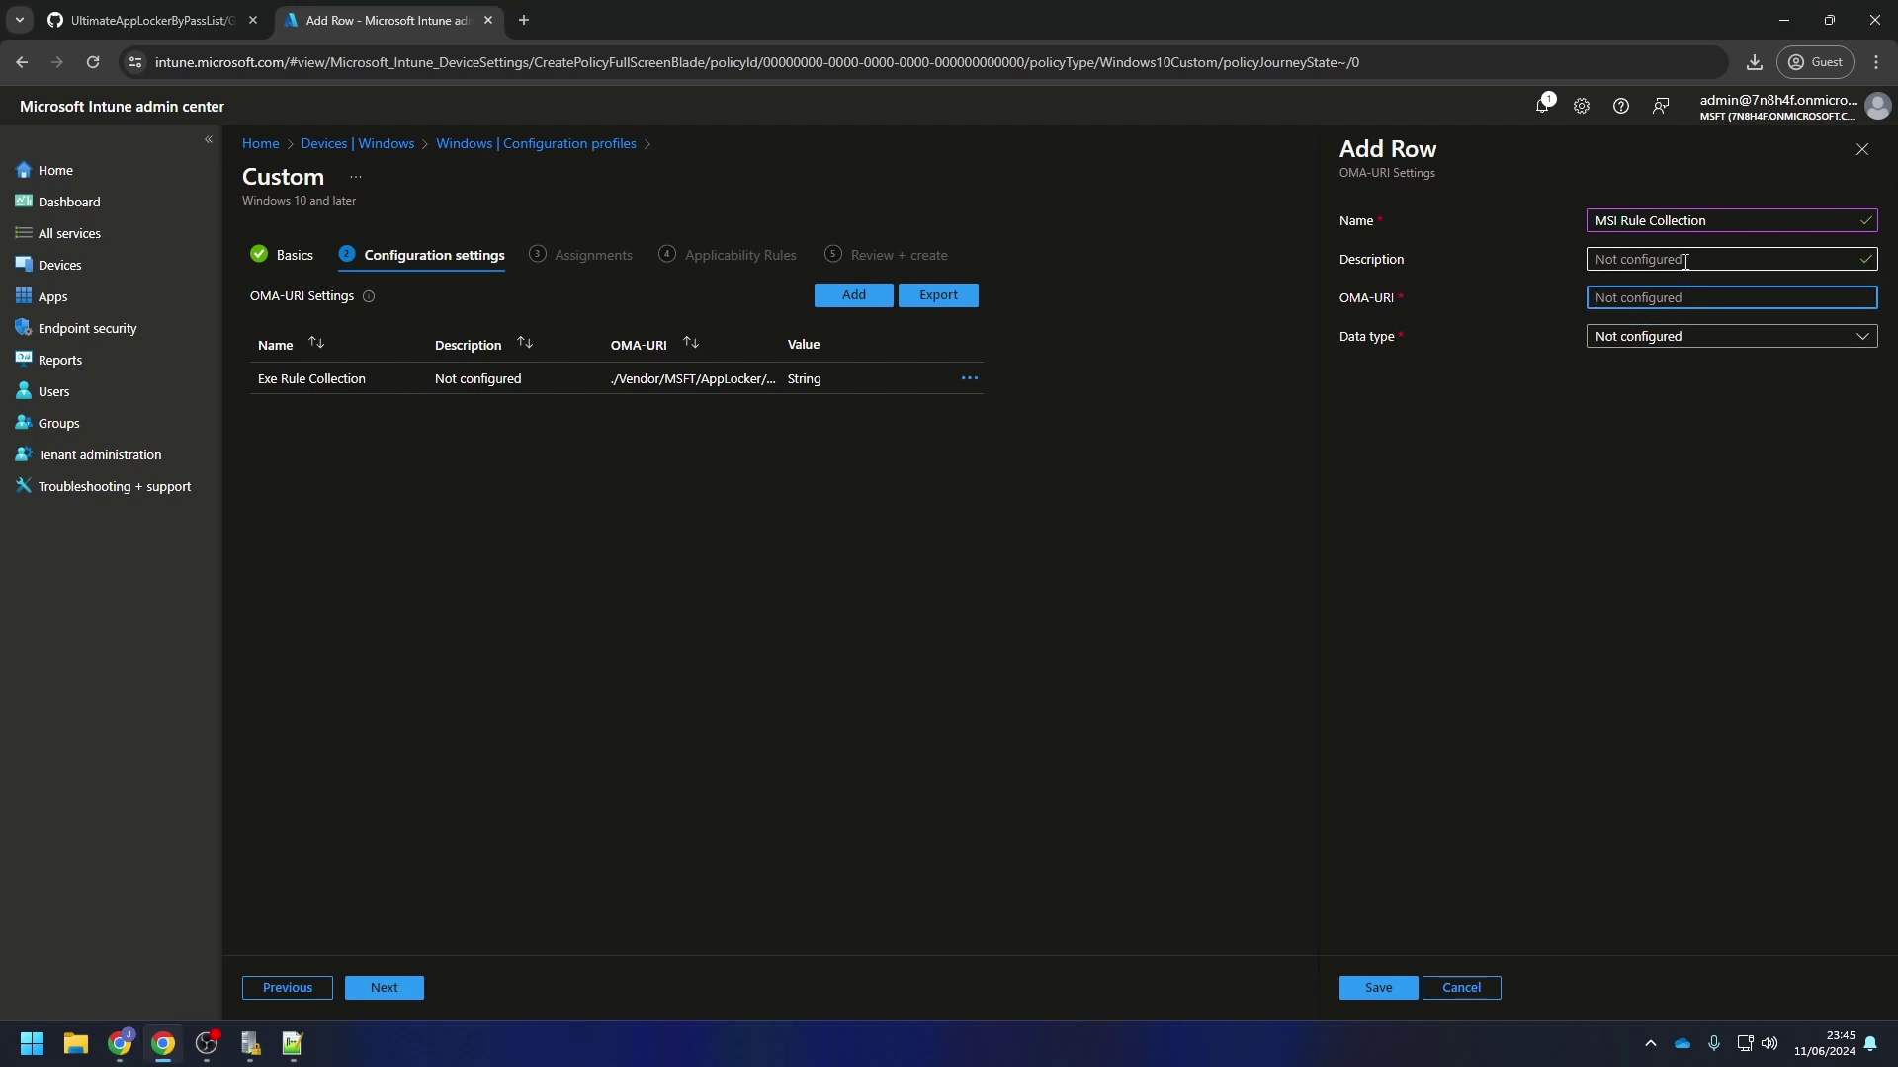
key(ctrl+v)
Check the MSI row's OMA-URI path through to its end and set the data type to String
click(1624, 298)
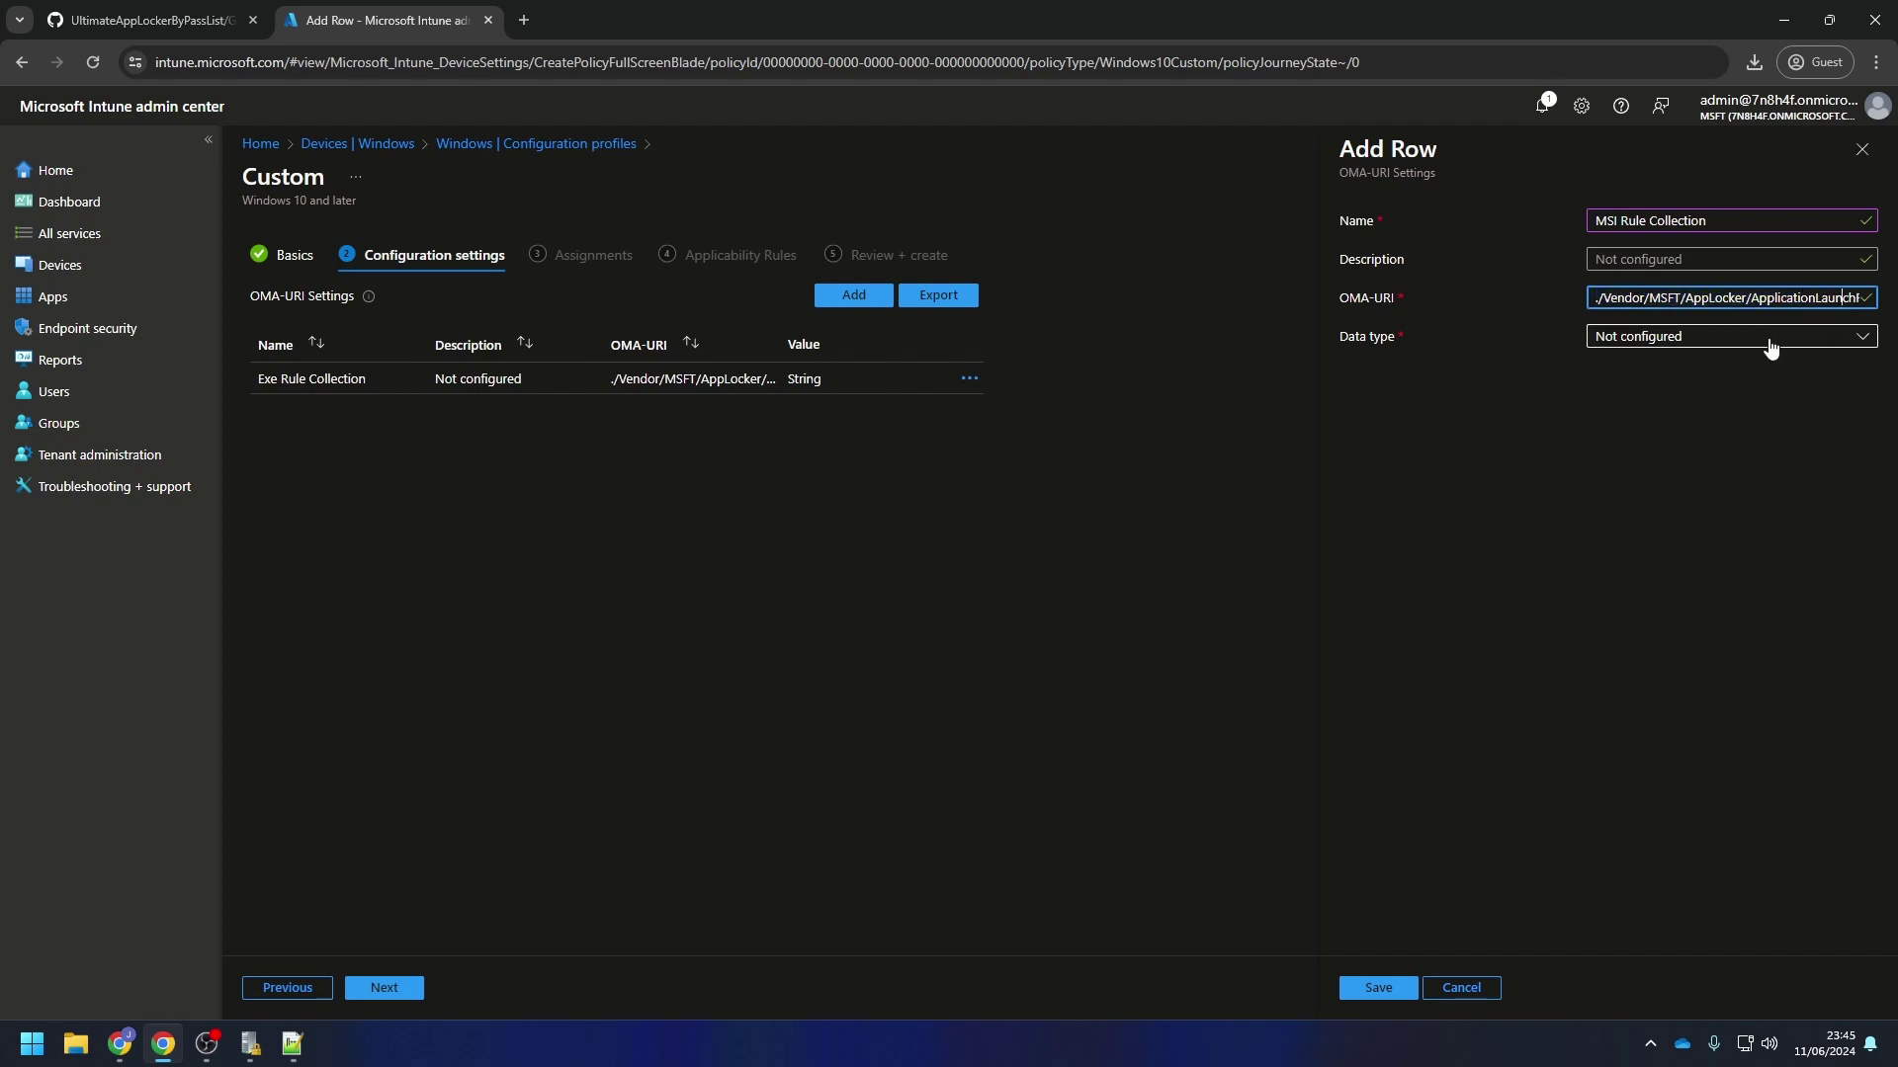
key(Right)
key(Right)
key(Right)
key(Right)
key(Right)
key(Right)
key(Right)
key(Right)
key(Right)
key(Right)
key(Right)
key(Right)
key(Right)
key(Right)
key(Right)
key(Right)
key(Right)
key(Right)
key(Right)
key(Right)
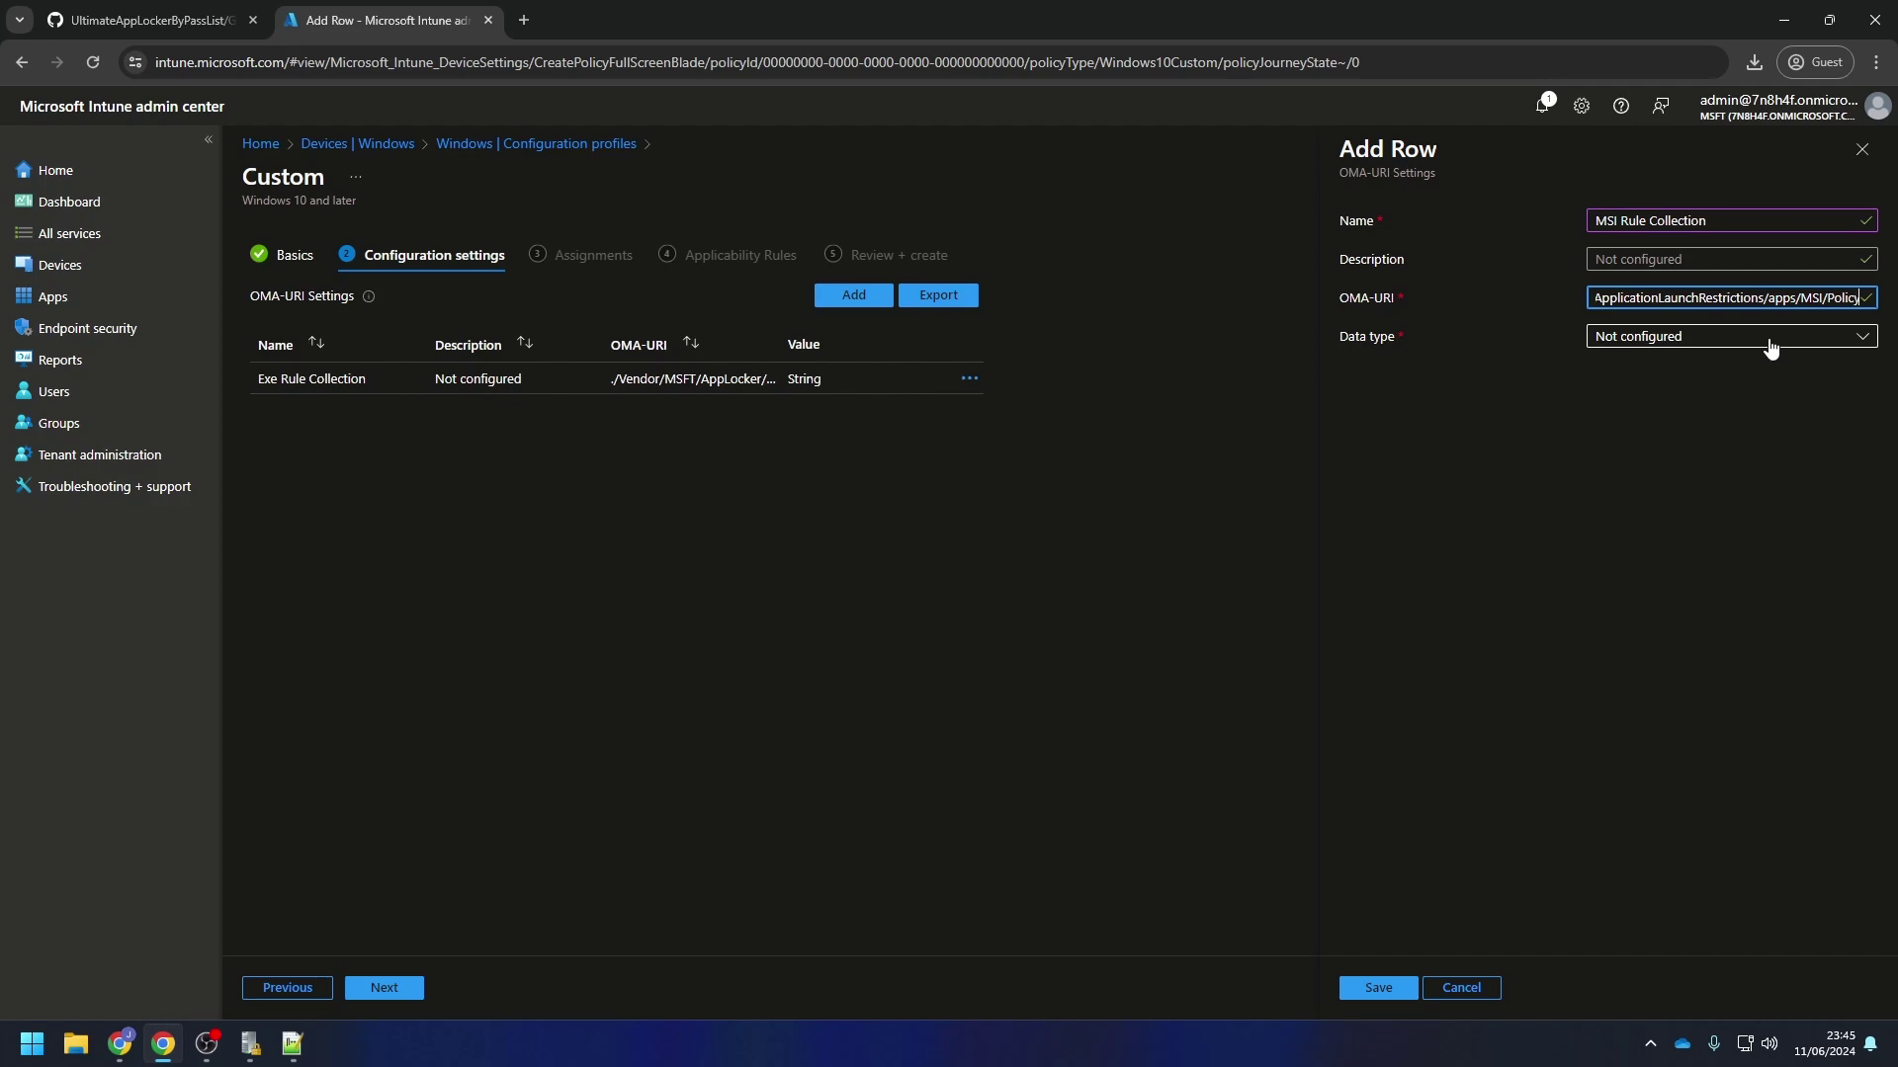
click(1769, 336)
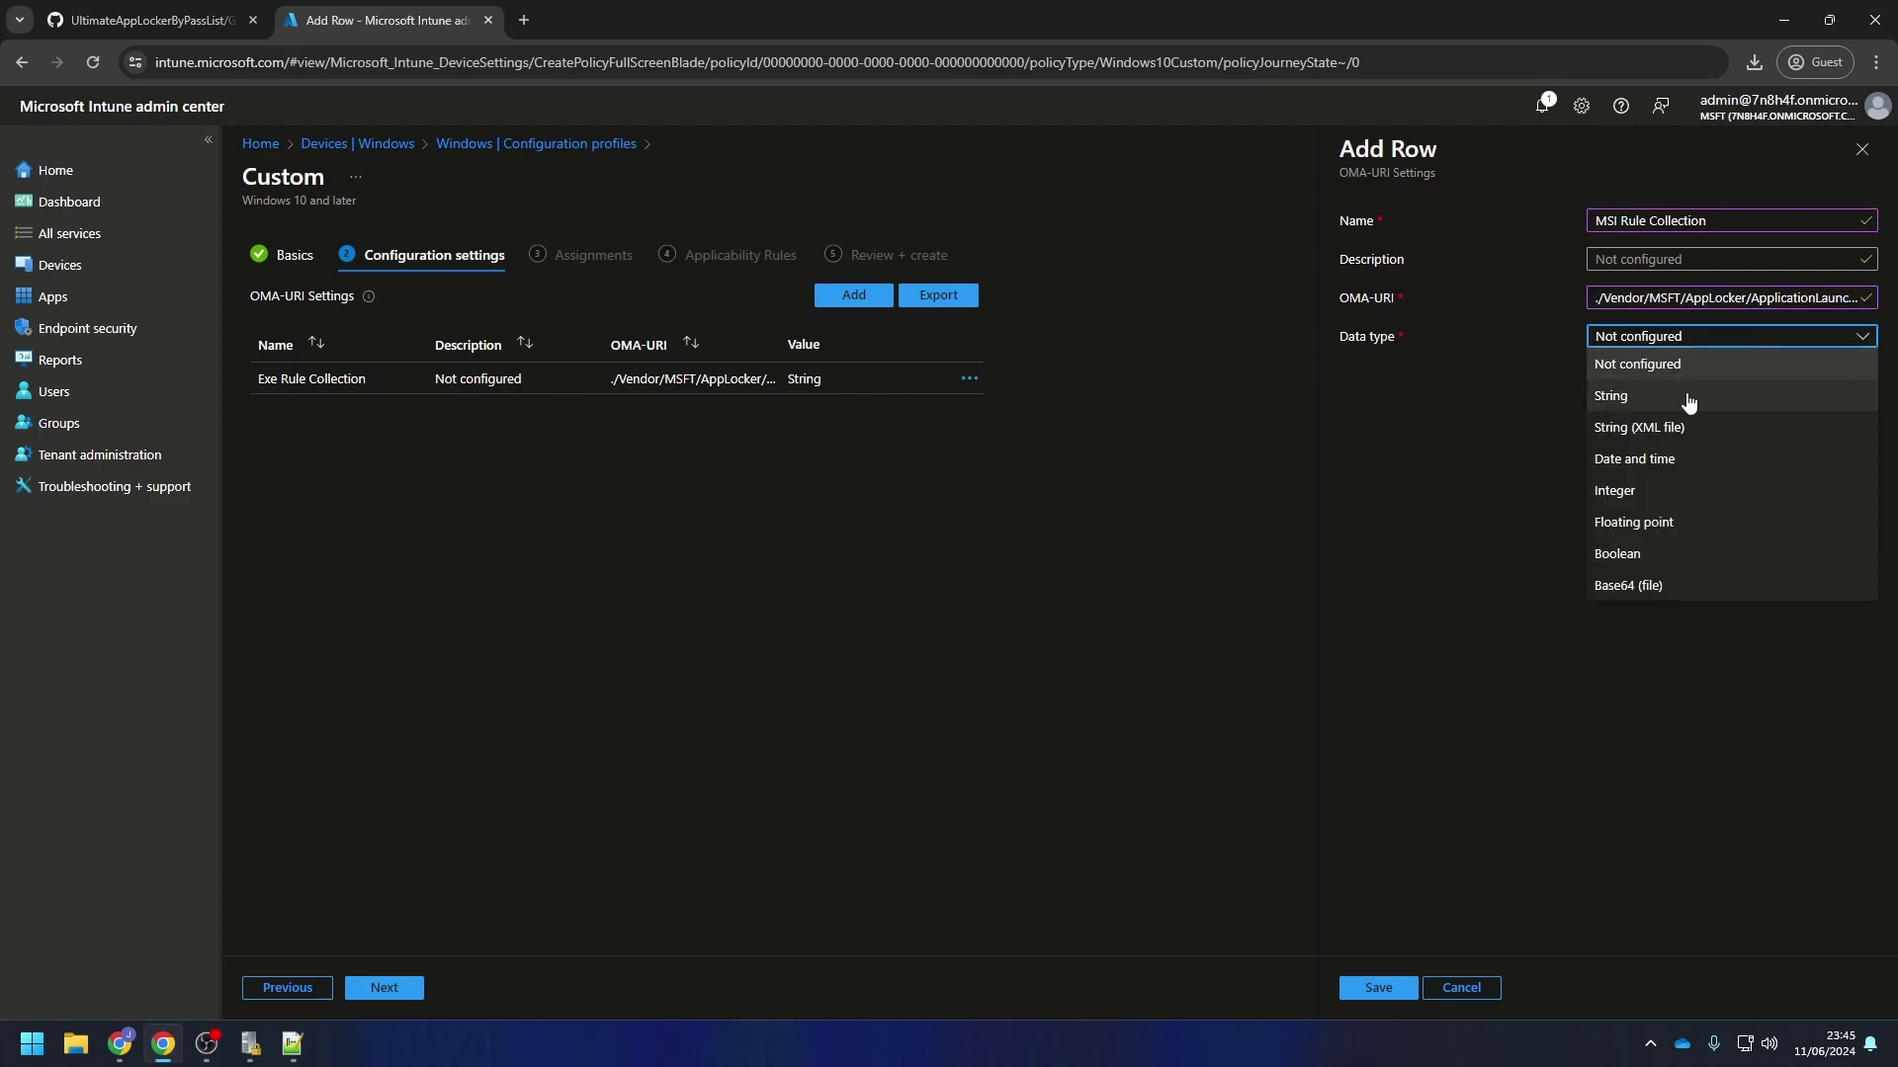
click(1687, 395)
Switch to Notepad++ and copy the complete Msi RuleCollection block in AppLockerPolicy.xml, from its opening tag through its closing tag
click(293, 1044)
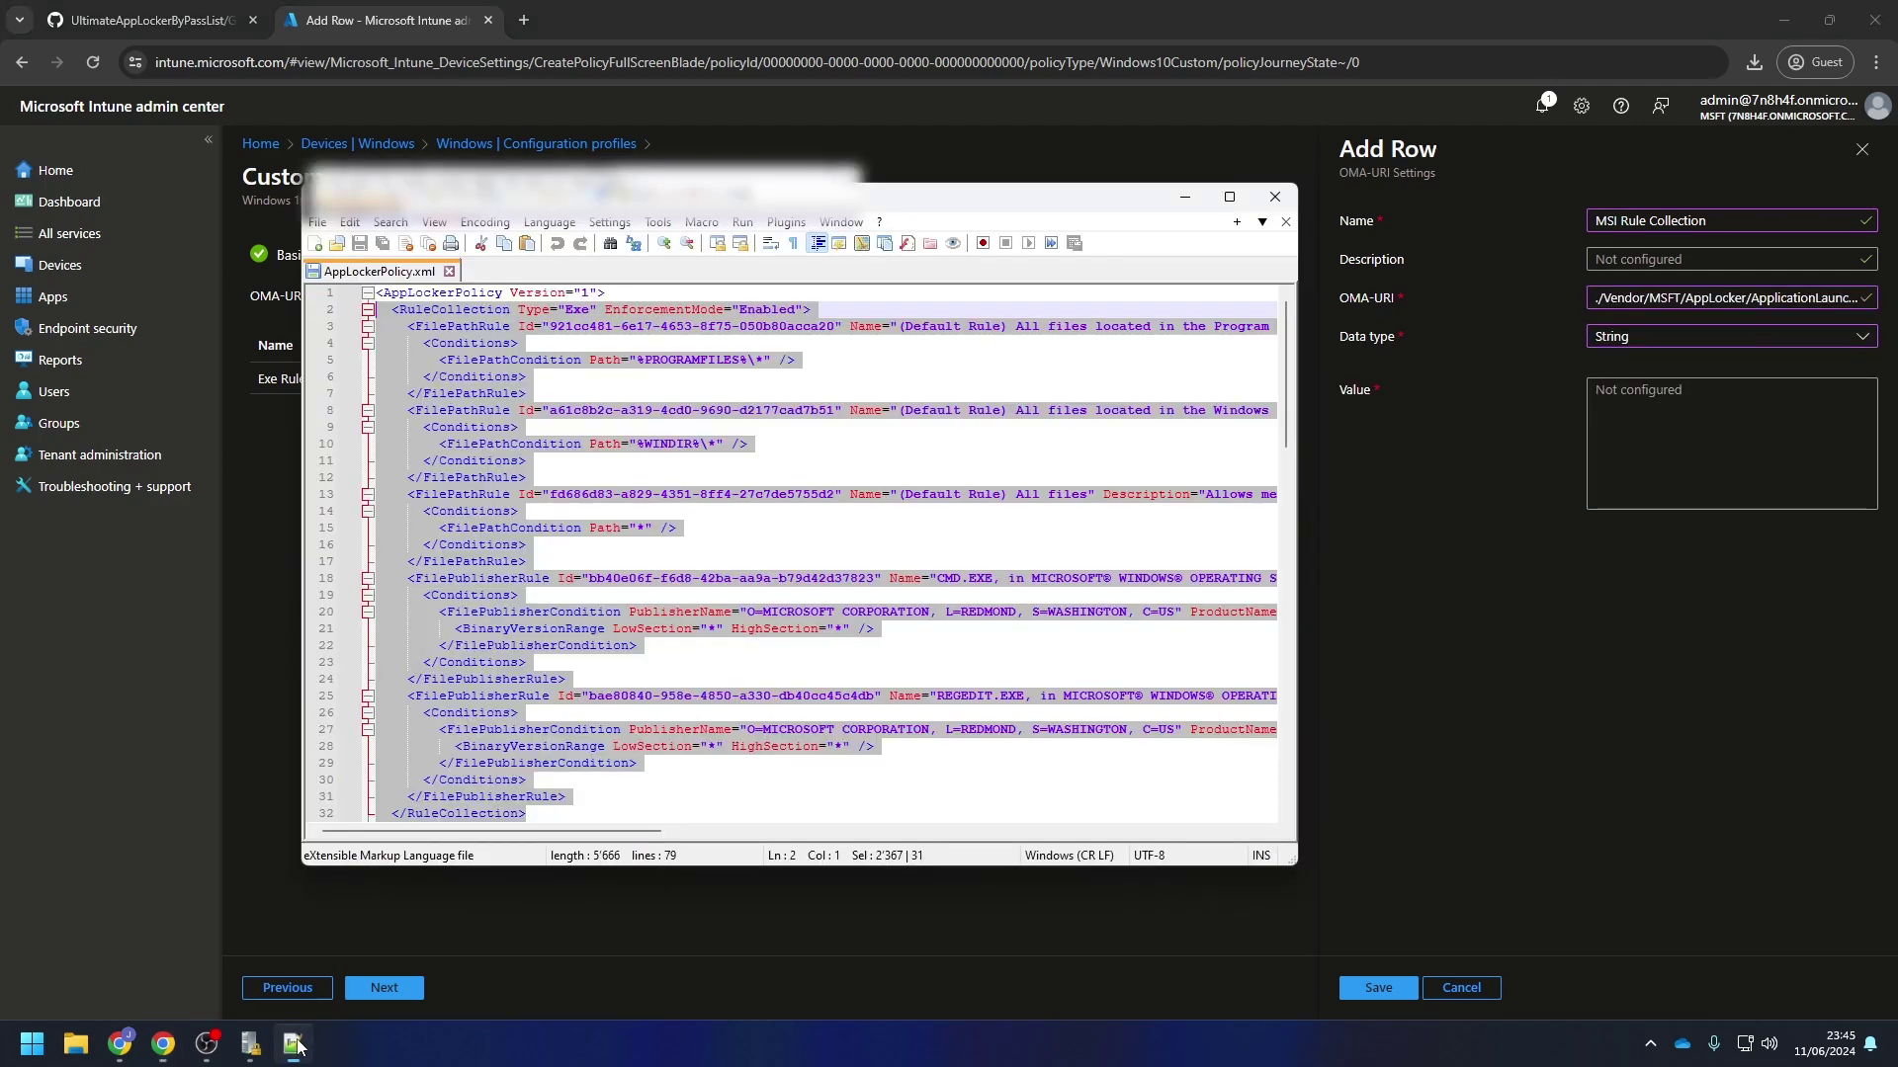
scroll(563, 673, down, 3)
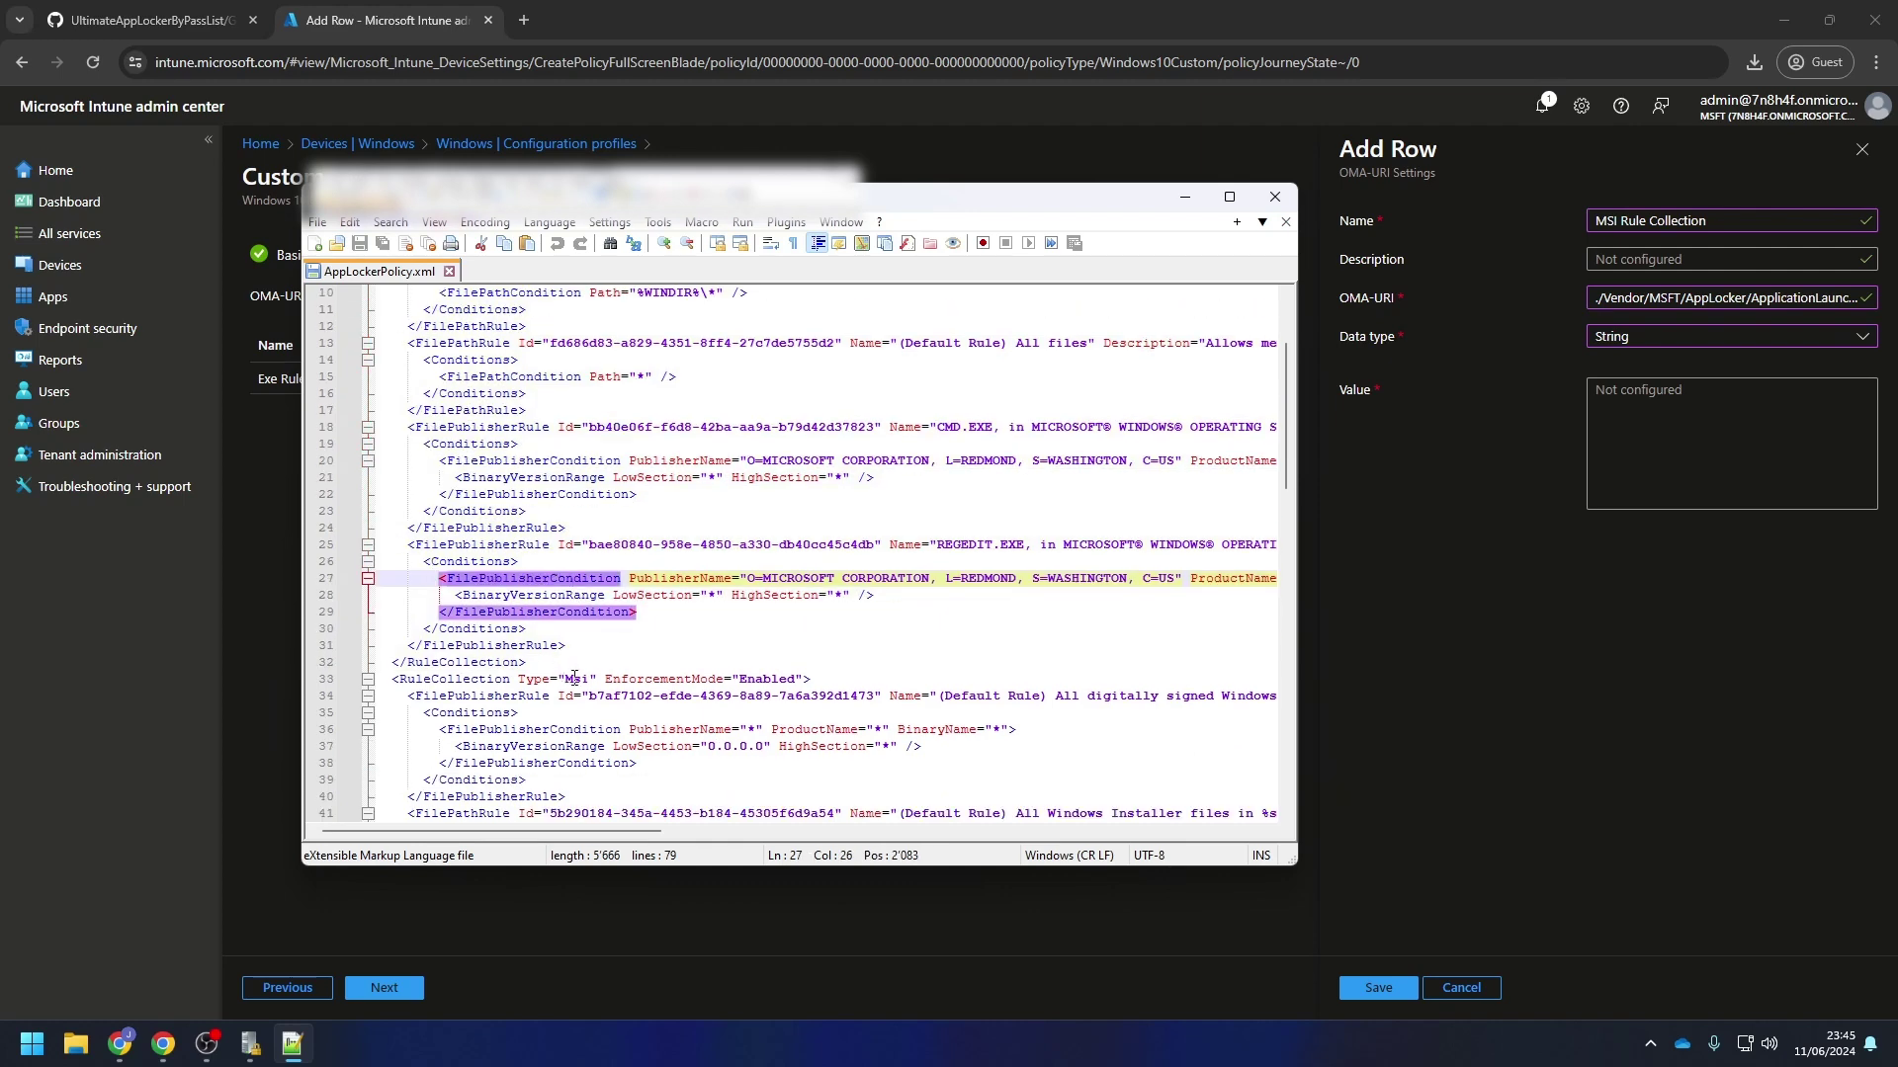
click(571, 679)
scroll(613, 593, down, 4)
scroll(616, 580, down, 1)
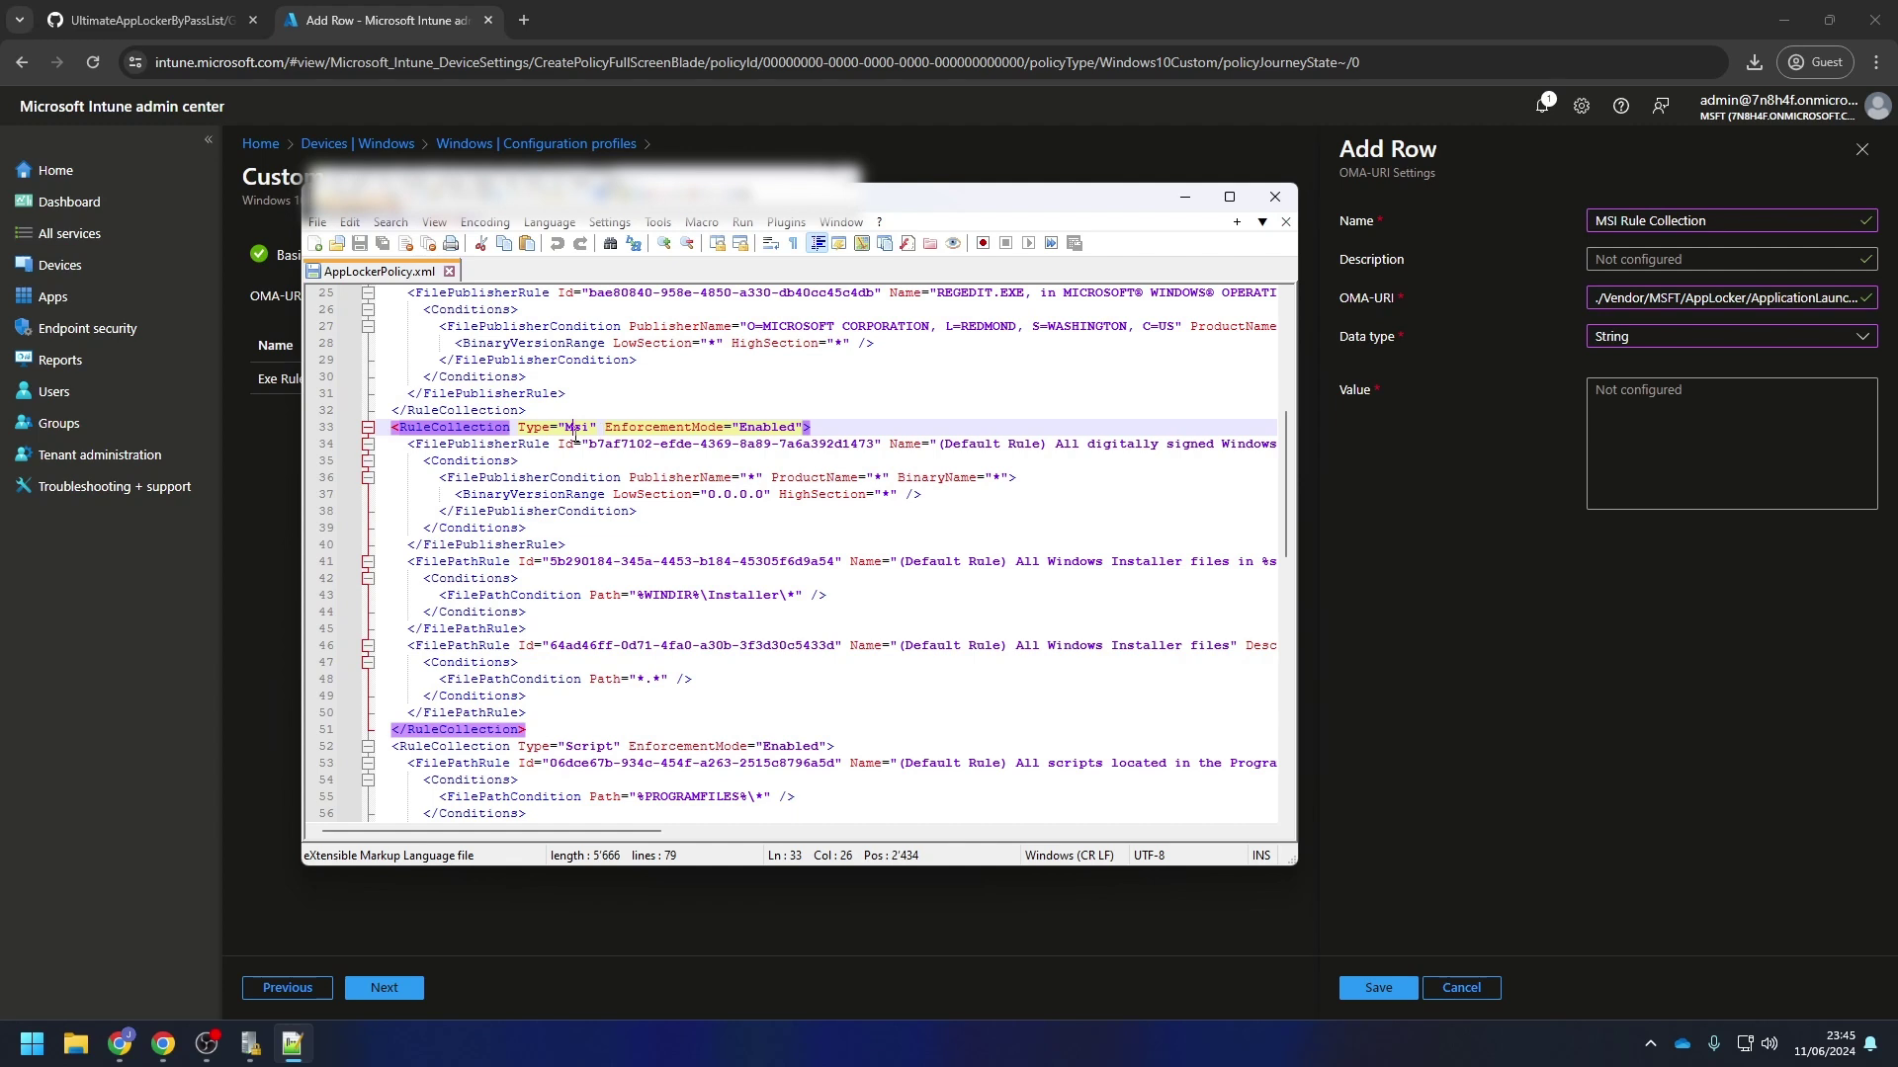
drag(537, 728, 354, 437)
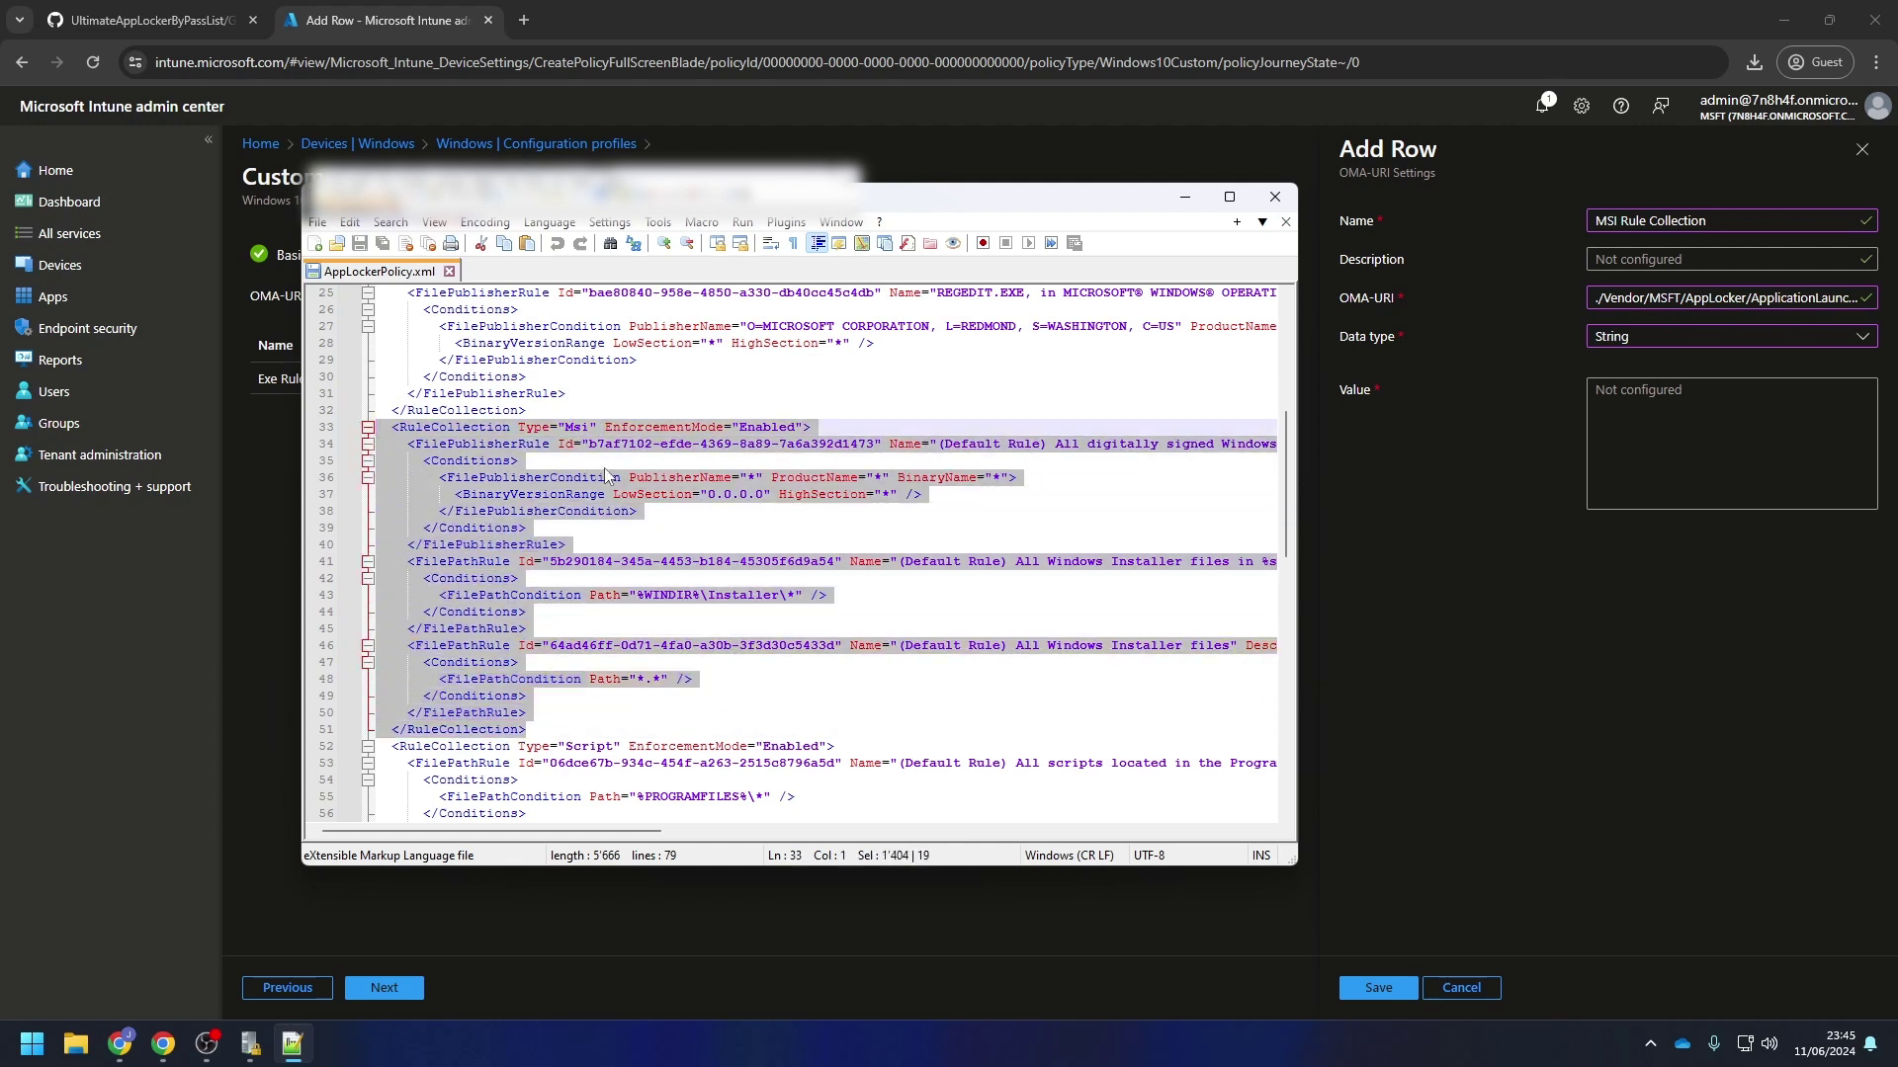
key(ctrl+c)
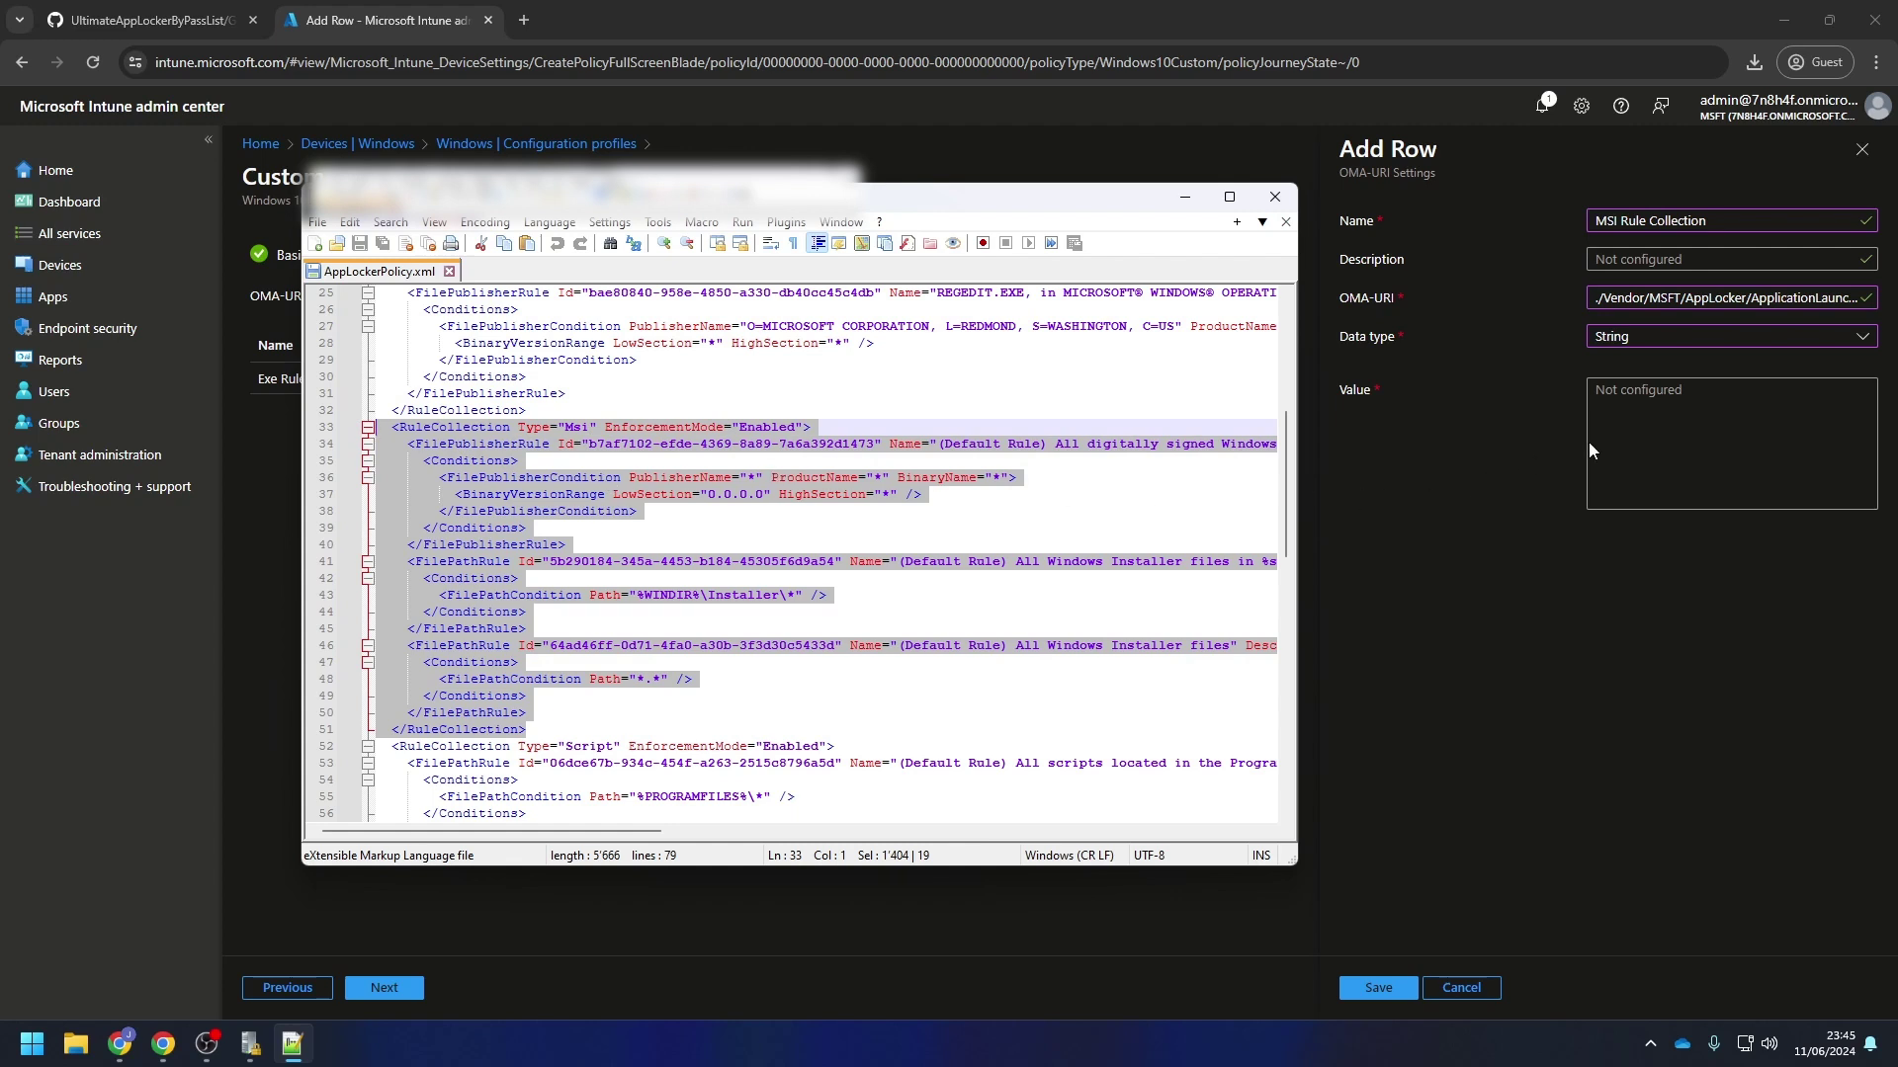
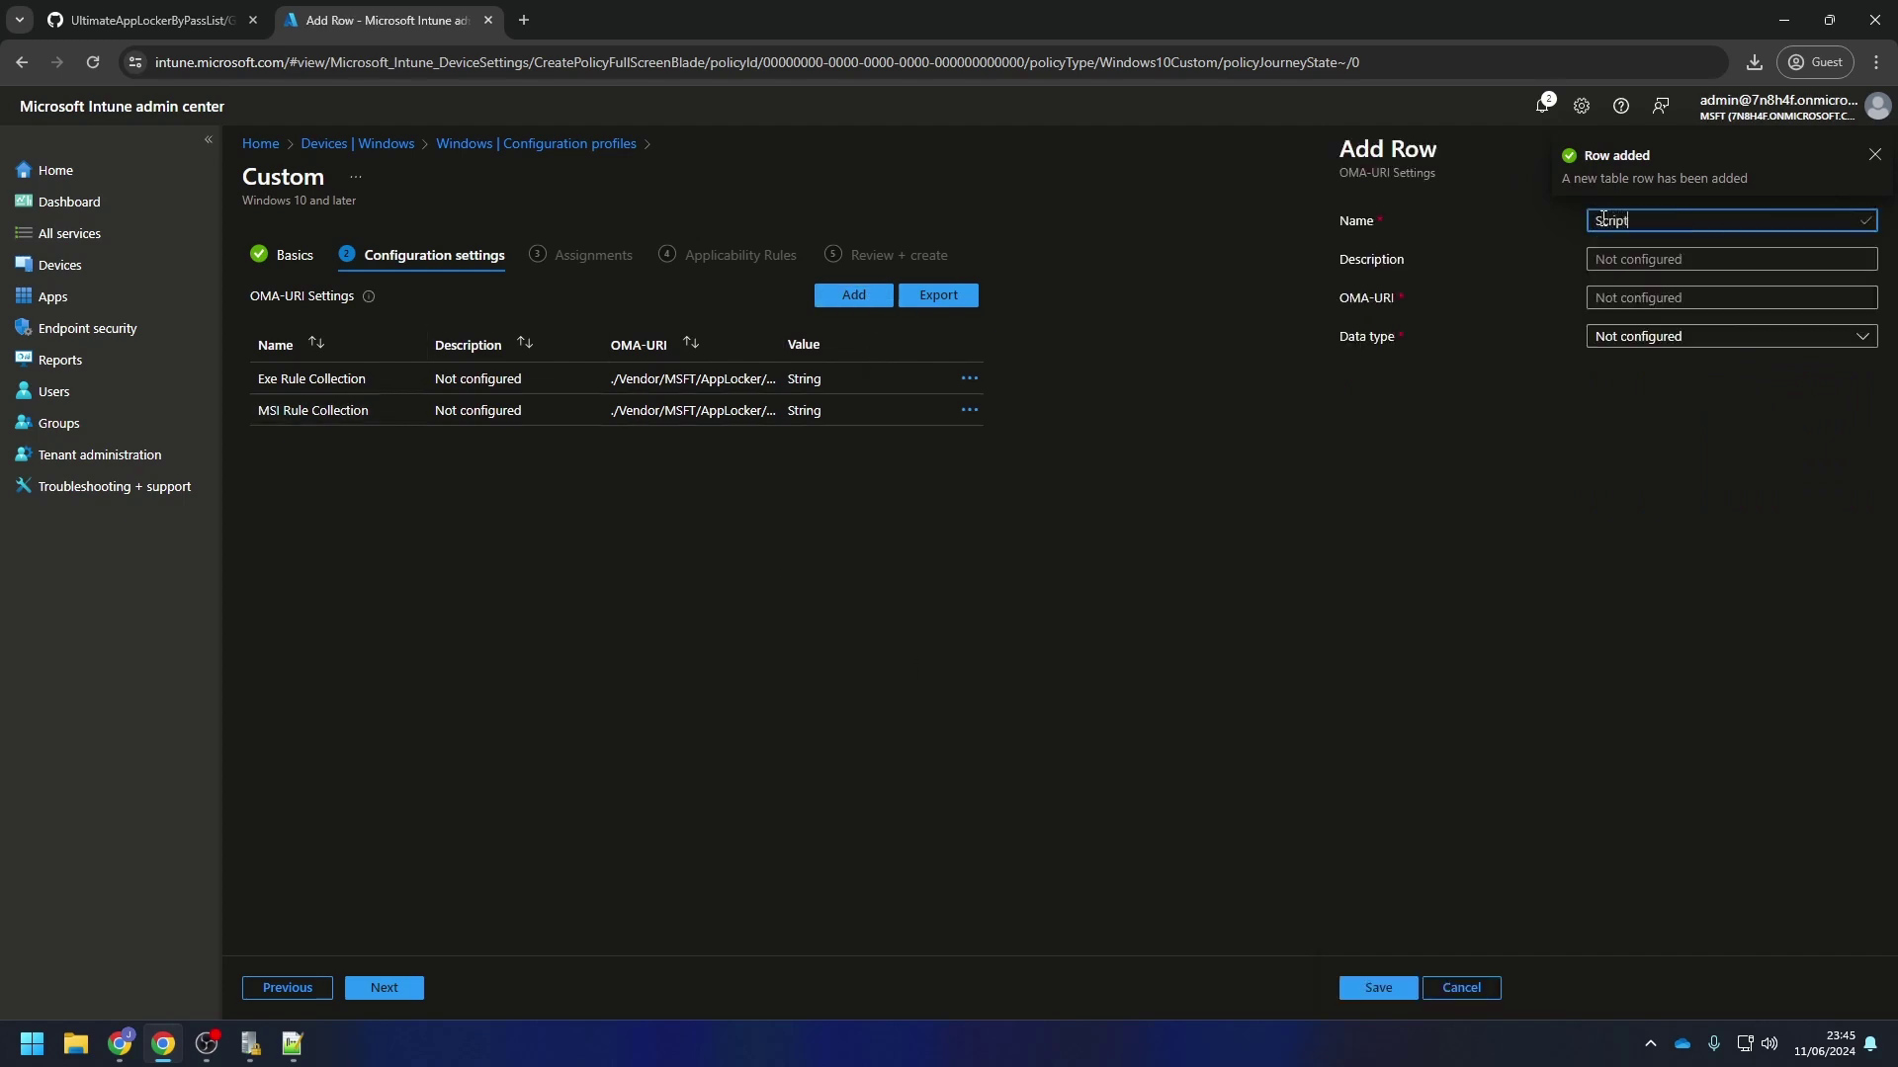
Name the new OMA-URI settings row Script Rule Collection, leaving its description empty
text( Rule Coll)
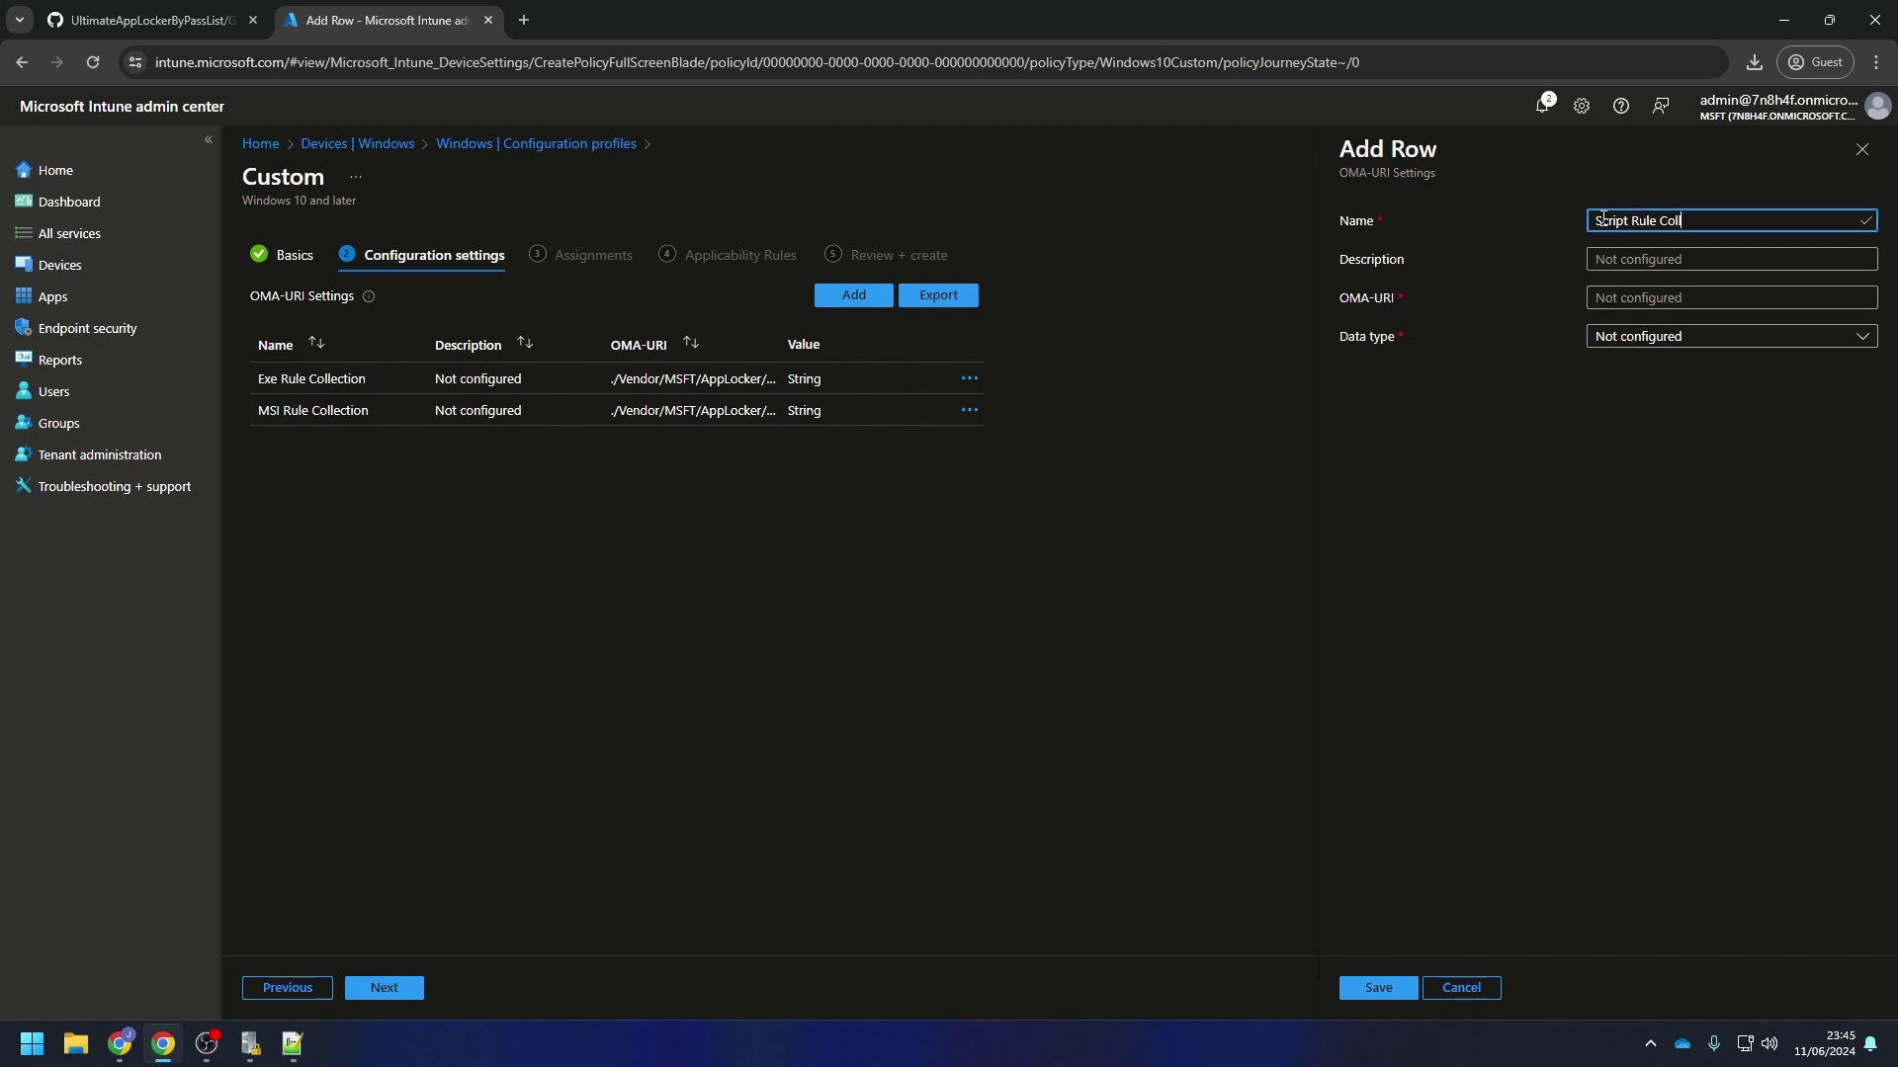
text(ection)
key(Tab)
key(Tab)
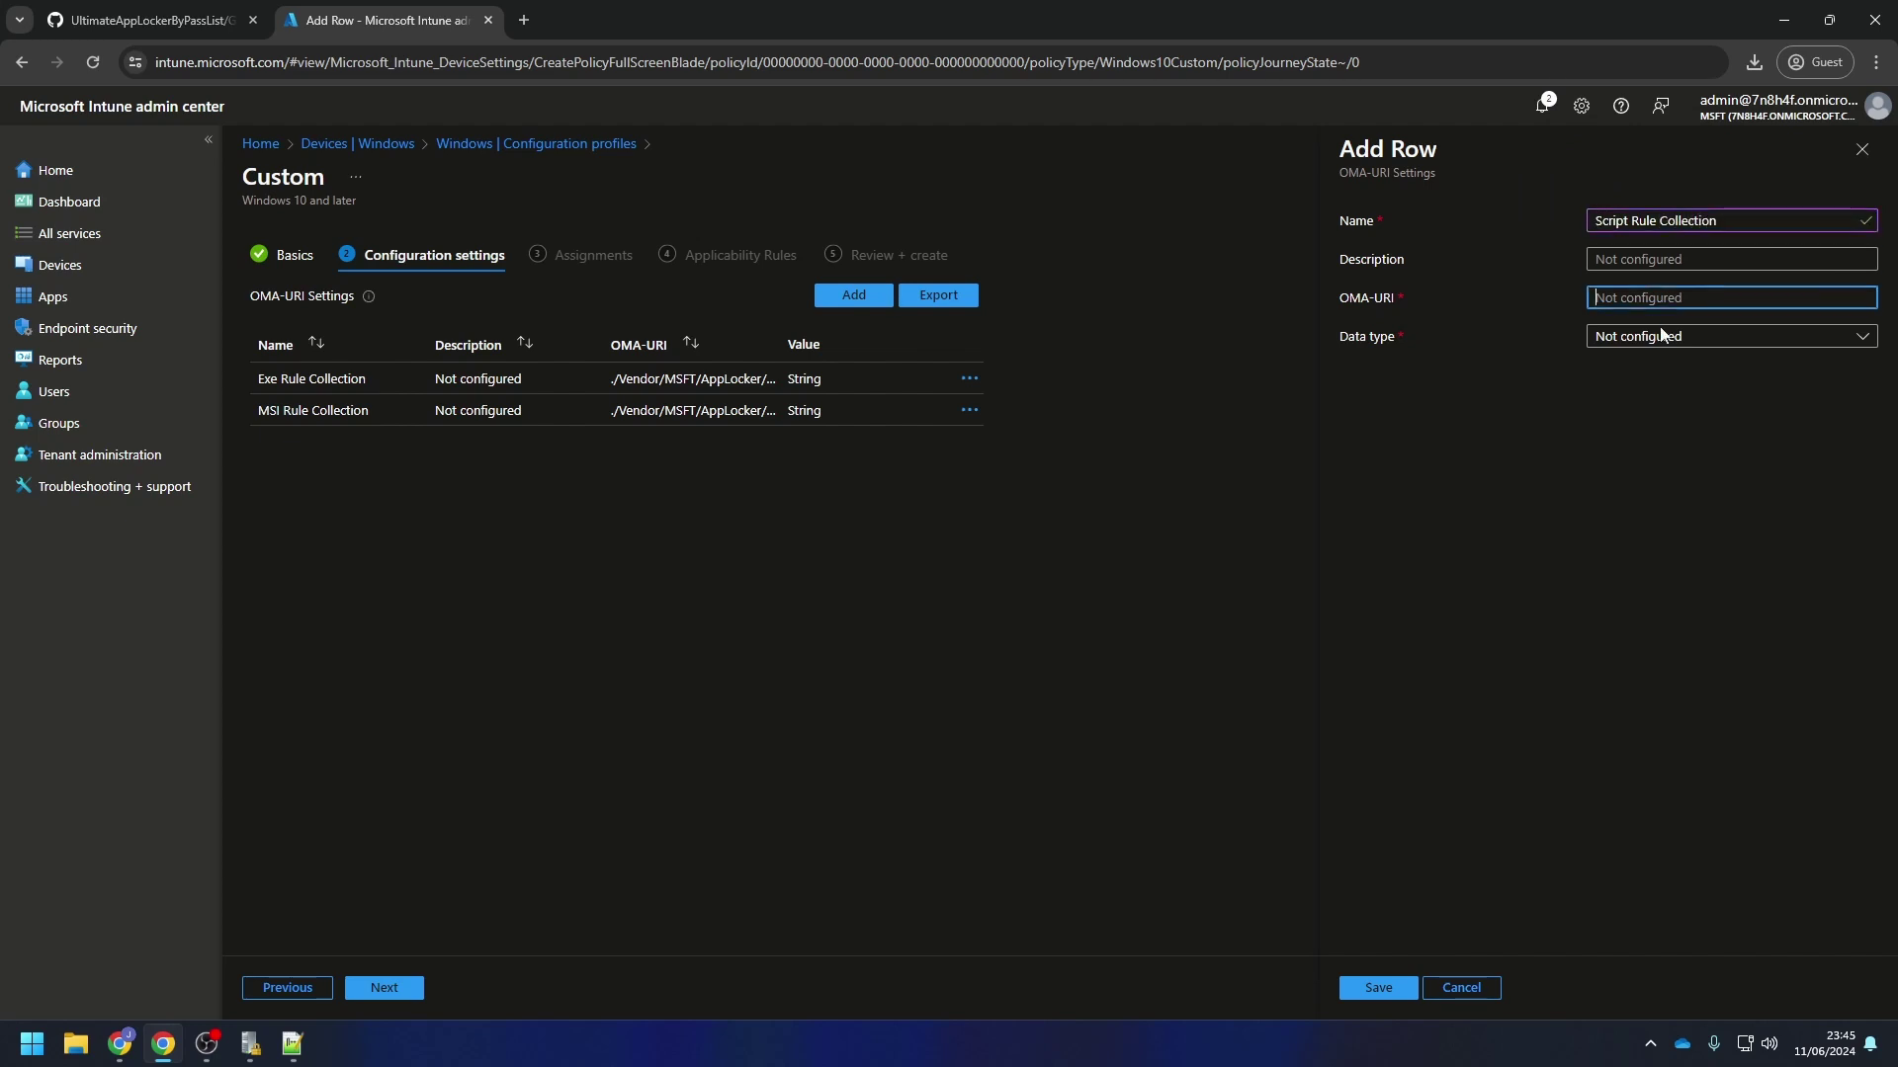
Fill the Script row's OMA-URI with the copied AppLocker policy path that begins ./Vendor/MSFT/AppLocker/ApplicationLaunch
key(alt+Tab)
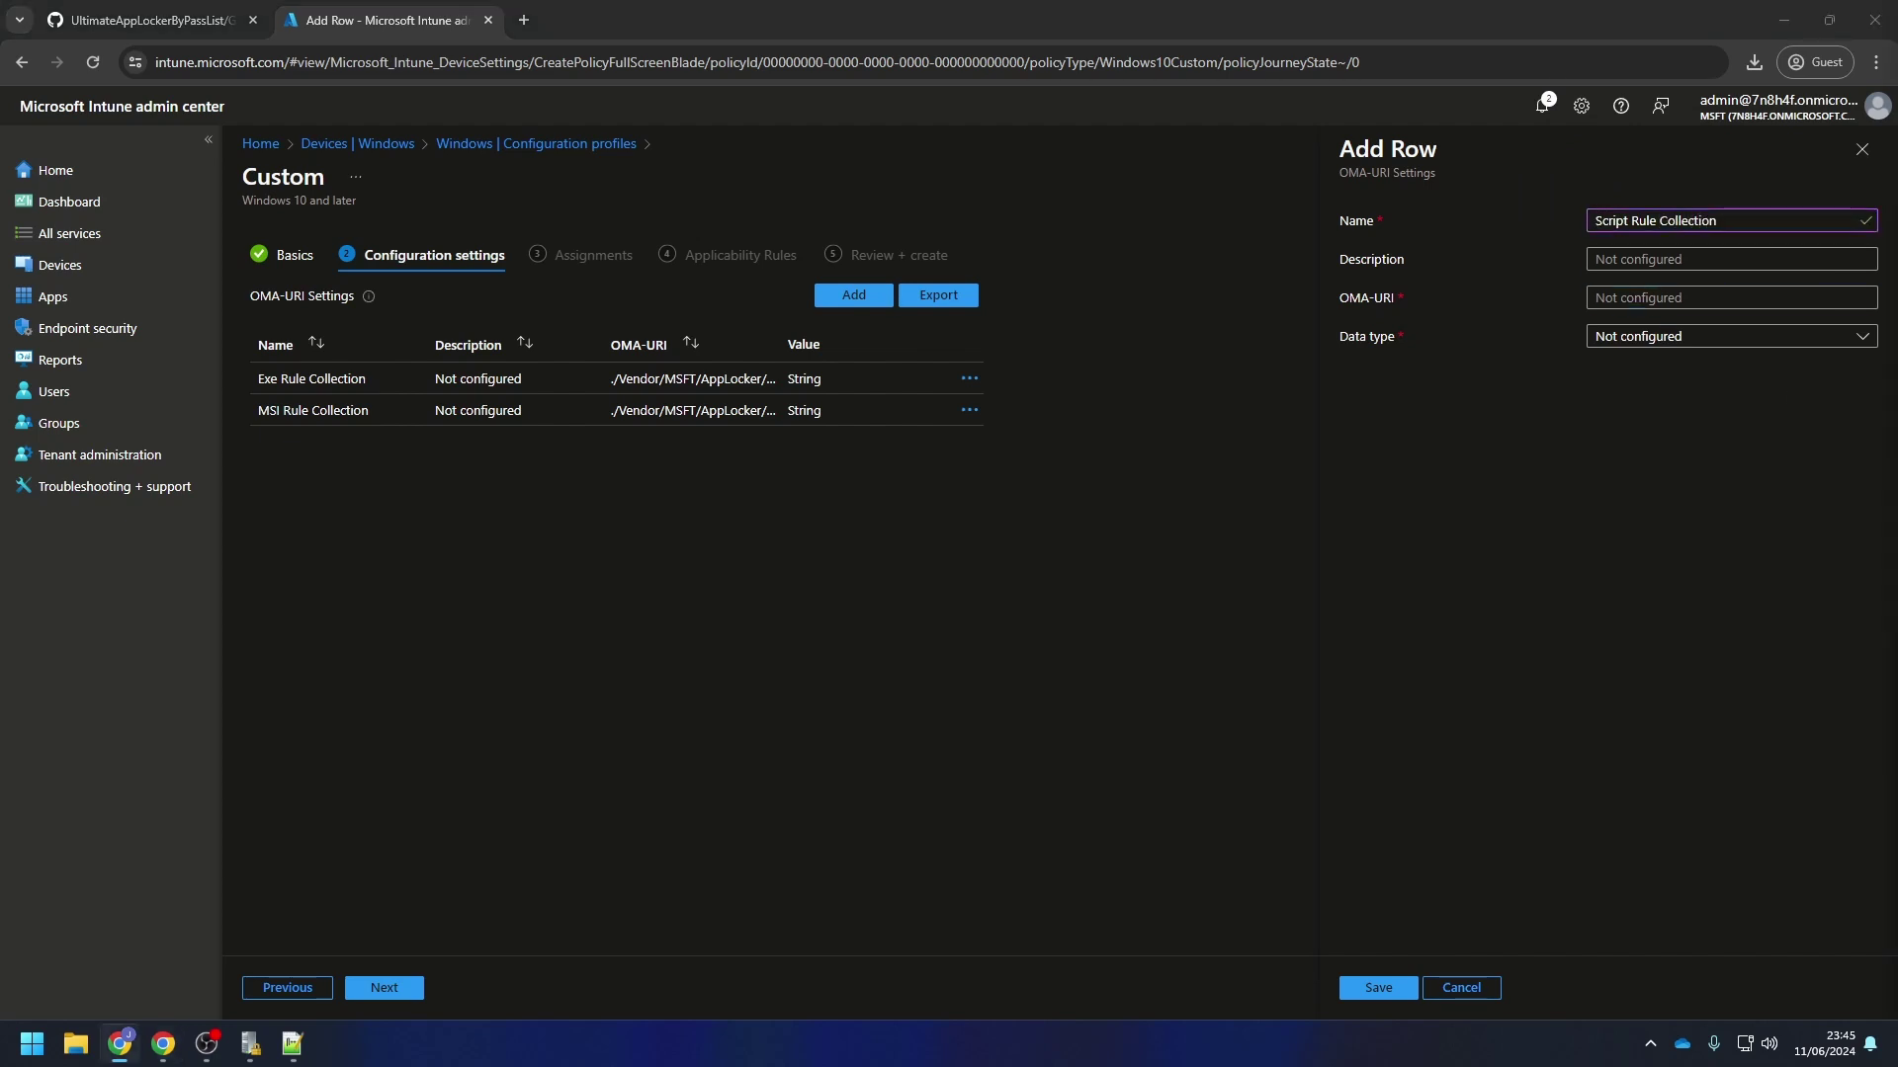
click(1621, 297)
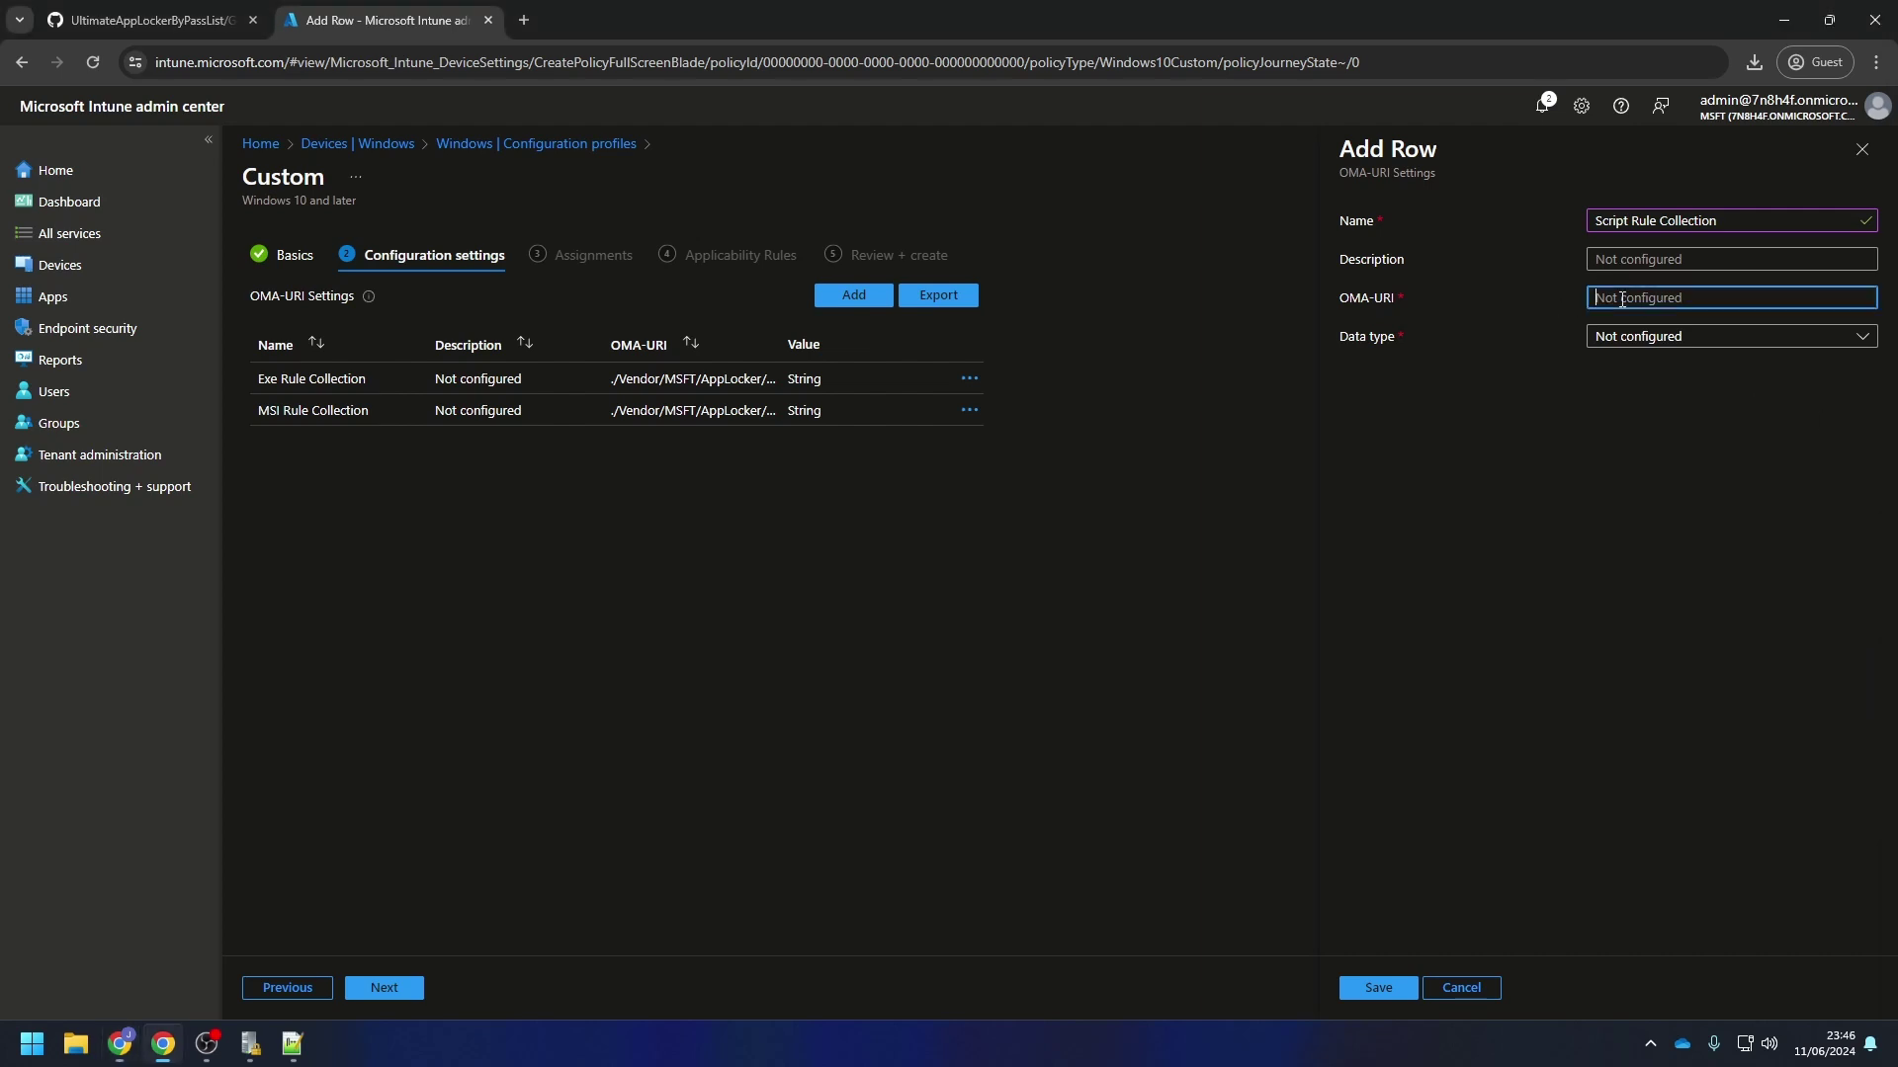
text(./Vendor/MSFT/AppLocker/ApplicationLaunchRestrictions/apps/Script/Policy)
drag(1619, 297, 1589, 298)
click(1617, 299)
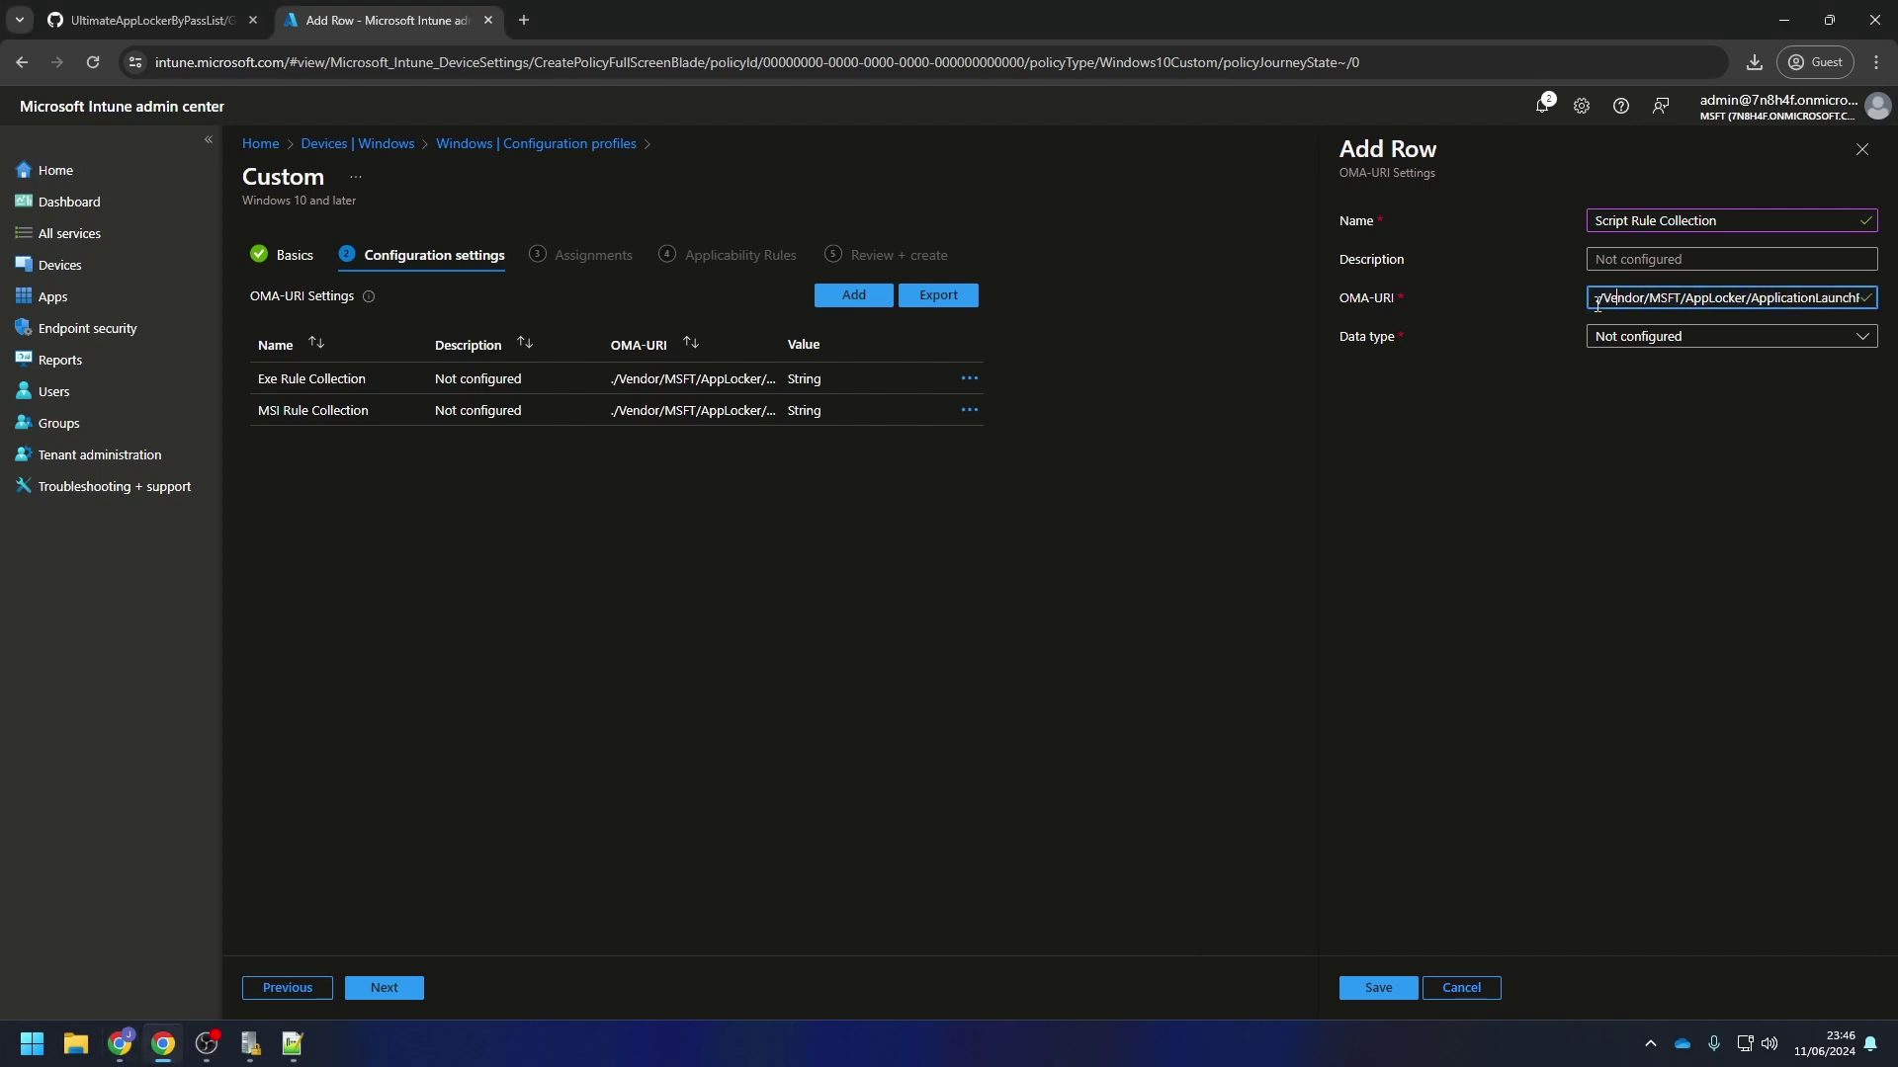
Check the Script row's OMA-URI path and set the data type to String
key(Right)
key(Right)
key(Right)
key(Right)
key(Right)
key(Right)
key(Right)
key(Right)
key(Right)
key(Right)
key(Right)
key(Right)
key(Right)
key(Right)
key(Right)
key(Right)
key(Right)
key(Right)
key(Right)
key(Right)
click(1821, 342)
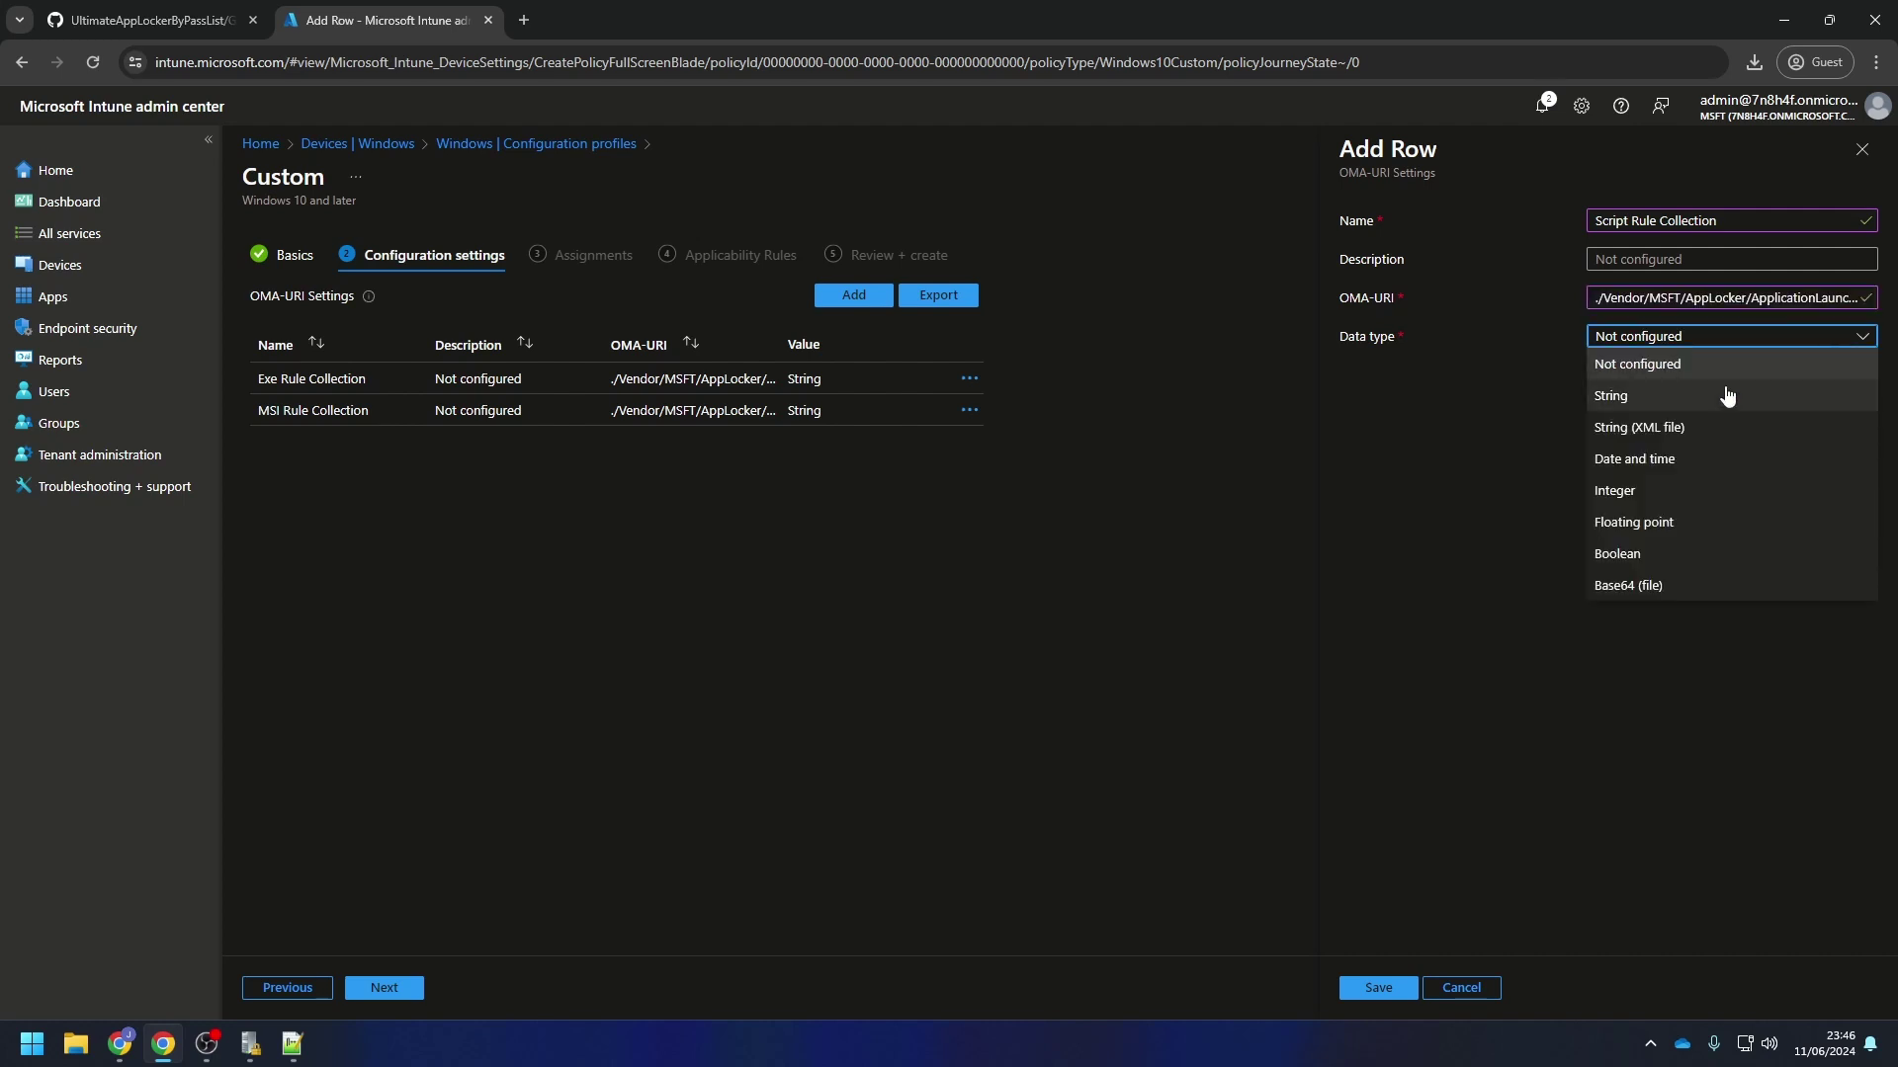
click(1818, 395)
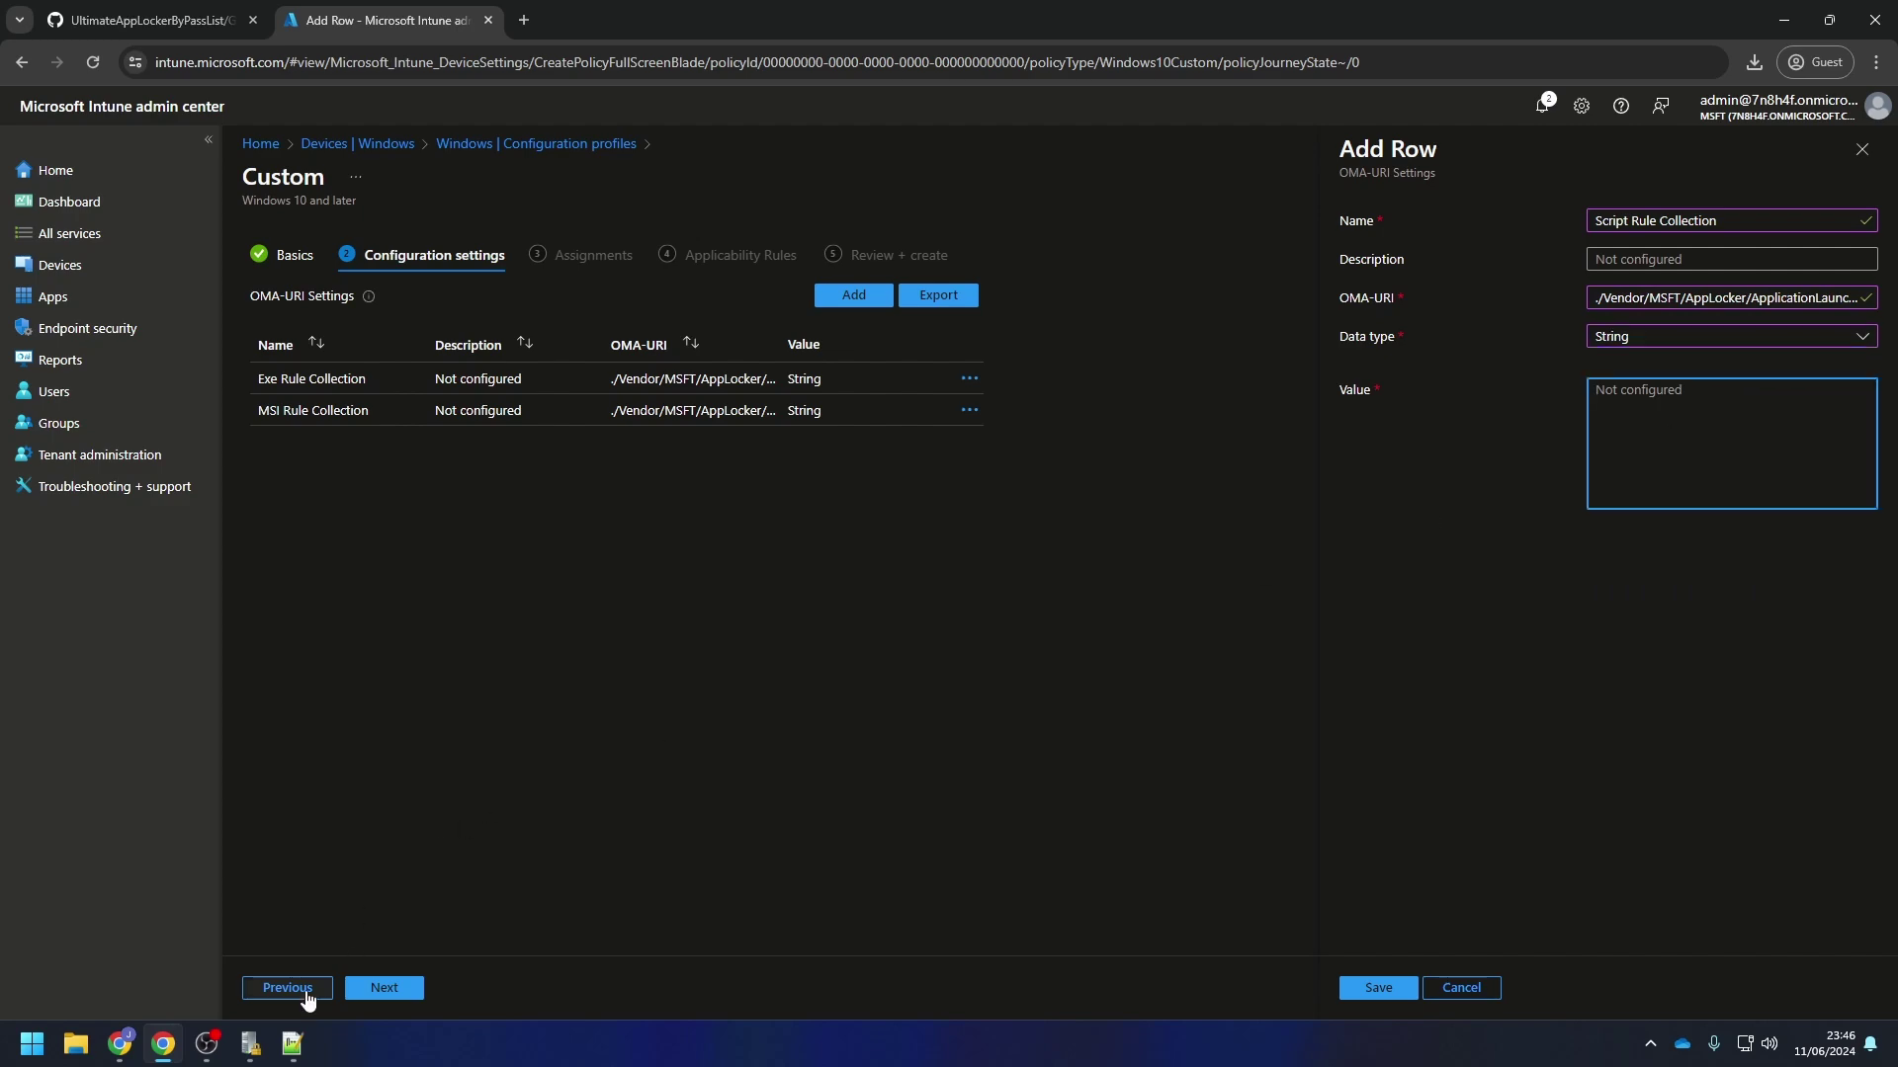
Switch to Notepad++ and copy the complete Script RuleCollection block in AppLockerPolicy.xml, from its opening tag through its closing tag
click(293, 1044)
click(583, 746)
scroll(613, 691, down, 6)
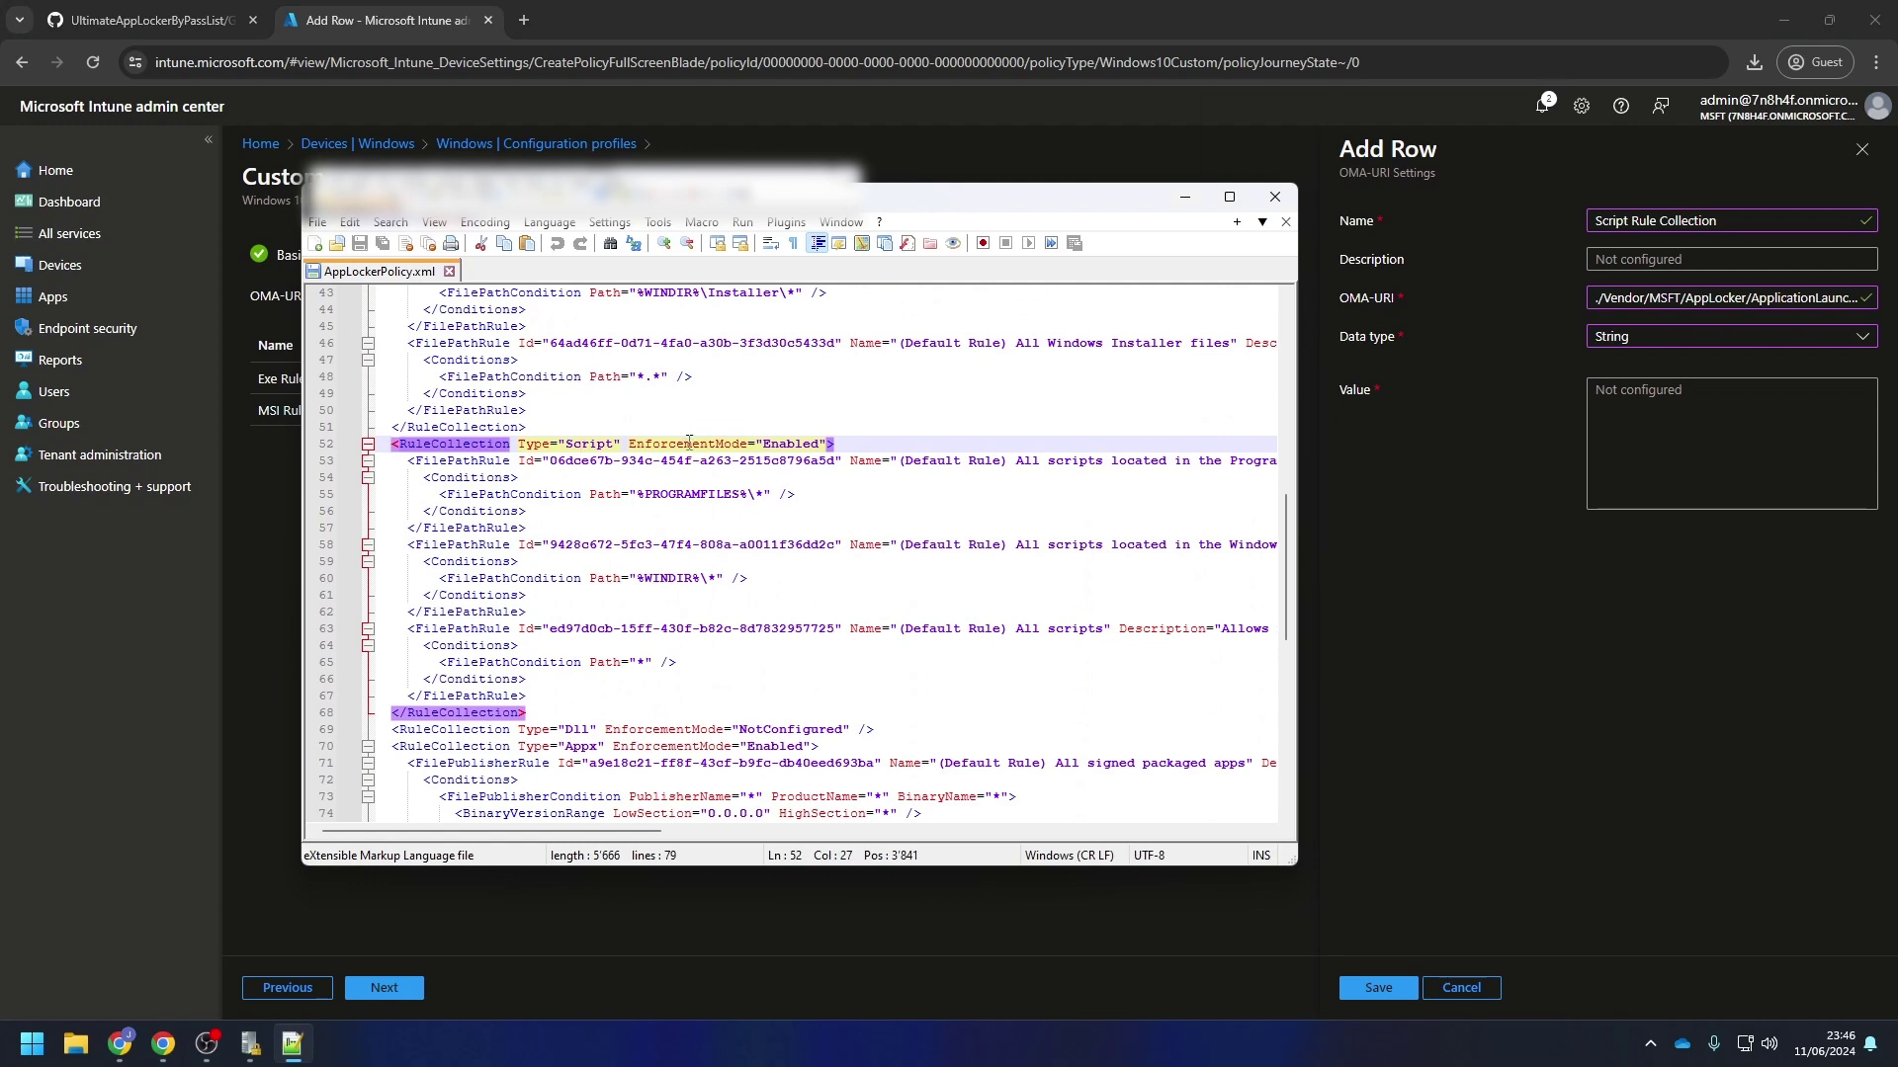
drag(529, 710, 324, 450)
key(ctrl+c)
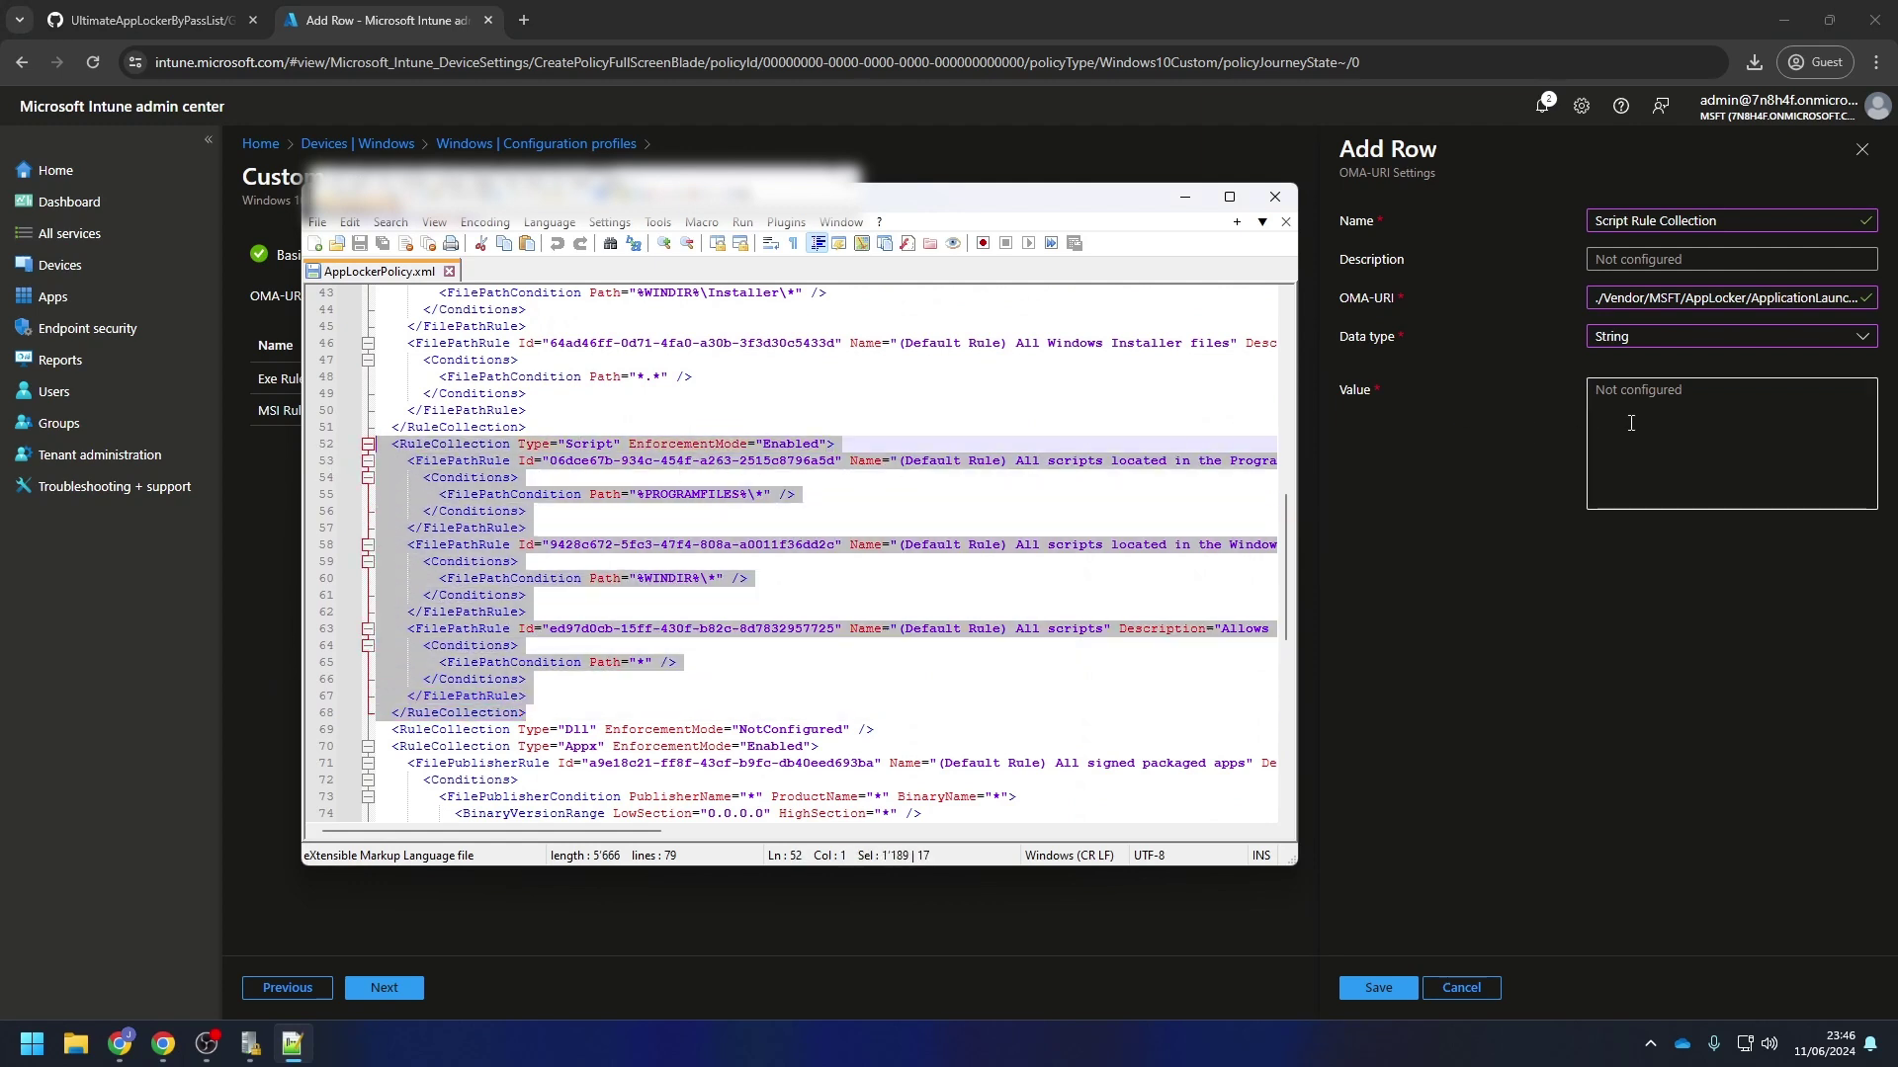
Paste the Script RuleCollection XML as the row's value in Intune and save the Script Rule Collection row
click(1617, 423)
key(ctrl+v)
drag(1617, 423, 1556, 330)
click(1652, 425)
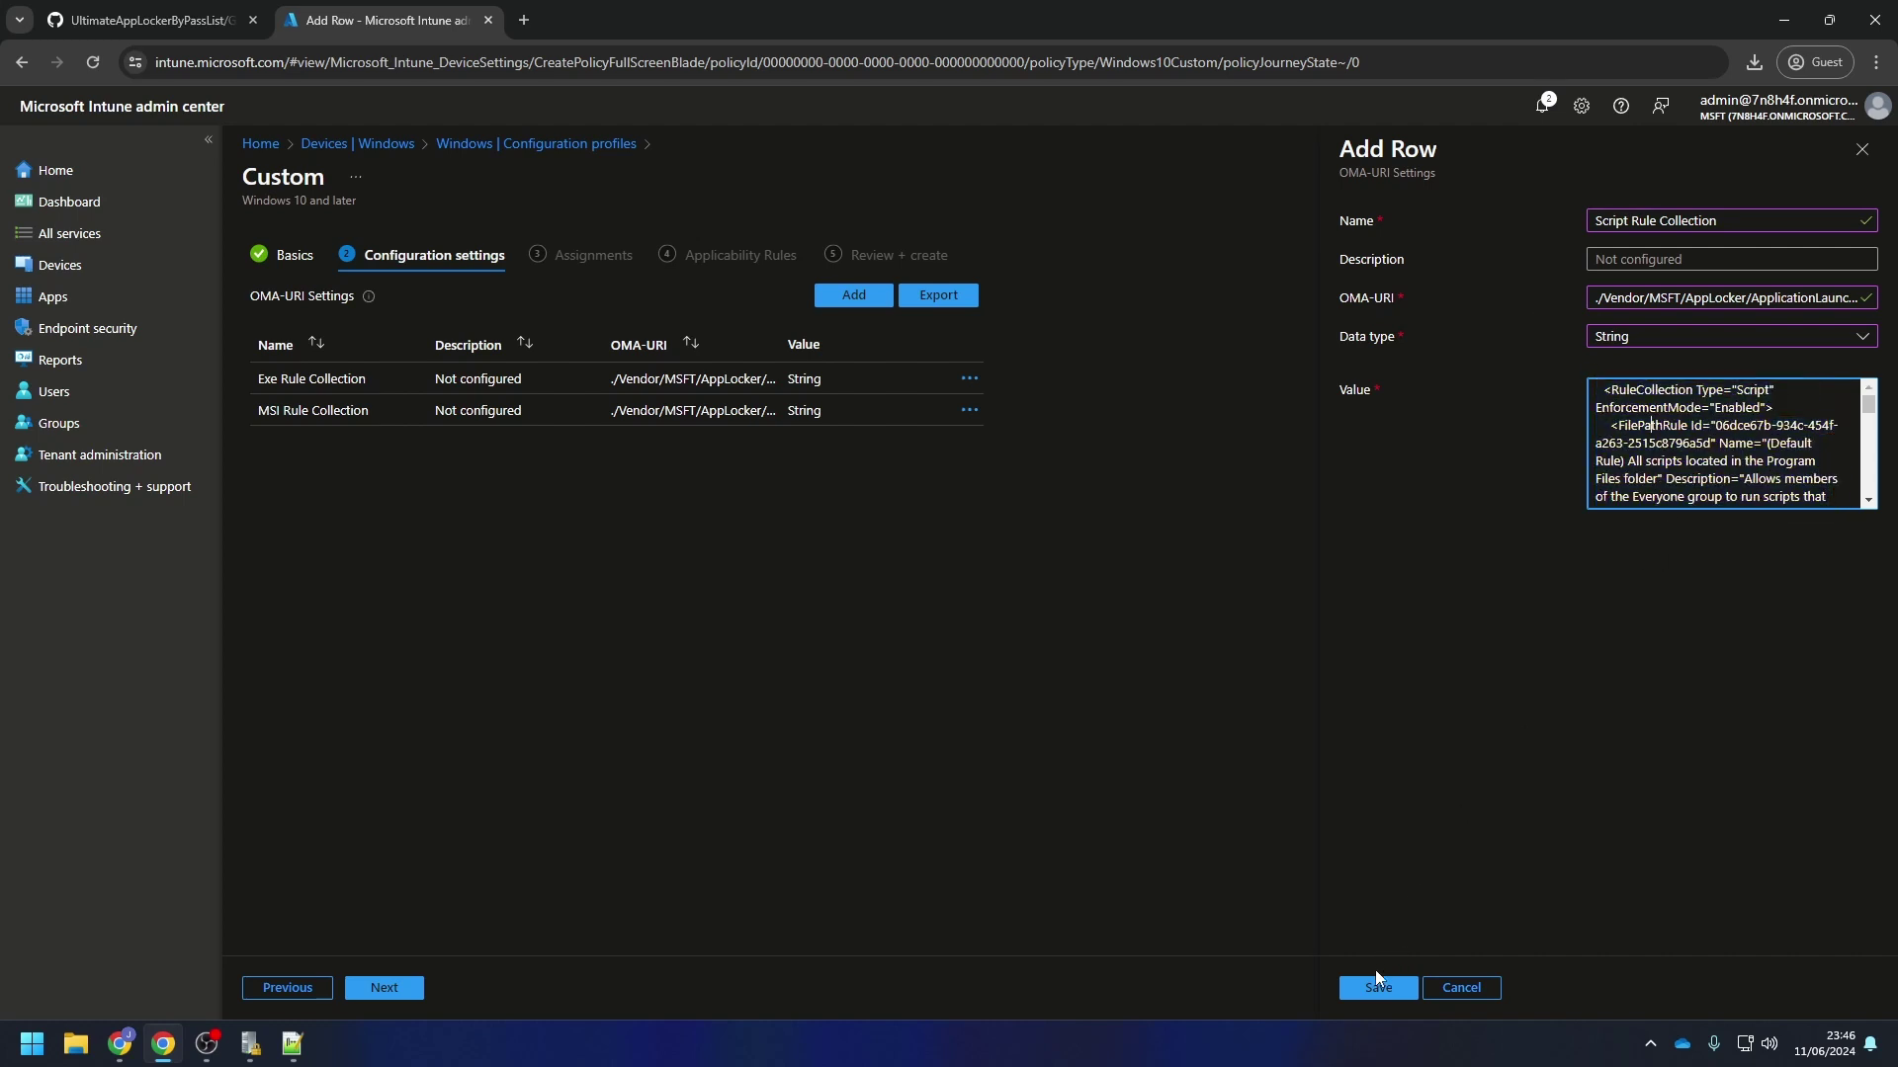
click(1384, 983)
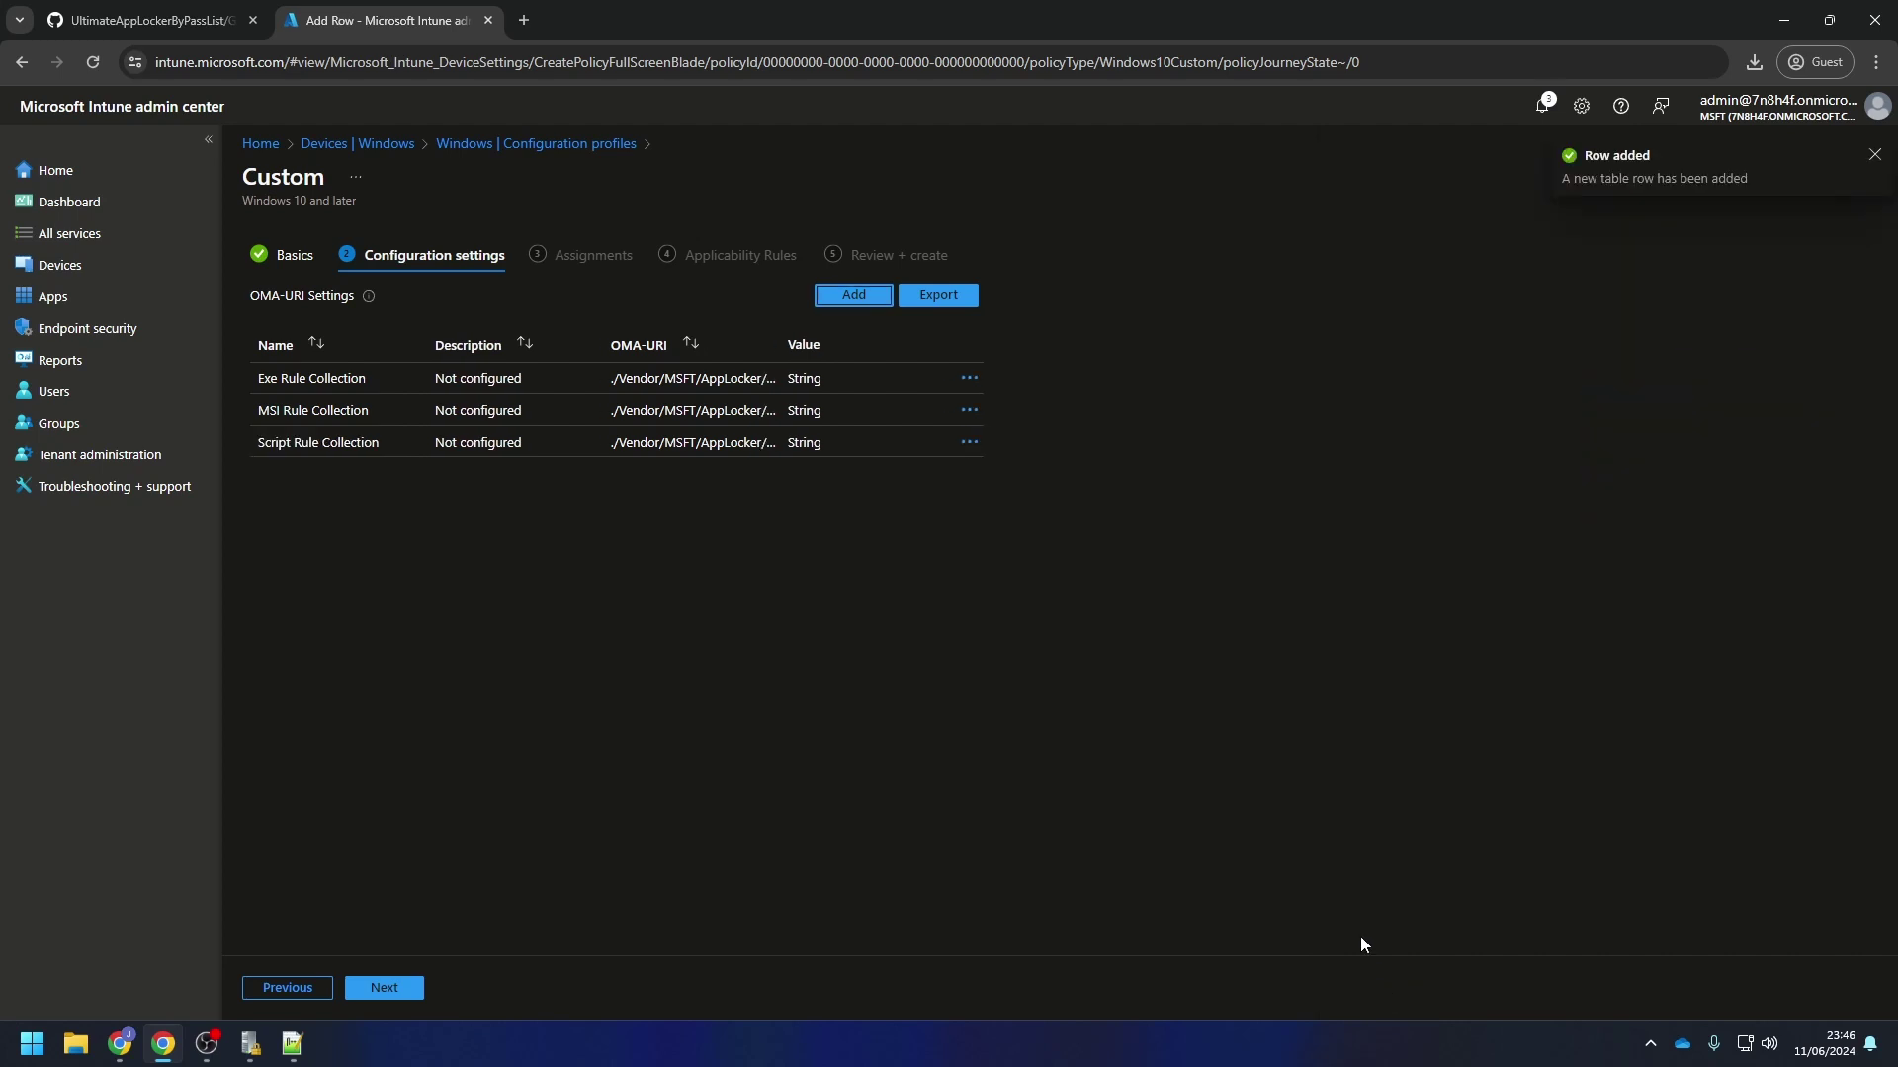
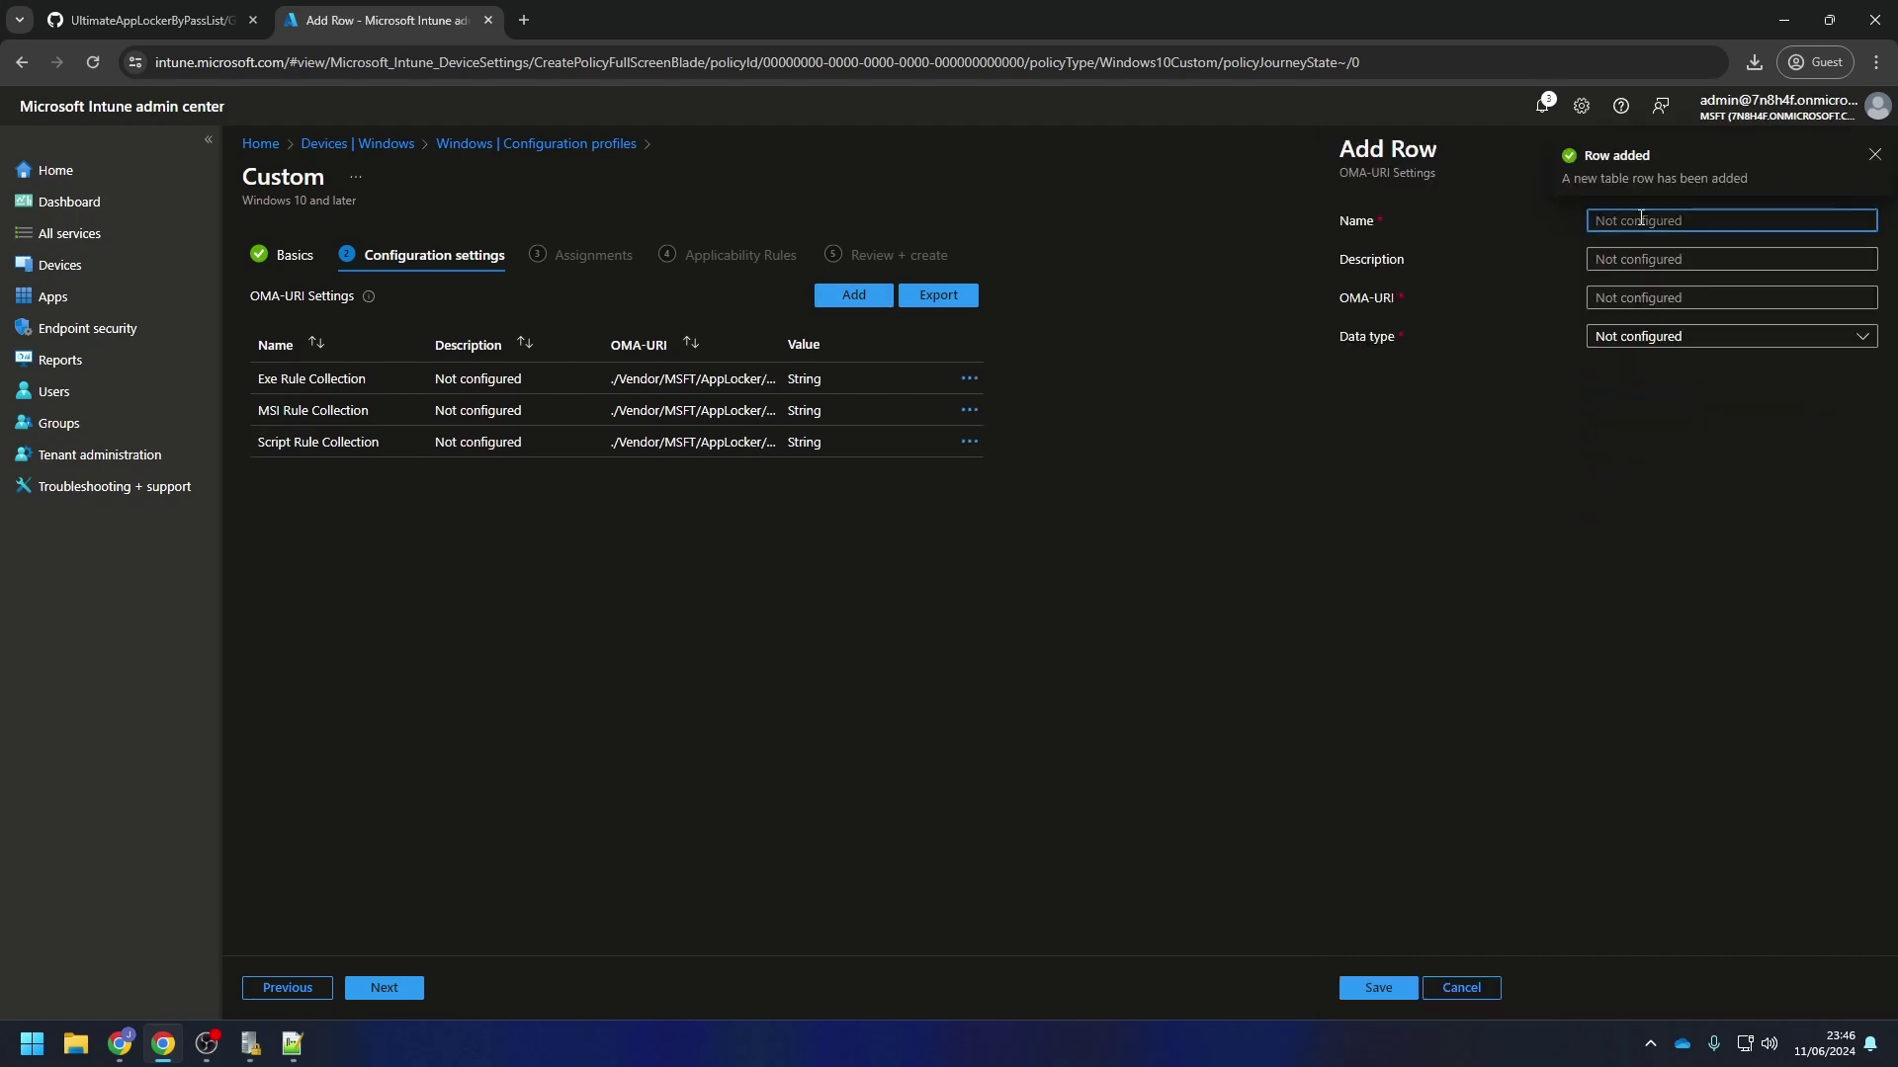
Name the new OMA-URI settings row Appx Rule Collection
text(Appx)
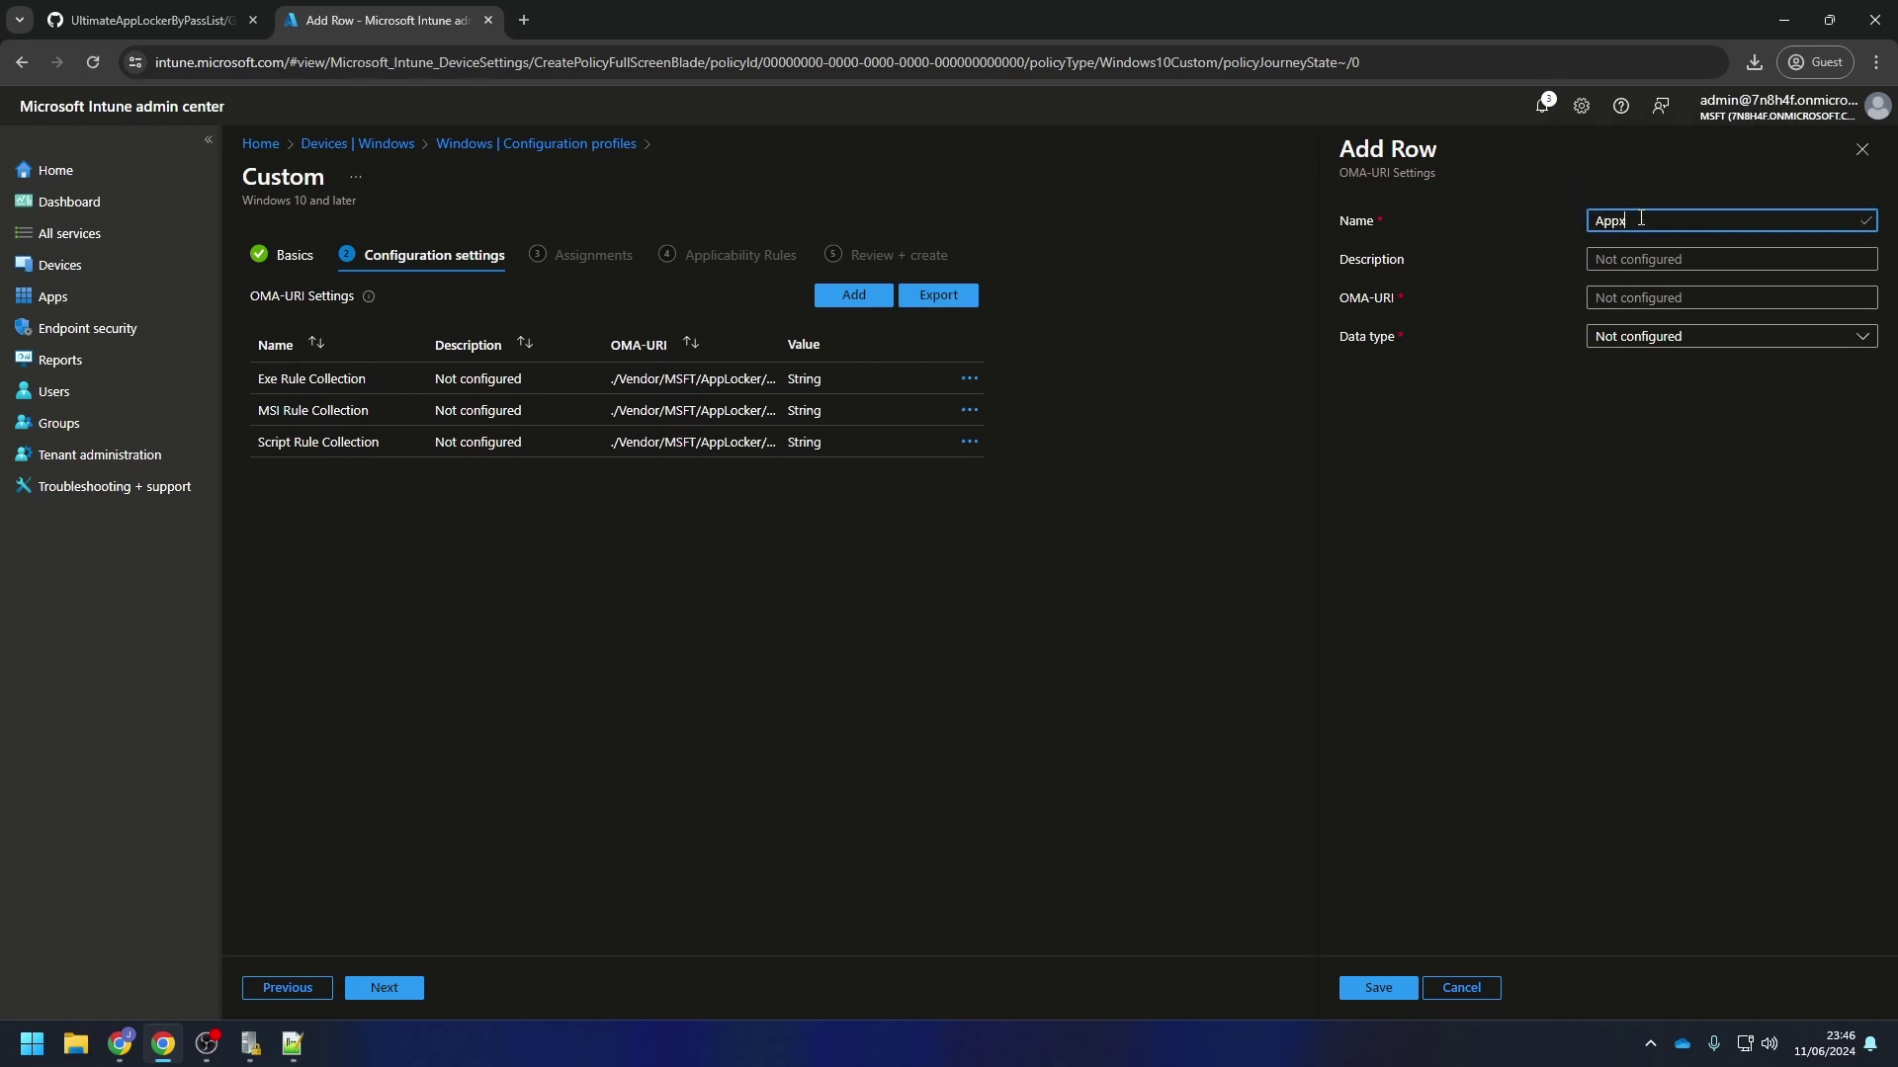
text( Rule Collection)
key(Tab)
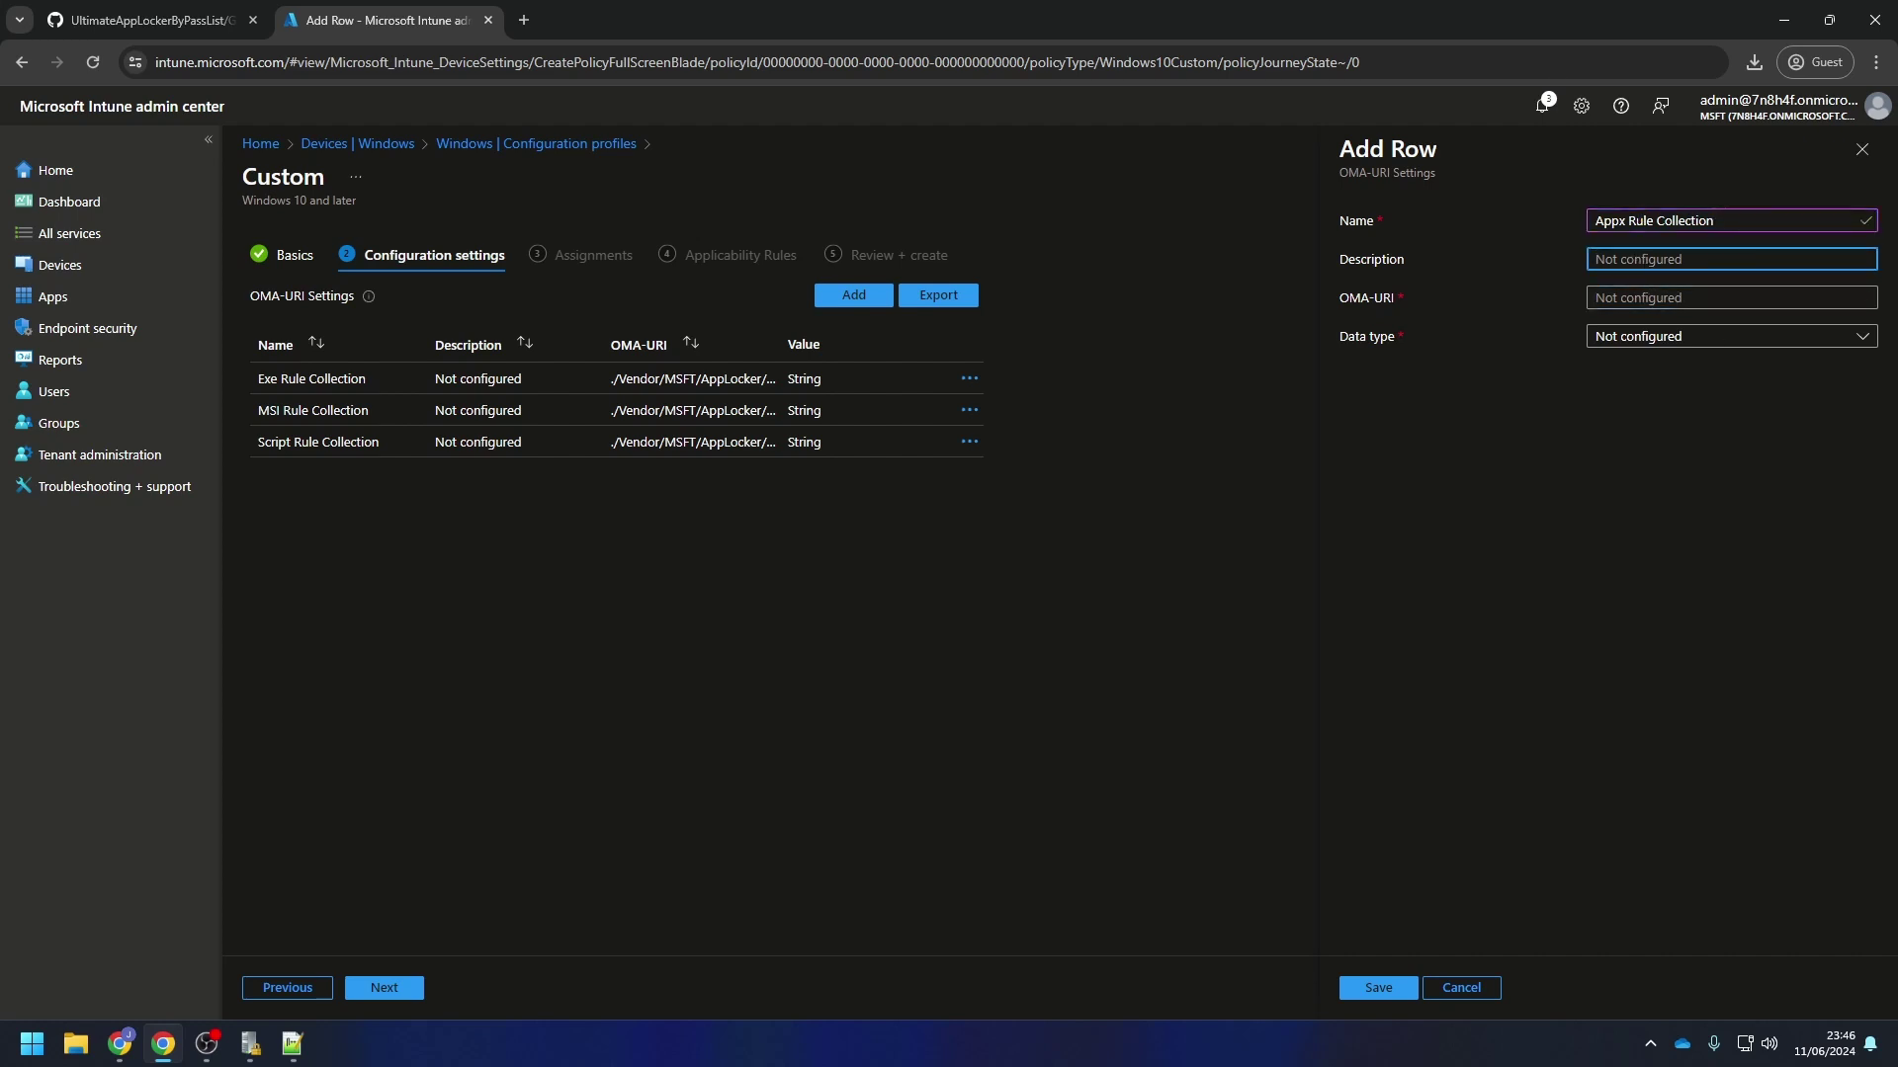
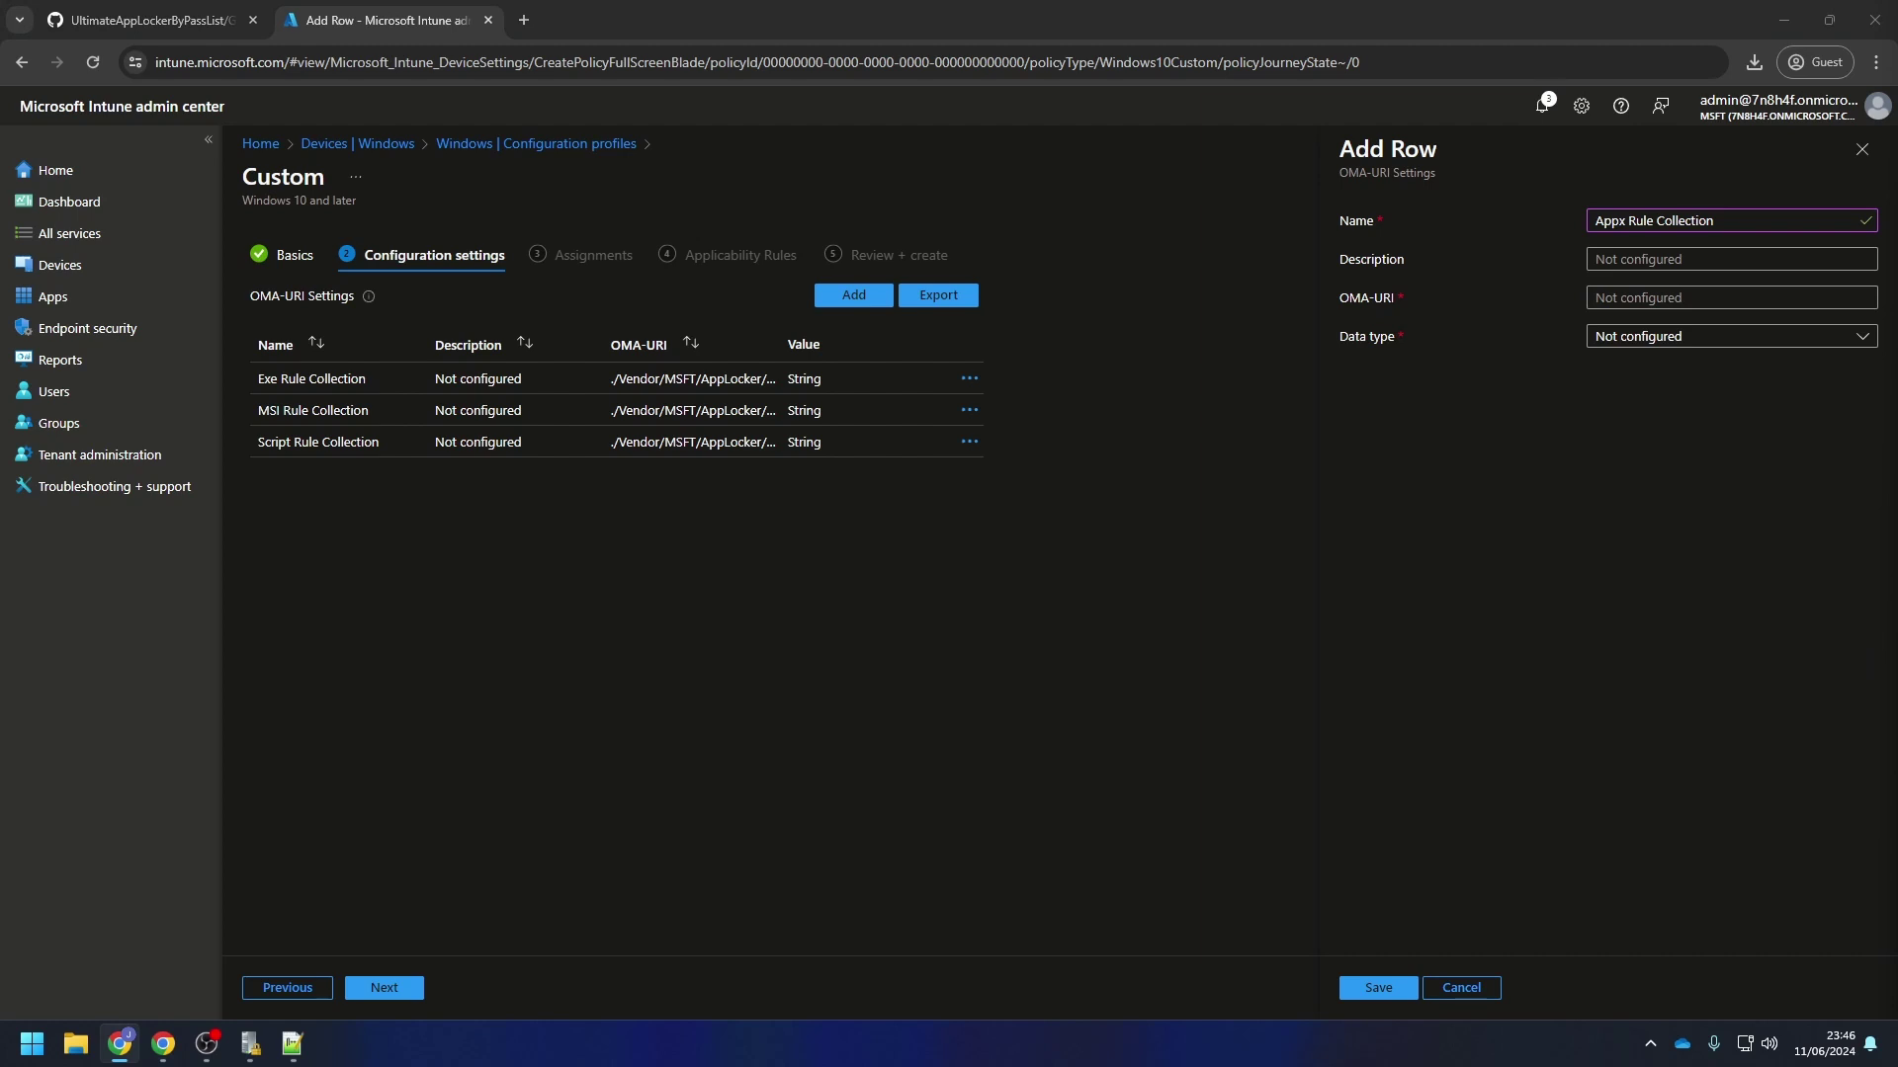
Set the Appx row's OMA-URI to the copied AppLocker path ./Vendor/MSFT/AppLocker/ApplicationLaunchRestrictions/apps/StoreApps/Policy and check the pasted path from its beginning
click(1749, 297)
key(ctrl+v)
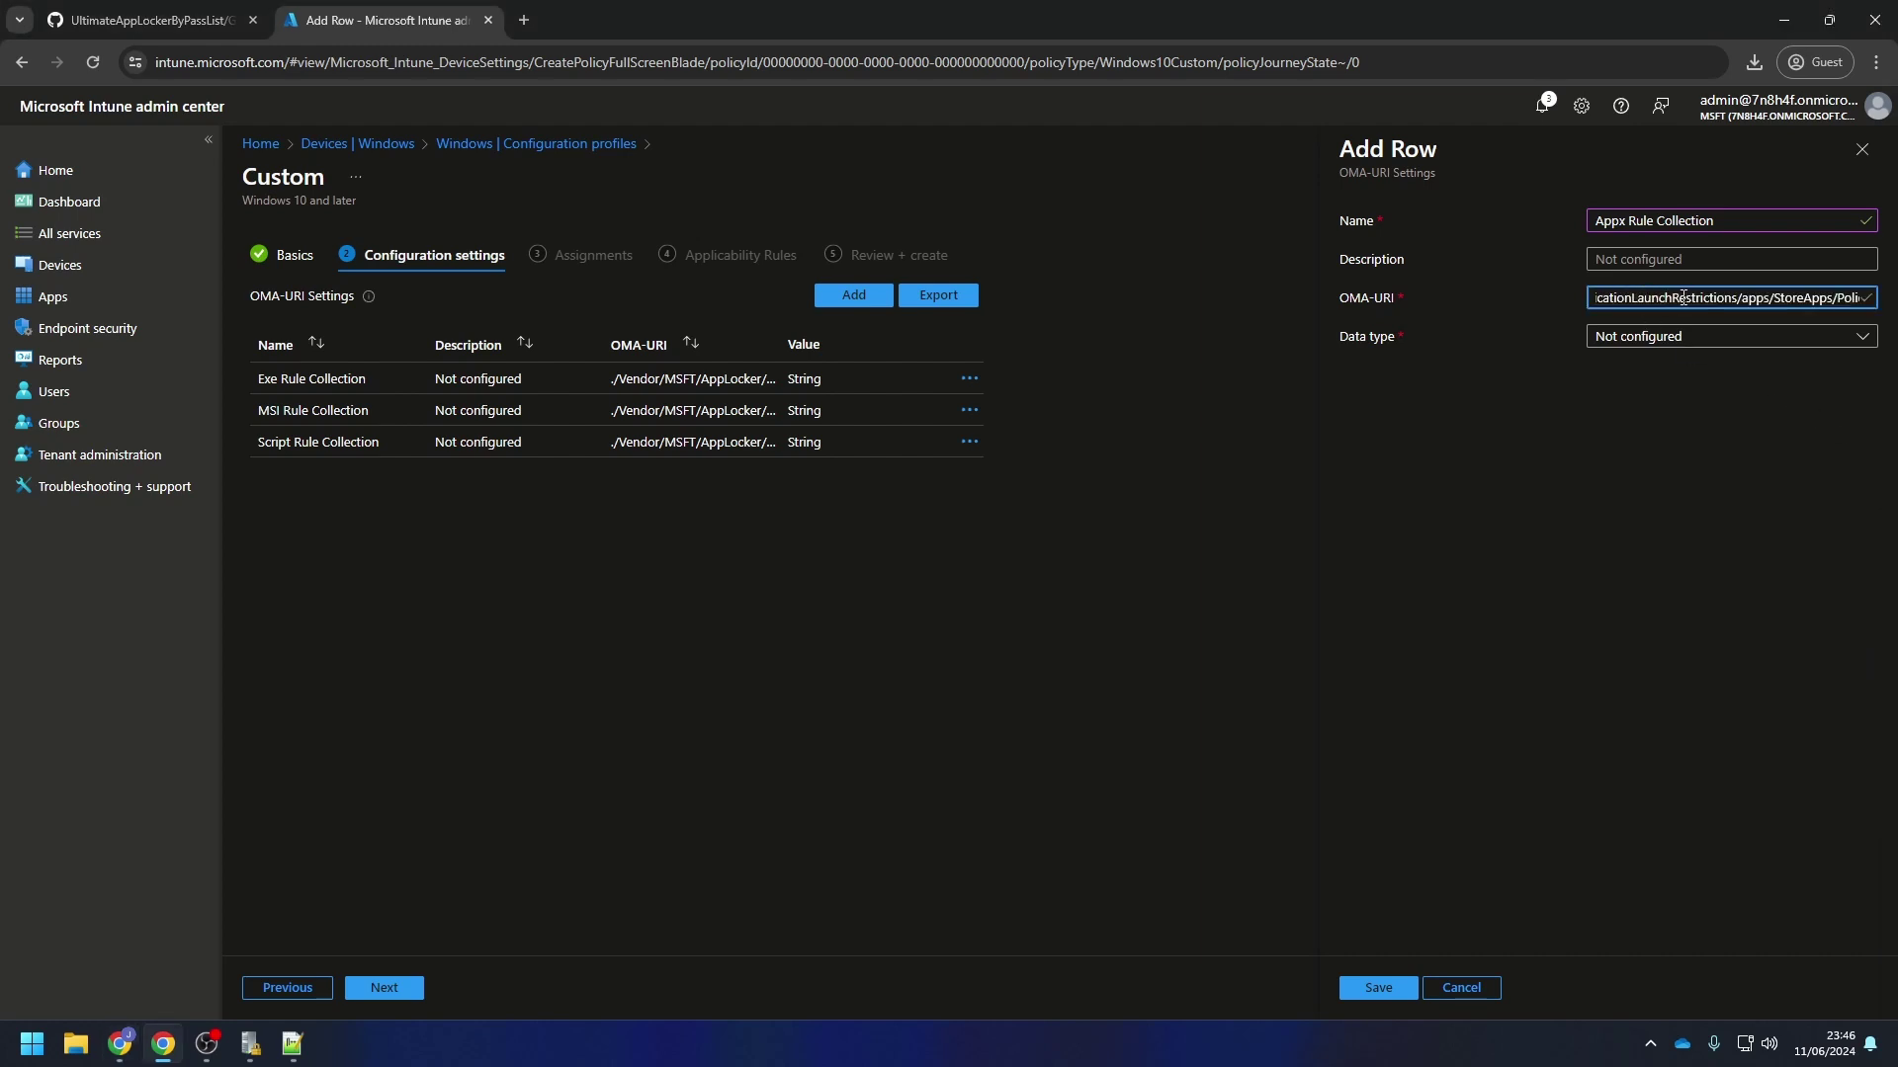
drag(1750, 298, 1492, 301)
click(1714, 297)
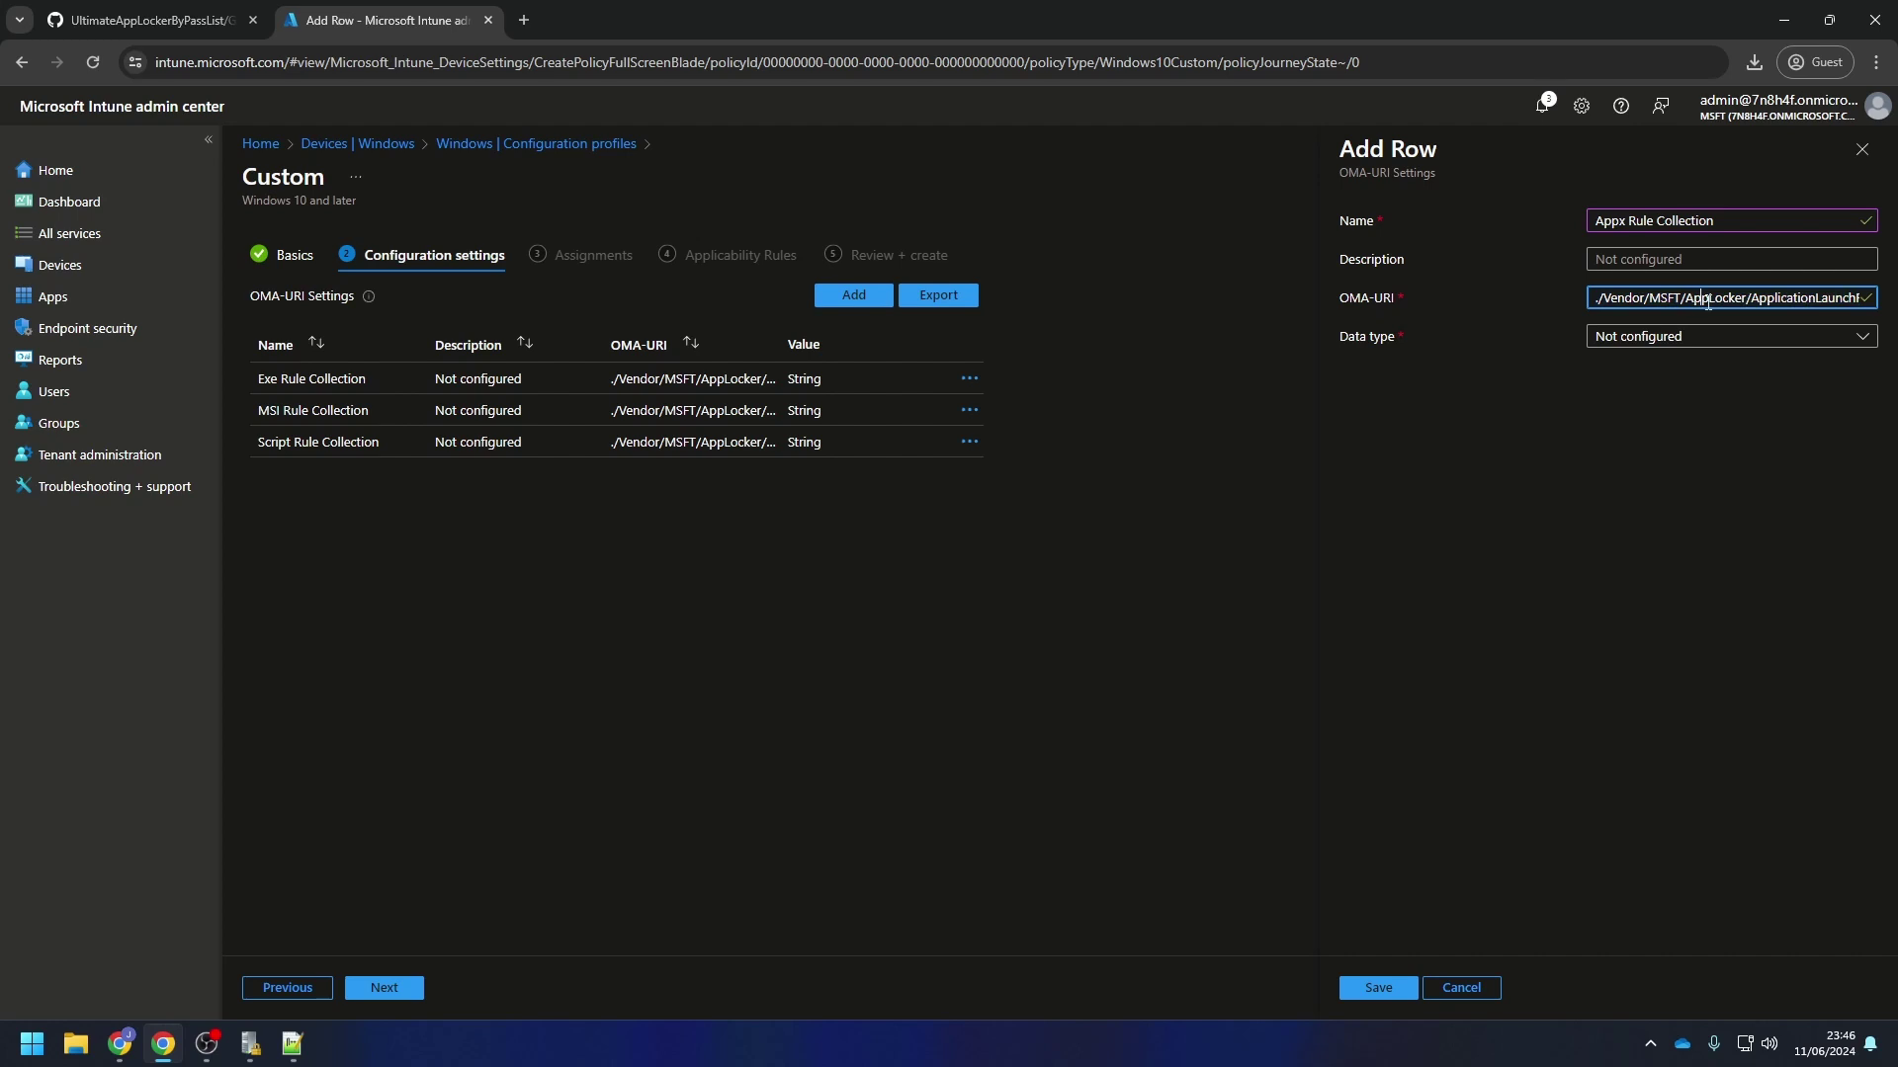
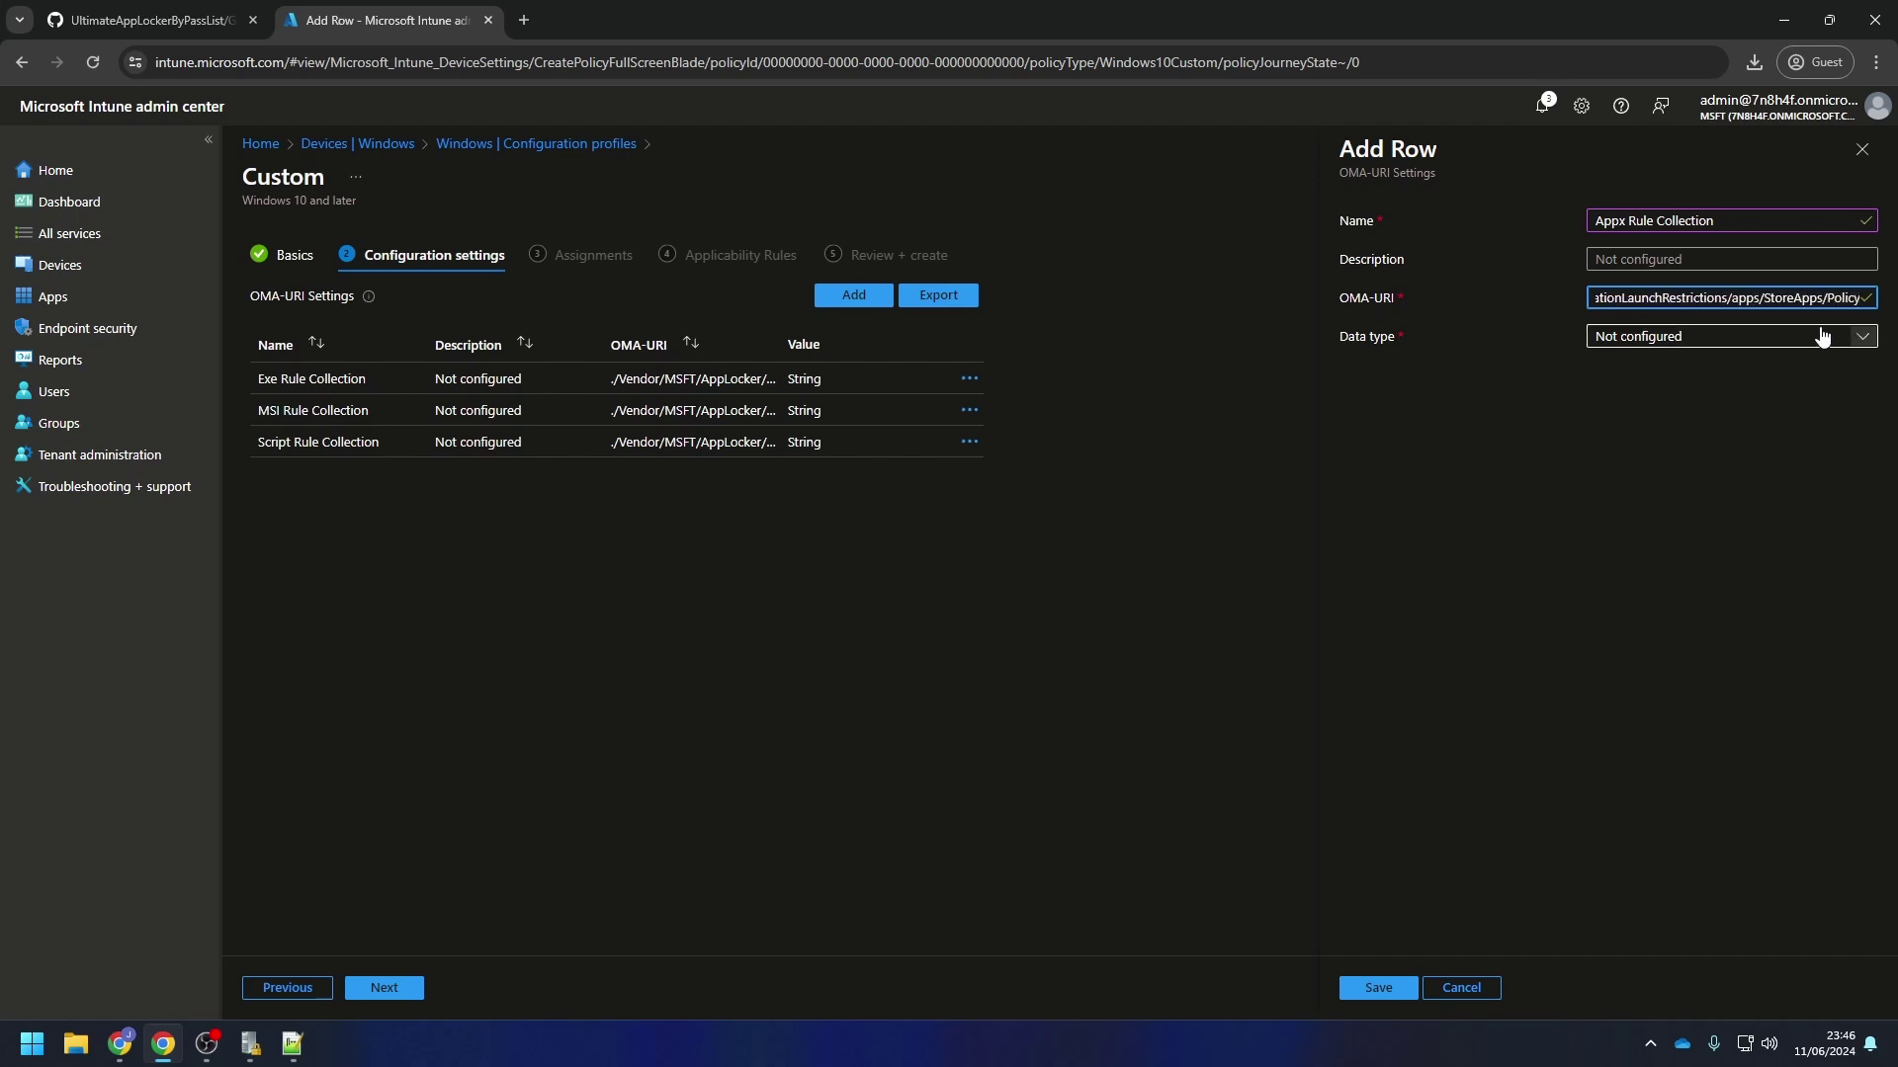
Set the Appx row's data type to String and make its value field ready for input
click(1855, 337)
click(1712, 394)
click(1701, 427)
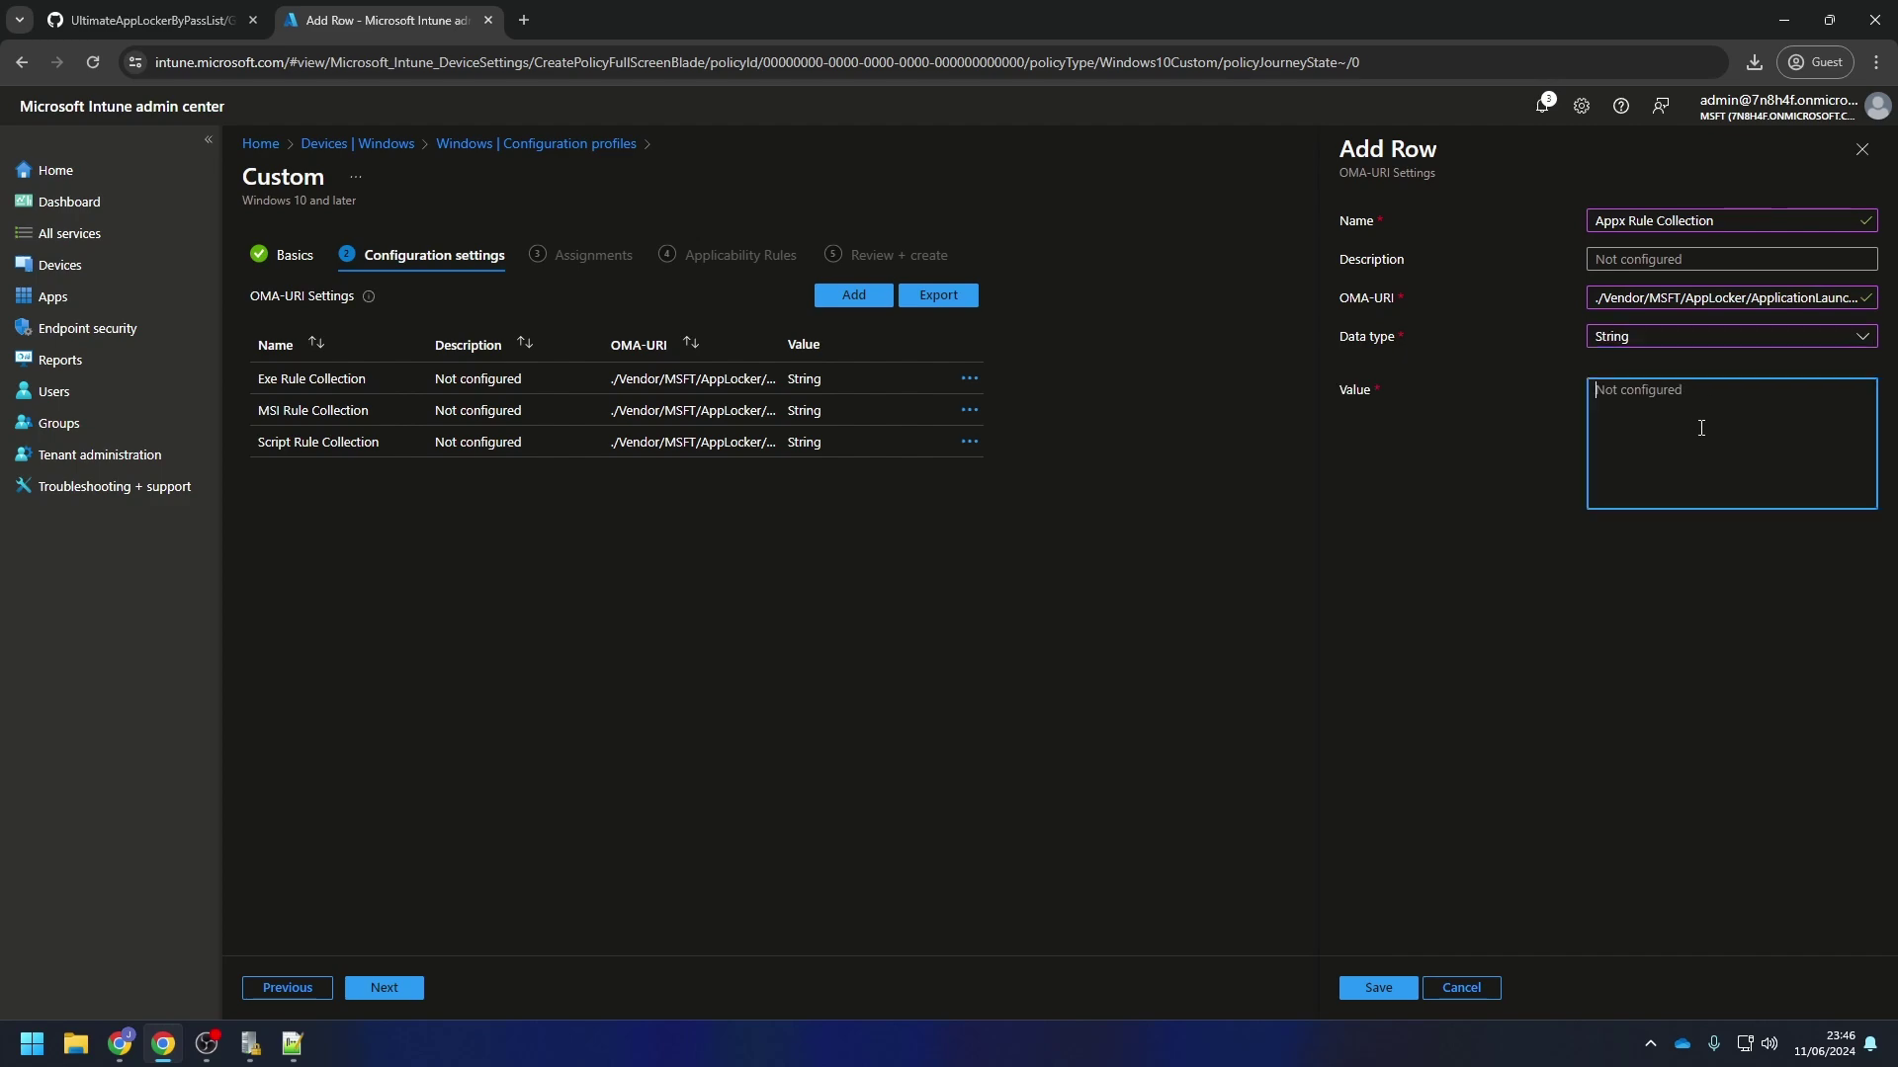
Switch to Notepad++ and copy the whole Appx RuleCollection block from AppLockerPolicy.xml, including its opening and closing tags
click(292, 1045)
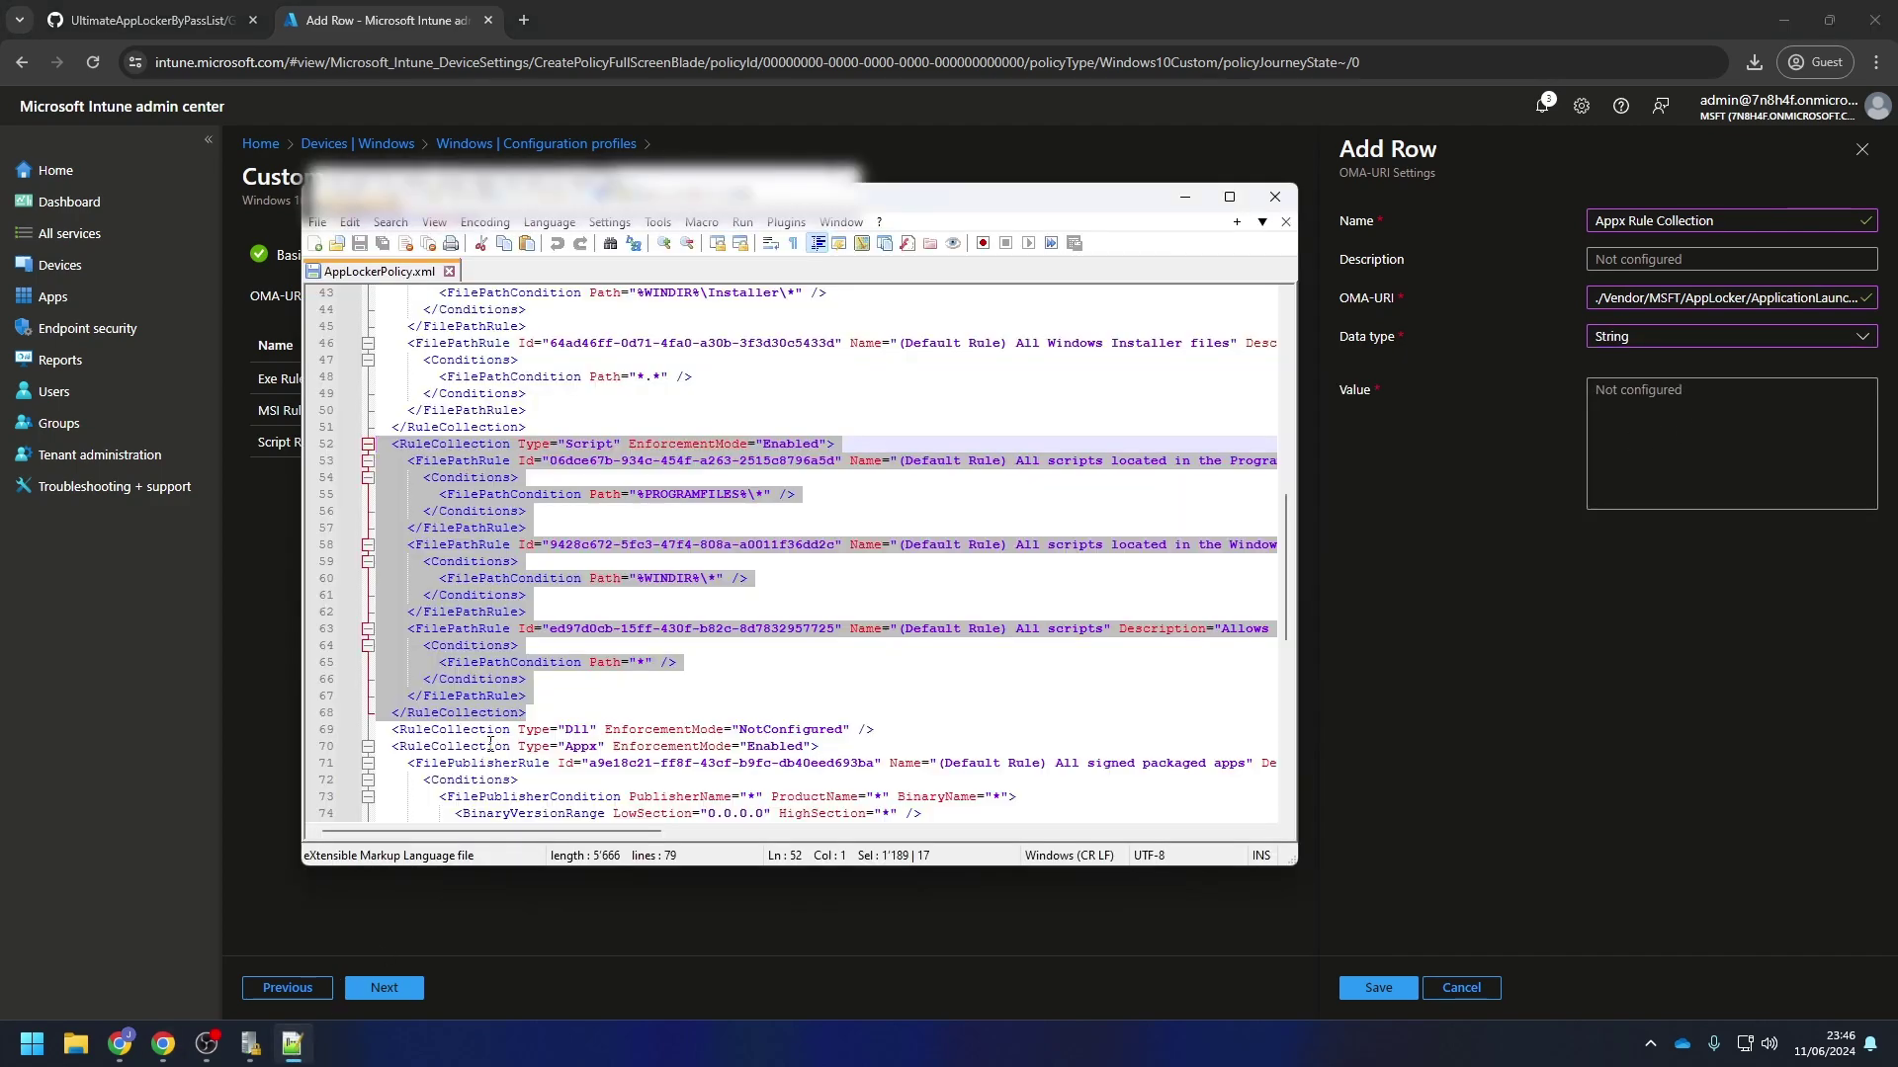
scroll(519, 721, down, 3)
scroll(519, 722, down, 2)
click(600, 595)
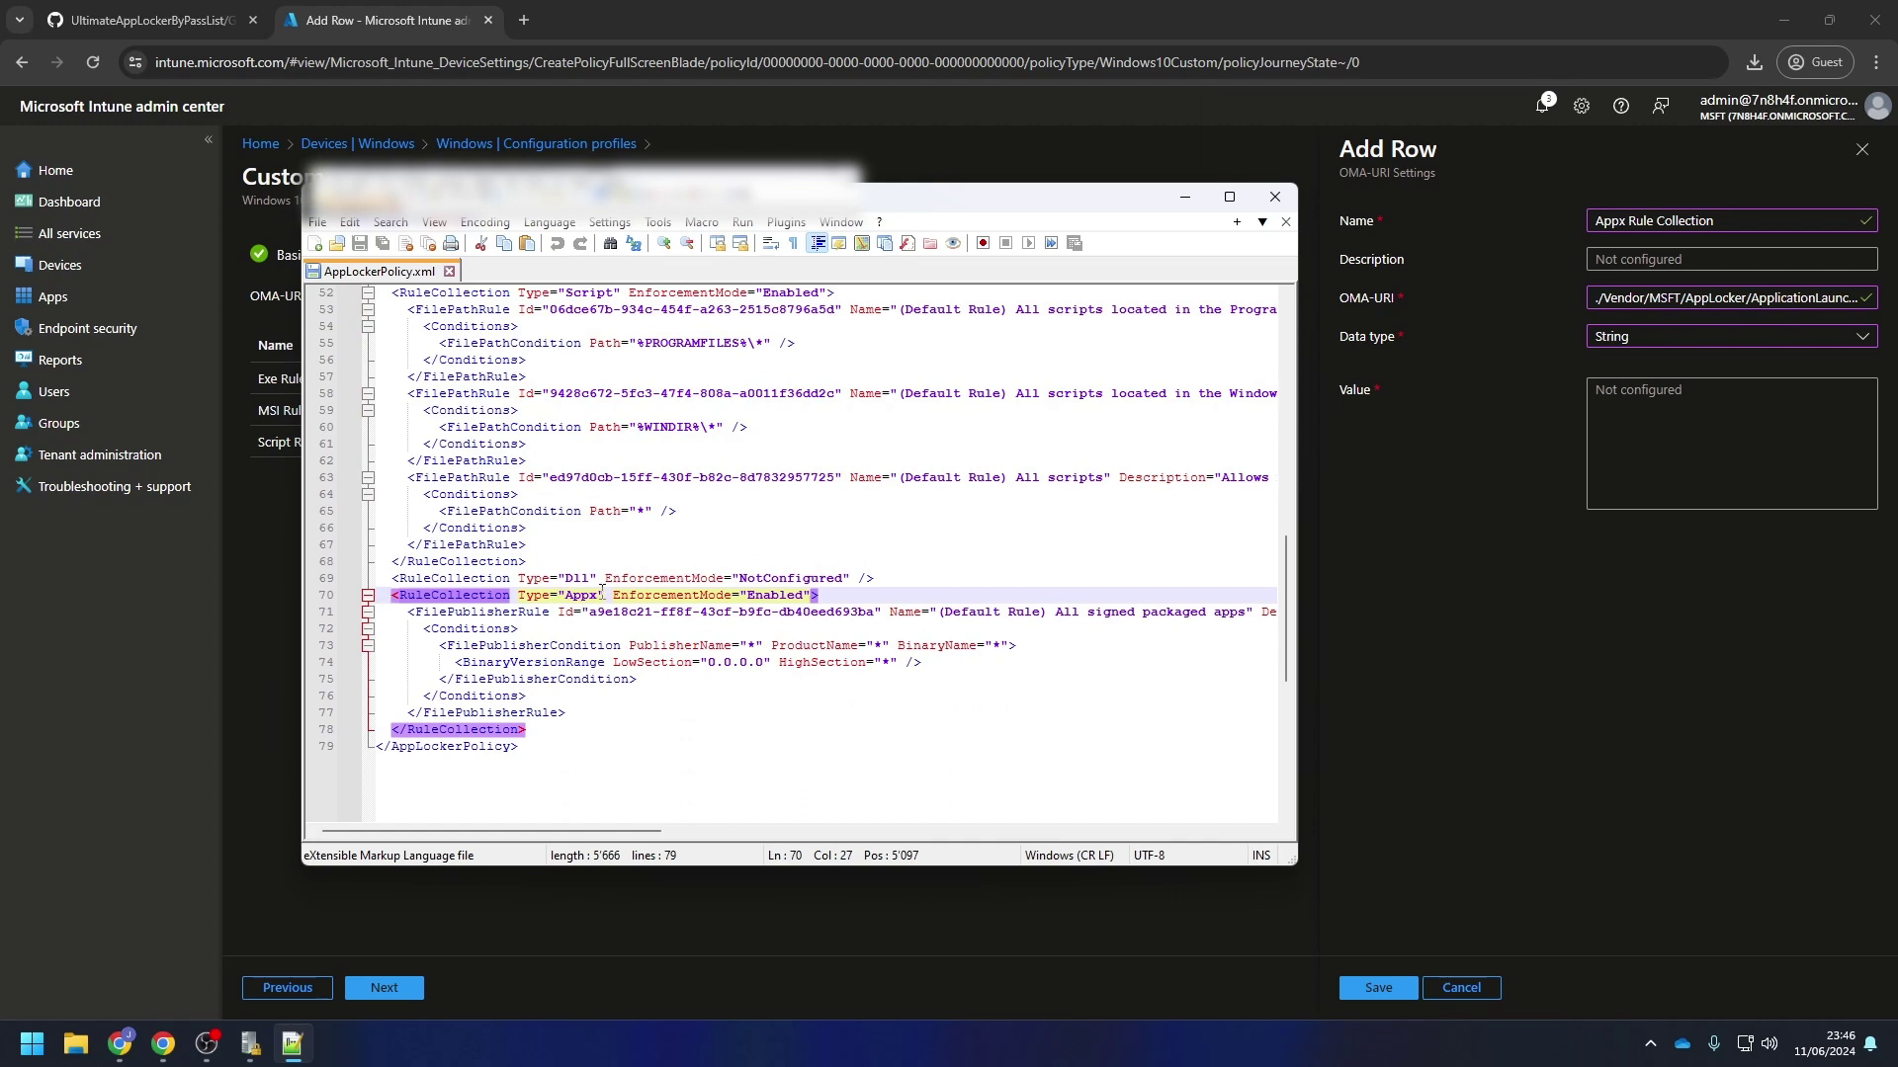
drag(529, 737, 359, 600)
key(ctrl+c)
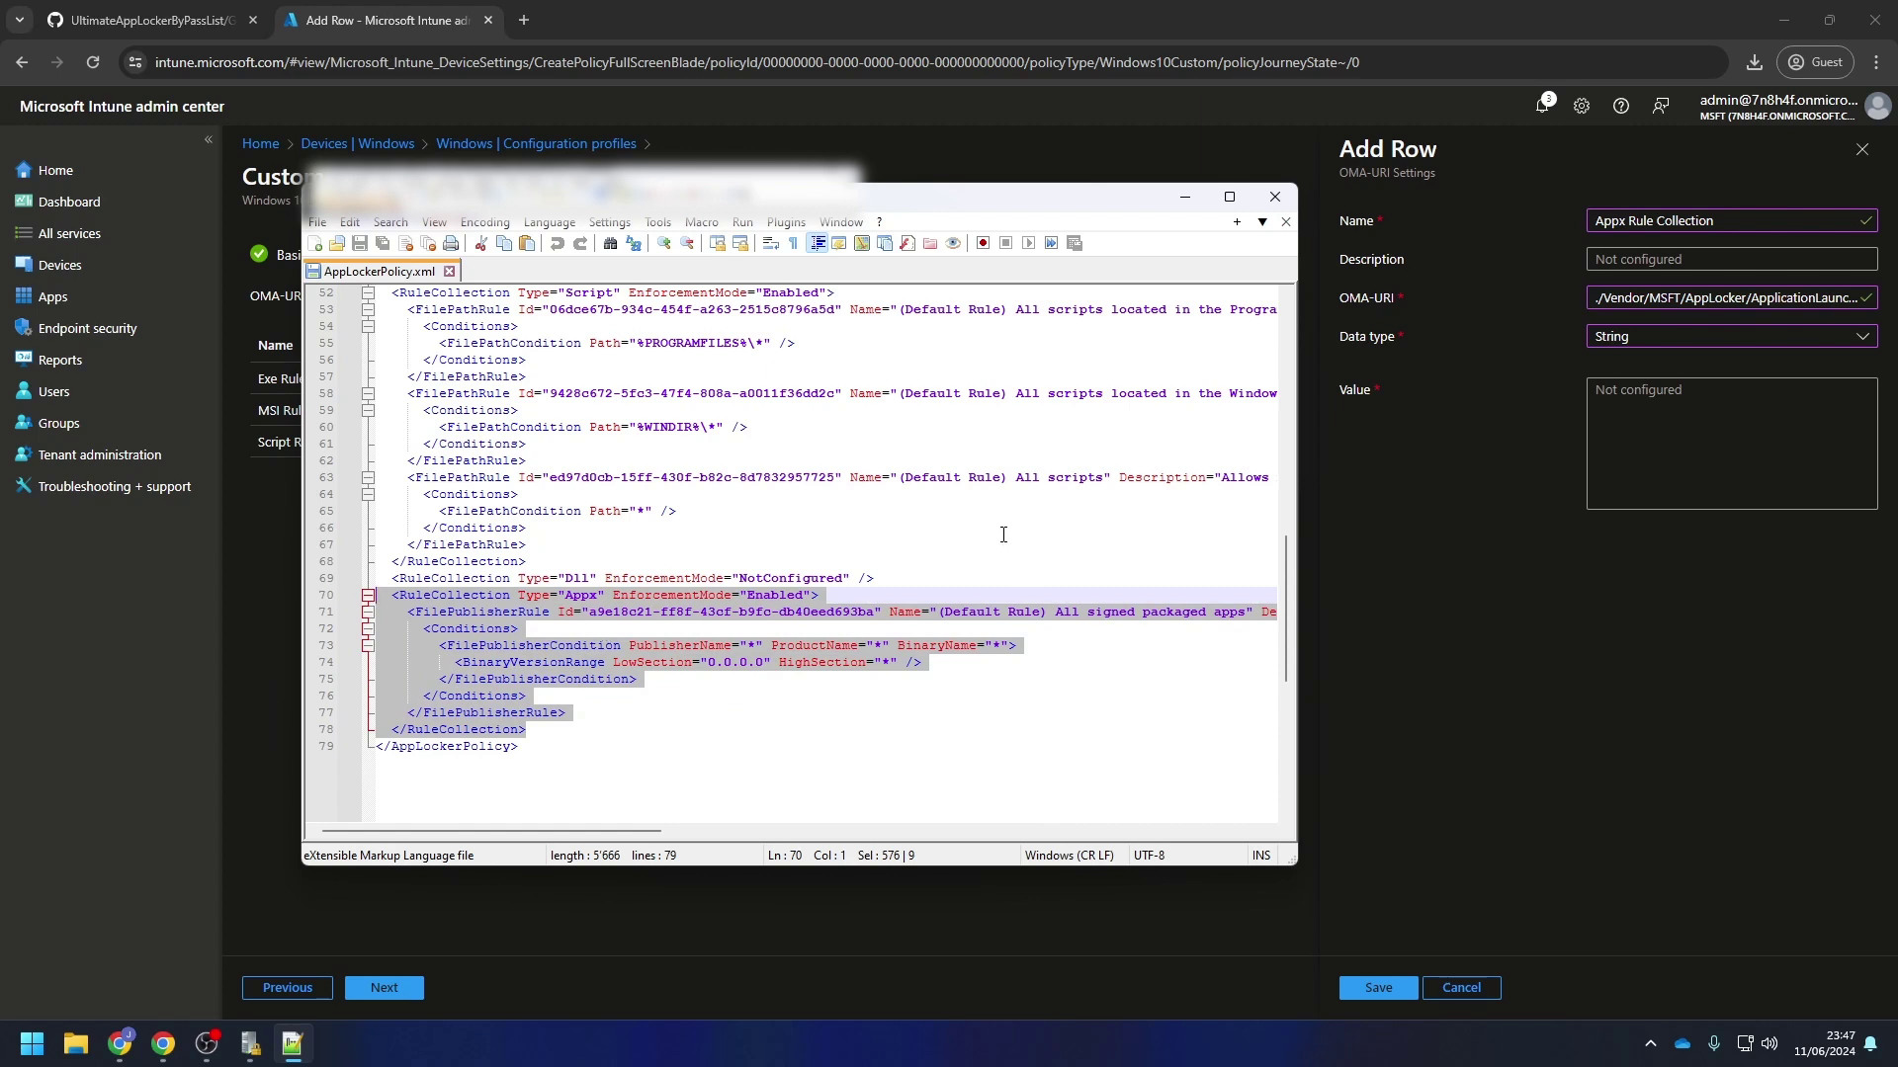
Back in Intune, paste the Appx RuleCollection XML as the row's value and save the row
click(1647, 438)
key(ctrl+v)
key(ctrl+a)
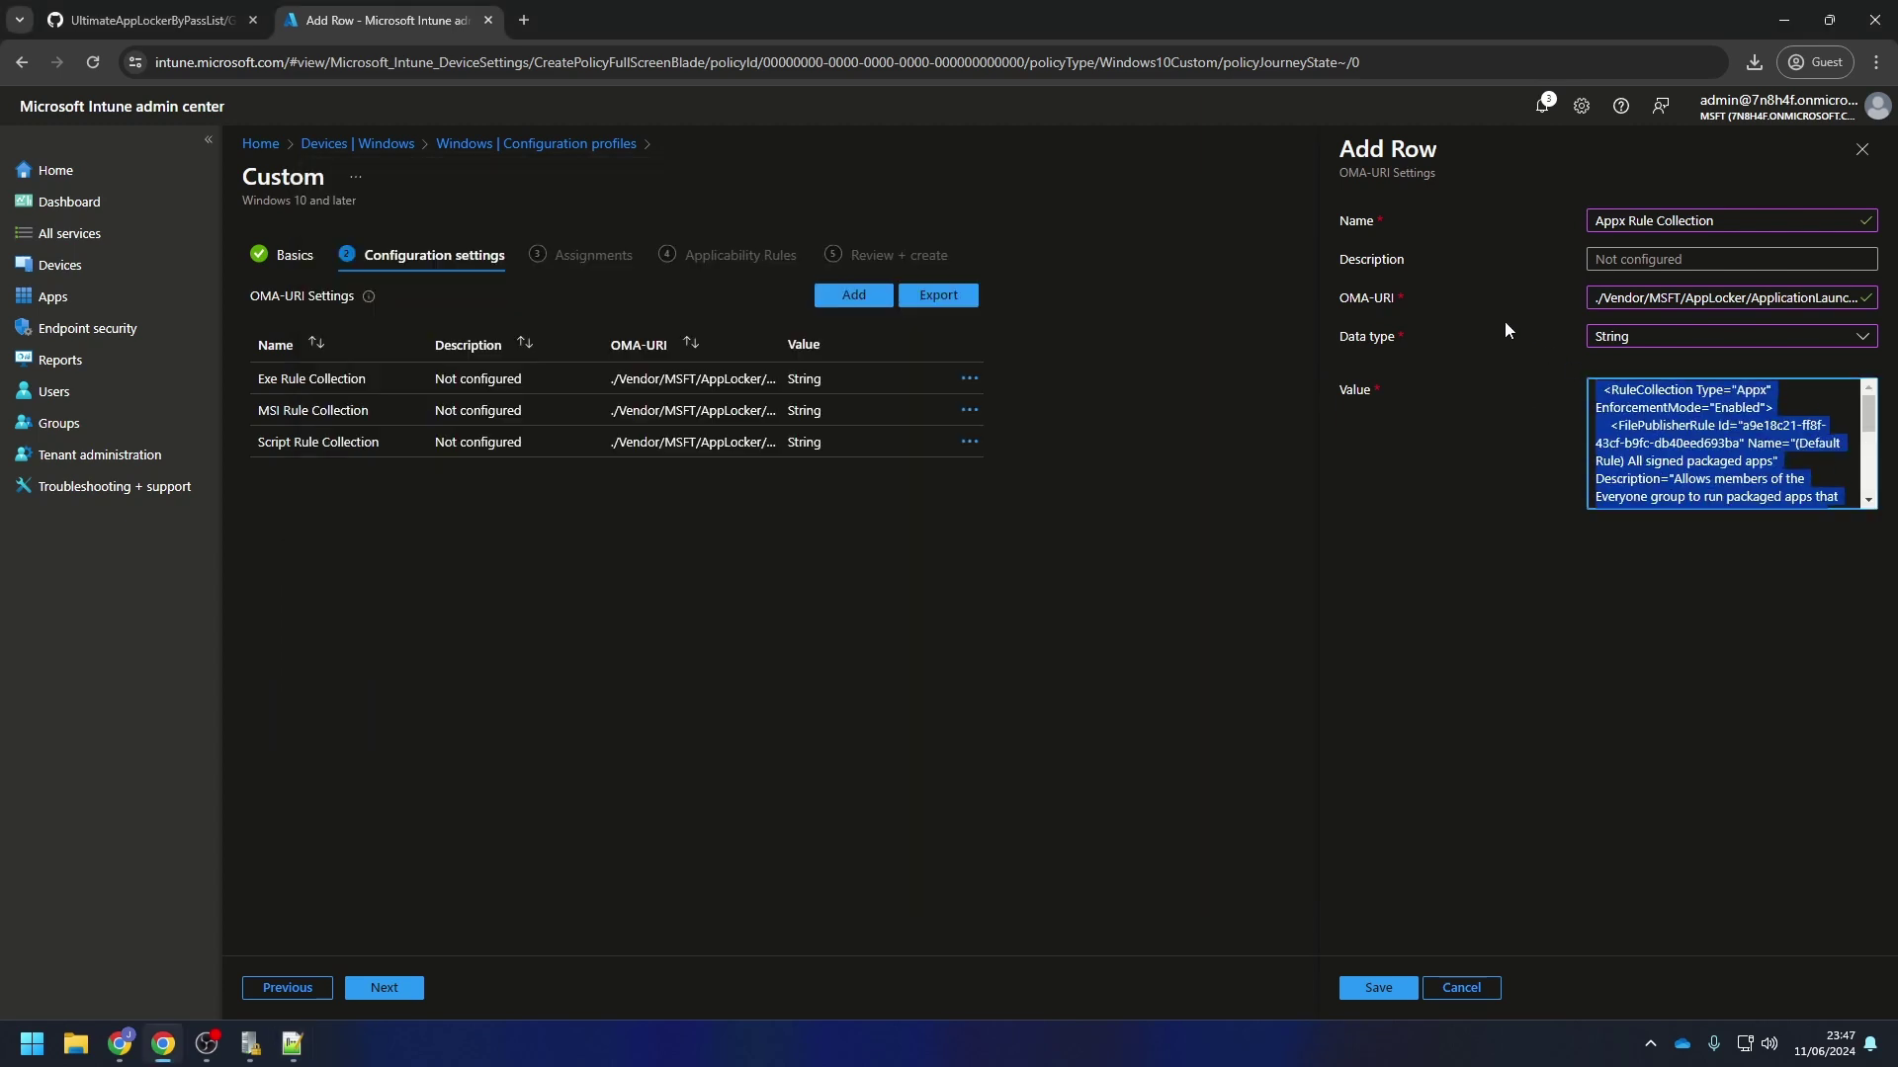
click(1700, 407)
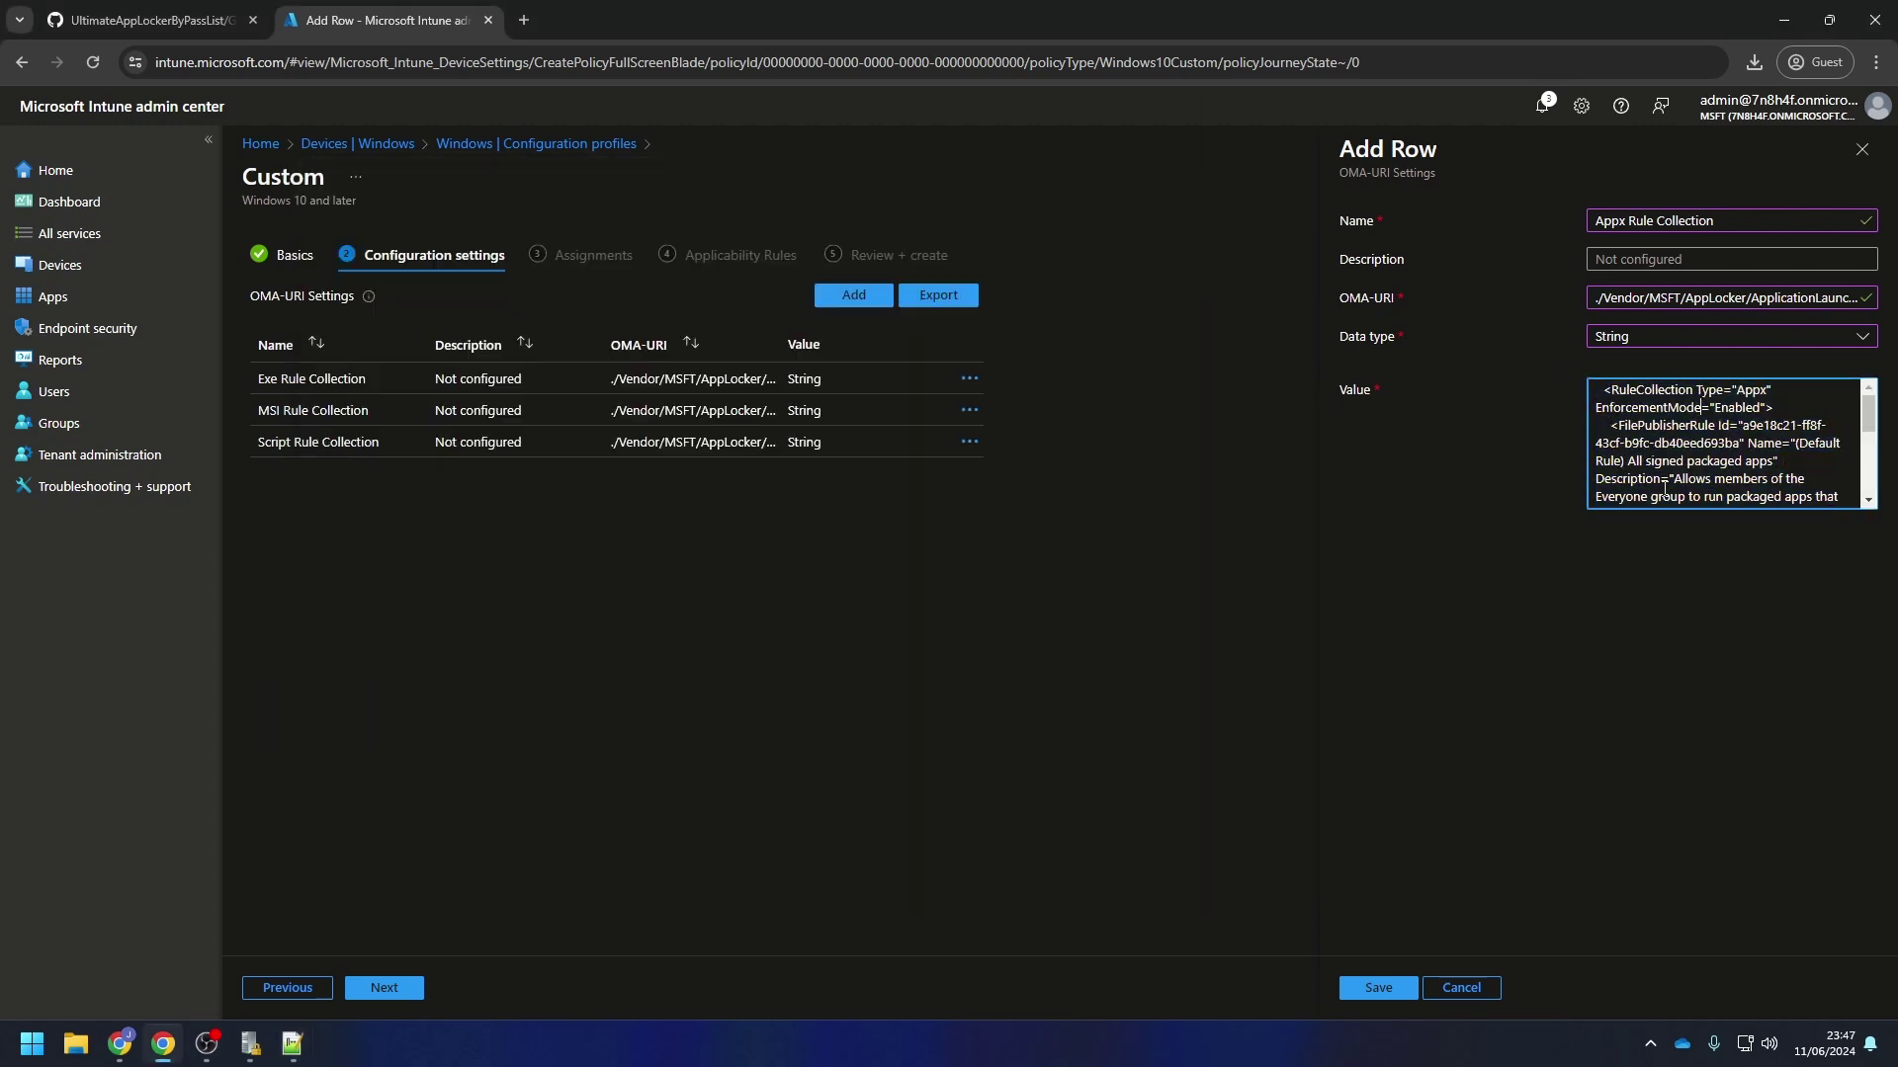
click(1392, 988)
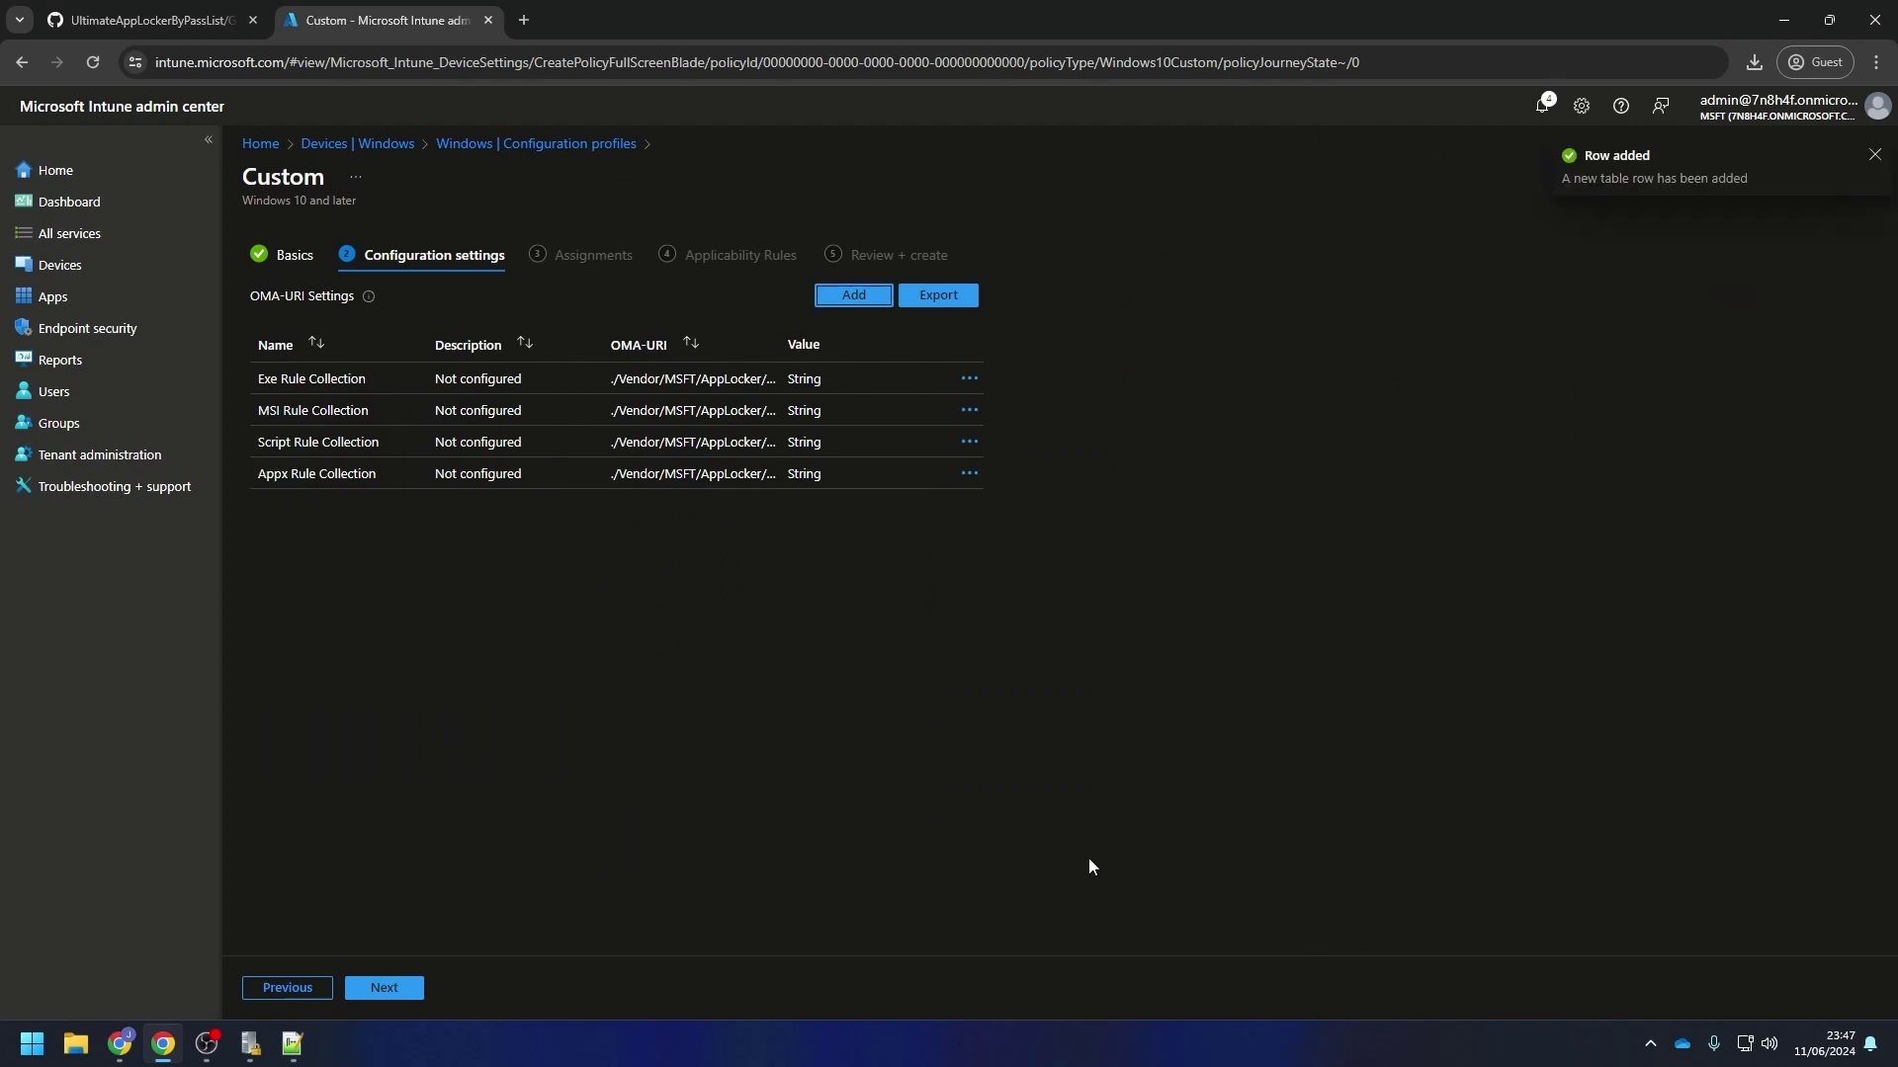
click(851, 296)
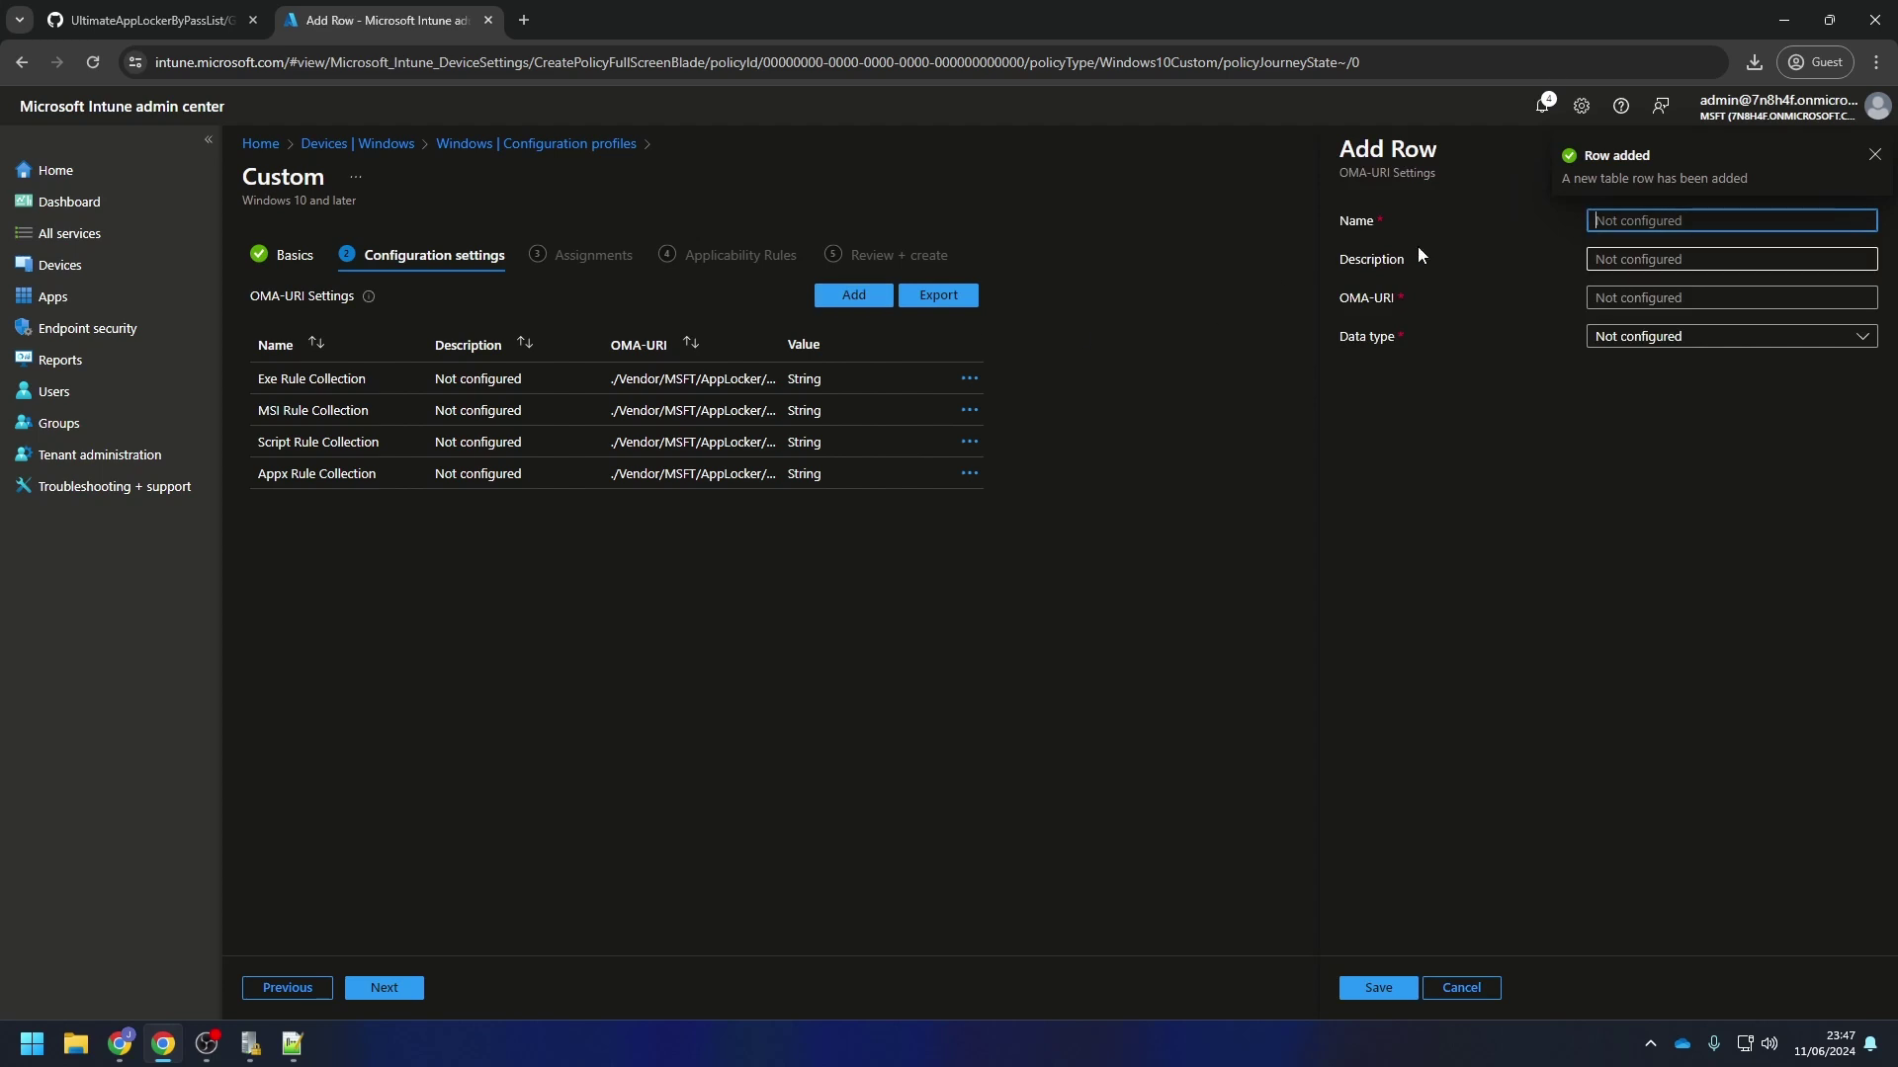
click(1612, 221)
text(DLL Ru)
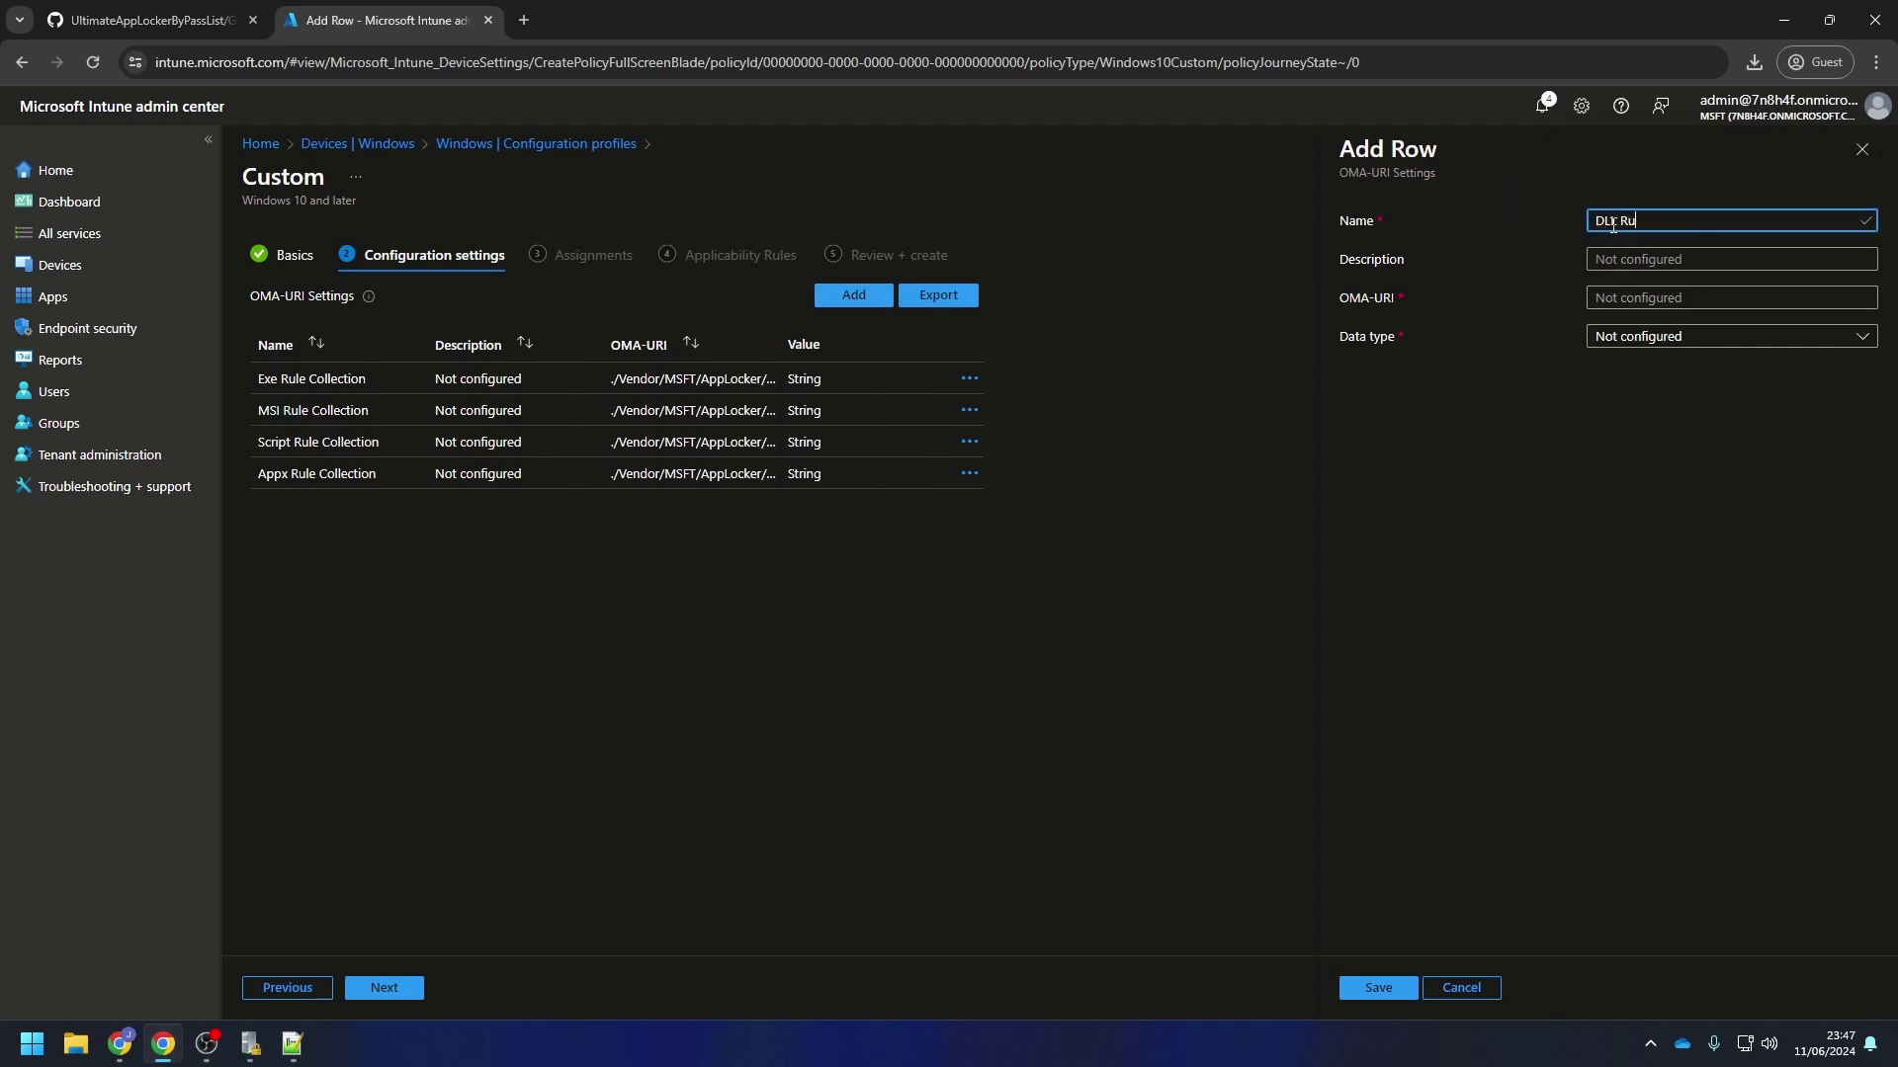
text(le Collection)
key(Tab)
key(Tab)
key(alt+Tab)
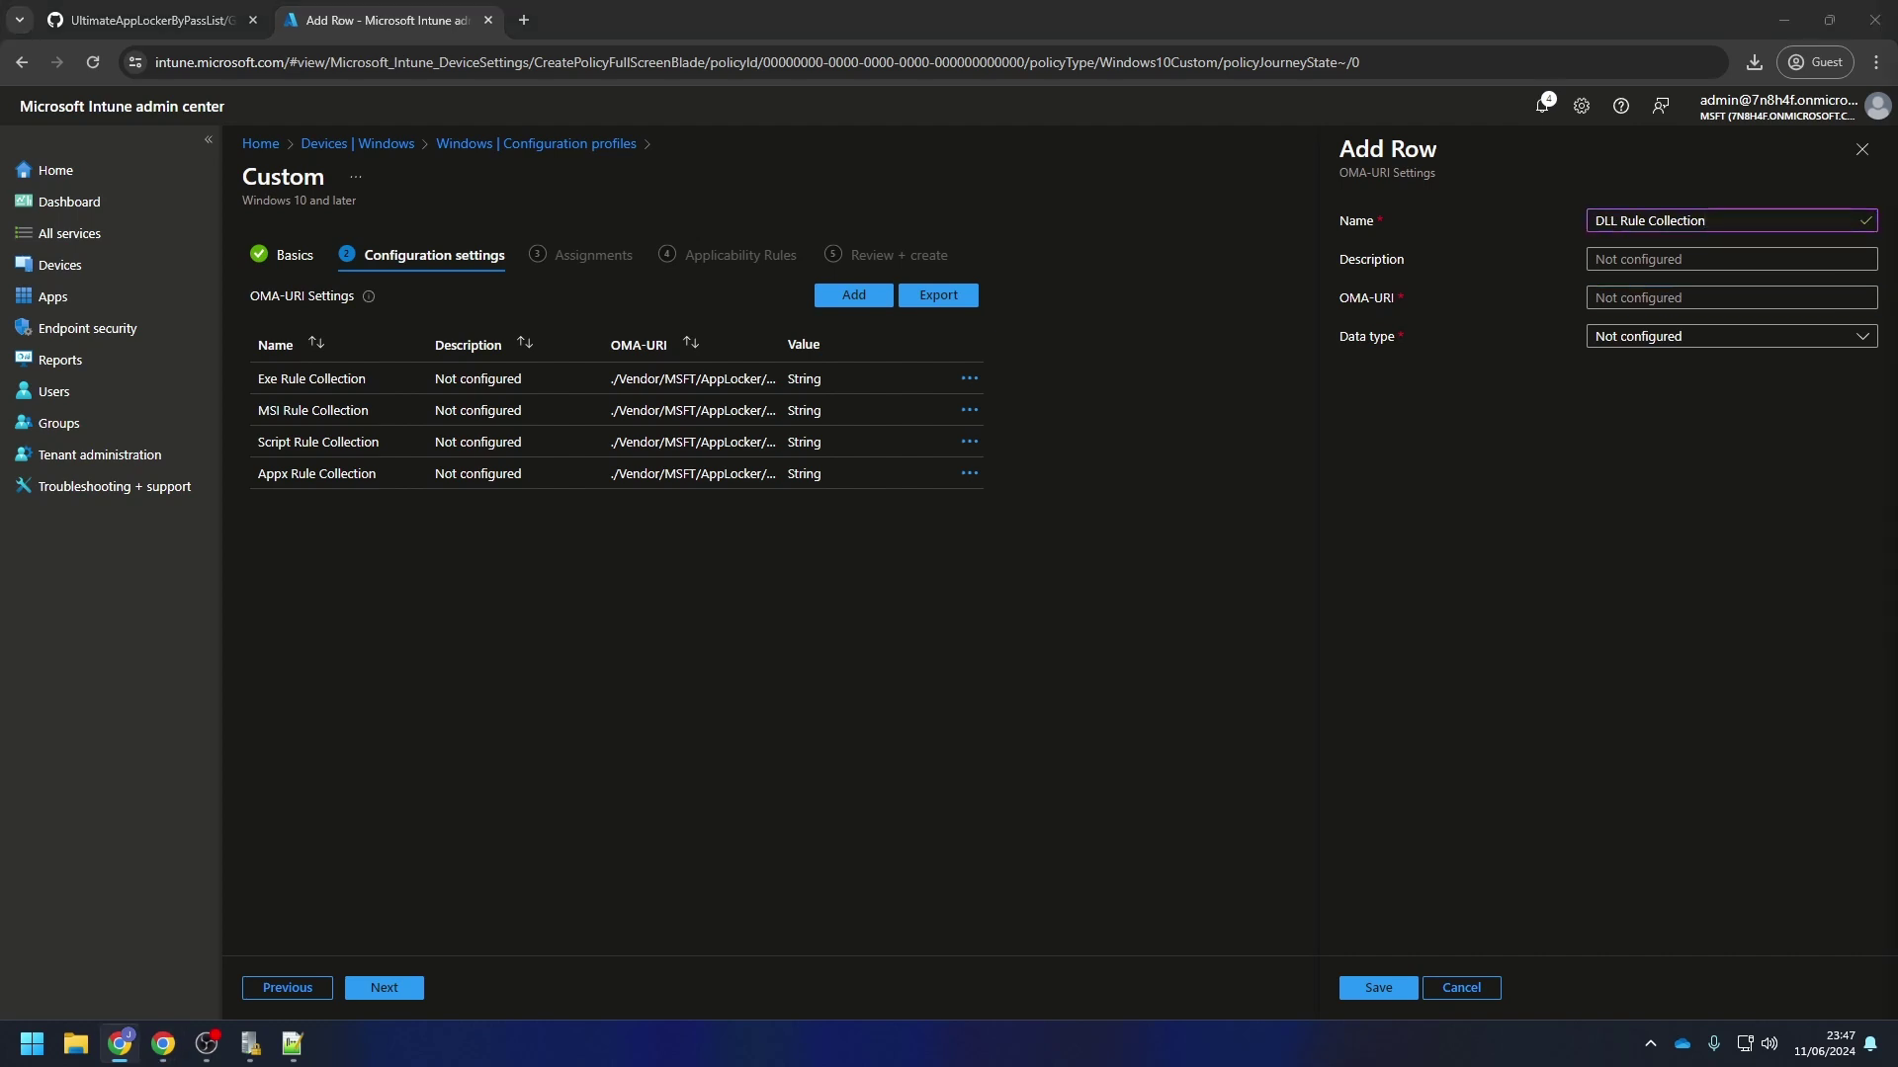
click(1651, 297)
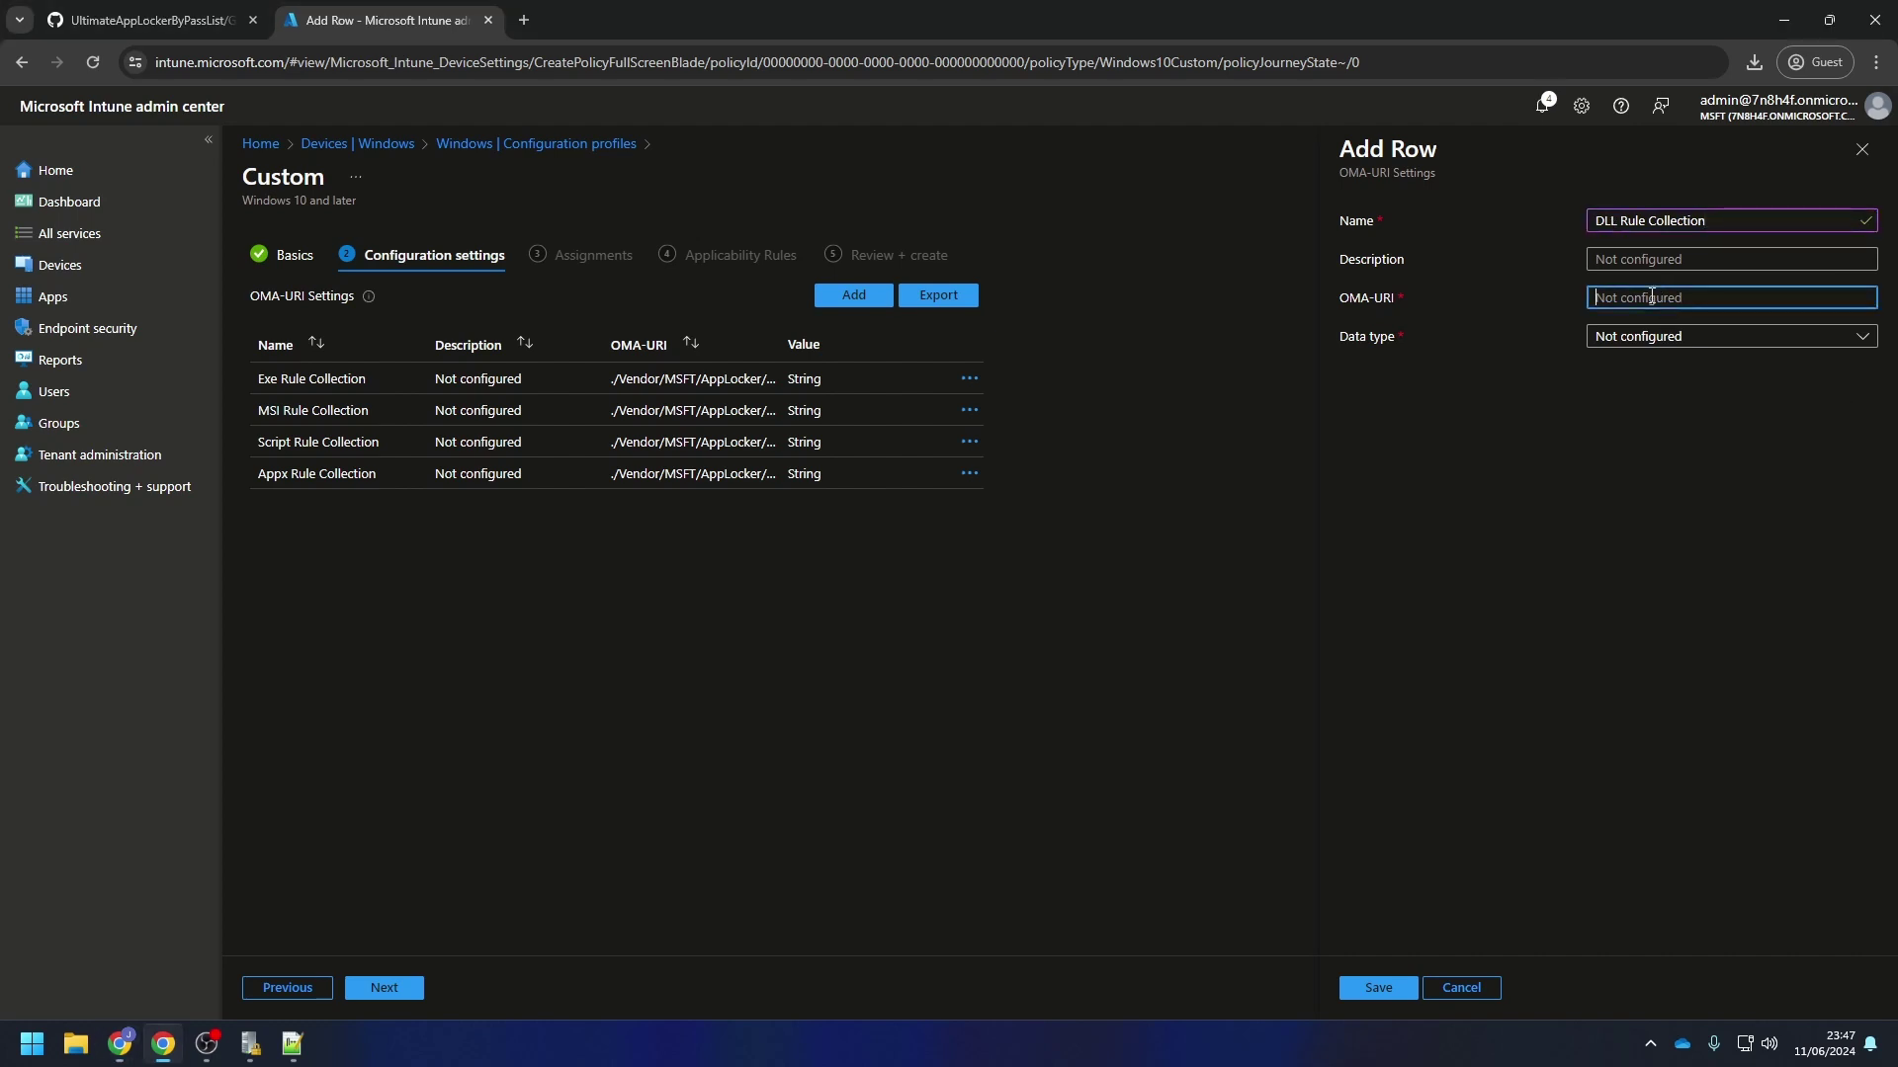
text(./Vendor/MSFT/AppLocker/ApplicationLaunchRestrictions/apps/DLL/Policy)
drag(1689, 297, 1581, 298)
click(1690, 298)
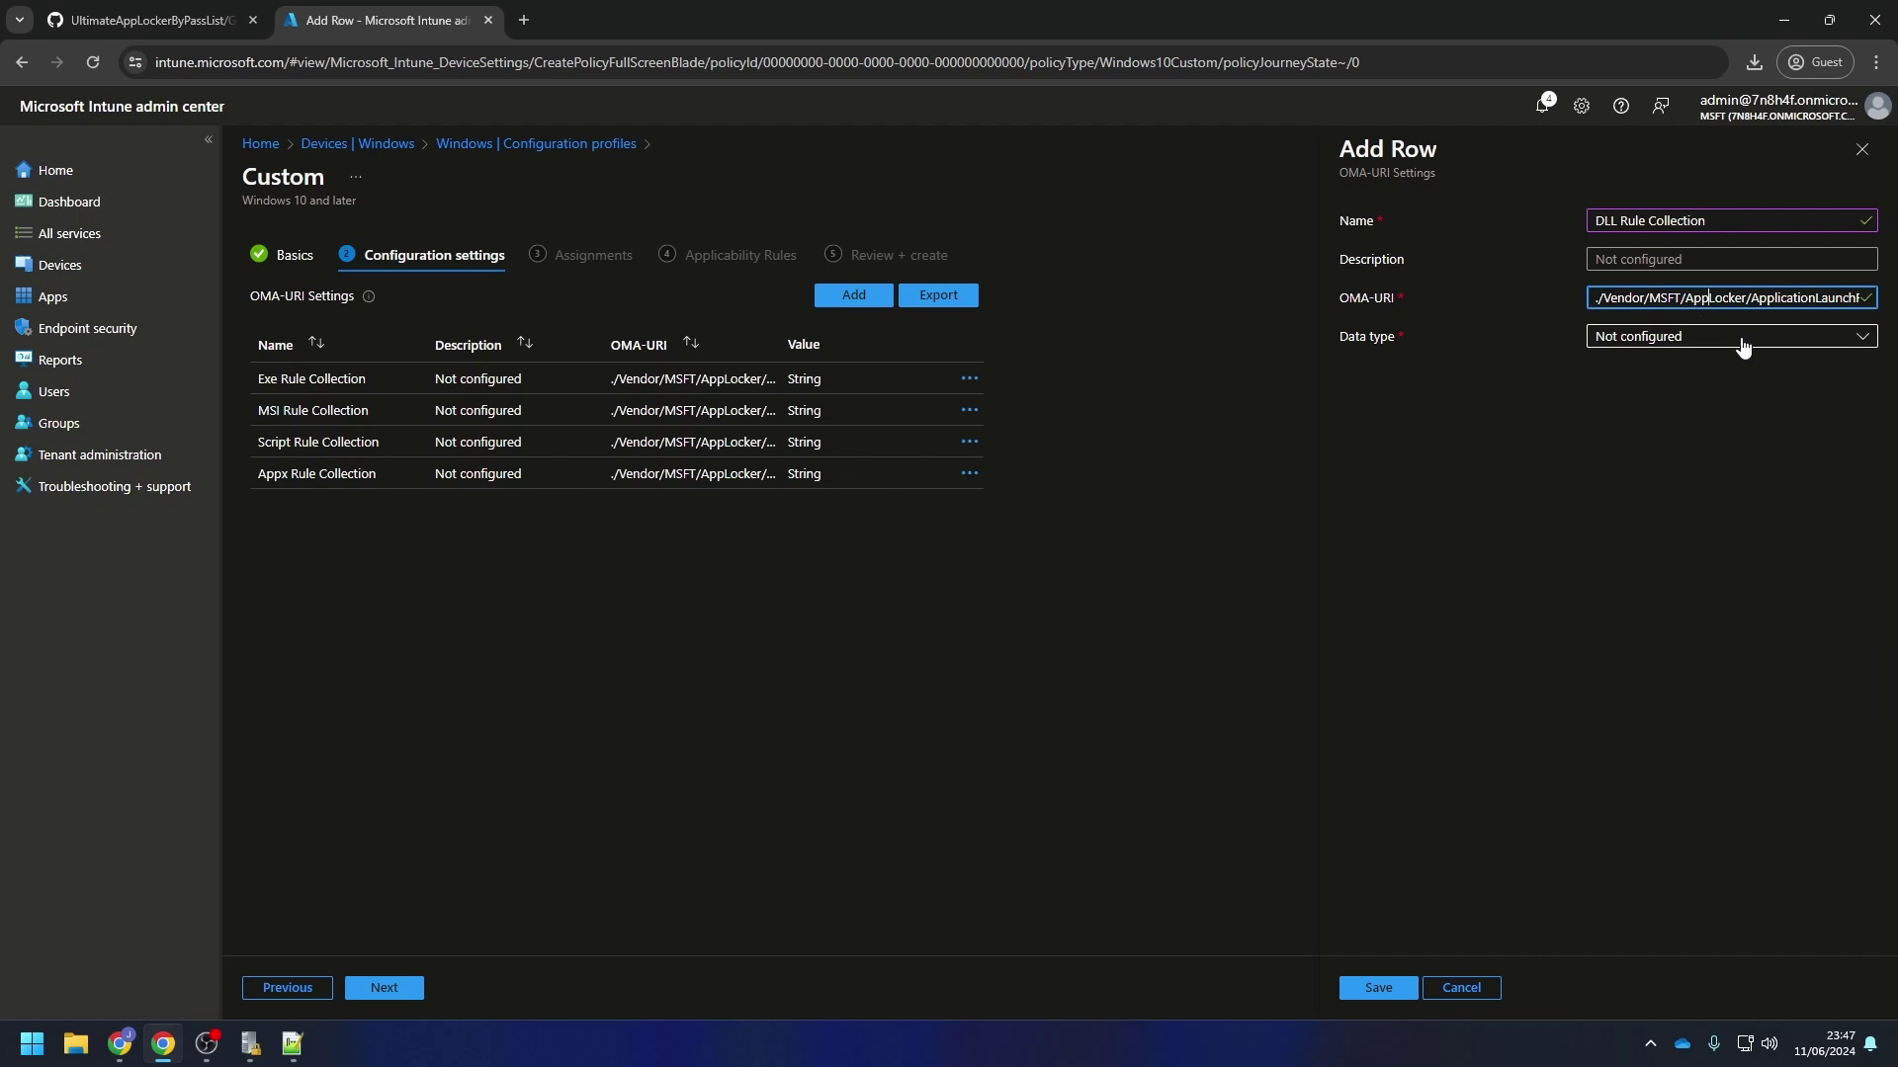
key(End)
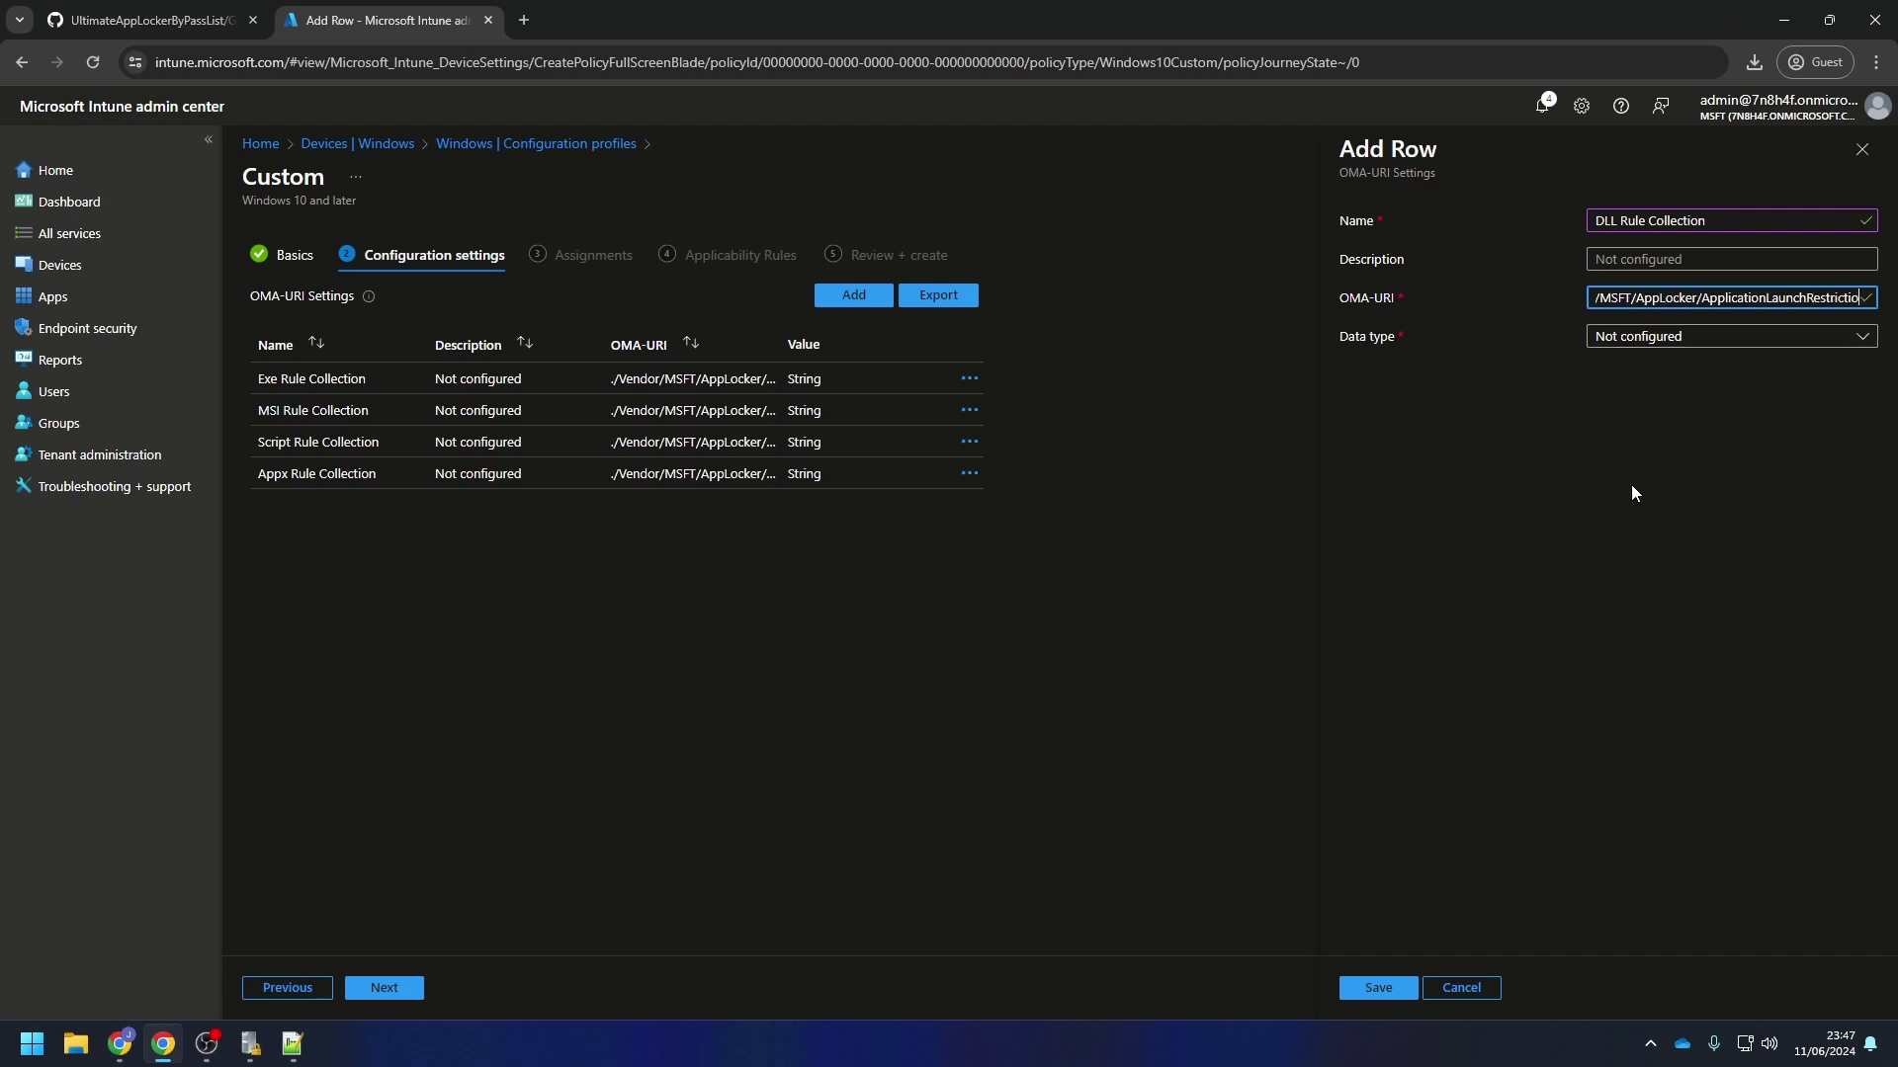
text(s/apps/DLL/Policy)
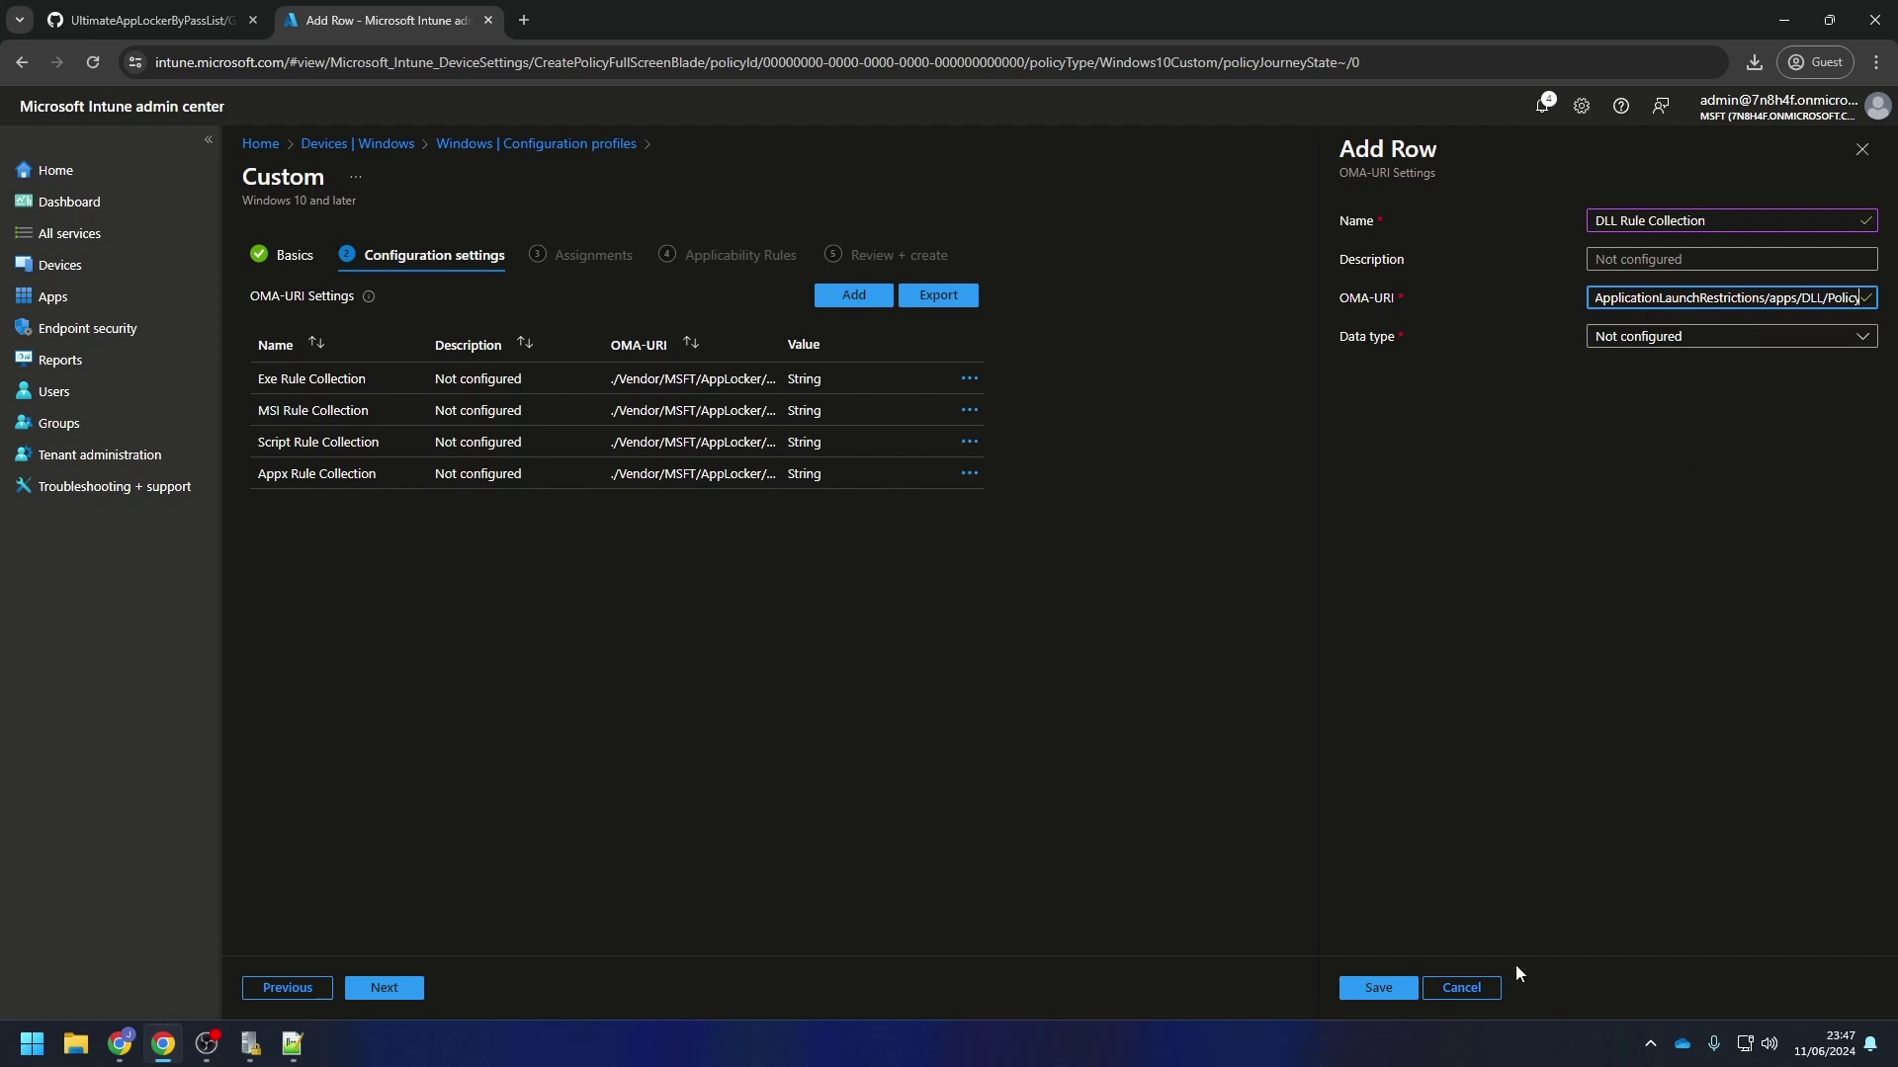
click(1478, 989)
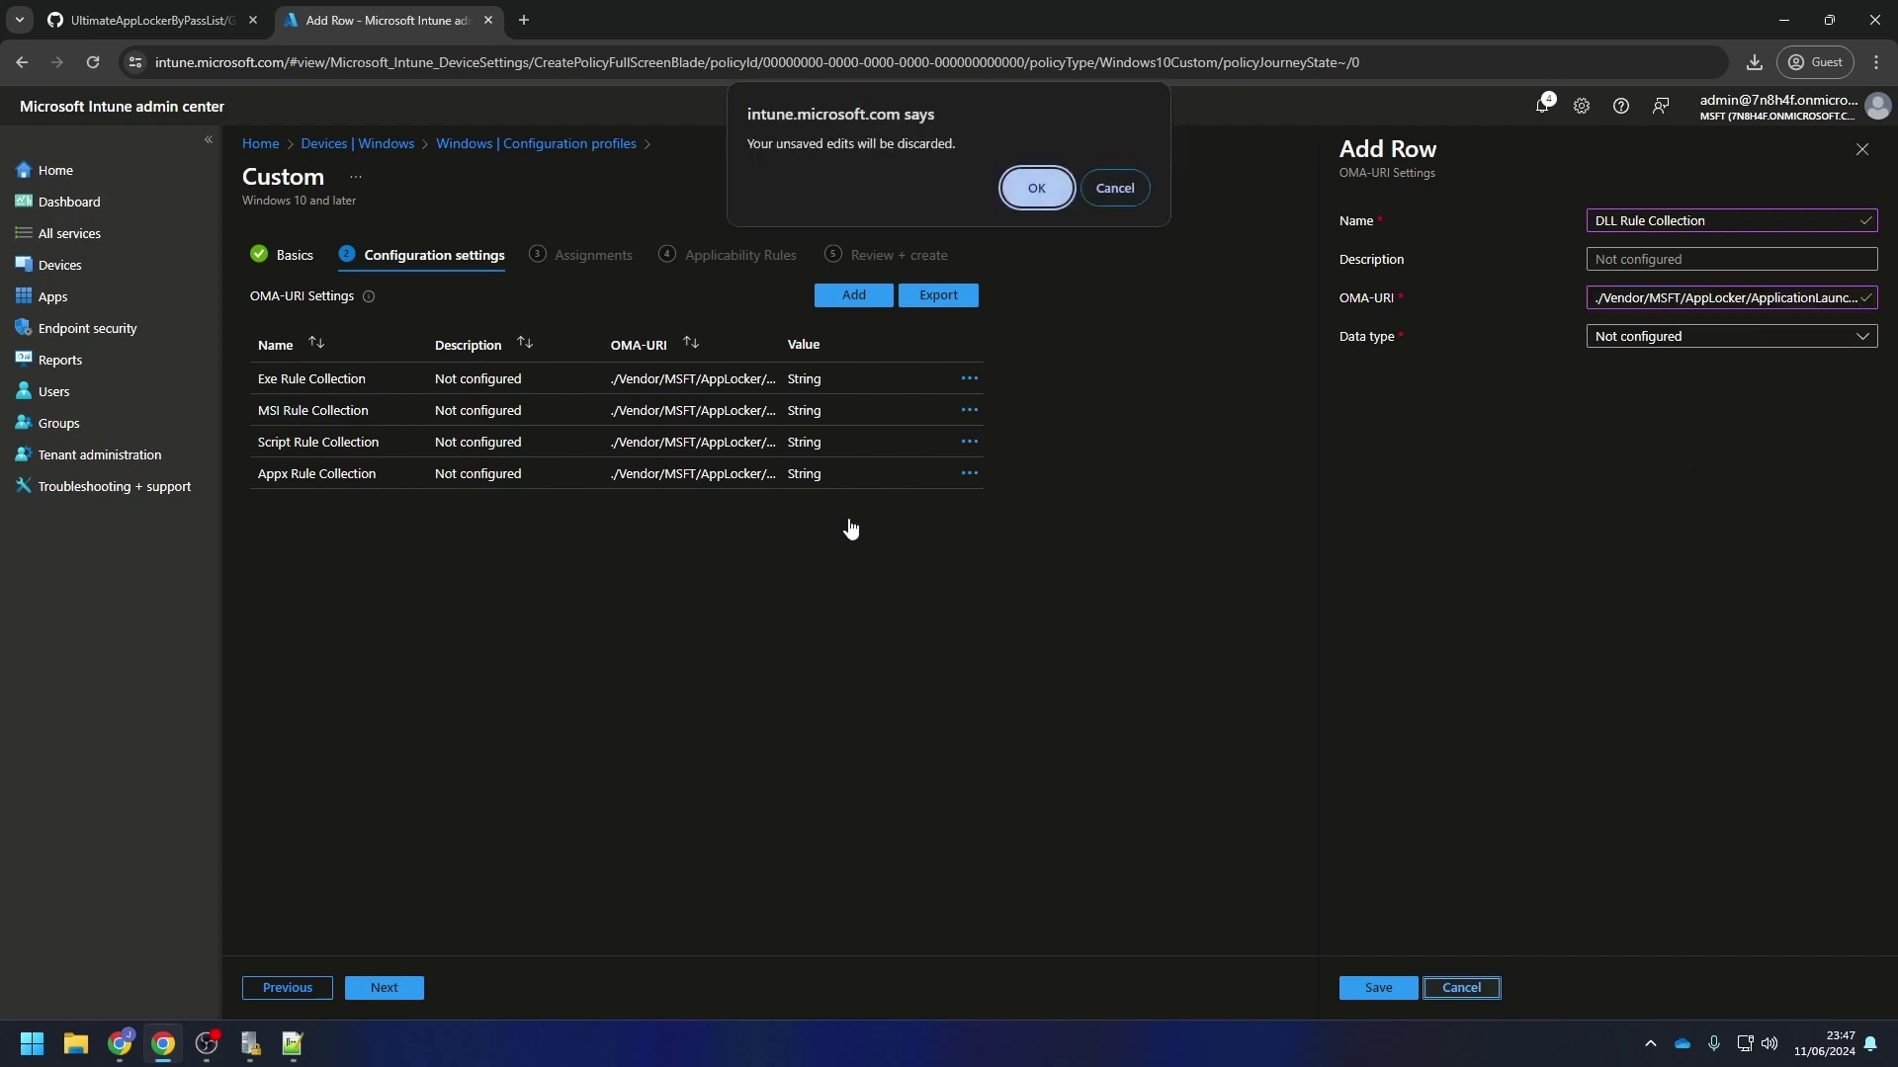
key(Return)
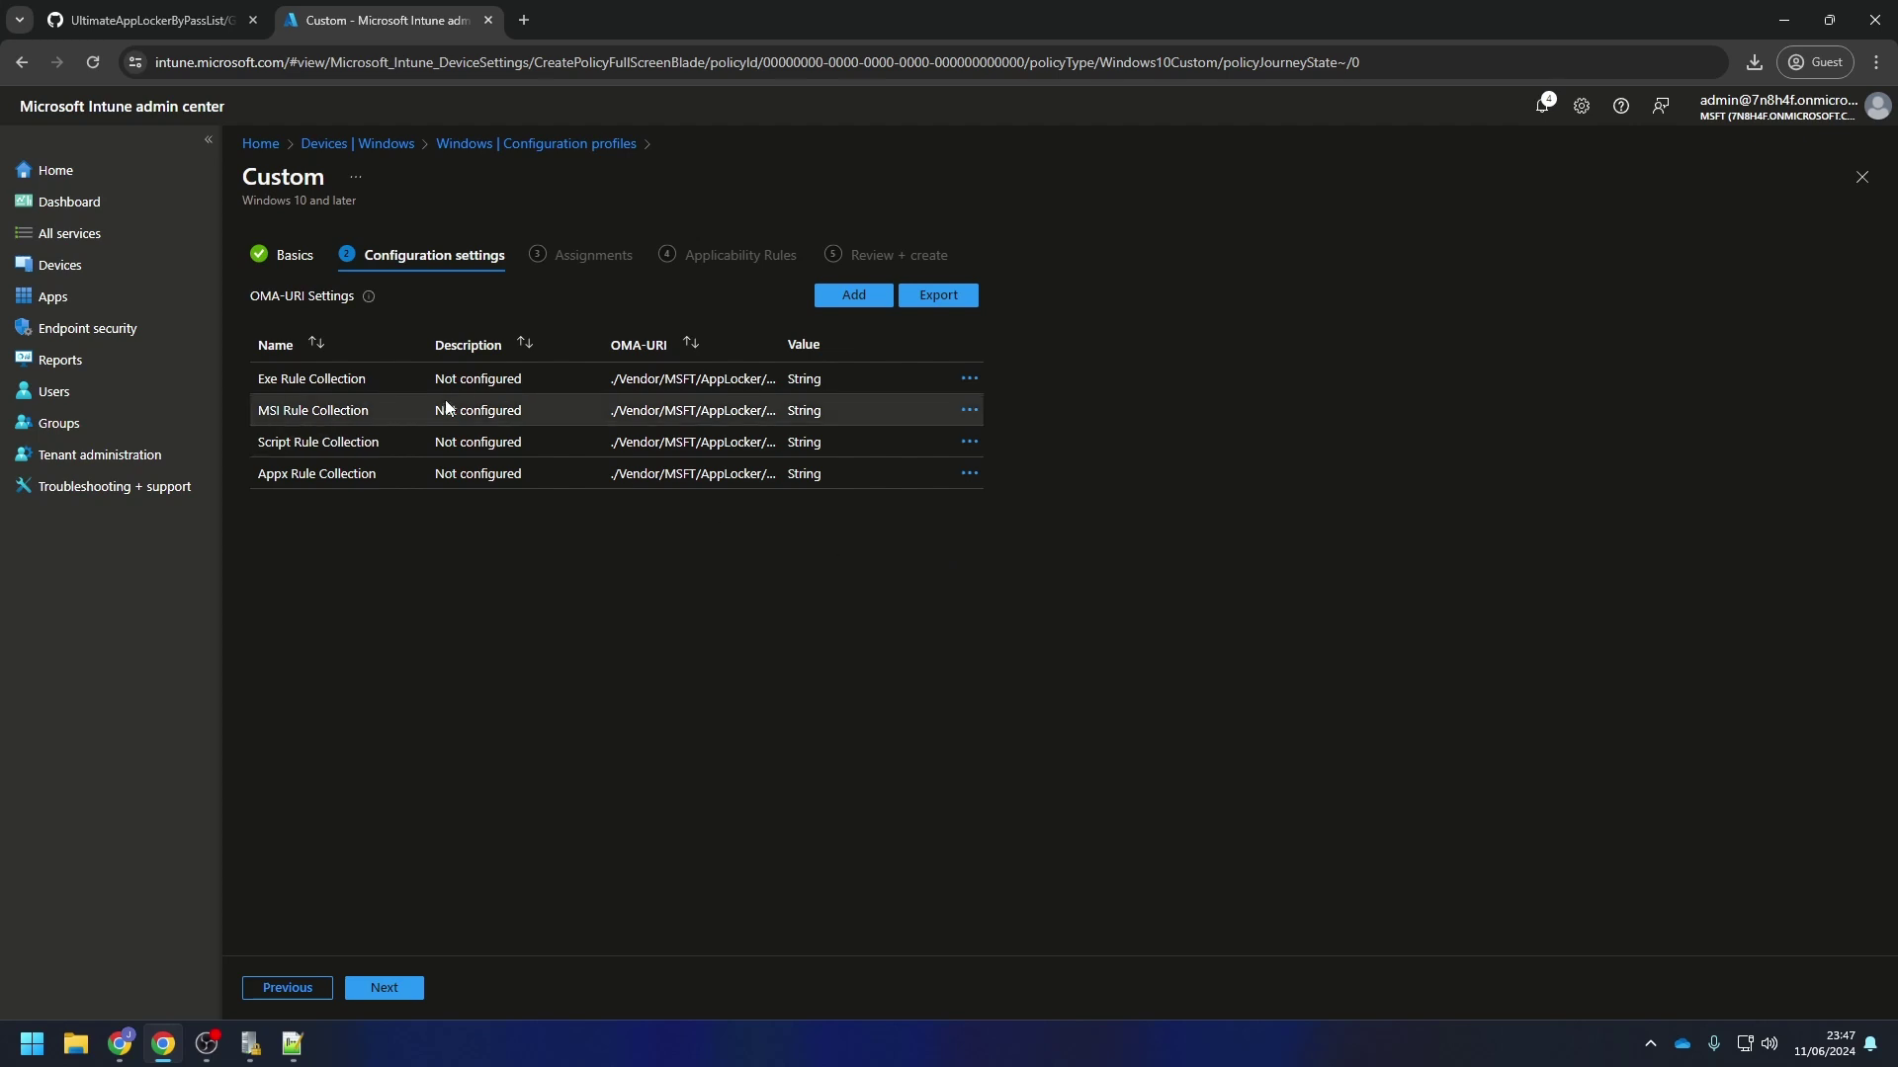
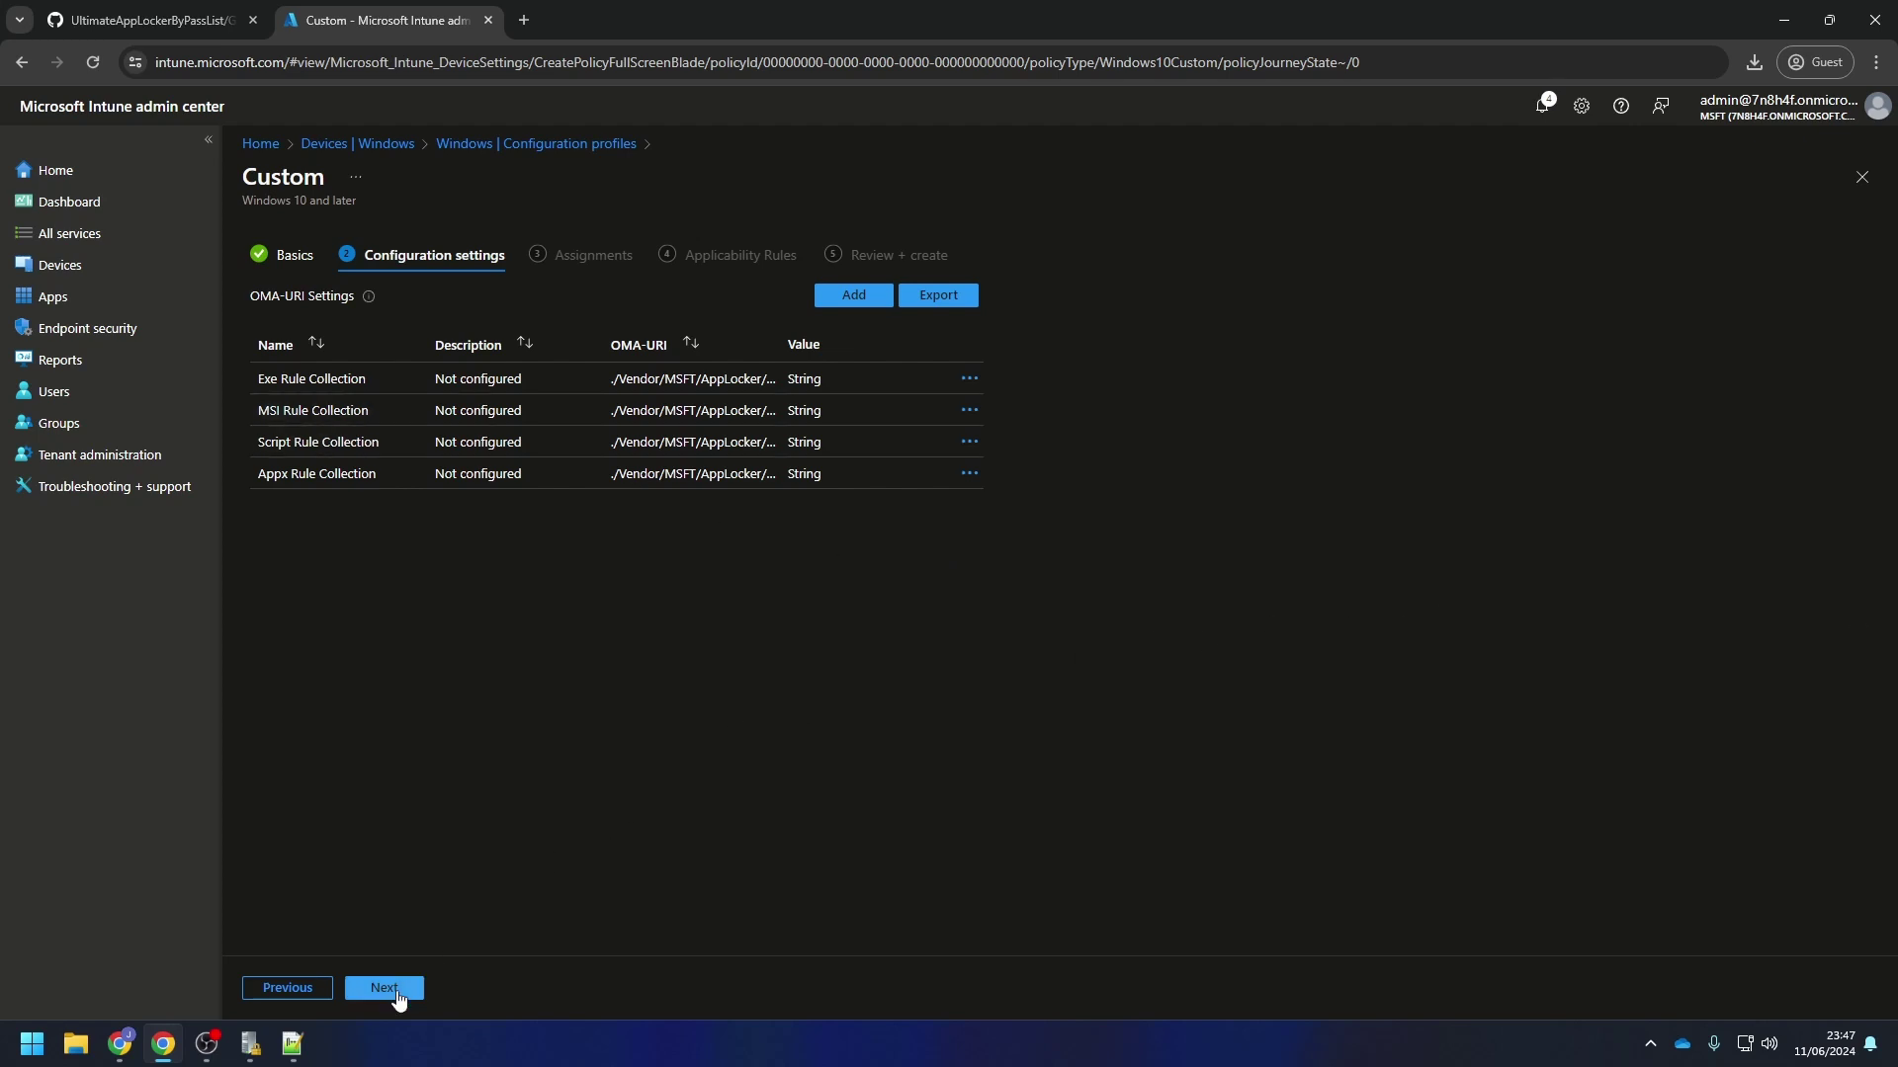
Proceed to the profile's assignments and include both all users and all devices
click(393, 991)
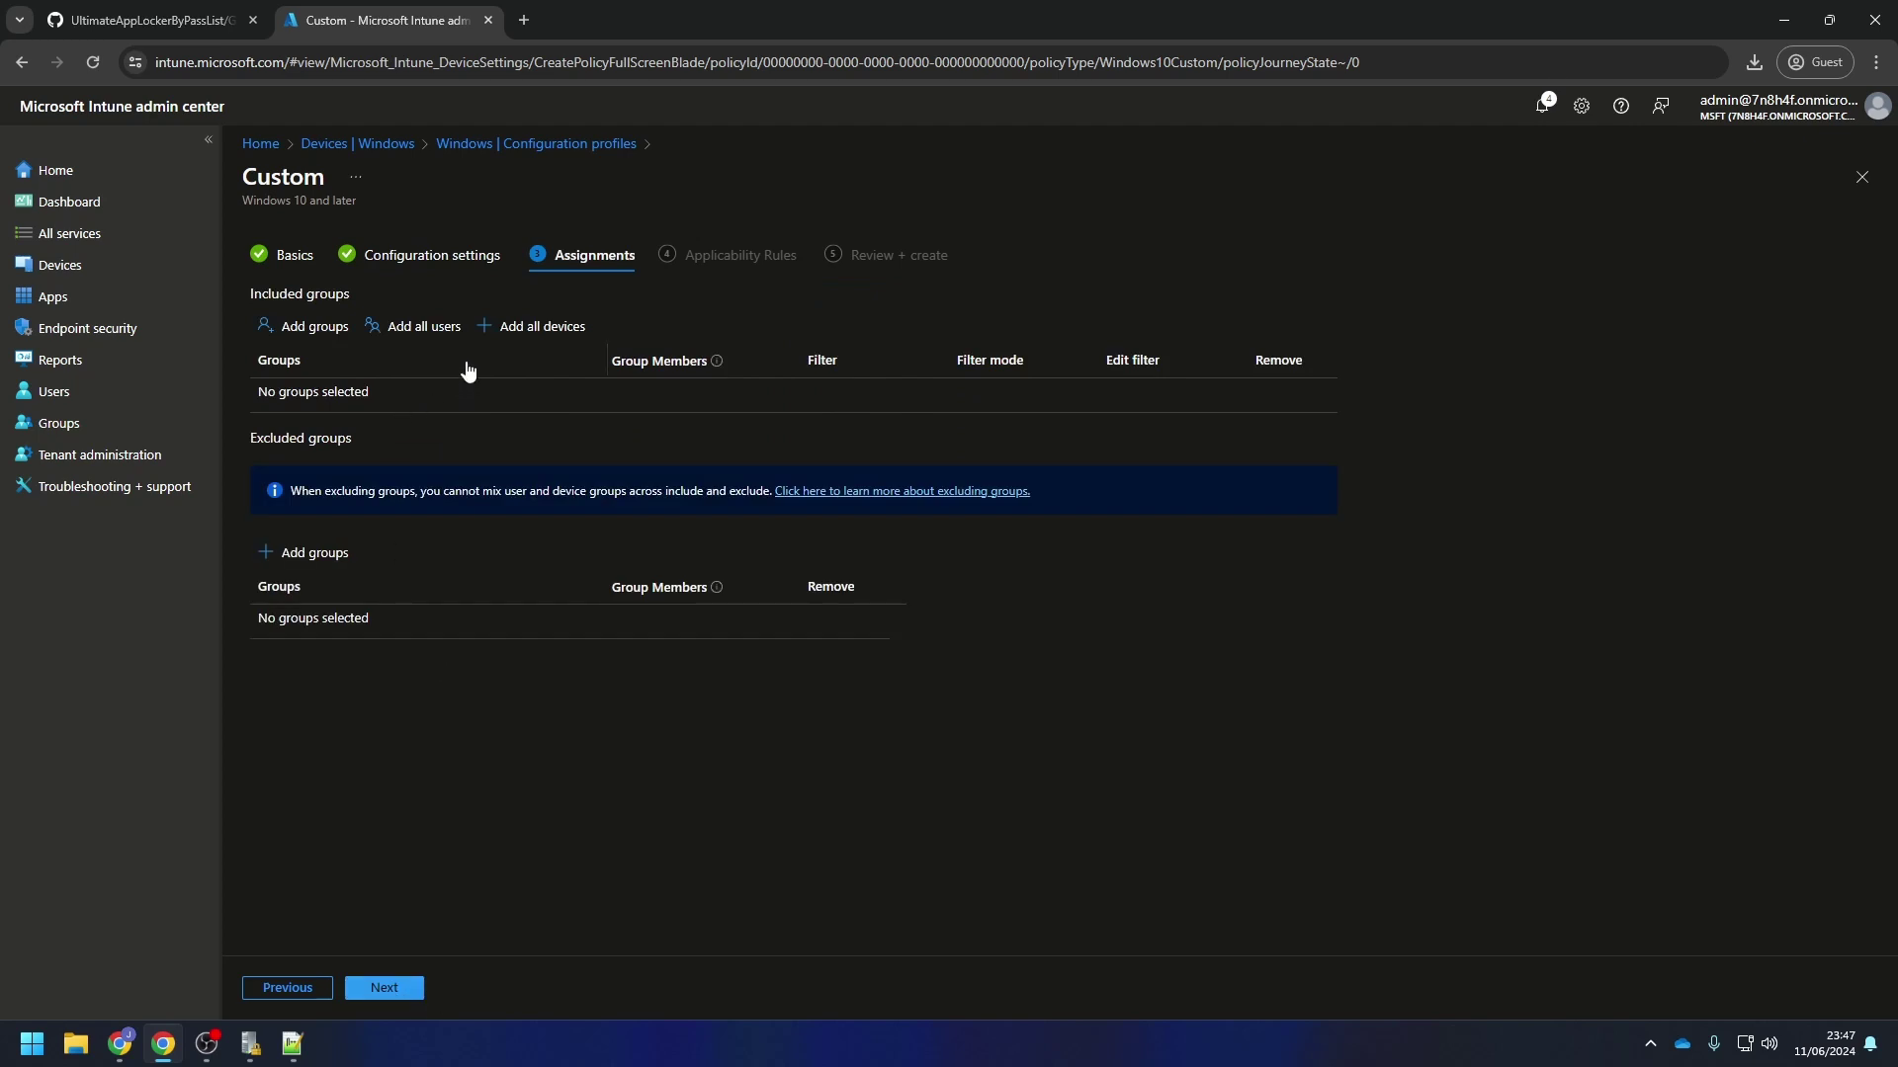
click(434, 327)
click(514, 327)
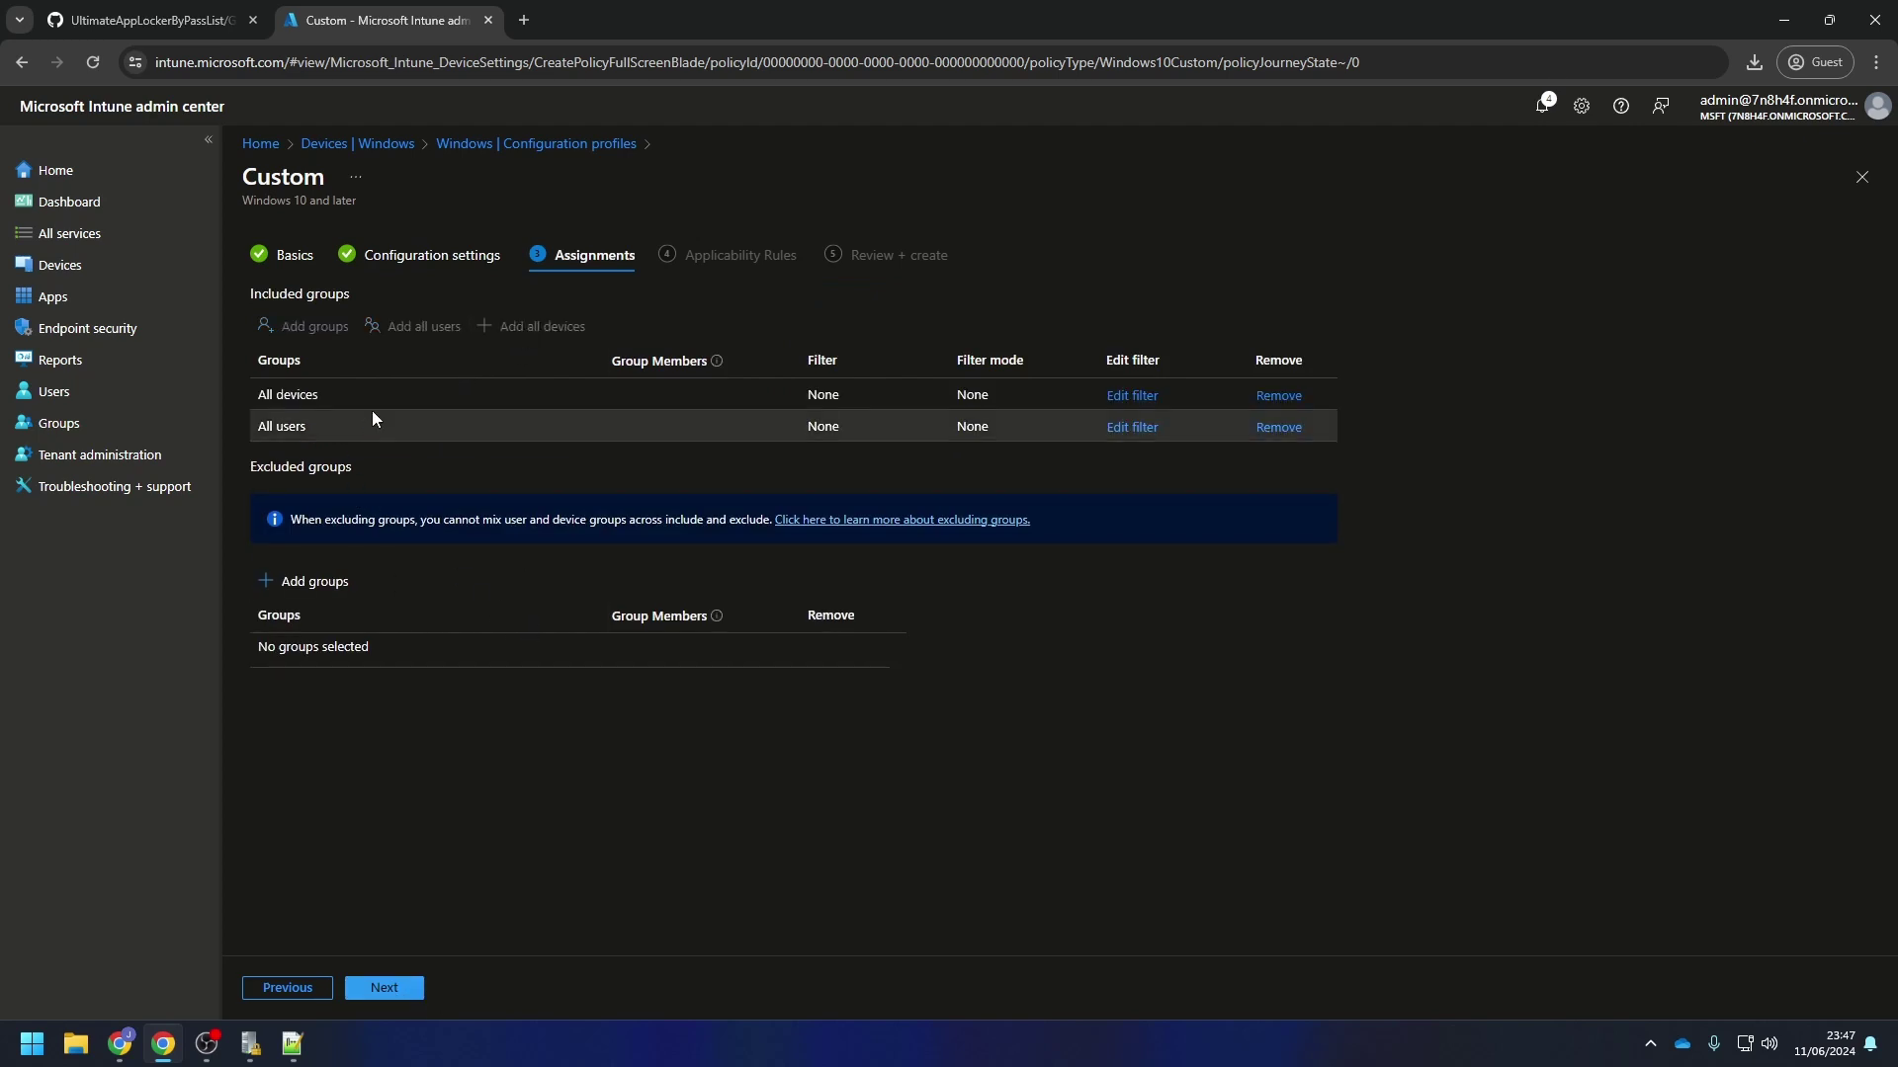
Leave the applicability rules empty and create the AppLocker Production profile
click(413, 981)
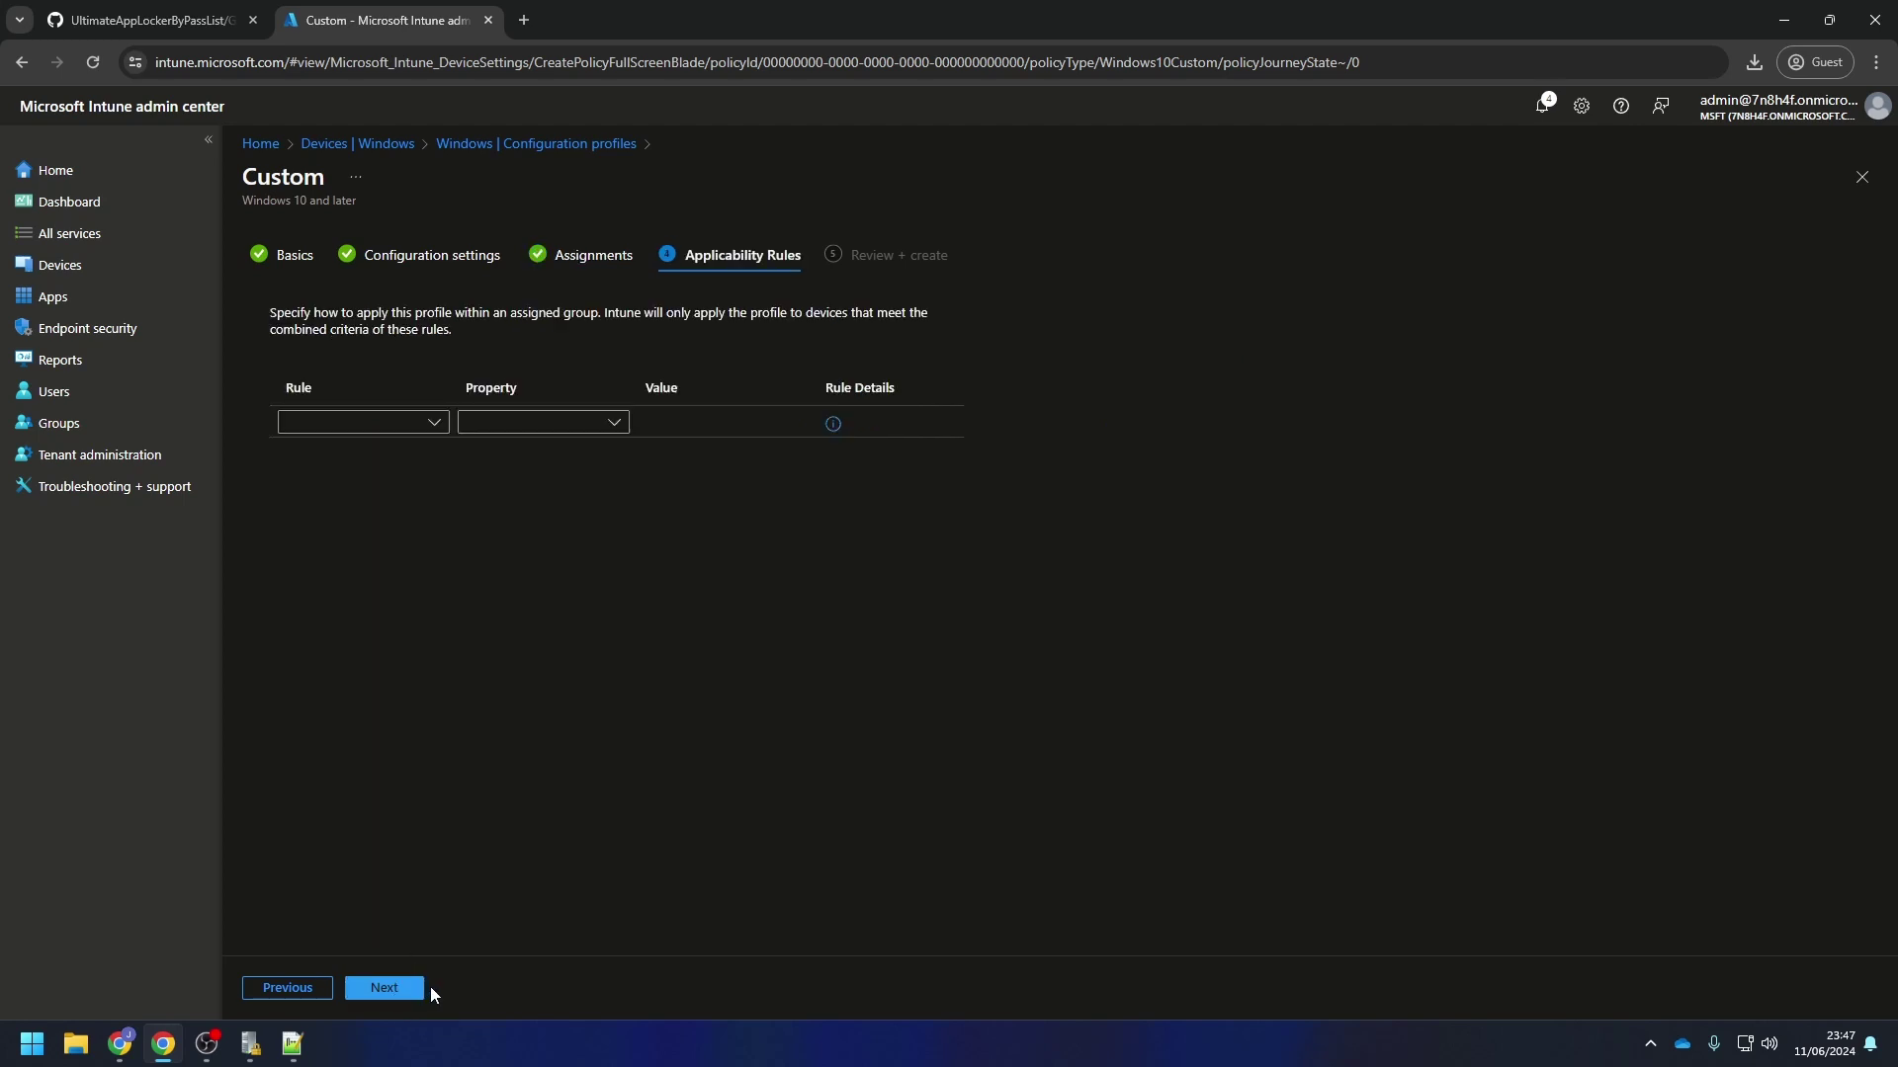
click(407, 988)
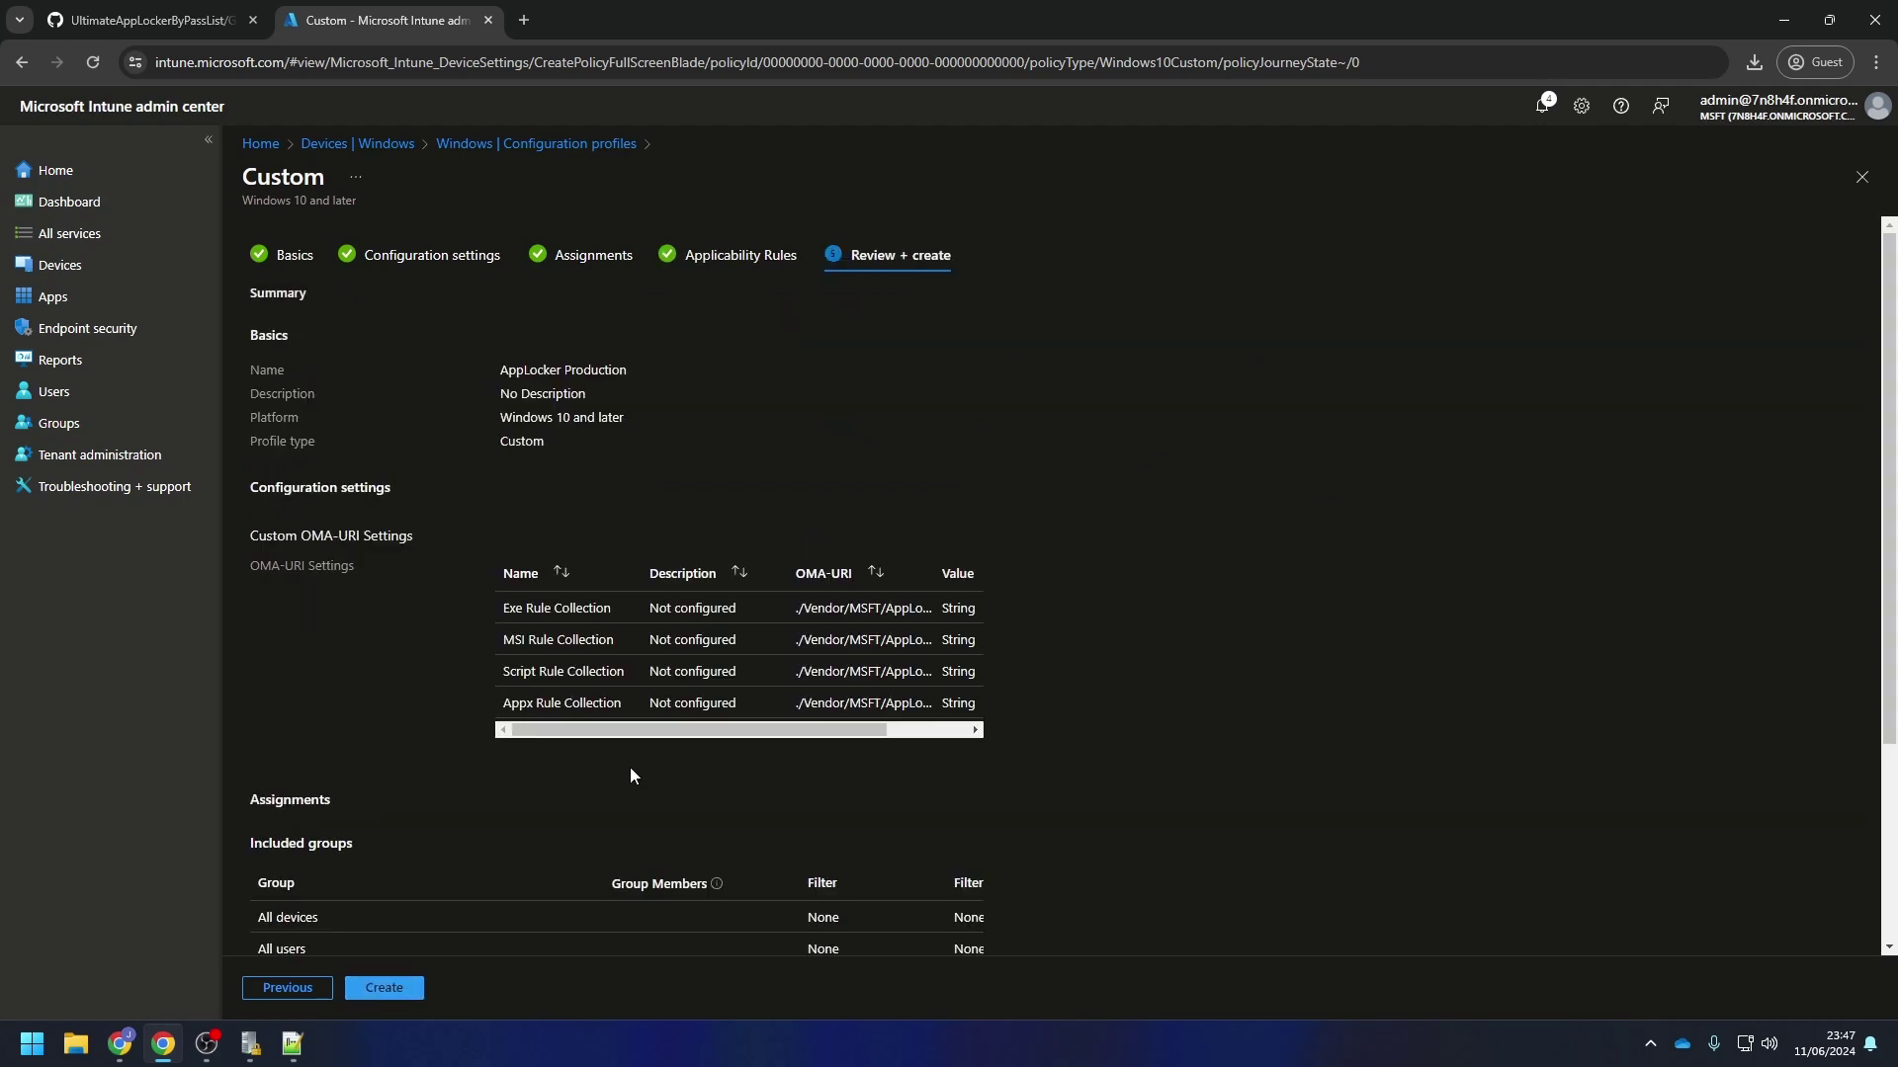
click(403, 987)
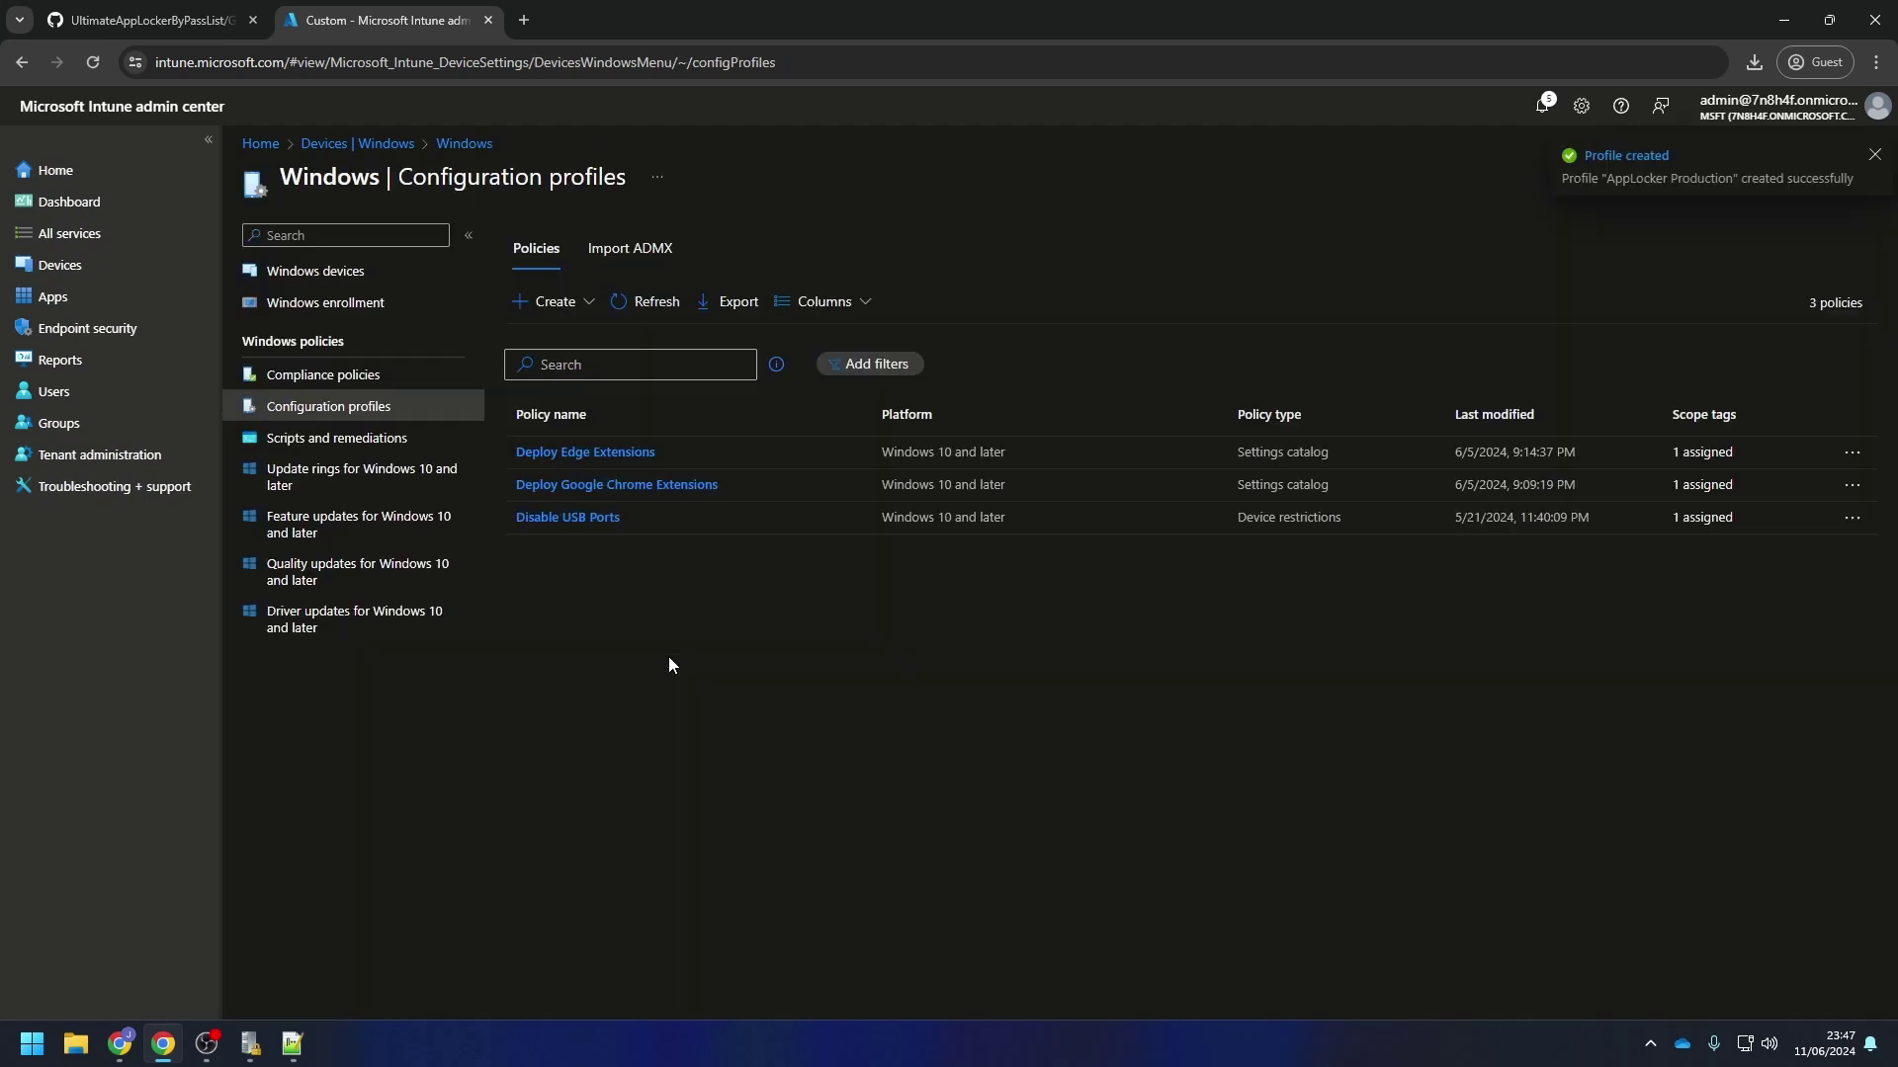
Refresh the configuration profiles list and open the AppLocker Production profile
click(643, 309)
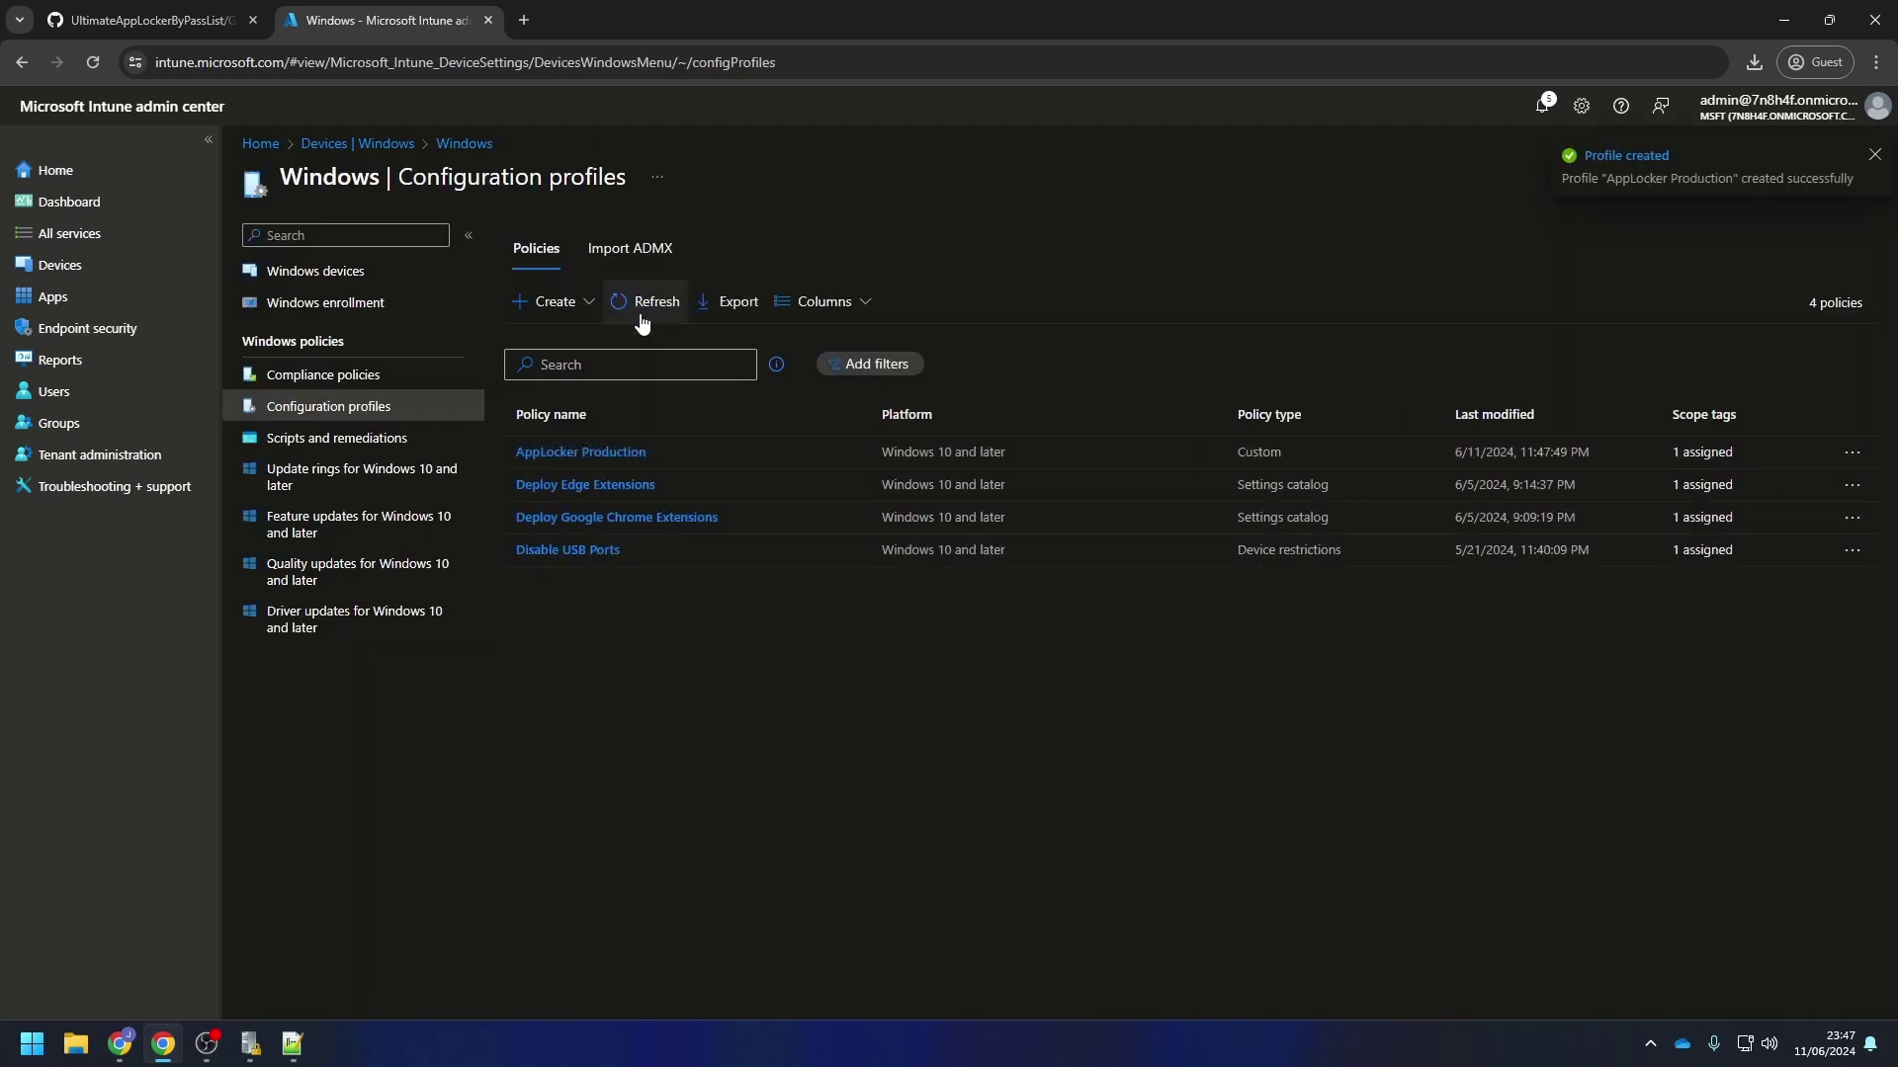
click(622, 455)
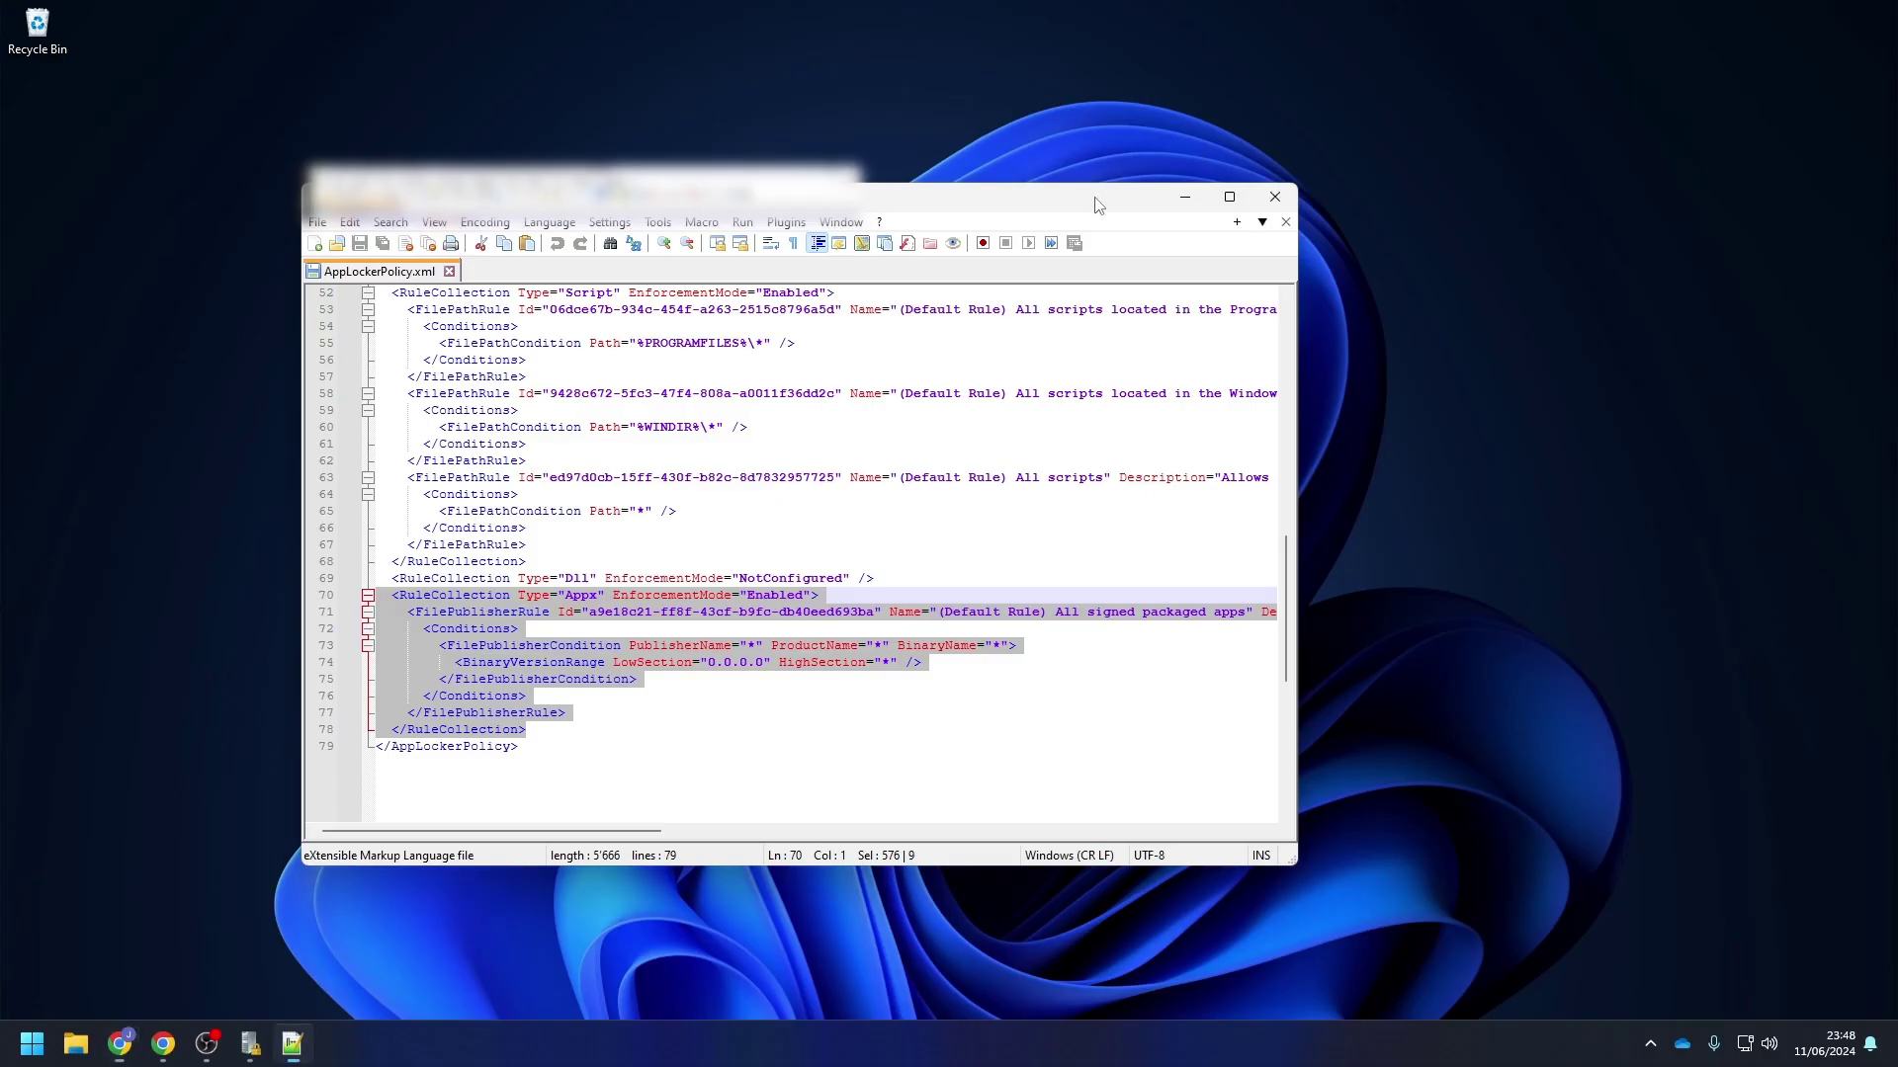
Minimise the Notepad++ window with AppLockerPolicy.xml and switch back to the Intune admin center in Chrome
click(1187, 197)
click(156, 1040)
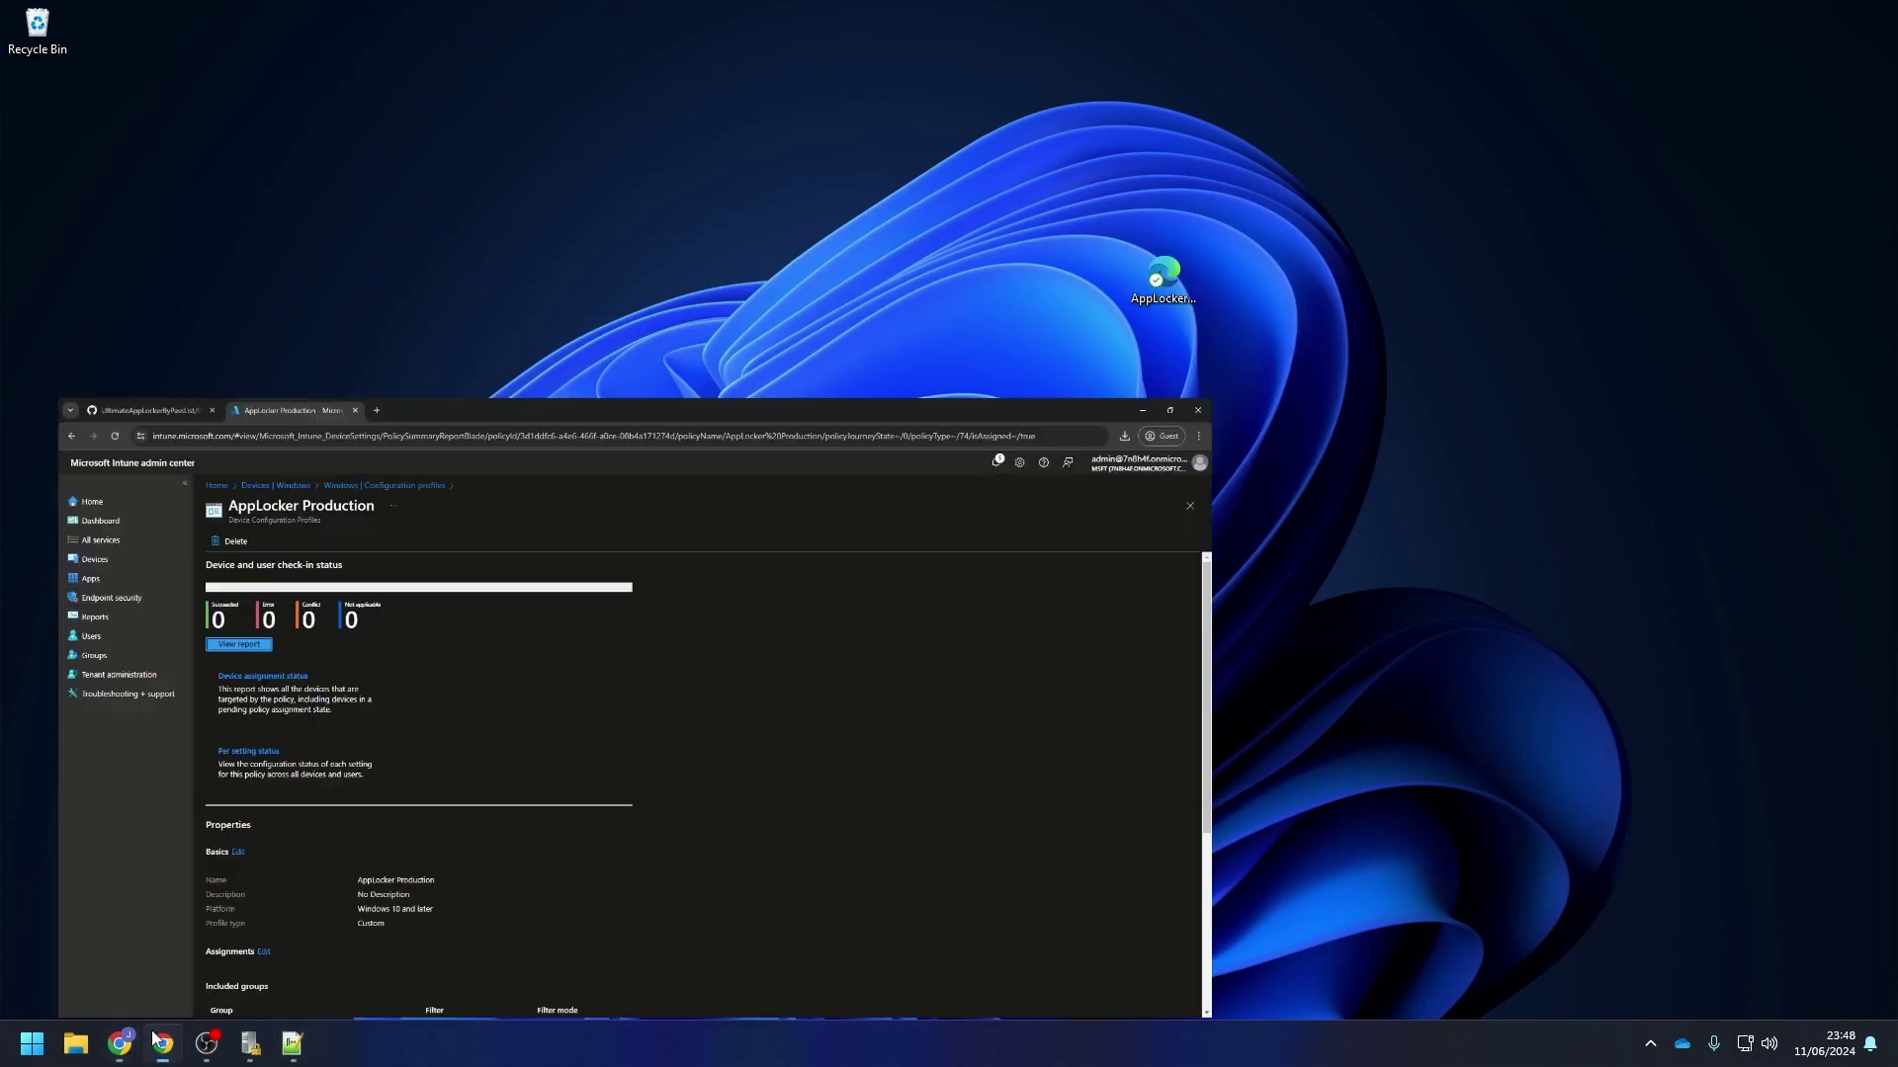
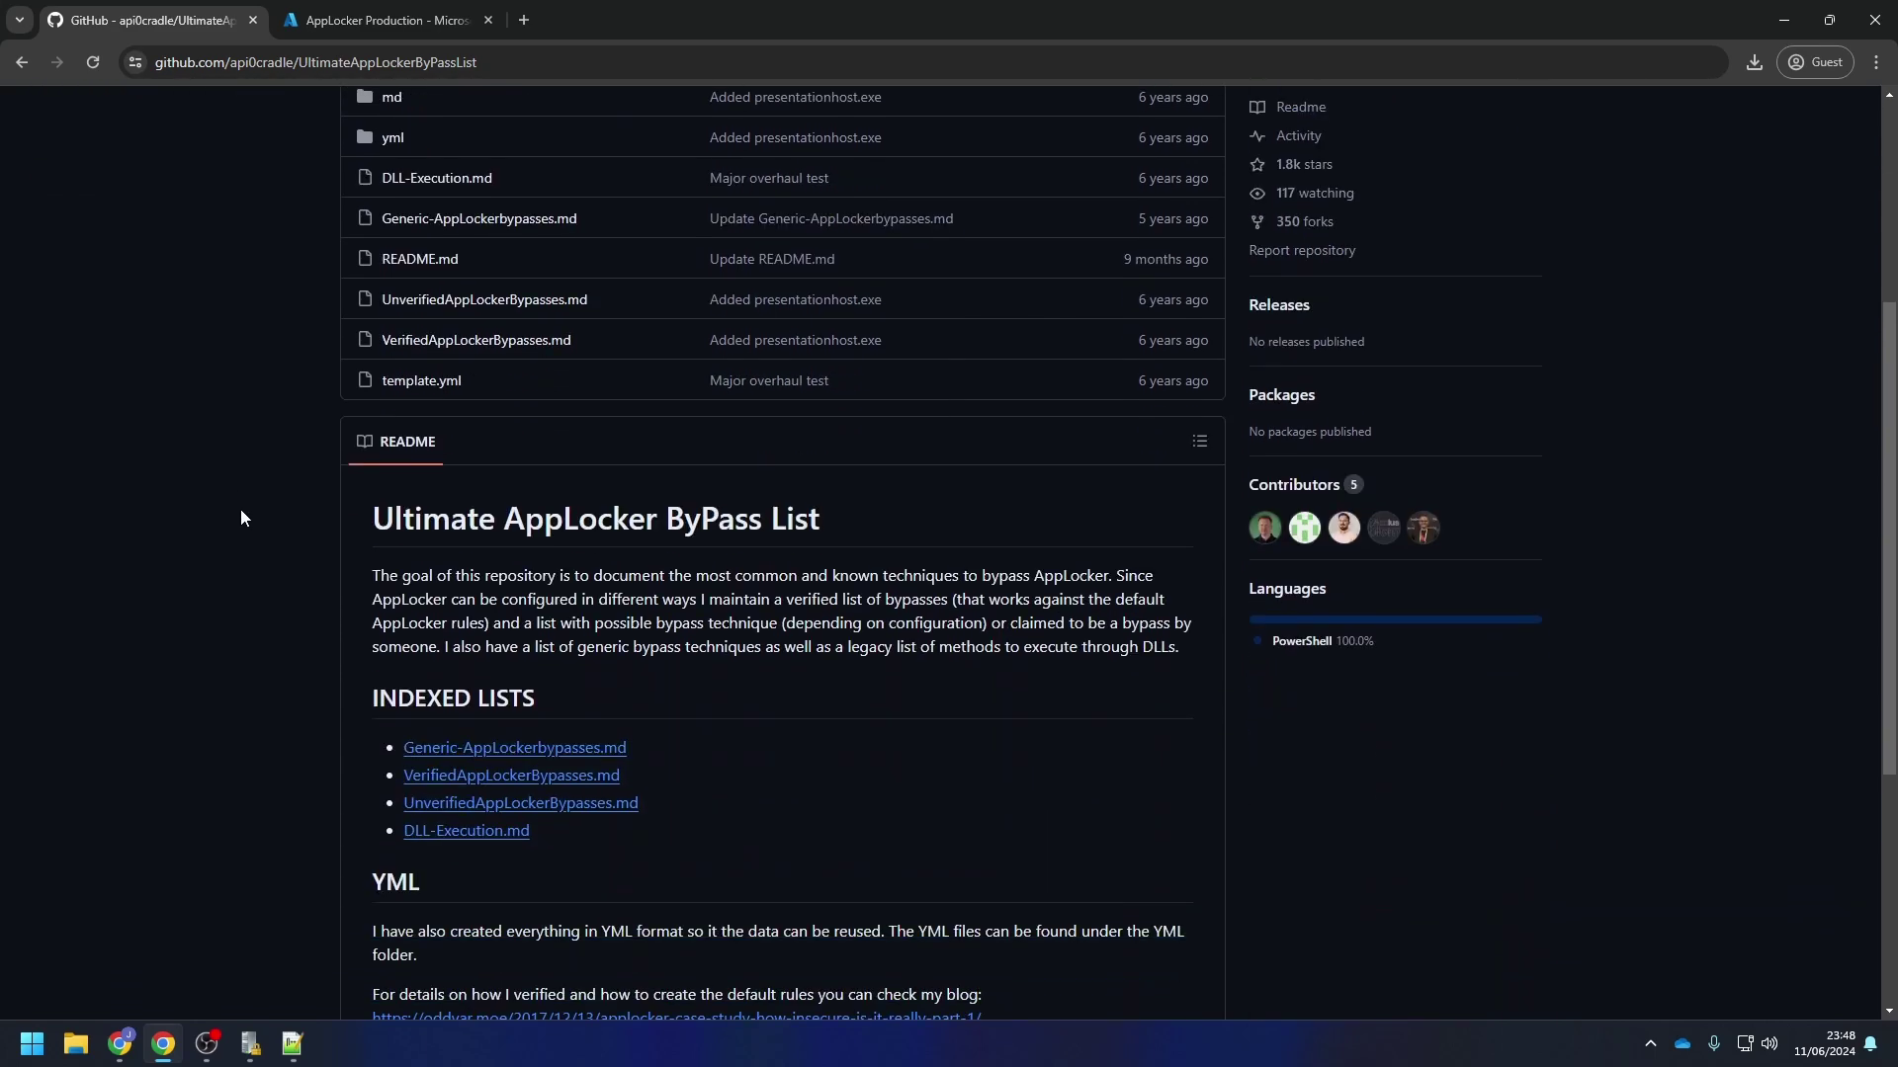
Open the VerifiedAppLockerBypasses.md list from the README of the UltimateAppLockerByPassList repository
scroll(242, 510, down, 1)
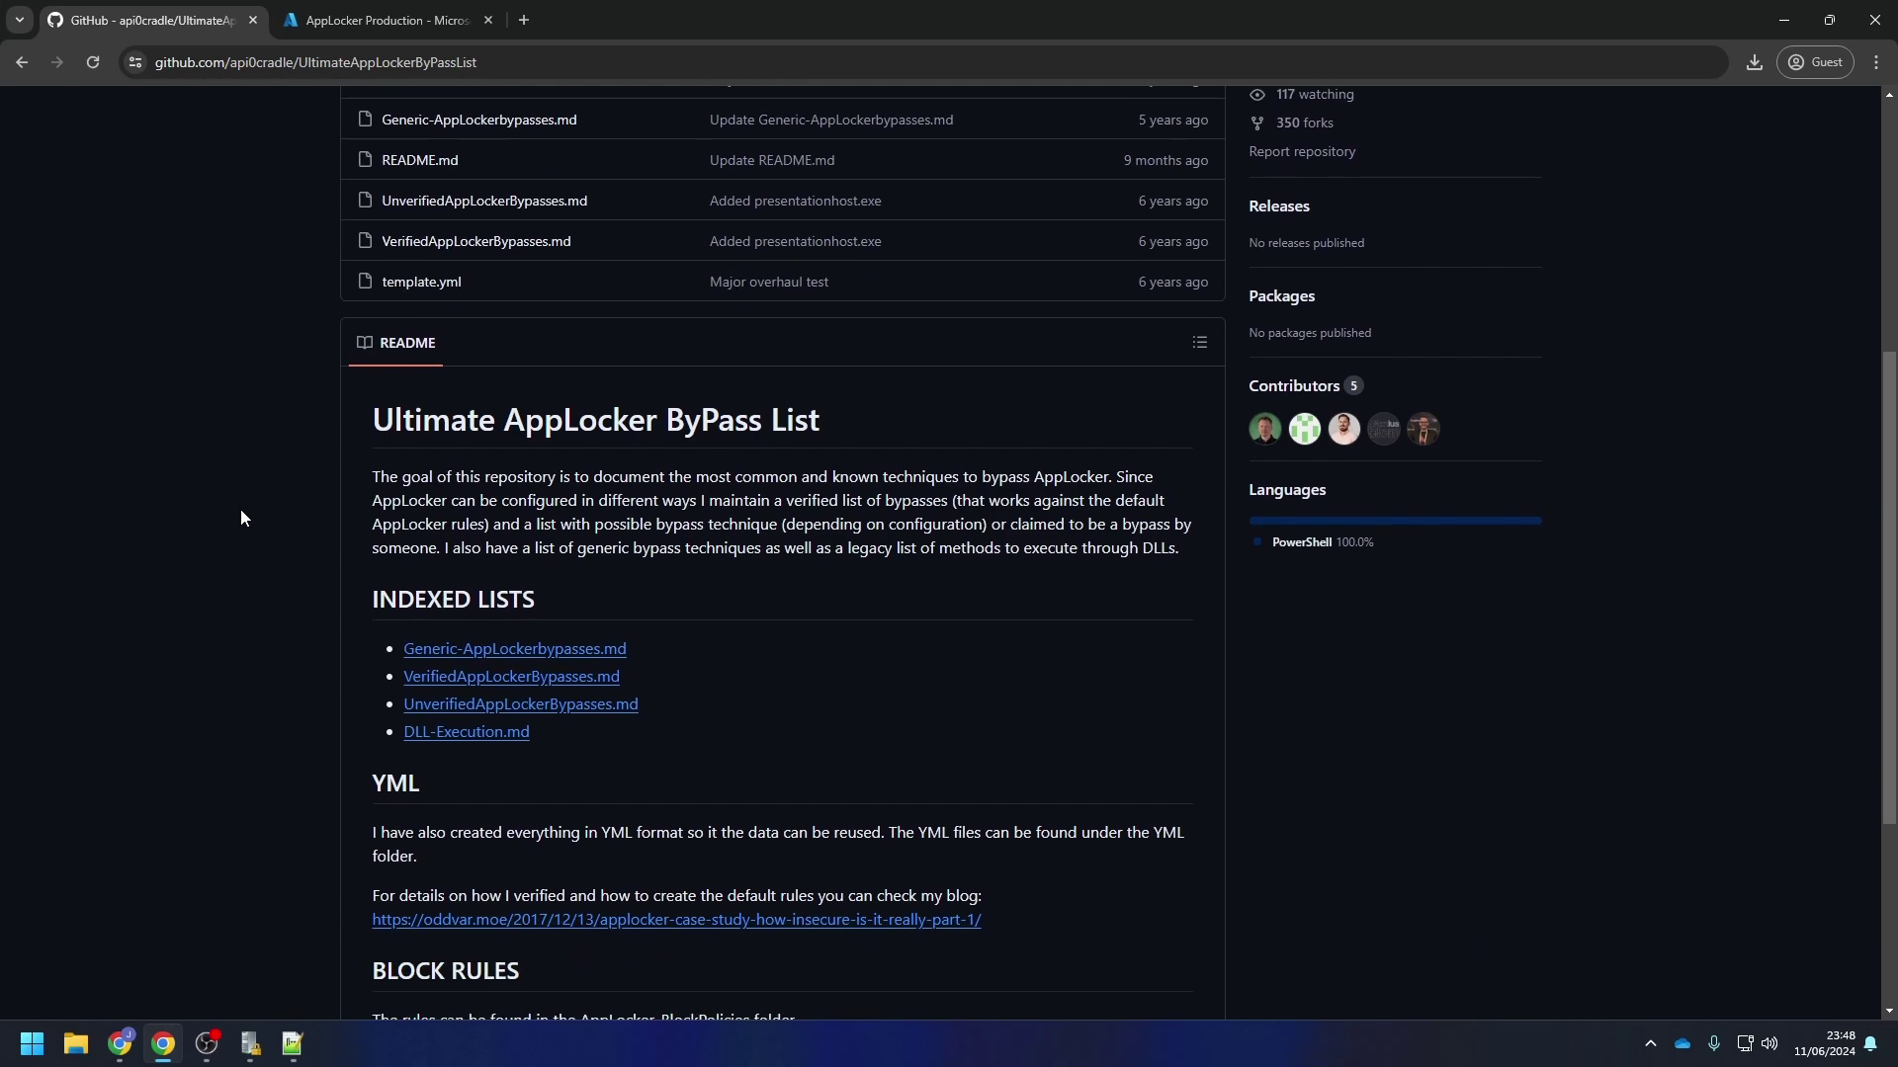
scroll(240, 509, up, 2)
scroll(240, 509, down, 1)
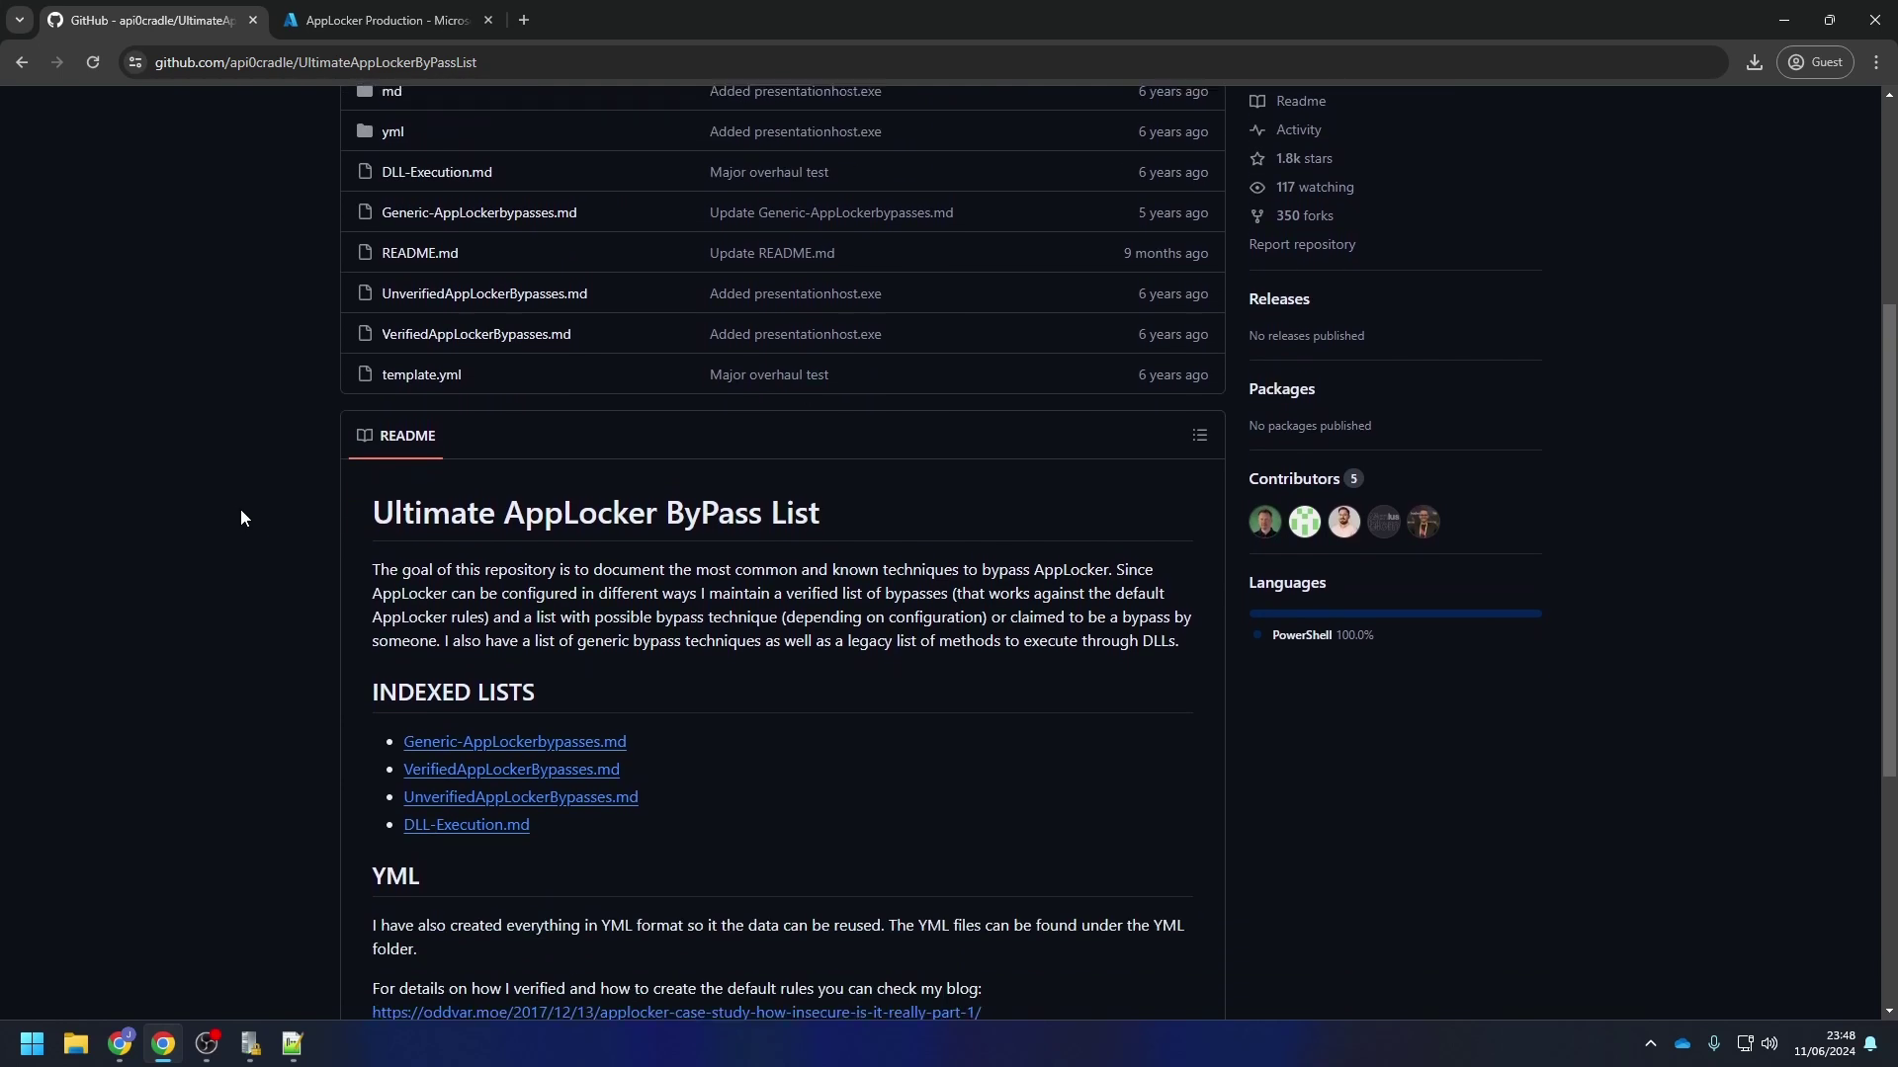
scroll(241, 518, down, 1)
click(468, 678)
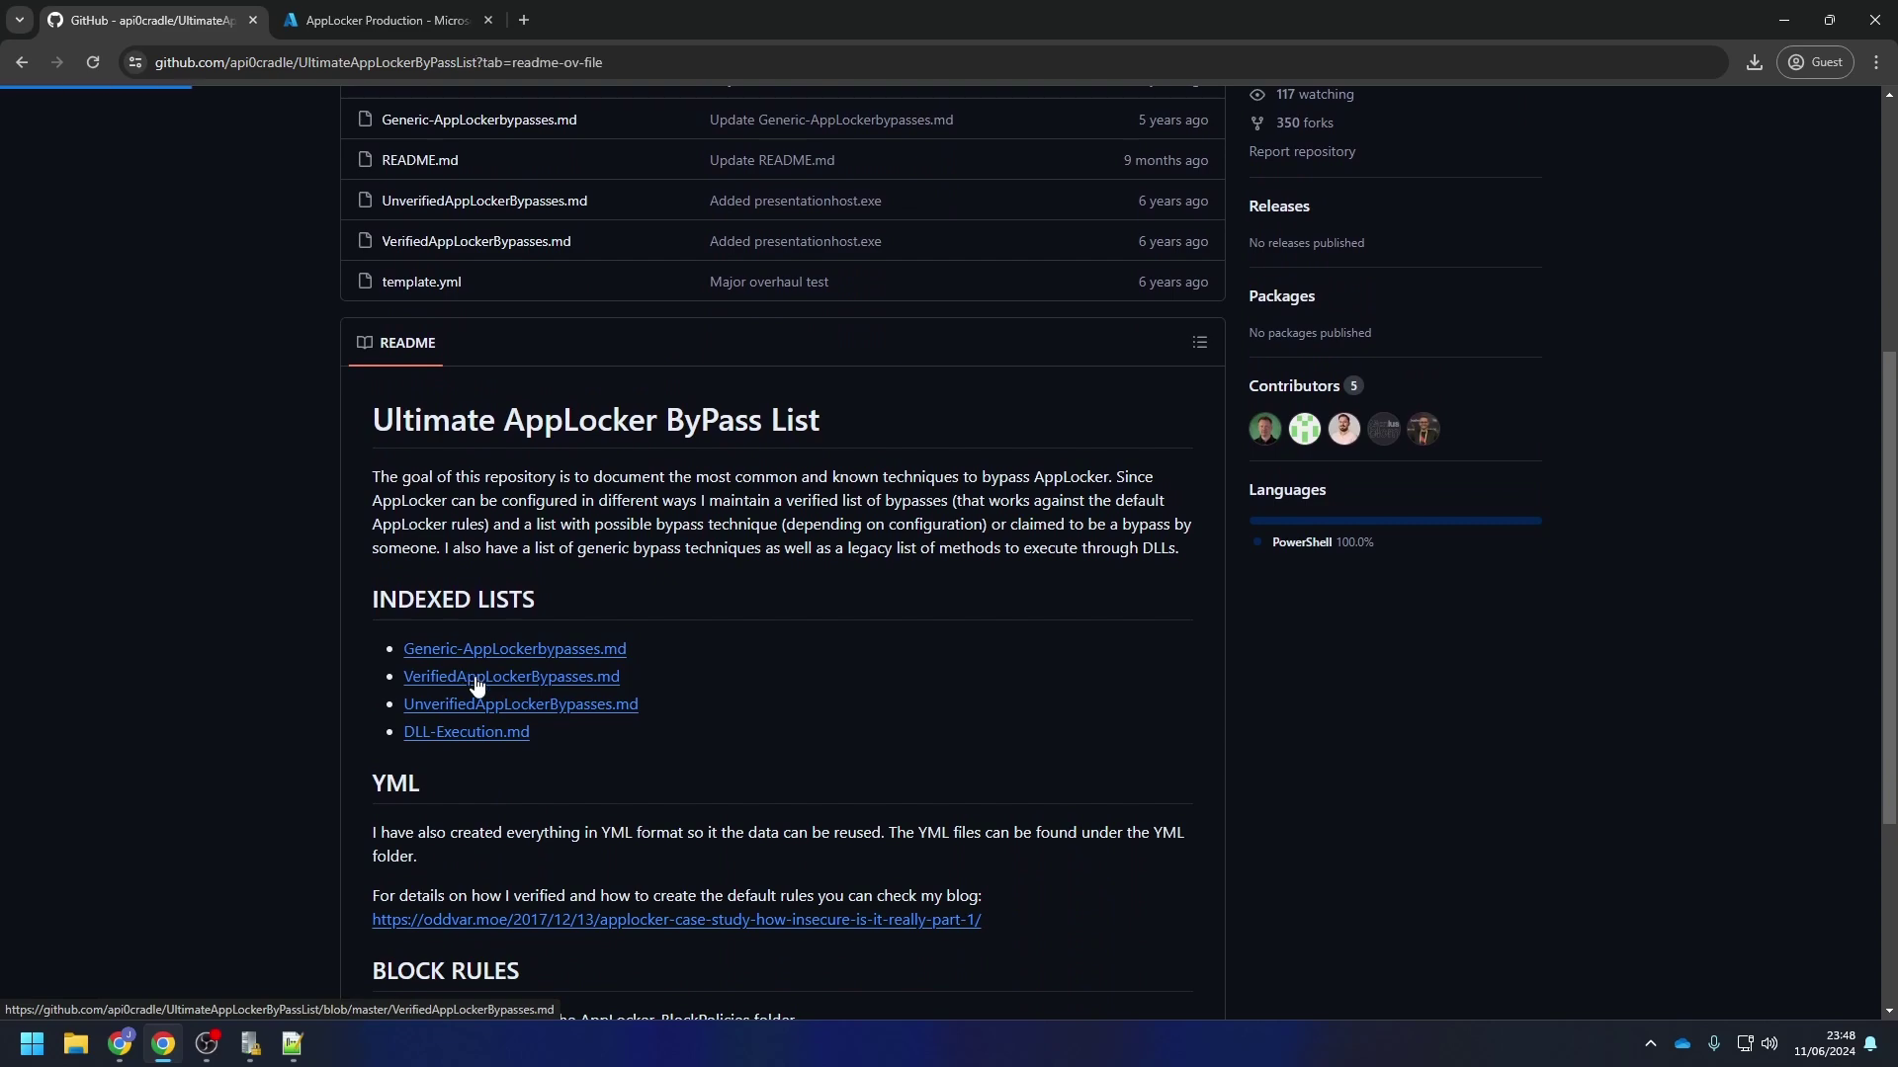
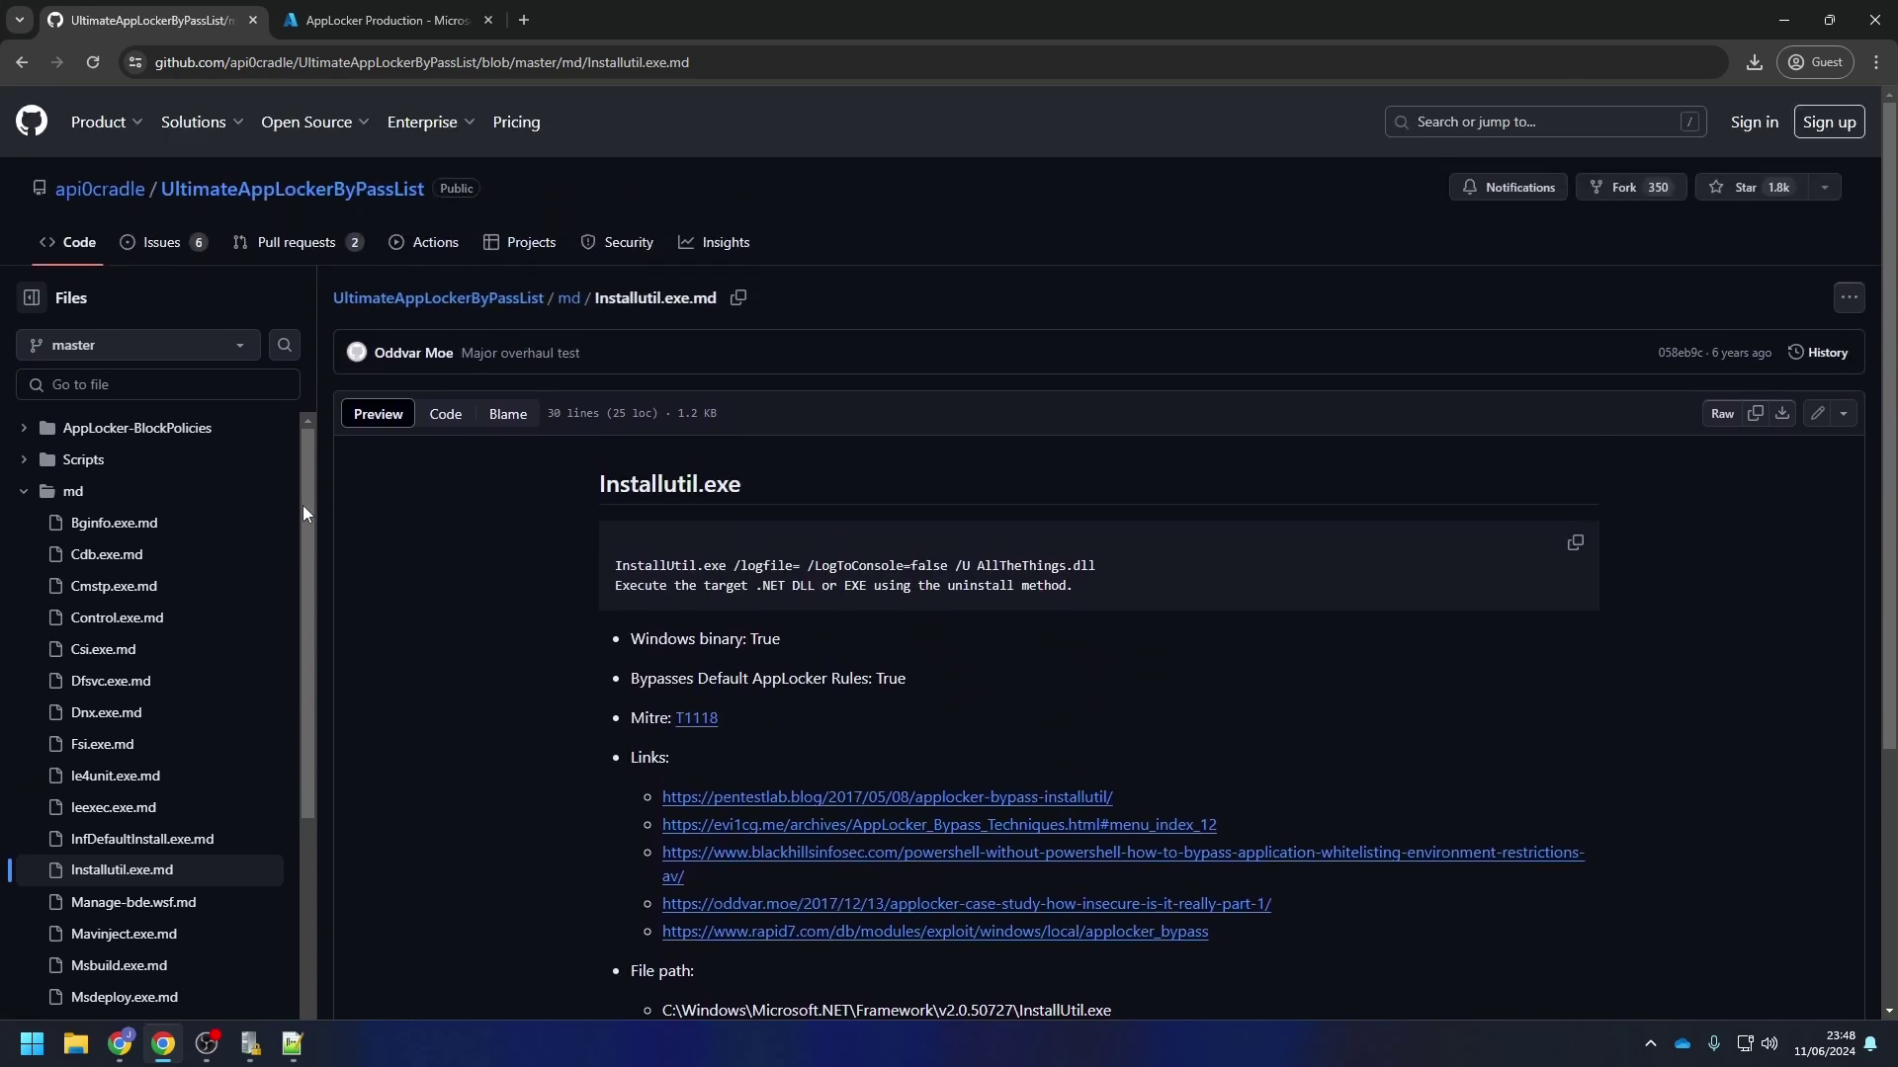
Download DefaultRules-Improved.xml from the AppLocker-BlockPolicies folder of the UltimateAppLockerByPassList repository
click(295, 242)
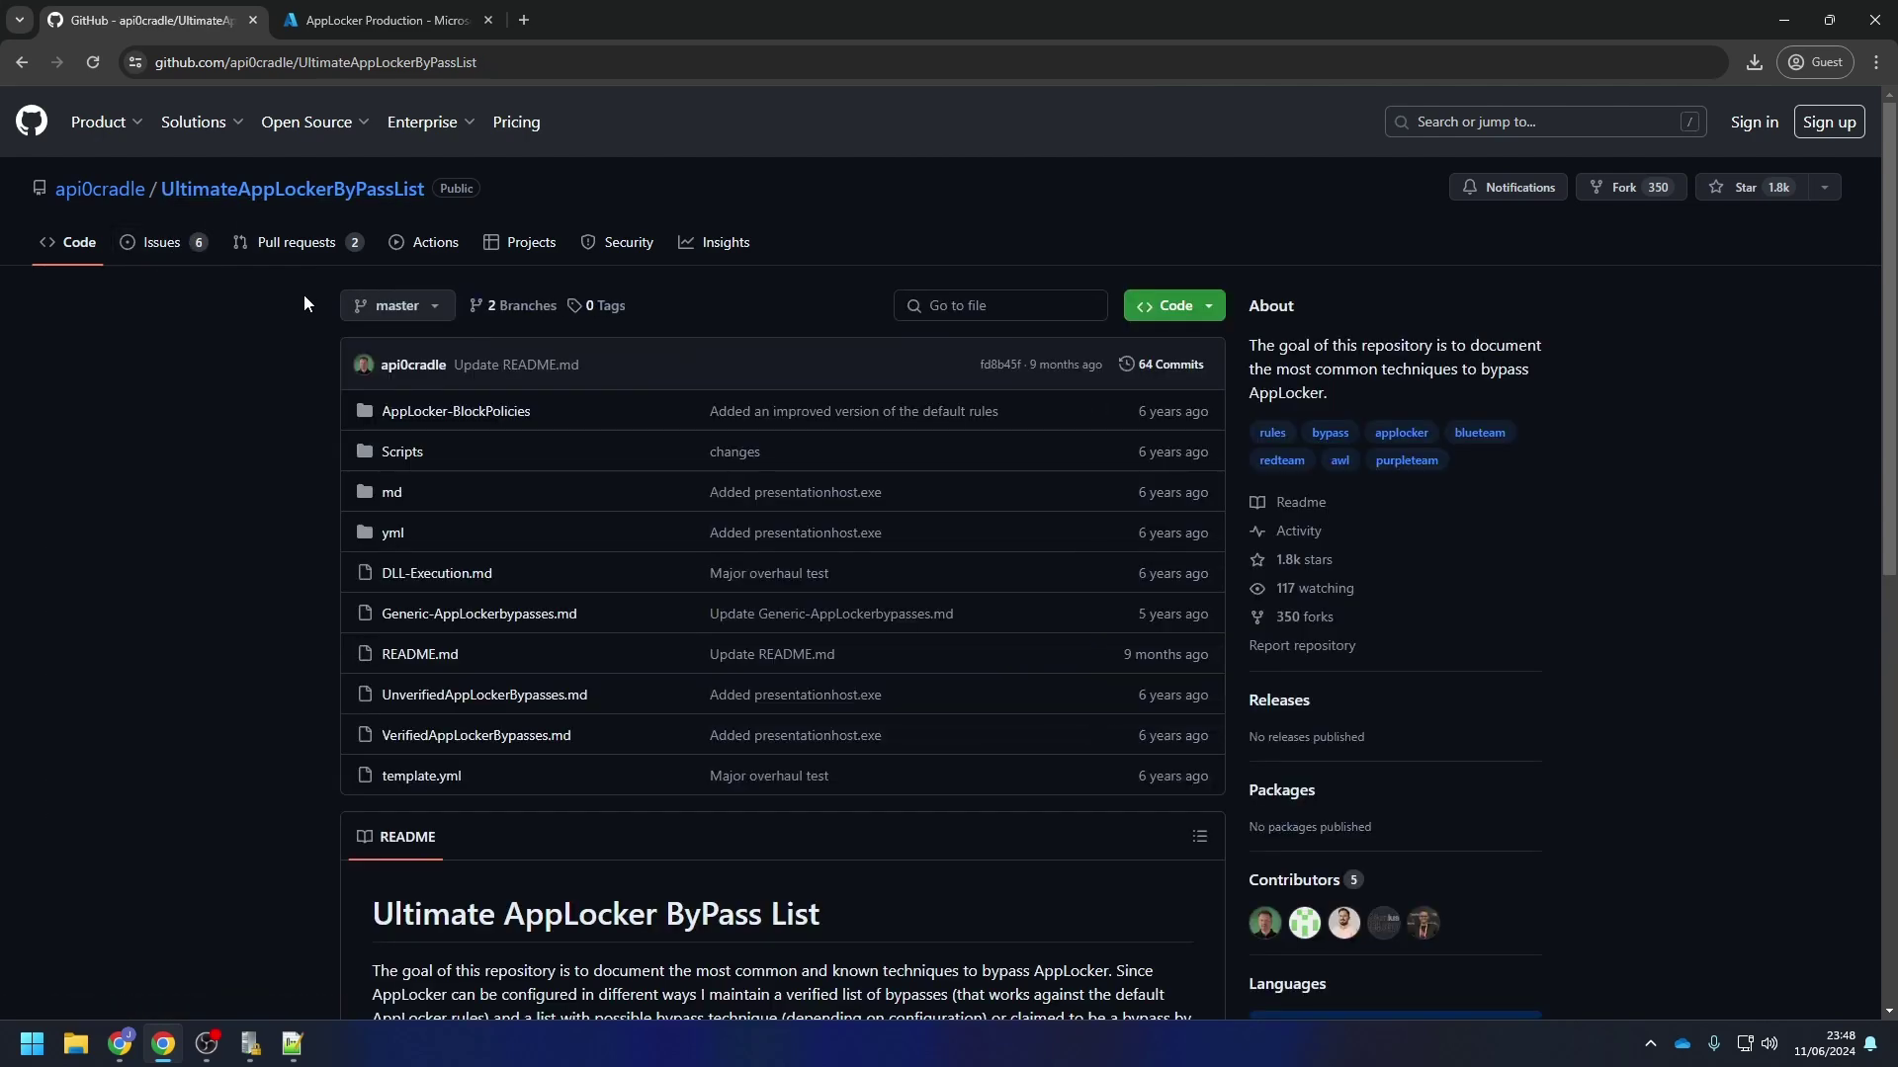
click(444, 415)
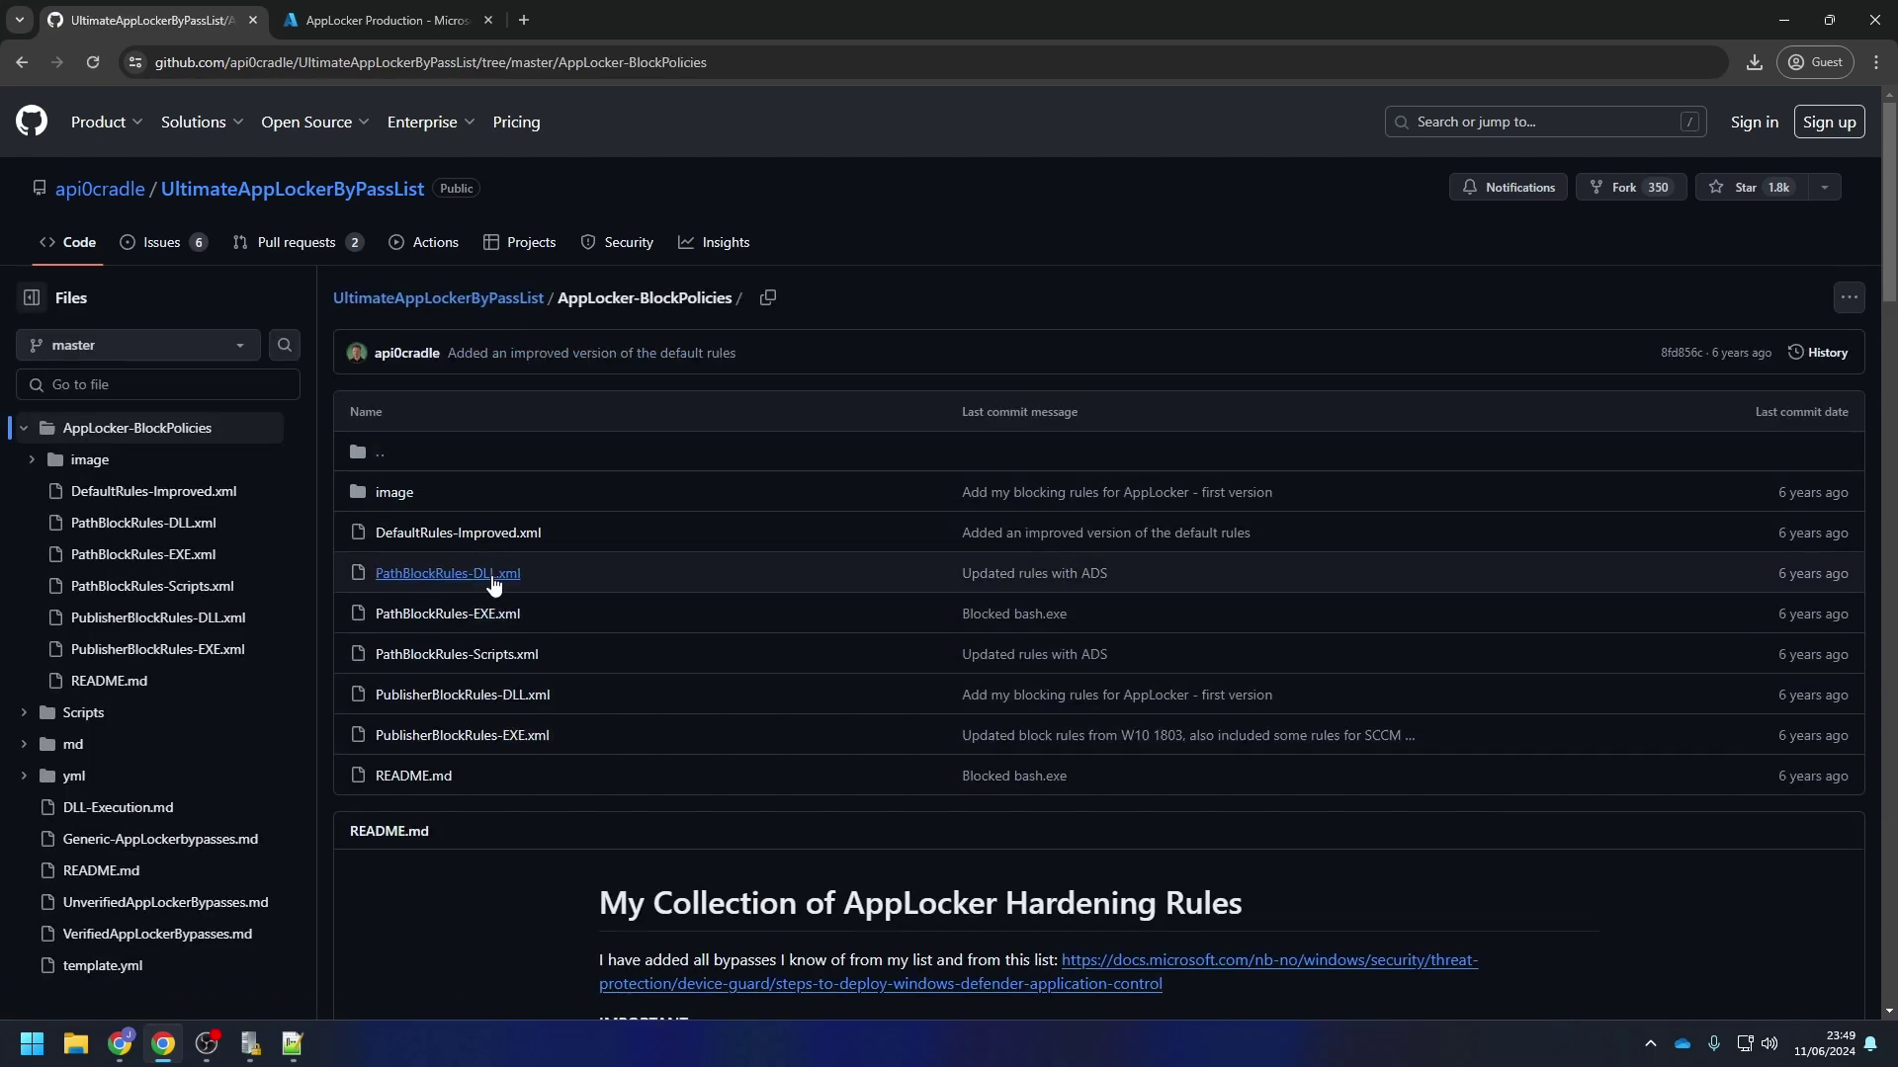
click(459, 535)
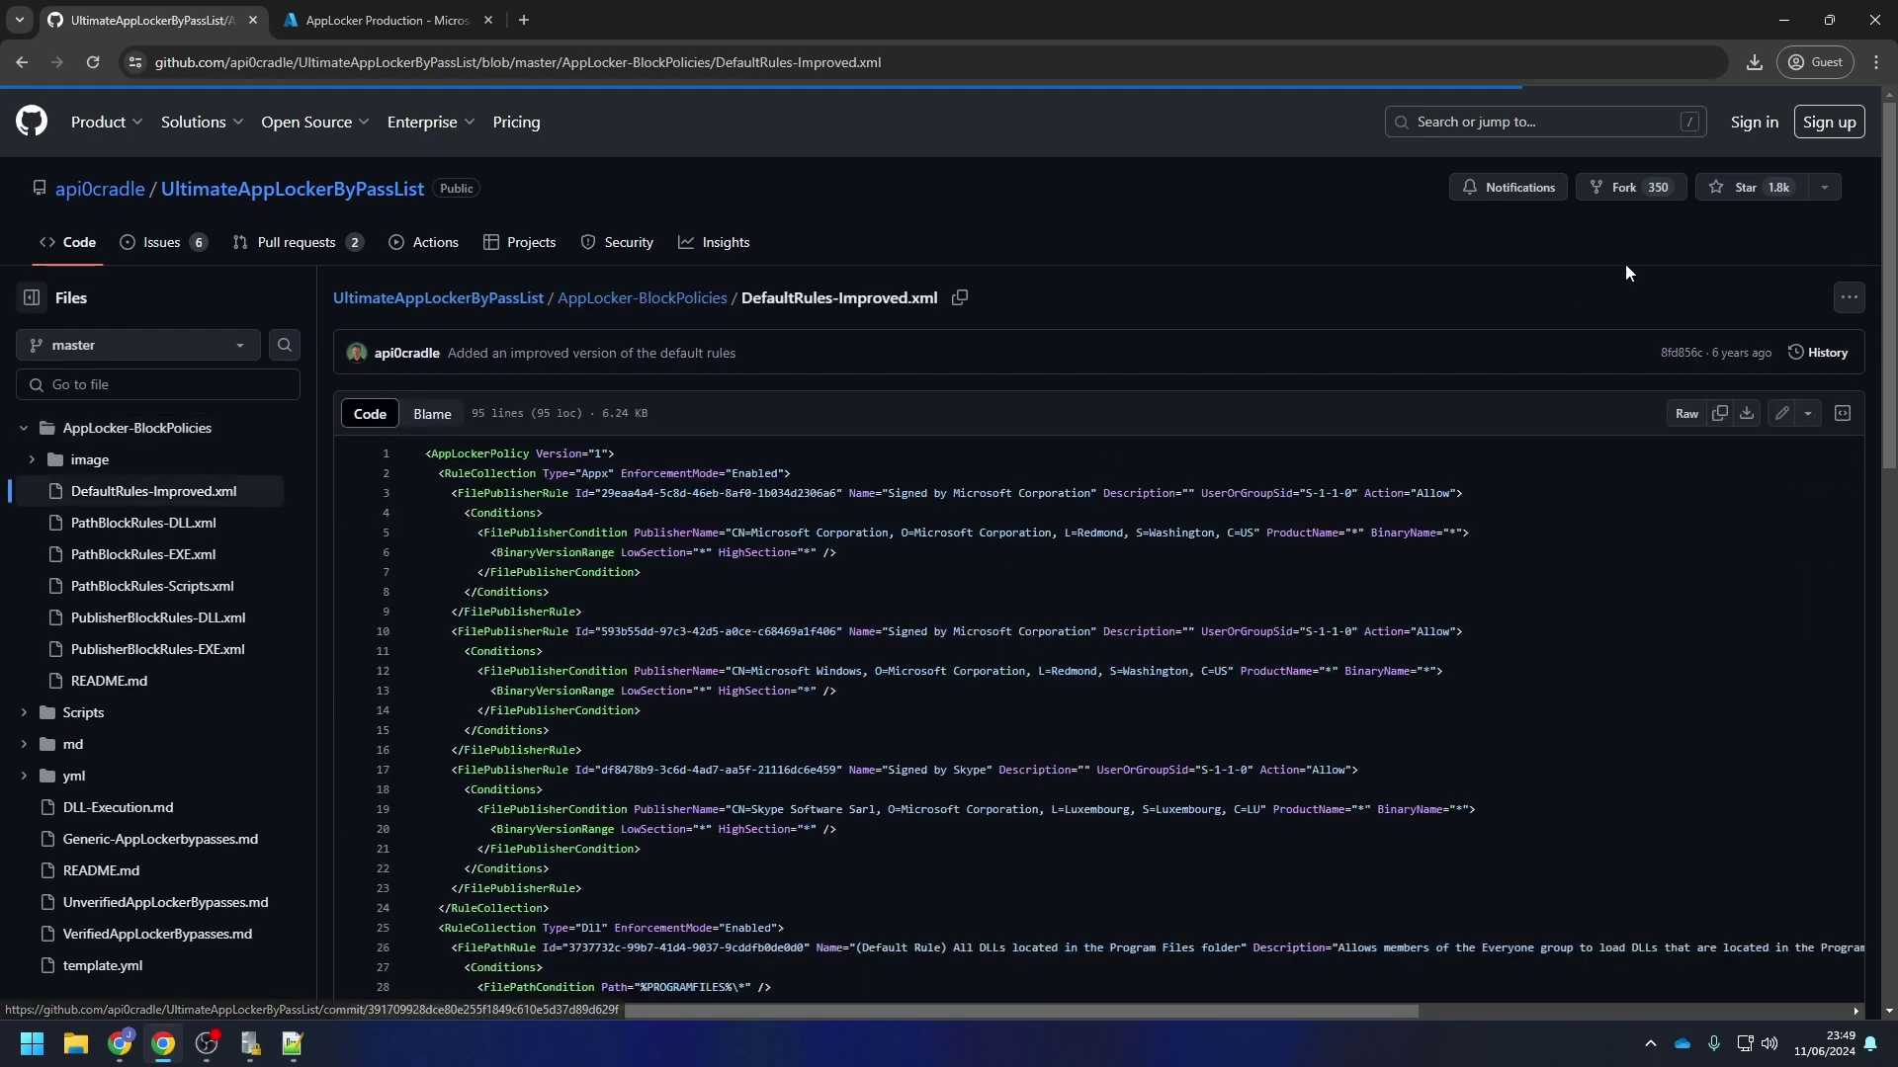
click(1746, 413)
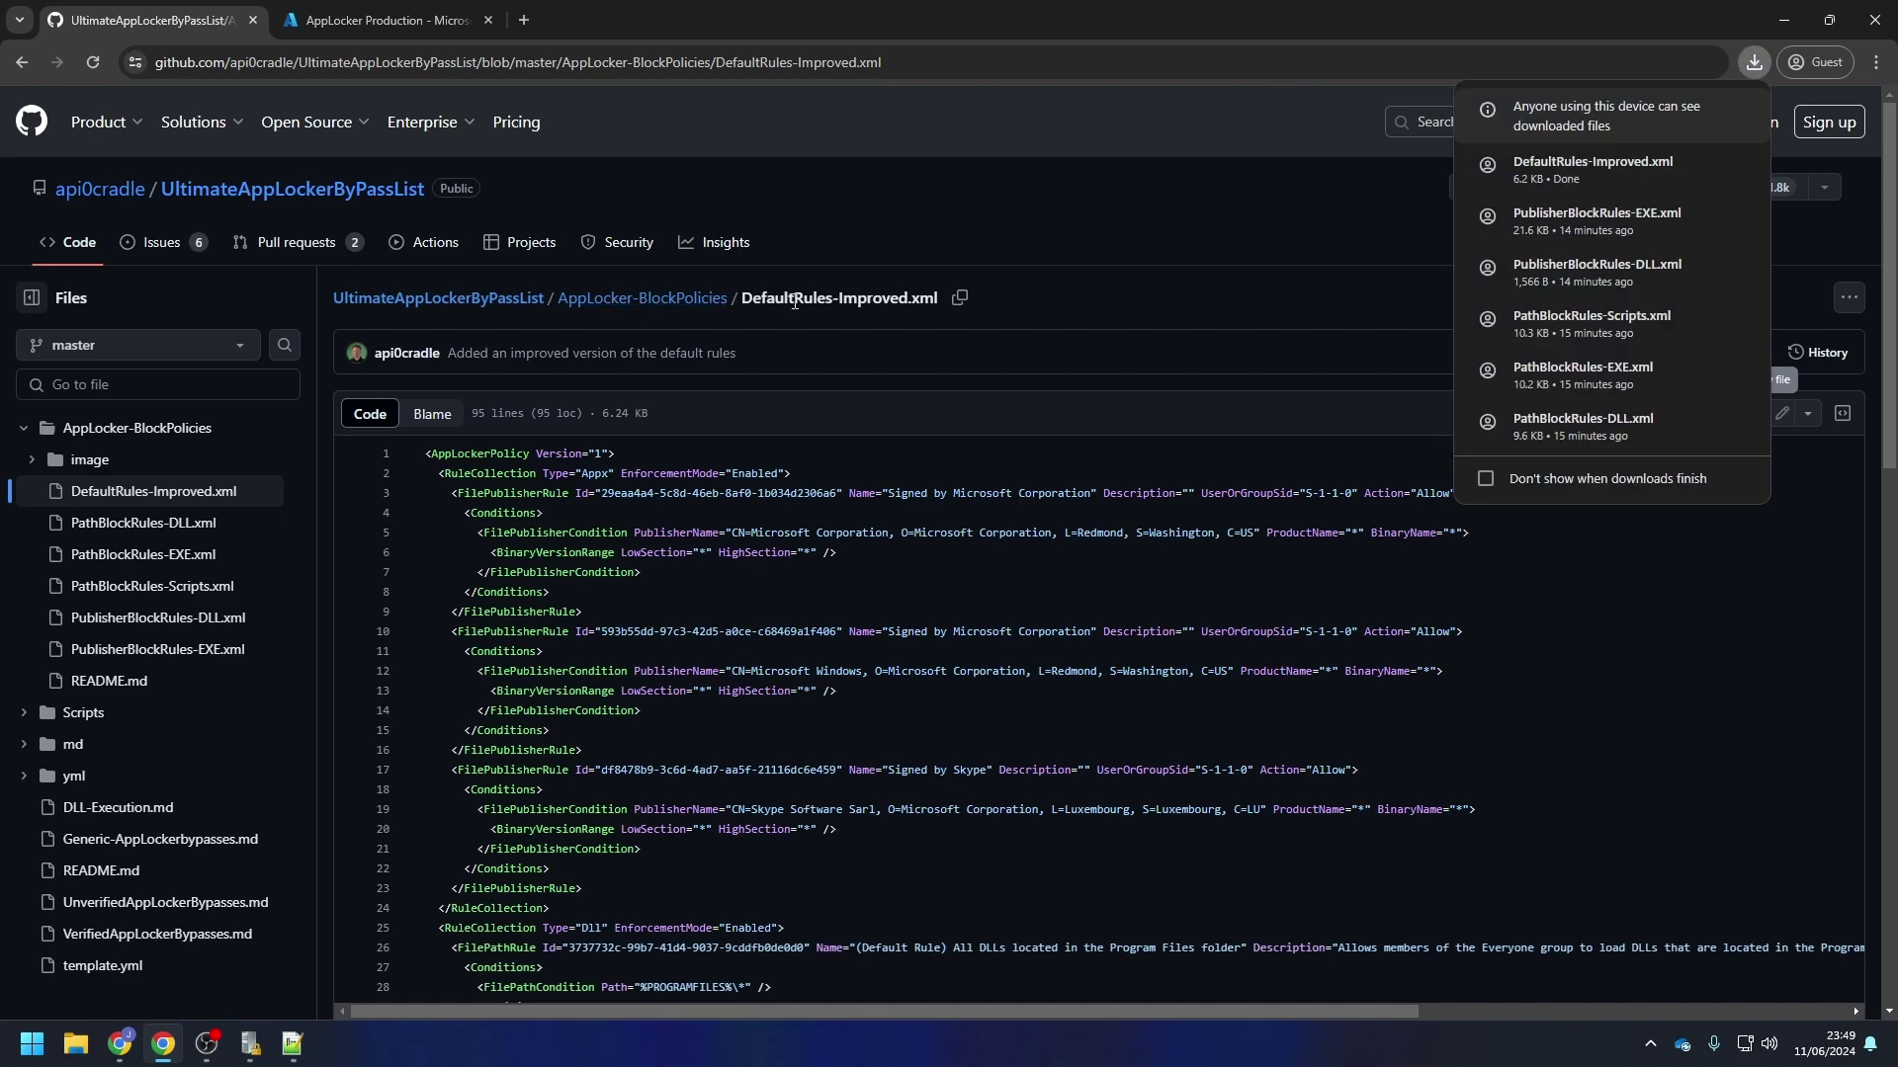
Return to the AppLocker-BlockPolicies folder and open PathBlockRules-DLL.xml
click(699, 298)
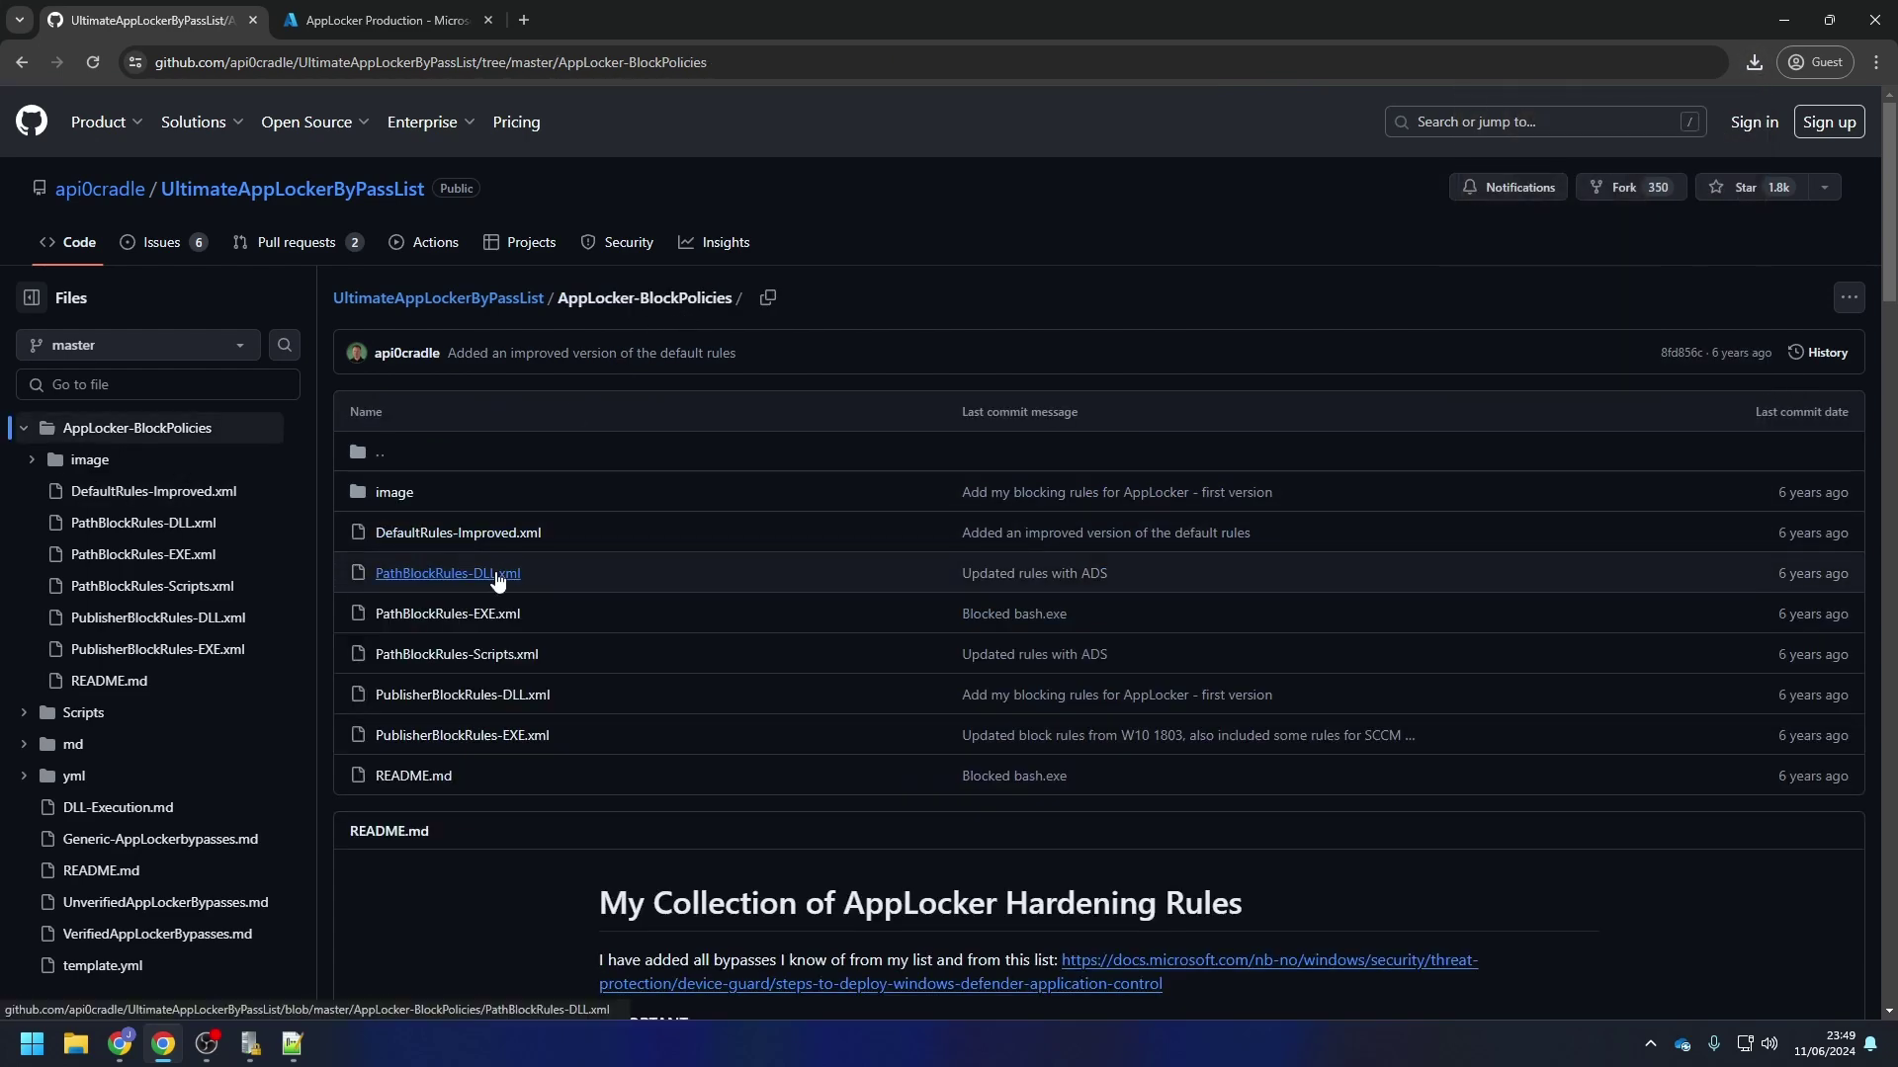
click(497, 581)
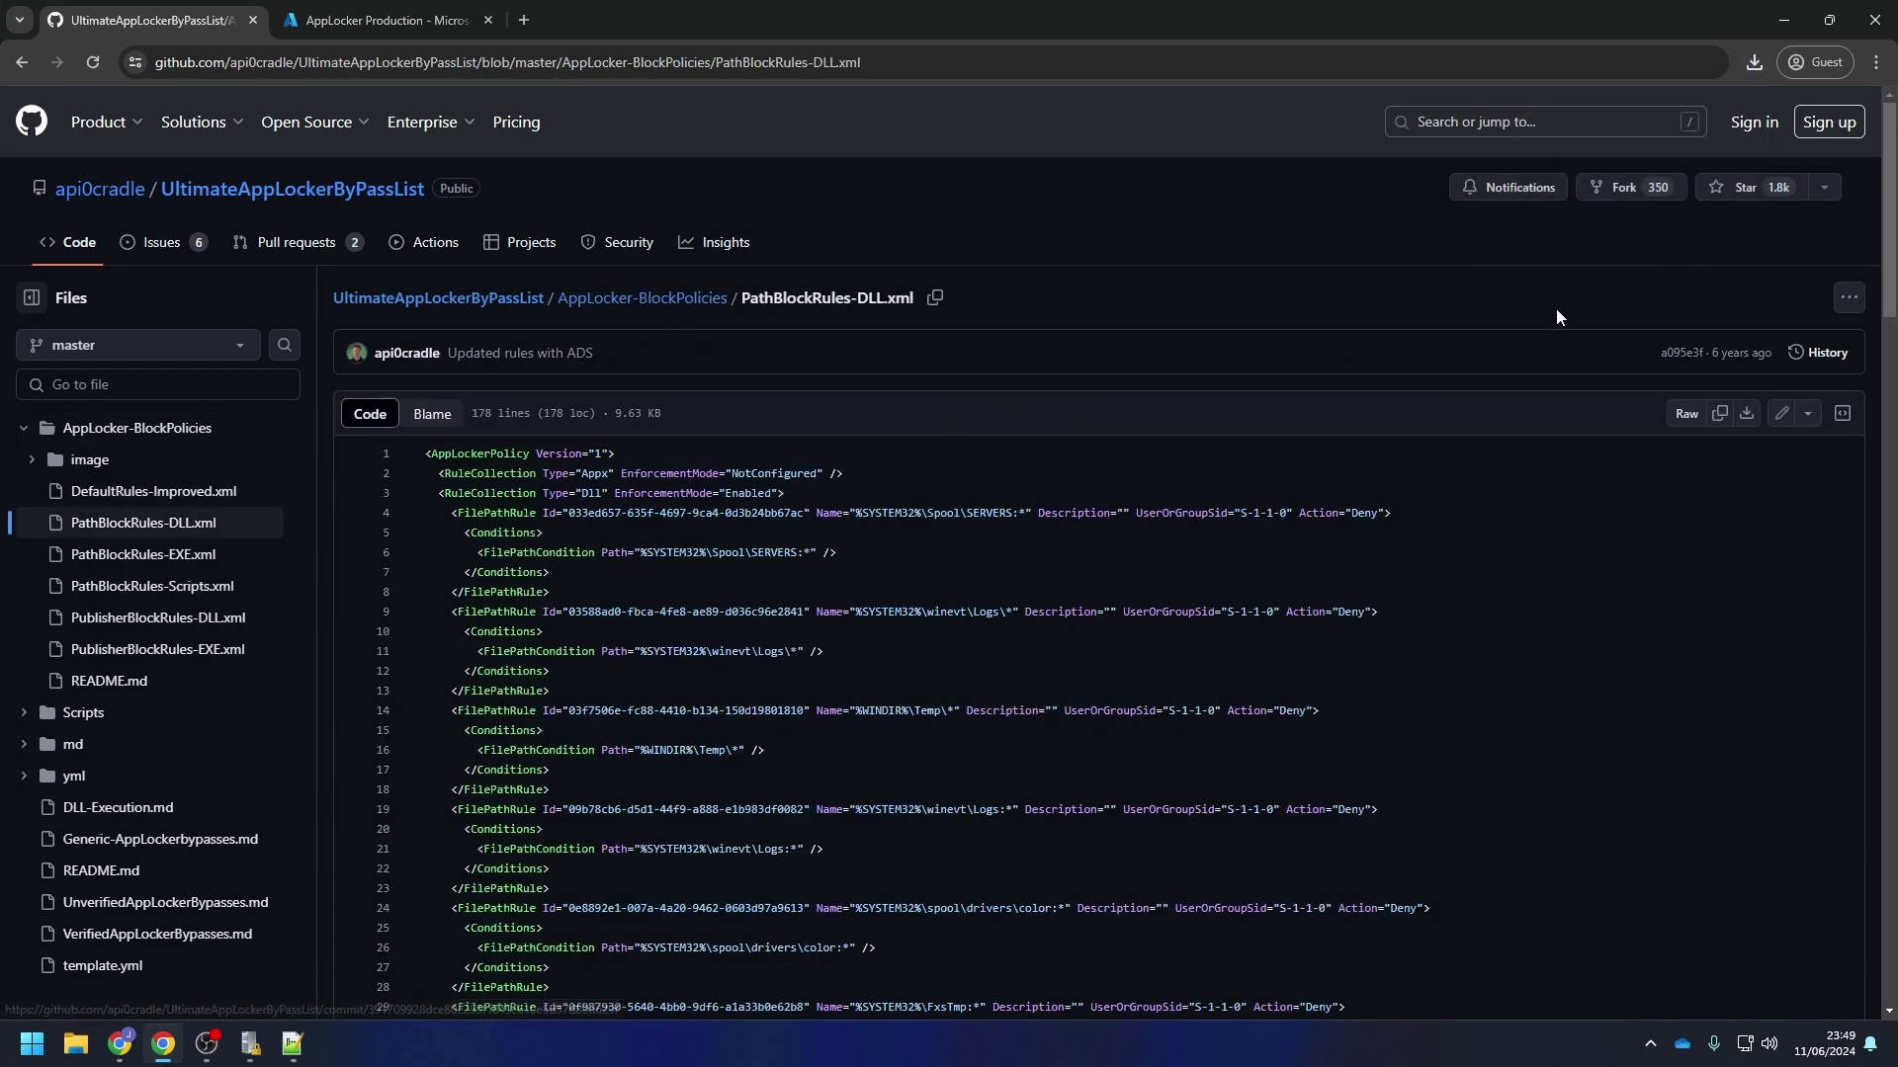
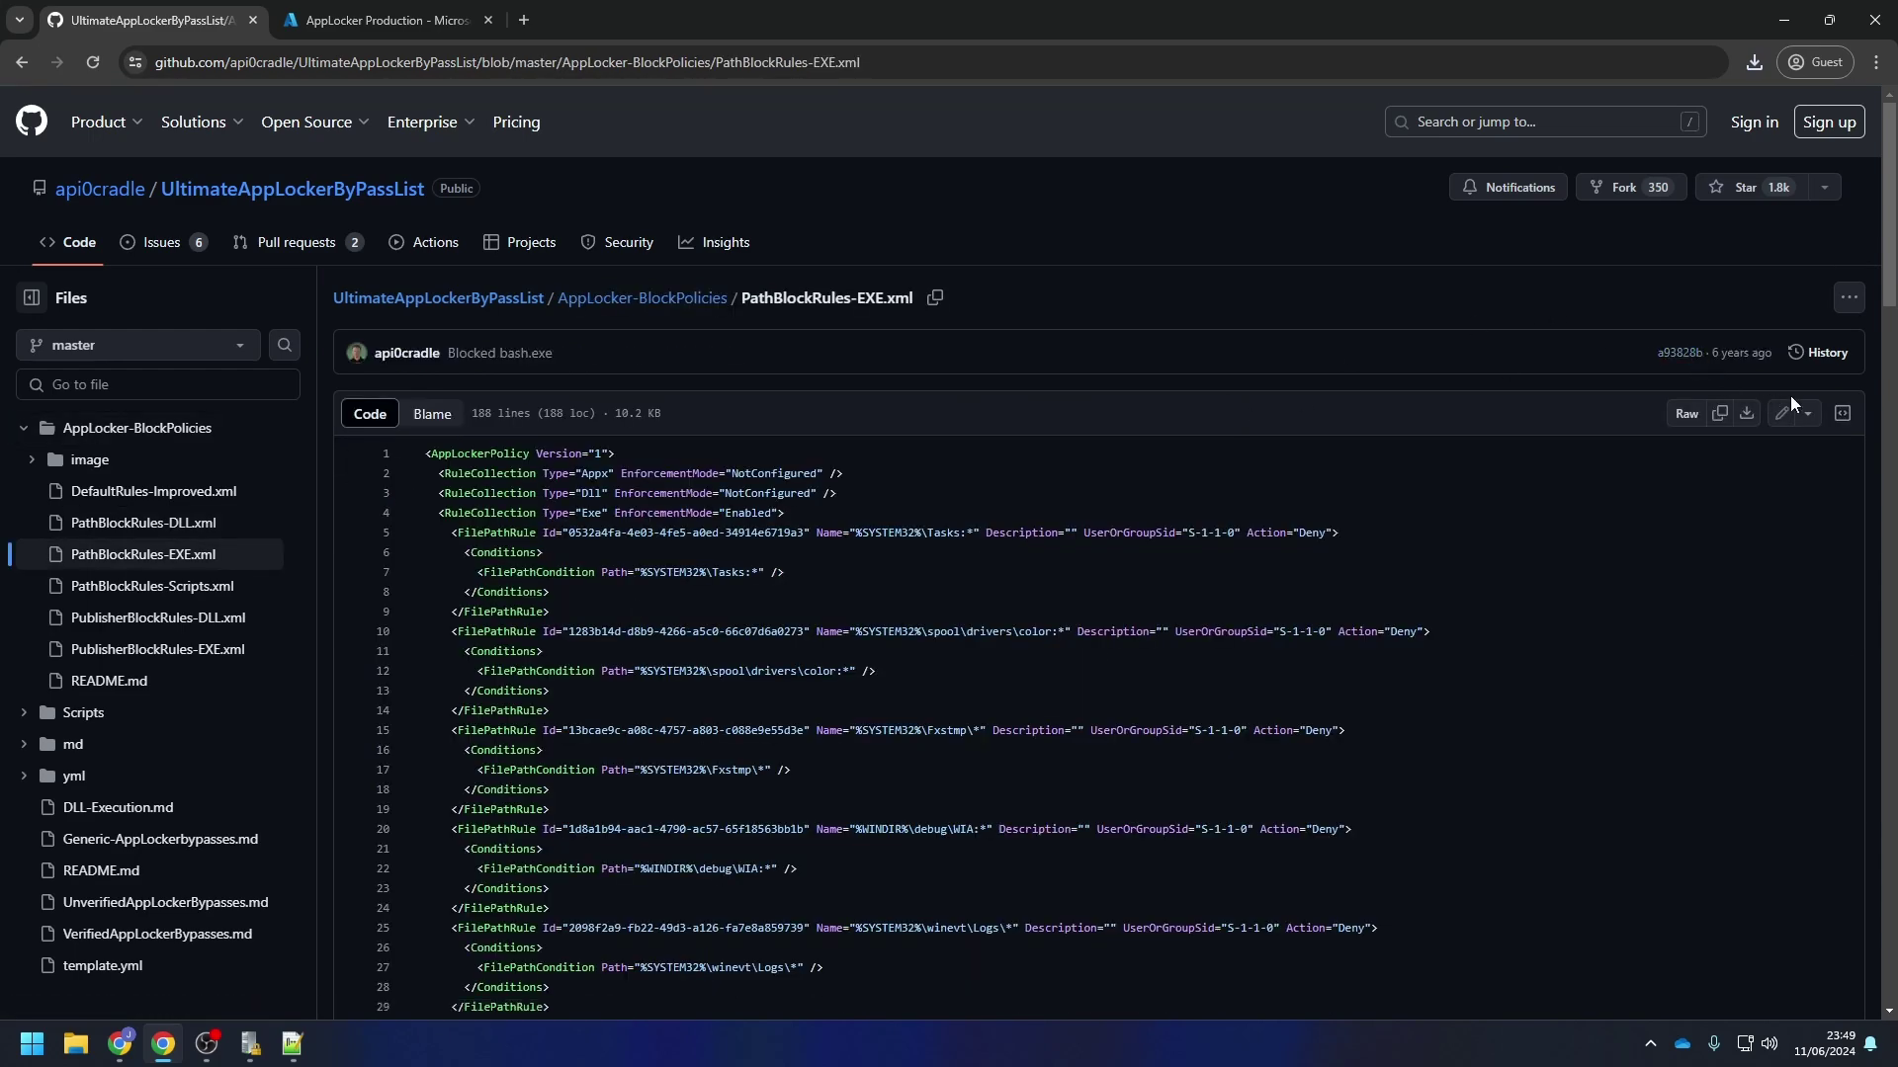
Download PathBlockRules-Scripts.xml and PublisherBlockRules-EXE.xml from the AppLocker-BlockPolicies folder of the repository
key(alt+Left)
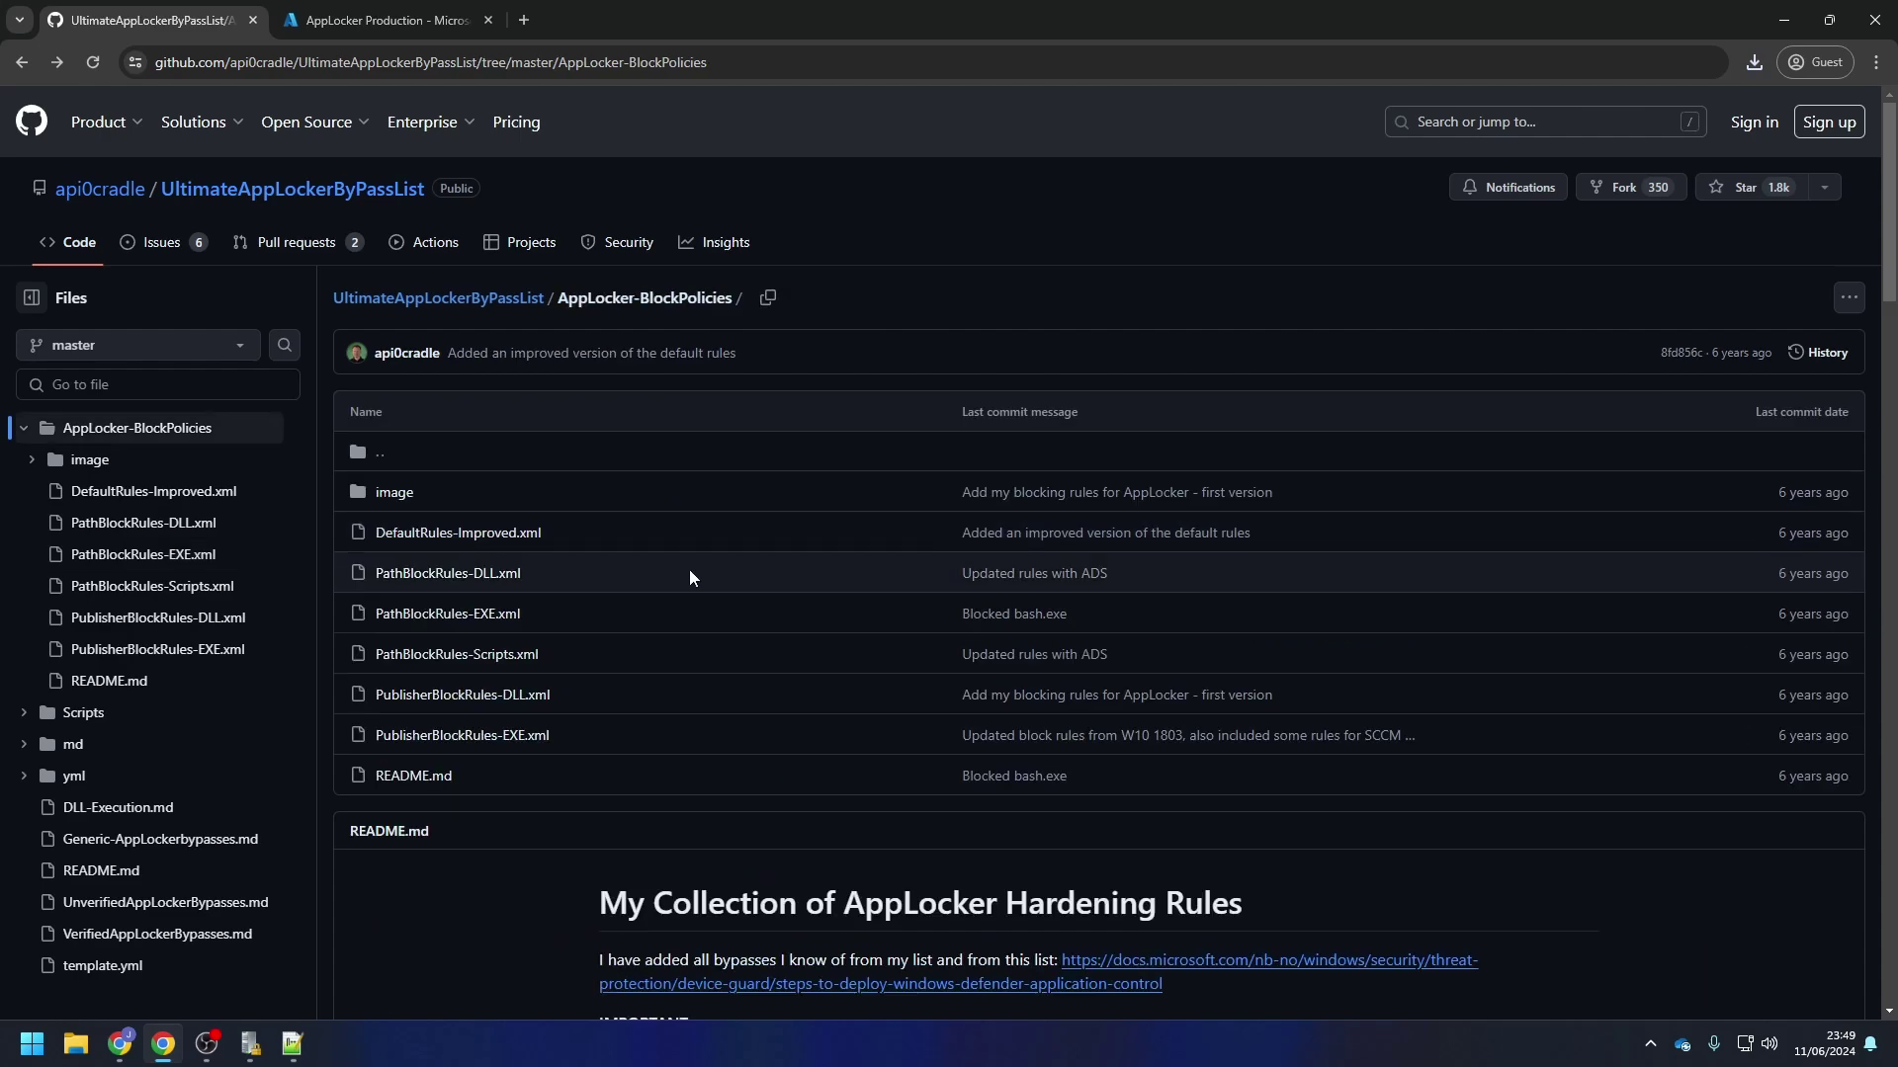
click(525, 656)
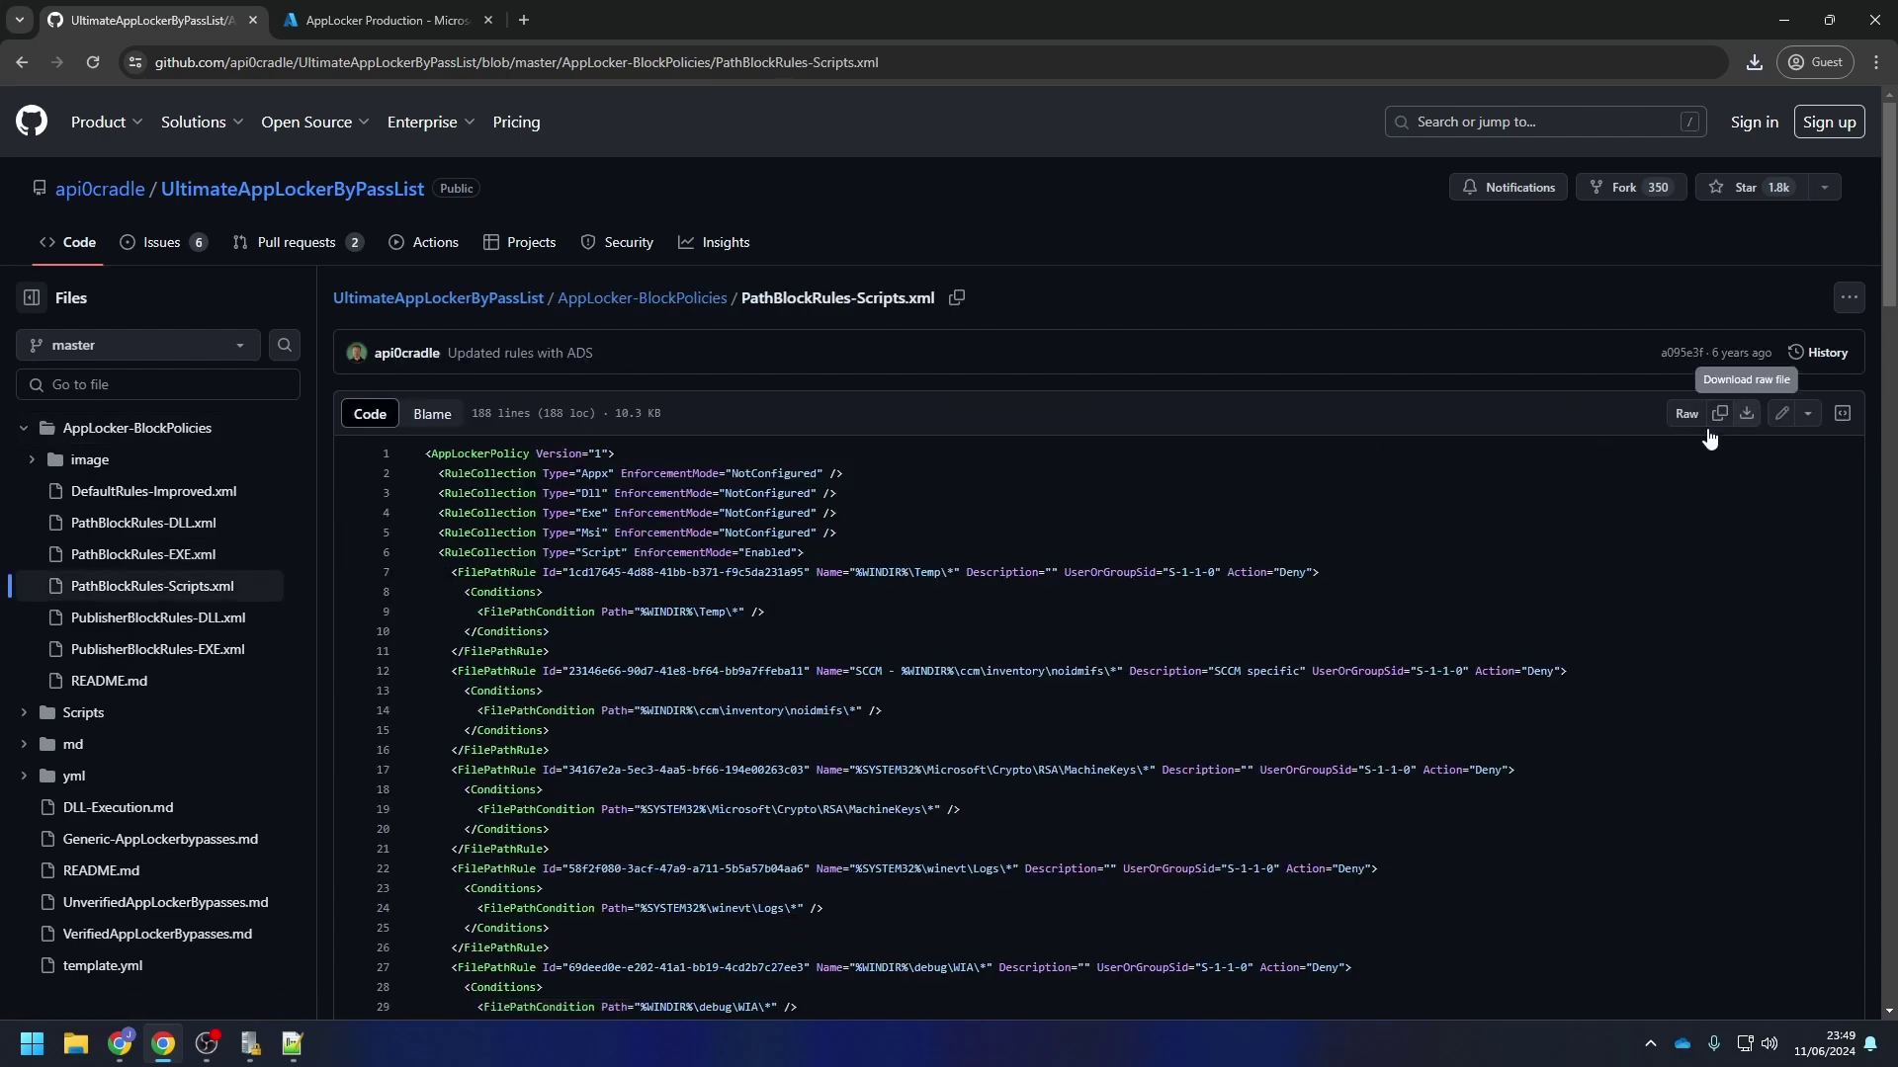
click(1746, 414)
key(alt+Left)
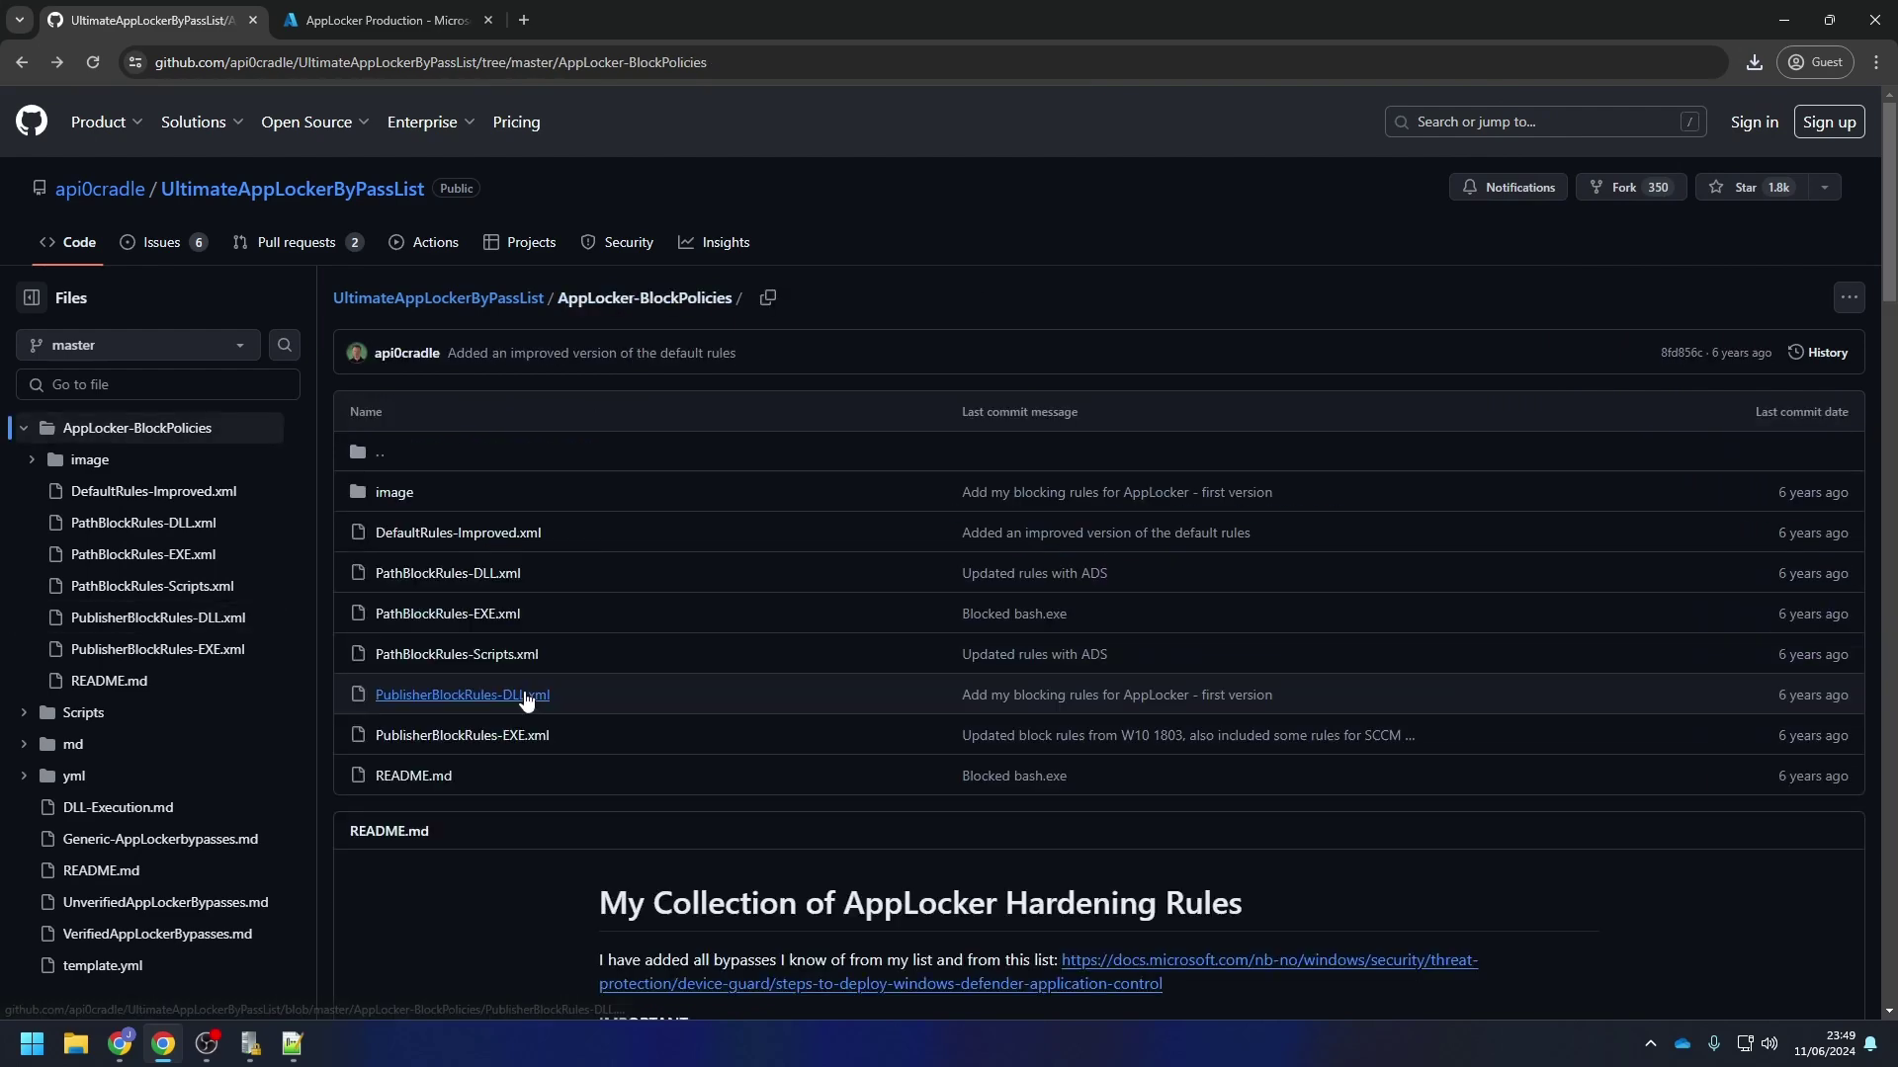
click(514, 737)
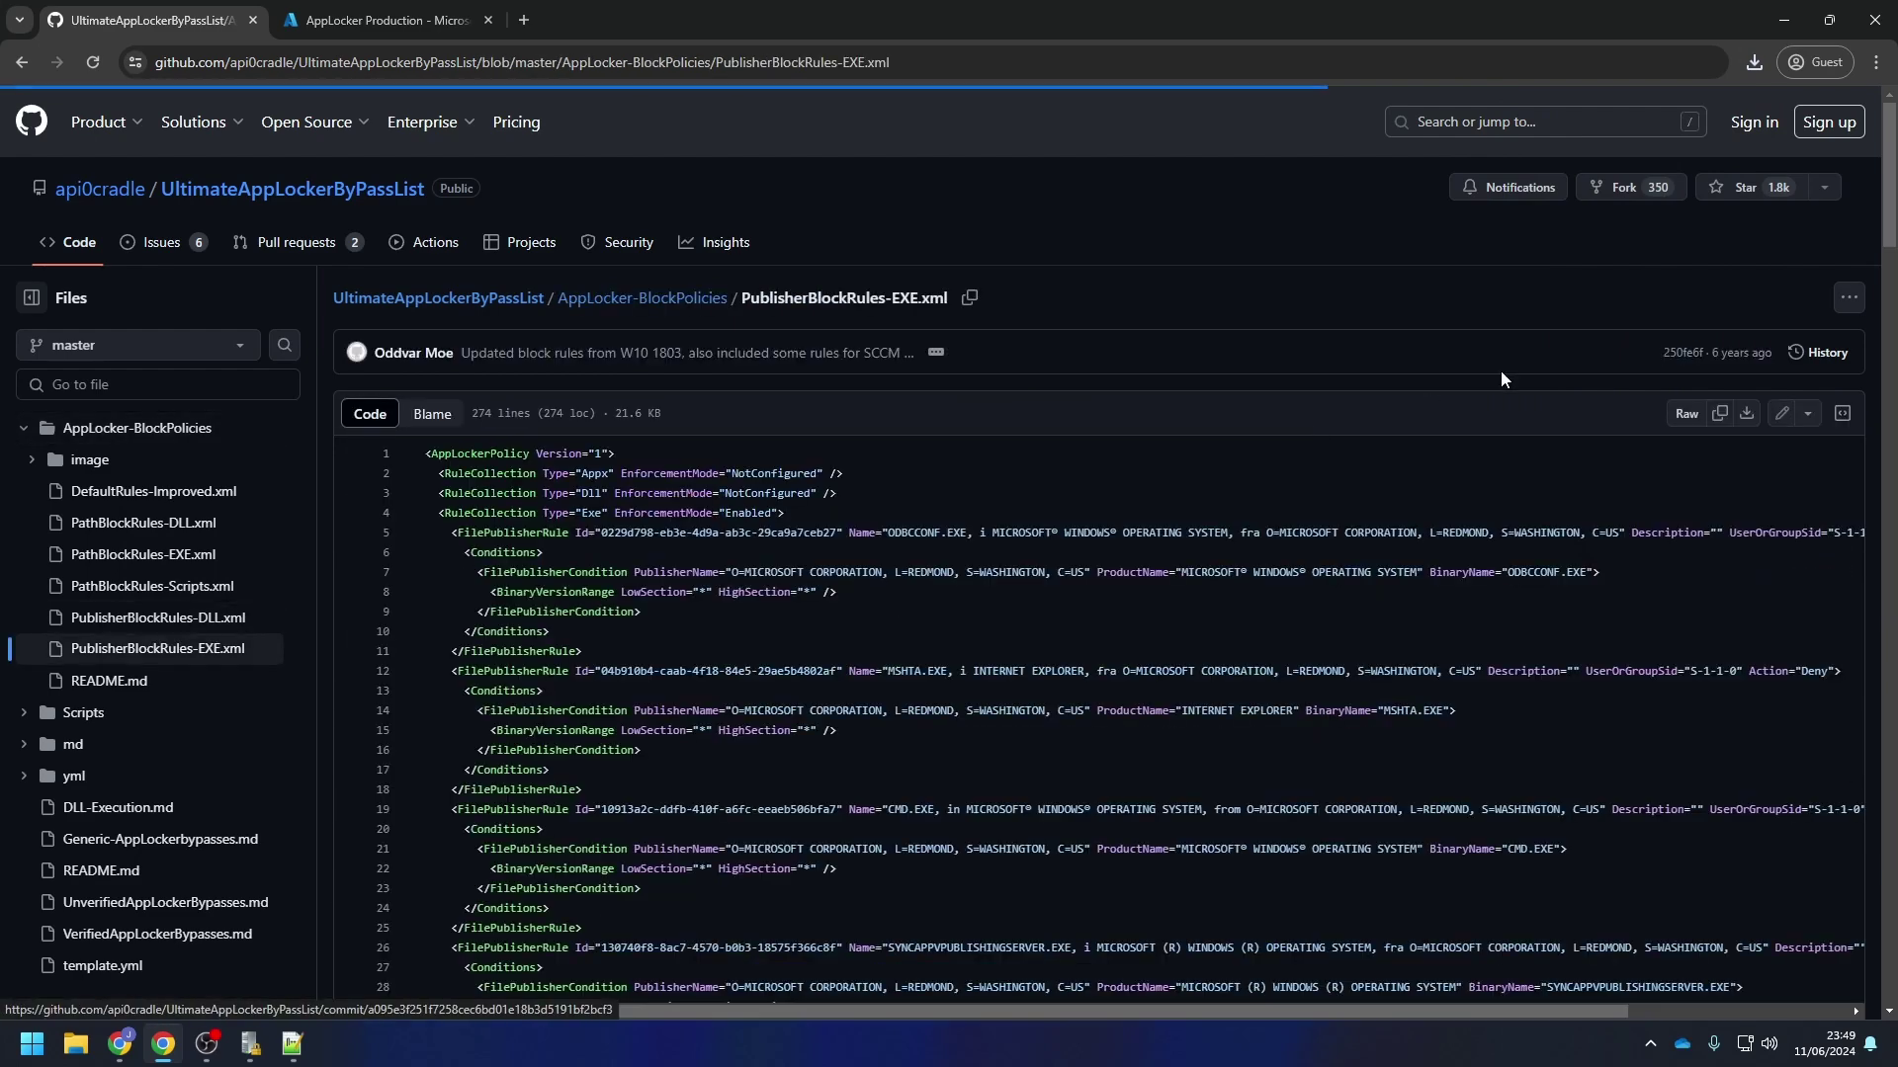
click(1745, 420)
key(alt+Left)
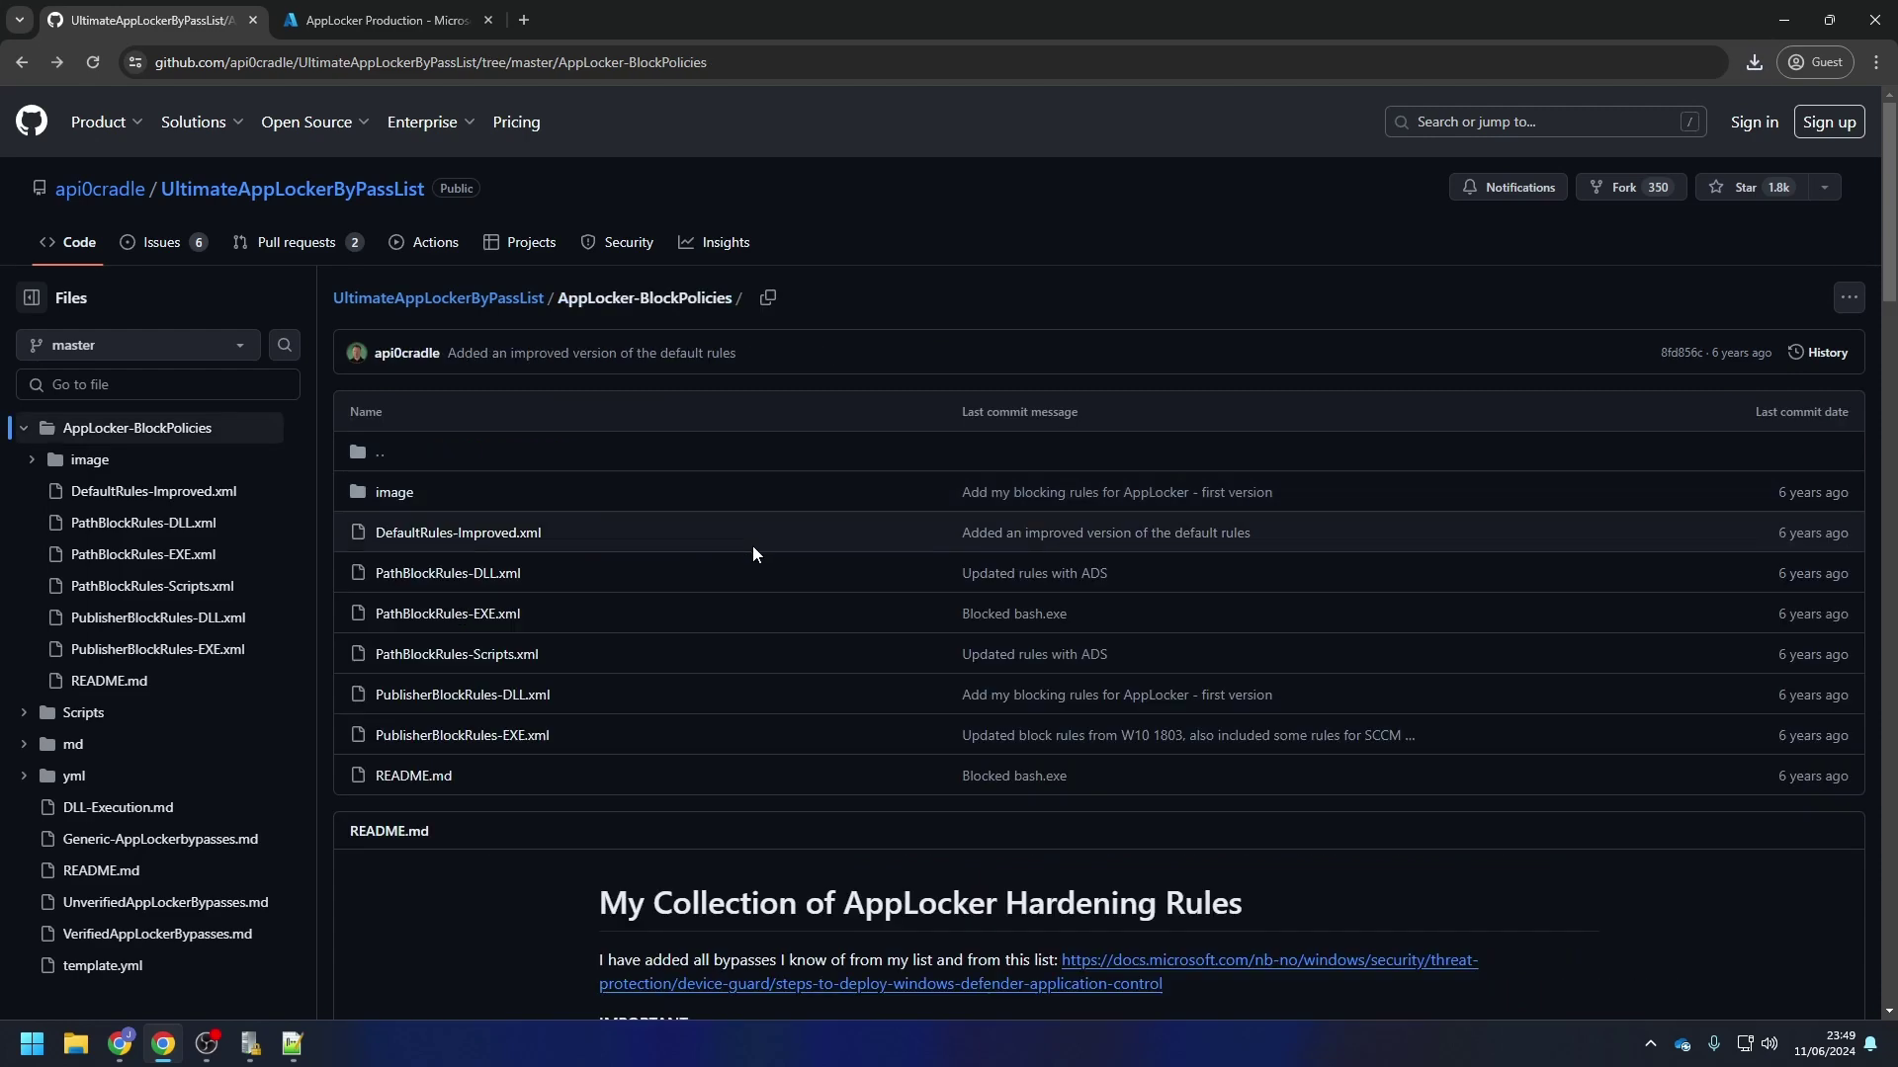
Minimize the browser and delete DefaultRules-Improved.xml from the desktop
click(1784, 20)
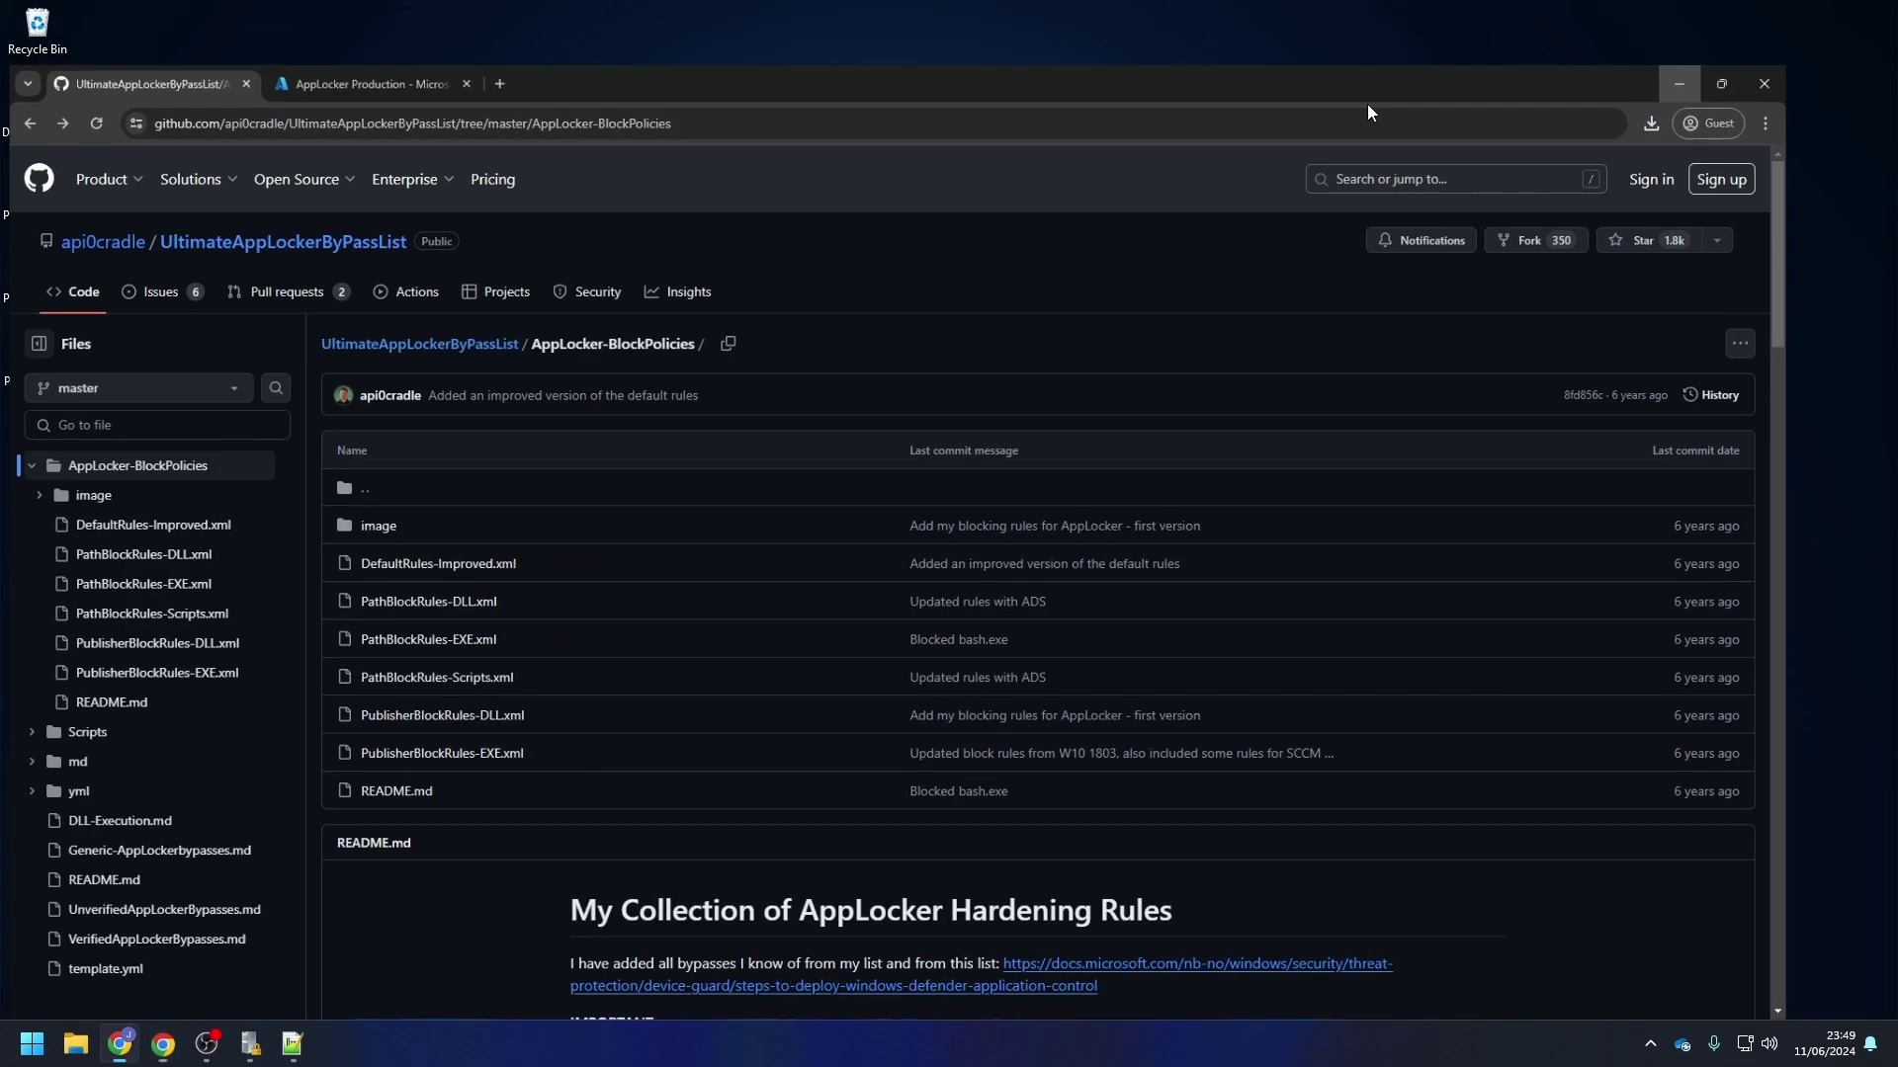
drag(160, 409, 29, 129)
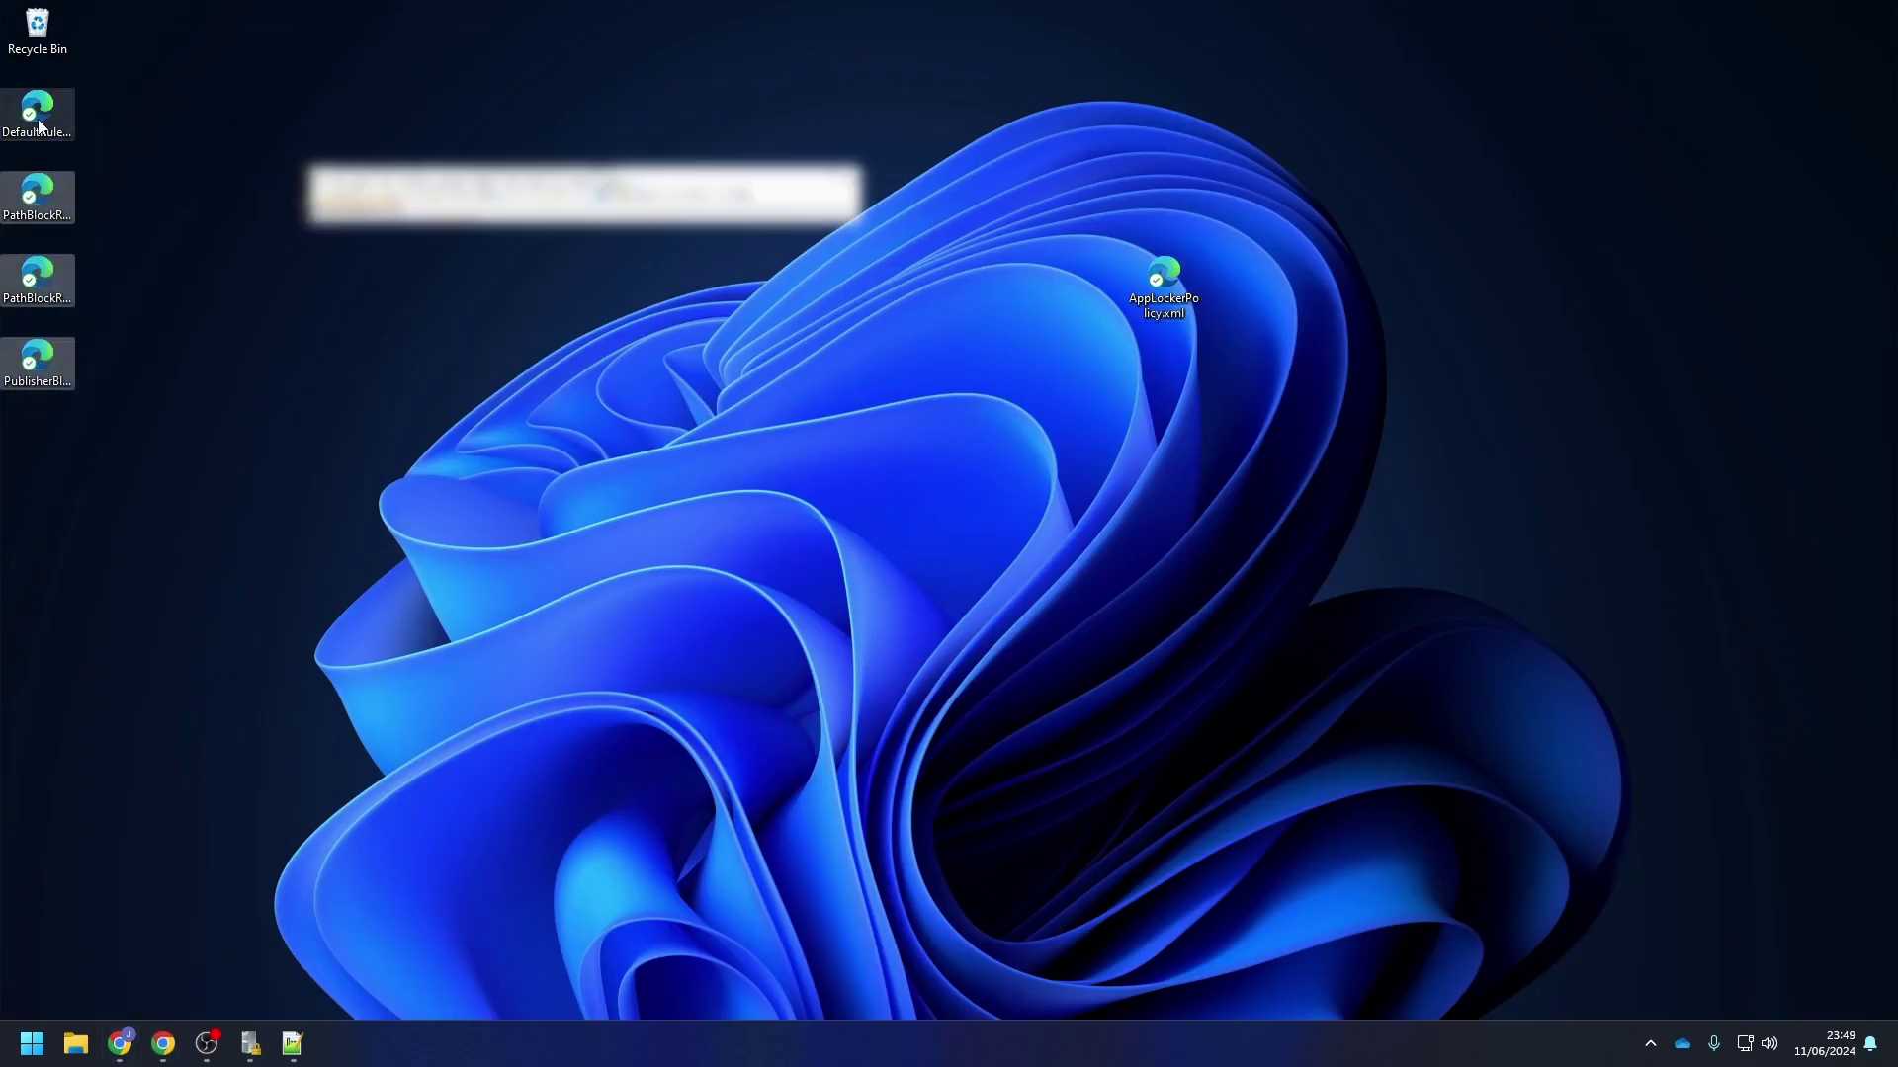
click(37, 117)
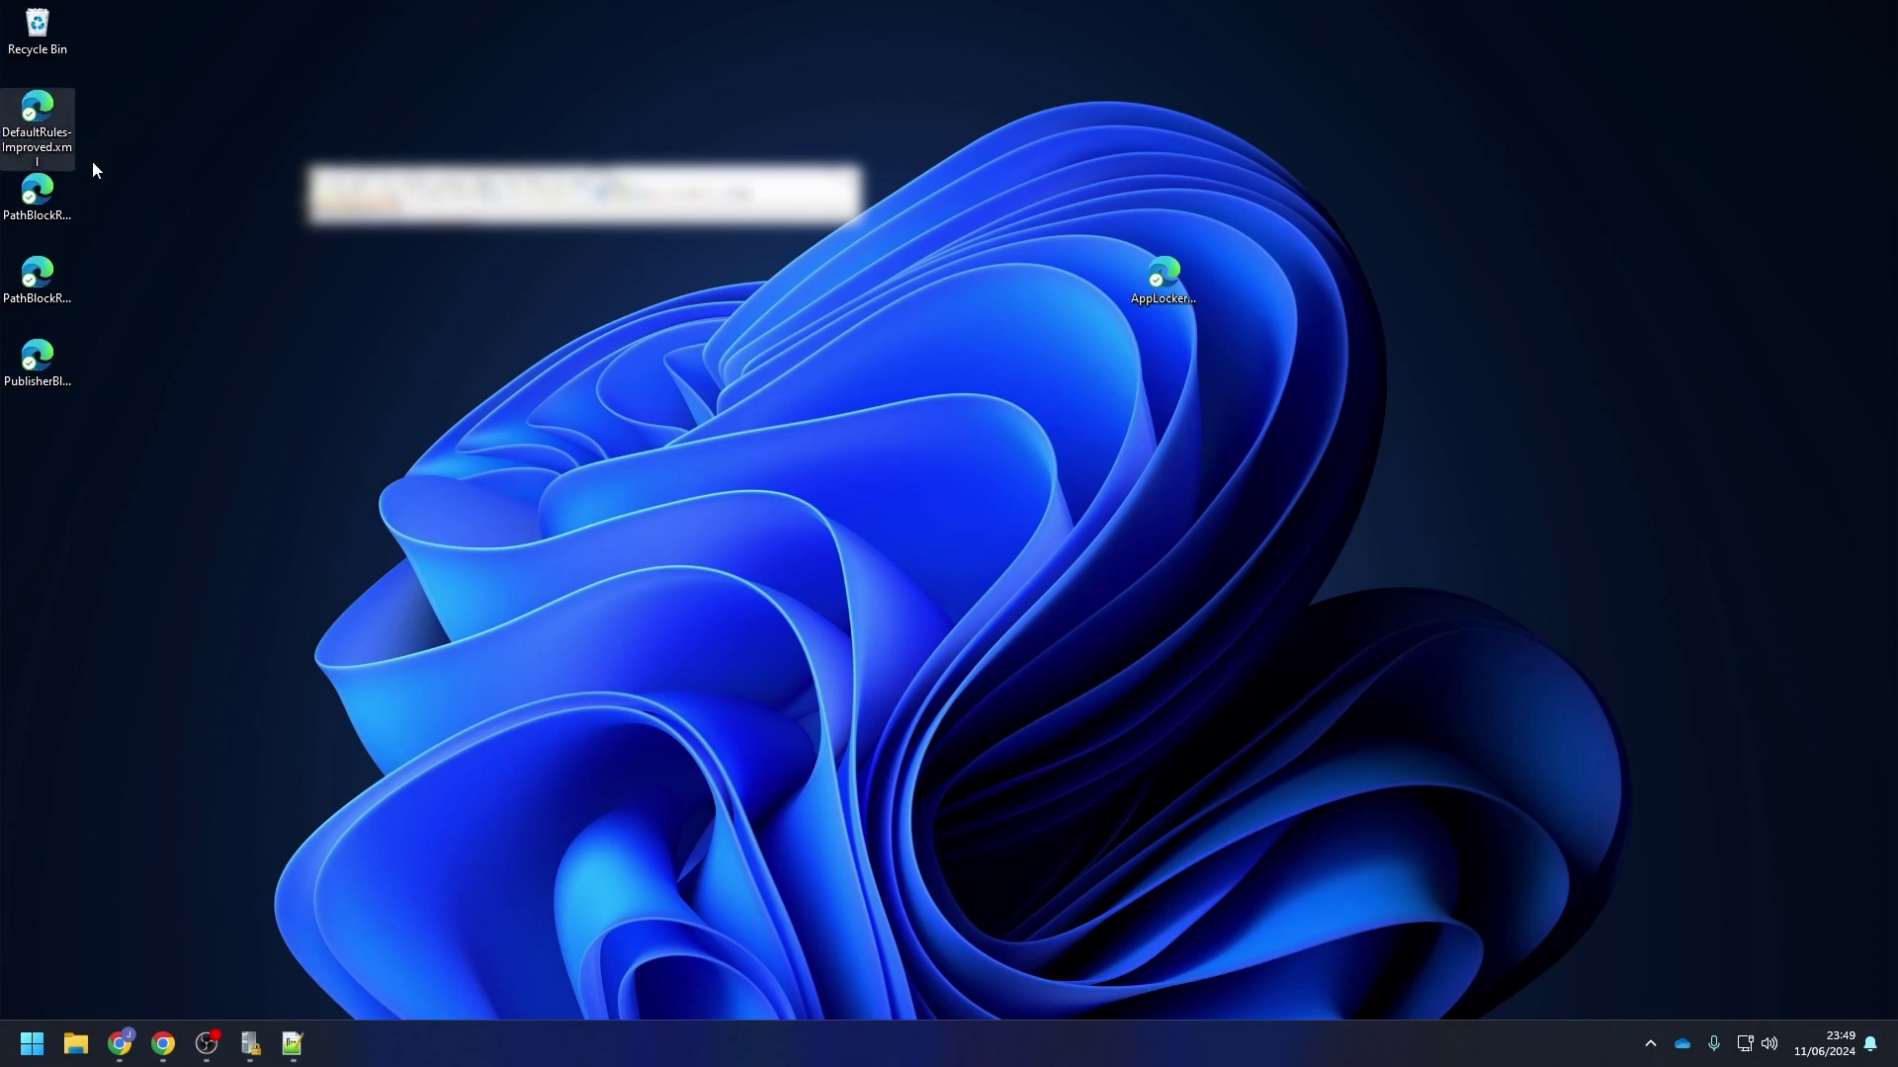
key(Delete)
Move the three remaining block rule files as a group to an open area of the desktop, checking each file's name
drag(169, 430, 846, 324)
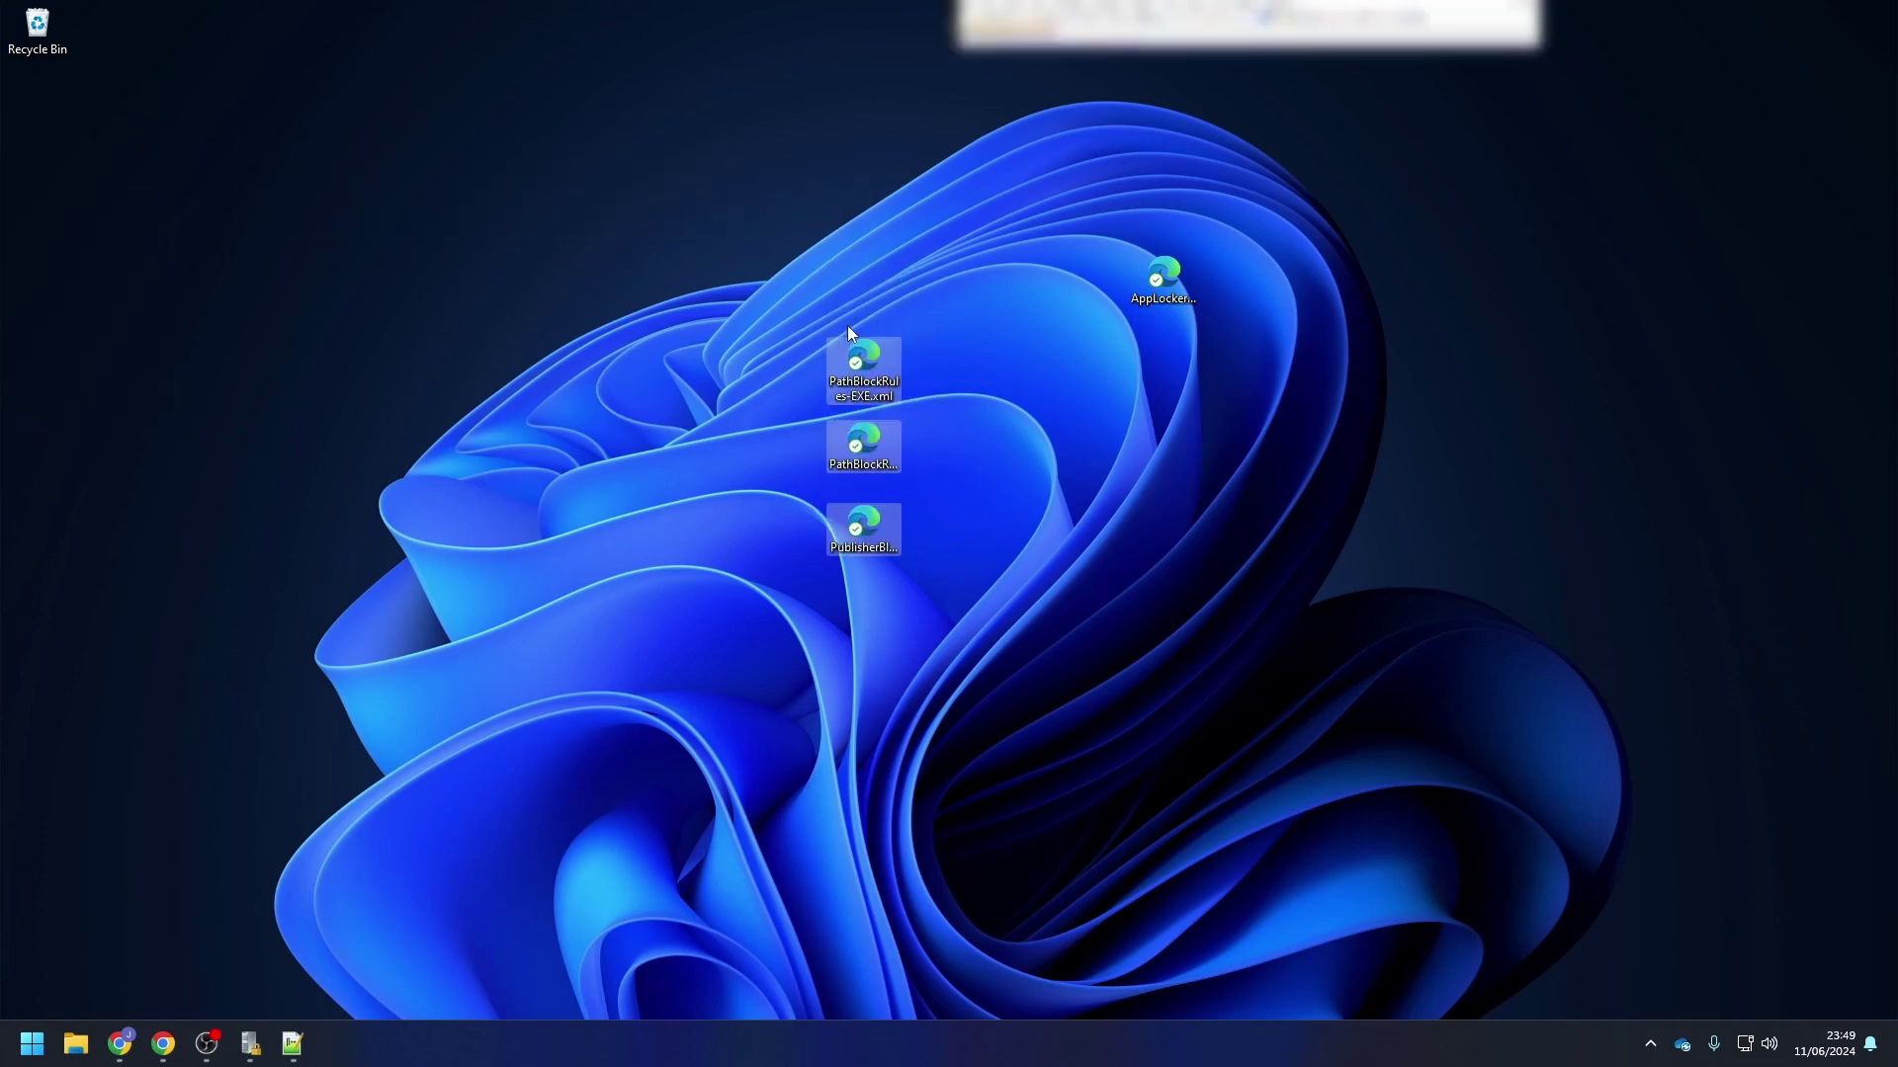
click(870, 368)
click(887, 447)
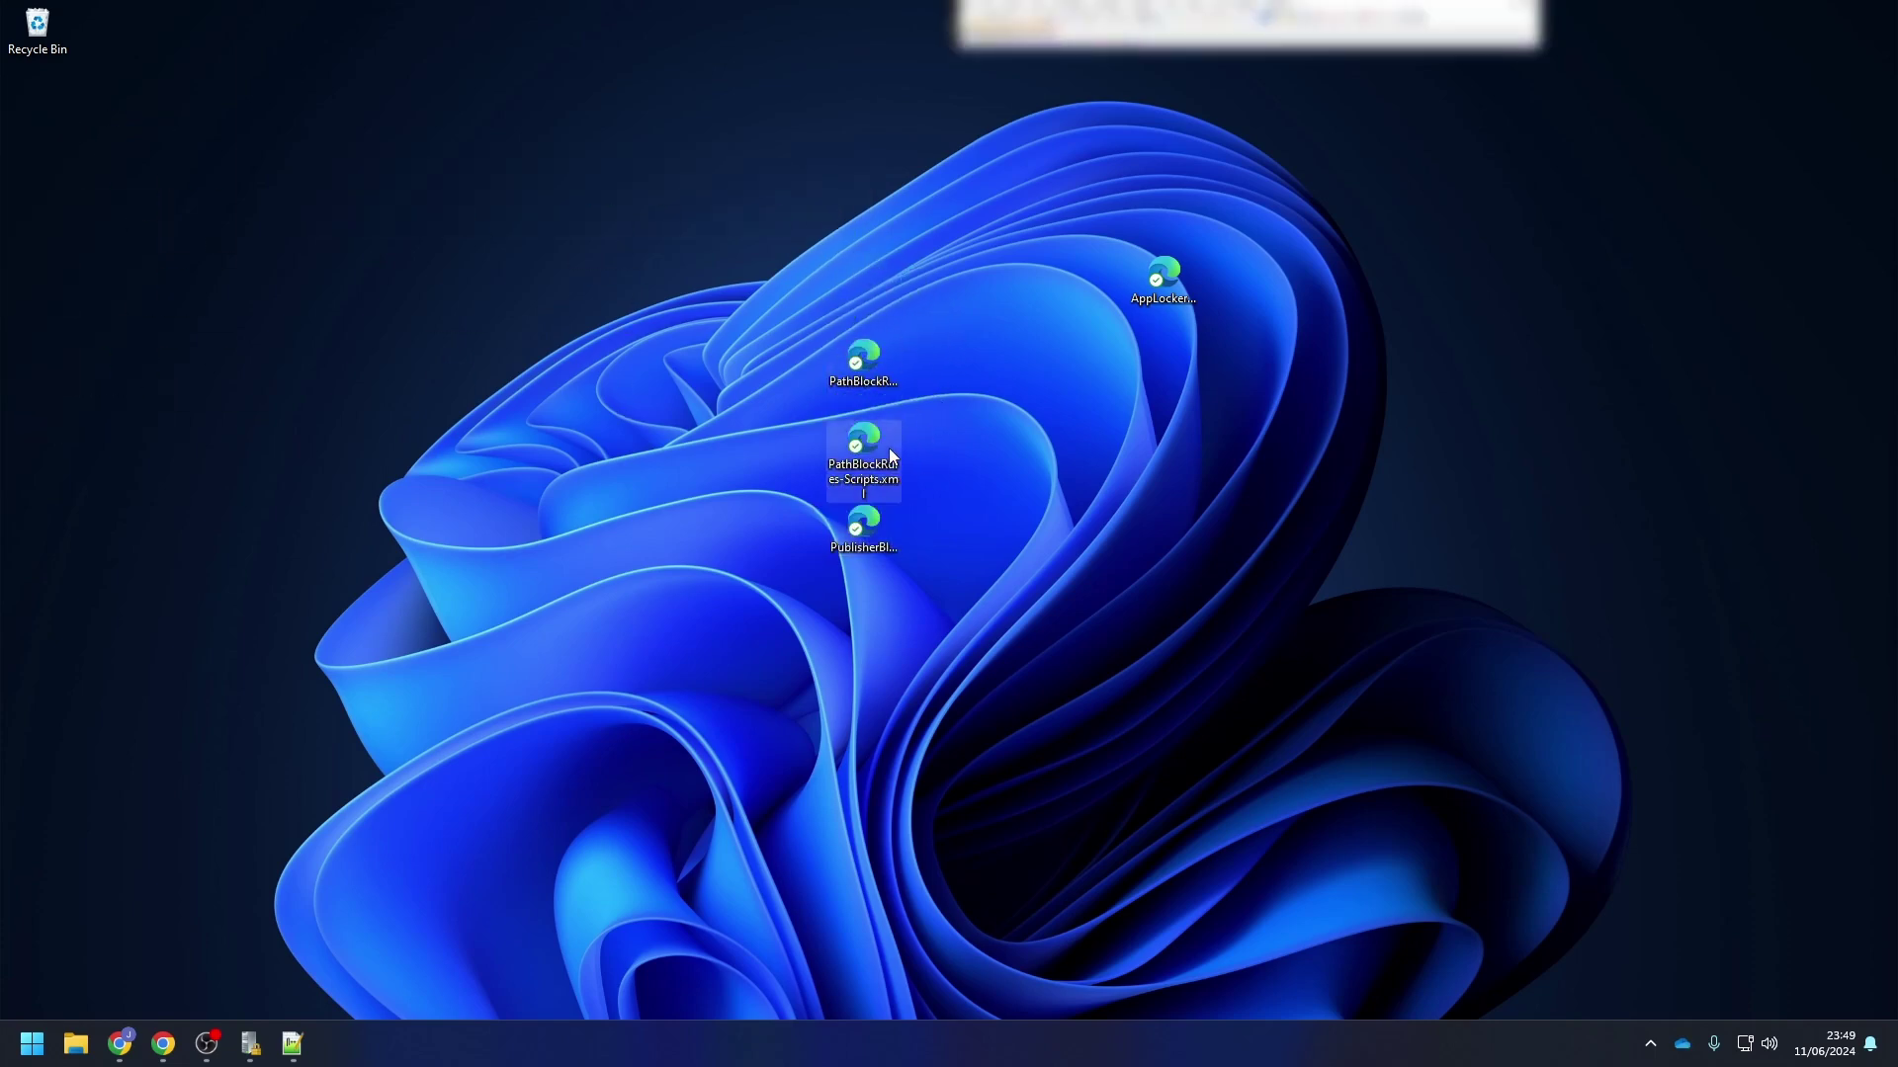
click(893, 542)
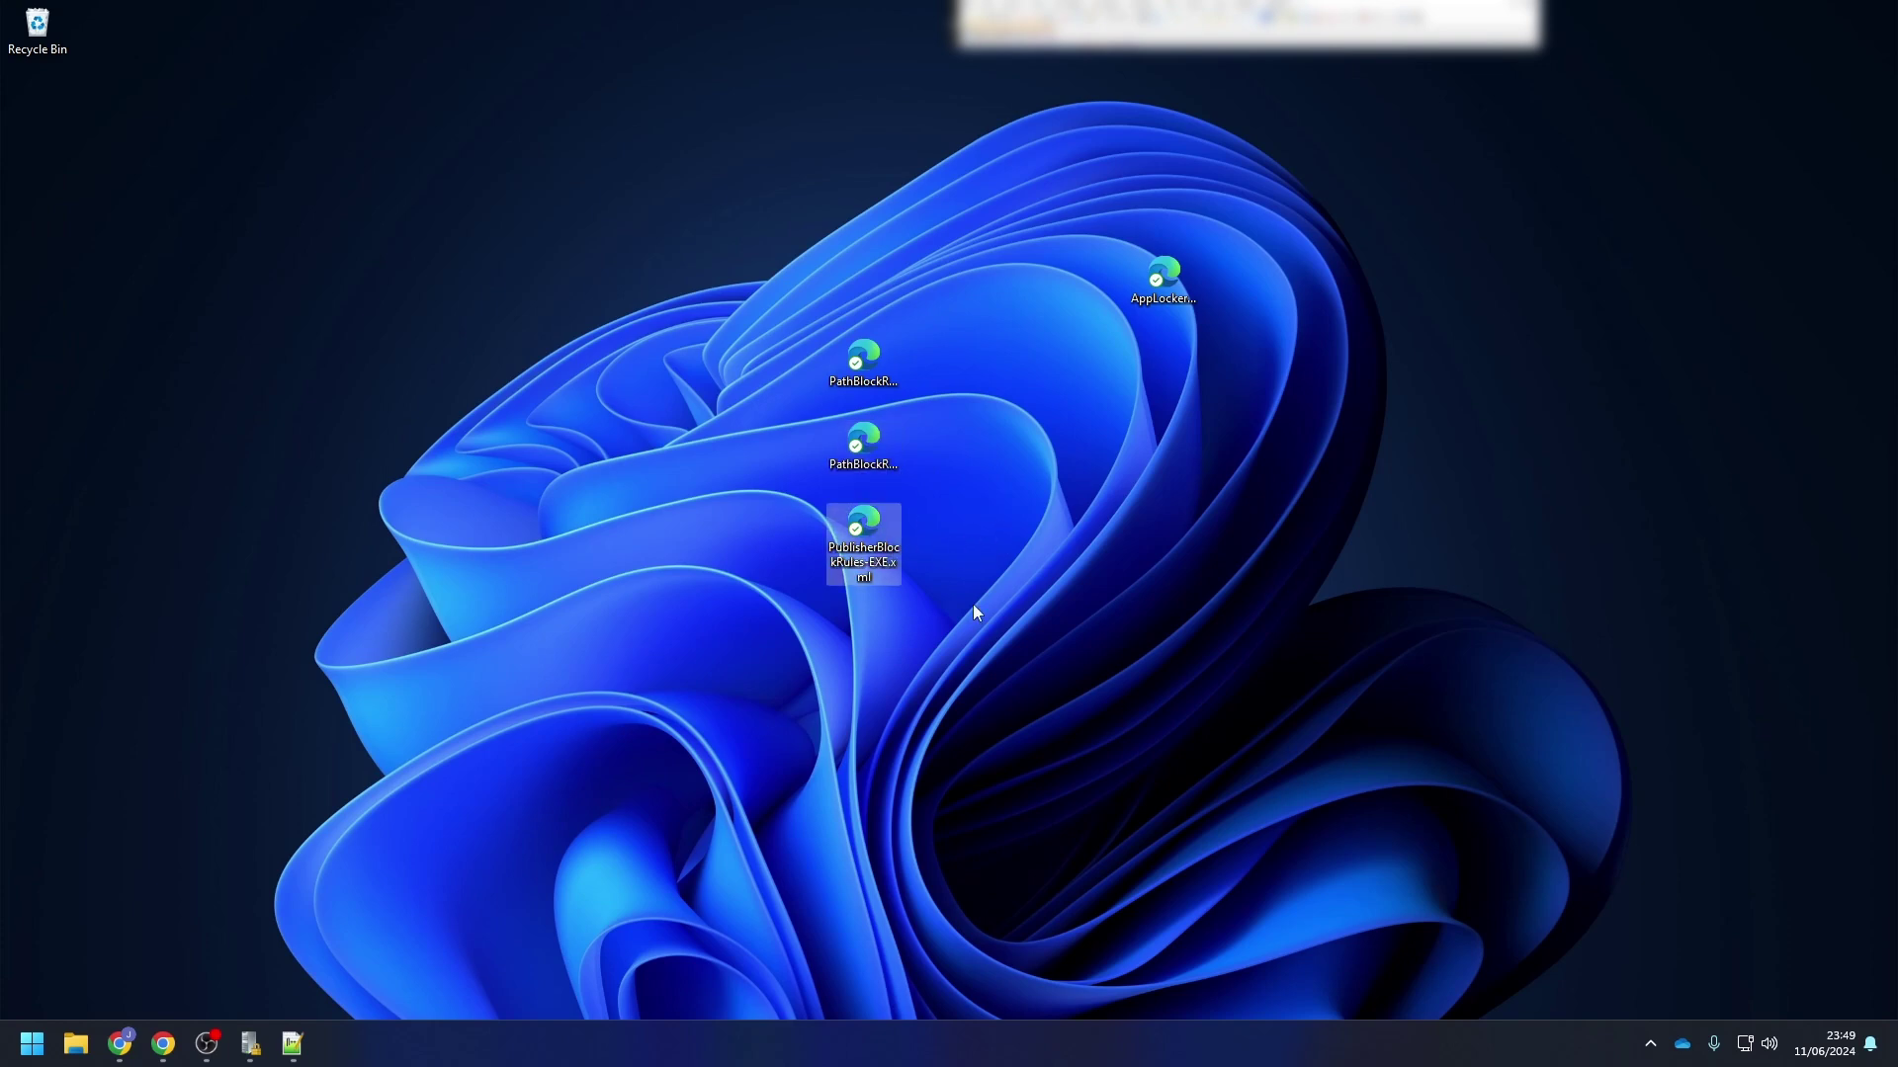
drag(972, 603, 390, 307)
Open PathBlockRules-EXE.xml in Notepad++ and place it in its own window beside AppLockerPolicy.xml
click(367, 359)
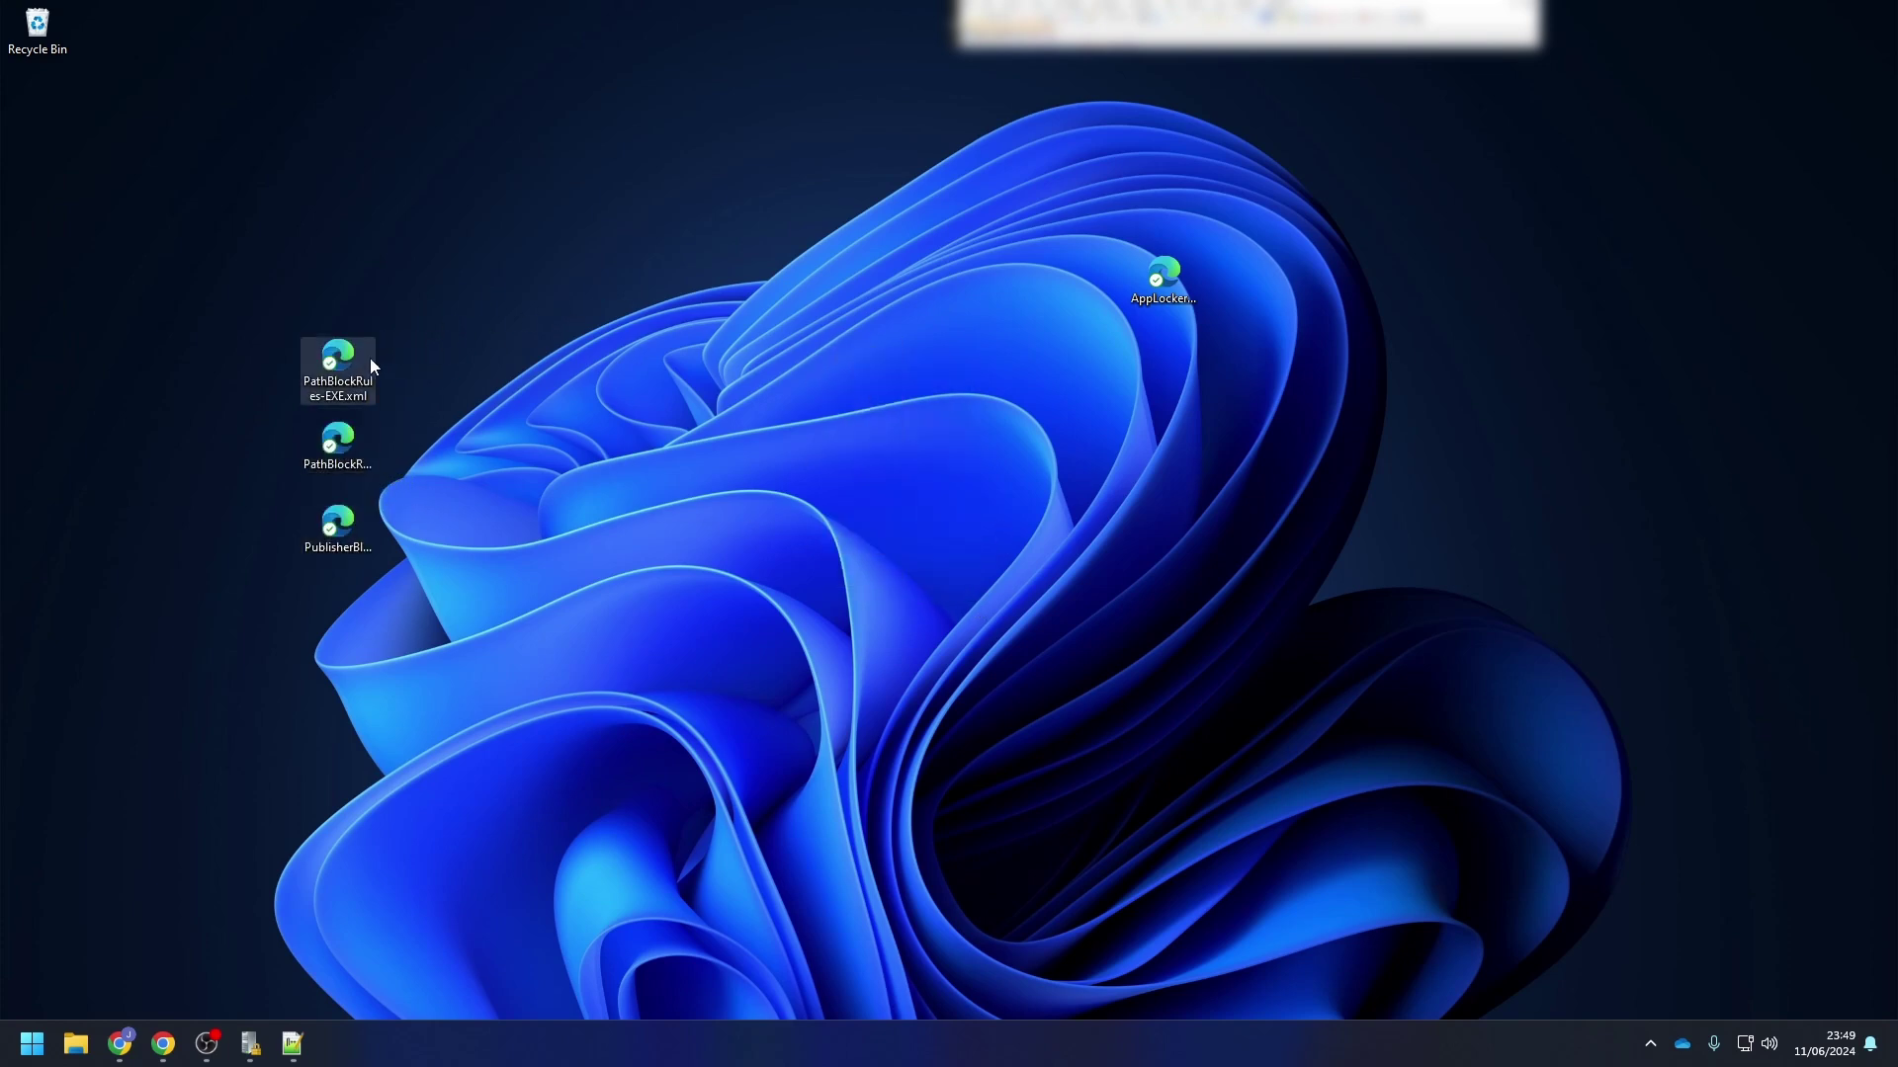
right_click(368, 359)
click(444, 792)
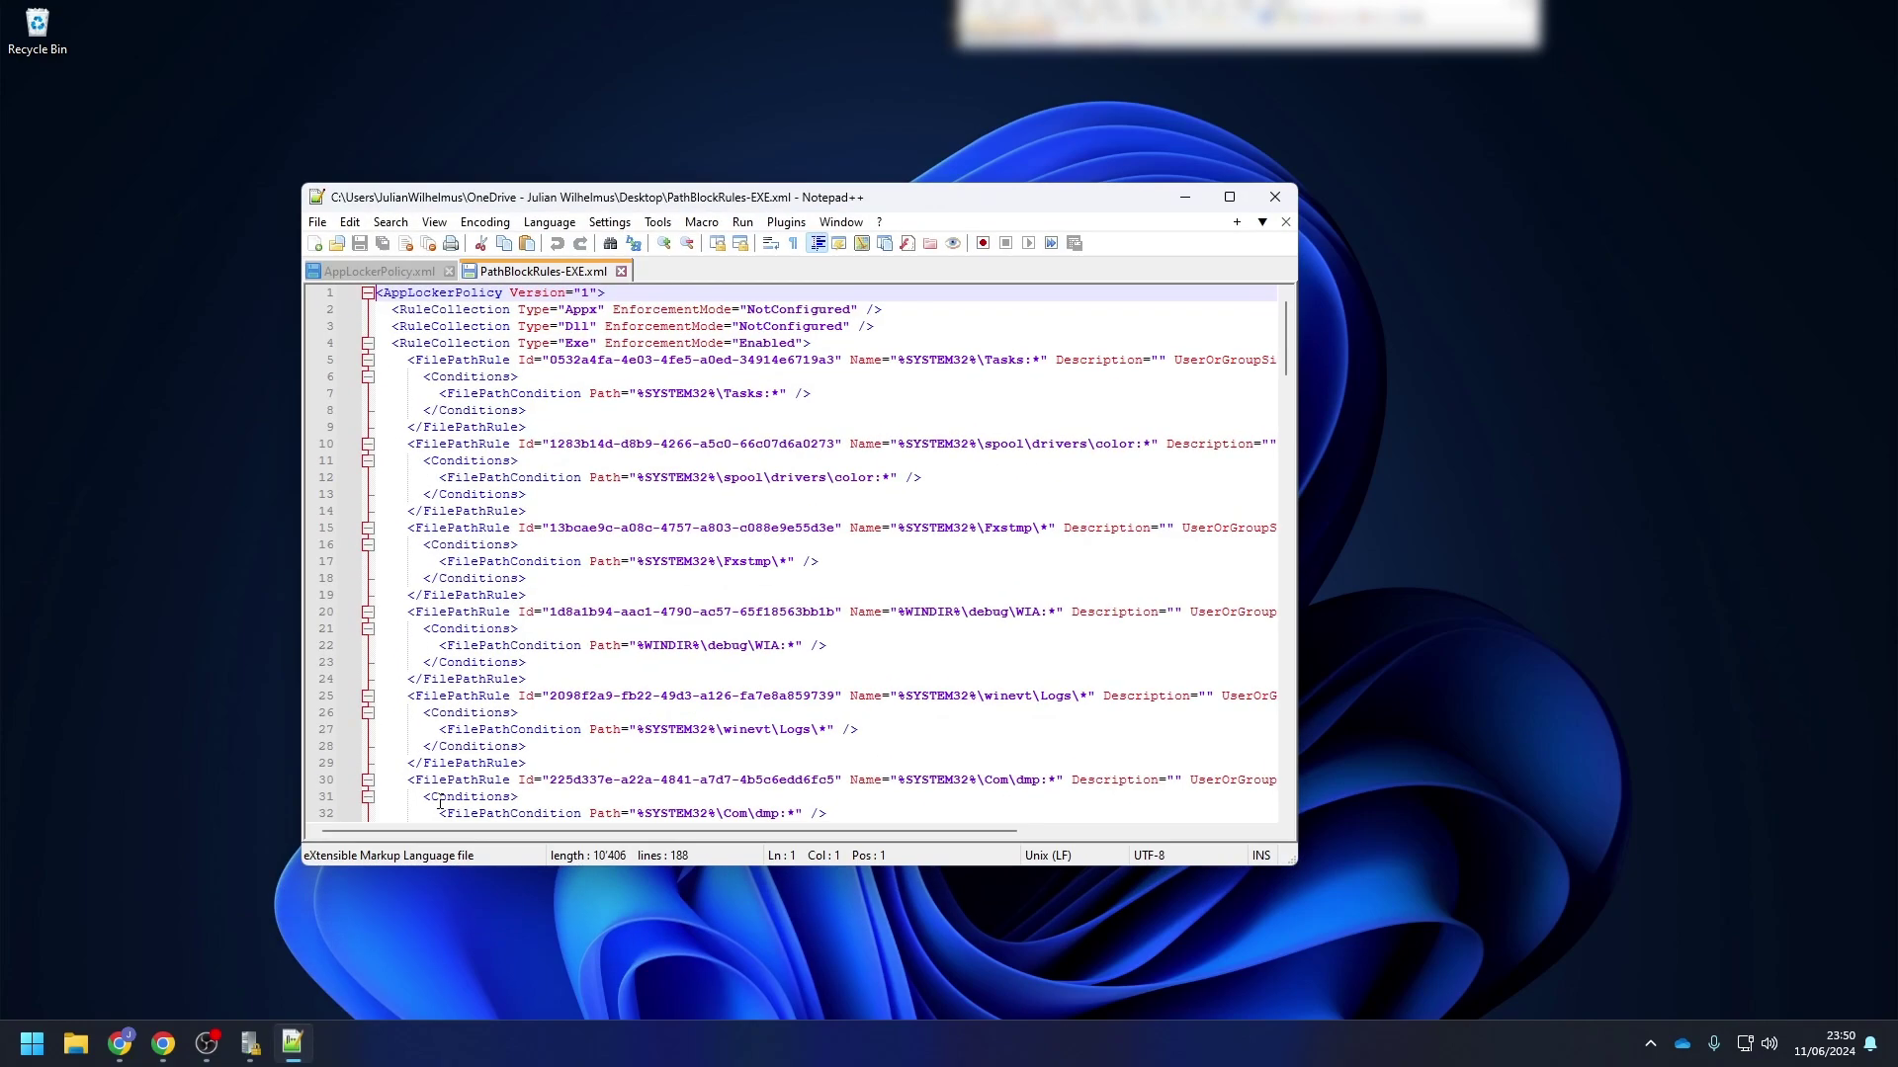
drag(560, 276, 178, 322)
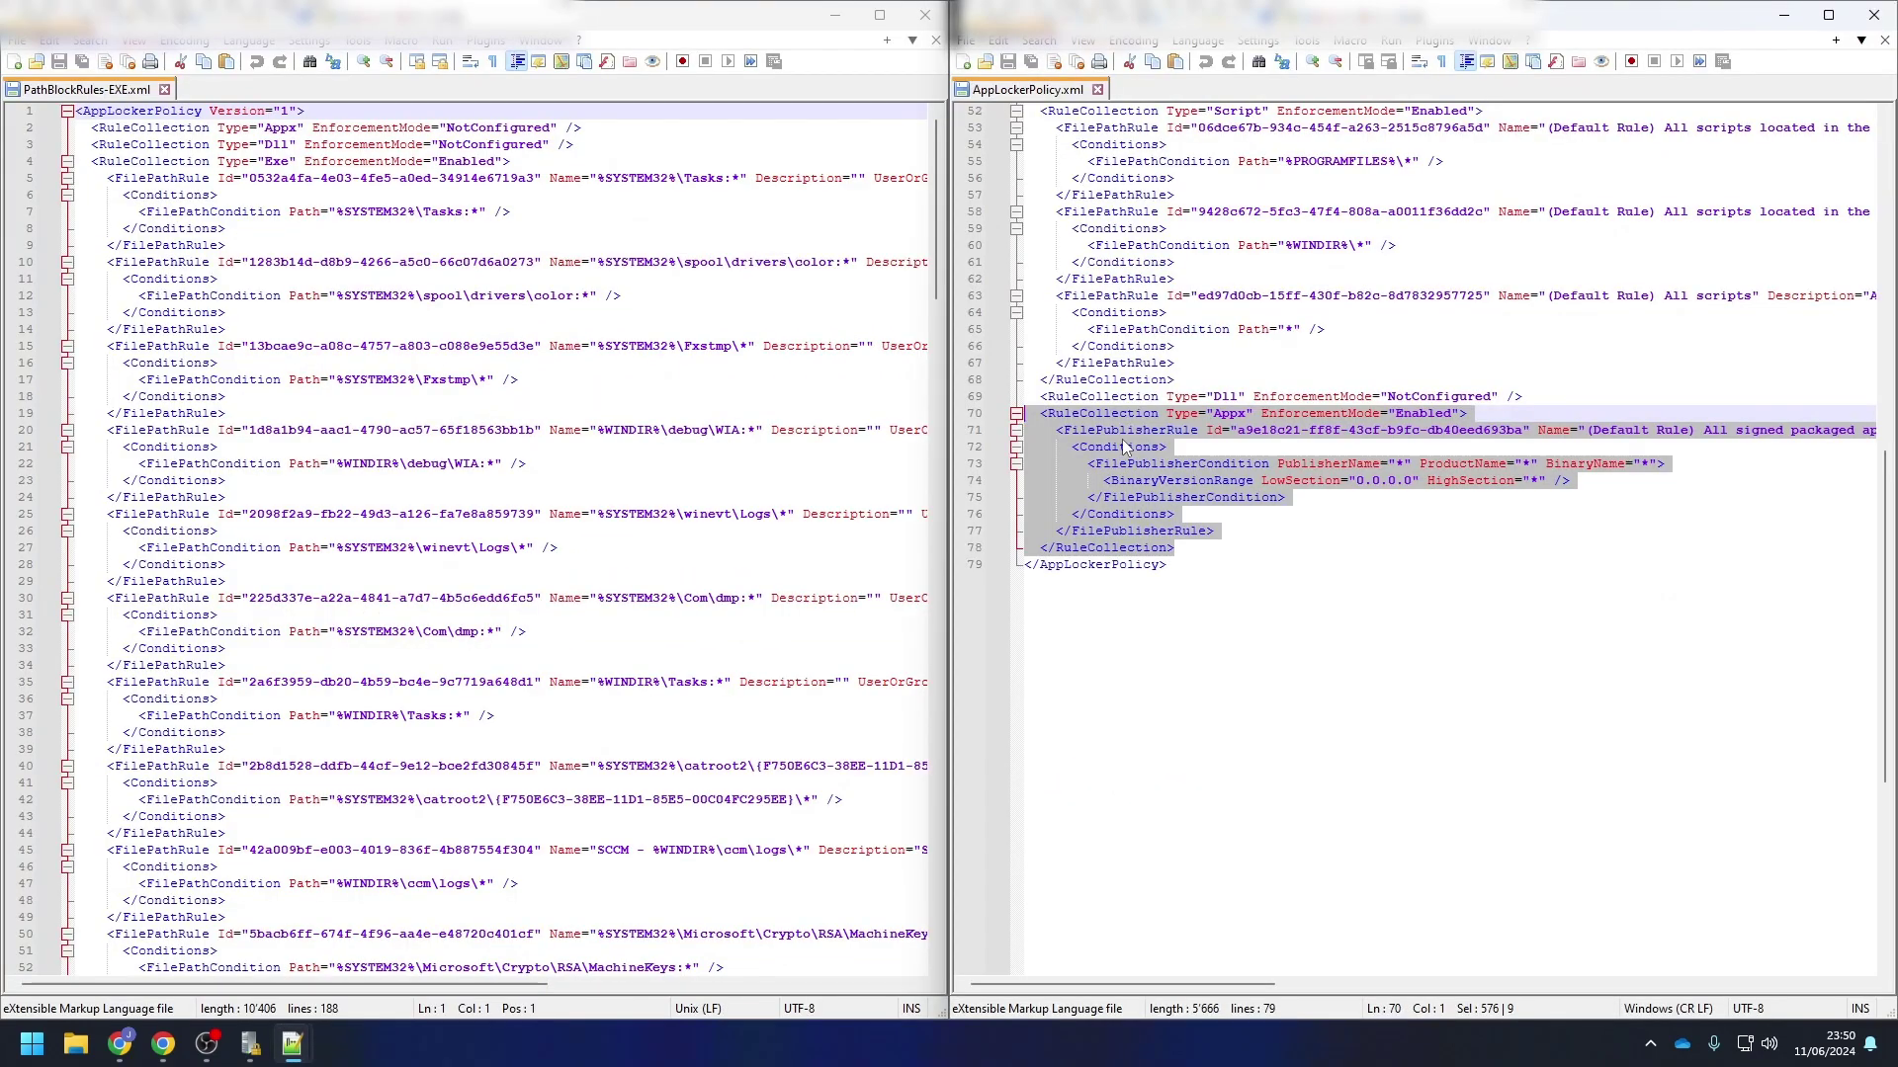
Locate the Exe RuleCollection in both PathBlockRules-EXE.xml and AppLockerPolicy.xml
scroll(1232, 388, up, 17)
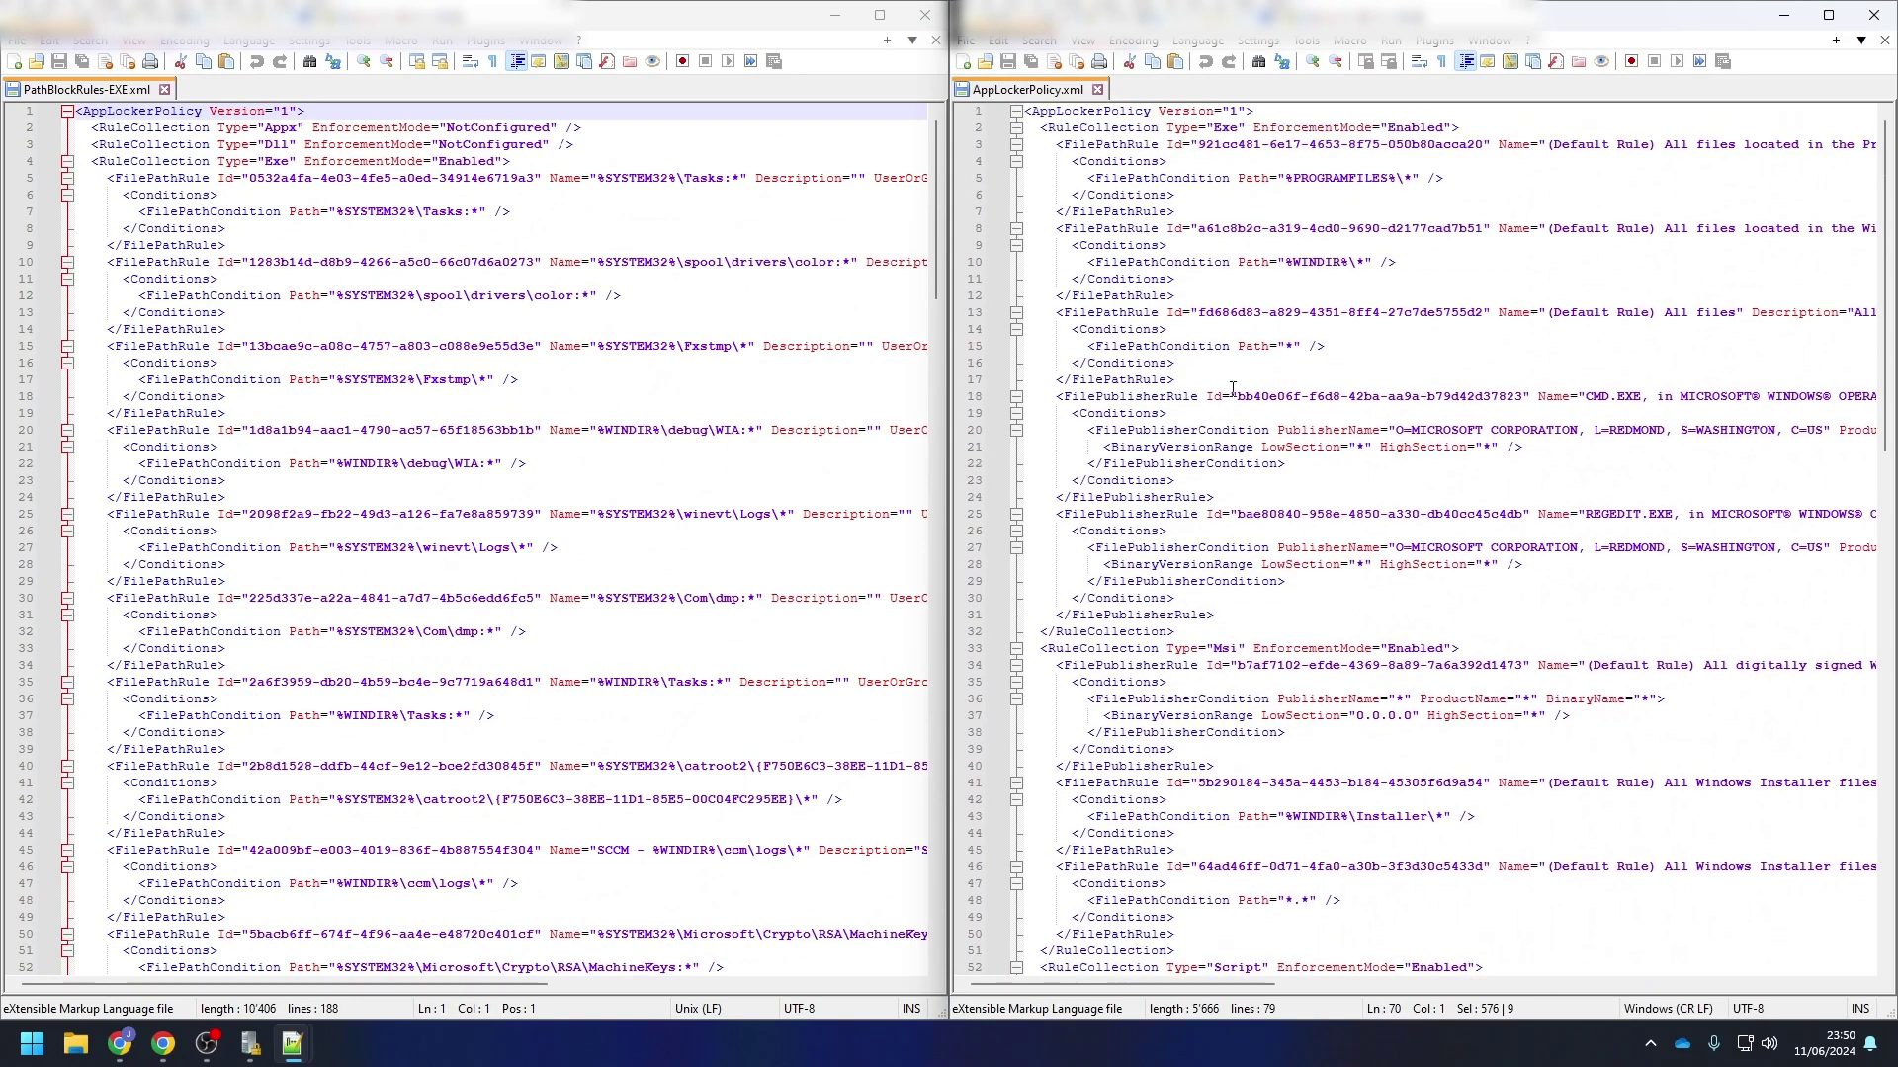
click(272, 163)
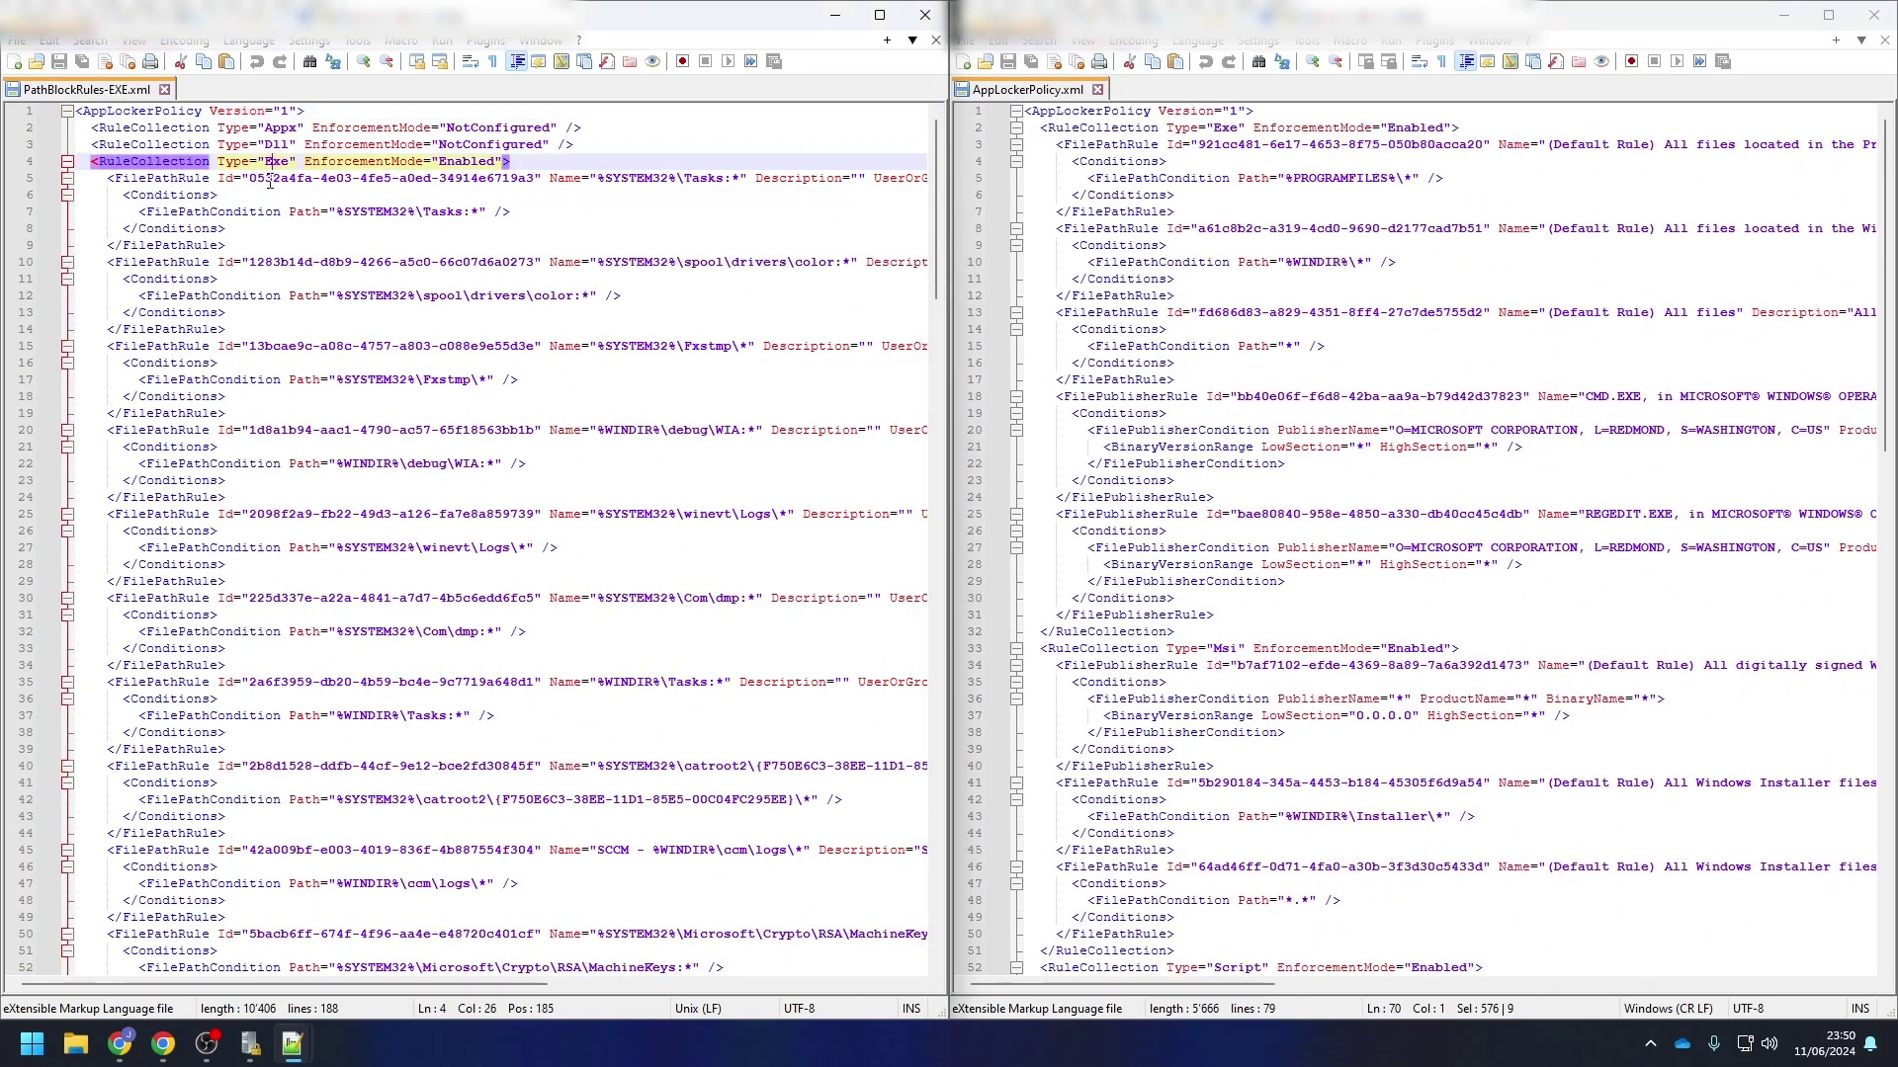
click(1227, 128)
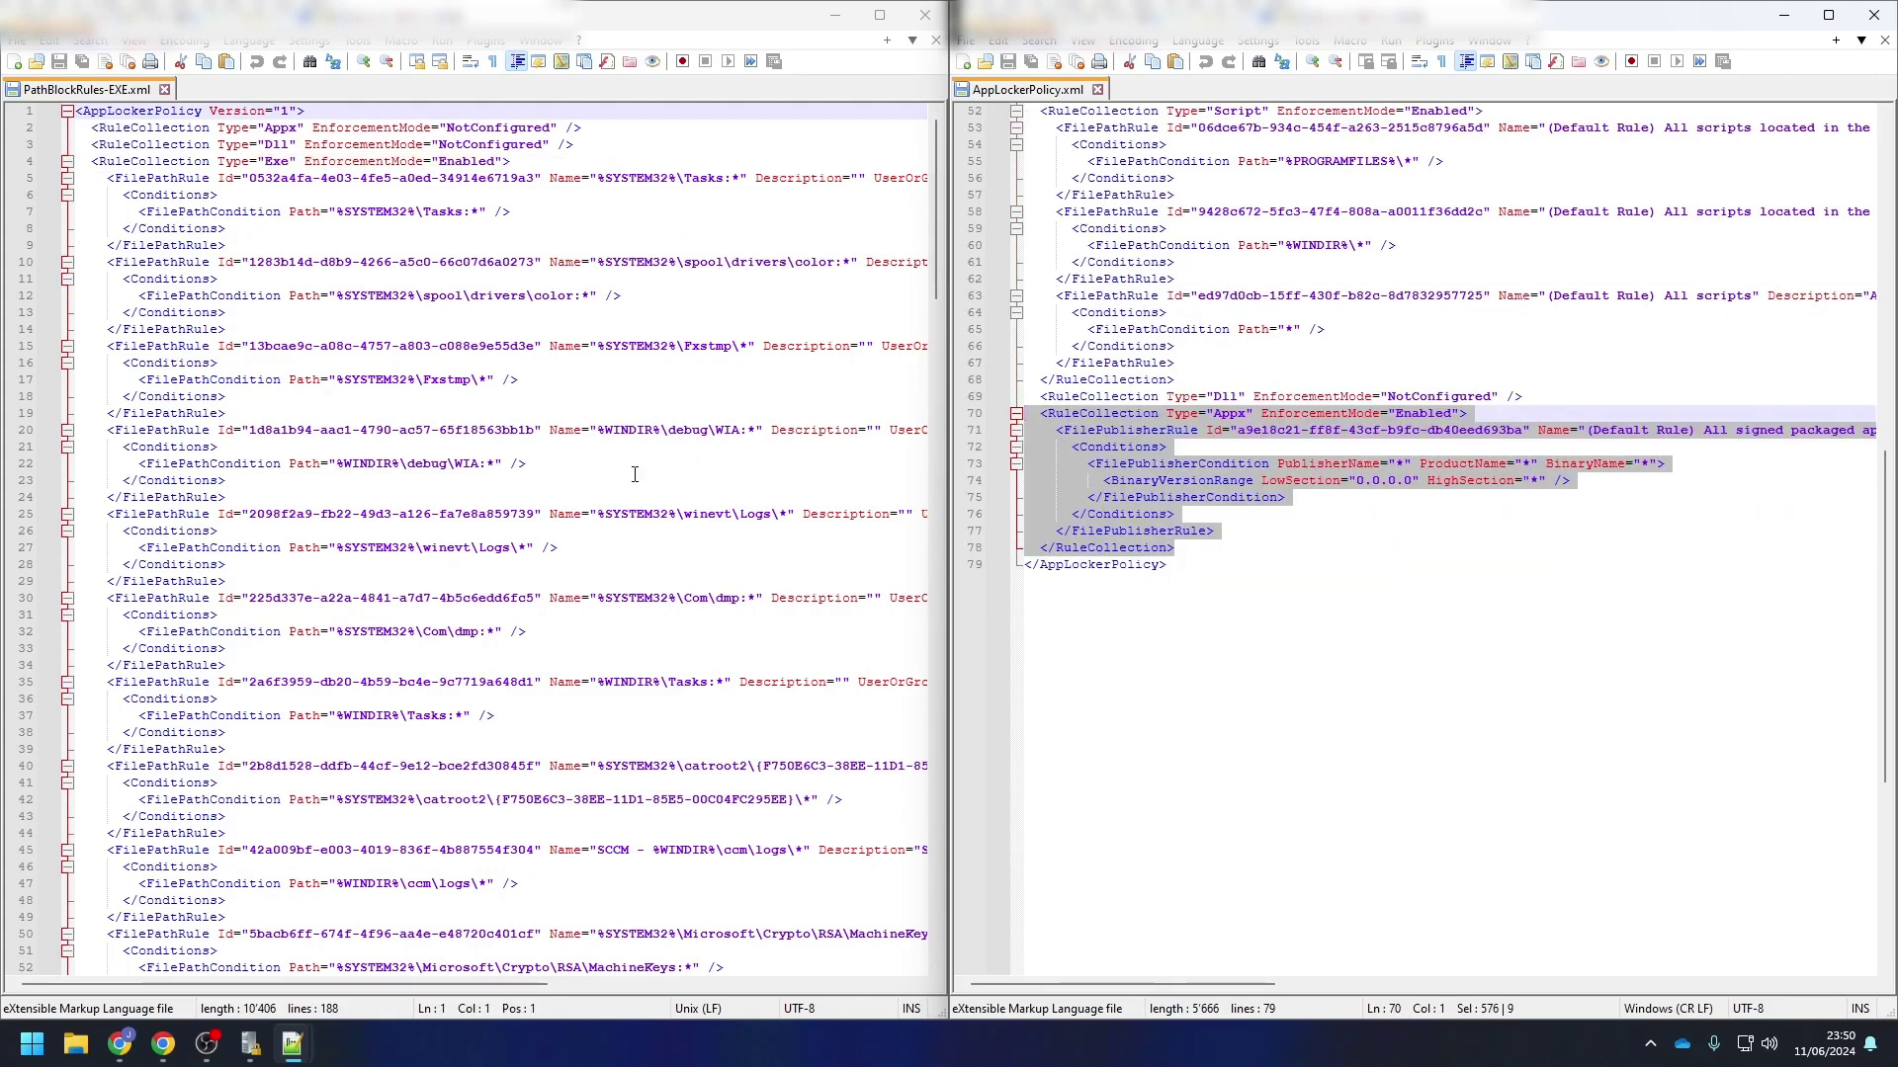
scroll(1229, 393, up, 17)
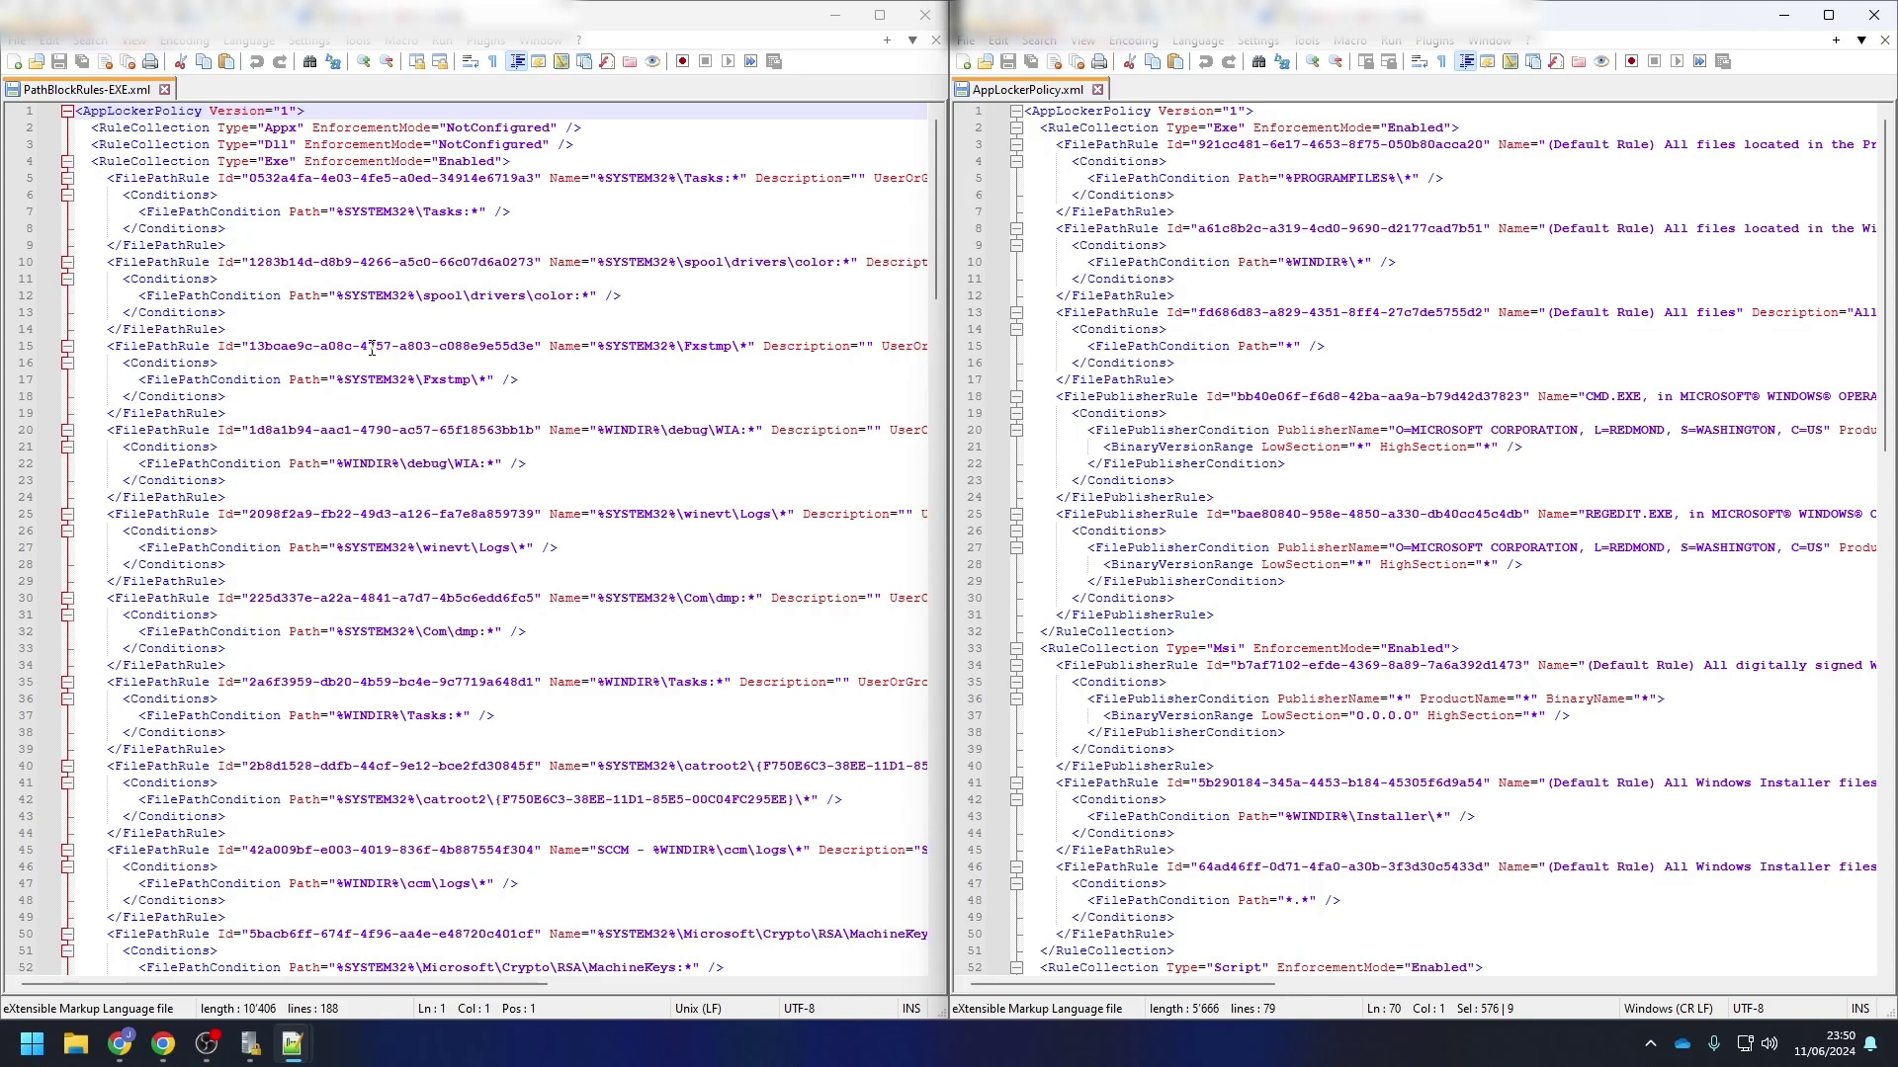
click(315, 201)
click(270, 160)
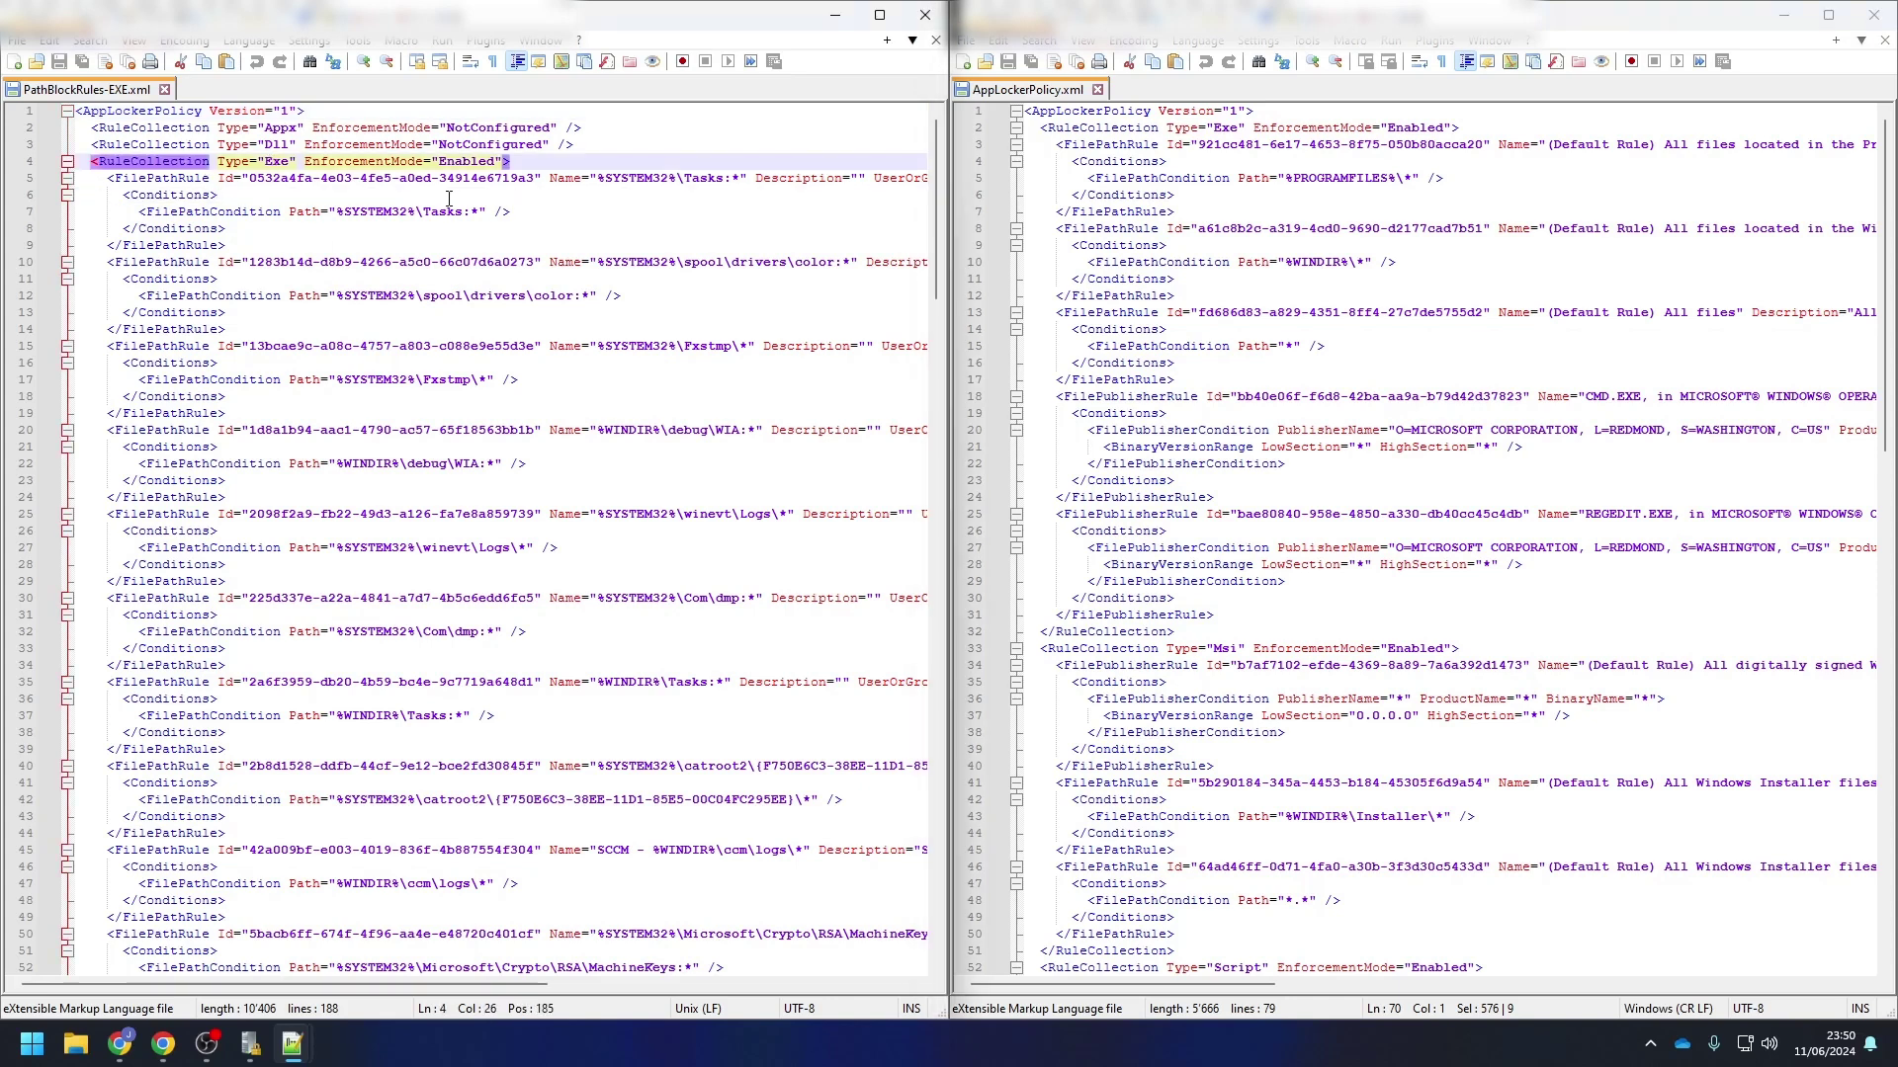
click(1227, 128)
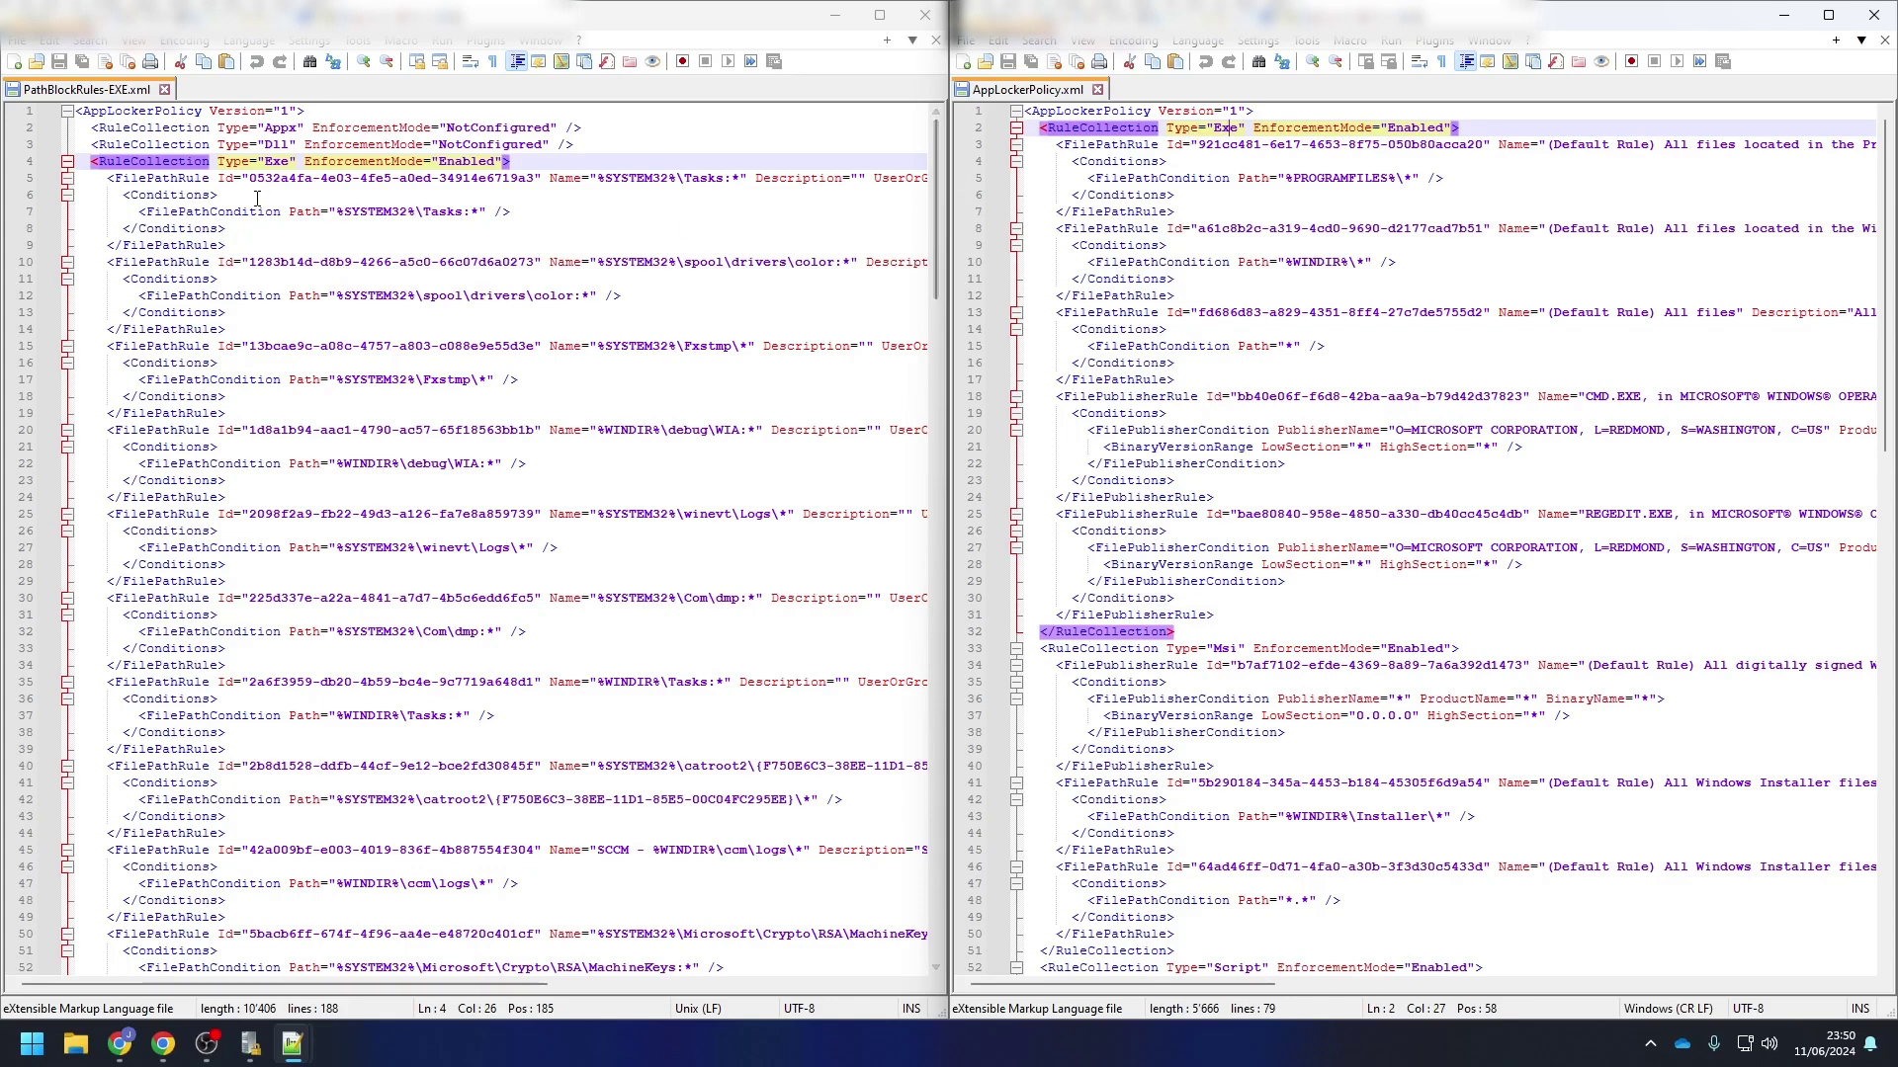
Copy every FilePathRule inside the Exe RuleCollection of PathBlockRules-EXE.xml, without the enclosing RuleCollection tags
scroll(308, 578, down, 7)
scroll(308, 578, down, 20)
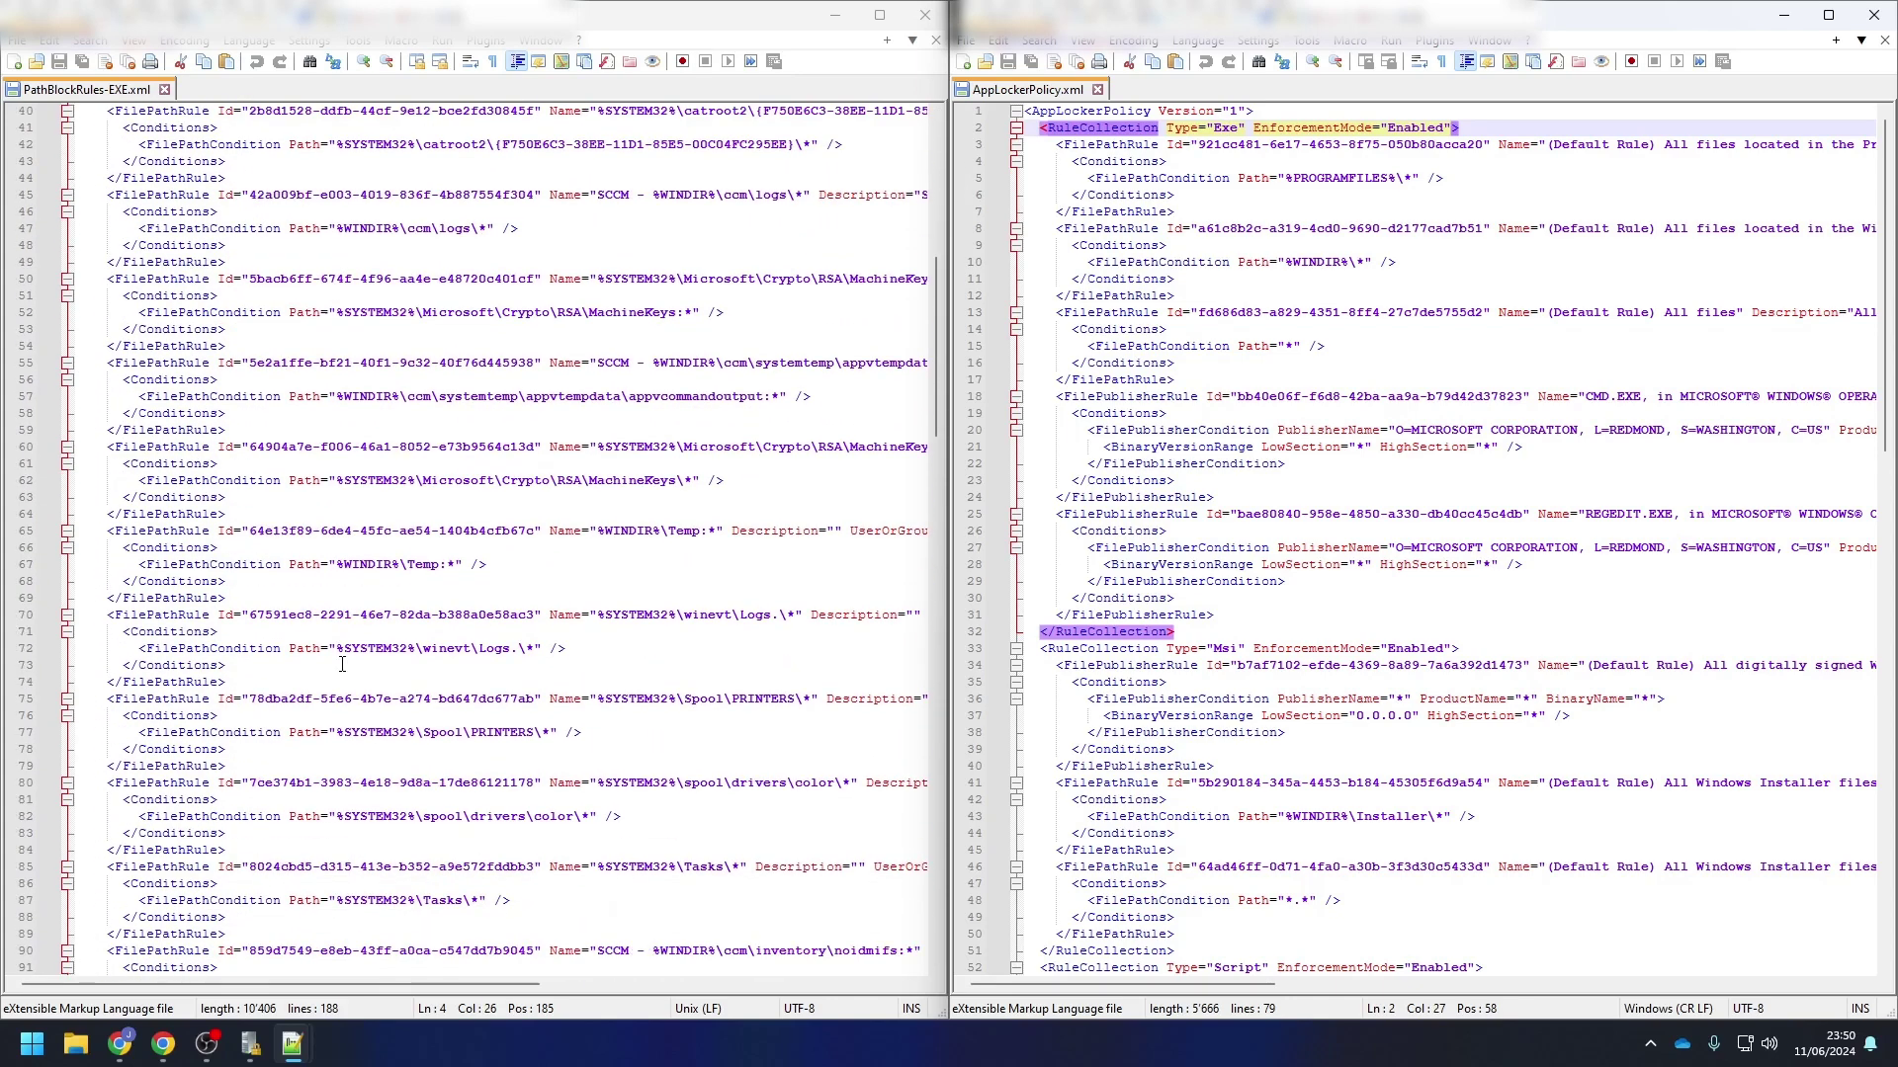
scroll(399, 759, down, 20)
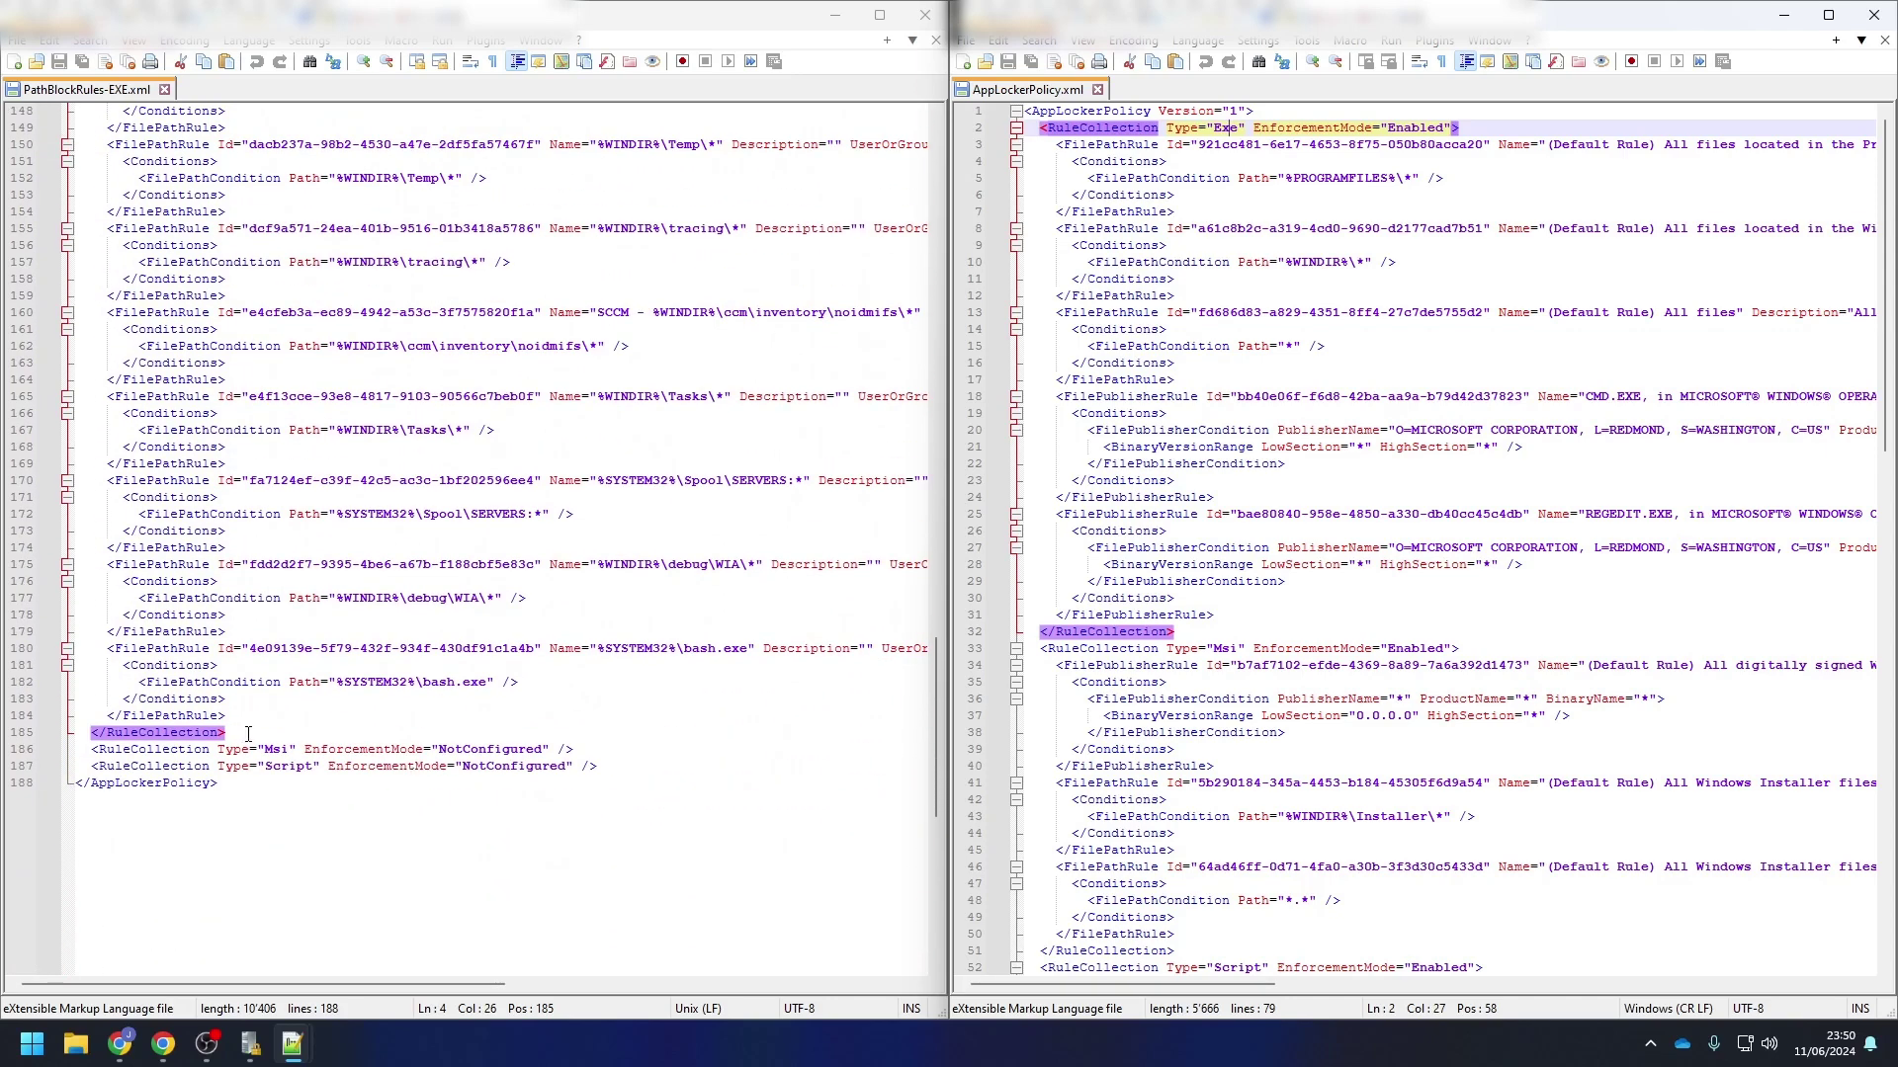
click(236, 735)
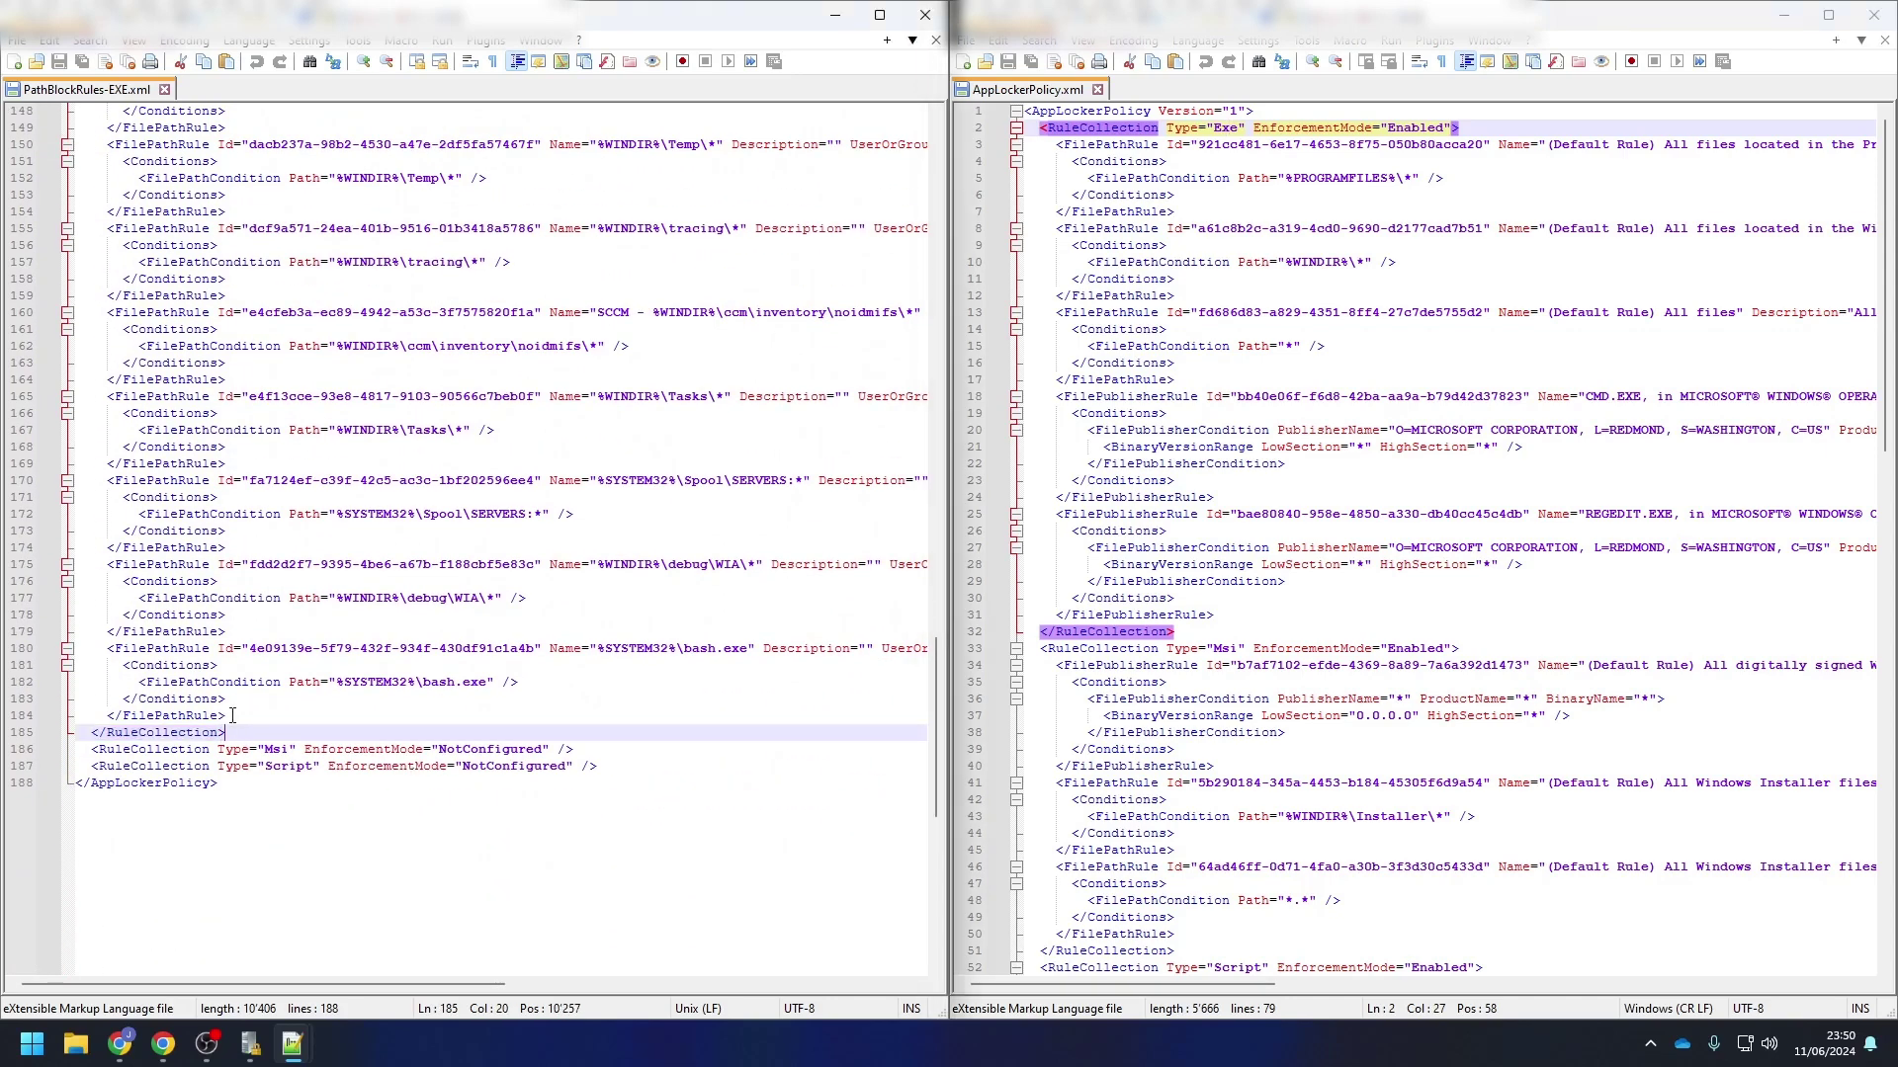
drag(231, 714, 46, 185)
key(ctrl+c)
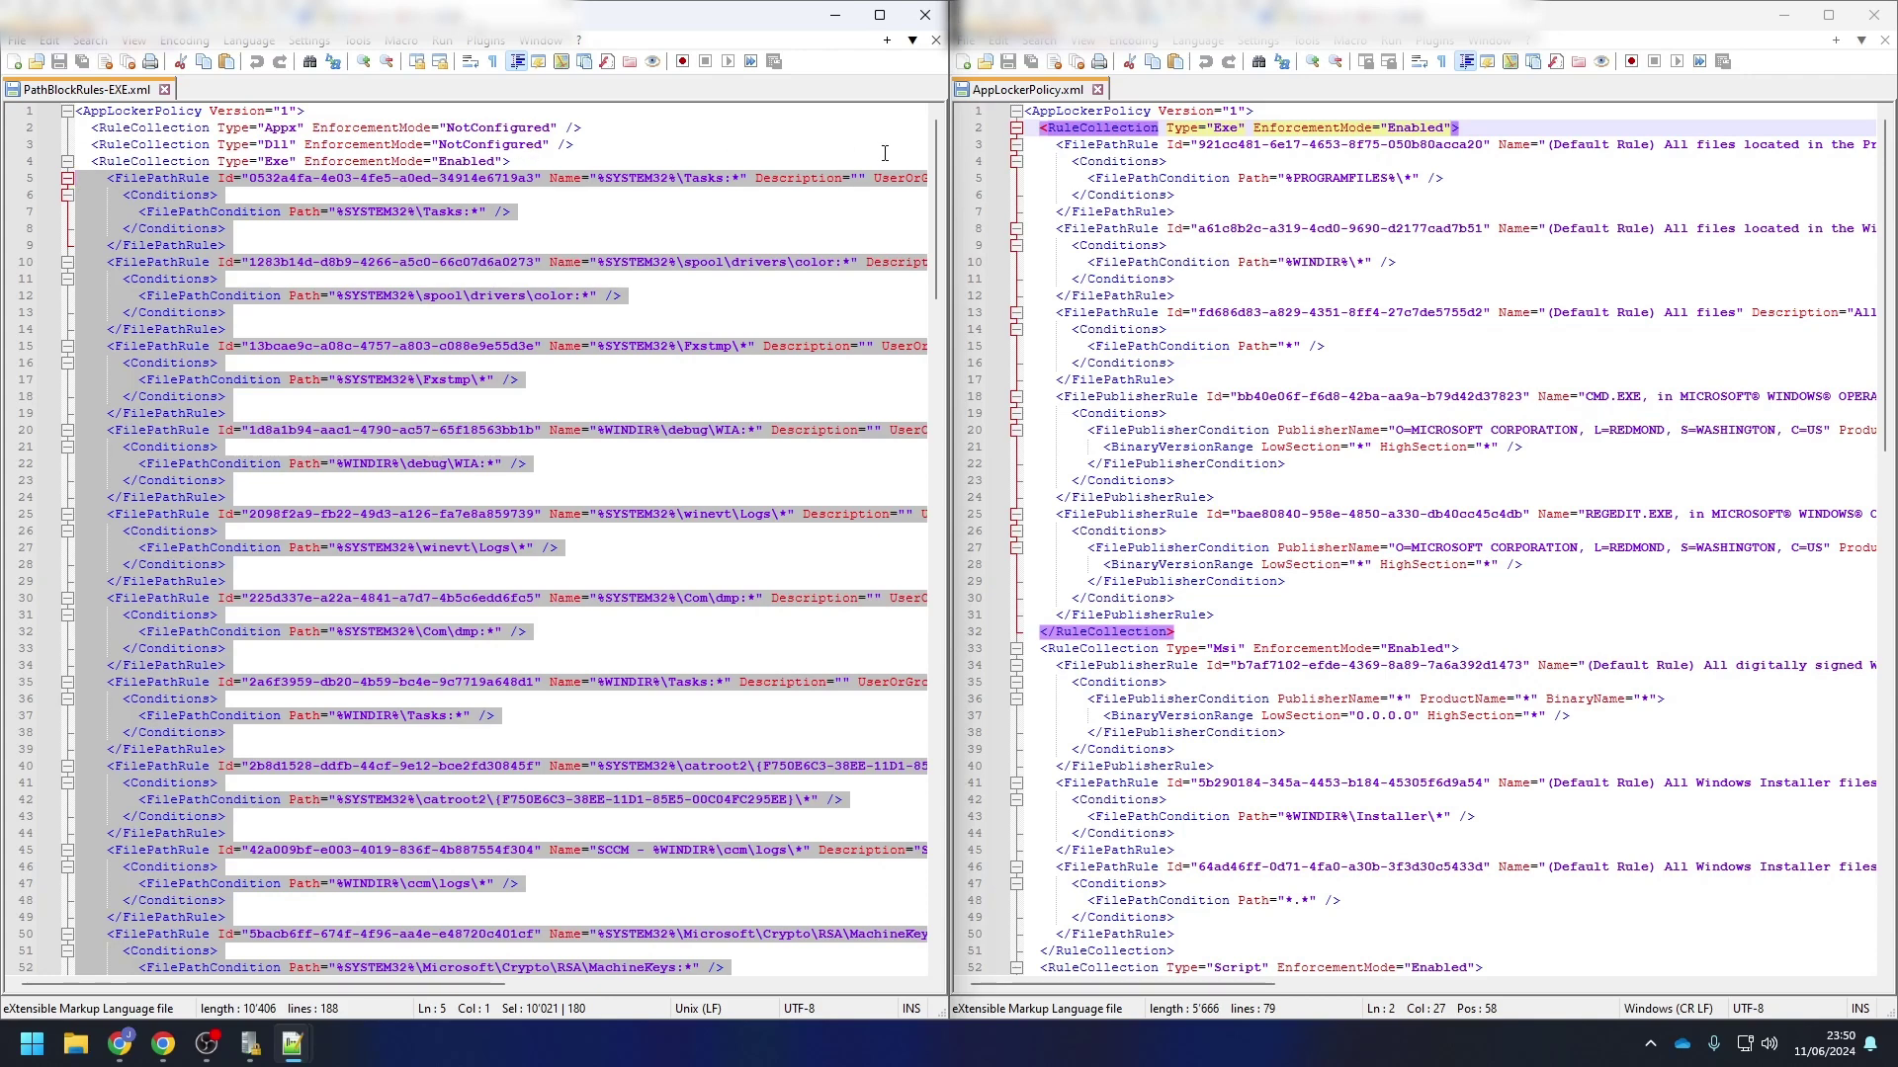
Paste the copied rules on a new line directly below the Exe RuleCollection opening tag in AppLockerPolicy.xml and review their placement
click(1473, 127)
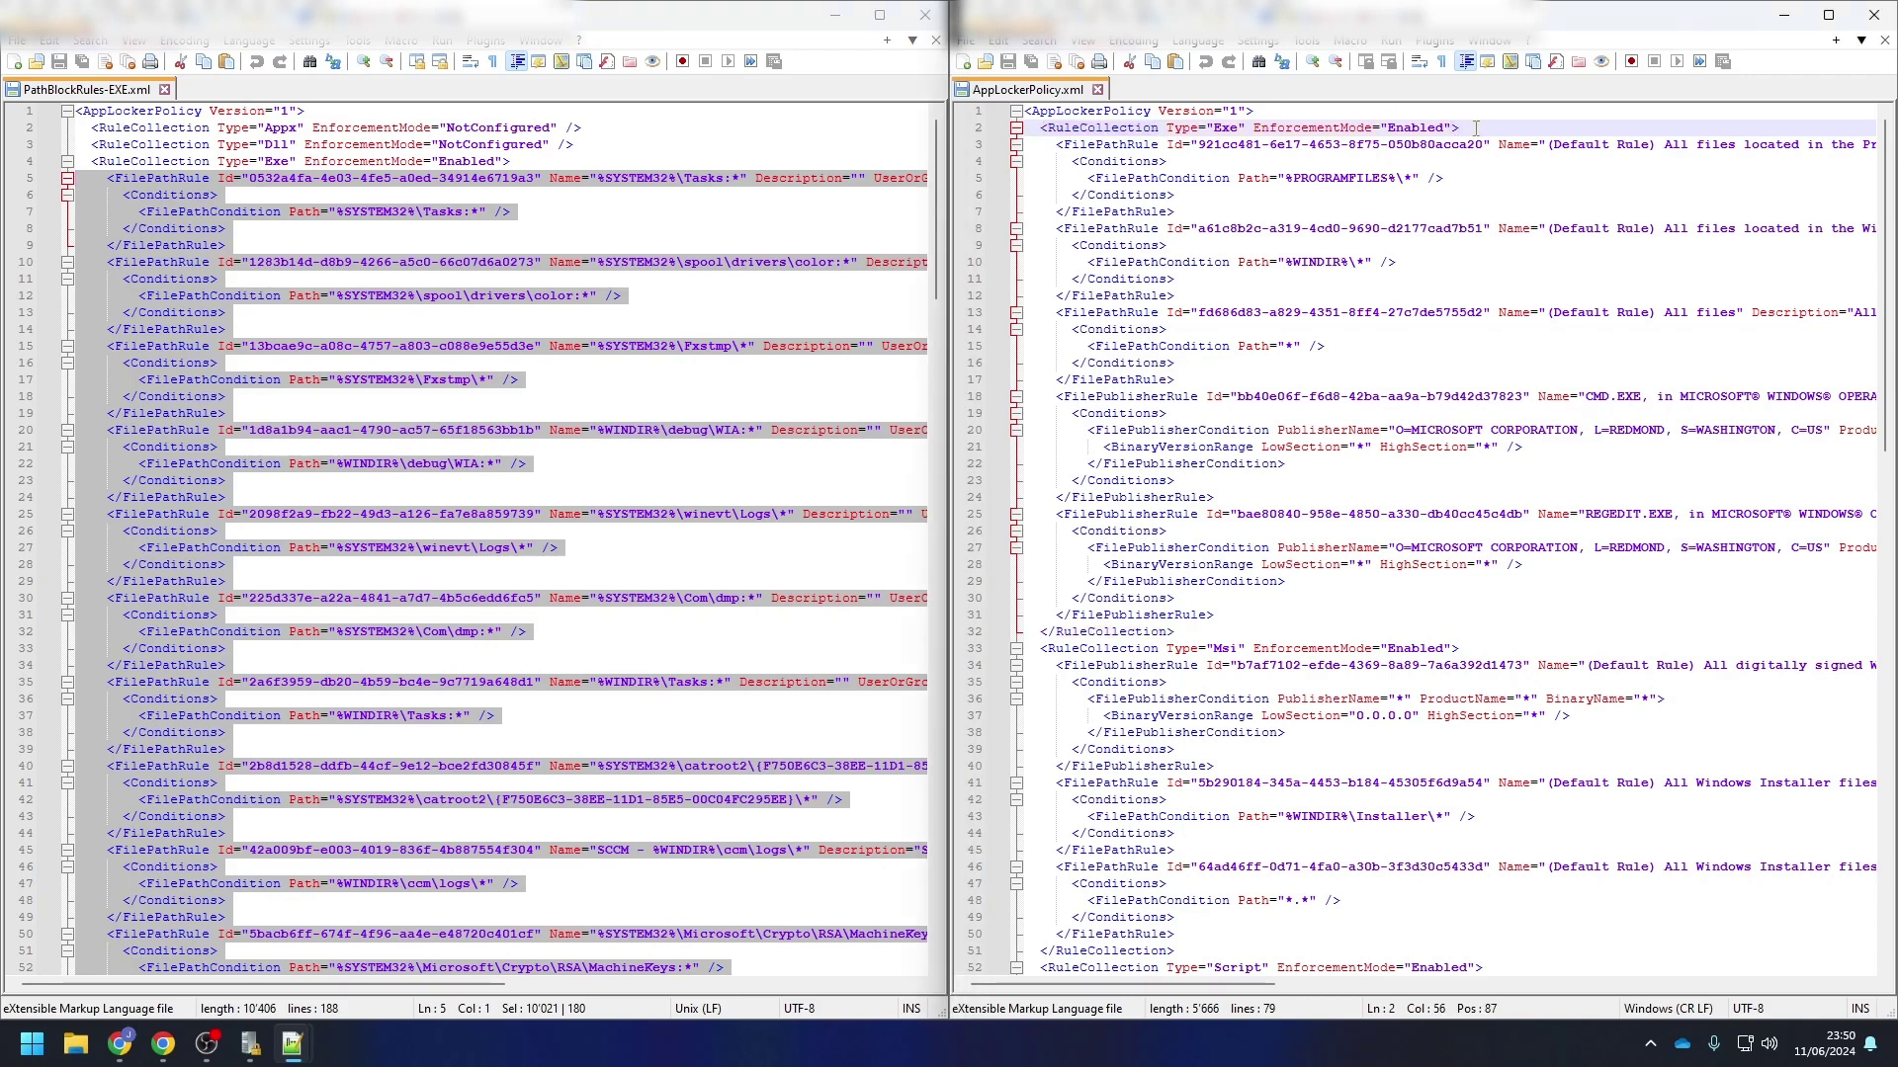
key(Return)
key(ctrl+v)
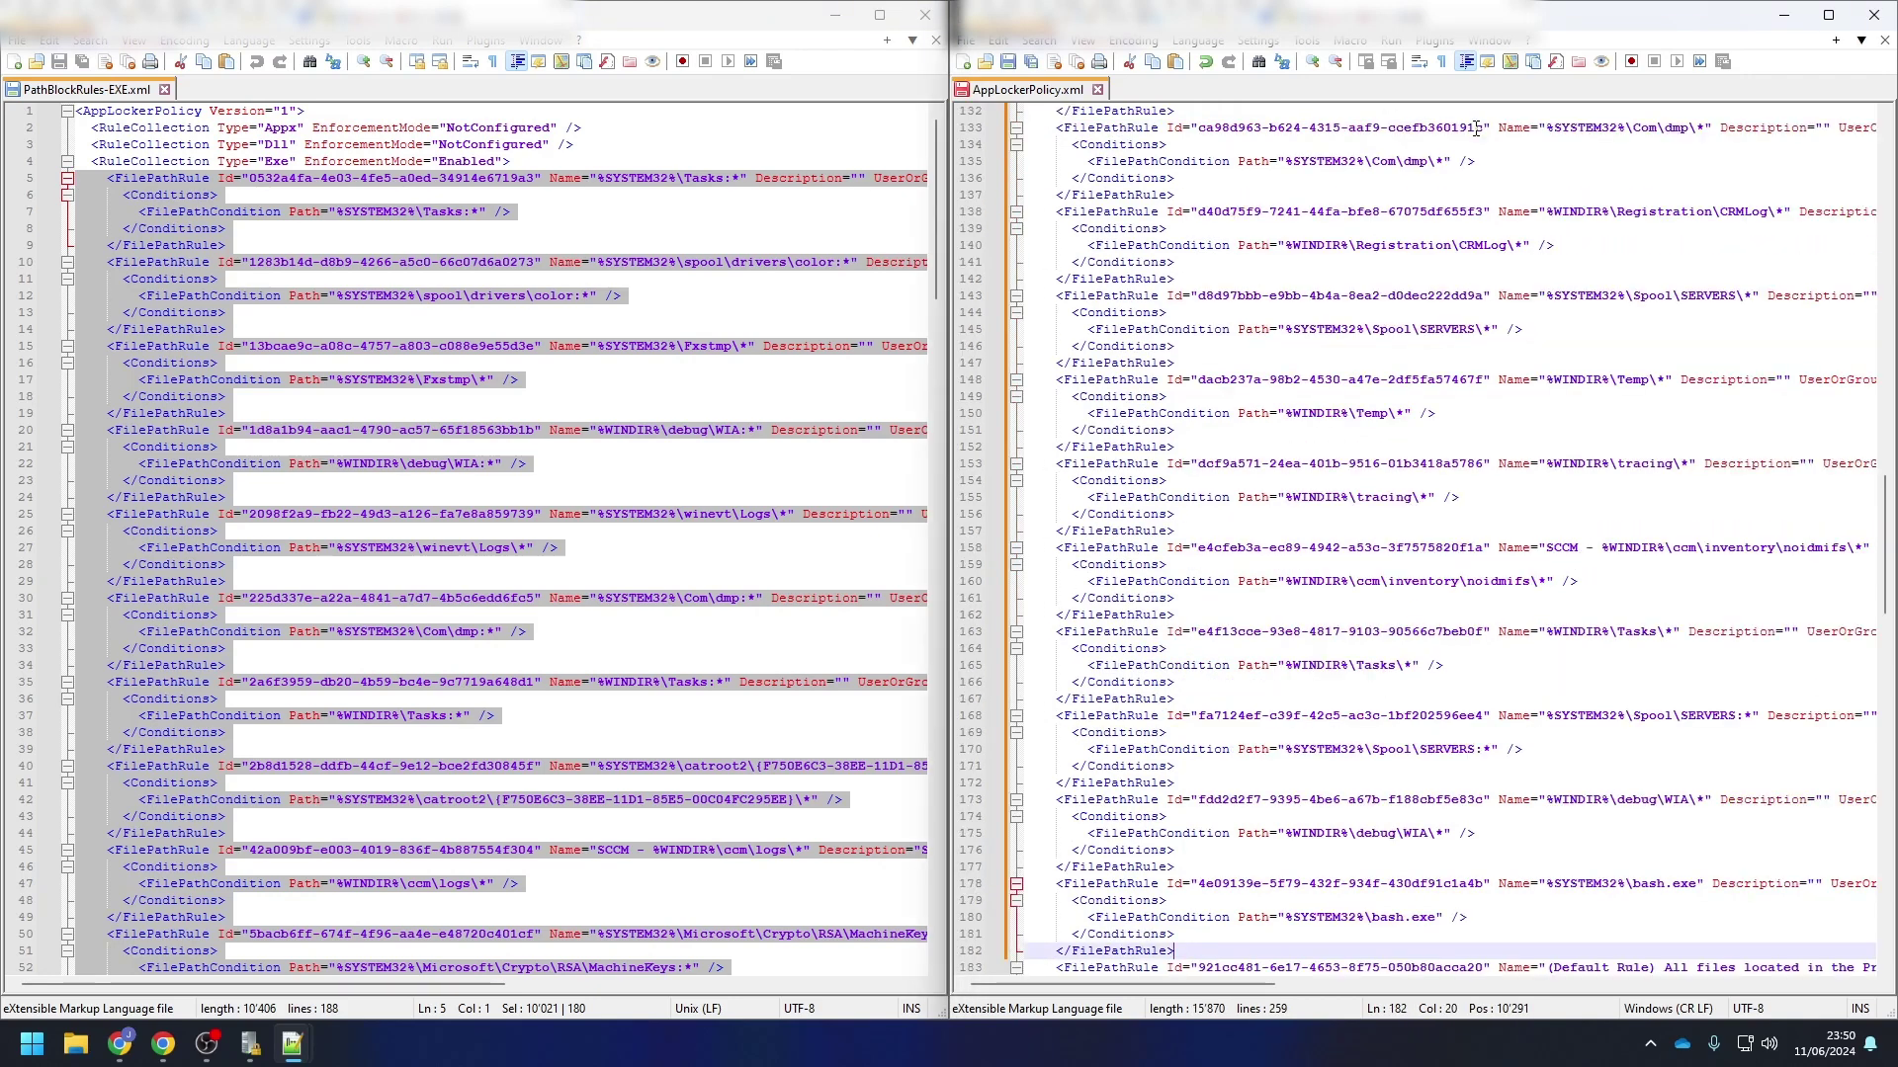
scroll(1362, 382, down, 15)
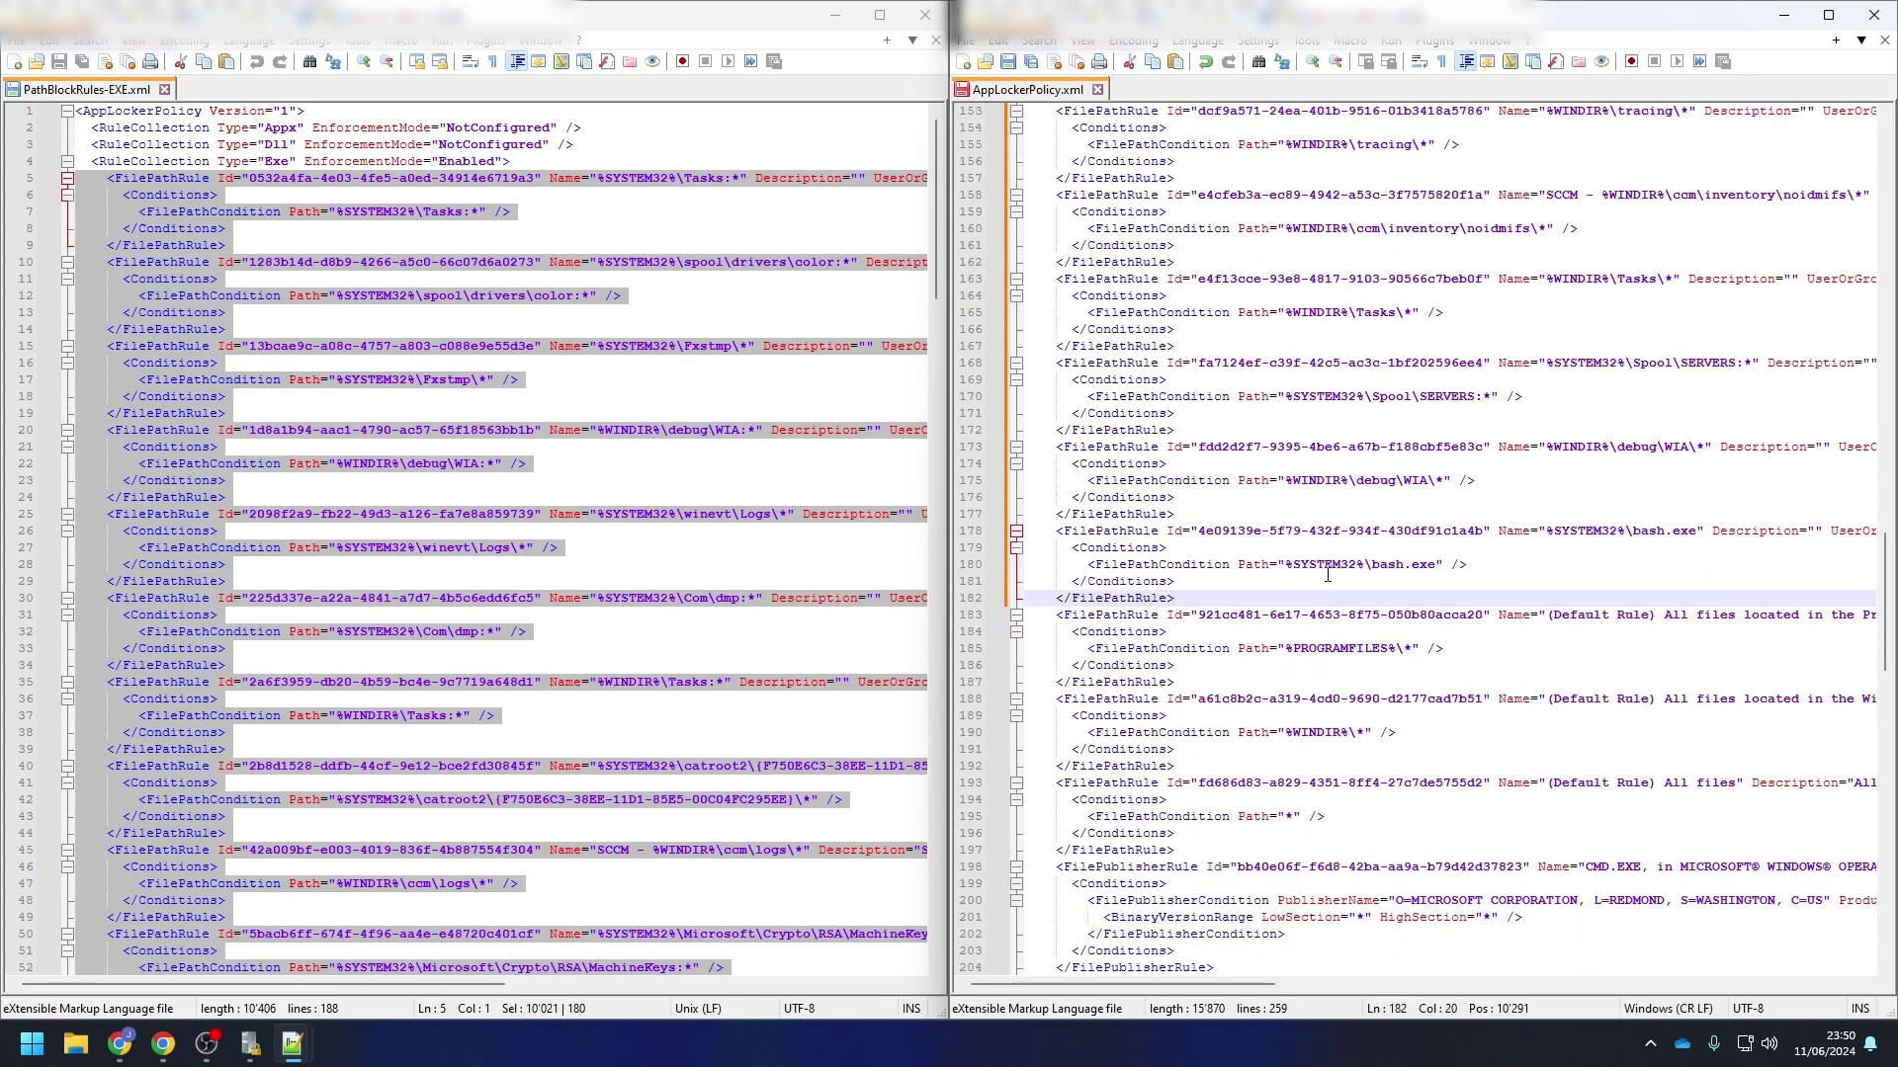
scroll(1251, 658, up, 20)
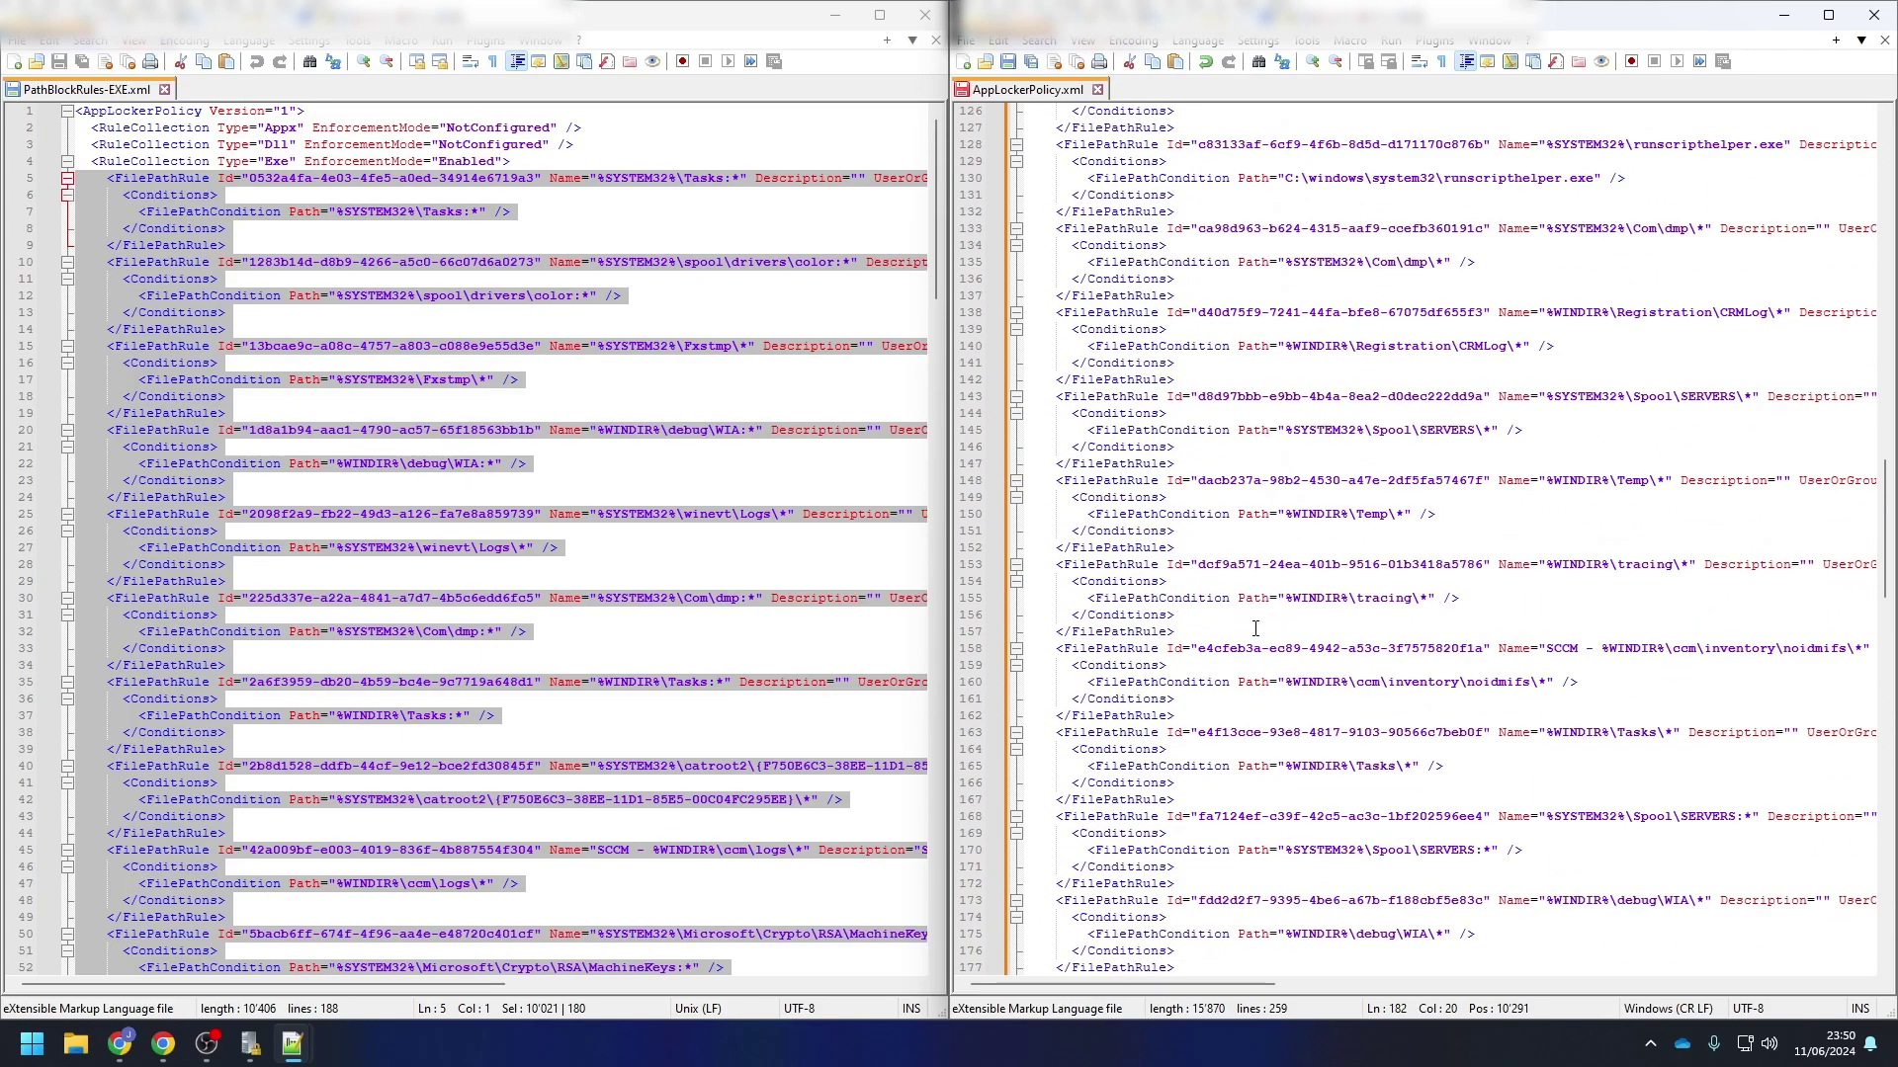
scroll(1254, 629, up, 8)
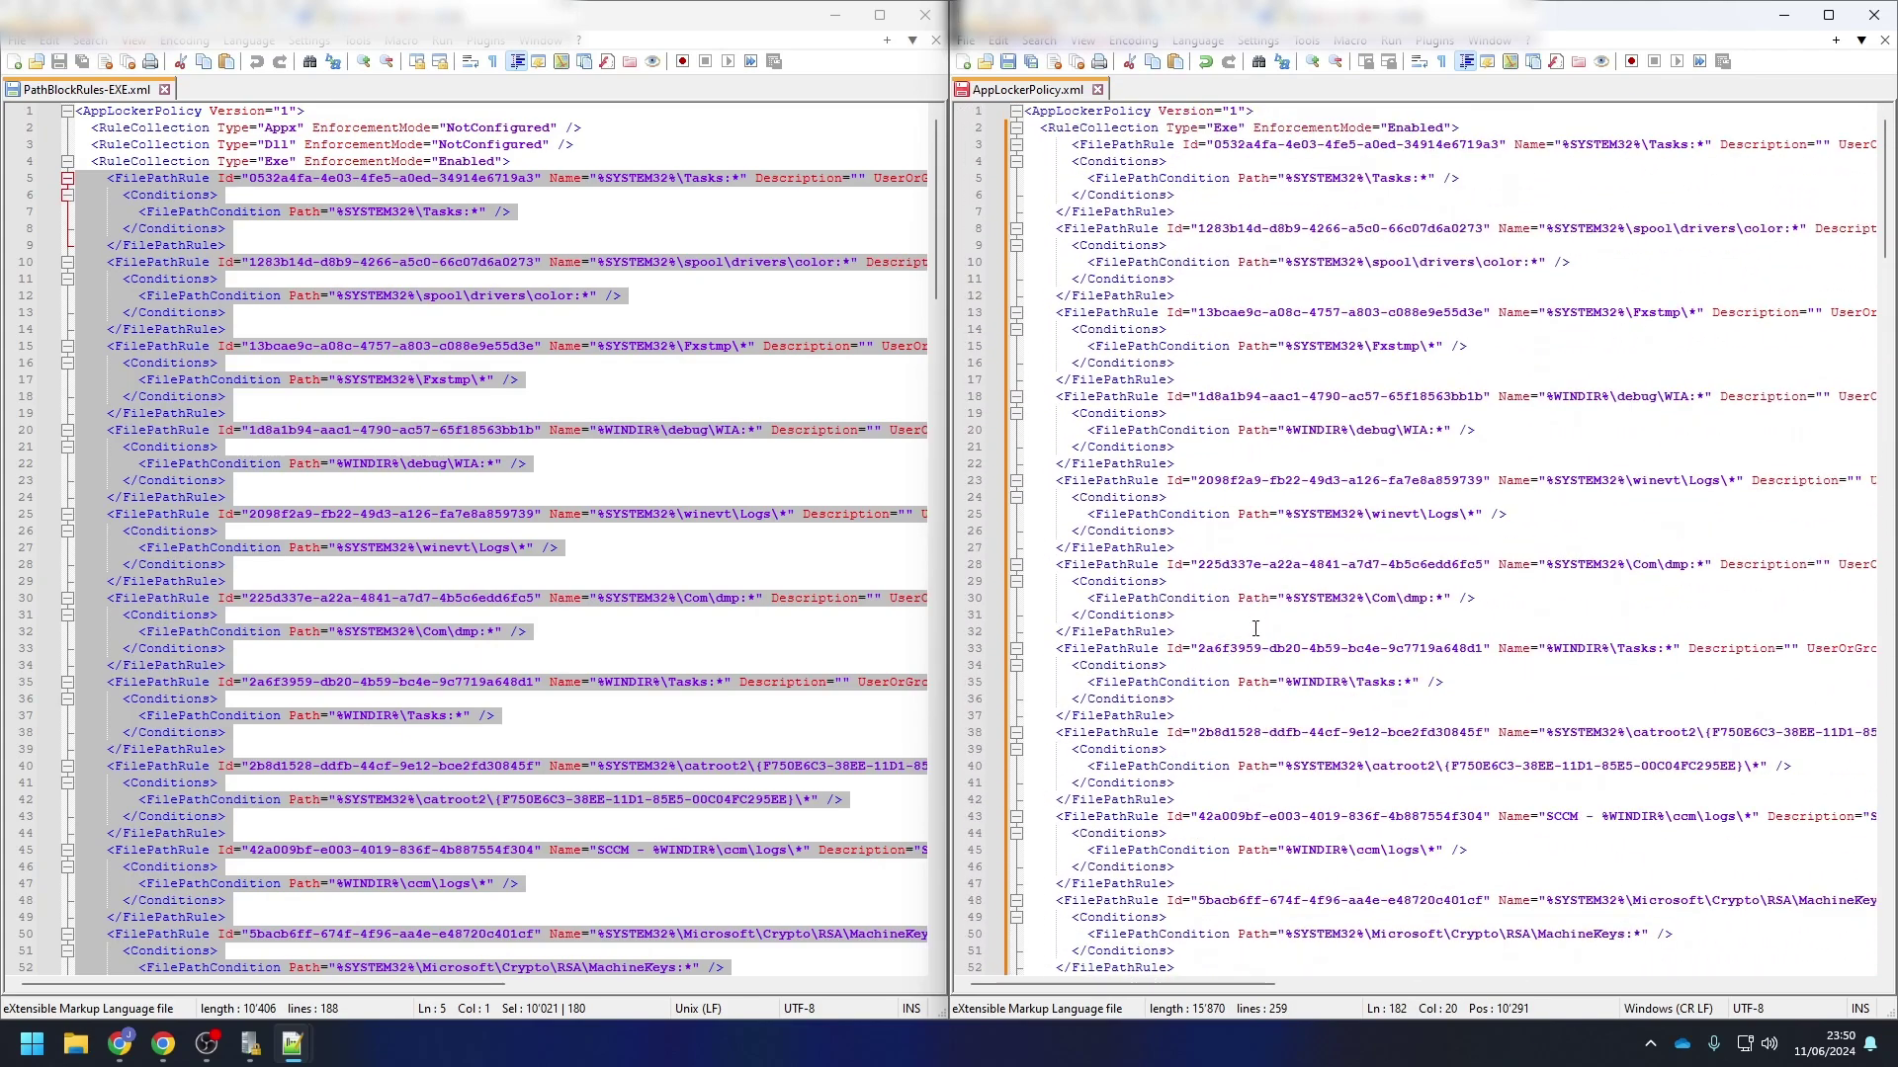
click(1218, 127)
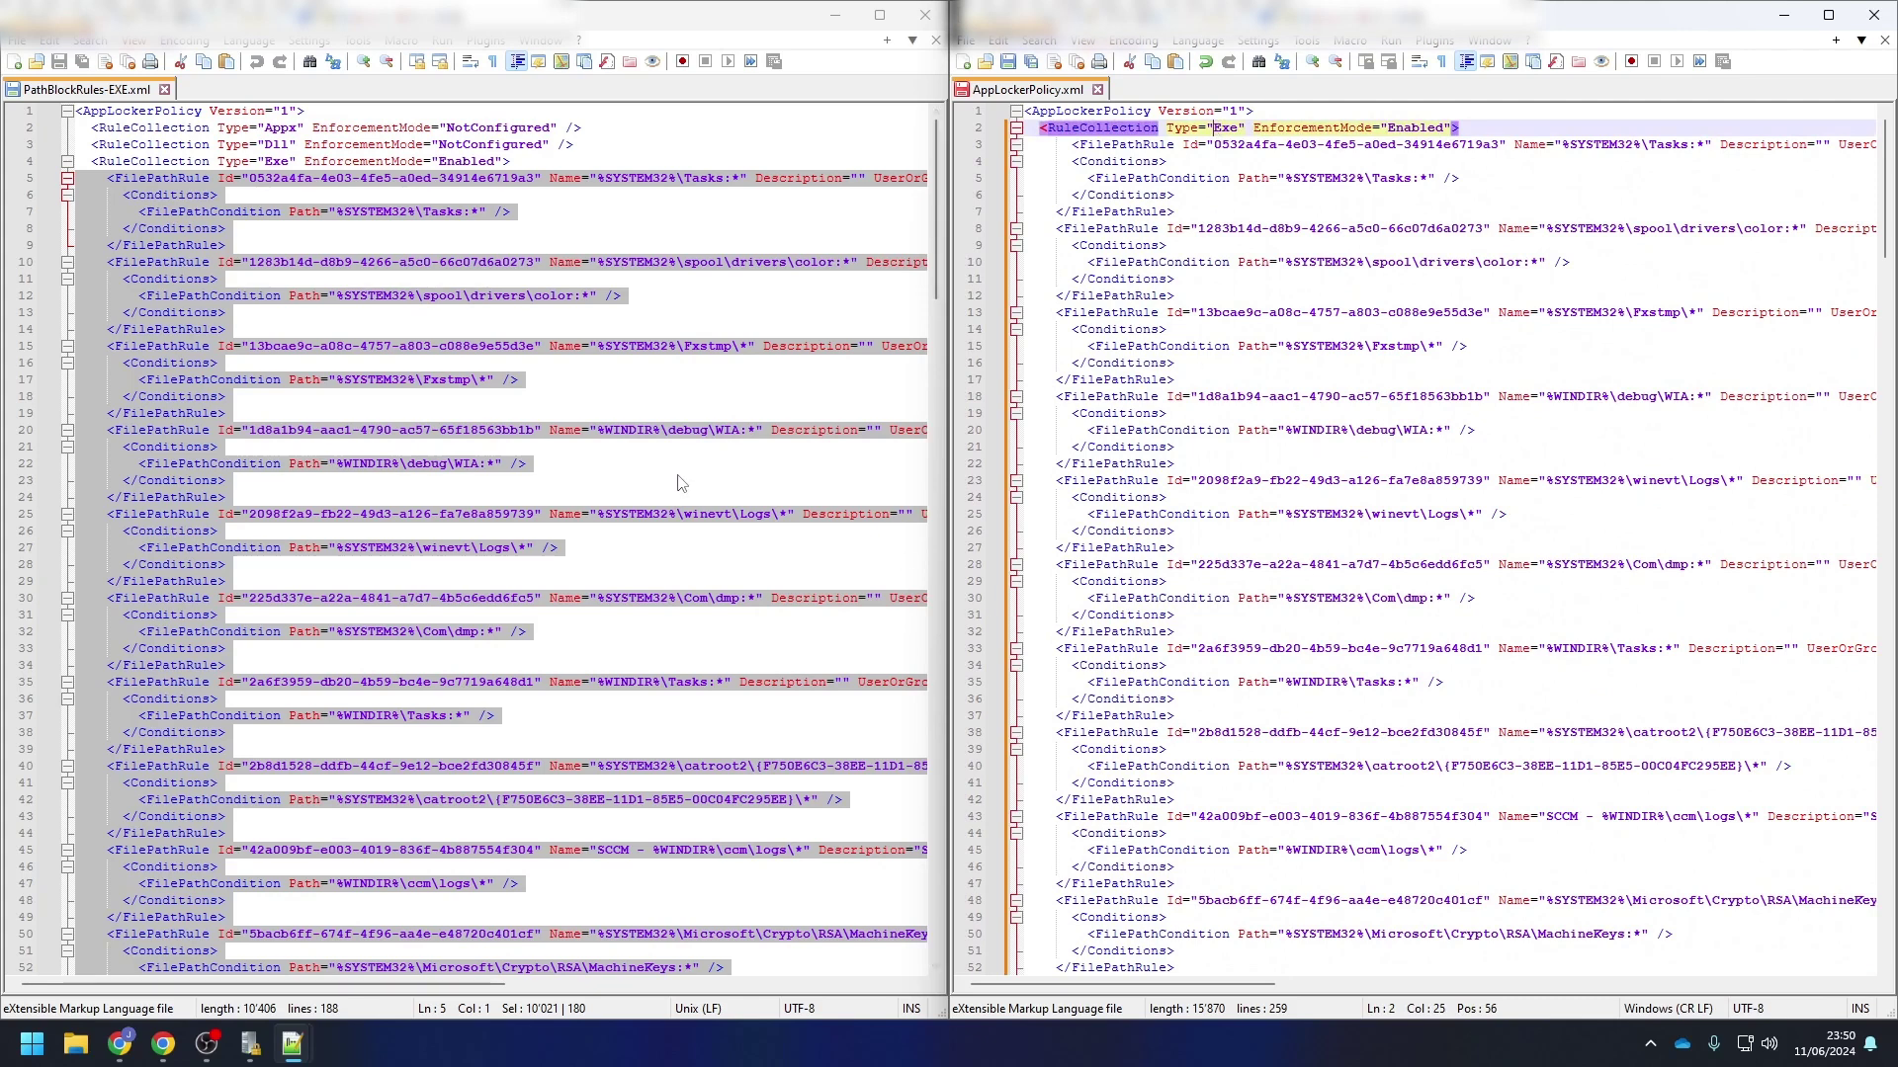
scroll(678, 486, down, 4)
scroll(678, 486, down, 2)
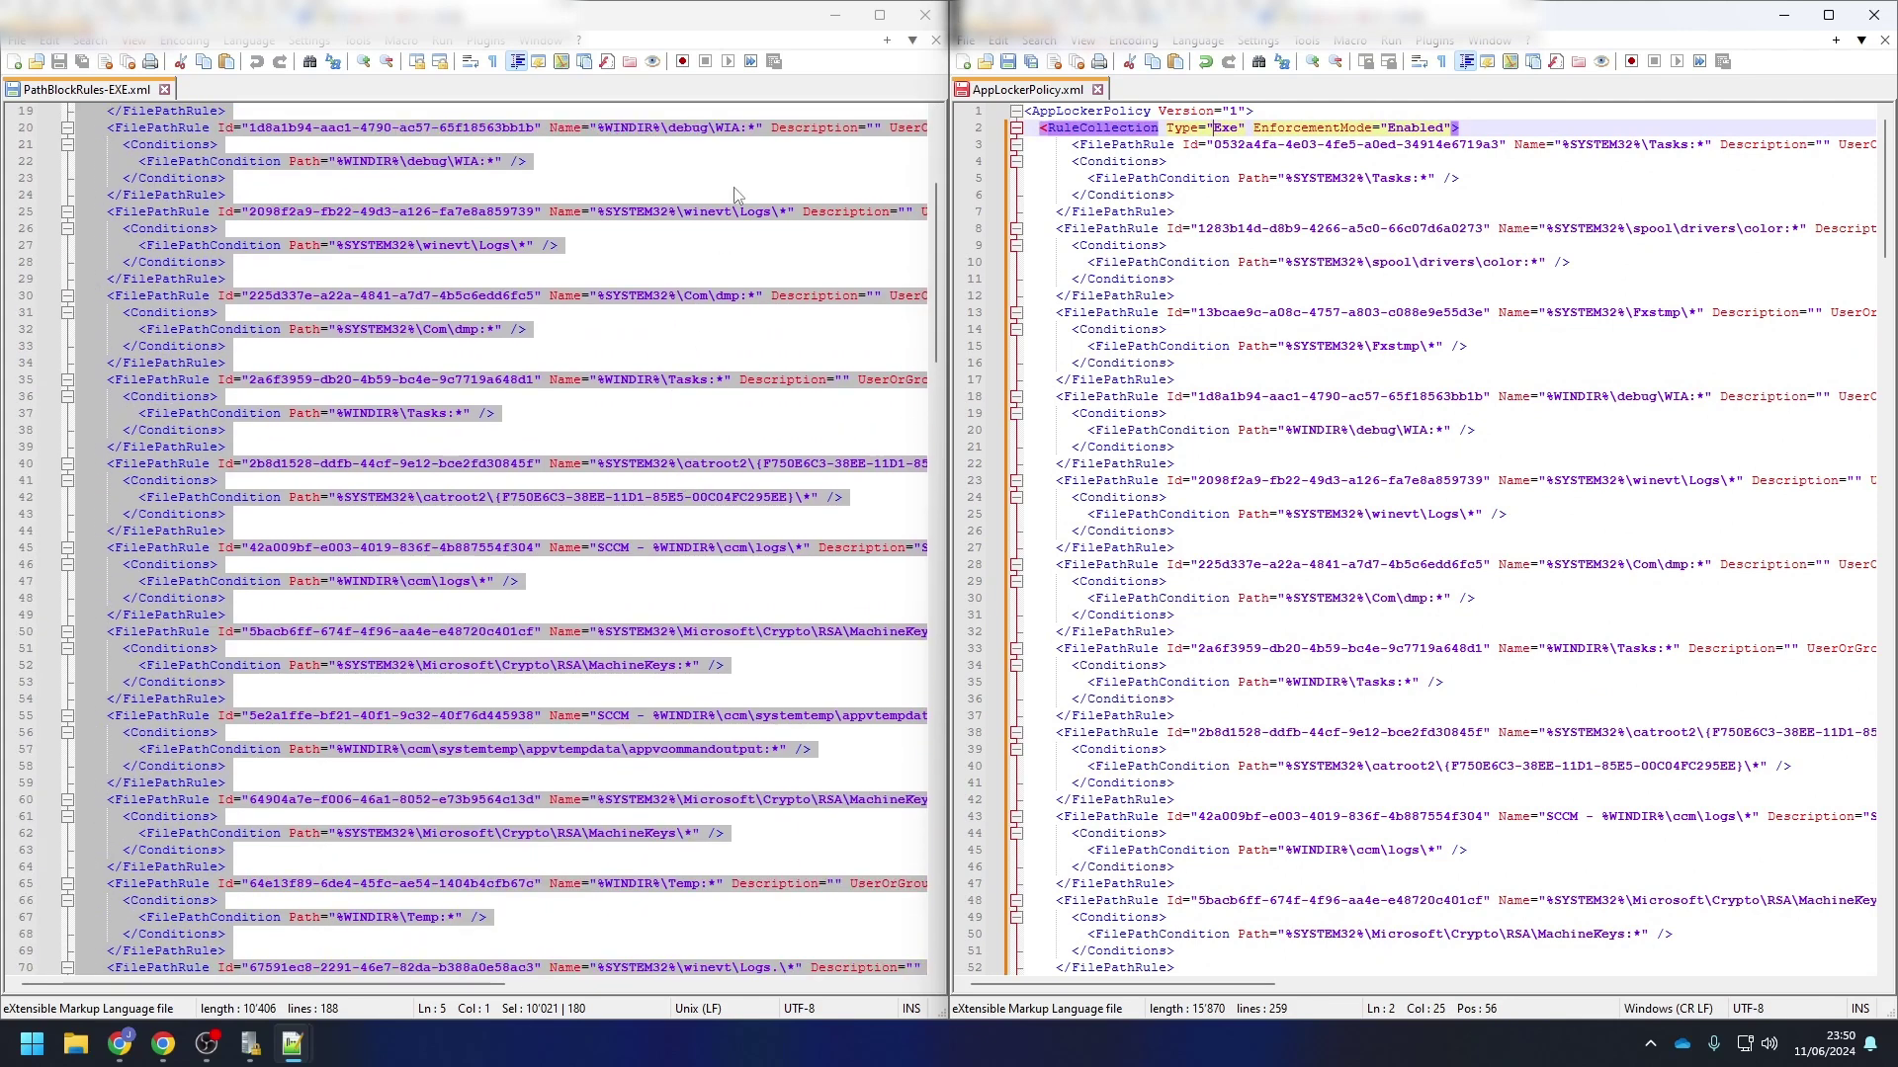
Close PathBlockRules-EXE.xml and open PathBlockRules-Scripts.xml from the desktop in Notepad++ beside the policy file
click(924, 18)
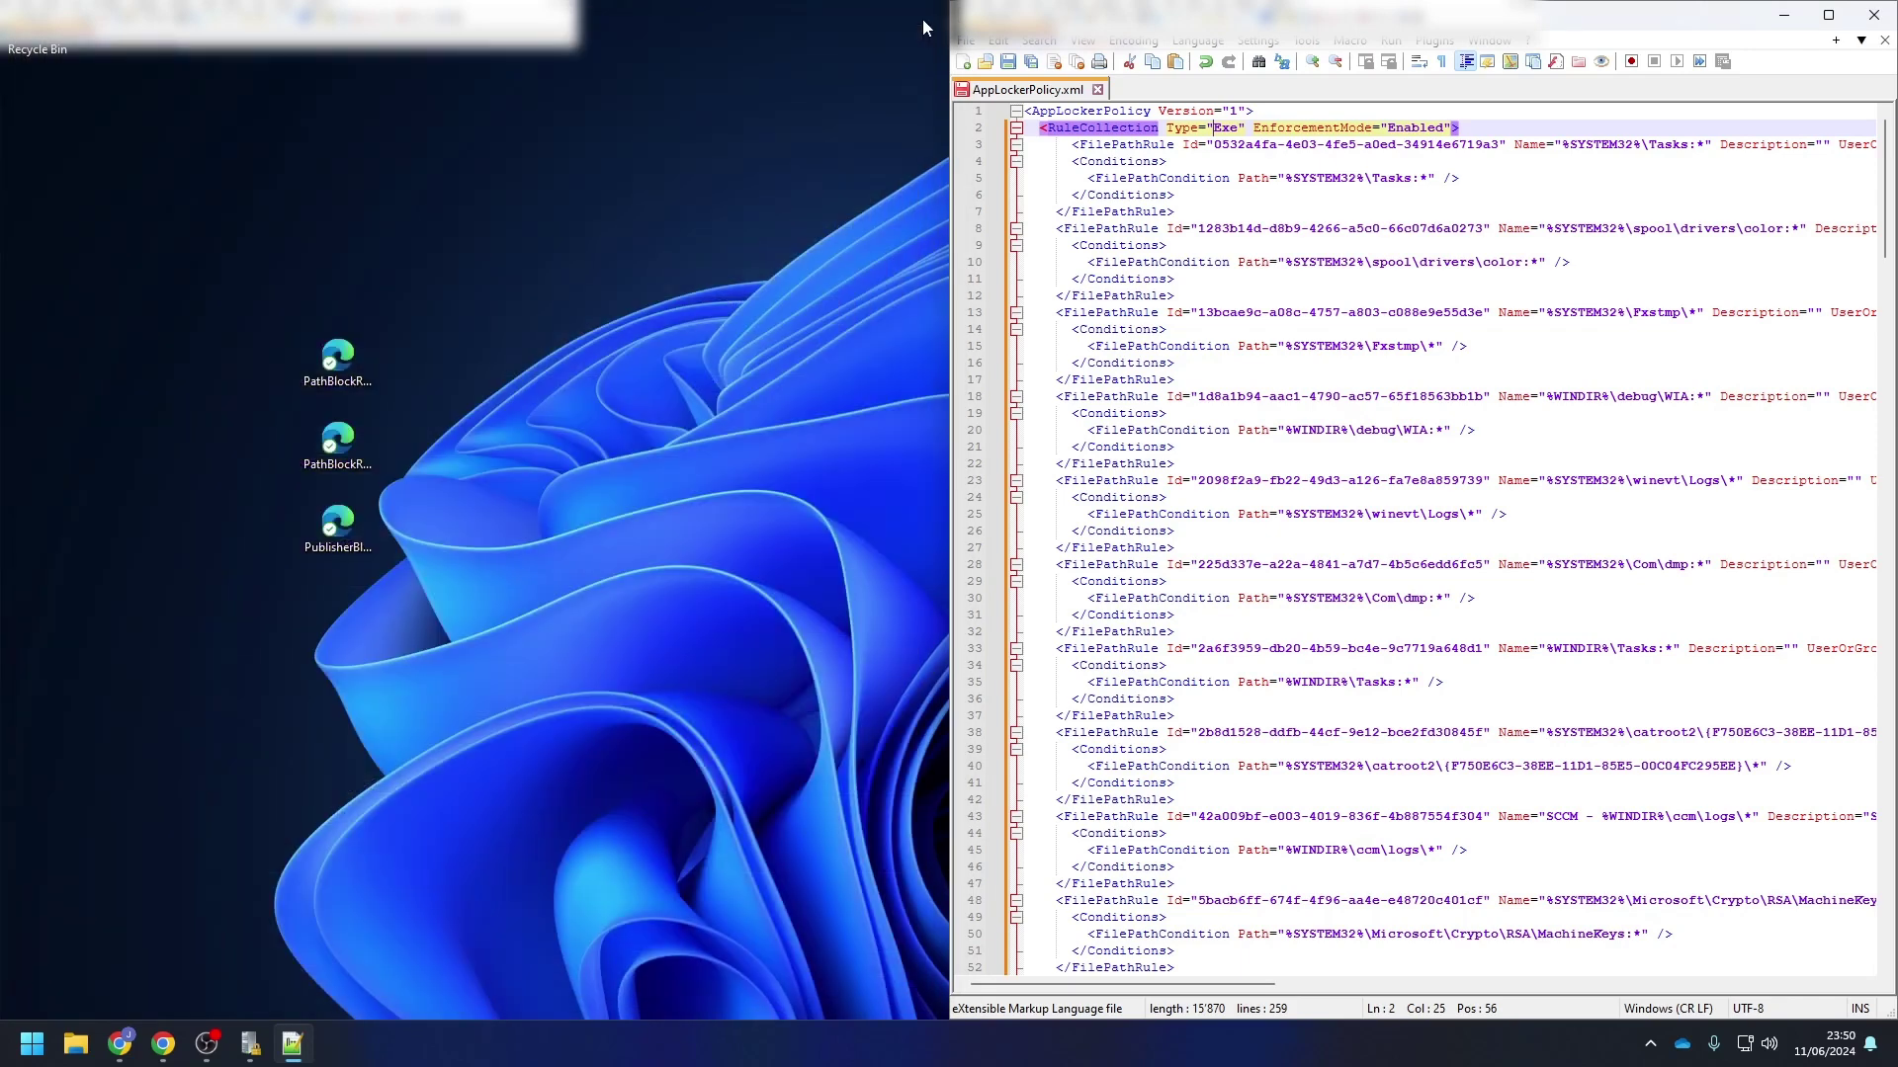
click(344, 450)
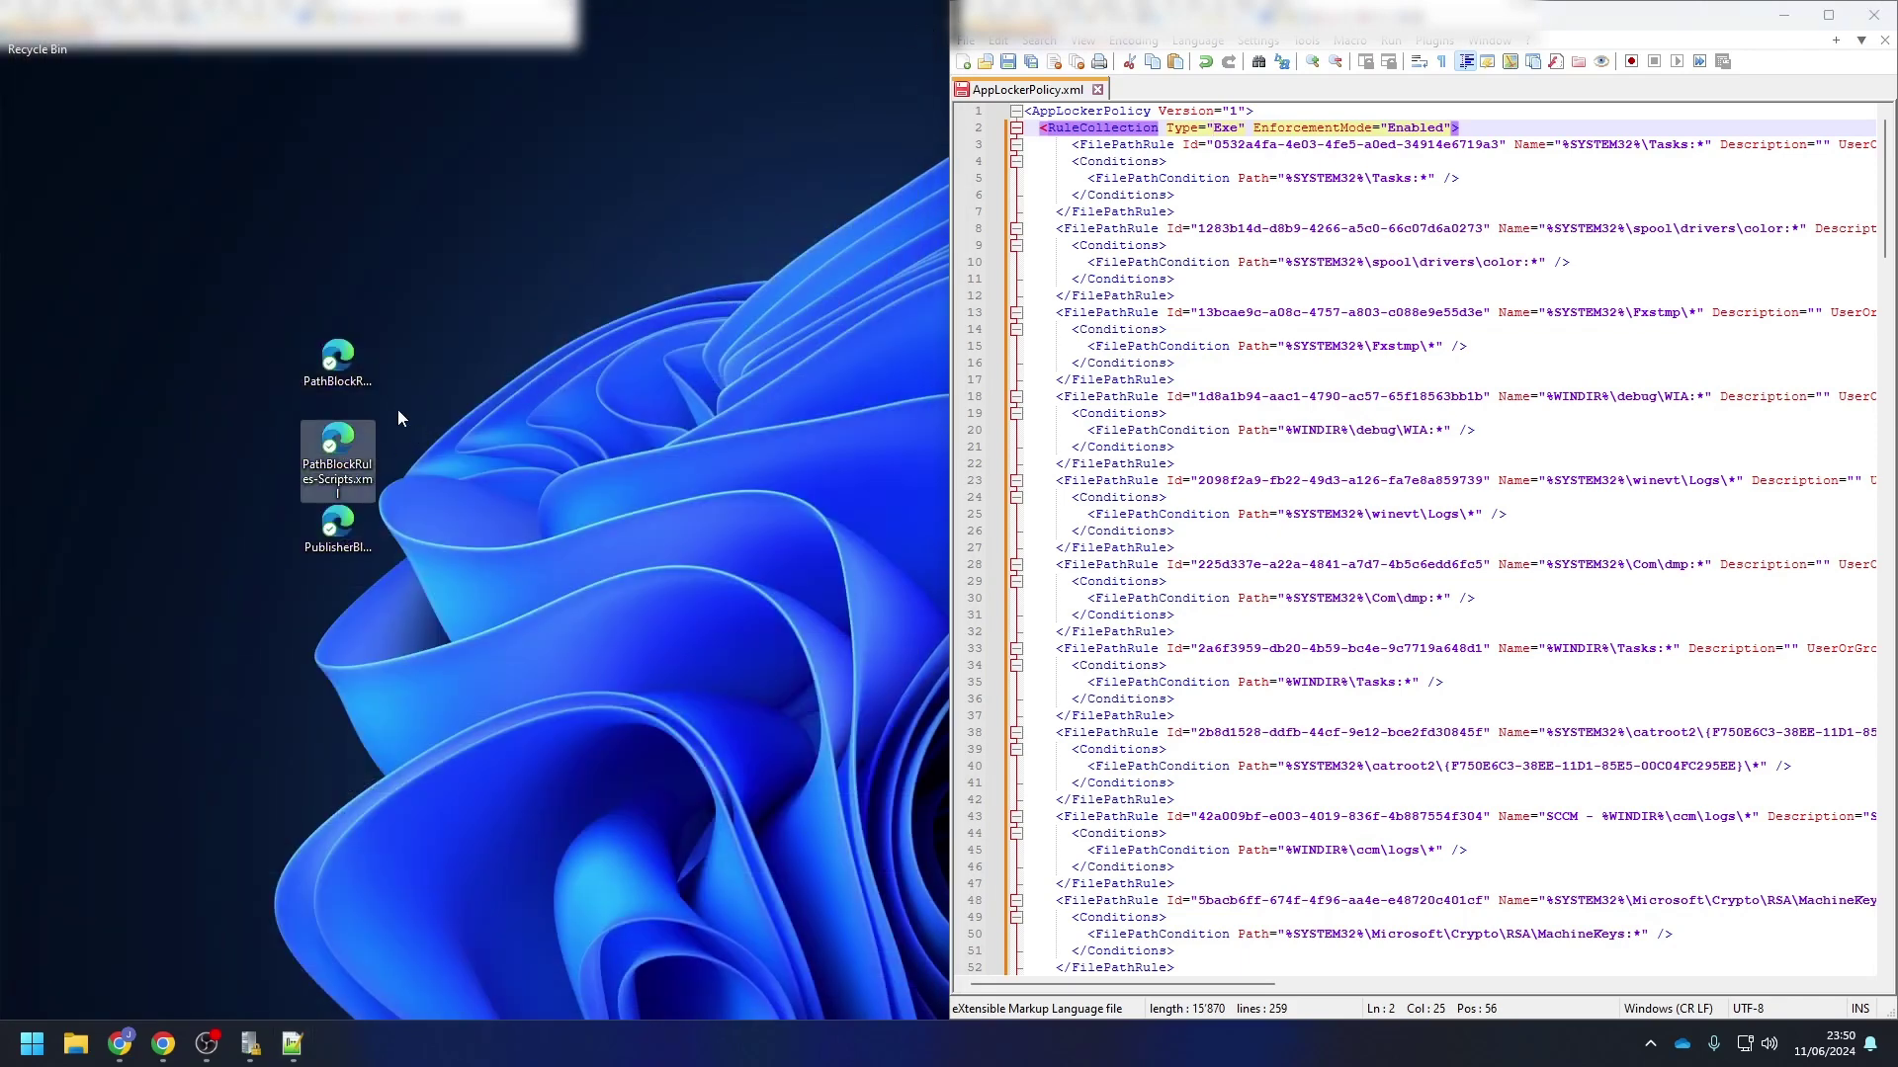
click(358, 354)
click(356, 435)
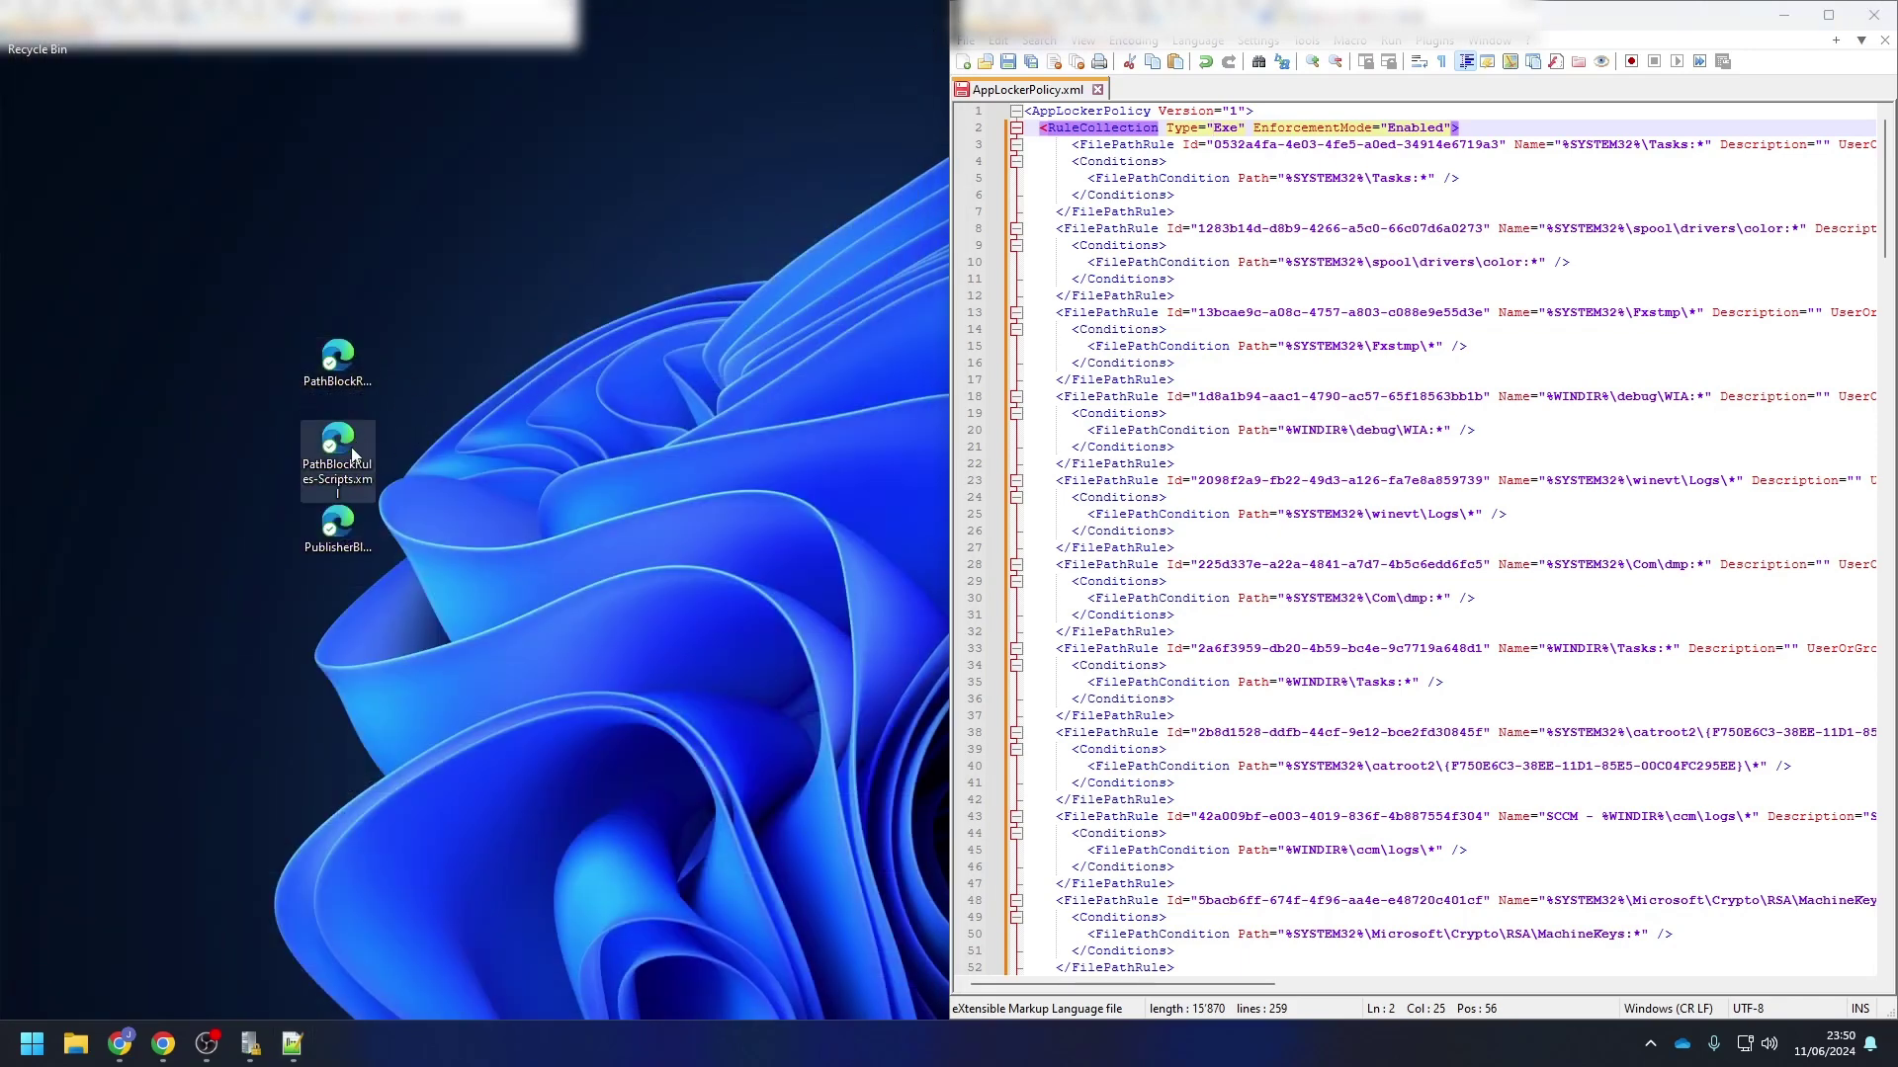
right_click(353, 447)
click(455, 879)
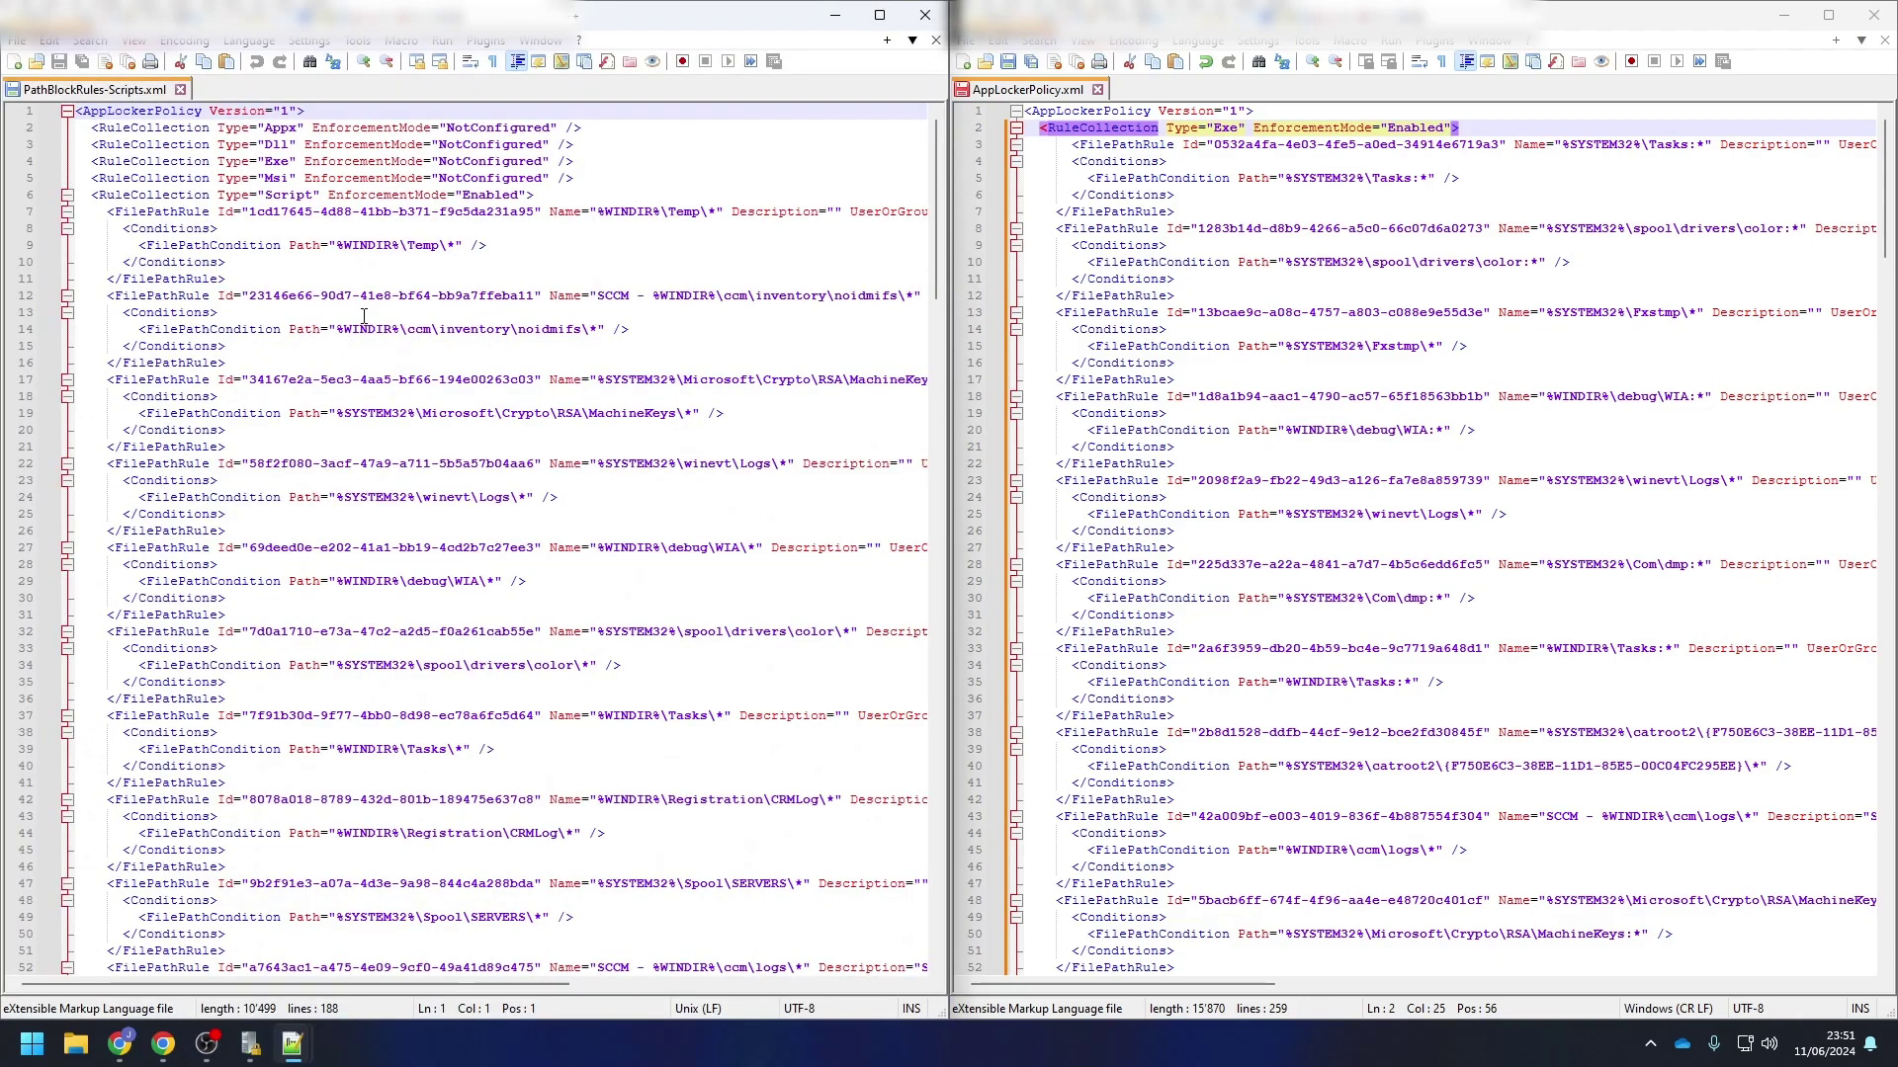
Locate the Script RuleCollection in both PathBlockRules-Scripts.xml and AppLockerPolicy.xml
click(290, 195)
scroll(1246, 488, down, 20)
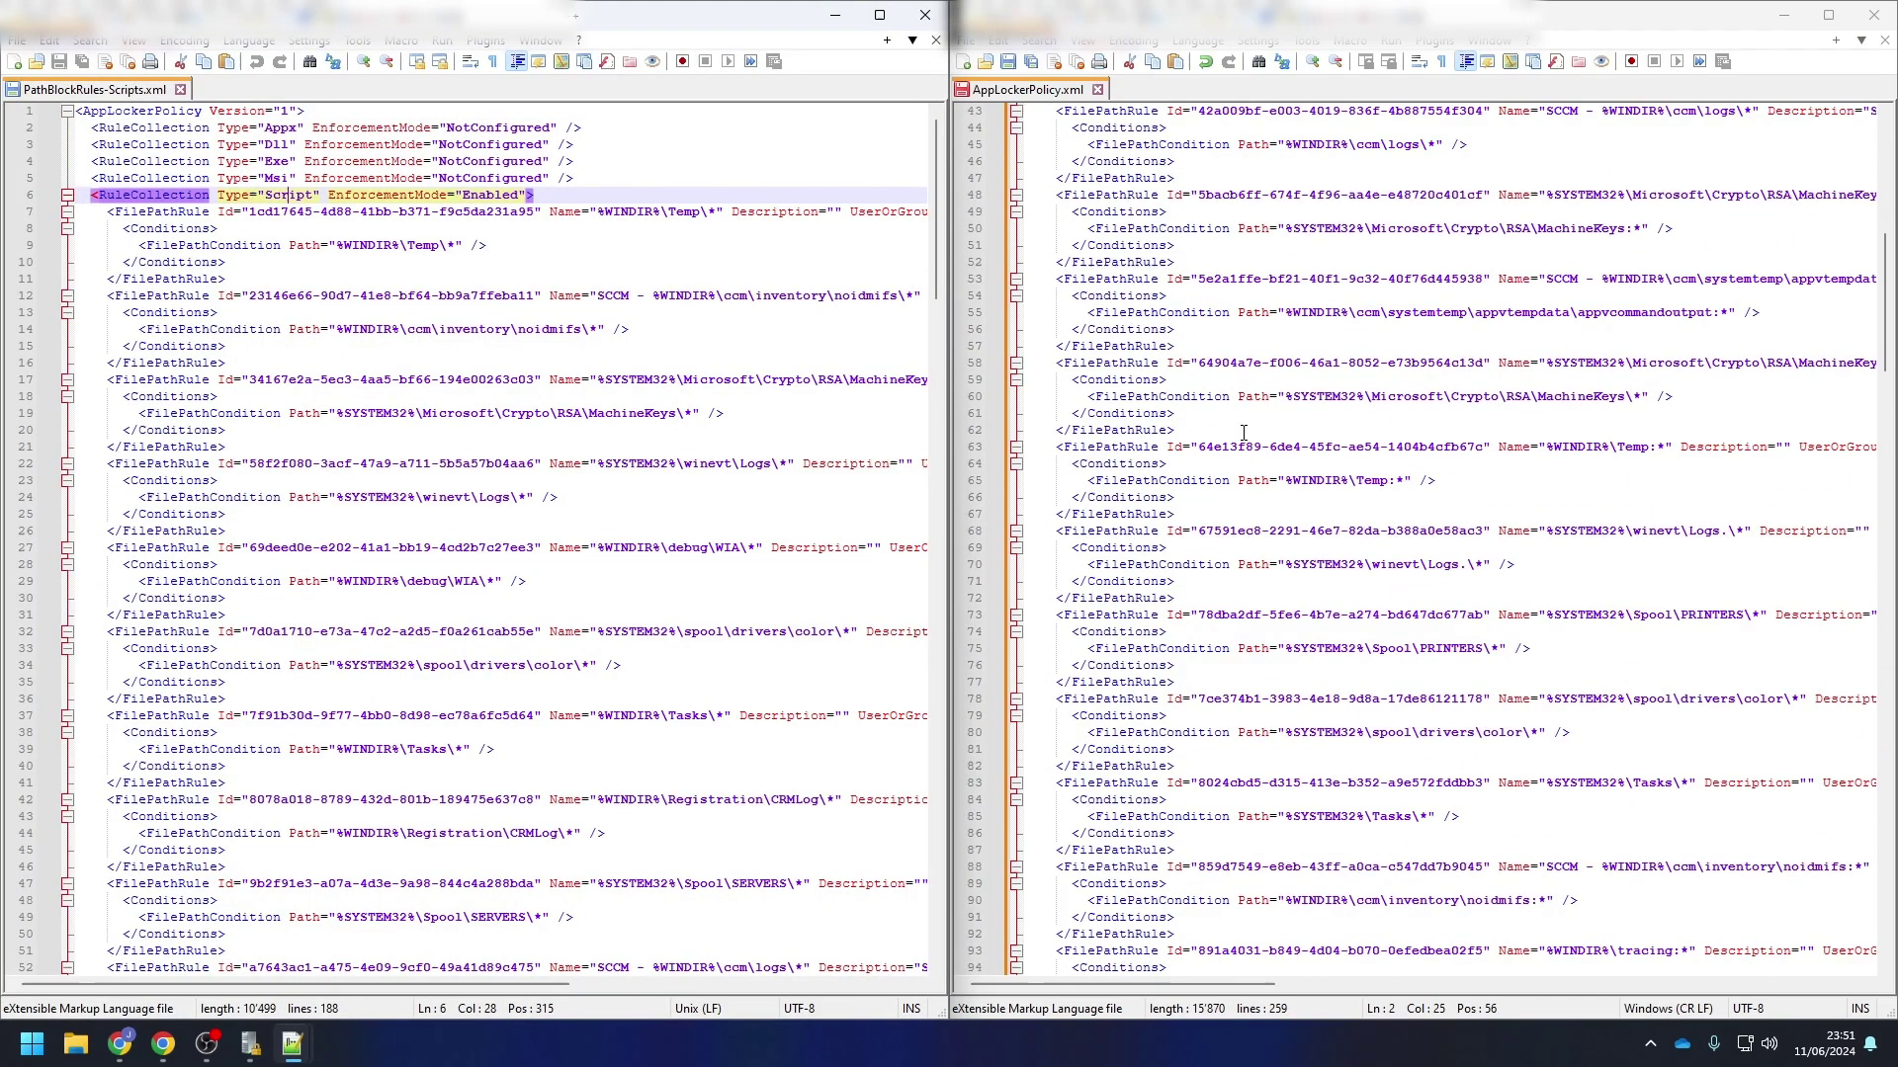
scroll(1246, 489, down, 20)
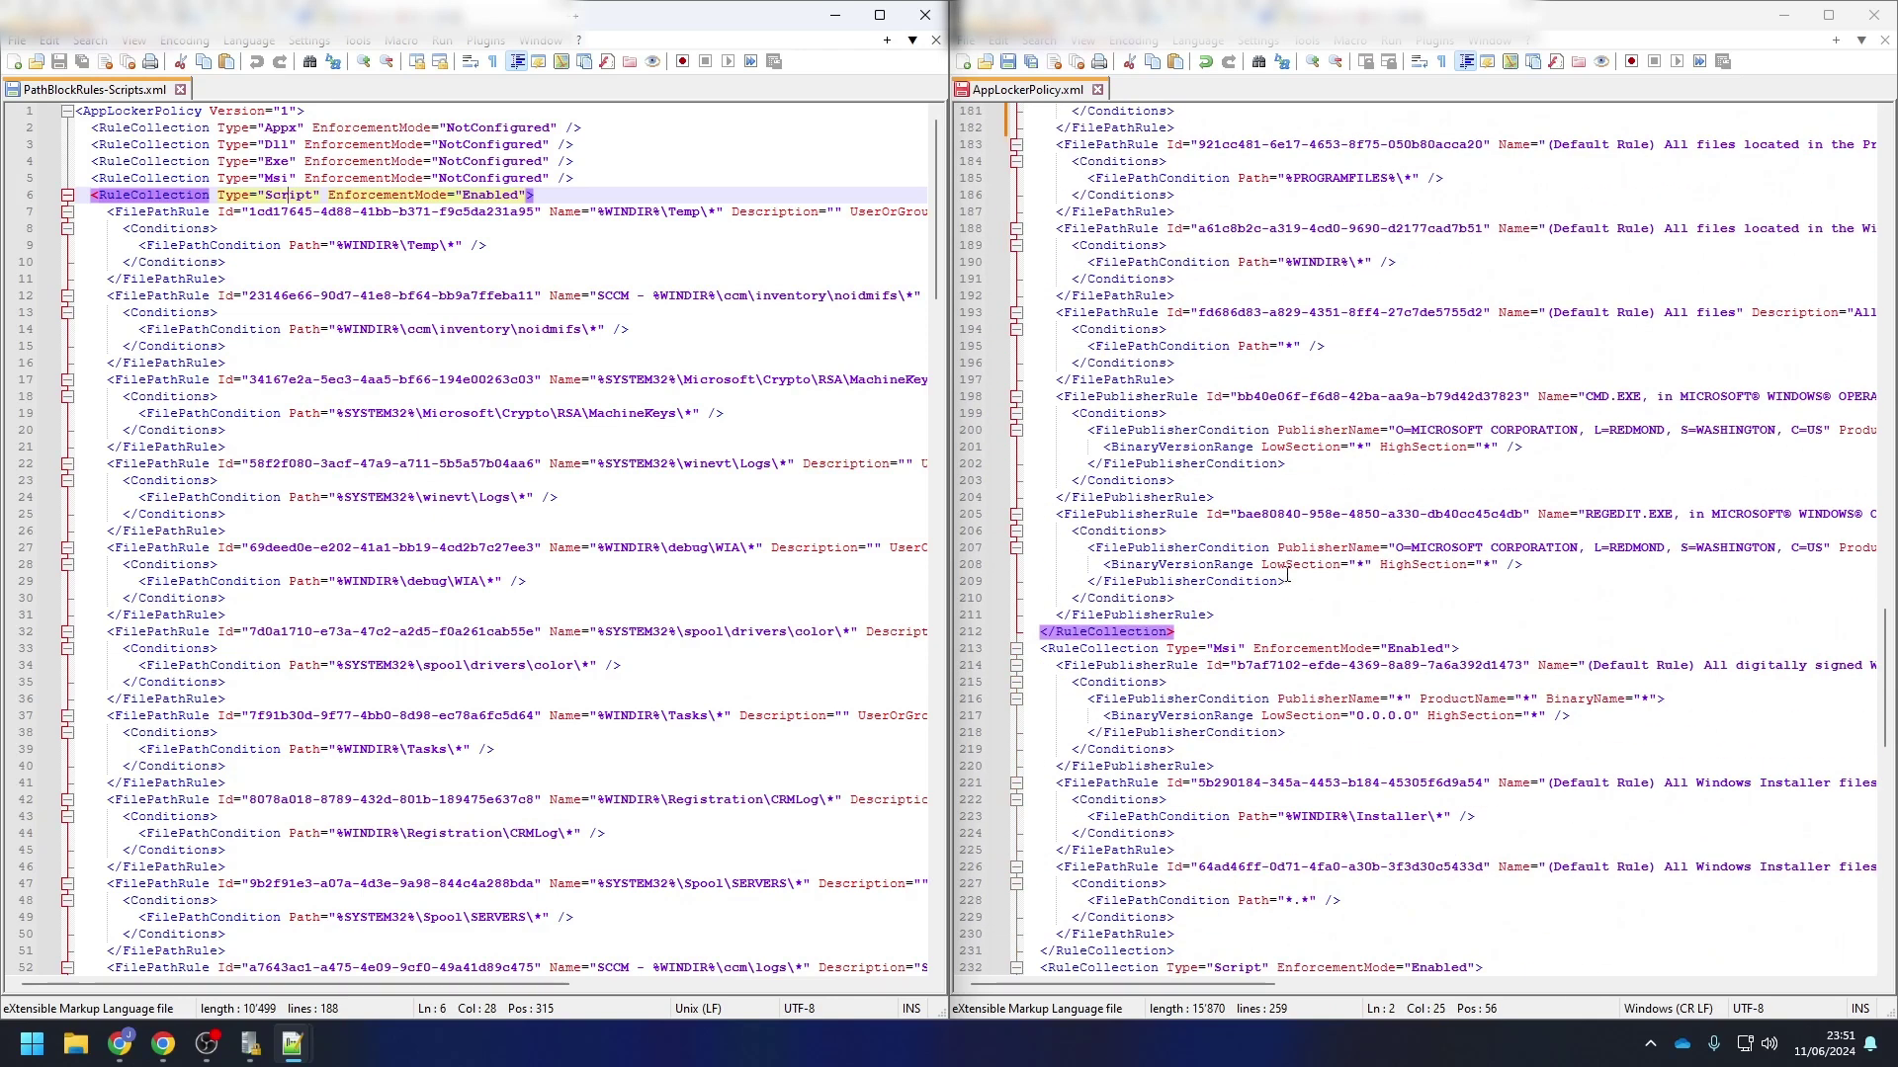
scroll(1287, 574, down, 1)
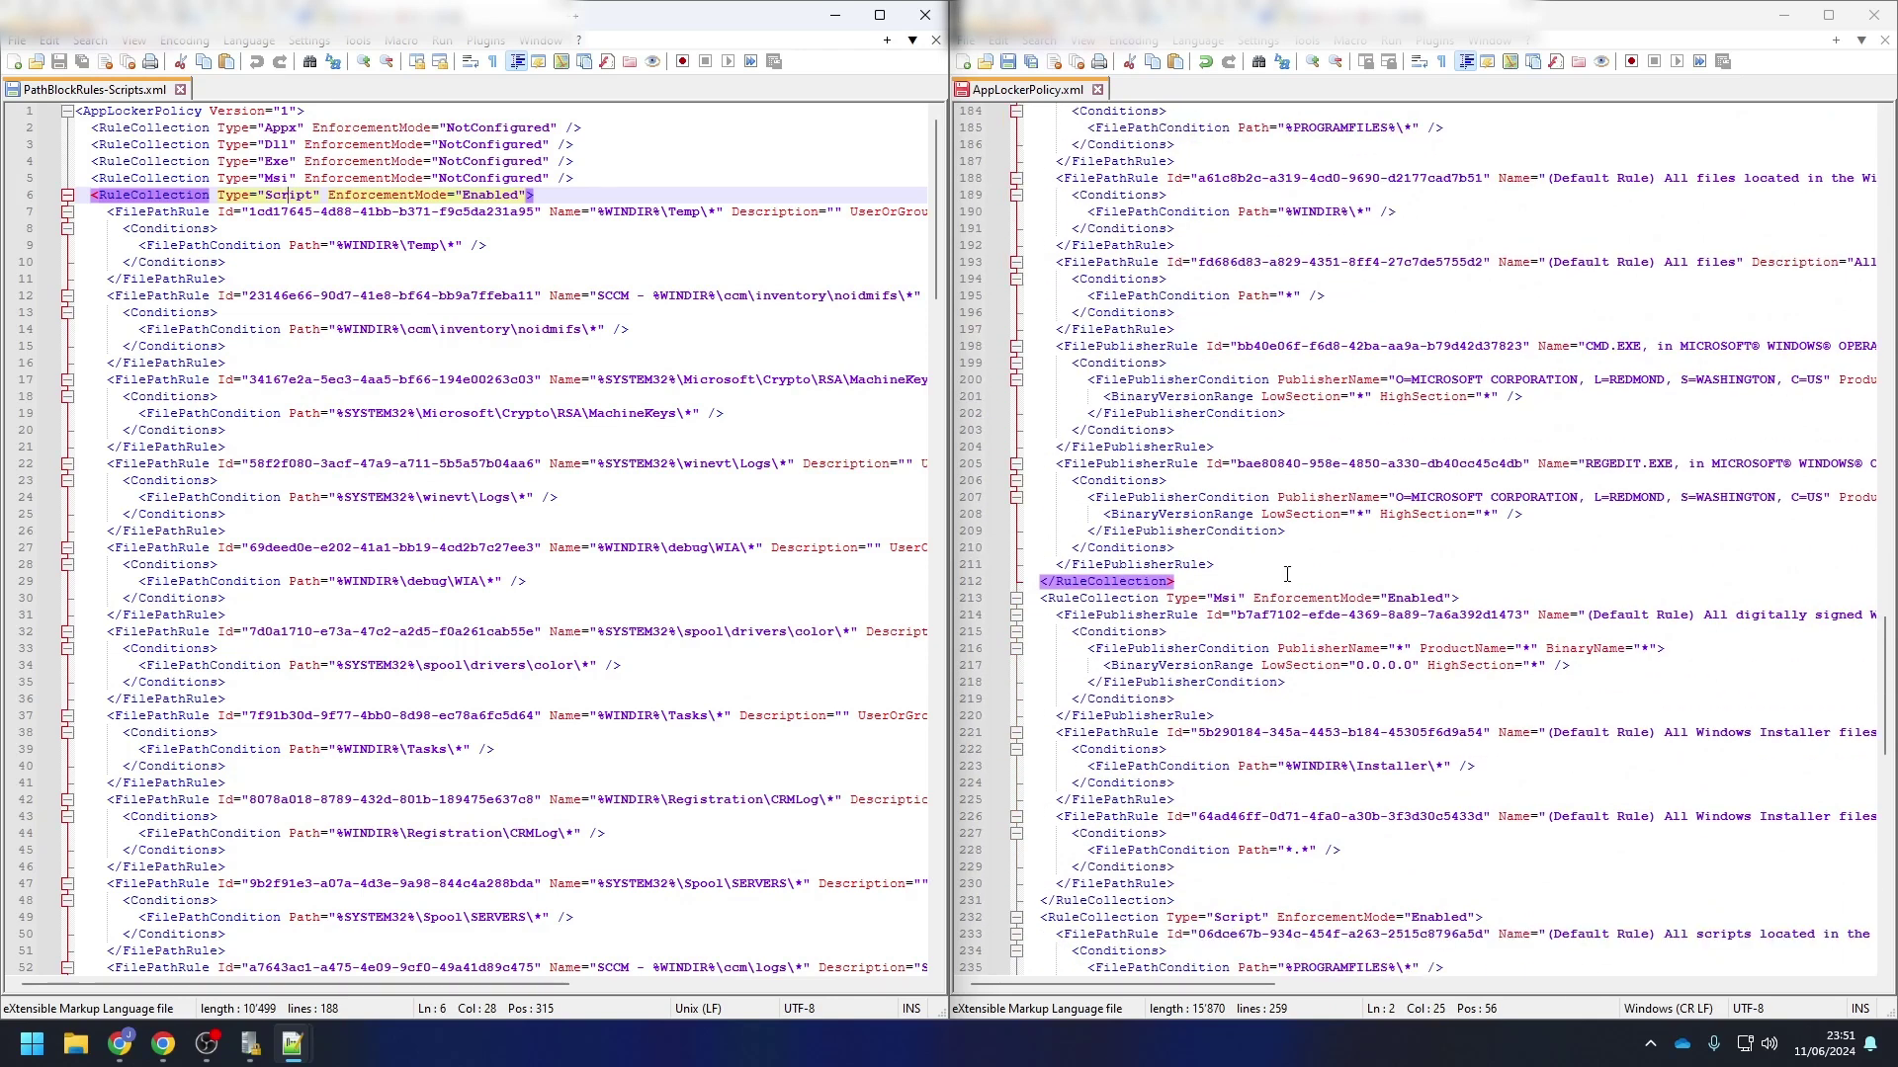
scroll(1287, 574, down, 1)
click(1234, 867)
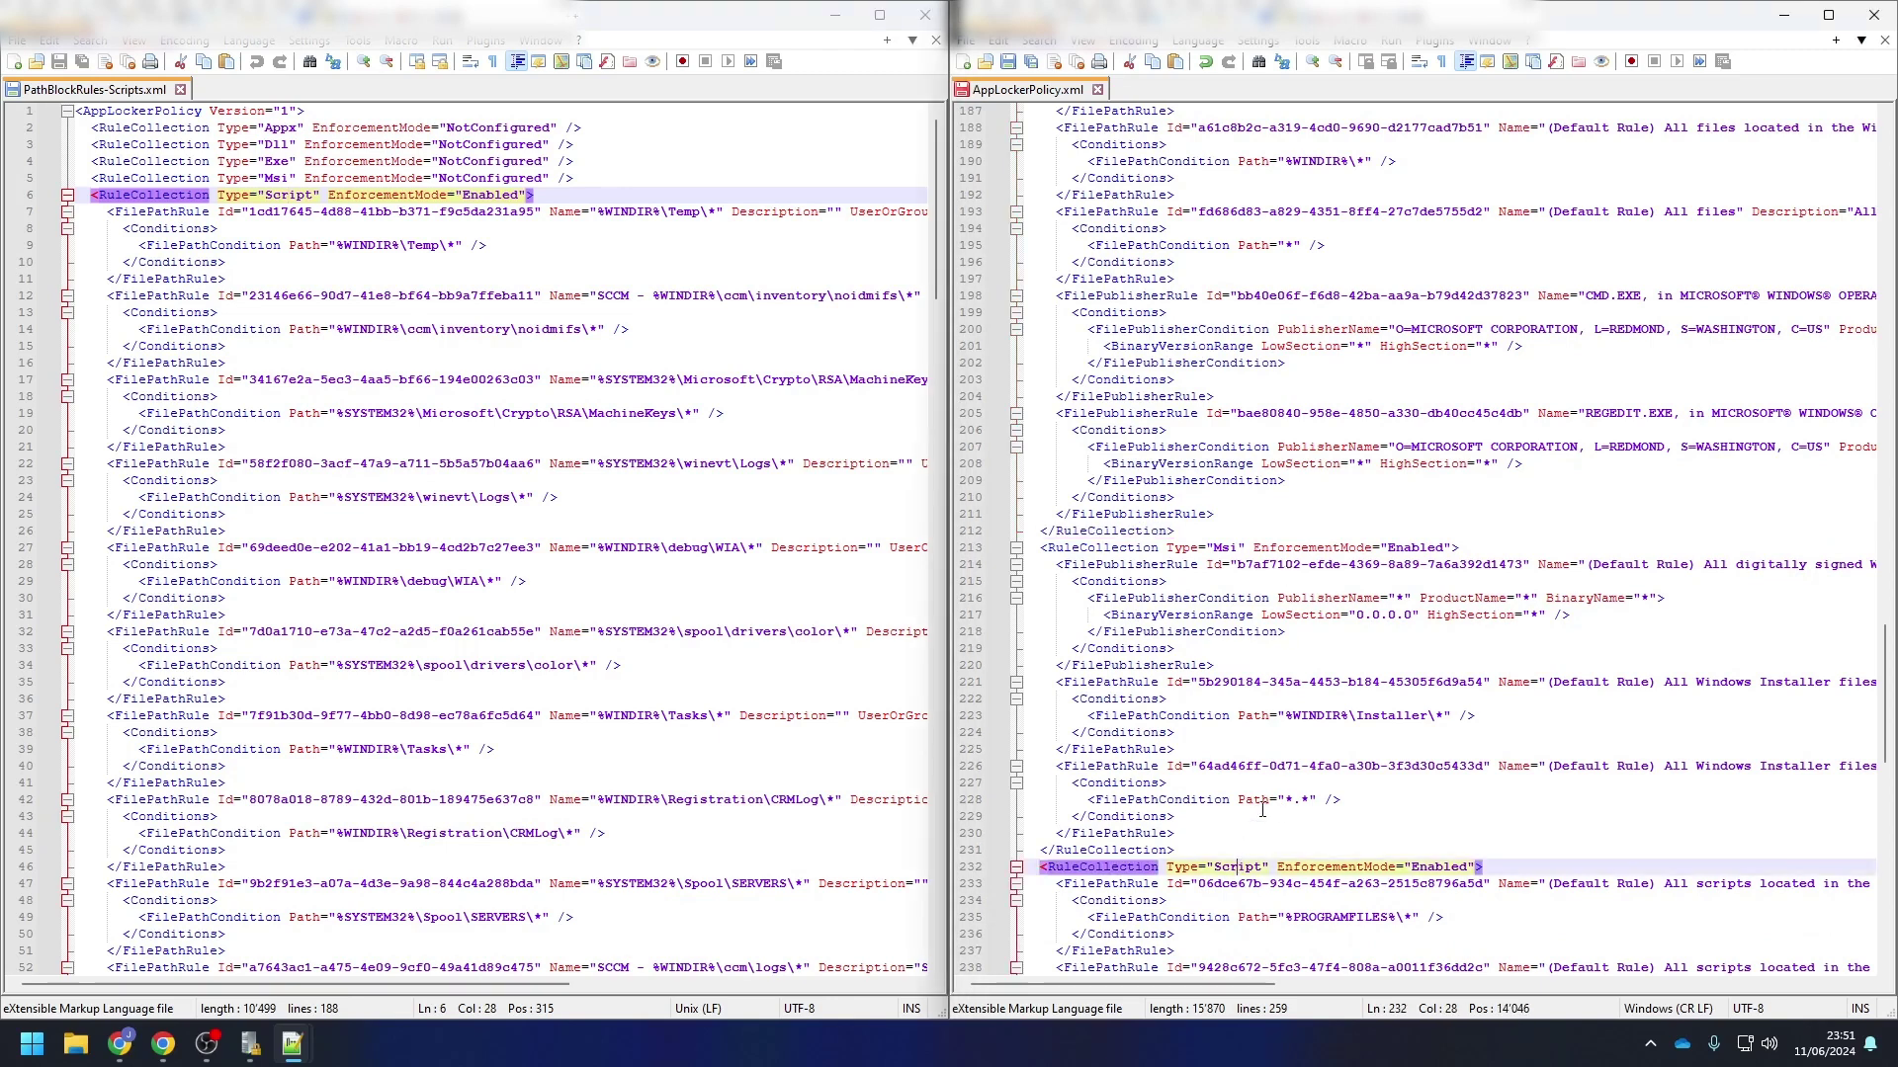
scroll(1254, 498, down, 14)
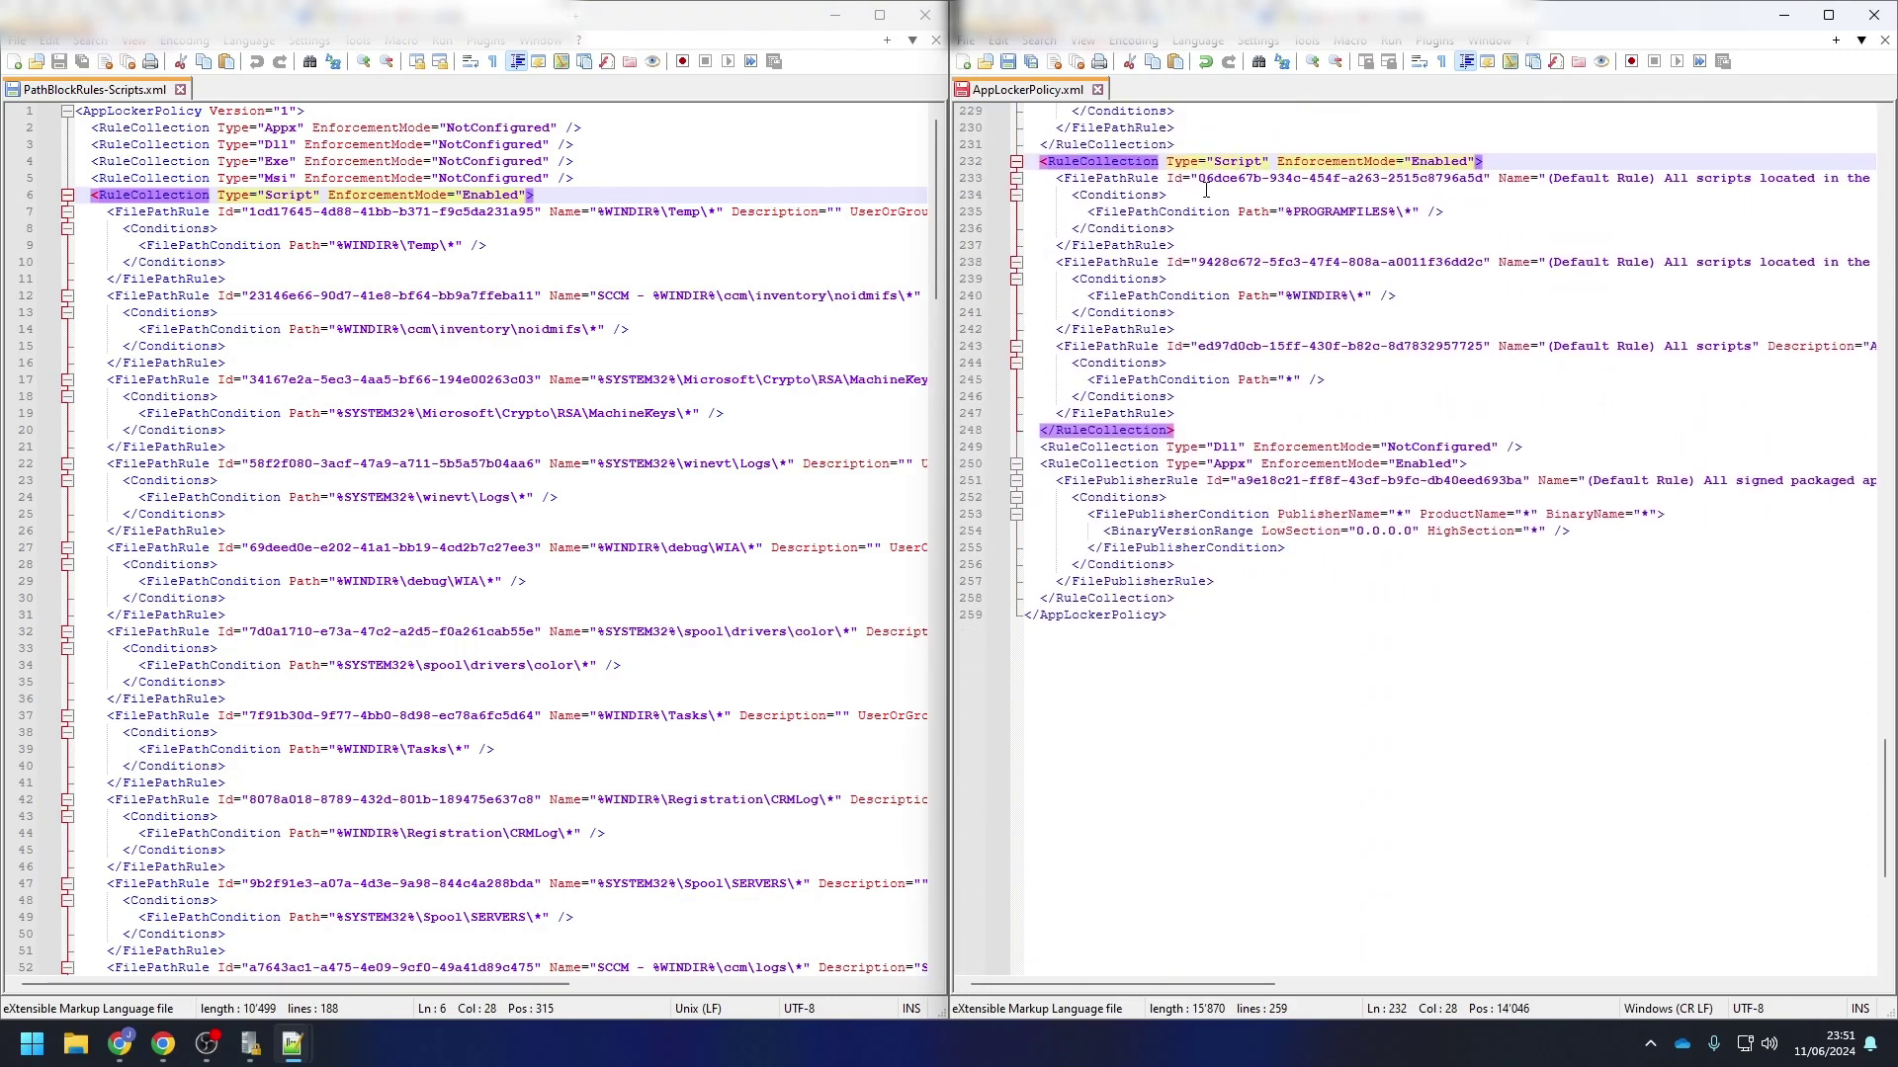
Copy every FilePathRule inside the Script RuleCollection of PathBlockRules-Scripts.xml, leaving out the enclosing RuleCollection tags
scroll(358, 614, down, 20)
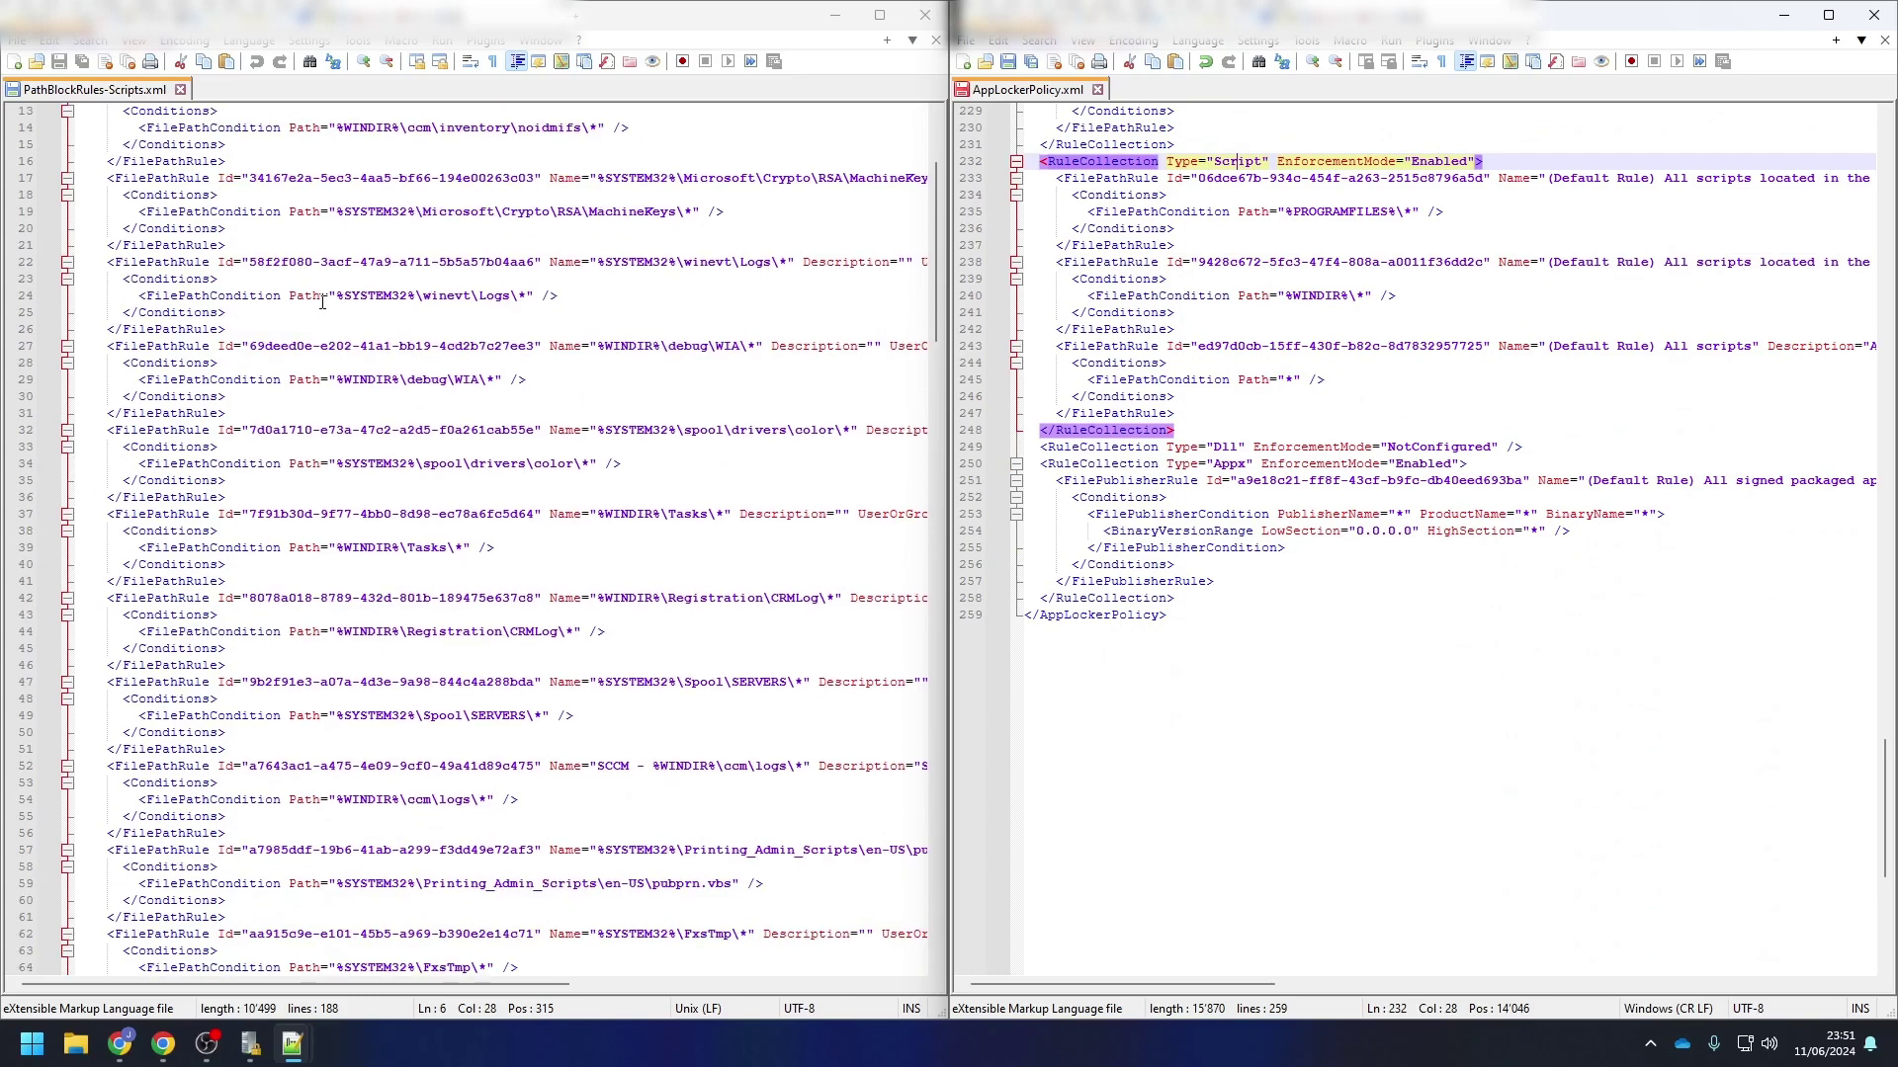
scroll(358, 614, down, 20)
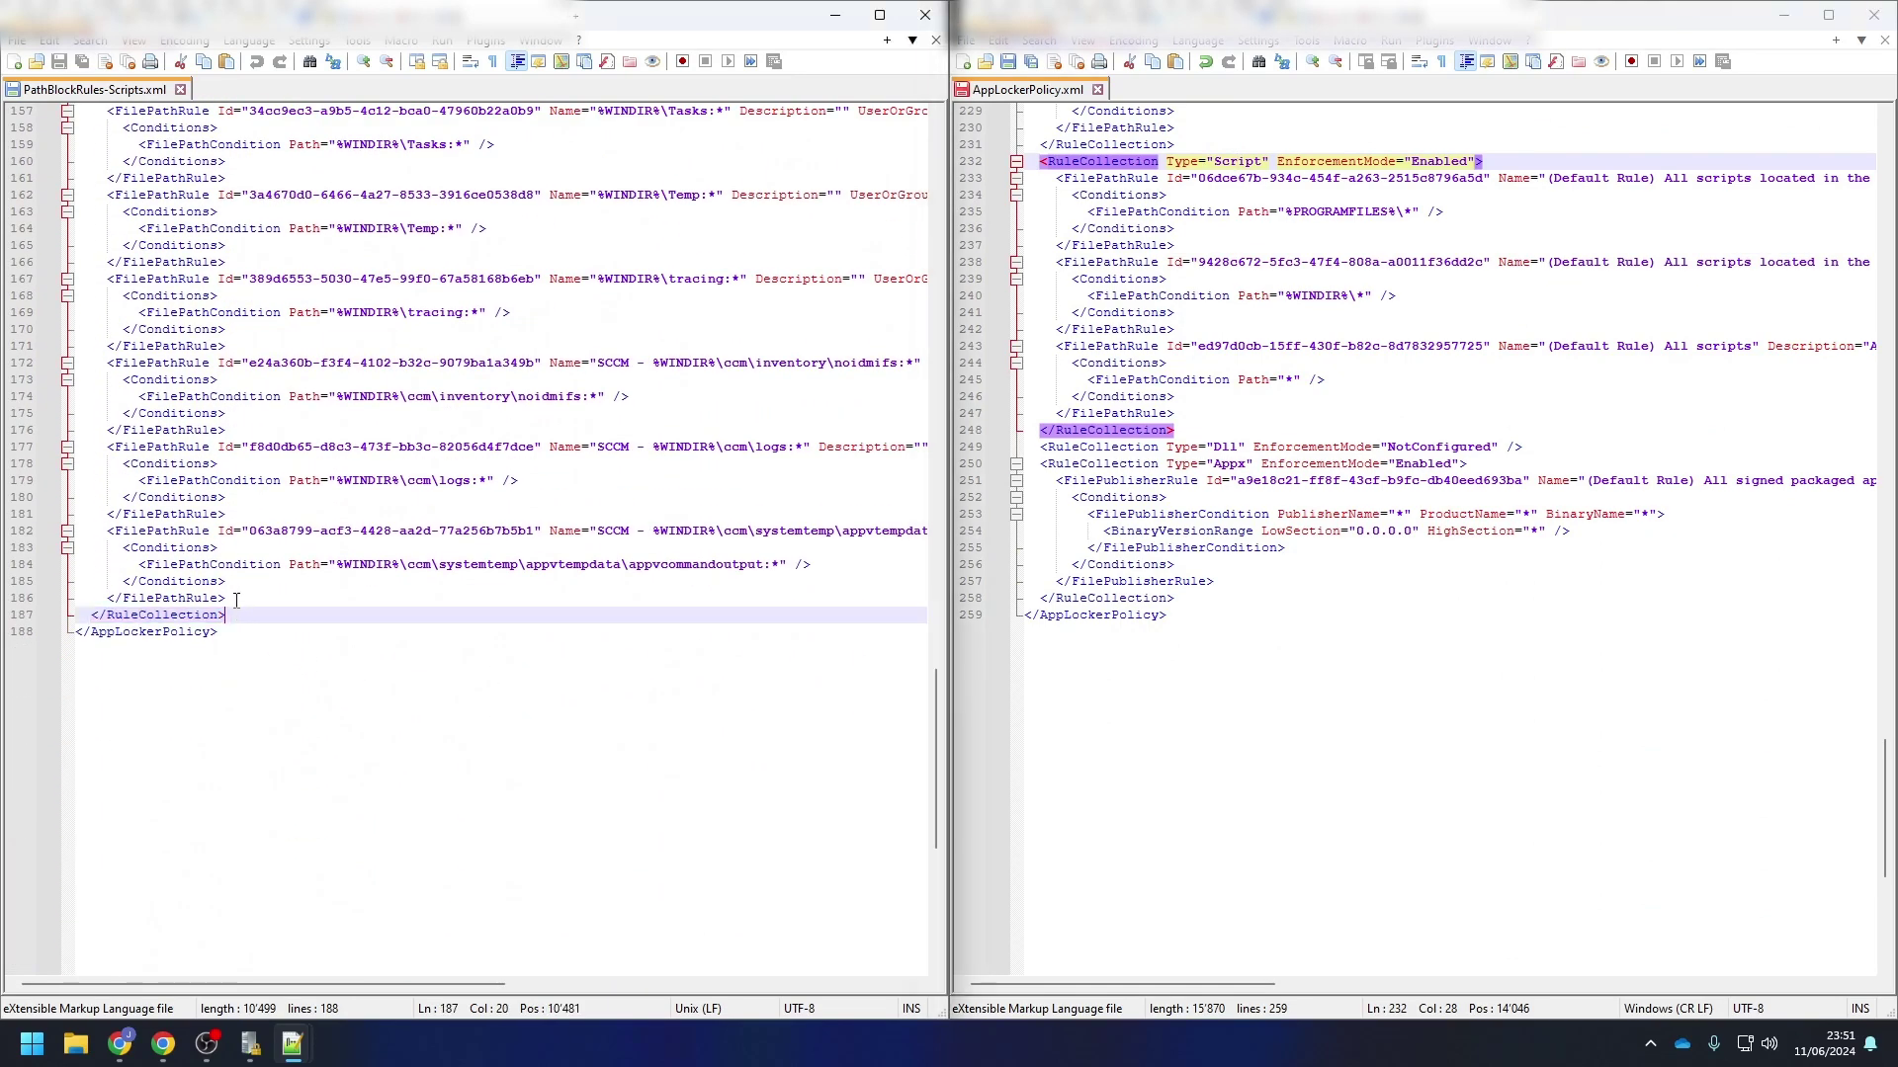
drag(233, 599, 53, 214)
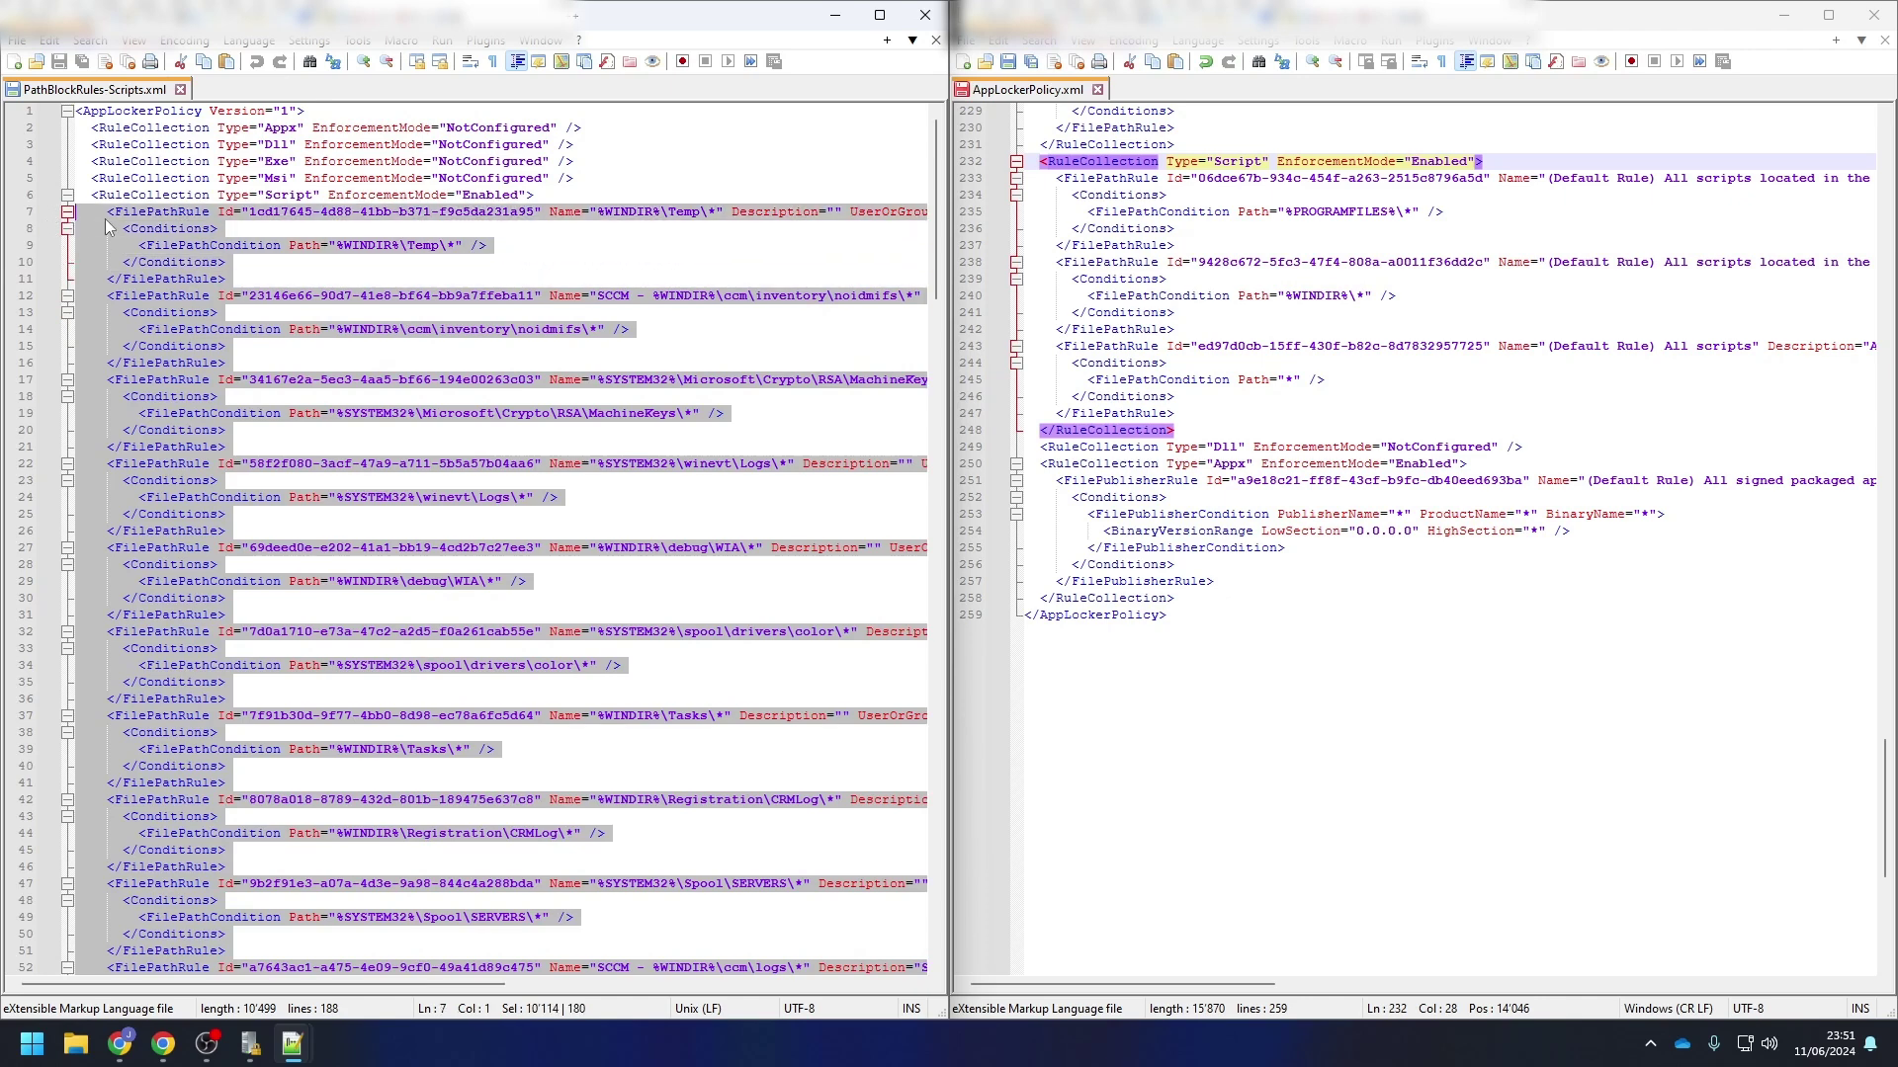
Paste the copied script rules on a new line directly below the Script RuleCollection opening tag in AppLockerPolicy.xml and check their placement
click(1358, 158)
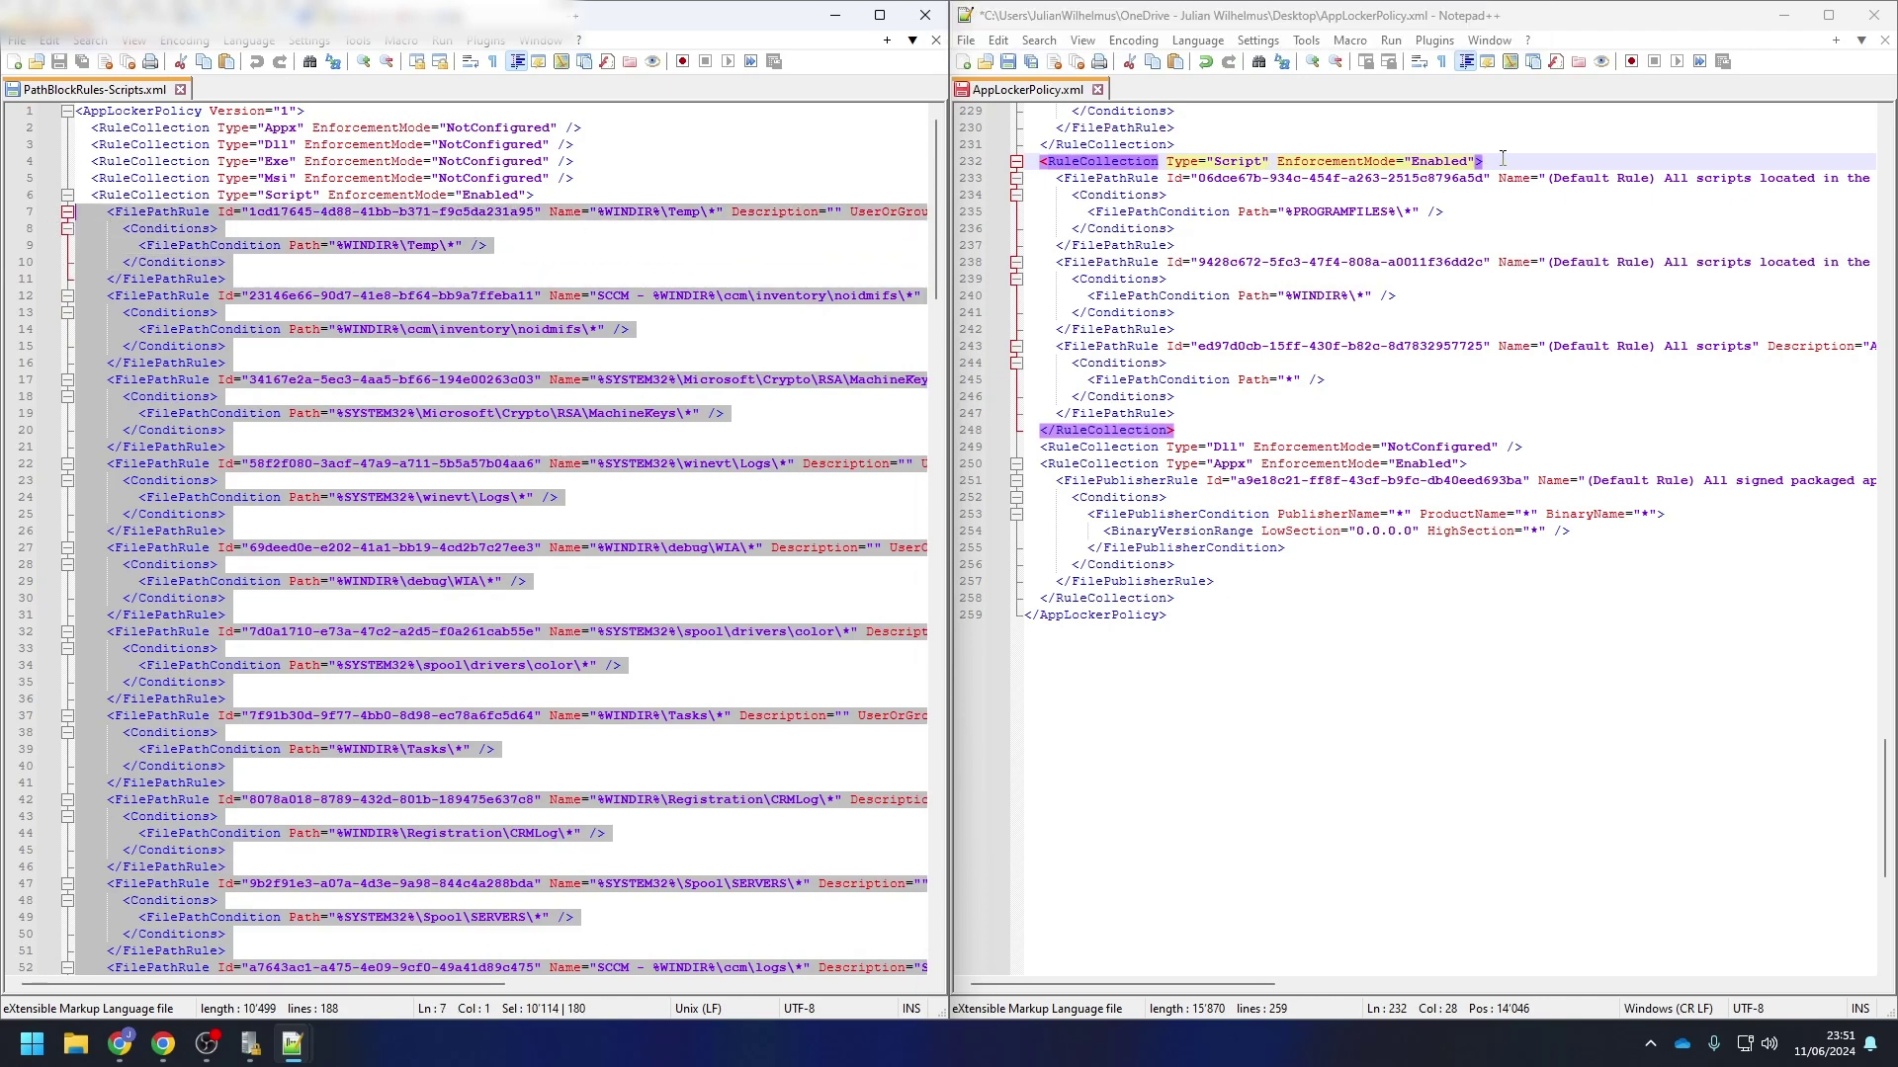
key(Return)
key(ctrl+v)
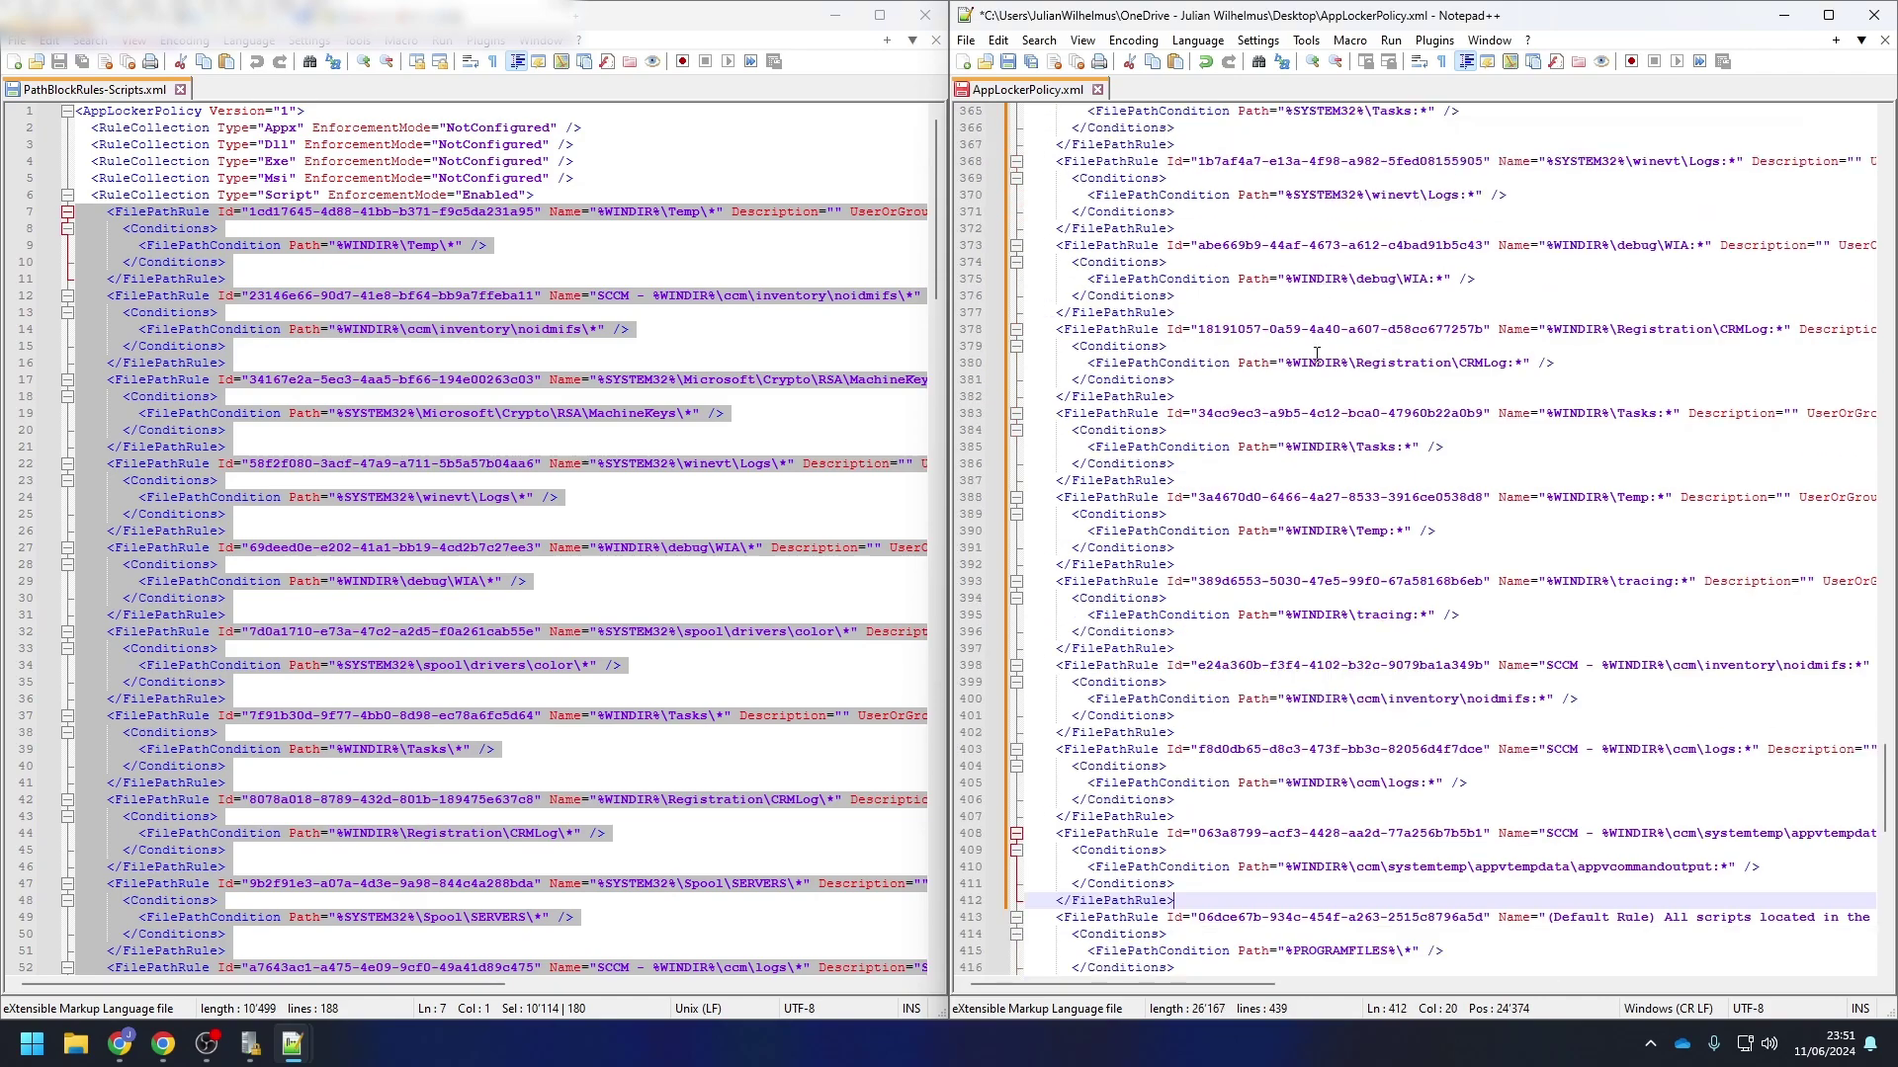
scroll(1315, 371, up, 20)
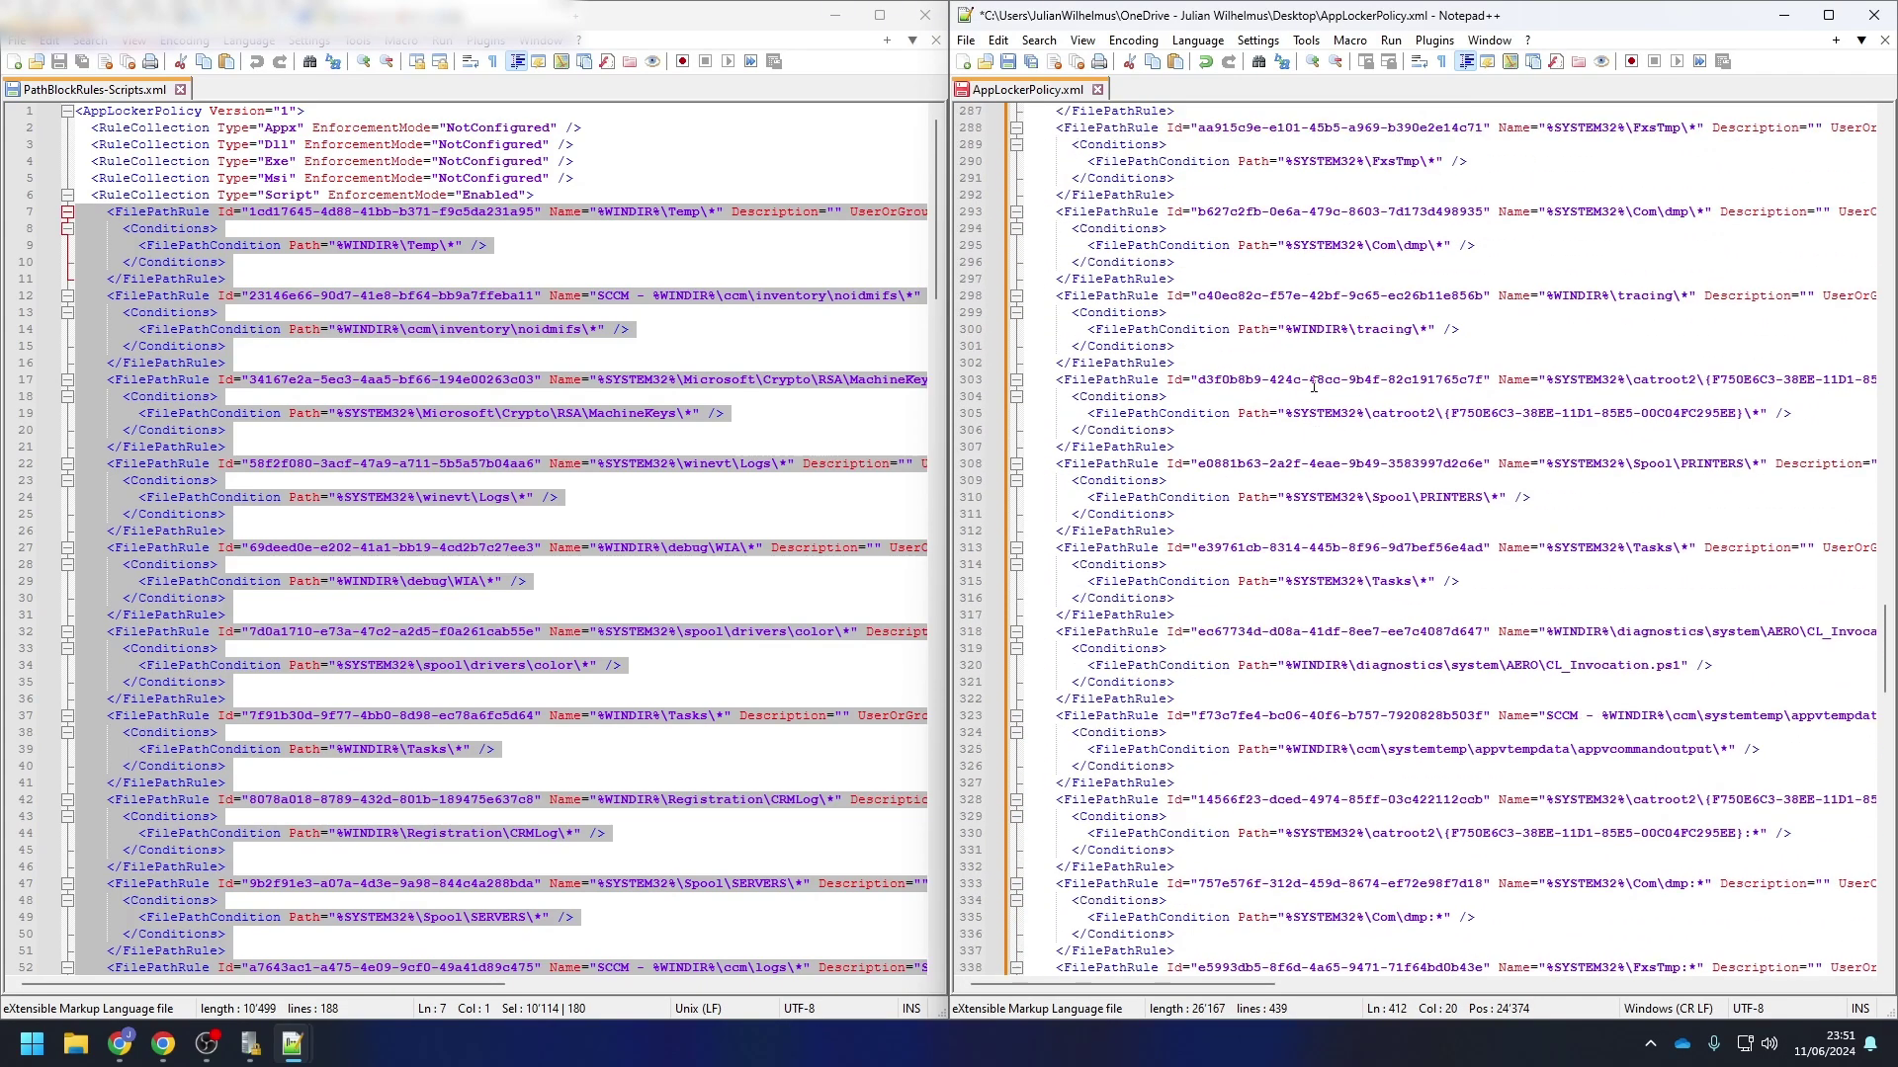
scroll(1314, 385, up, 20)
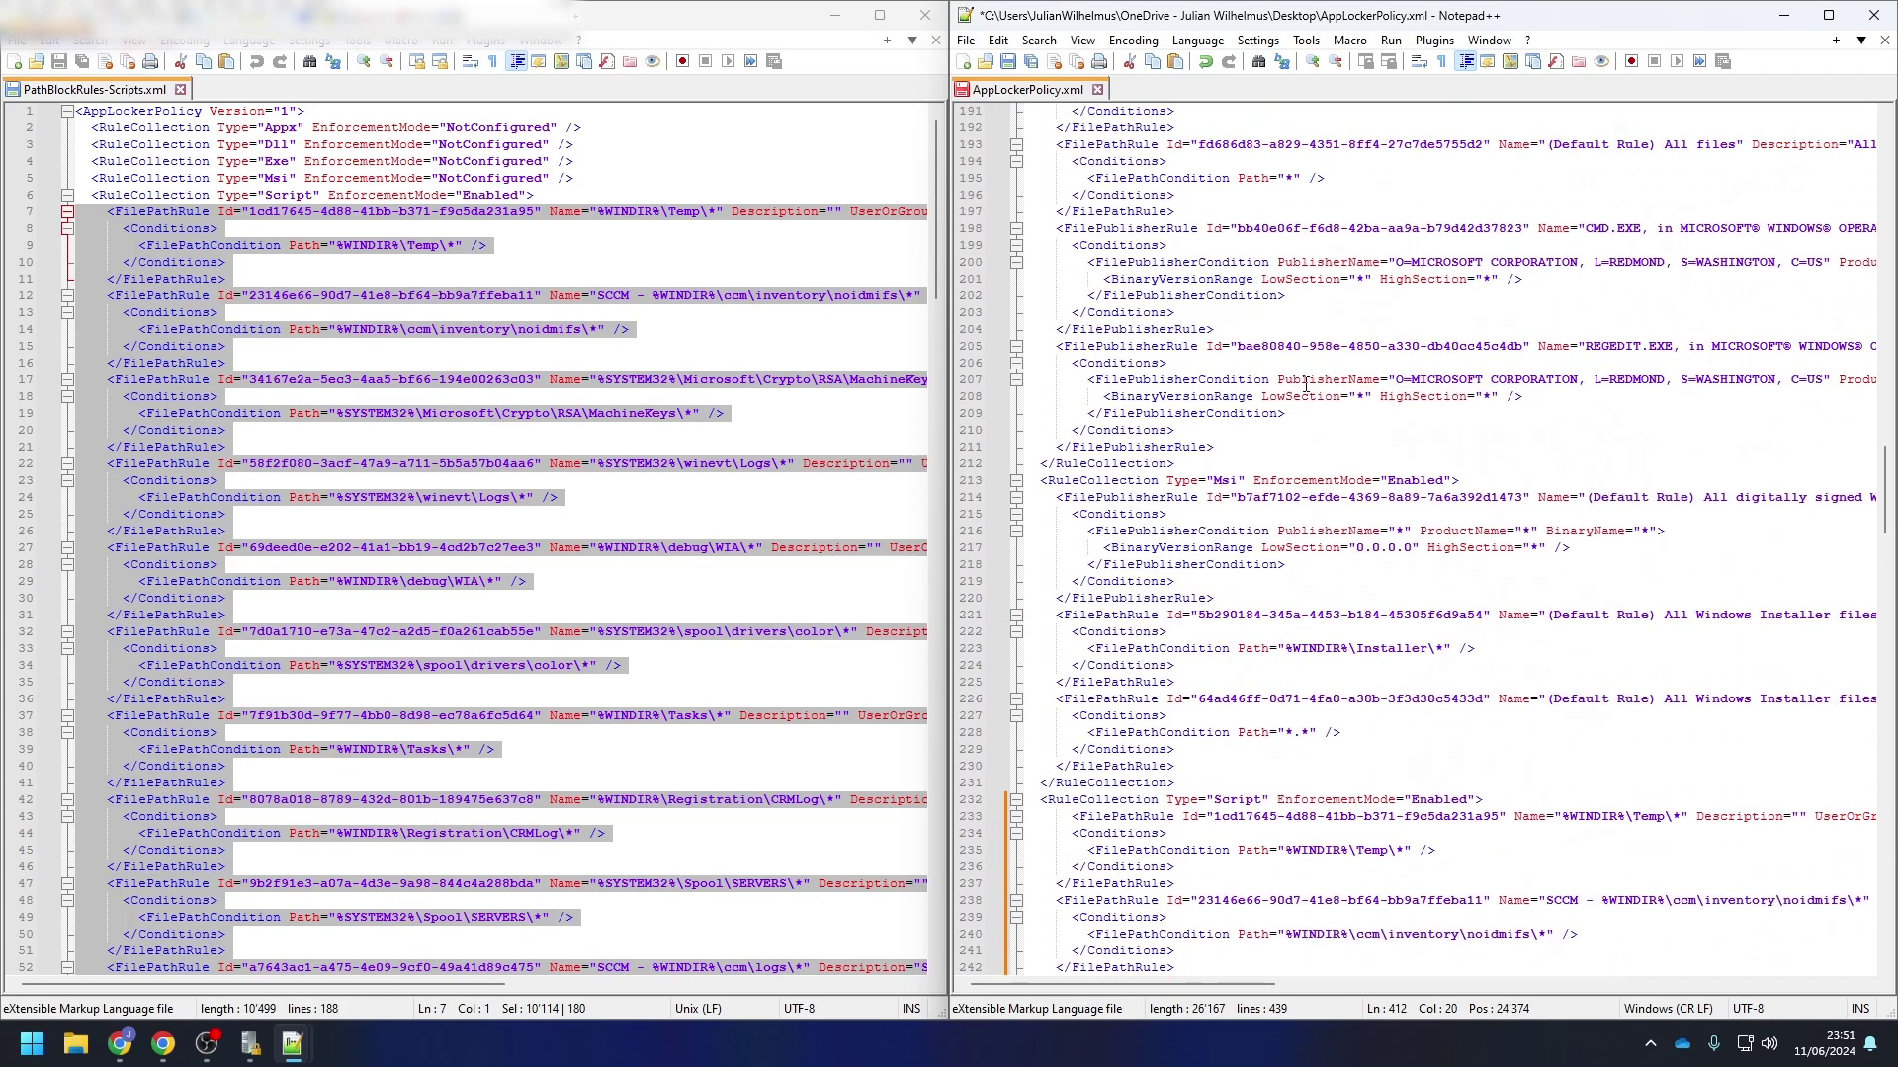
scroll(1306, 396, down, 4)
click(1243, 598)
scroll(1287, 427, down, 7)
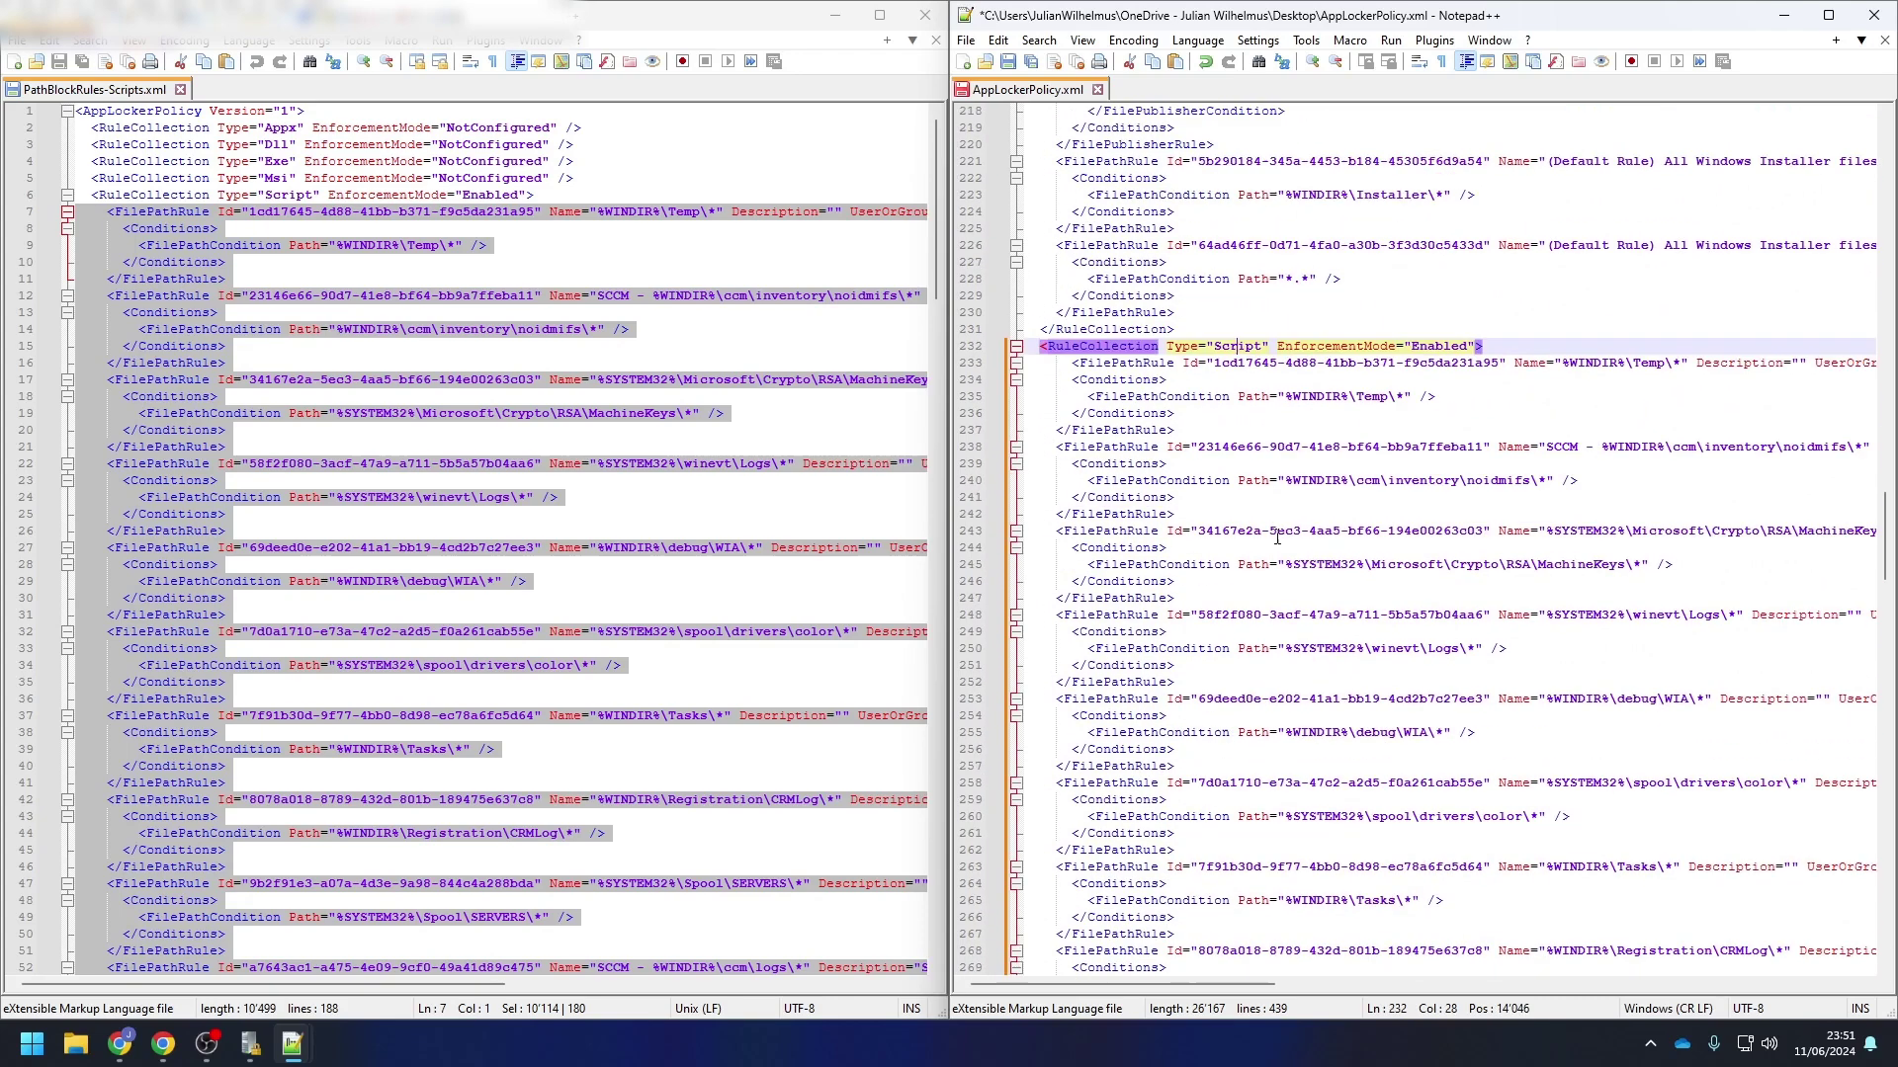
Close PathBlockRules-Scripts.xml and reopen the AppLocker Production profile from the Windows configuration profiles in the Intune admin center
click(549, 385)
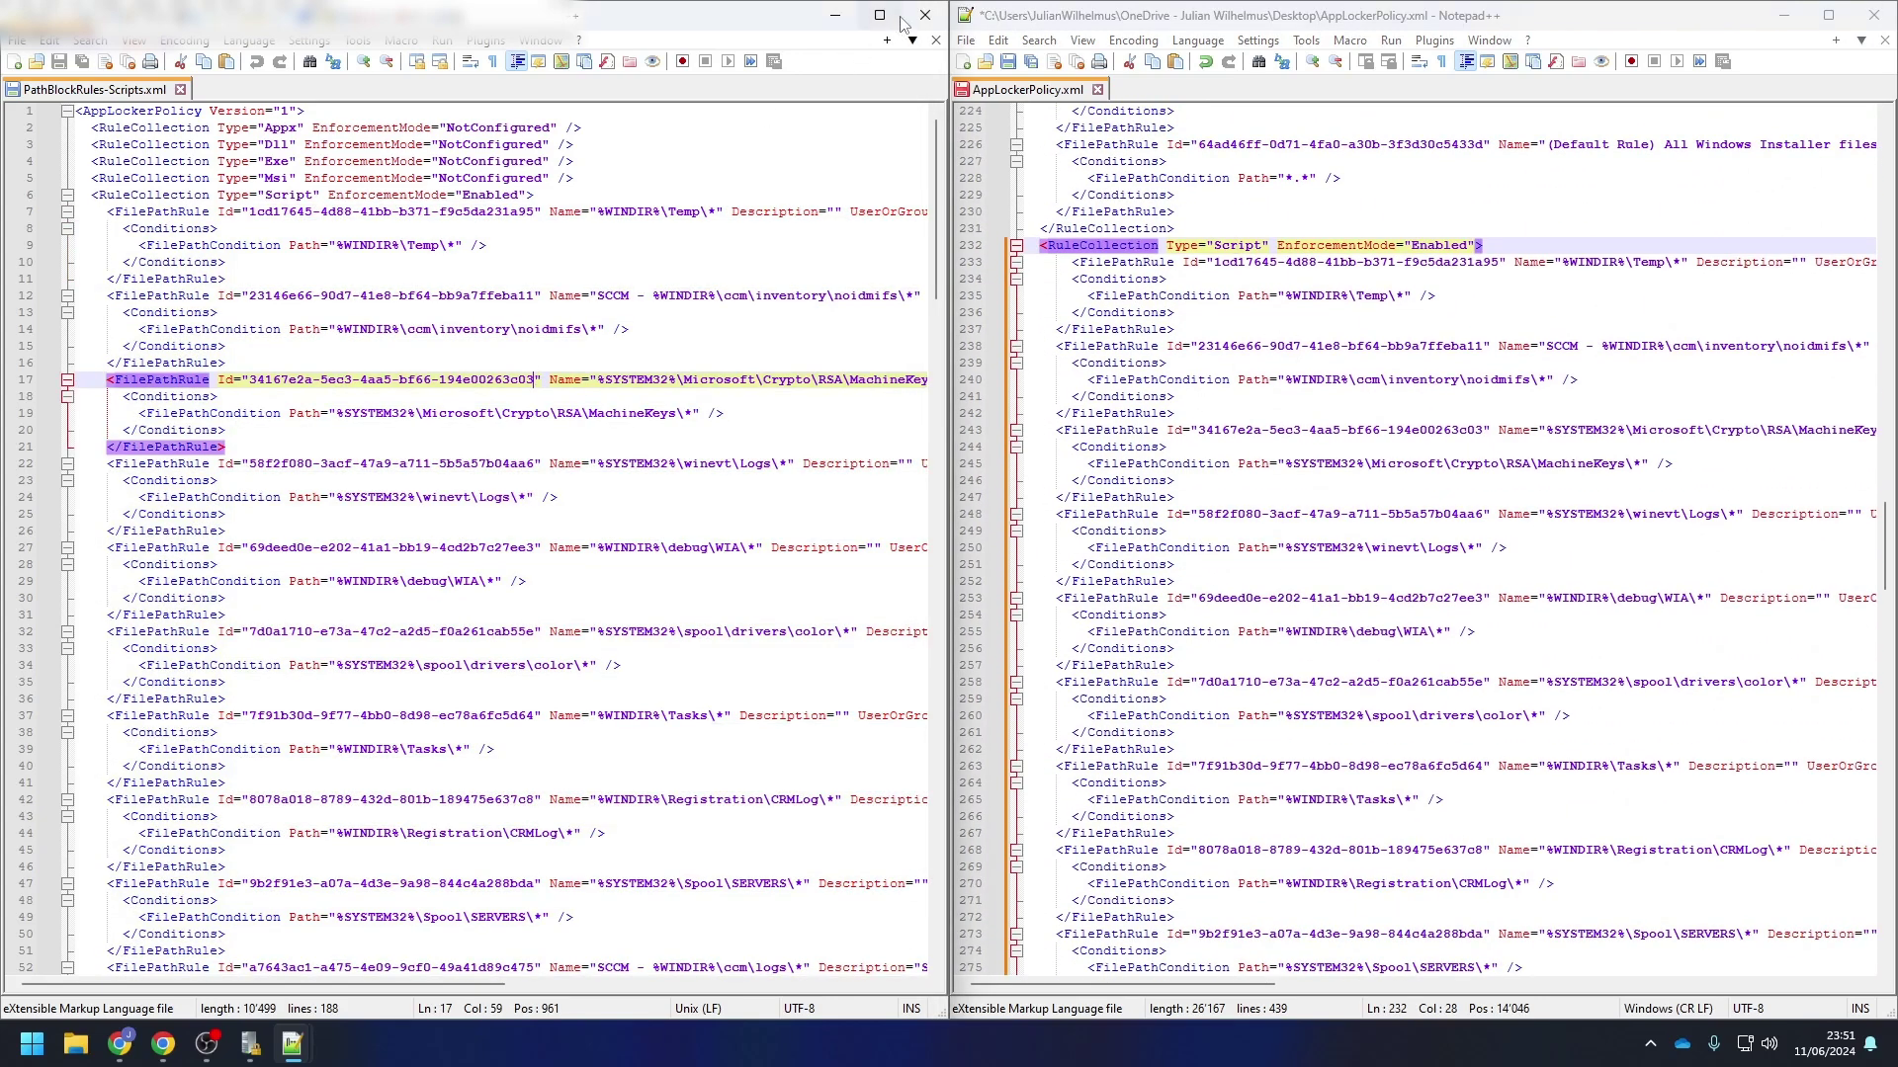
click(925, 15)
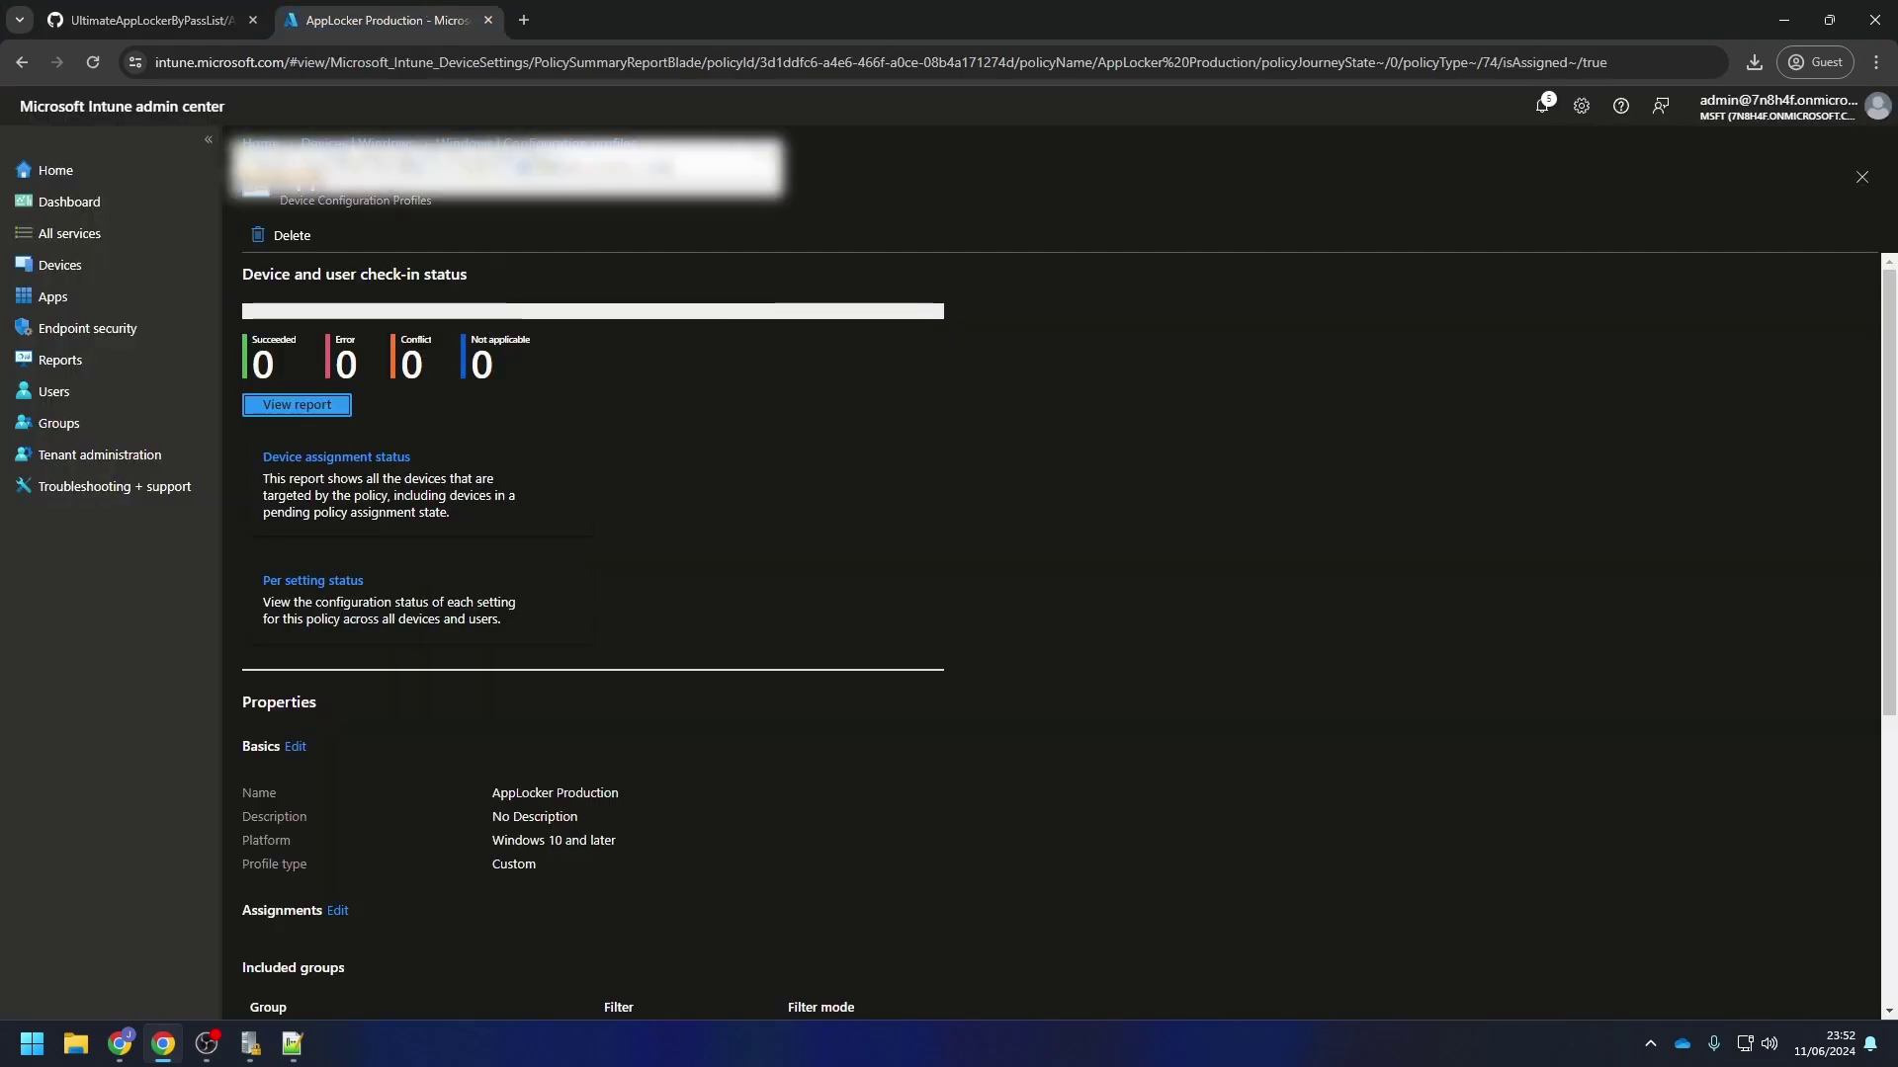
click(536, 145)
click(565, 451)
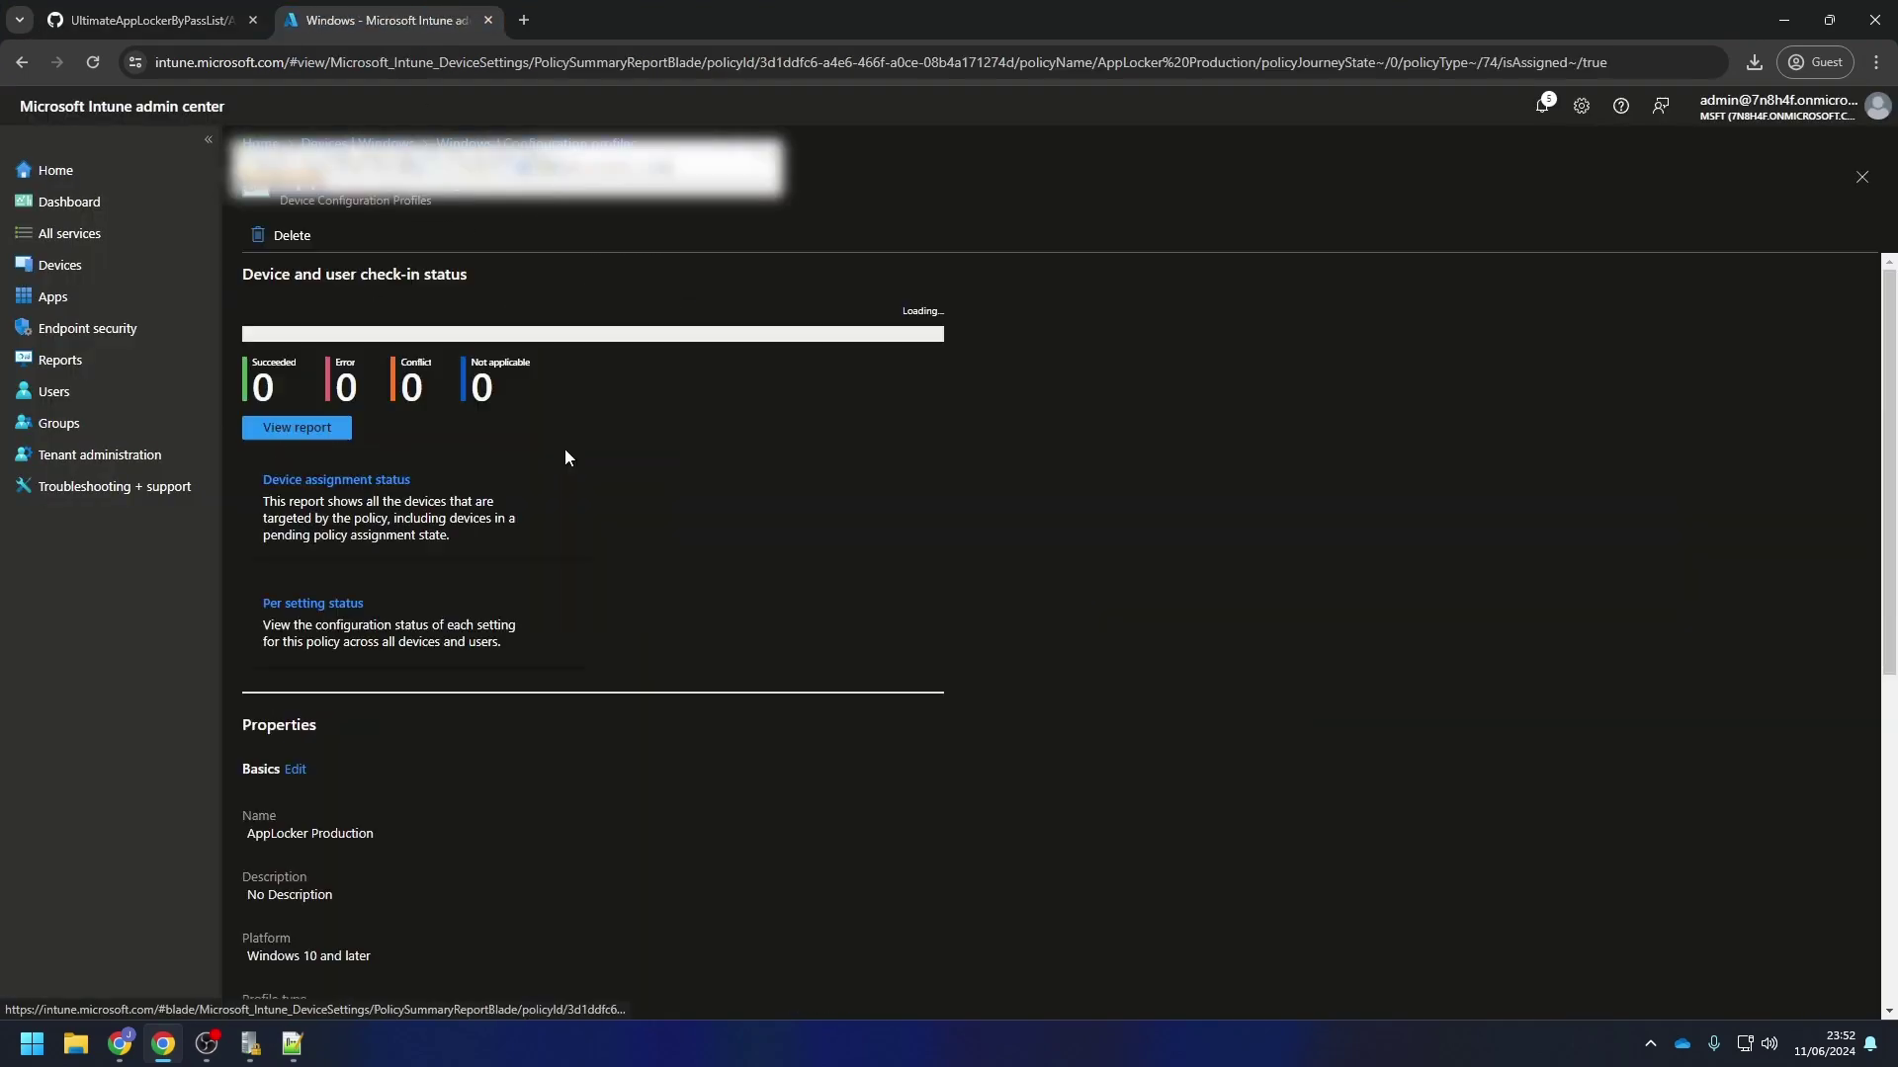
Edit the profile's configuration settings and open the Exe Rule Collection OMA-URI row for editing
scroll(481, 492, down, 5)
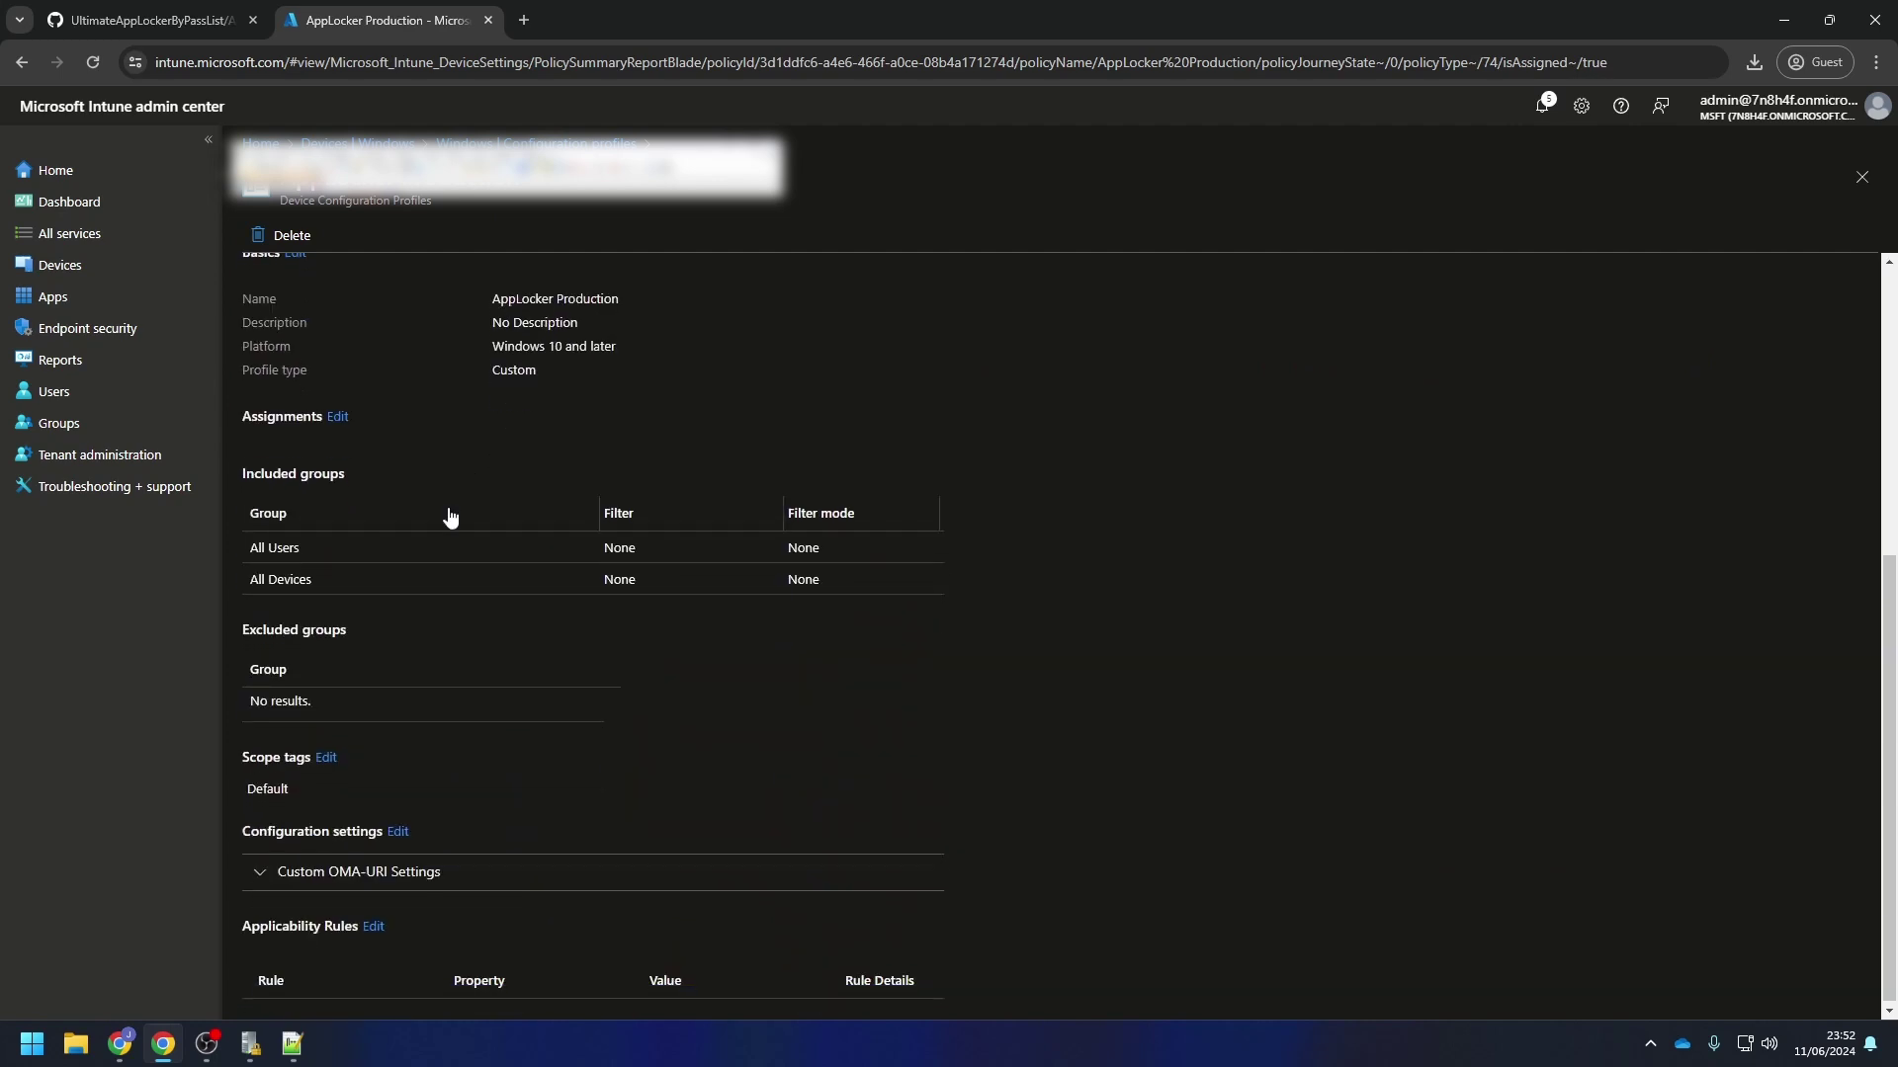
click(397, 832)
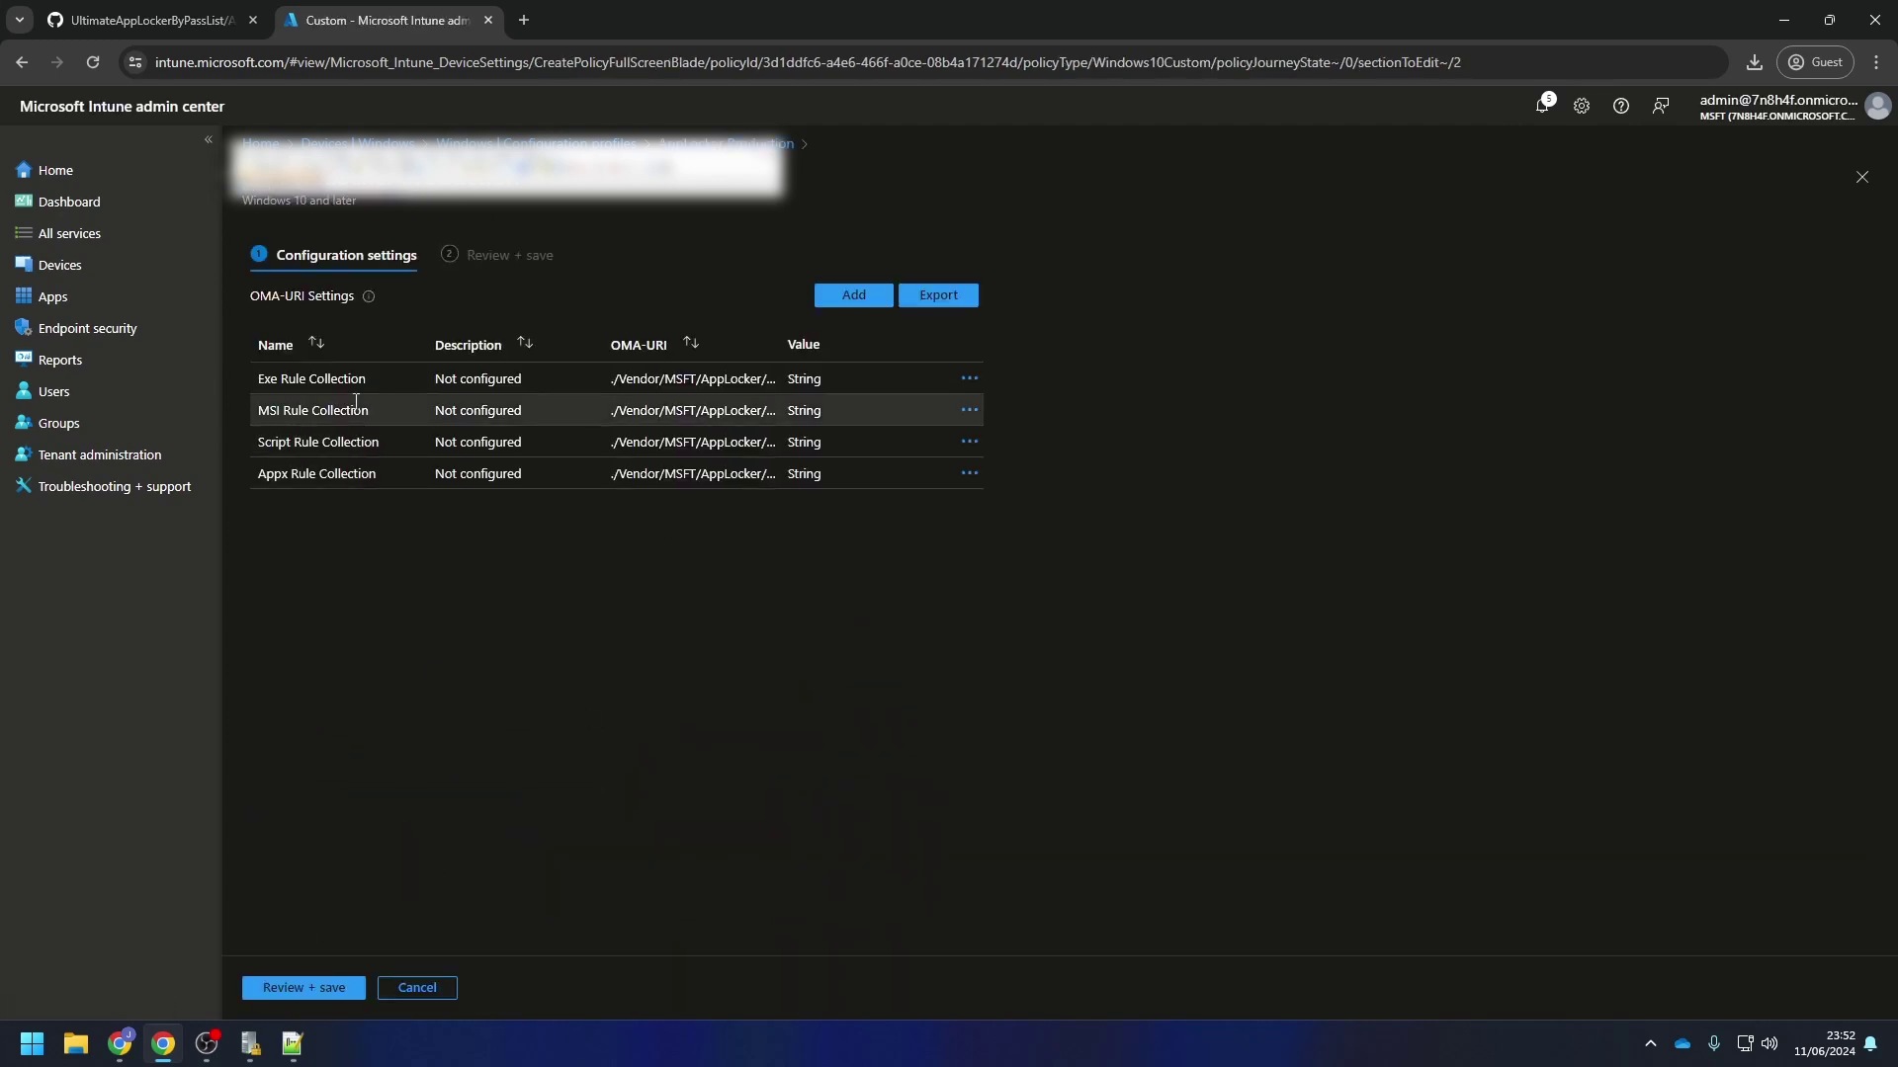
click(966, 378)
click(986, 390)
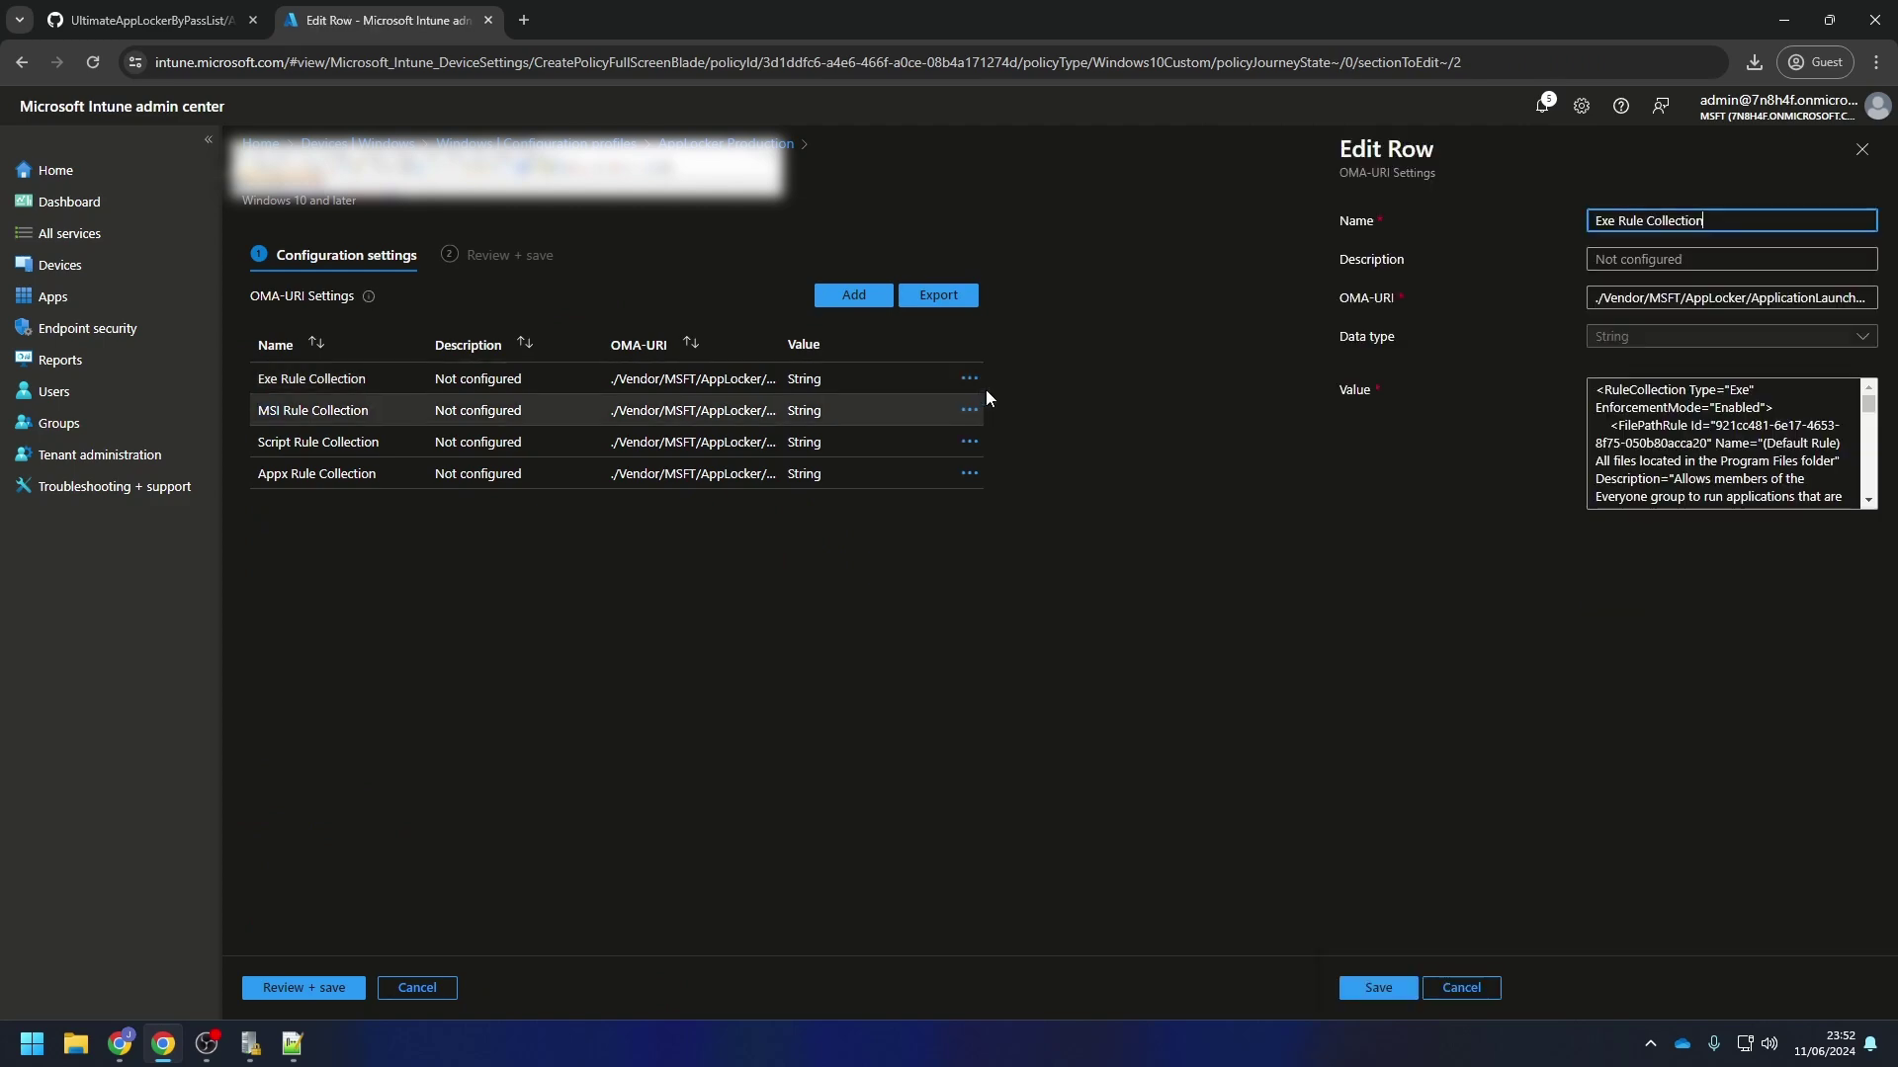
Switch to AppLockerPolicy.xml in Notepad++ and select the Exe RuleCollection's content upward from its last FilePublisherRule
click(291, 1044)
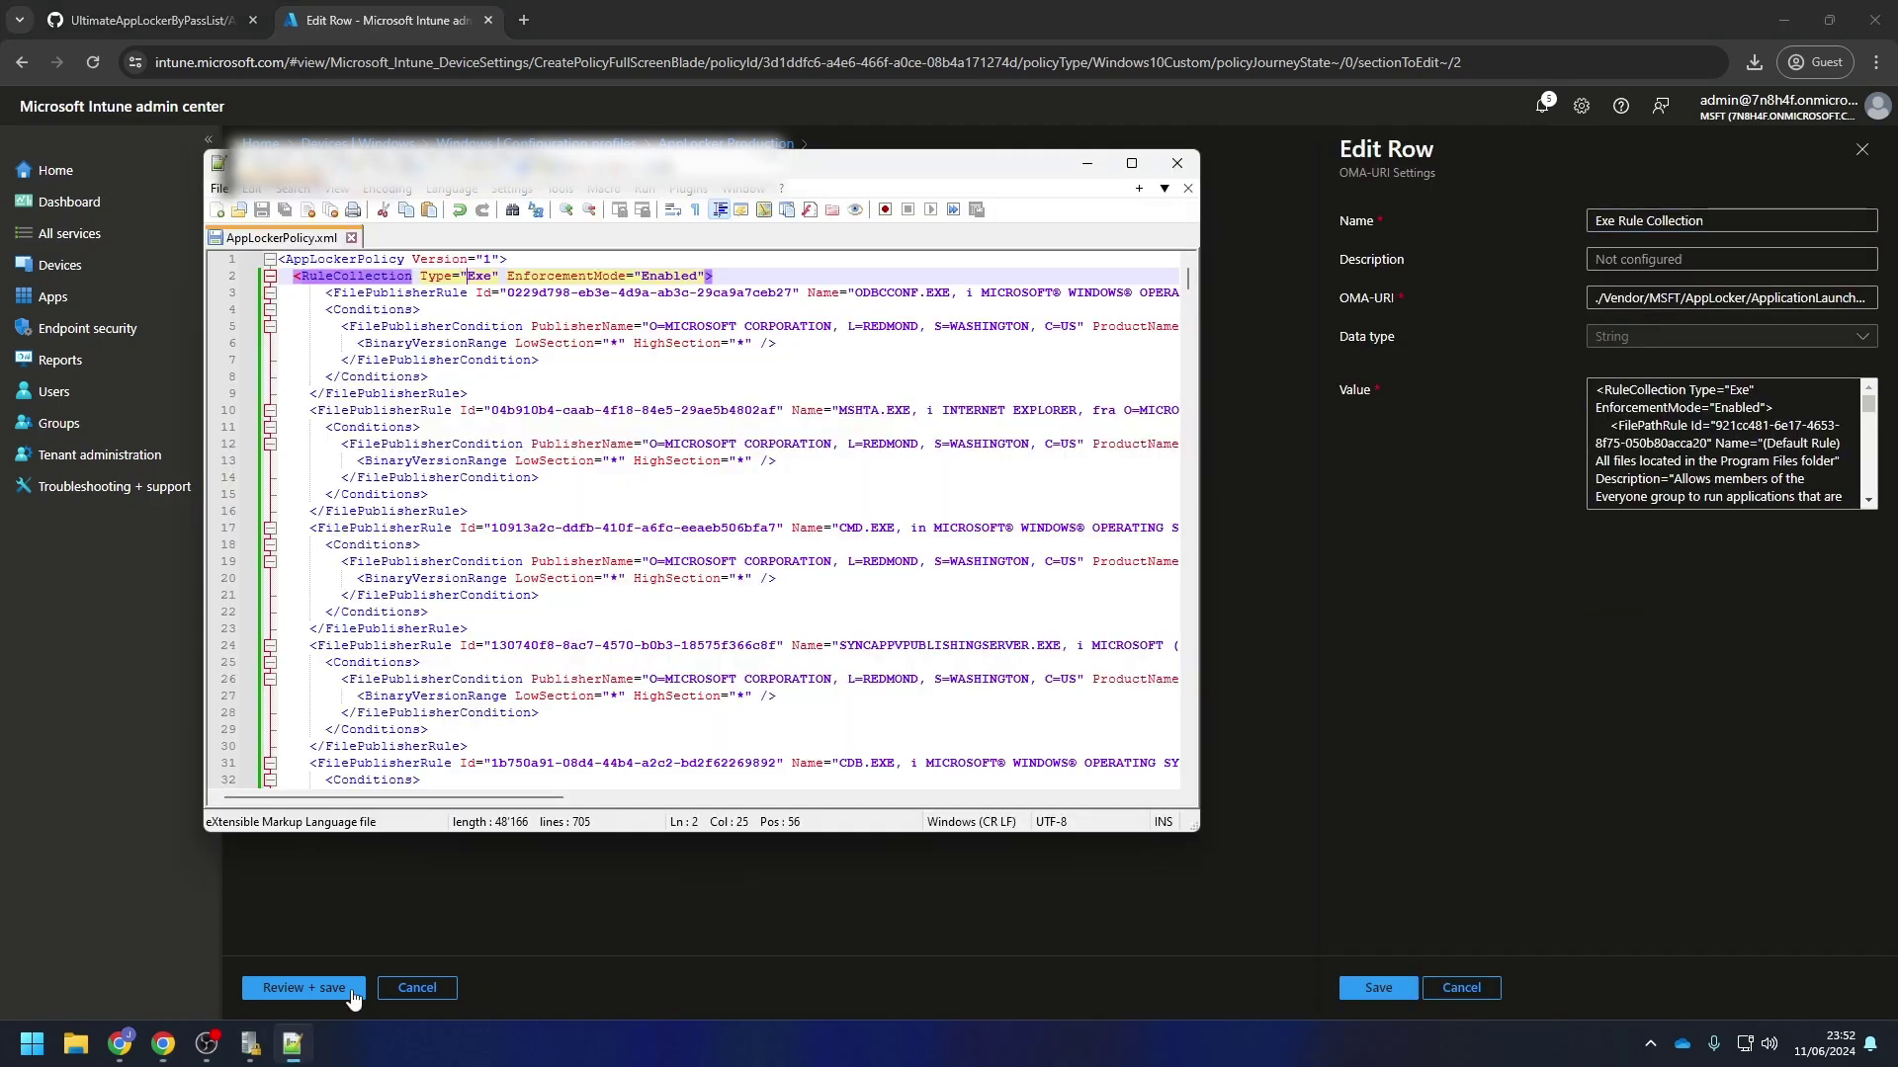
scroll(495, 392, down, 9)
scroll(495, 391, down, 20)
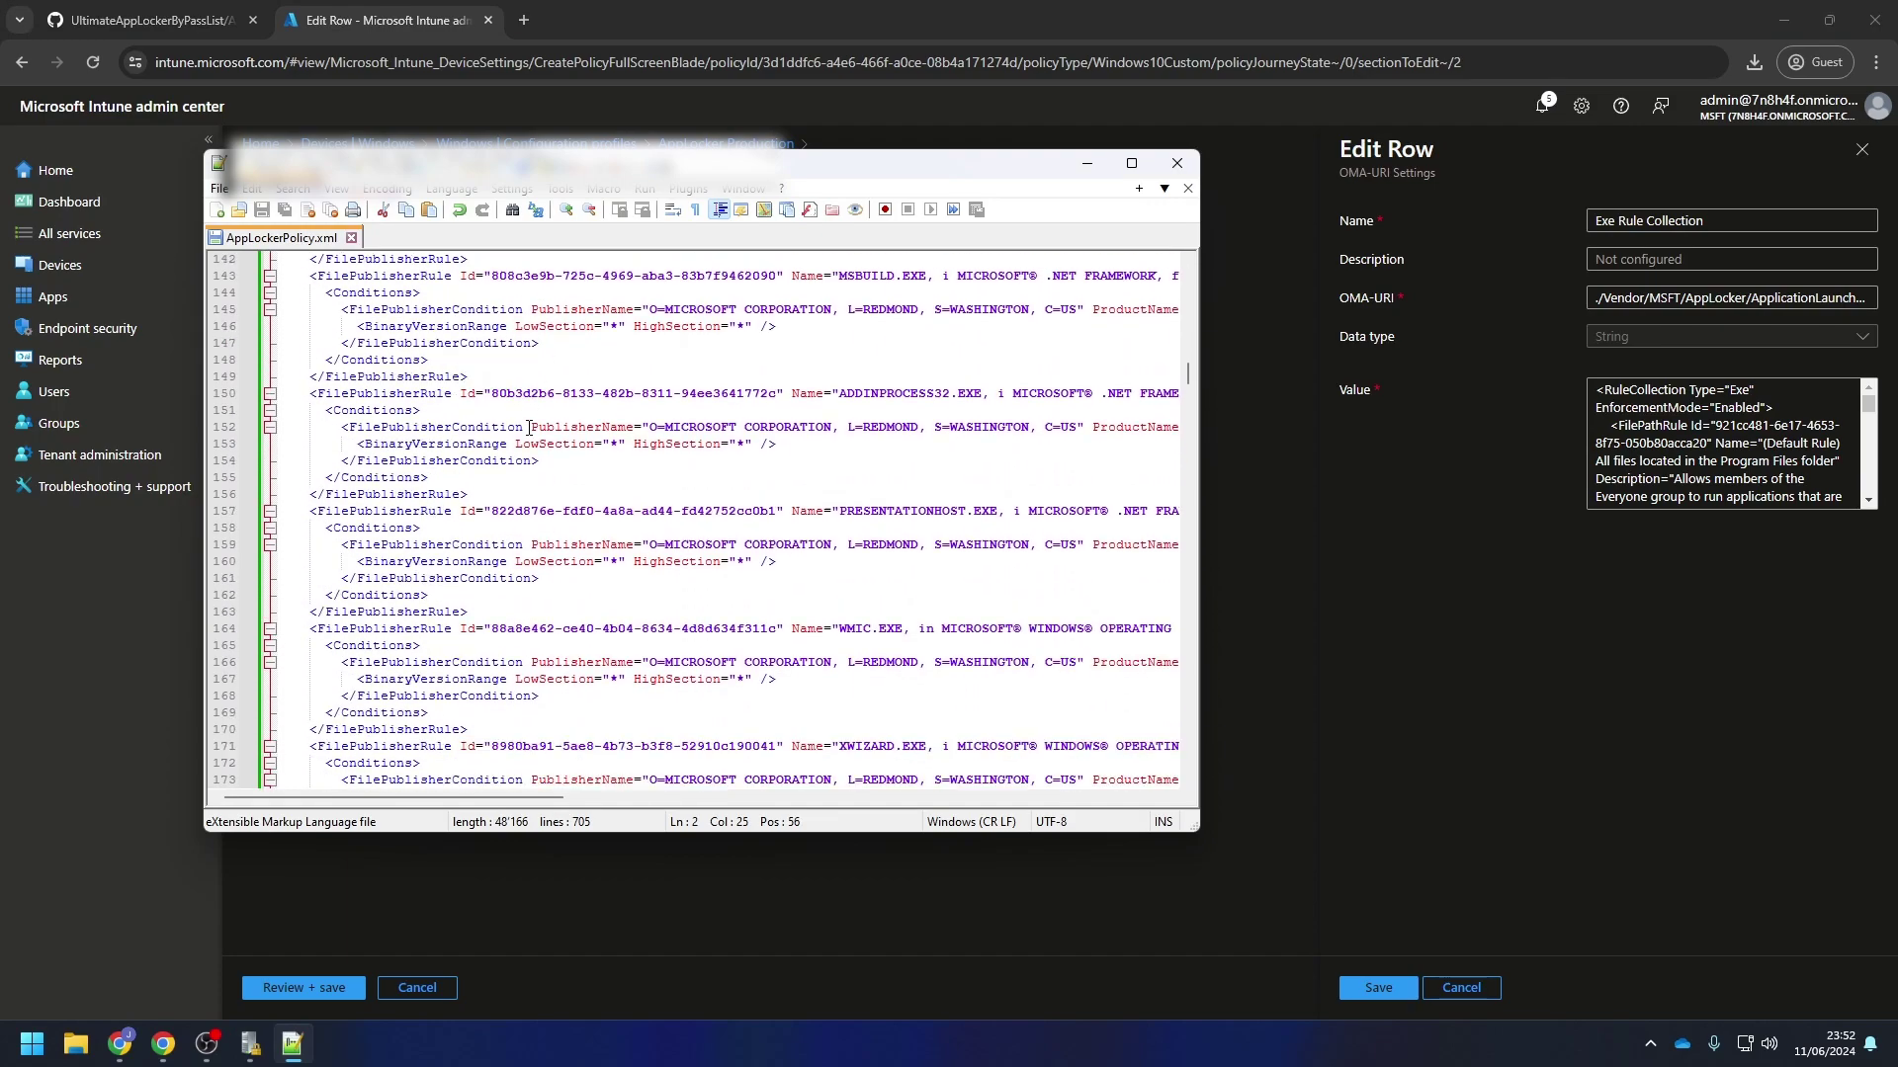
scroll(558, 539, down, 20)
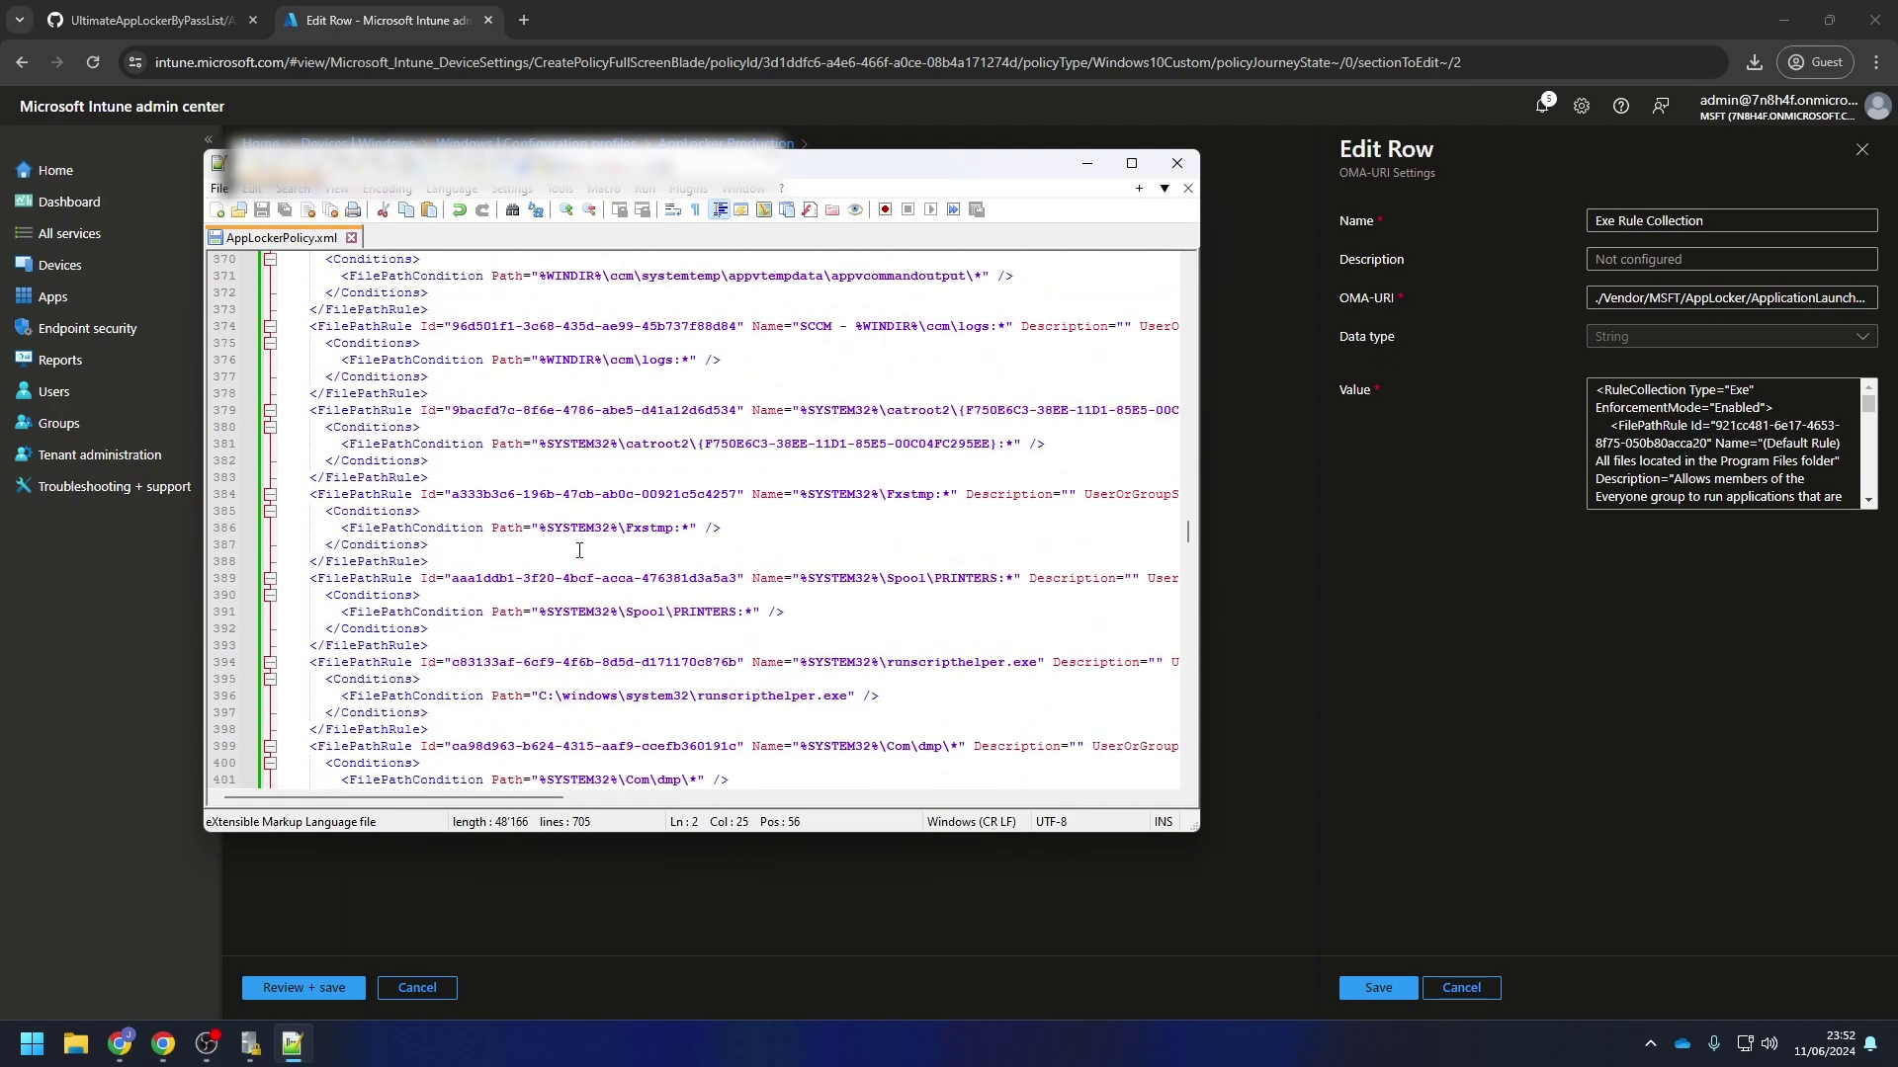
scroll(604, 538, down, 4)
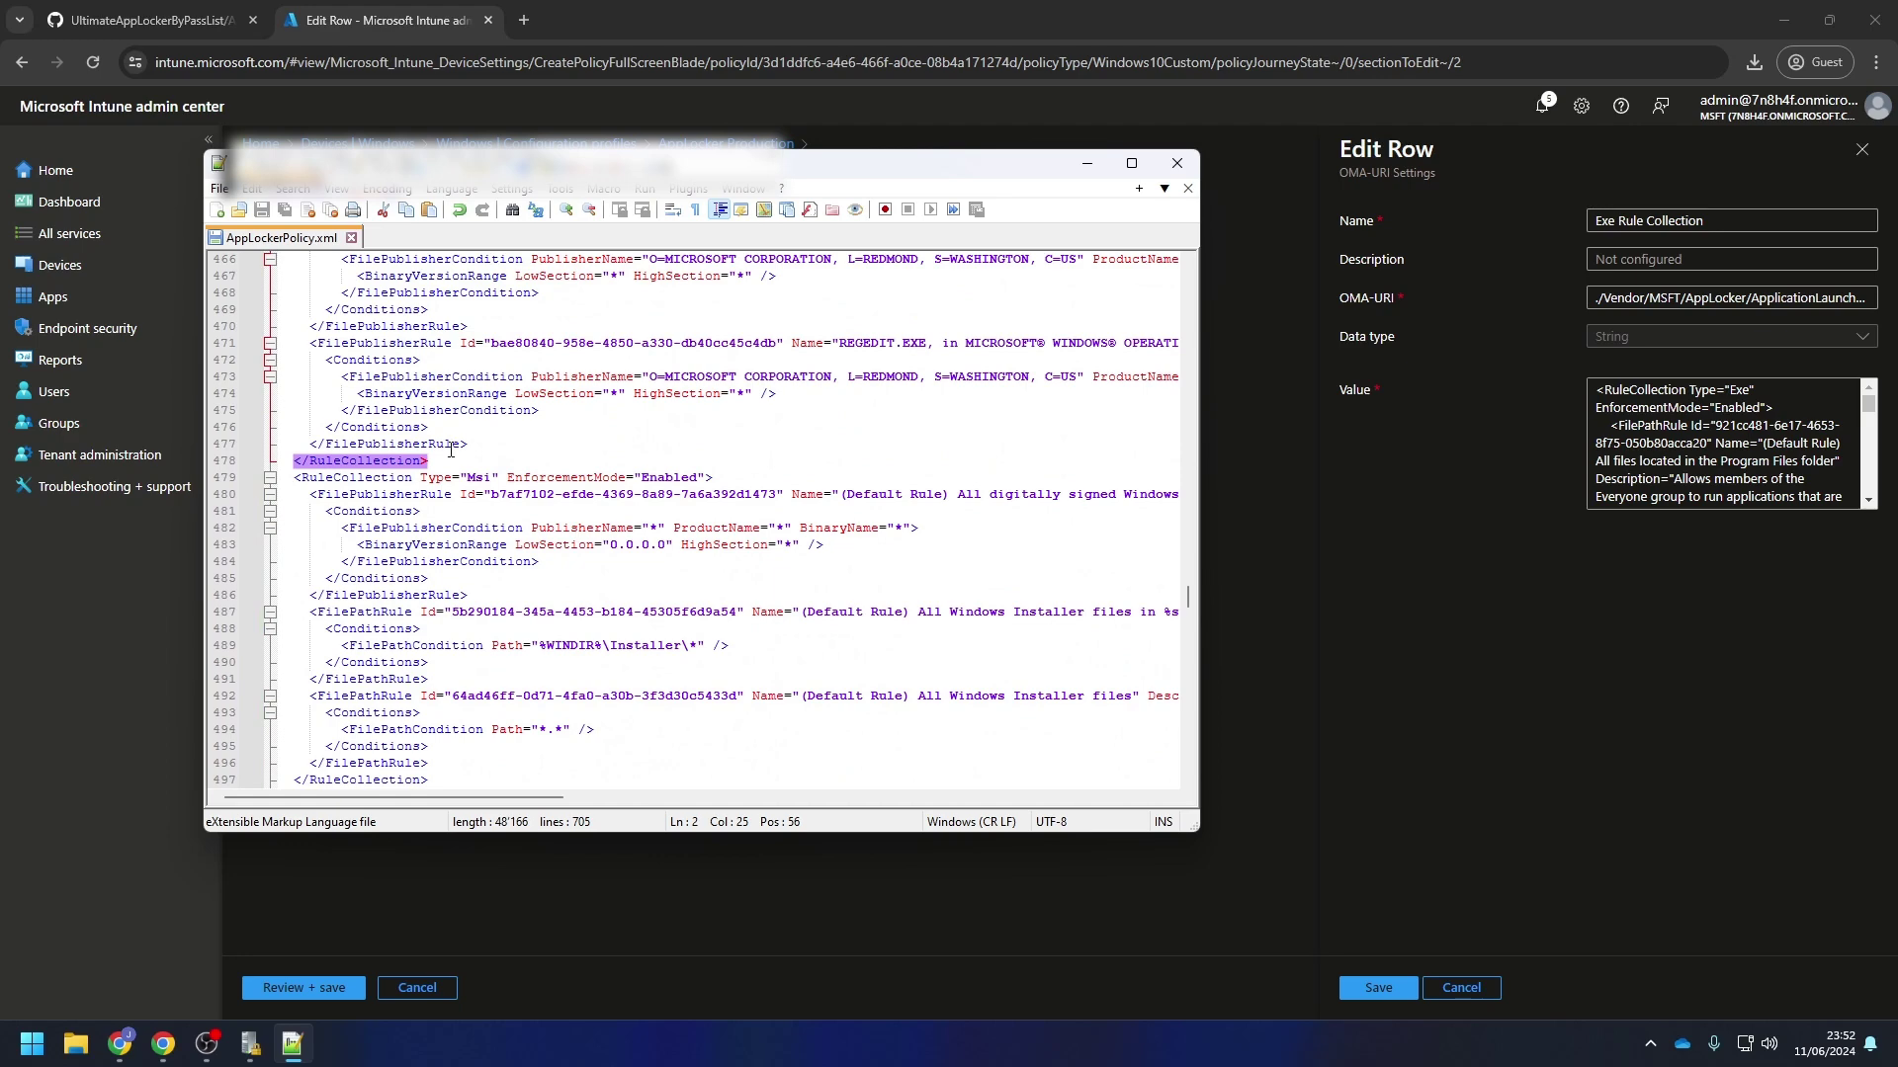
drag(490, 445, 270, 365)
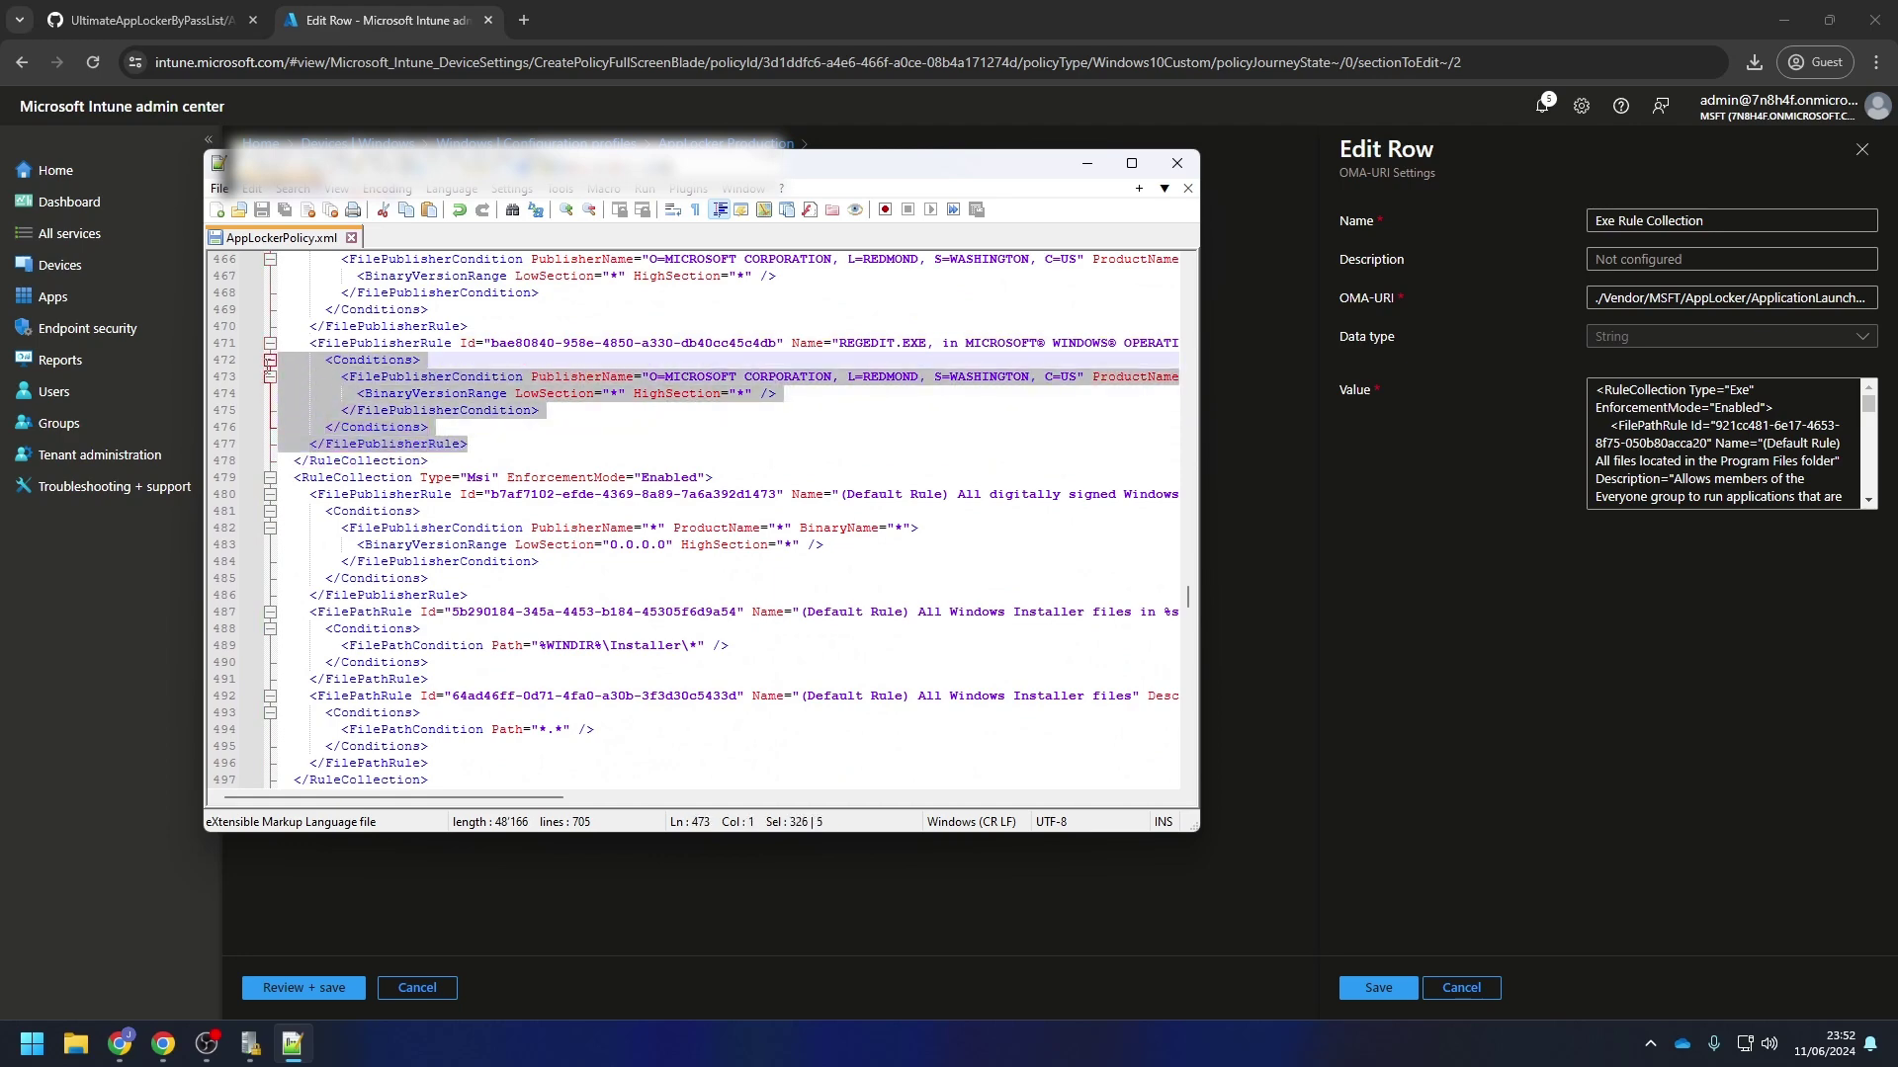
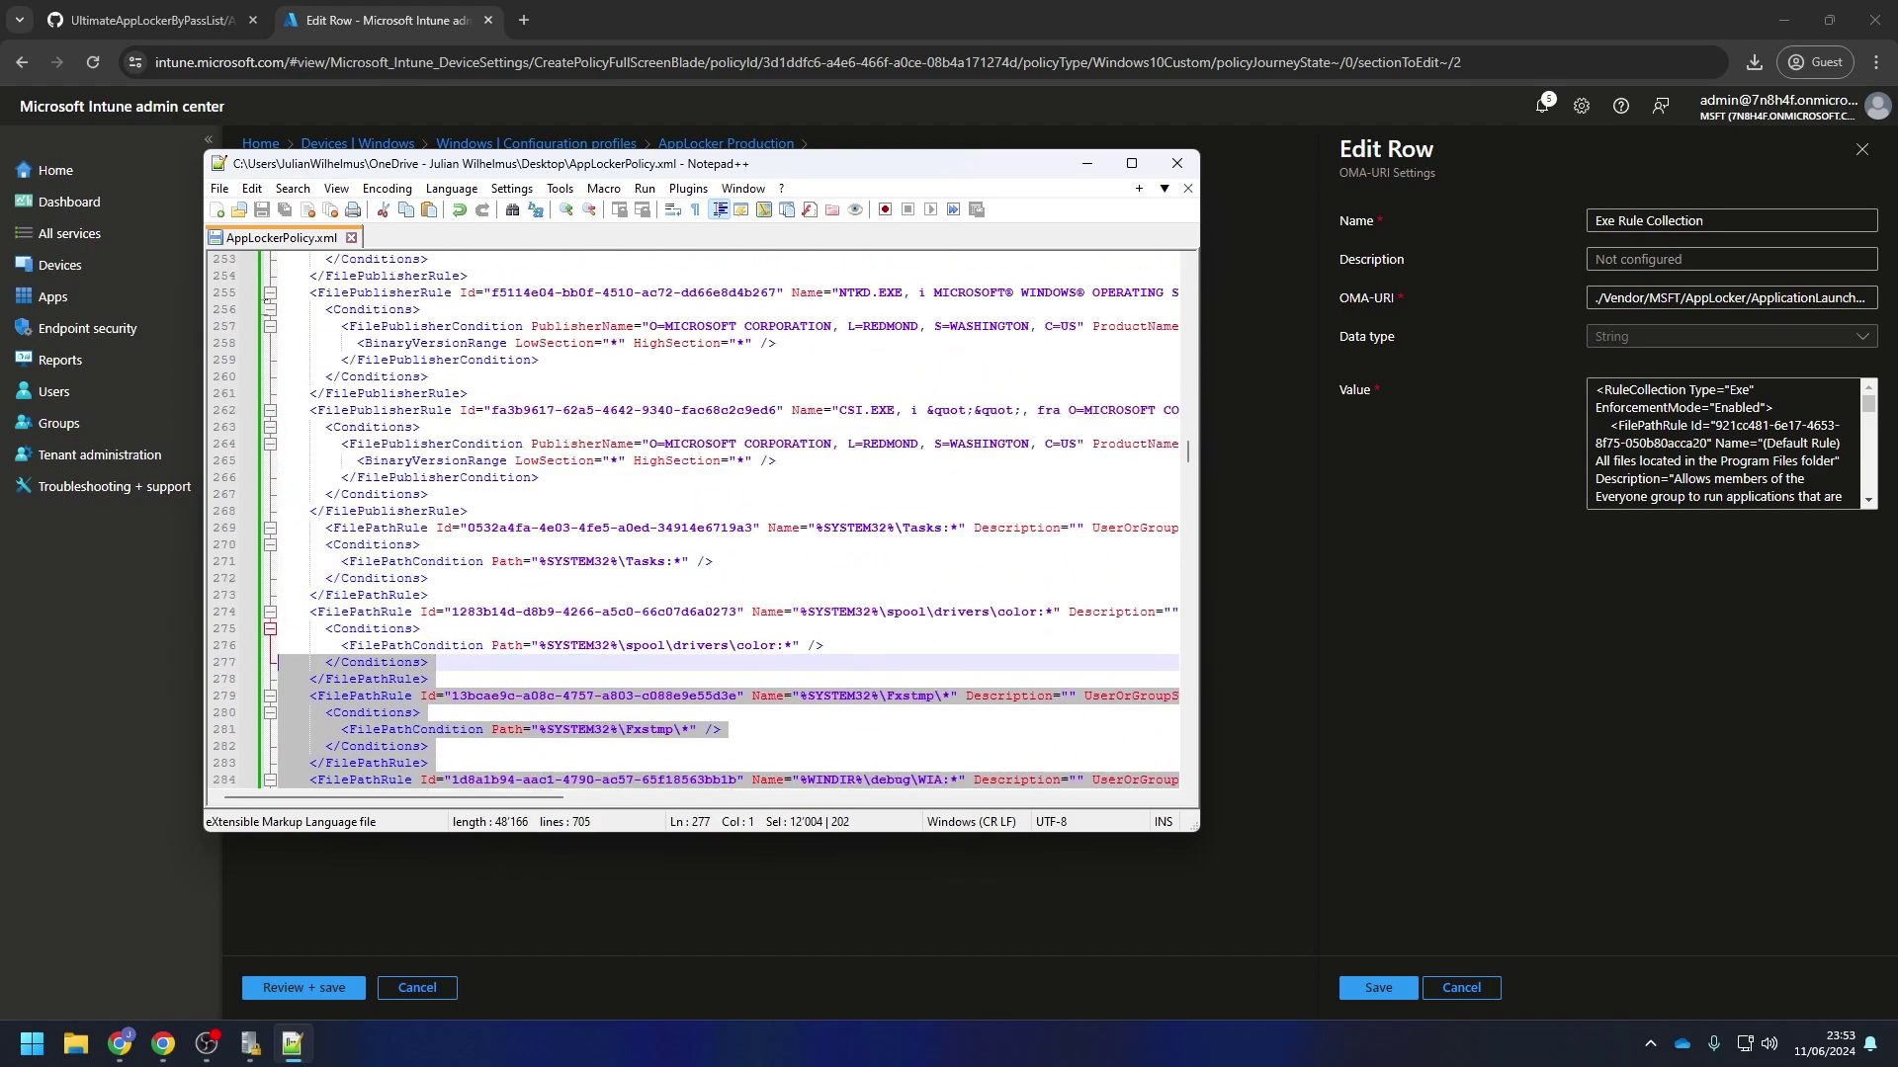
scroll(267, 306, up, 20)
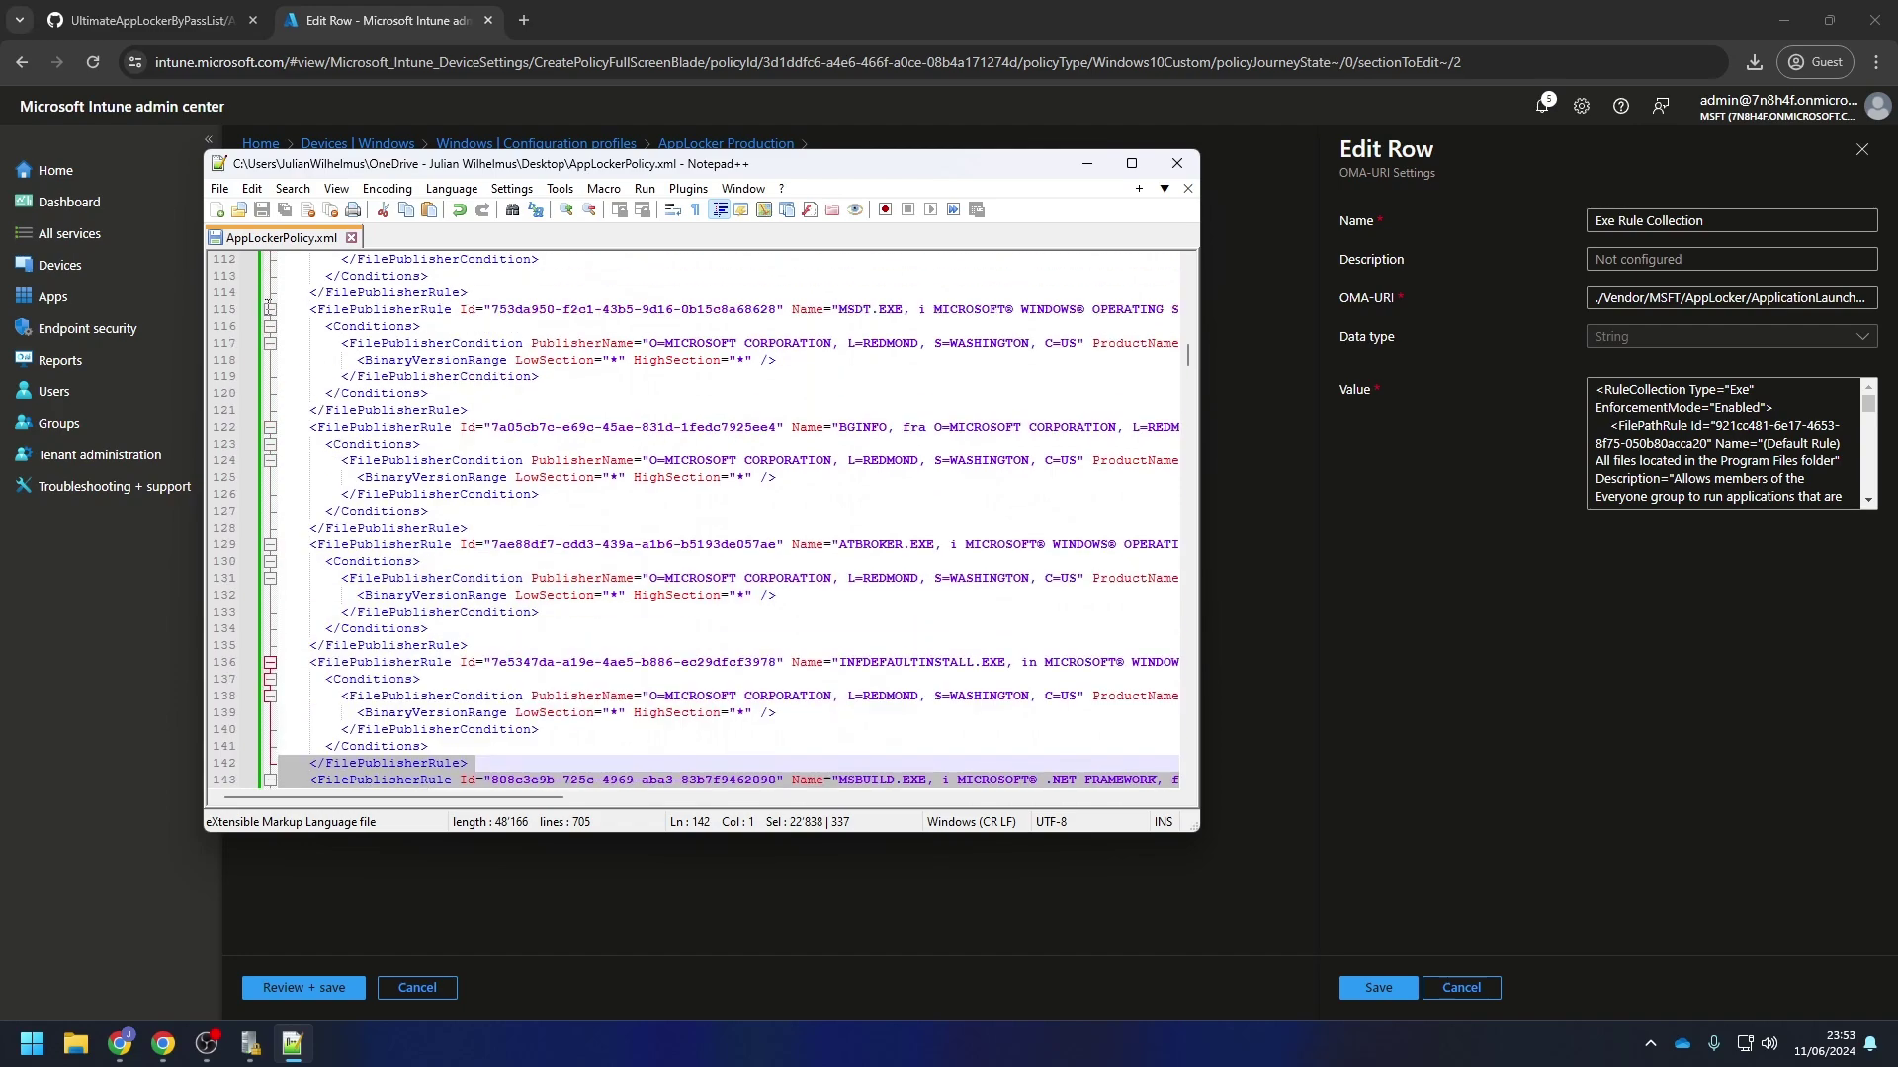
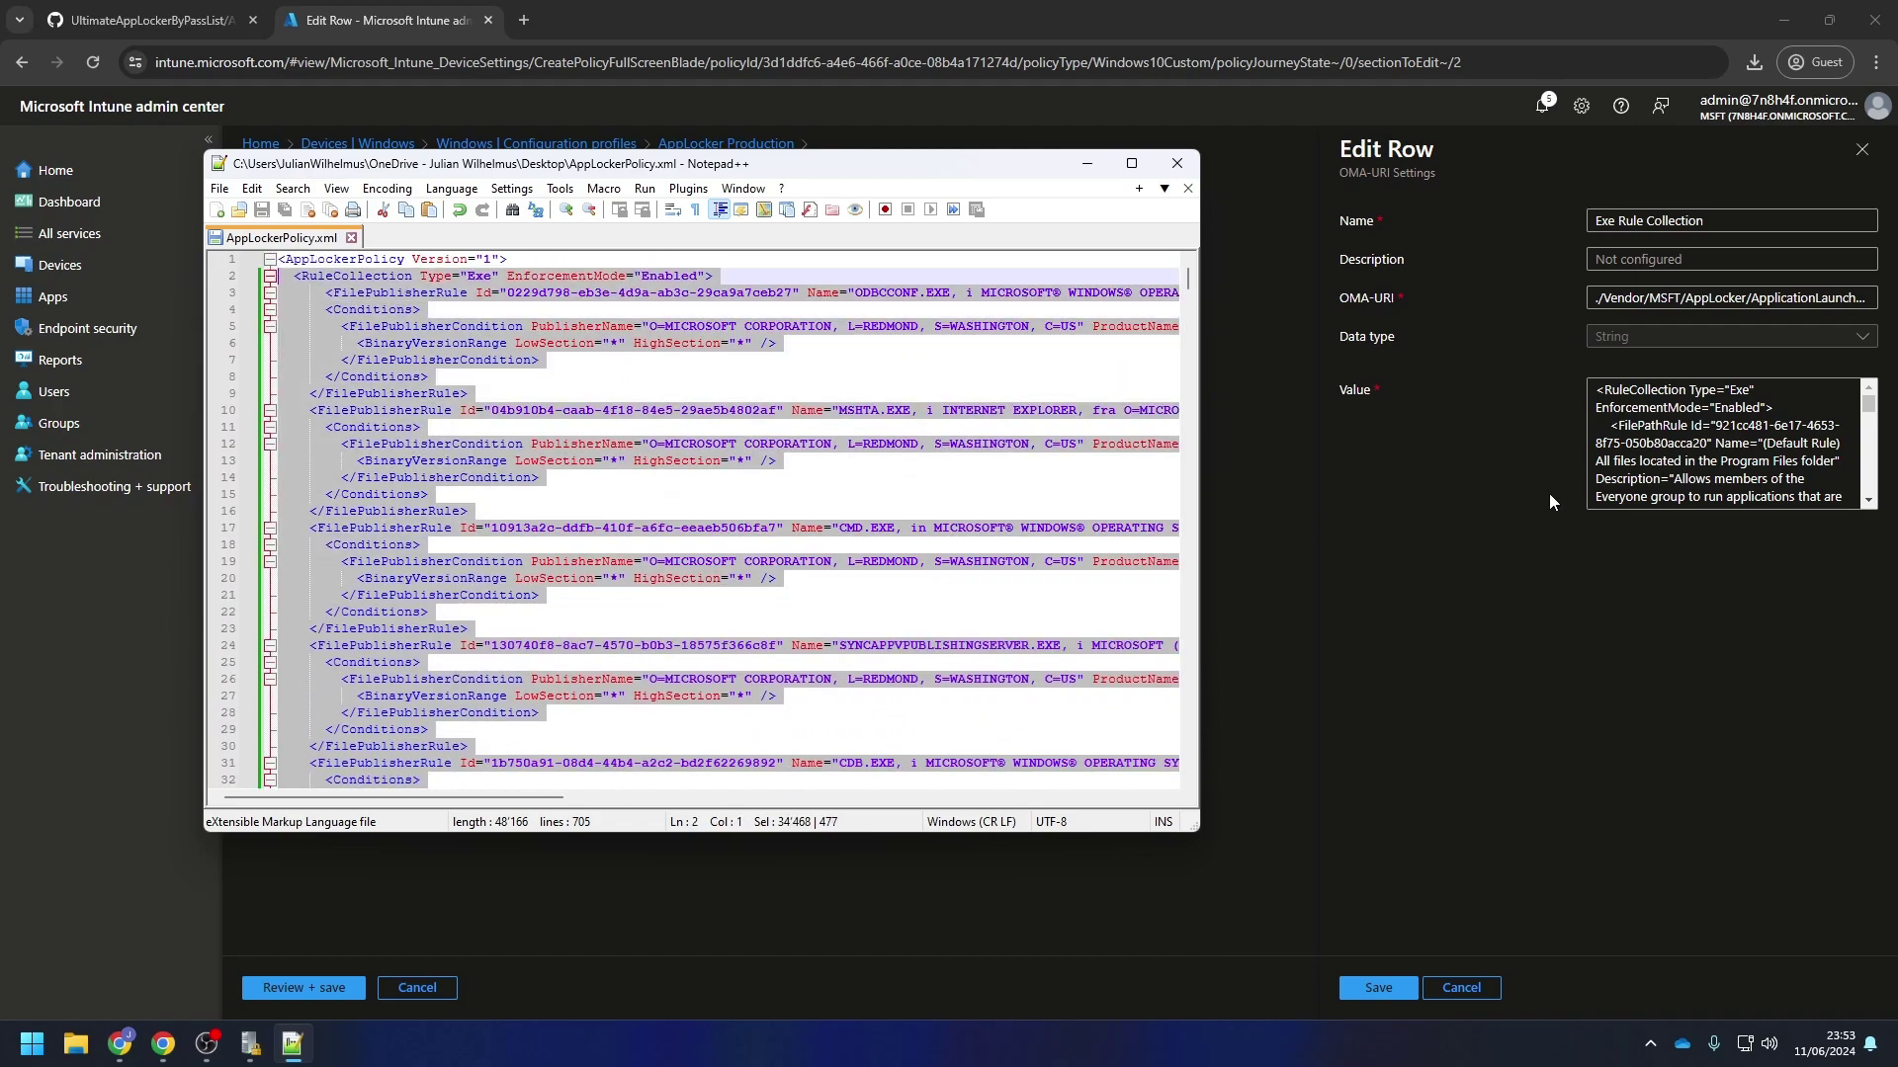
Replace the Exe Rule Collection row's value with the Exe RuleCollection XML copied from AppLockerPolicy.xml, check its beginning, and save the row
click(1662, 452)
key(ctrl+a)
key(Delete)
key(ctrl+v)
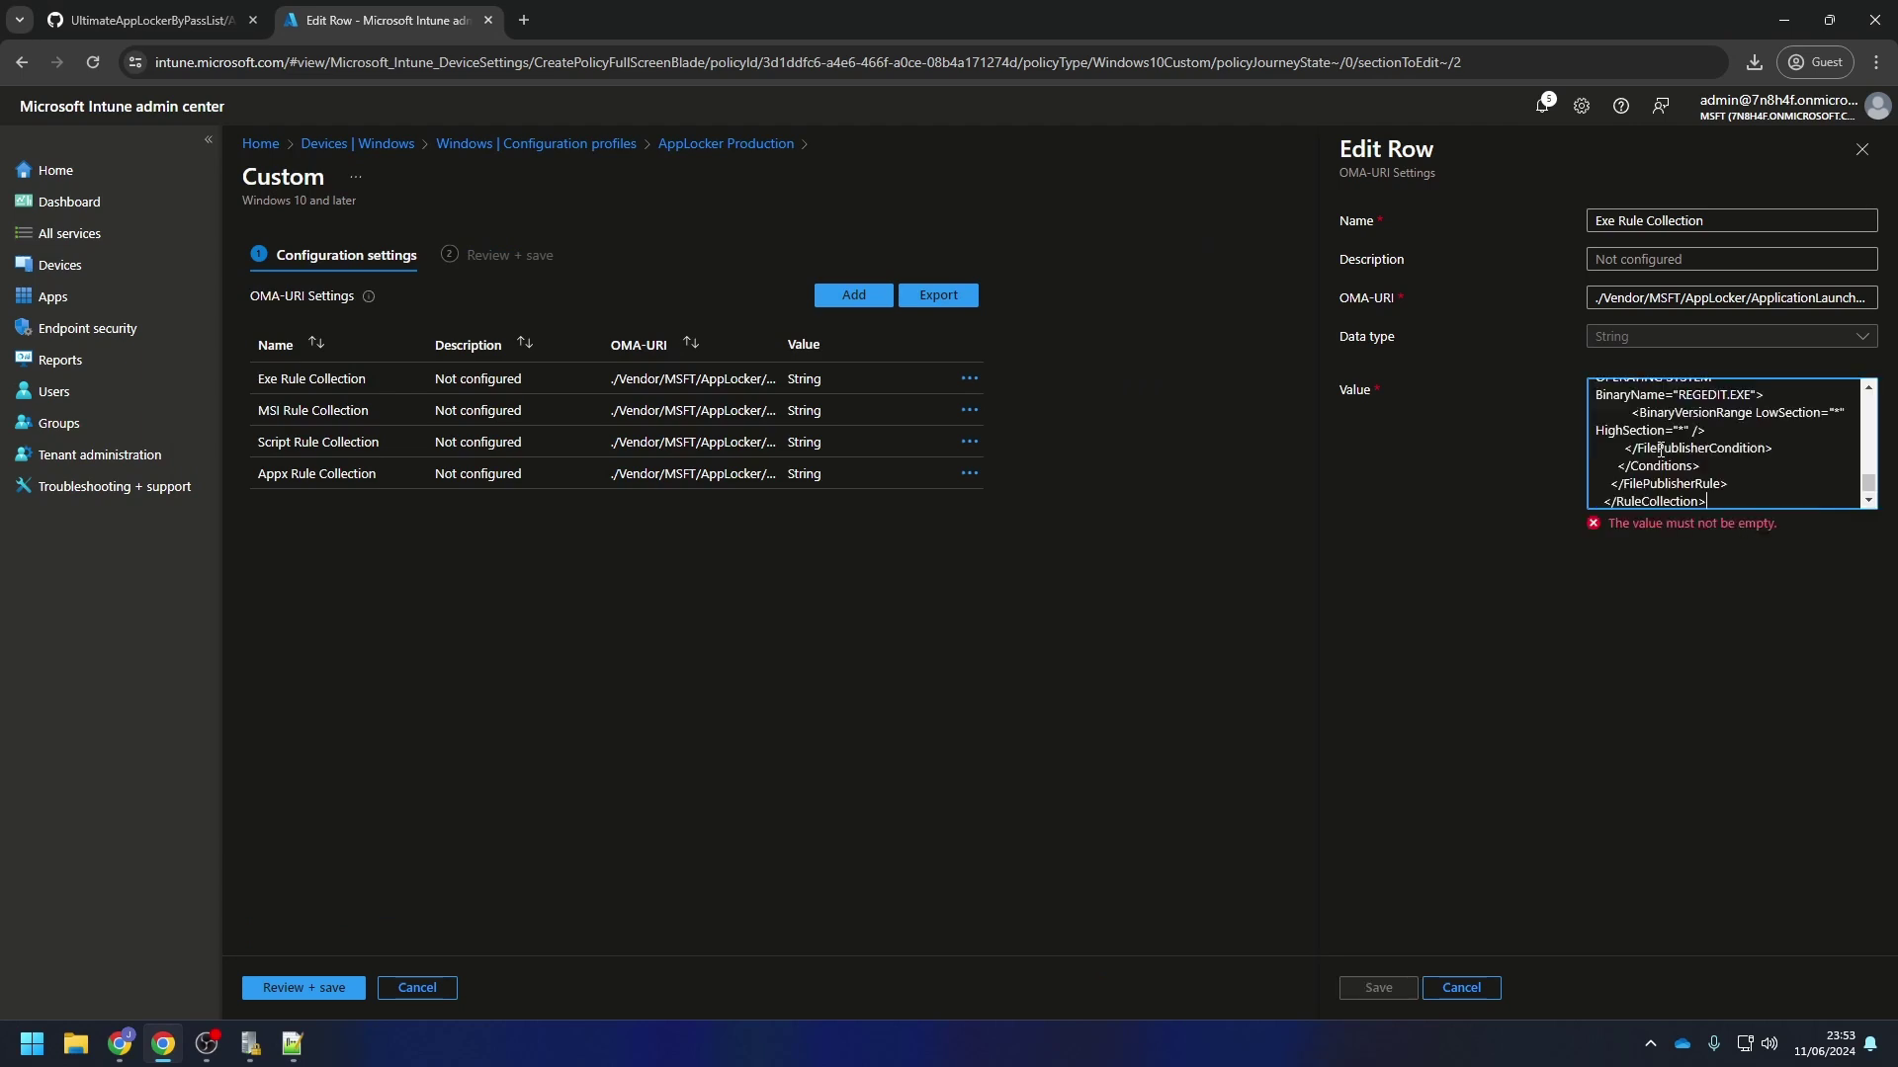
scroll(1660, 449, up, 3)
drag(1714, 484, 1585, 339)
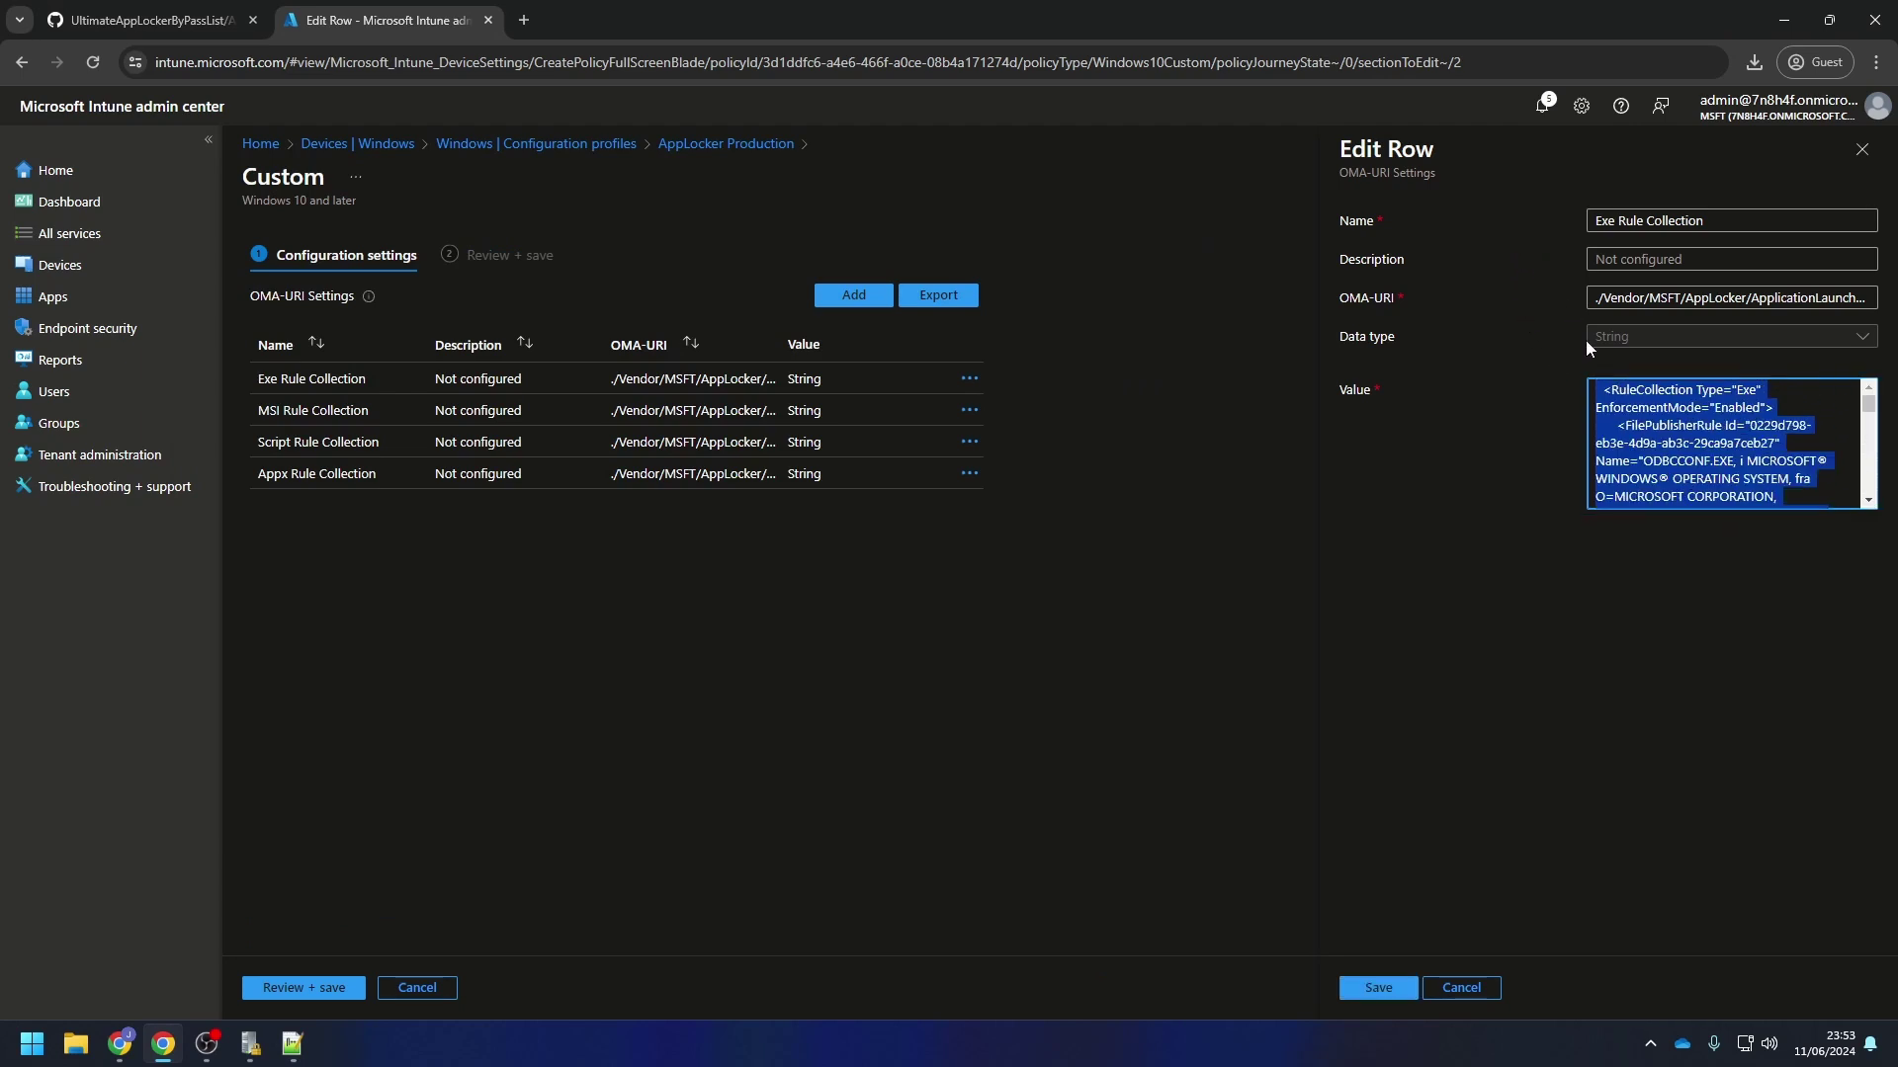
click(1627, 392)
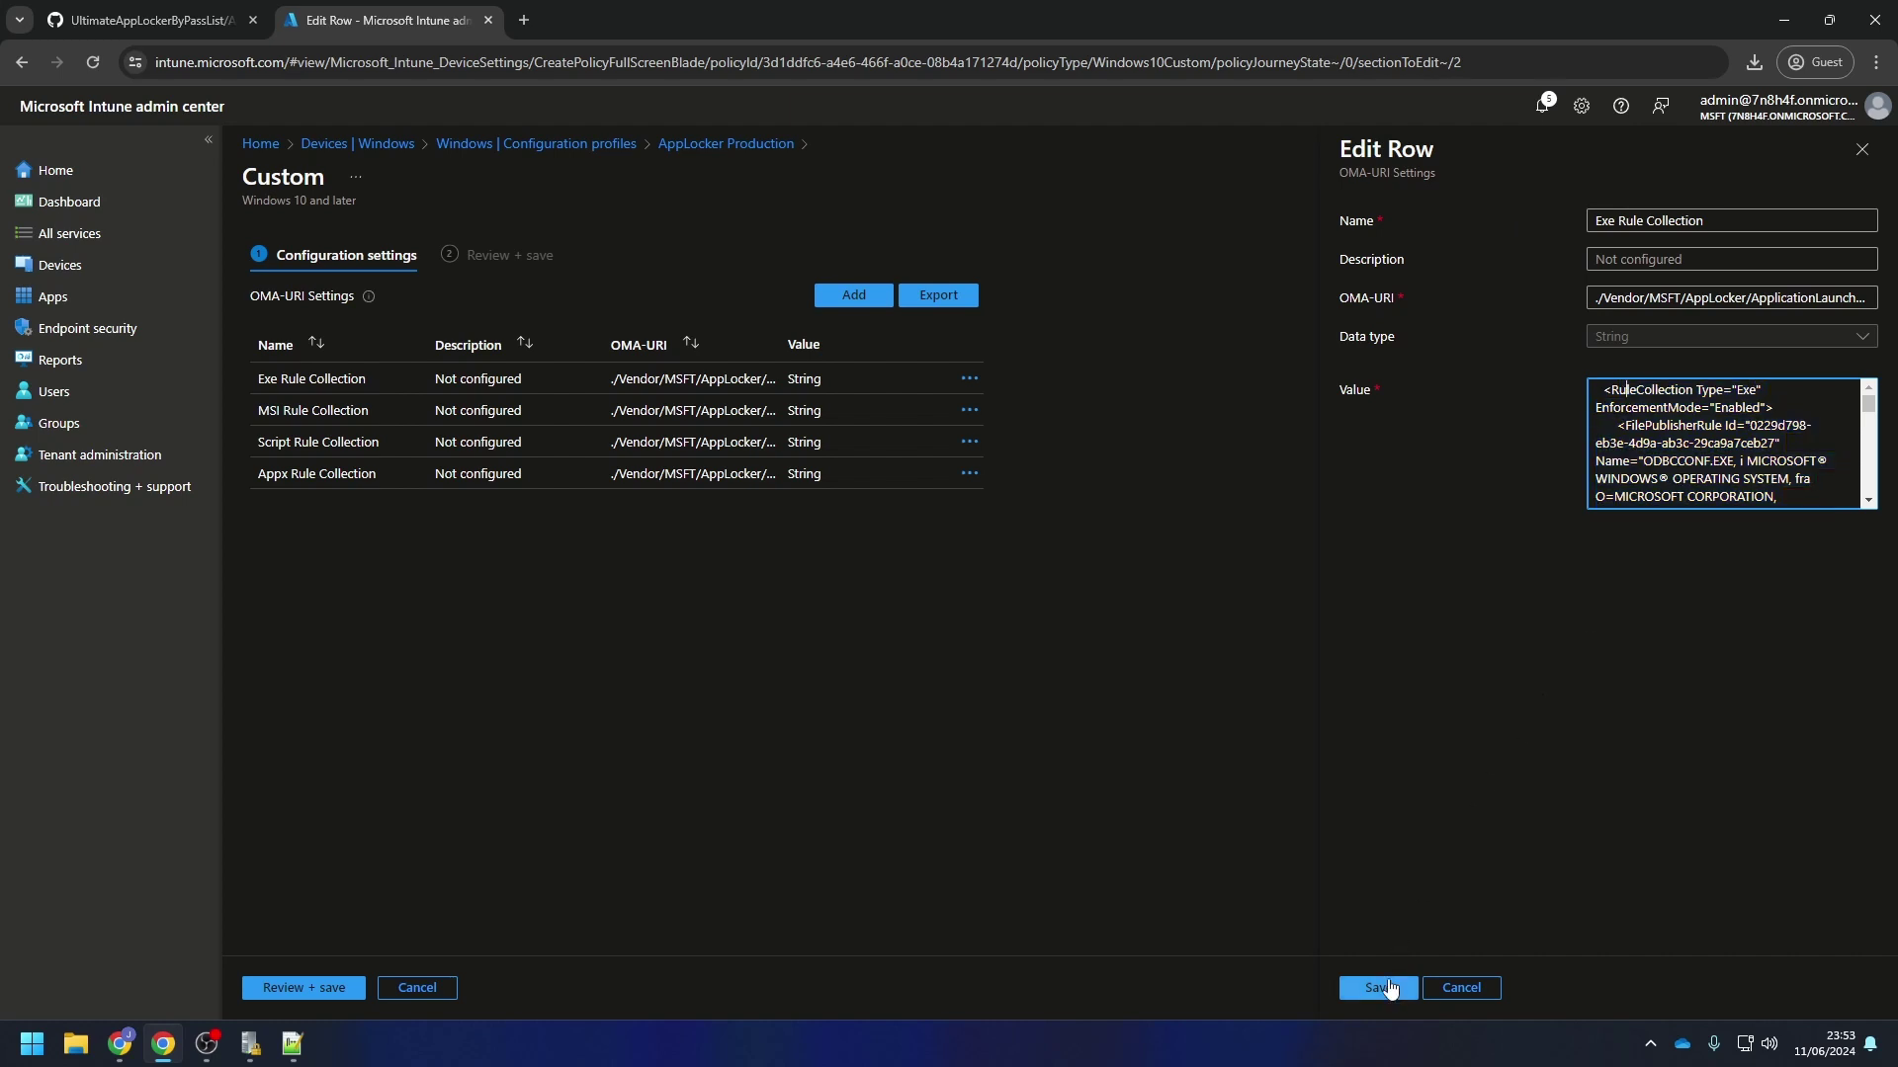
click(1379, 988)
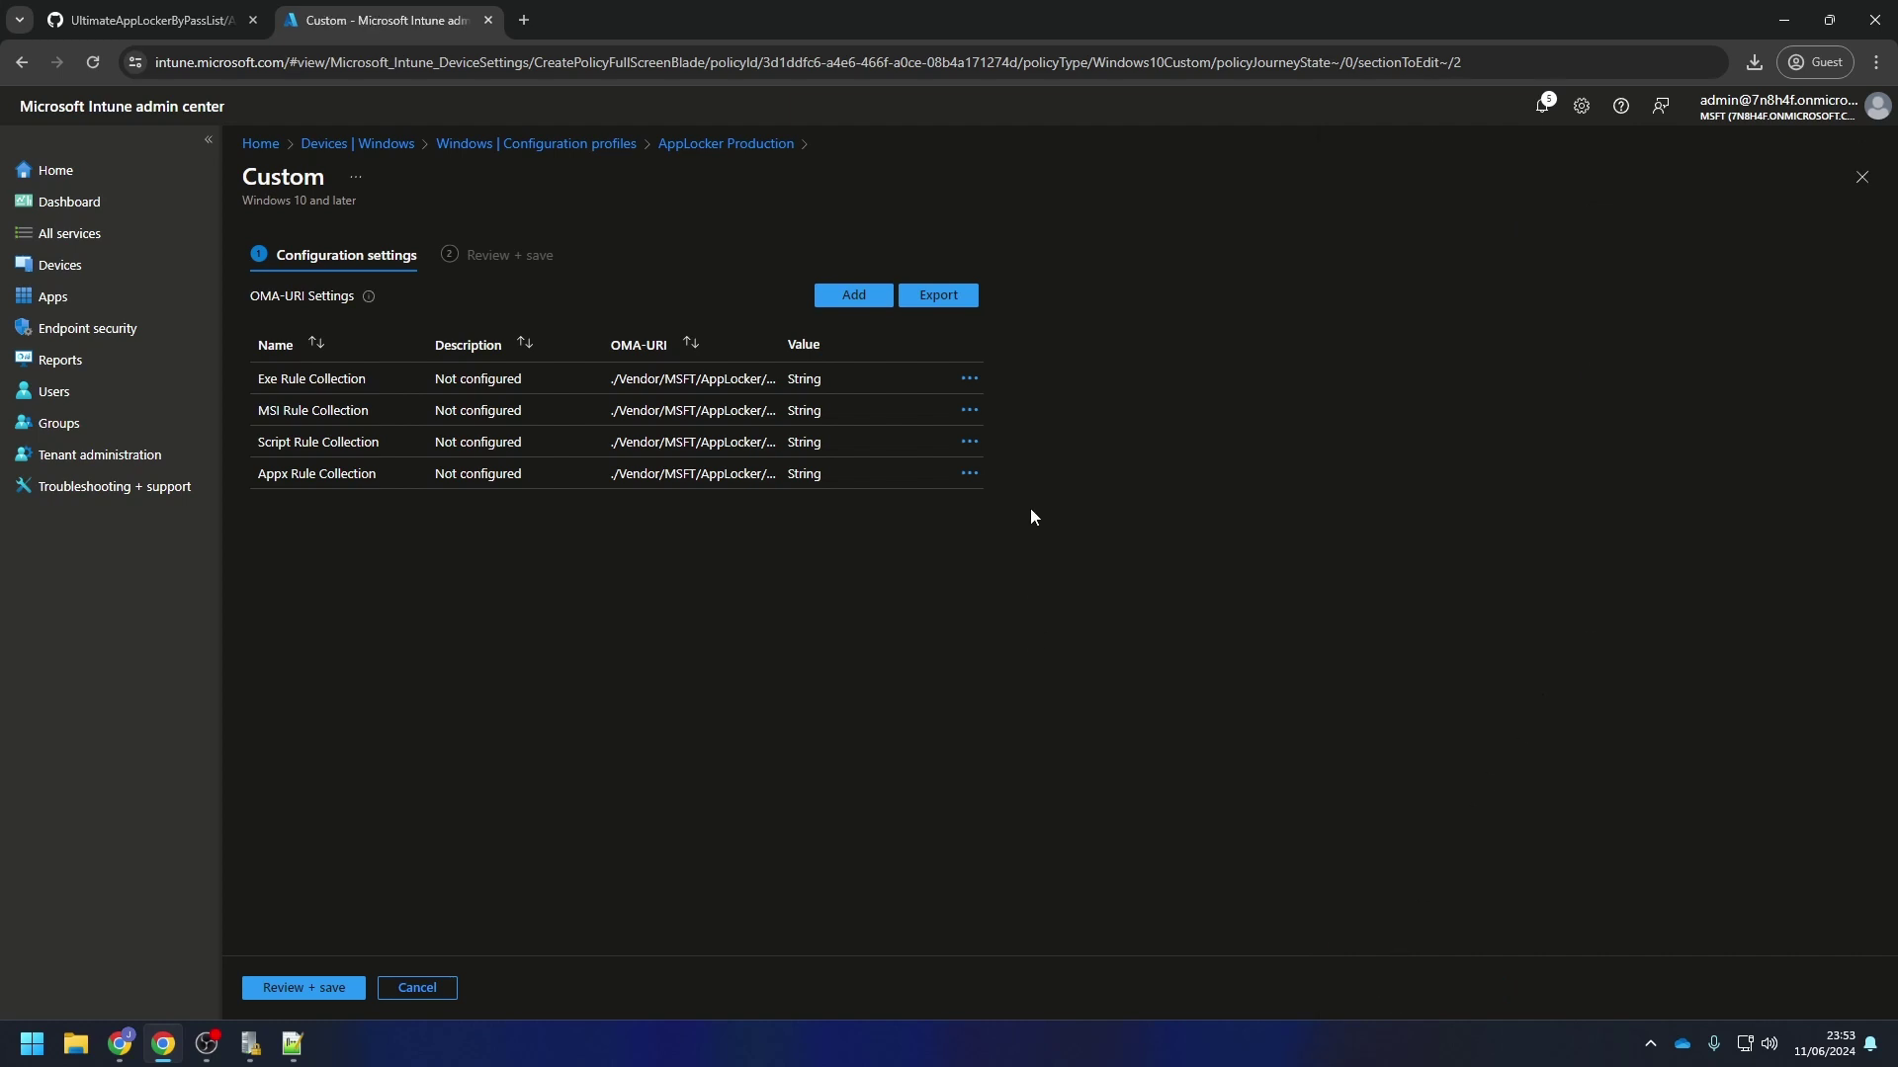